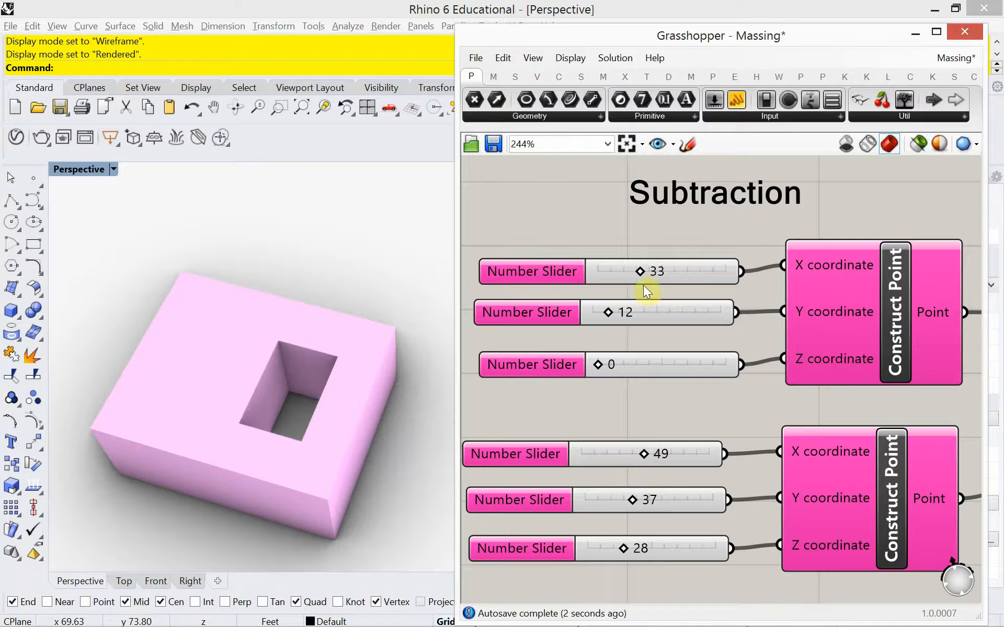
# Step: Set the X coordinate slider of the Subtraction group's first point to 11 and view the enlarged opening
pyautogui.moveTo(641, 272); pyautogui.dragTo(616, 289)
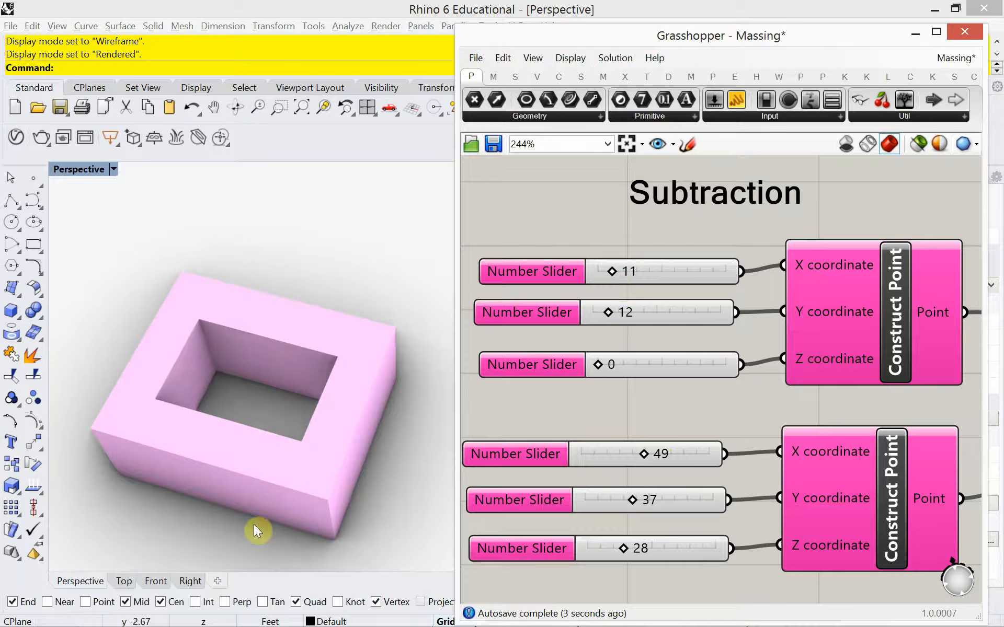
pyautogui.moveTo(335, 486)
pyautogui.mouseDown(button='right')
pyautogui.moveTo(283, 415)
pyautogui.moveTo(294, 403)
pyautogui.moveTo(316, 441)
pyautogui.moveTo(319, 482)
pyautogui.mouseUp(button='right')
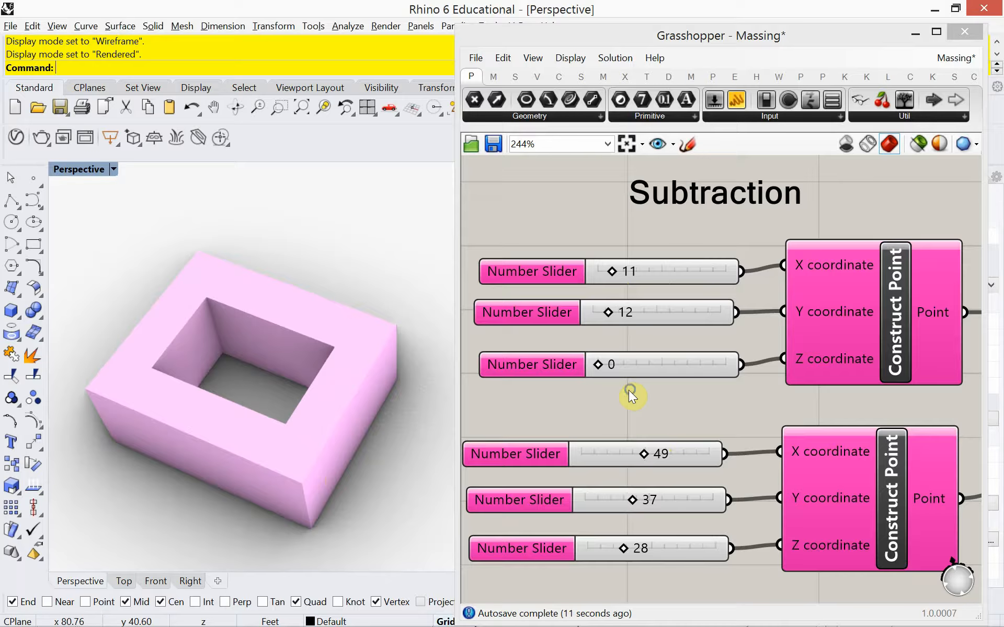
# Step: Delete all the Massing and Subtraction components, sliders and labels from the Grasshopper canvas
pyautogui.moveTo(629, 390); pyautogui.dragTo(606, 439, button='right')
pyautogui.scroll(-7, 612, 363)
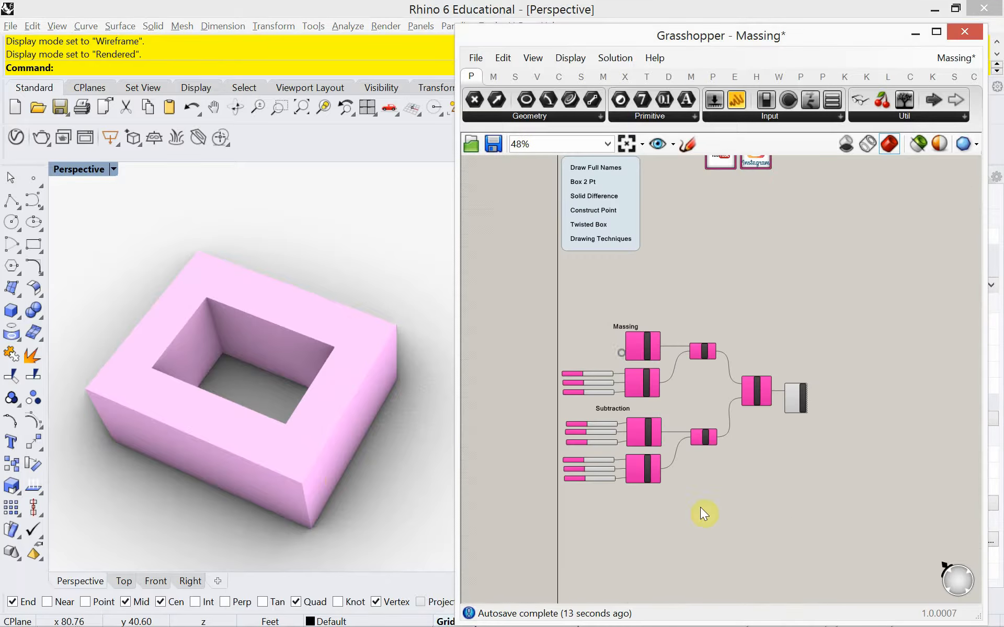
pyautogui.moveTo(819, 524); pyautogui.dragTo(567, 309)
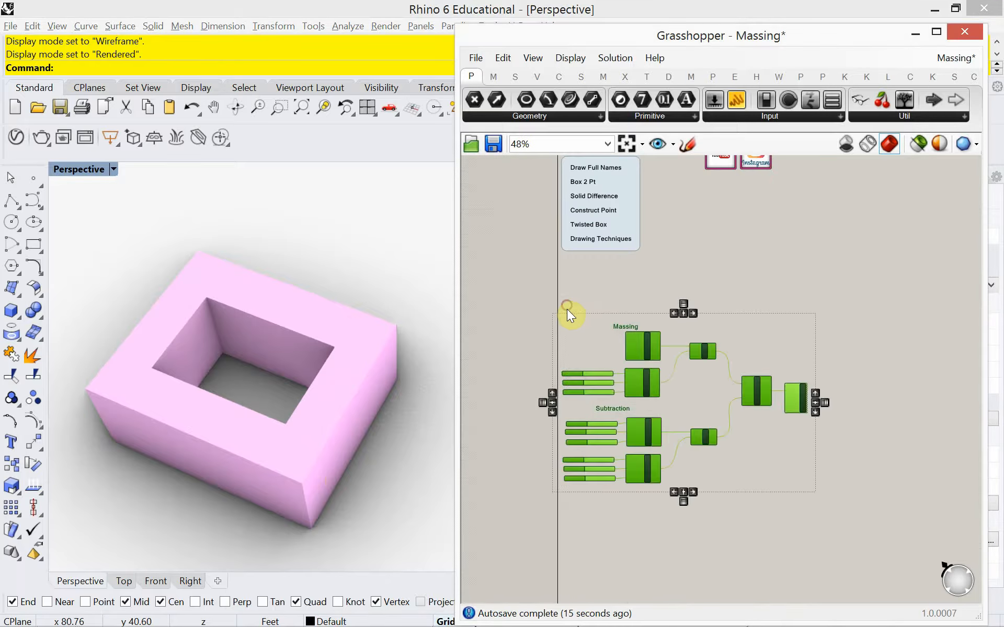
pyautogui.press('Delete')
pyautogui.moveTo(572, 314); pyautogui.dragTo(562, 348, button='right')
pyautogui.scroll(7, 699, 390)
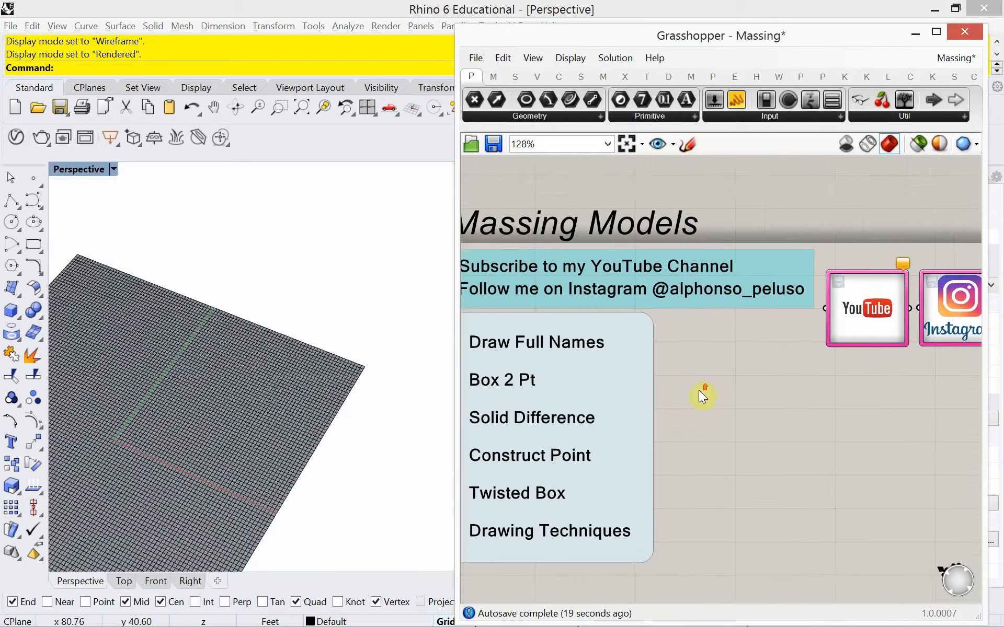
pyautogui.moveTo(699, 390); pyautogui.dragTo(731, 374, button='right')
# Step: Switch to the browser, subscribe to the open YouTube channel and set its notifications to All
pyautogui.hotkey('alt', 'Tab')
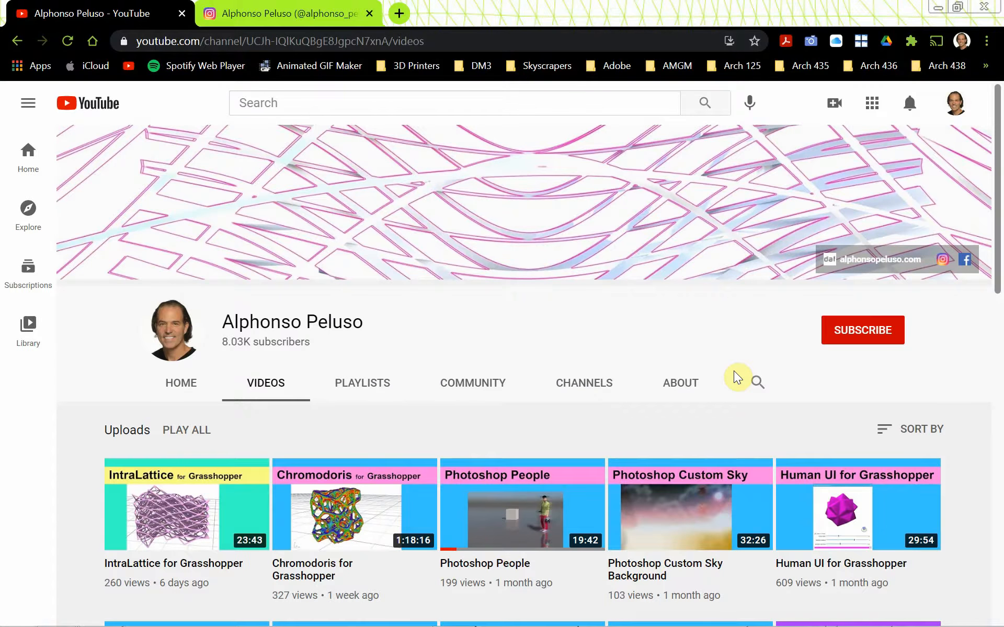
pyautogui.click(854, 340)
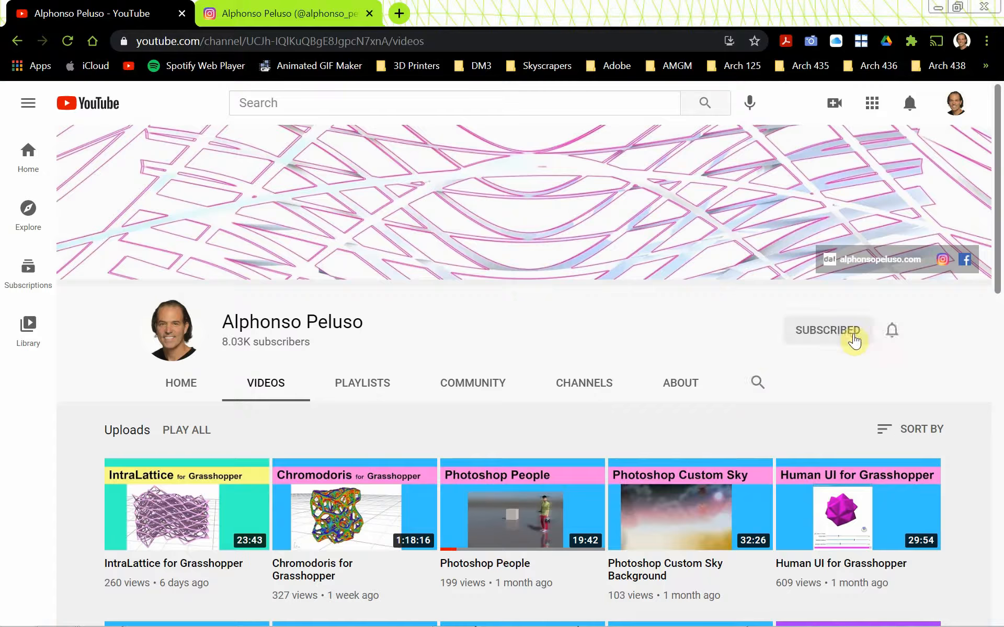
pyautogui.click(895, 332)
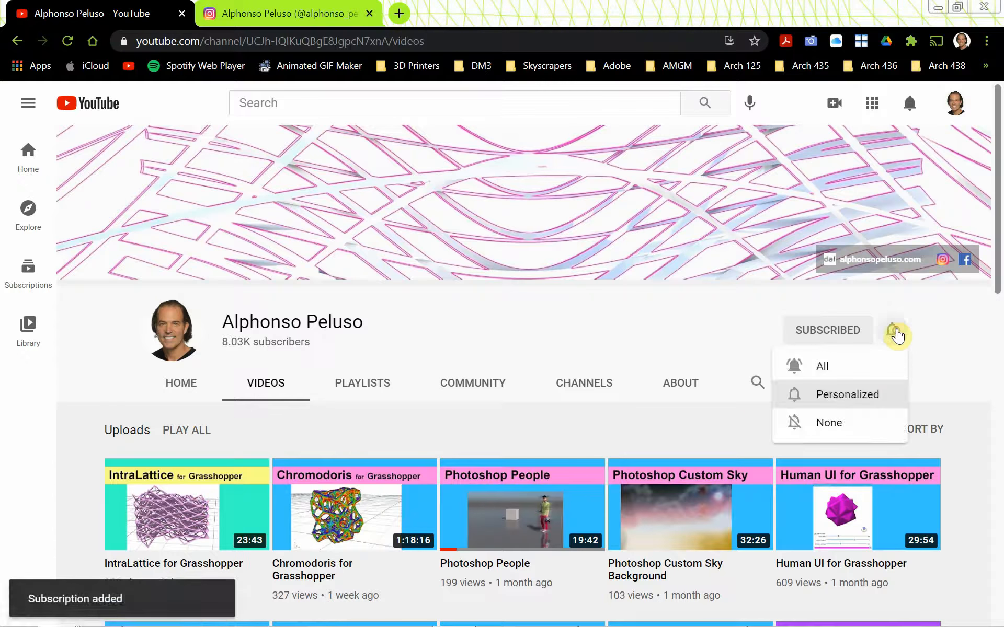
pyautogui.click(873, 372)
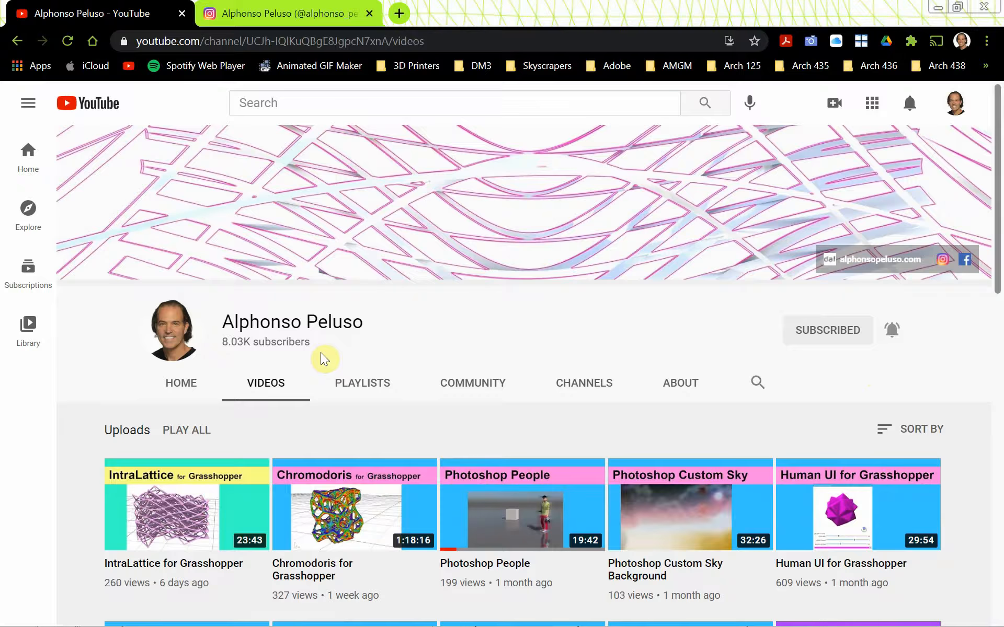
# Step: Look through the YouTube channel's video uploads and the posts on the open Instagram profile
pyautogui.scroll(-7, 334, 361)
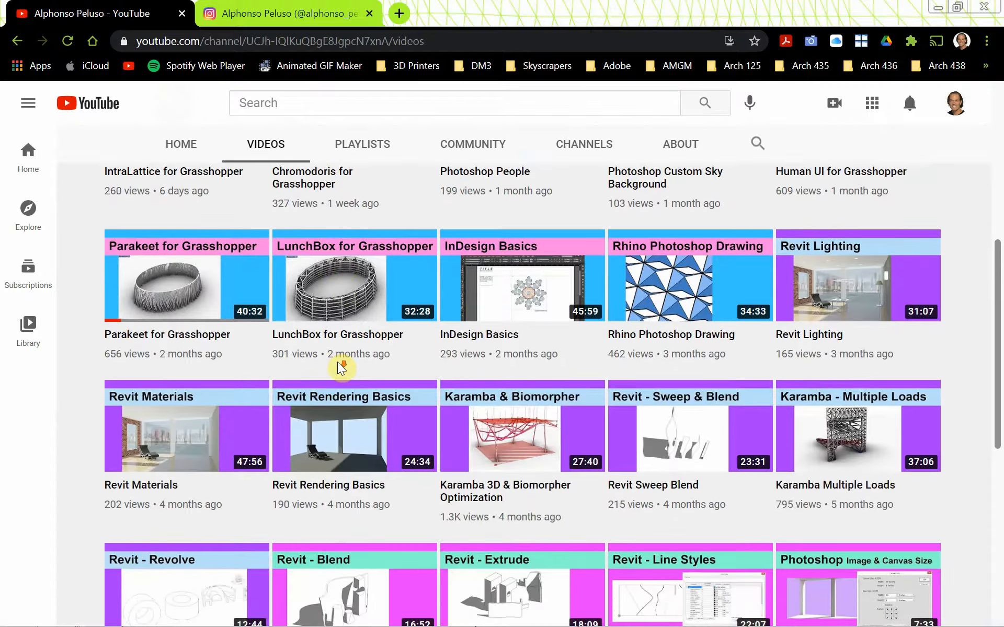
pyautogui.scroll(-4, 340, 369)
pyautogui.scroll(4, 340, 368)
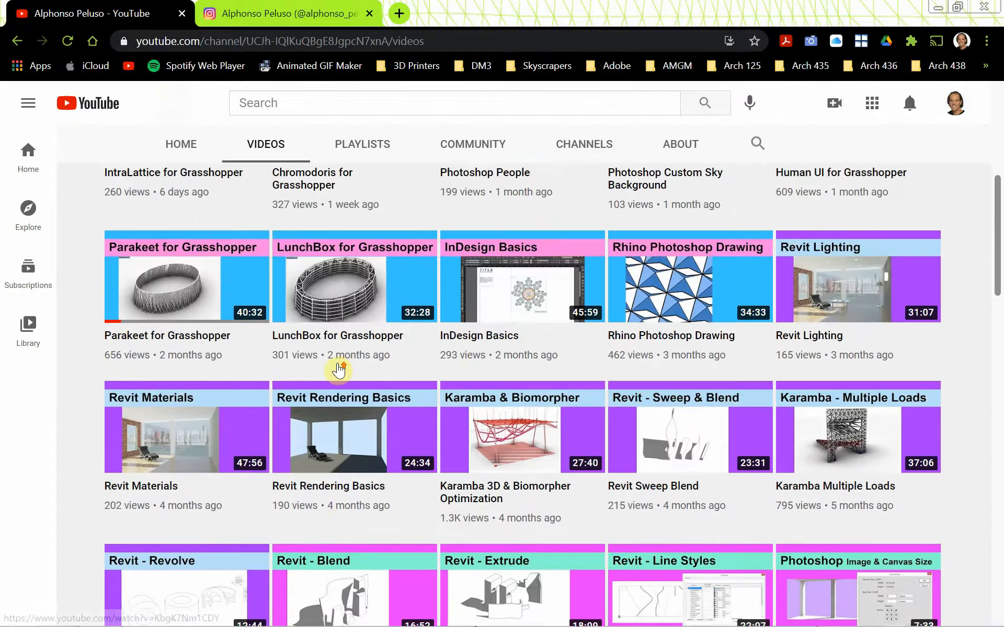
pyautogui.scroll(7, 339, 370)
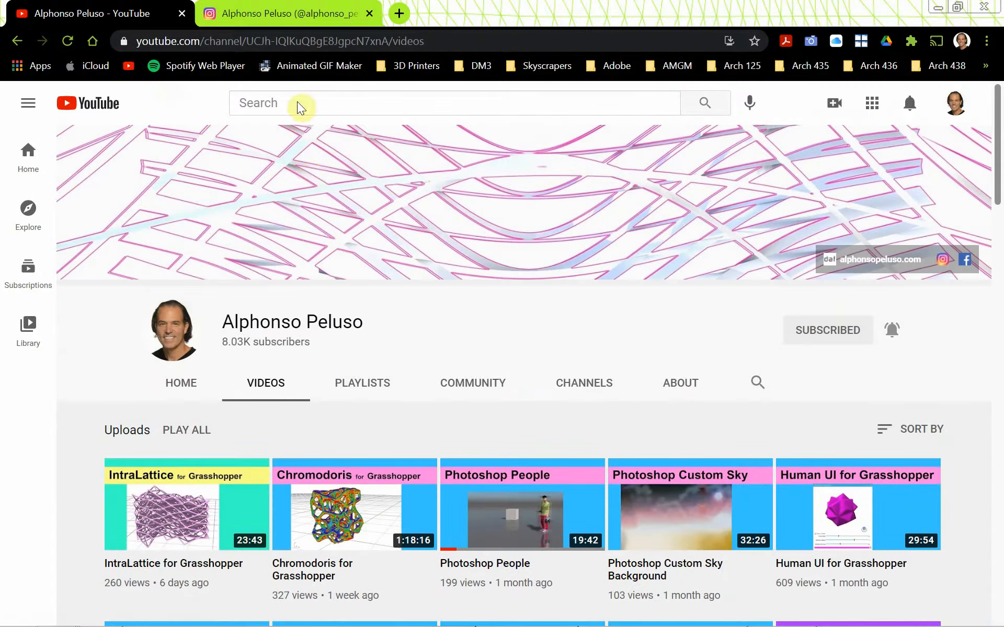
pyautogui.click(268, 27)
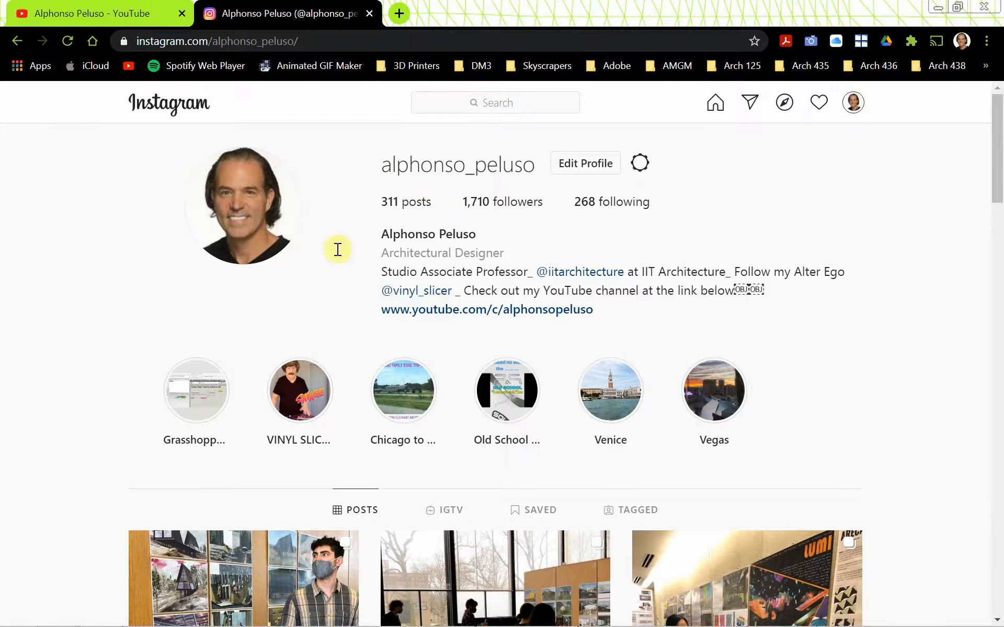
pyautogui.scroll(-5, 127, 352)
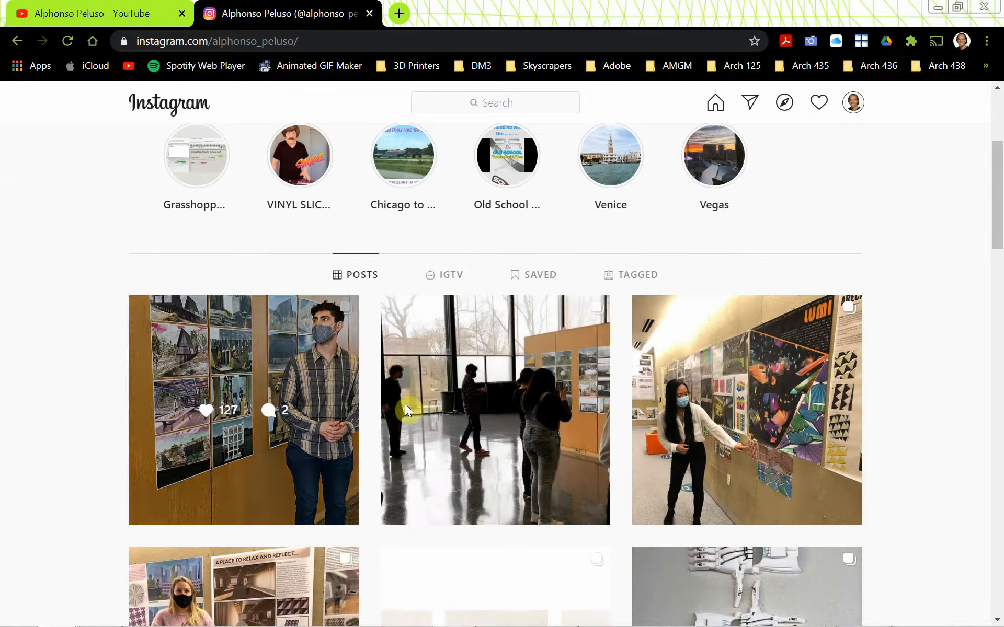
pyautogui.scroll(-1, 402, 349)
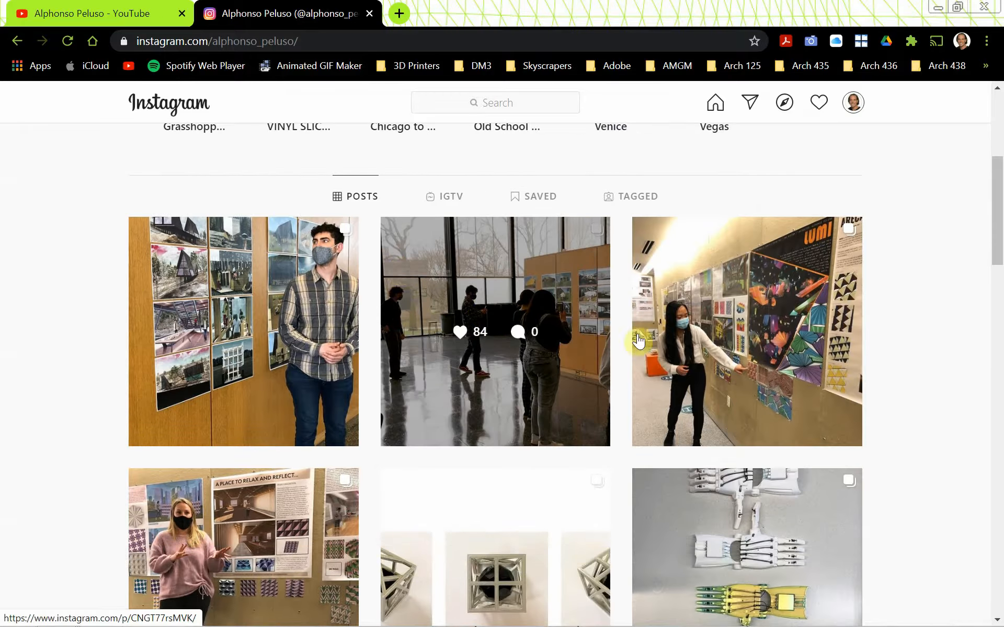
pyautogui.scroll(-3, 289, 514)
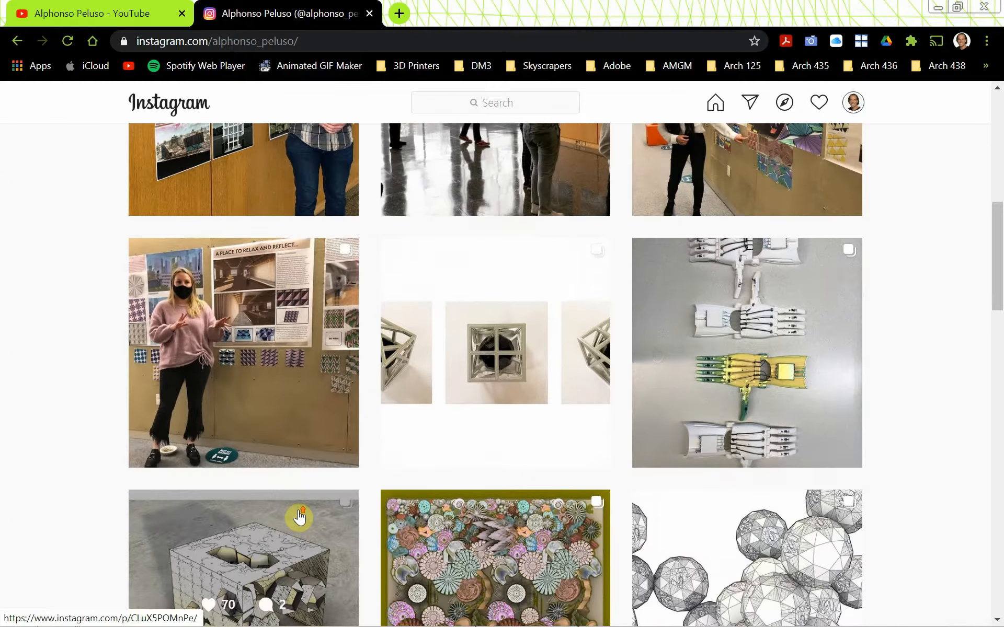
pyautogui.scroll(7, 303, 518)
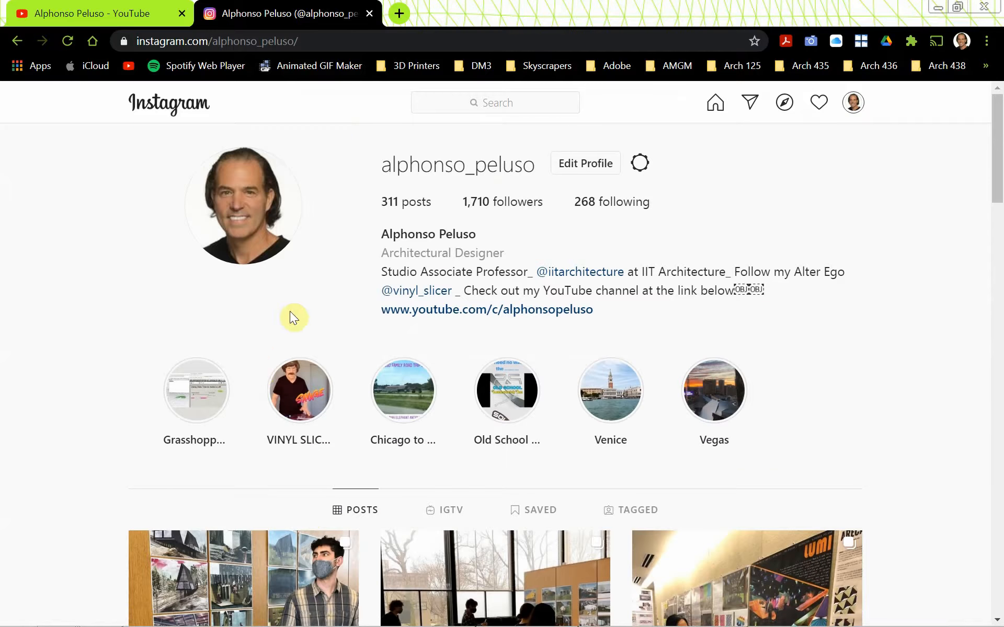
# Step: Switch back to Grasshopper and turn off the Draw Full Names display option
pyautogui.hotkey('alt', 'Tab')
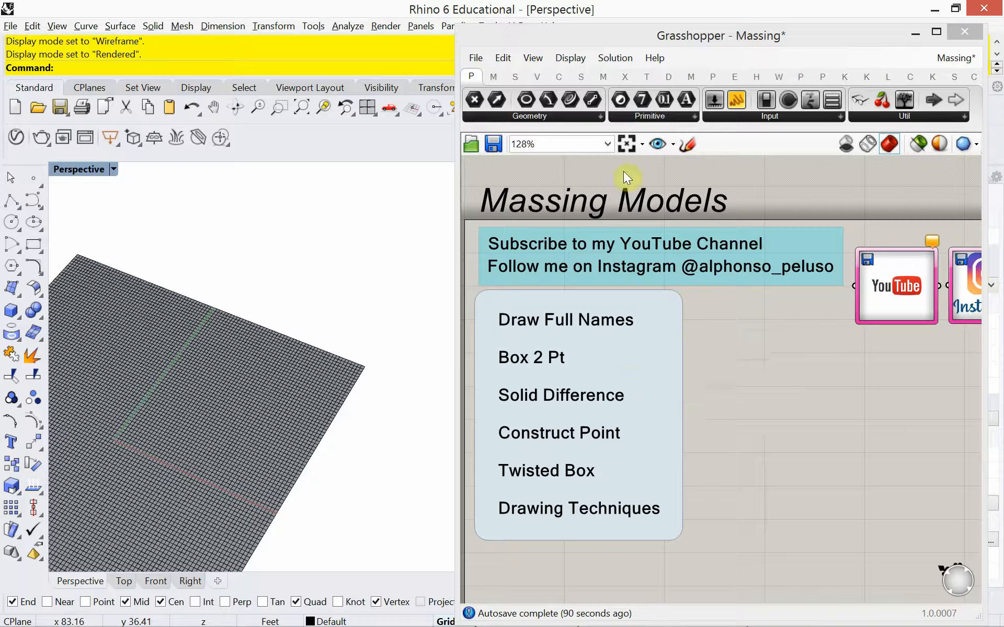
pyautogui.click(567, 59)
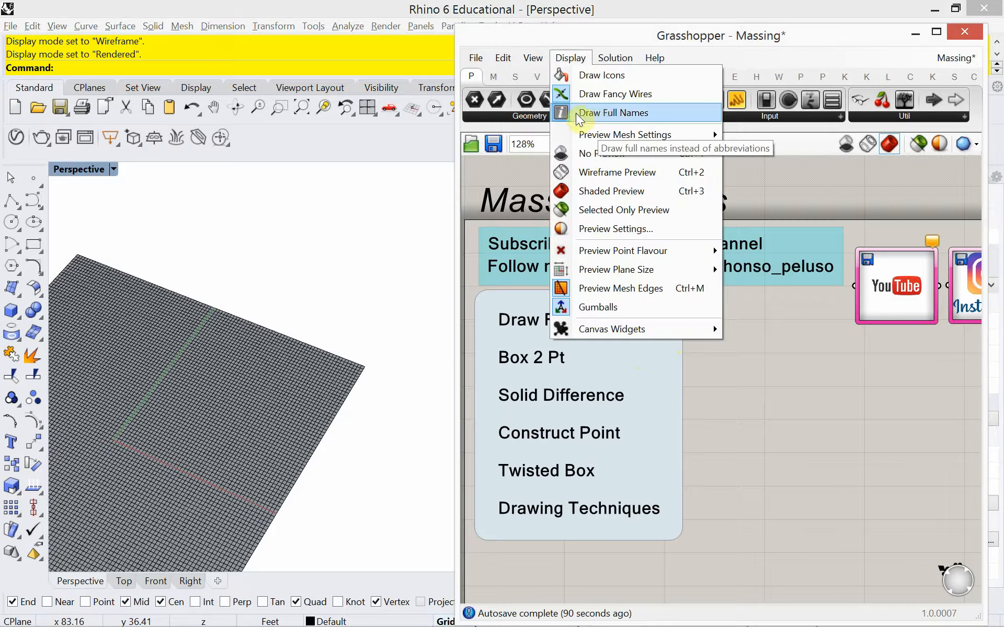
pyautogui.click(616, 118)
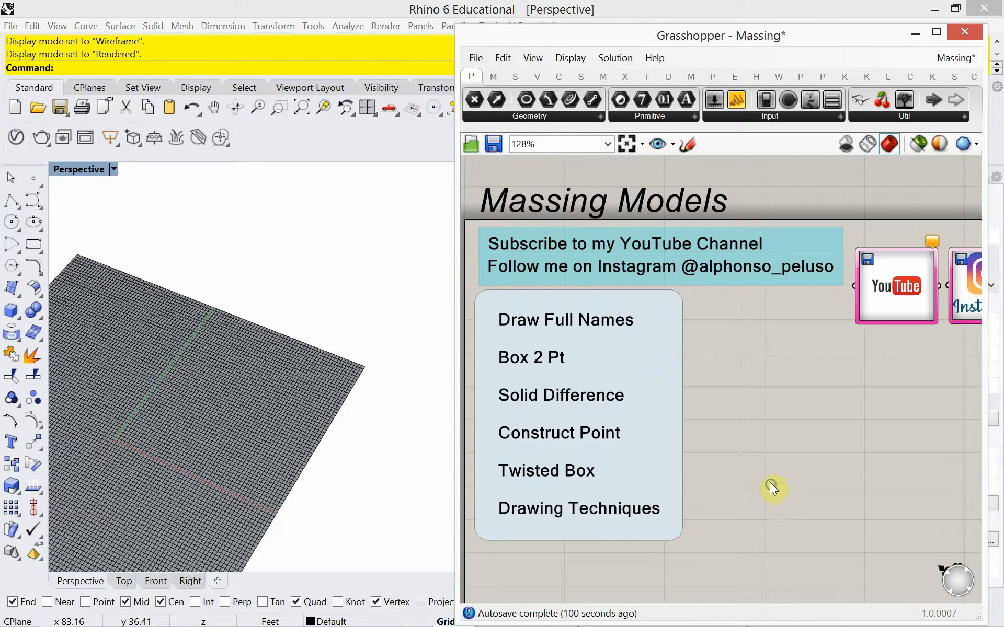
# Step: Add a Box 2Pt component to the empty canvas area beside the topic list
pyautogui.moveTo(771, 485); pyautogui.dragTo(757, 455, button='right')
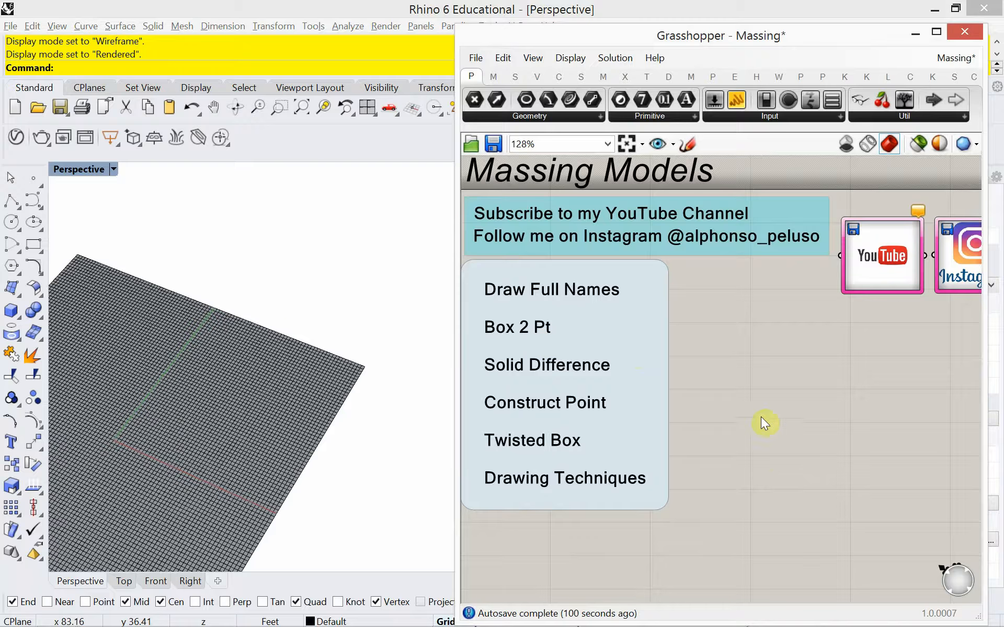
pyautogui.doubleClick(777, 428)
pyautogui.write('box')
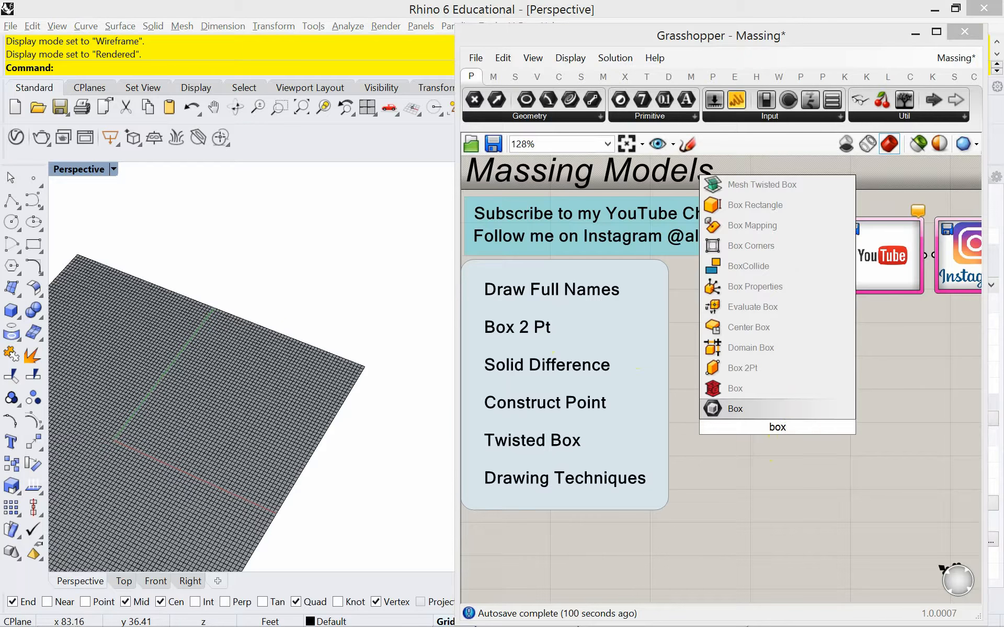
pyautogui.click(775, 373)
pyautogui.scroll(5, 742, 422)
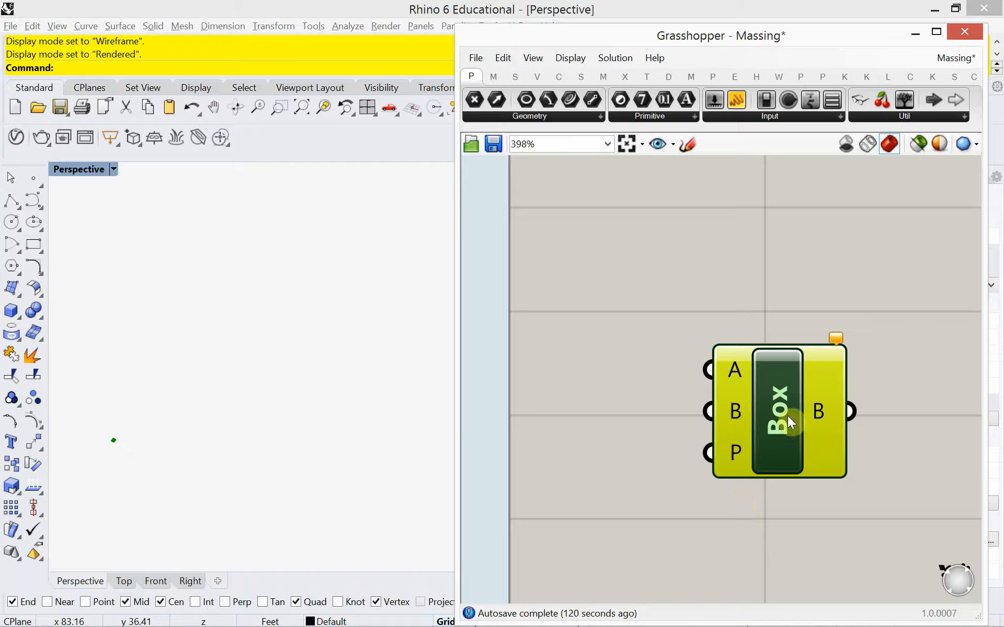
# Step: Turn on Draw Full Names and move the Box 2Pt component beneath the YouTube image
pyautogui.click(568, 60)
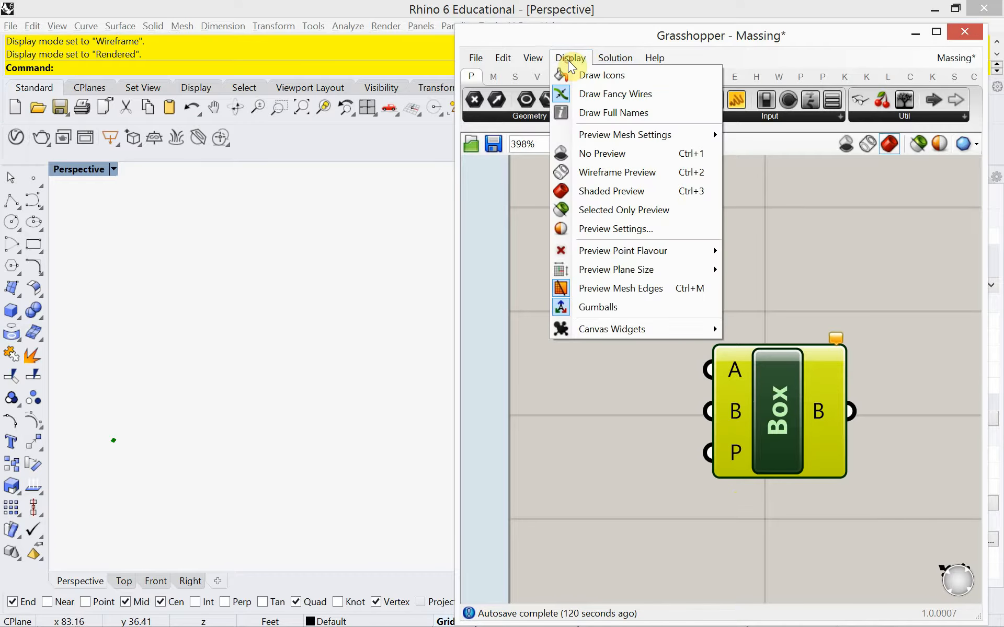
pyautogui.click(601, 113)
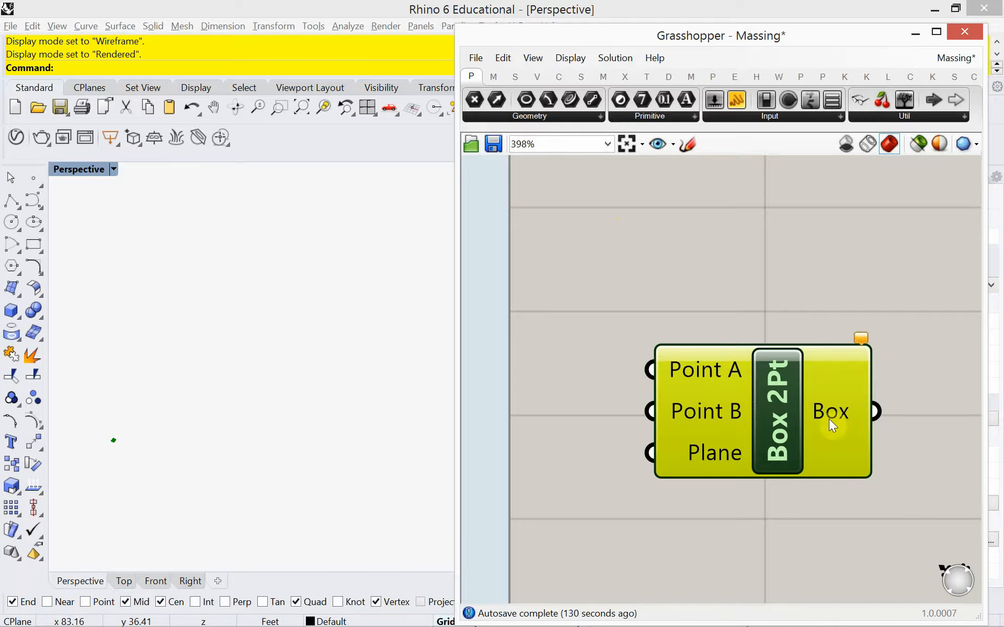
pyautogui.scroll(-5, 777, 402)
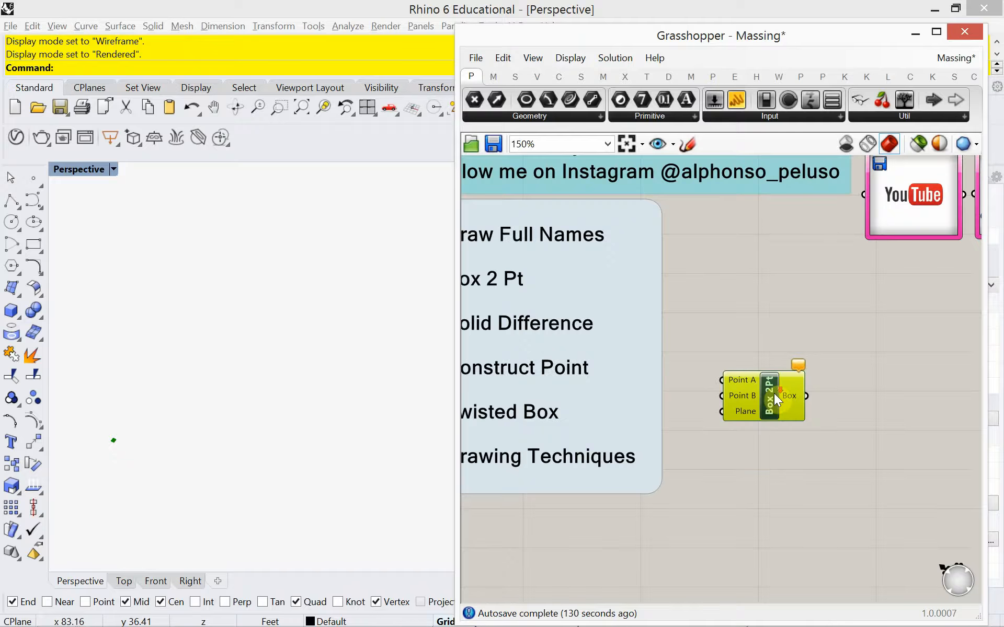
pyautogui.scroll(-2, 774, 393)
pyautogui.moveTo(777, 391); pyautogui.dragTo(889, 353)
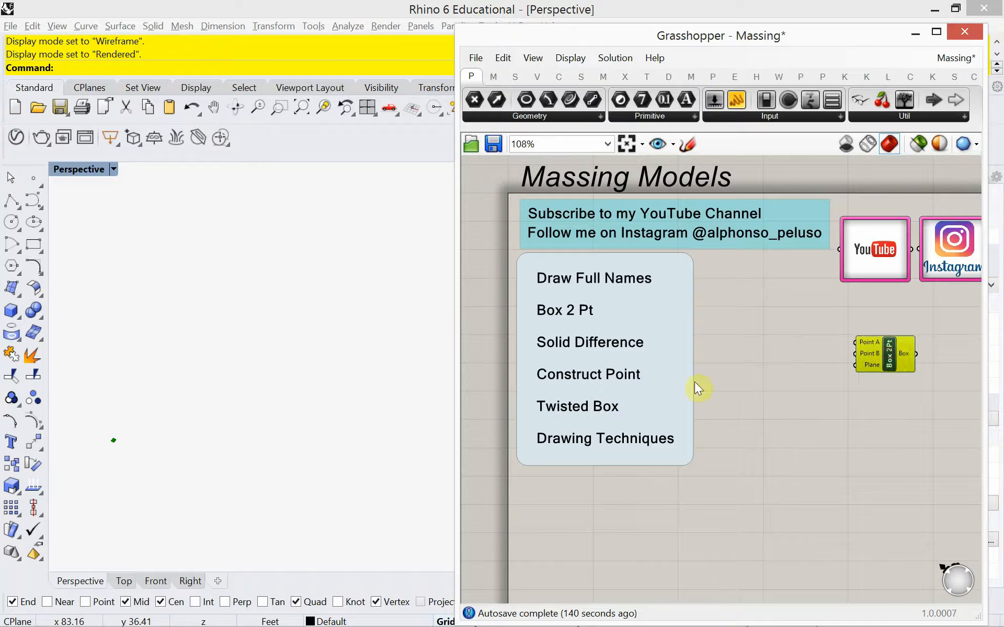
# Step: Start a new Rhino model from the Large Objects - Feet.3dm template without saving the current one
pyautogui.click(152, 354)
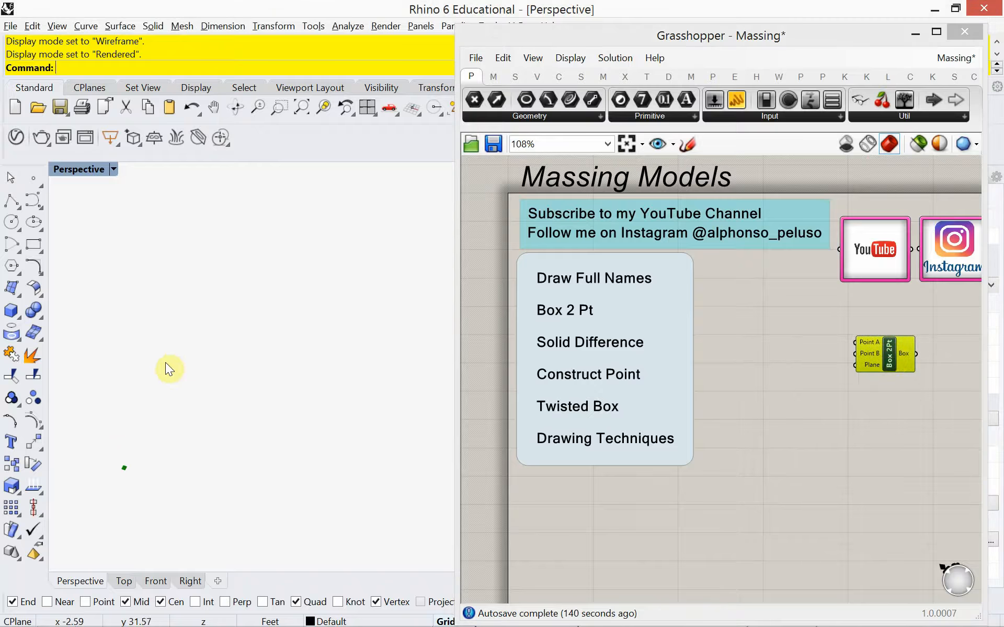
pyautogui.click(11, 26)
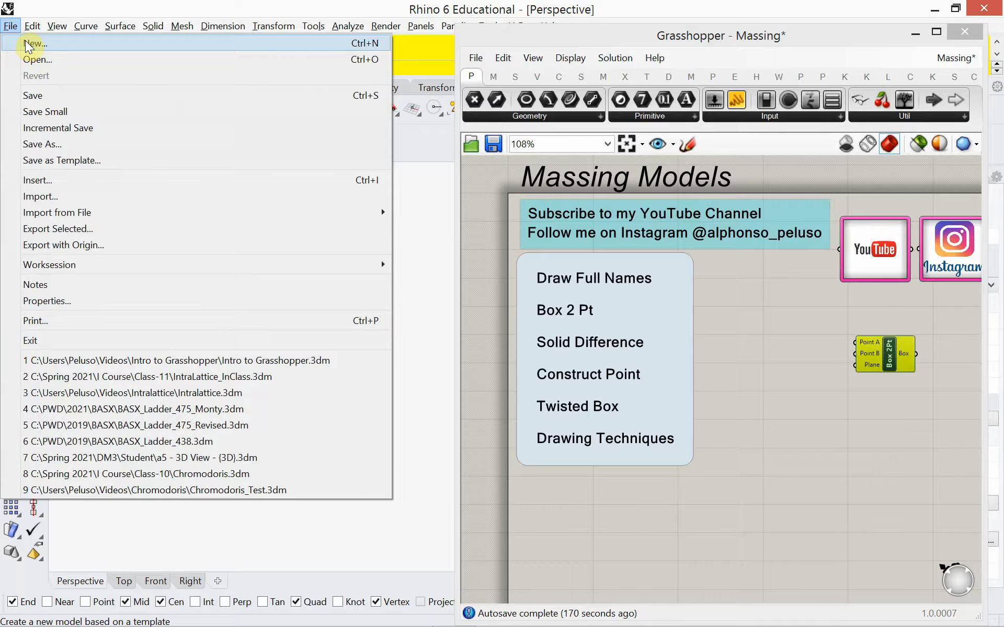
pyautogui.click(27, 44)
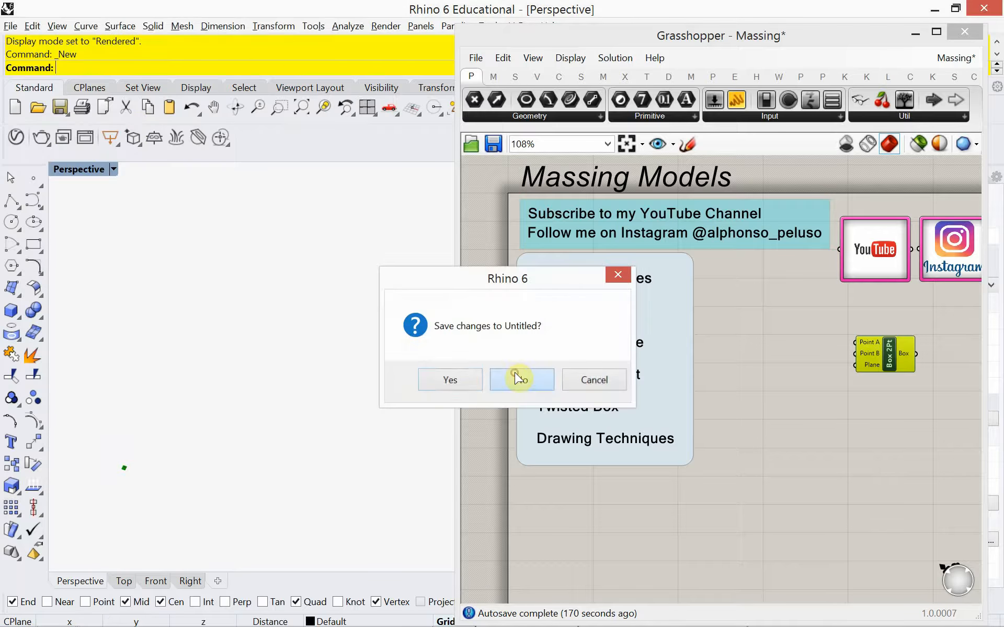
pyautogui.click(517, 377)
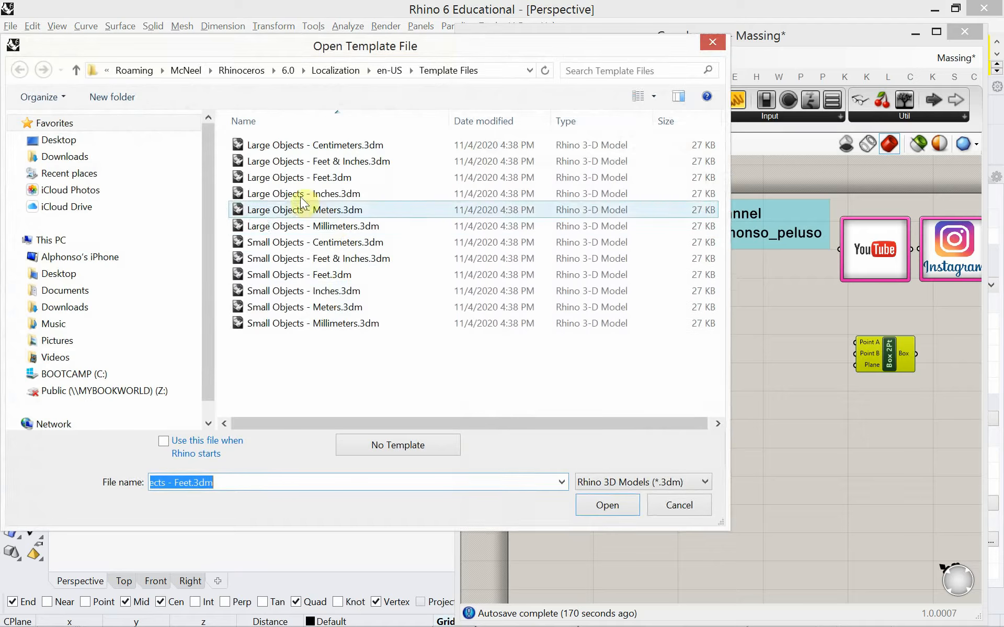
pyautogui.click(289, 178)
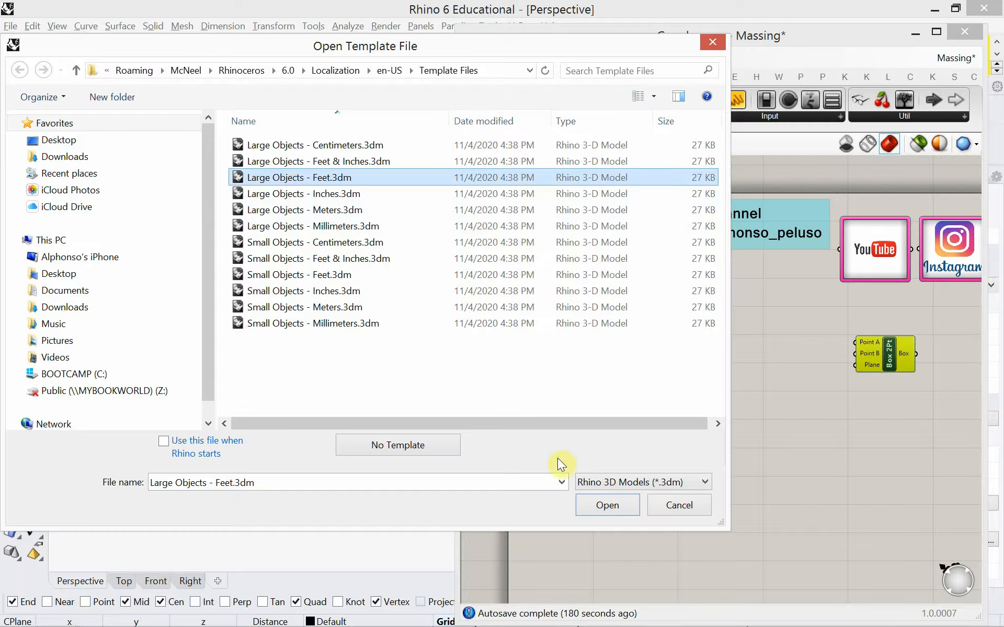
pyautogui.click(591, 504)
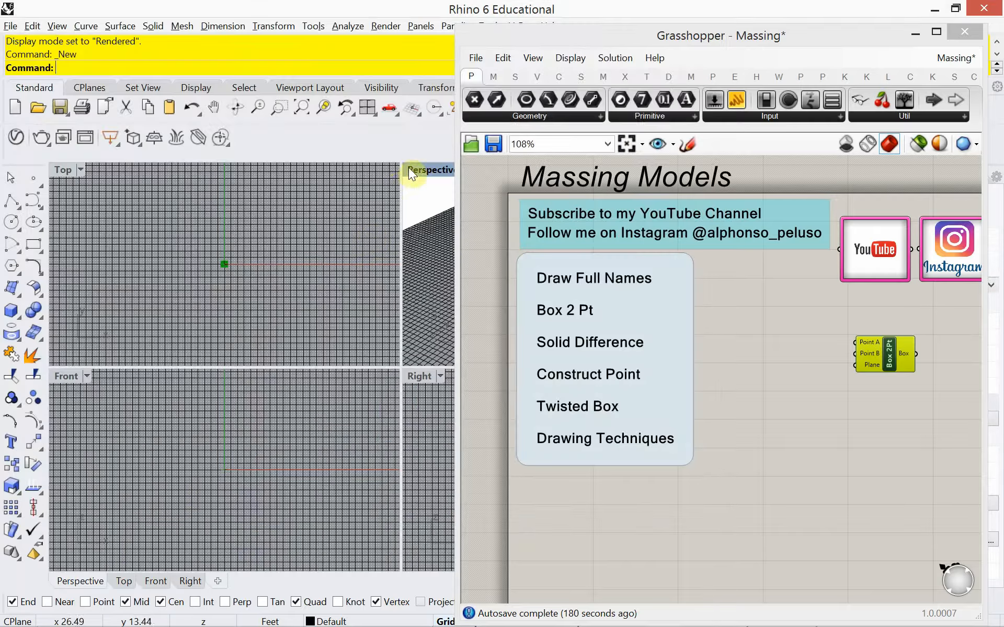
# Step: Maximize the Perspective viewport and frame the box preview at the origin
pyautogui.doubleClick(409, 168)
pyautogui.moveTo(206, 315); pyautogui.dragTo(206, 347, button='right')
pyautogui.scroll(-6, 206, 347)
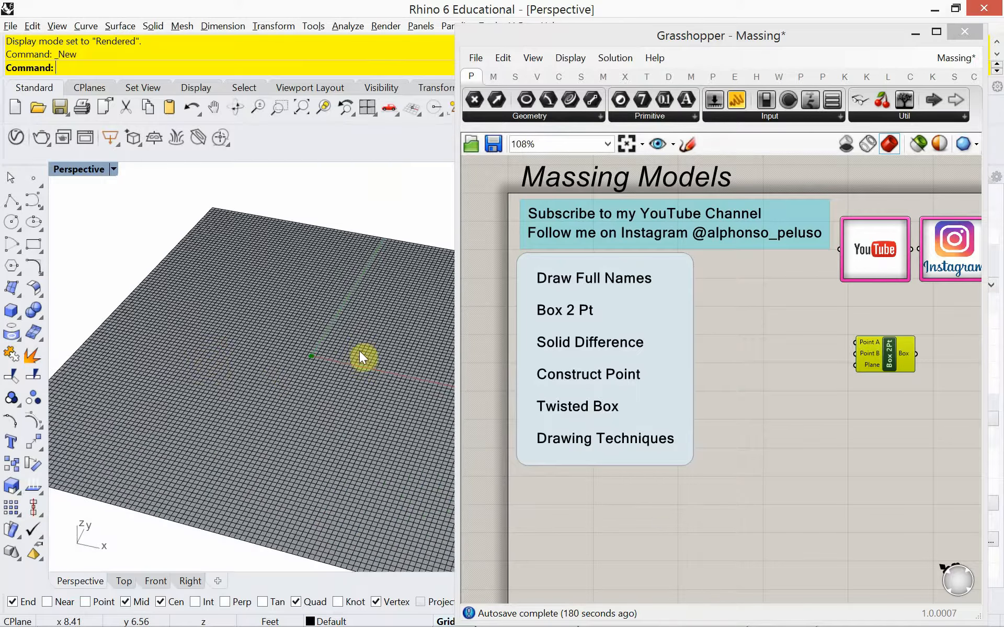
pyautogui.scroll(5, 359, 357)
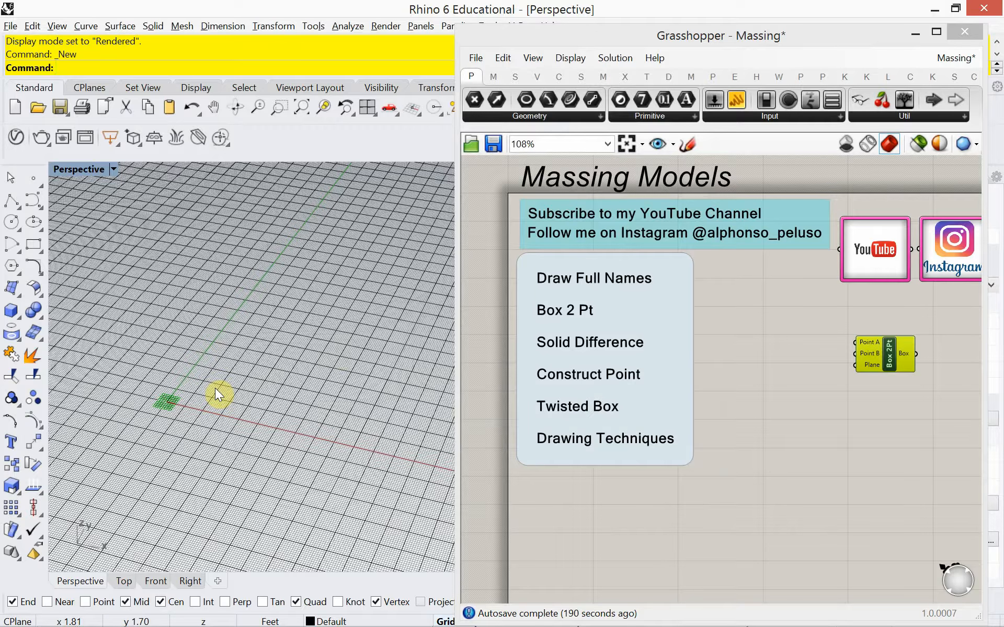
# Step: Hide the construction grid in the Perspective viewport and move the Box 2Pt component closer to the topic list
pyautogui.scroll(1, 143, 381)
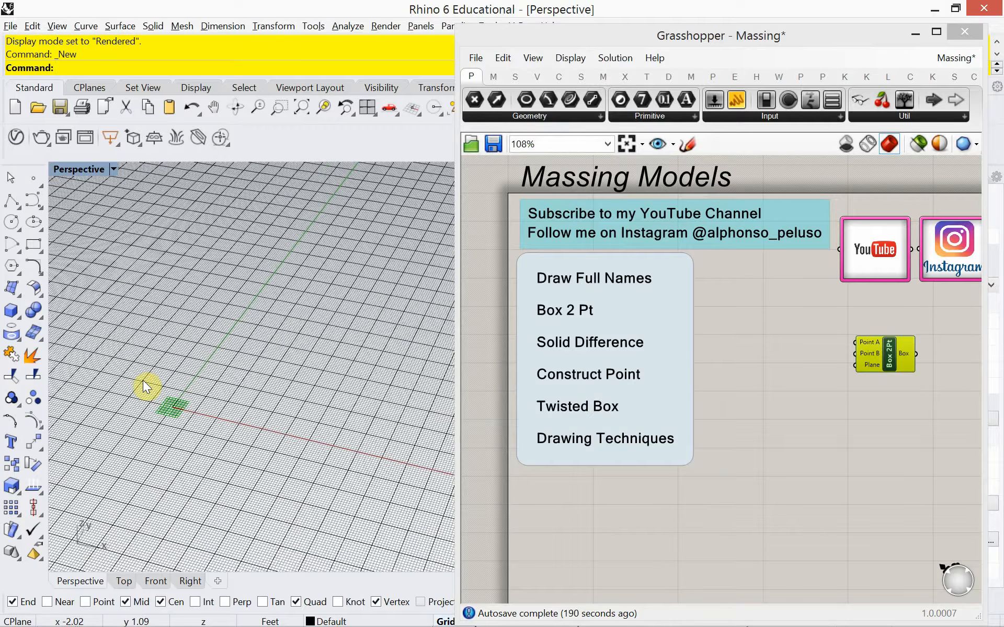
pyautogui.press('F7')
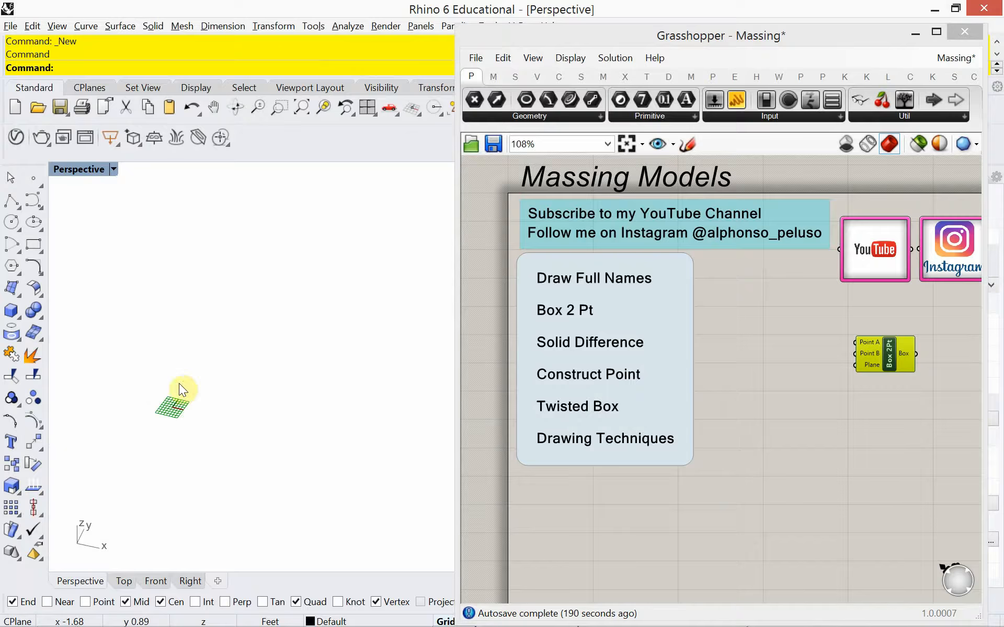
pyautogui.moveTo(861, 363); pyautogui.dragTo(804, 372)
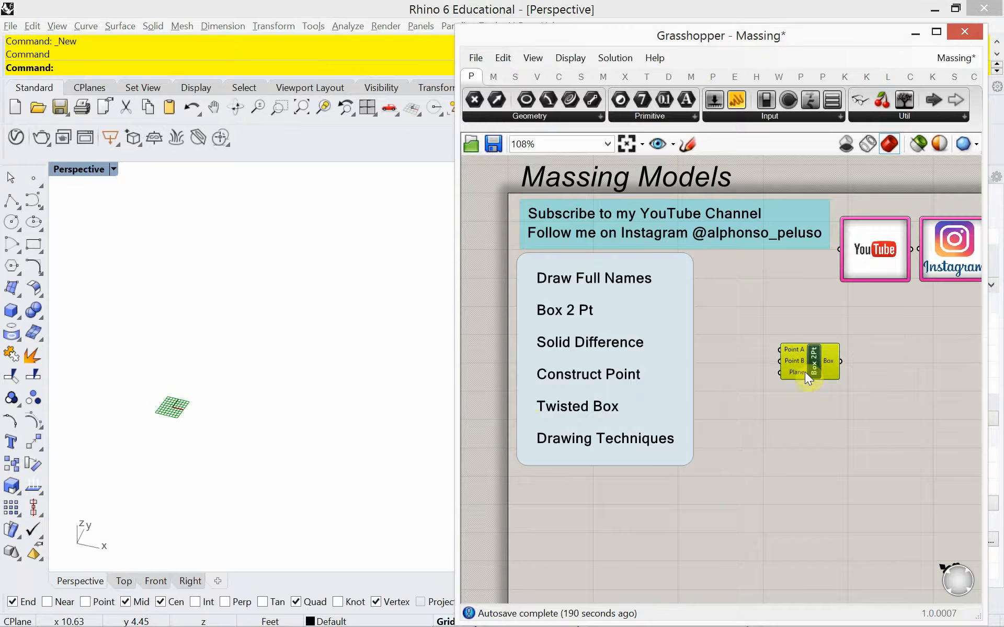
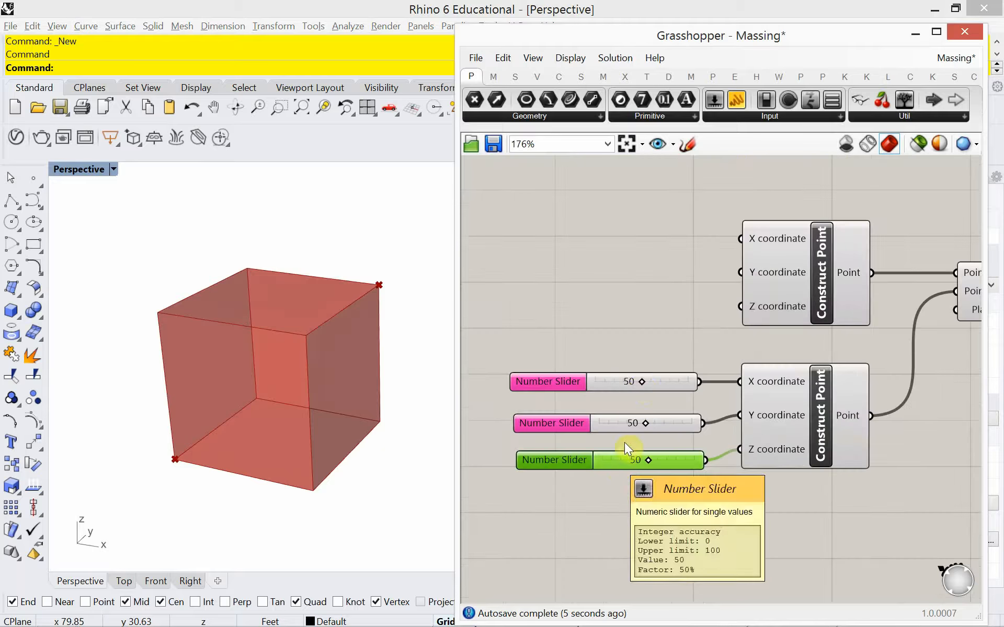
# Step: Resize the box by setting the second point's coordinate sliders to X 61, Y 69 and Z 26
pyautogui.moveTo(642, 387); pyautogui.dragTo(628, 467)
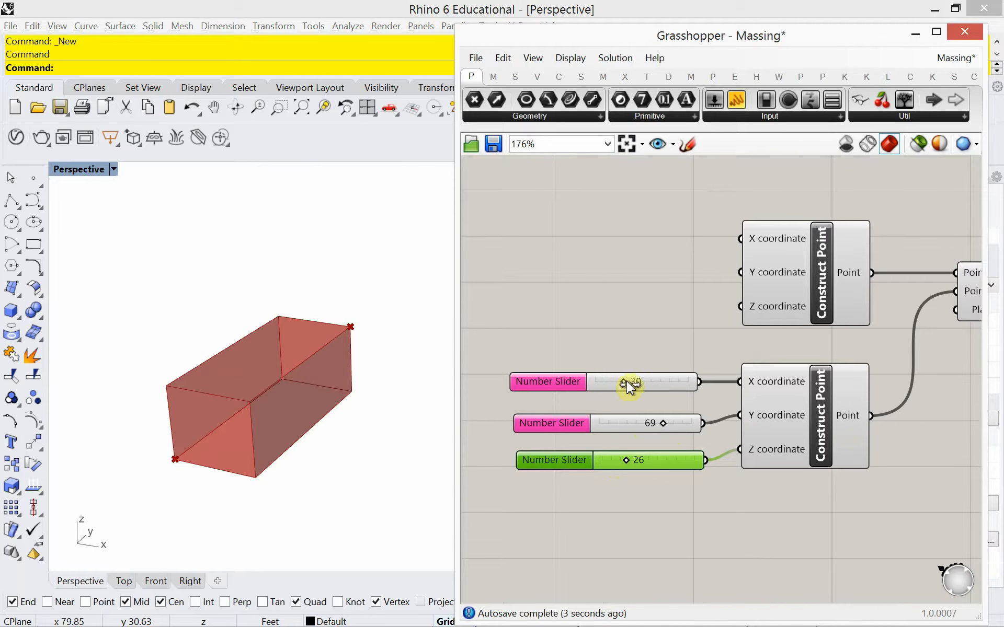
pyautogui.moveTo(628, 385); pyautogui.dragTo(655, 388)
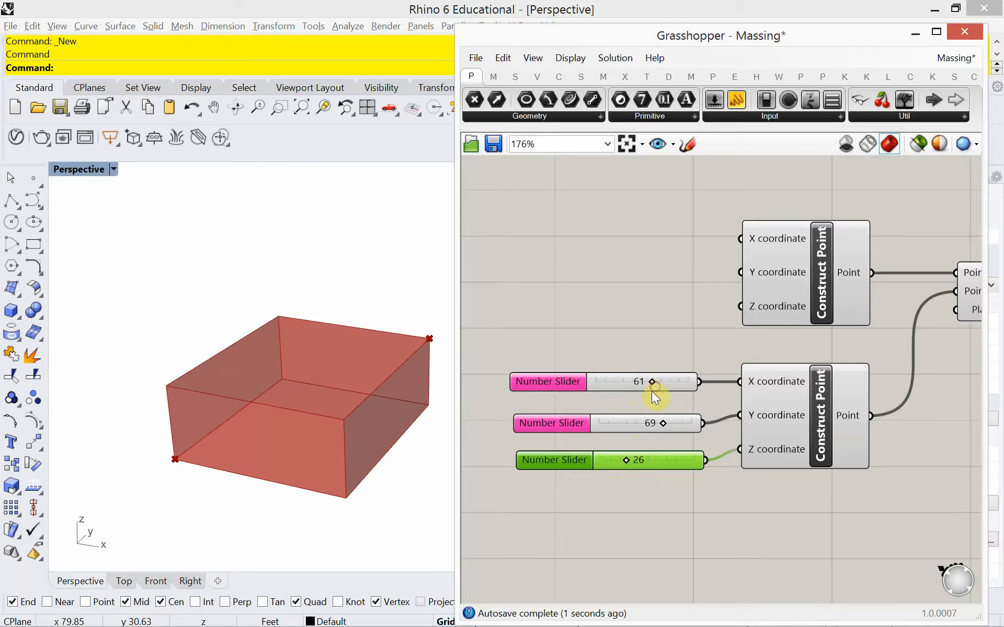
pyautogui.moveTo(401, 433); pyautogui.dragTo(256, 428, button='right')
pyautogui.scroll(3, 272, 450)
pyautogui.scroll(-4, 655, 373)
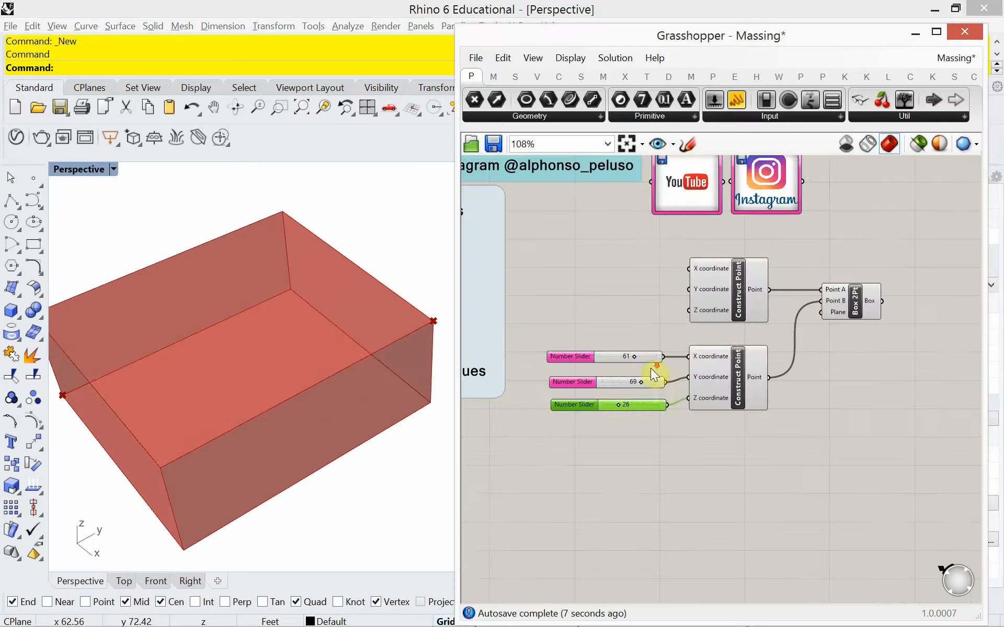
# Step: Move the whole box definition down and place a Scribble label reading "Massing" above it
pyautogui.moveTo(835, 448); pyautogui.dragTo(643, 287)
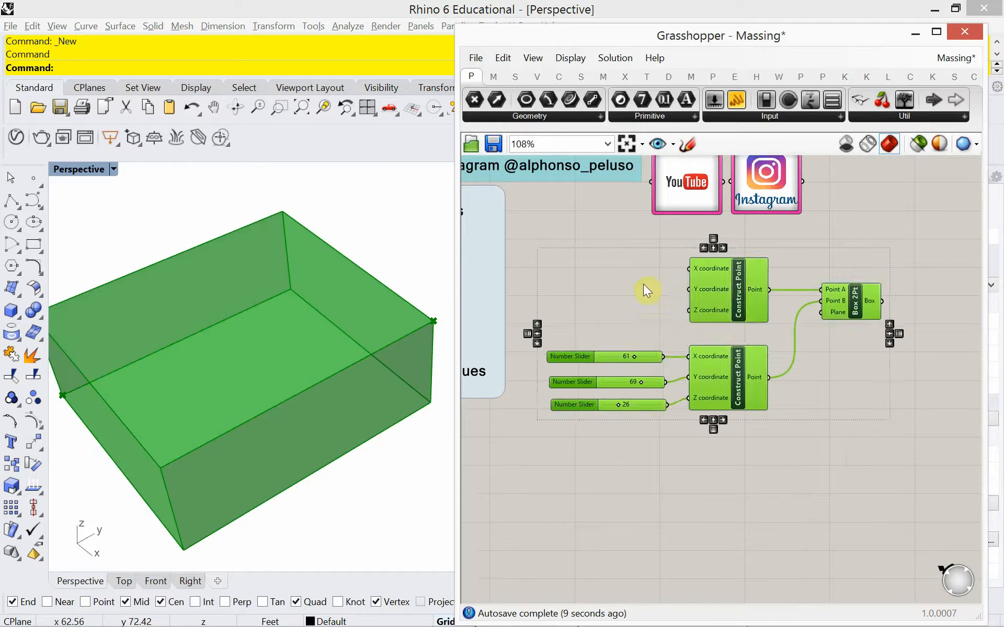
pyautogui.moveTo(735, 312); pyautogui.dragTo(726, 361)
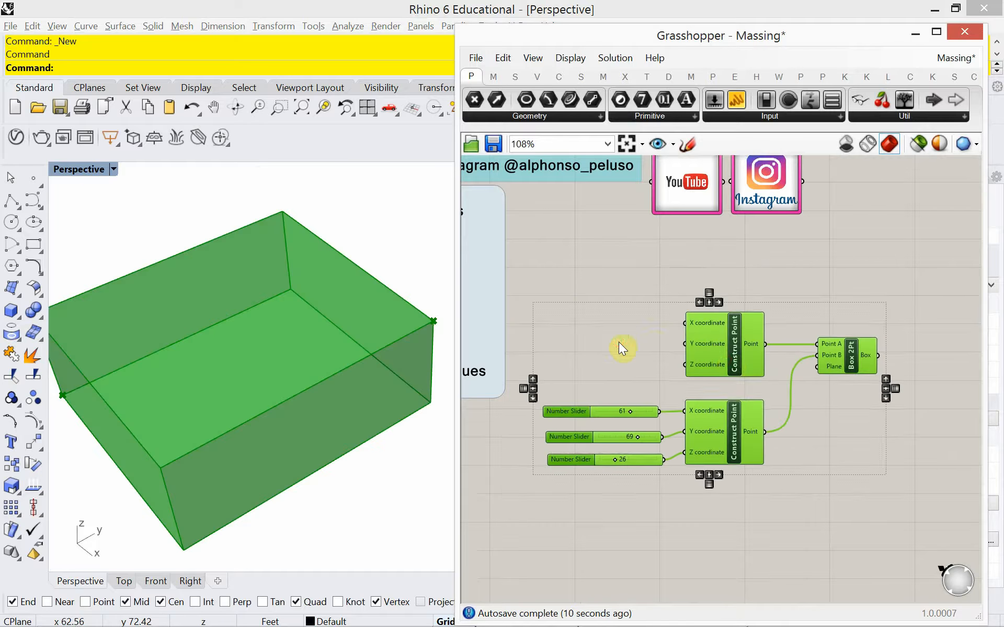
pyautogui.doubleClick(631, 278)
pyautogui.write('scri')
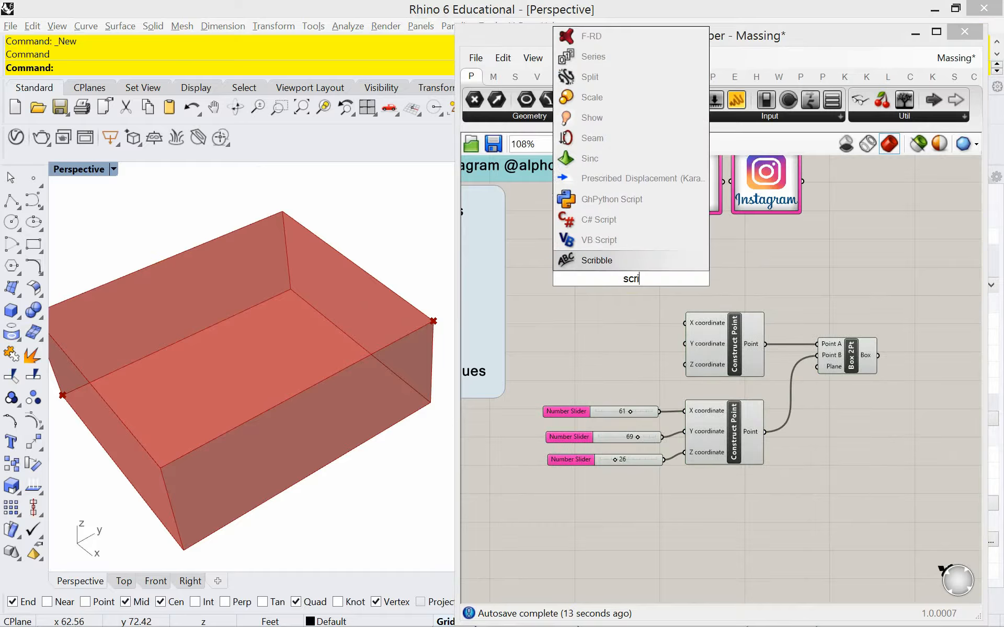
pyautogui.press('Return')
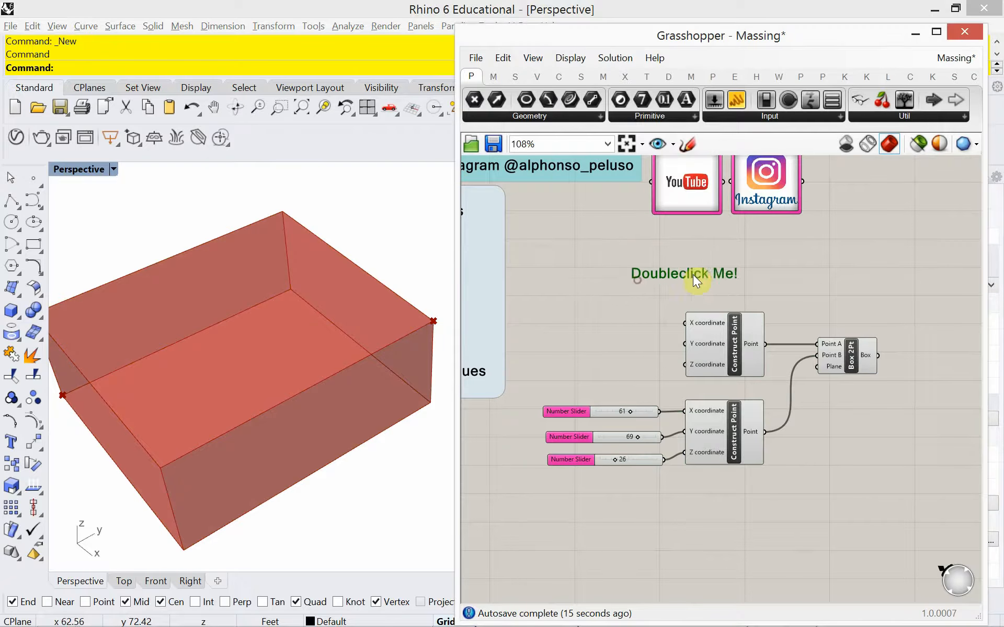
pyautogui.doubleClick(713, 281)
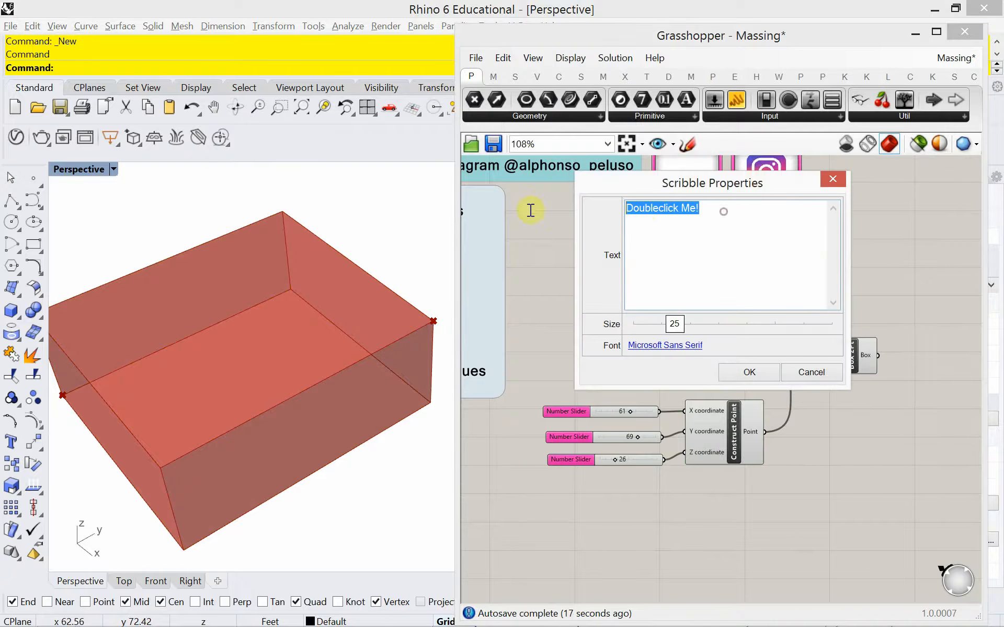
pyautogui.write('Massing')
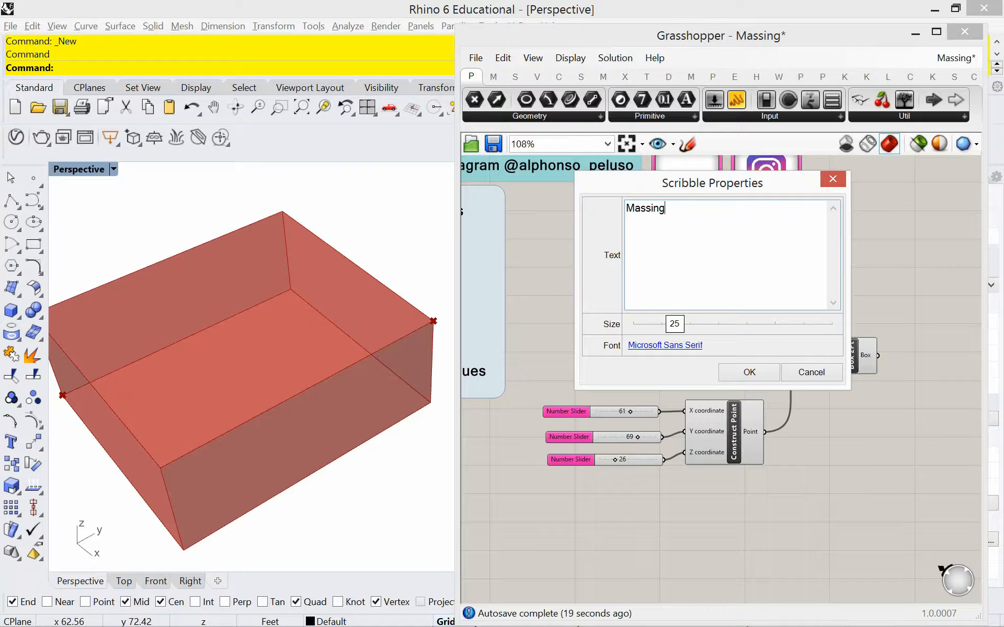
pyautogui.click(732, 370)
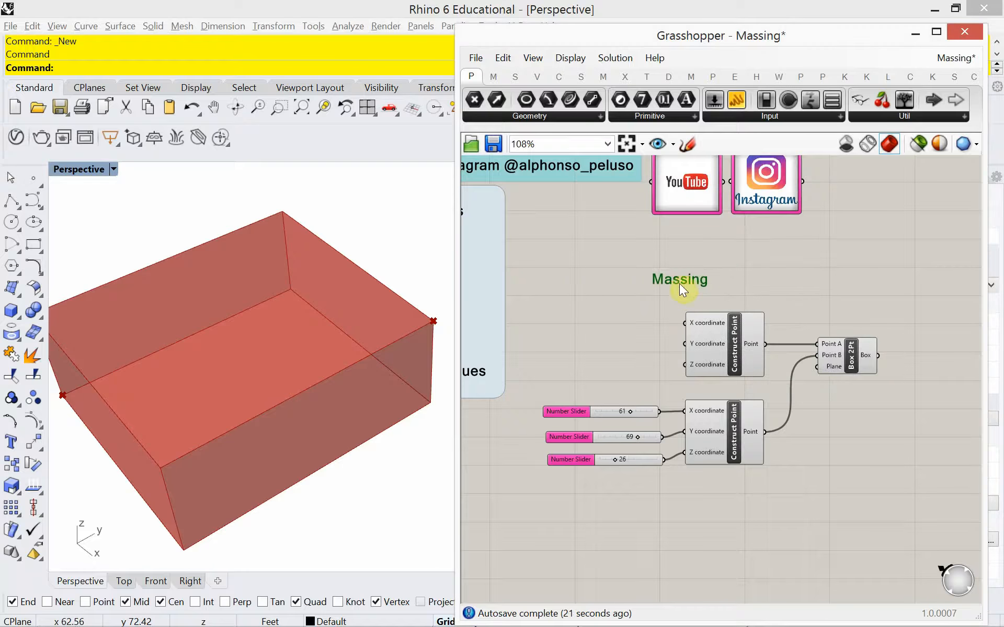
pyautogui.moveTo(695, 280); pyautogui.dragTo(701, 280)
# Step: Align the left edges of the three number sliders feeding the second Construct Point
pyautogui.moveTo(612, 527); pyautogui.dragTo(573, 374)
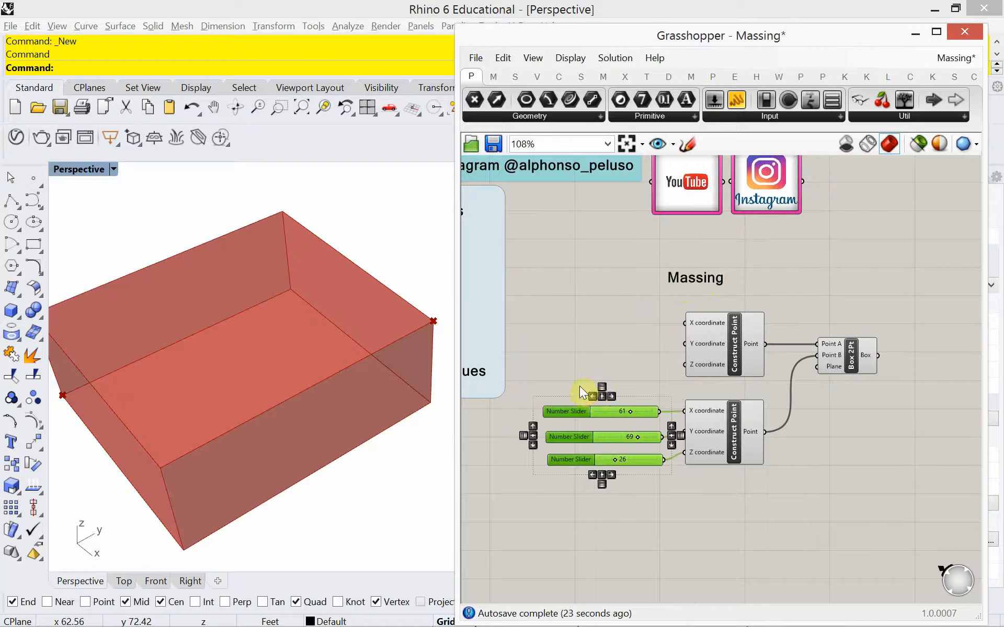
pyautogui.click(592, 395)
pyautogui.click(579, 357)
pyautogui.moveTo(692, 502); pyautogui.dragTo(675, 474, button='right')
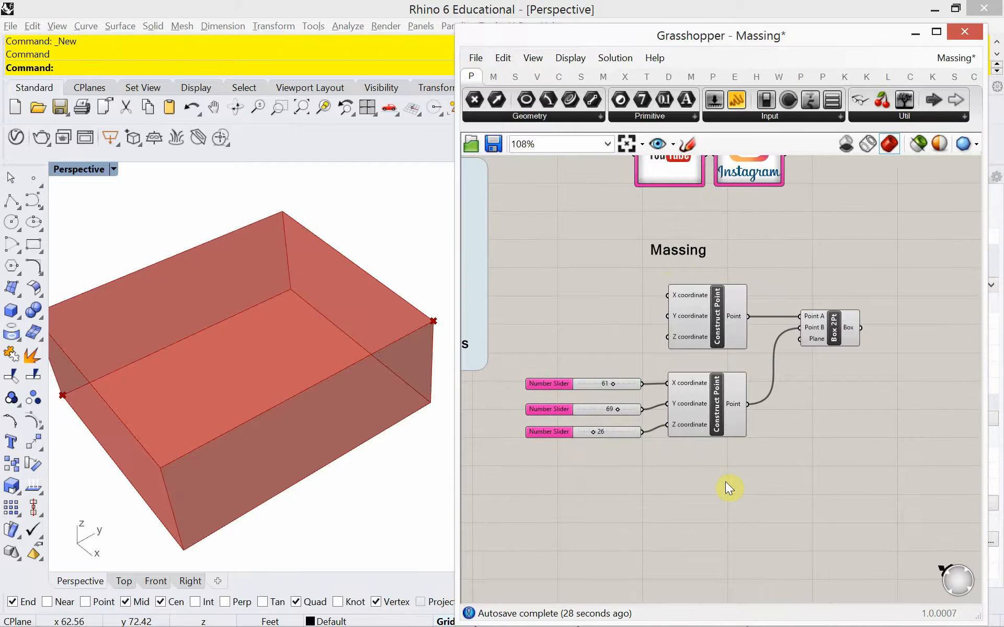
# Step: Add a Scribble label reading "Subtraction" below the Massing definition
pyautogui.doubleClick(678, 495)
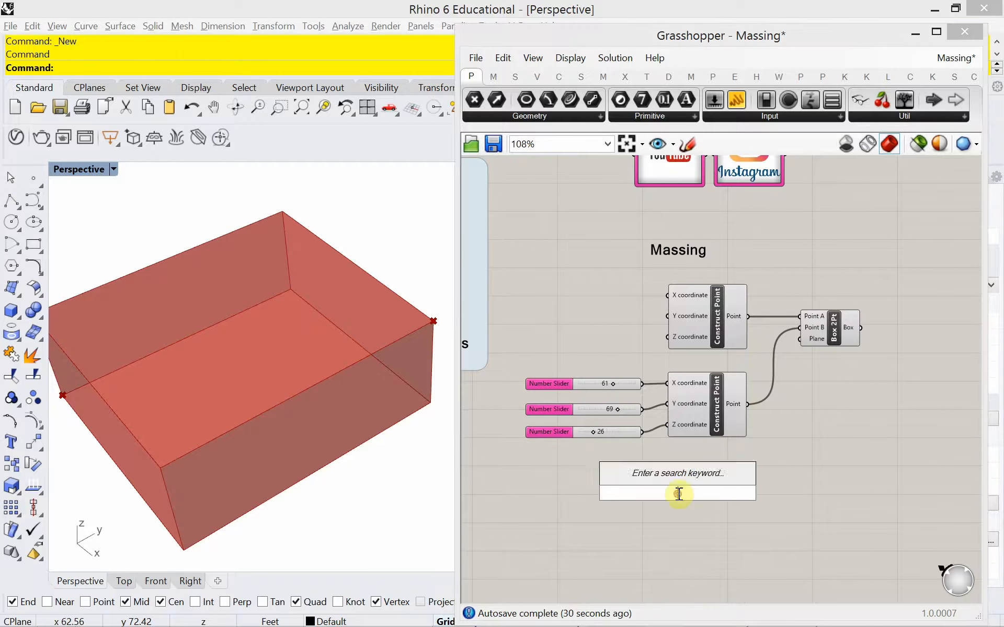
pyautogui.write('scr')
pyautogui.press('Return')
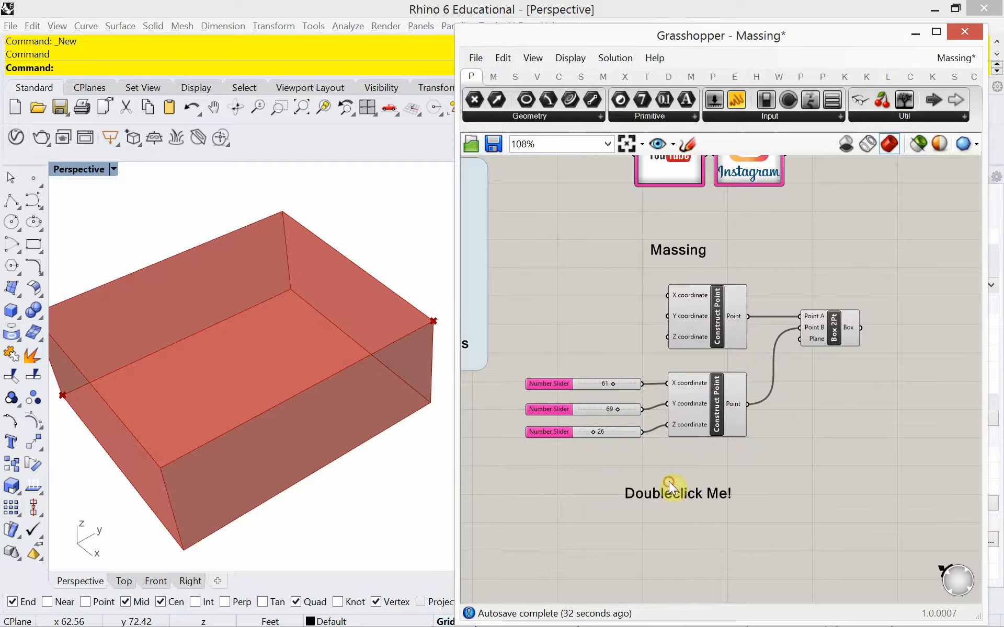
pyautogui.moveTo(671, 498); pyautogui.dragTo(680, 482)
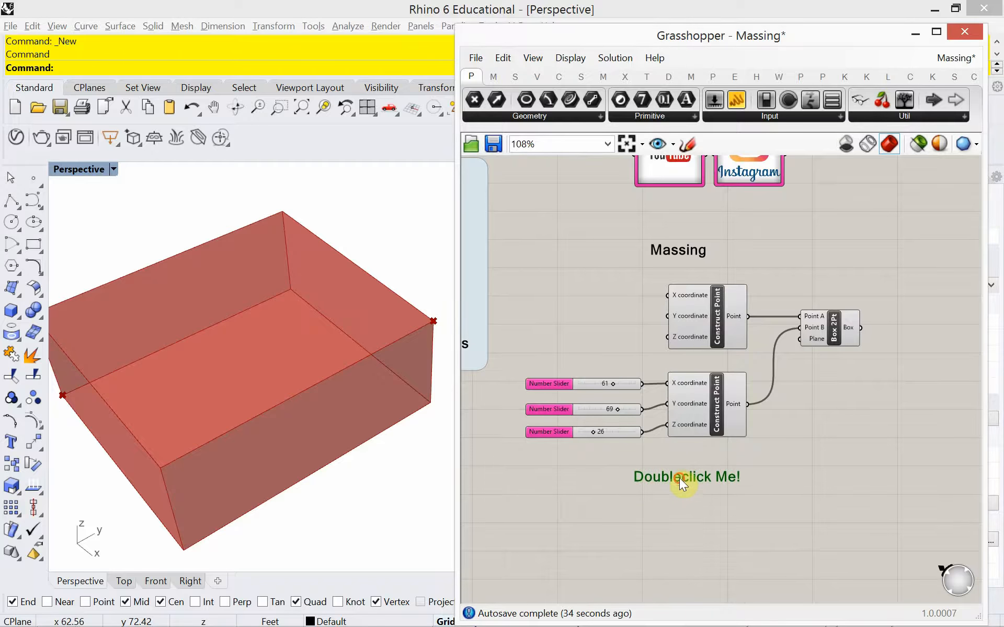
pyautogui.doubleClick(679, 479)
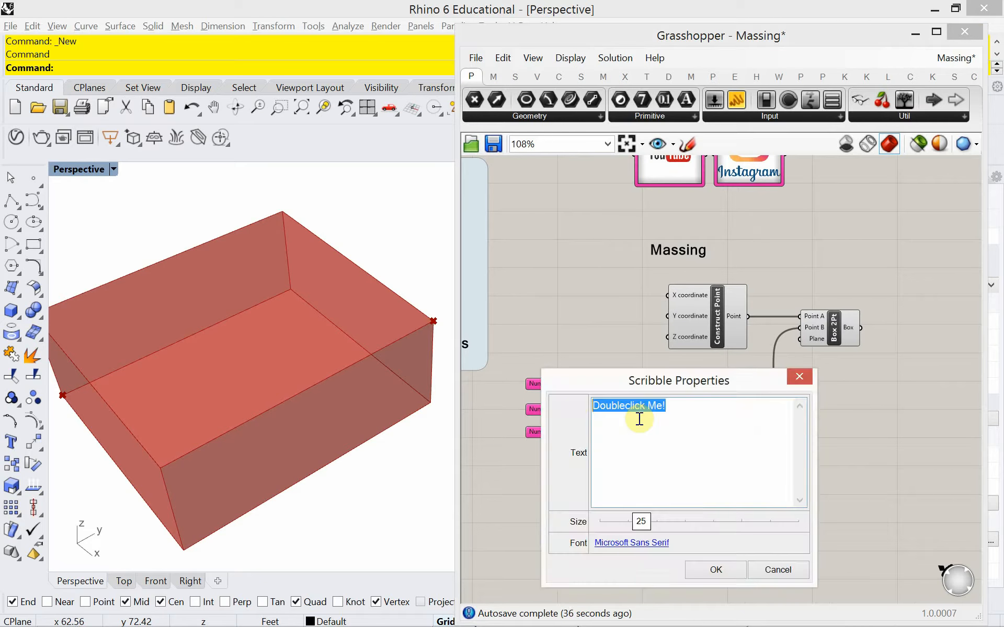
pyautogui.write('Subtraction')
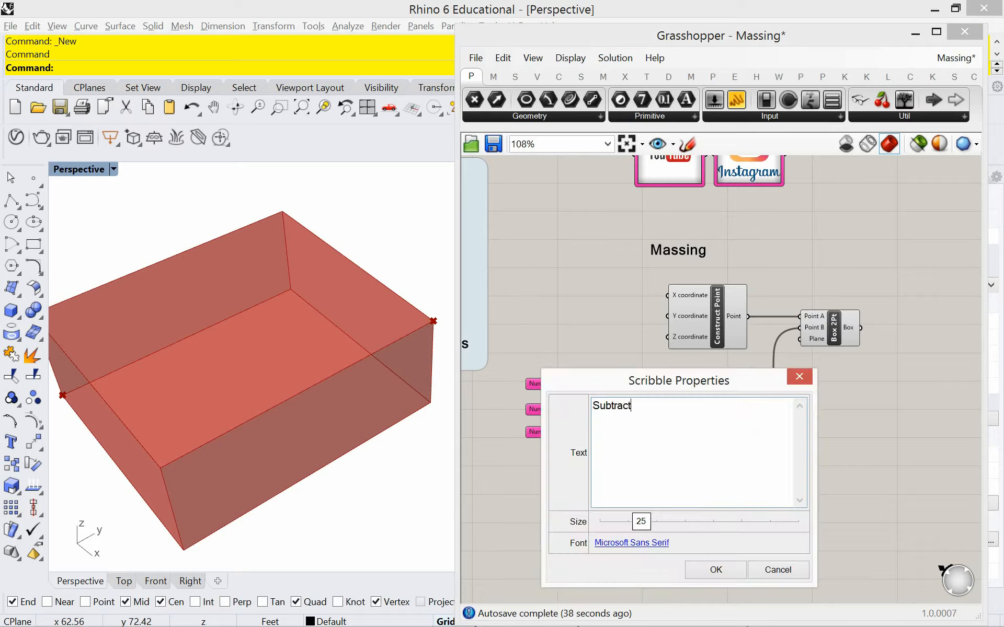
pyautogui.click(712, 568)
pyautogui.moveTo(685, 477); pyautogui.dragTo(701, 482)
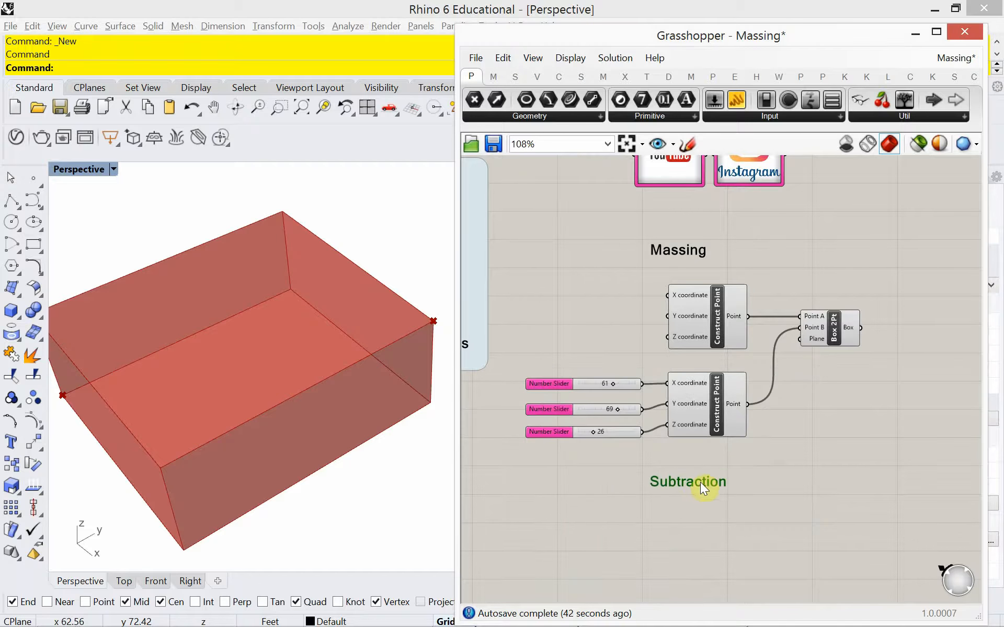
# Step: Duplicate the sliders, both Construct Point components and Box 2Pt, and place the copy beneath the Subtraction label
pyautogui.moveTo(683, 486); pyautogui.dragTo(681, 450, button='right')
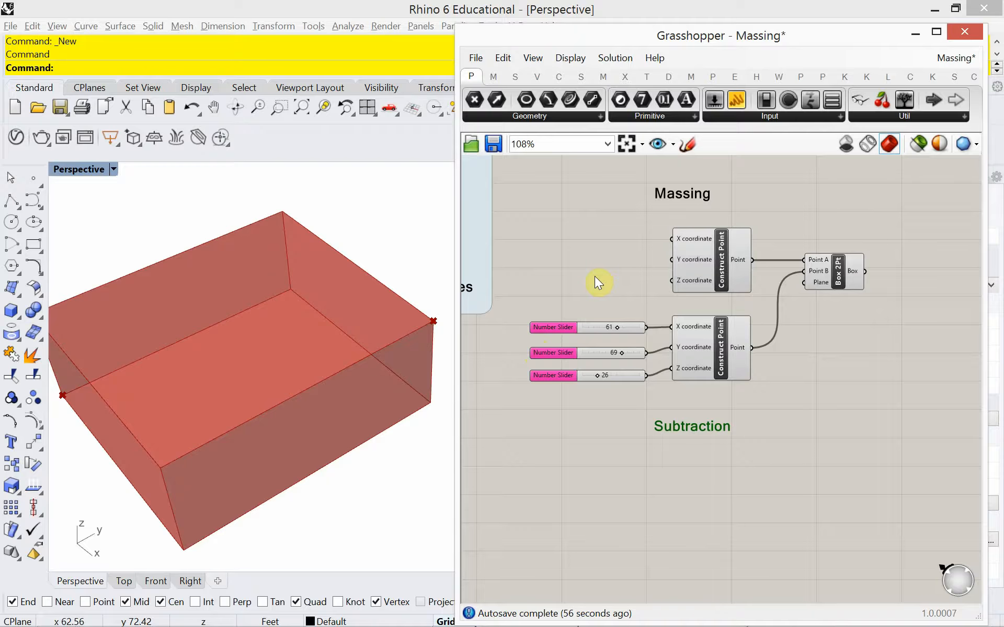
pyautogui.moveTo(860, 402); pyautogui.dragTo(557, 240)
pyautogui.hotkey('ctrl', 'c')
pyautogui.hotkey('ctrl', 'v')
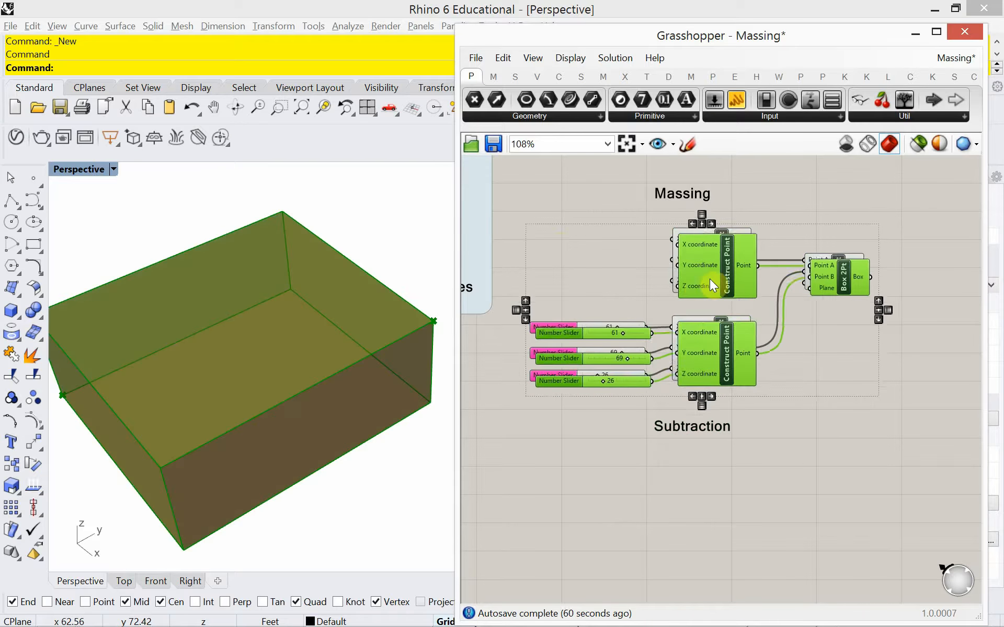
pyautogui.moveTo(709, 279); pyautogui.dragTo(706, 498)
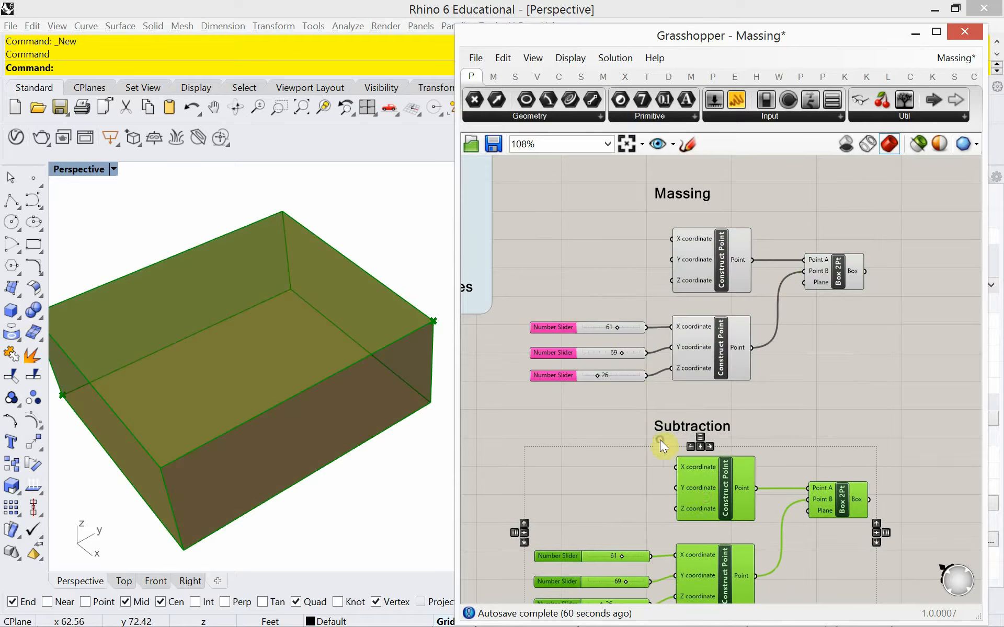
pyautogui.moveTo(660, 440); pyautogui.dragTo(678, 329, button='right')
pyautogui.click(617, 362)
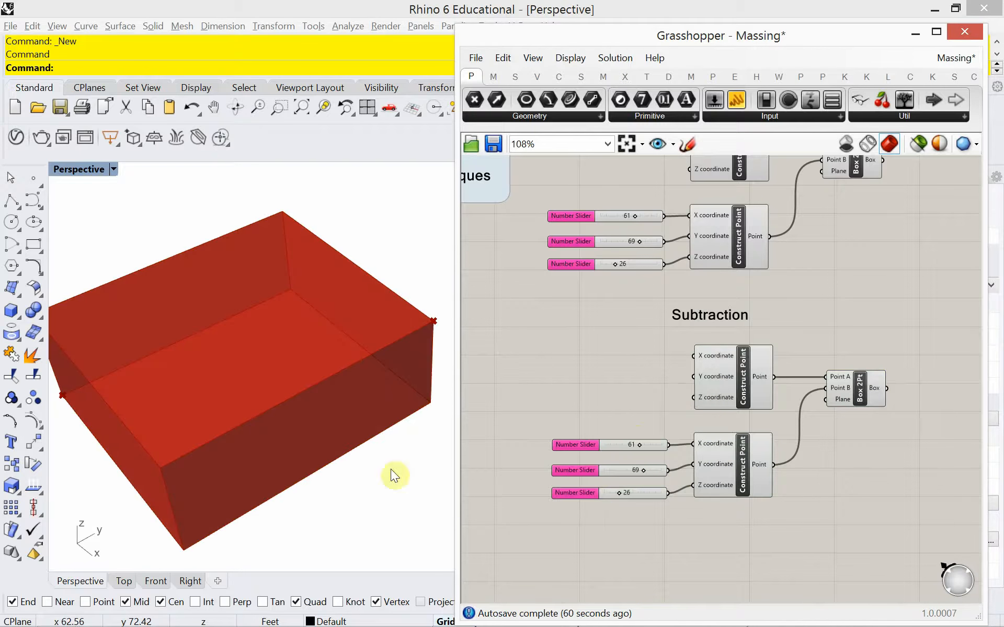
# Step: Shrink the subtraction box by setting its second point's sliders to X 48, Y 37 and Z 15
pyautogui.moveTo(391, 471); pyautogui.dragTo(331, 446, button='right')
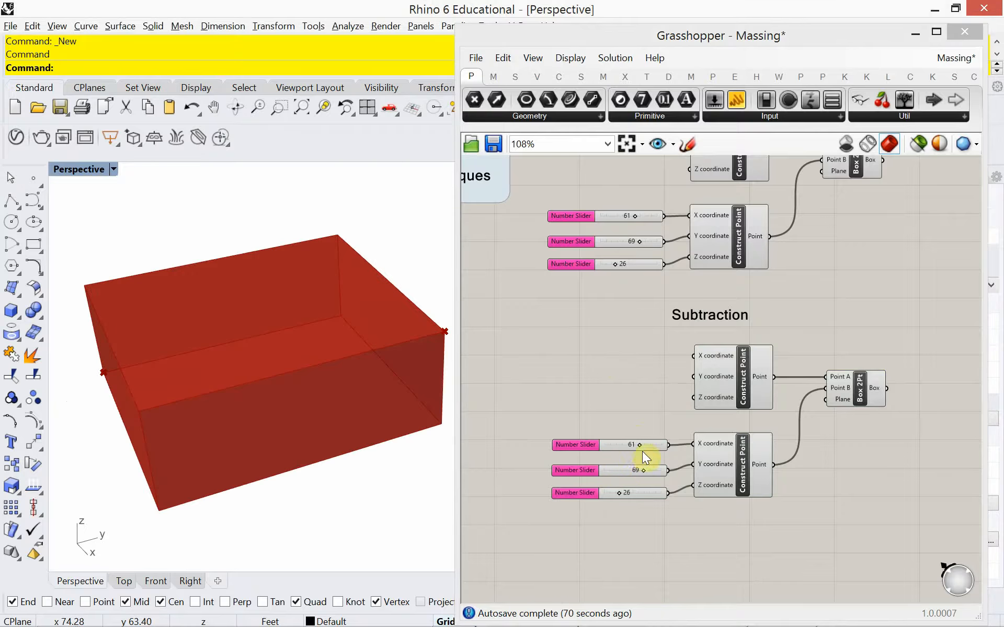
pyautogui.moveTo(638, 445); pyautogui.dragTo(617, 497)
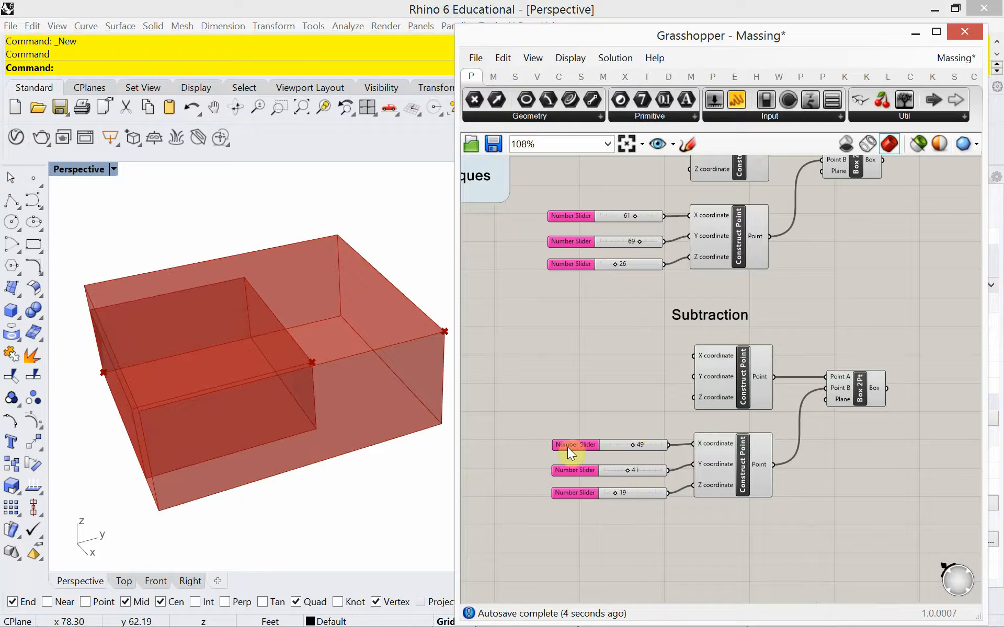
pyautogui.moveTo(636, 449); pyautogui.dragTo(617, 496)
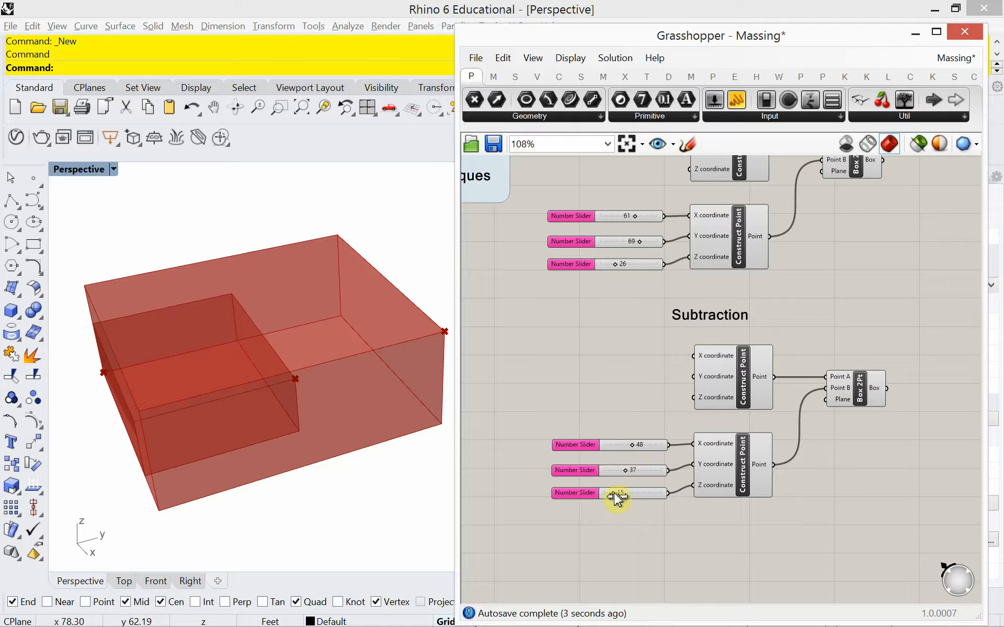
# Step: Copy a number slider into the X coordinate of the subtraction box's first Construct Point and set it to 26
pyautogui.click(729, 399)
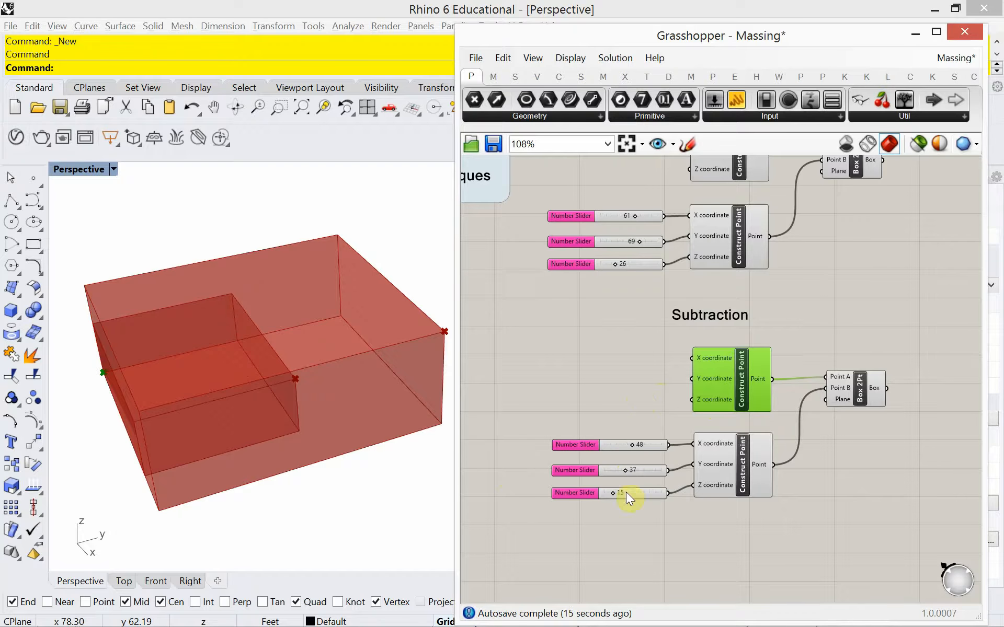
pyautogui.click(607, 447)
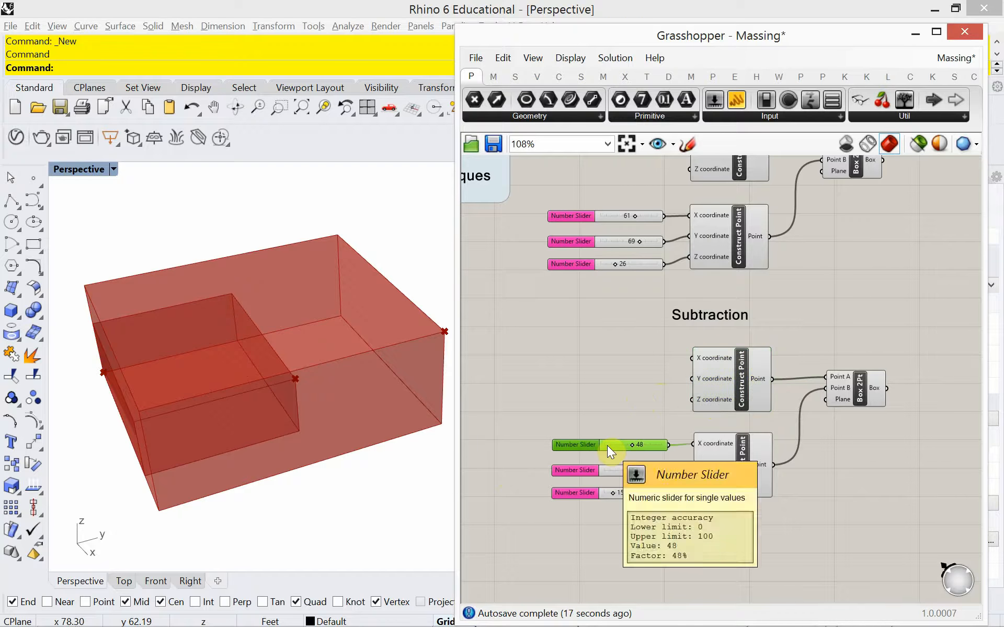
pyautogui.moveTo(607, 446); pyautogui.dragTo(690, 359)
pyautogui.moveTo(585, 363); pyautogui.dragTo(620, 364)
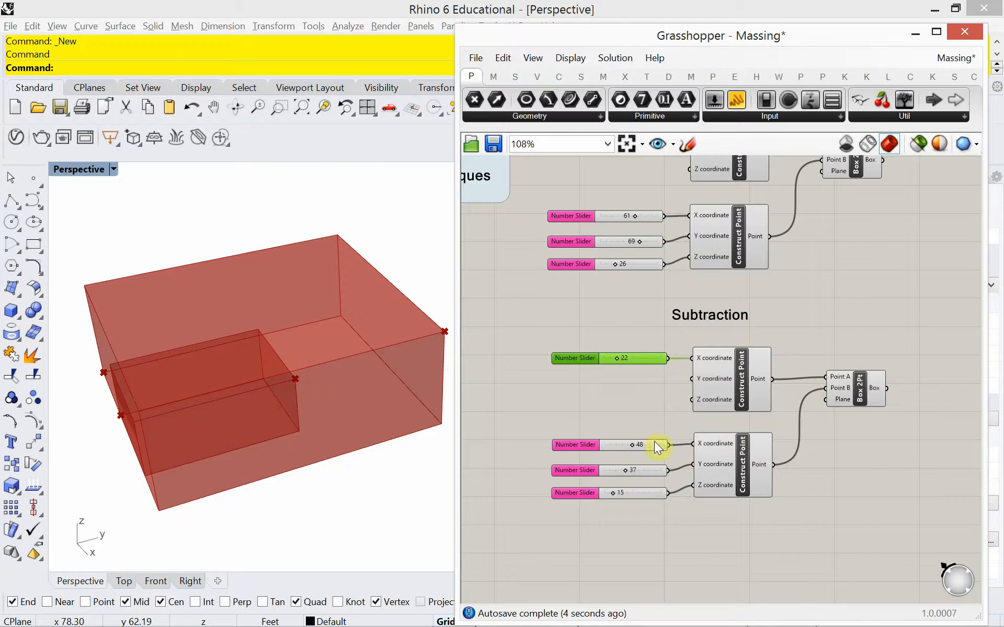
pyautogui.moveTo(616, 363); pyautogui.dragTo(621, 371)
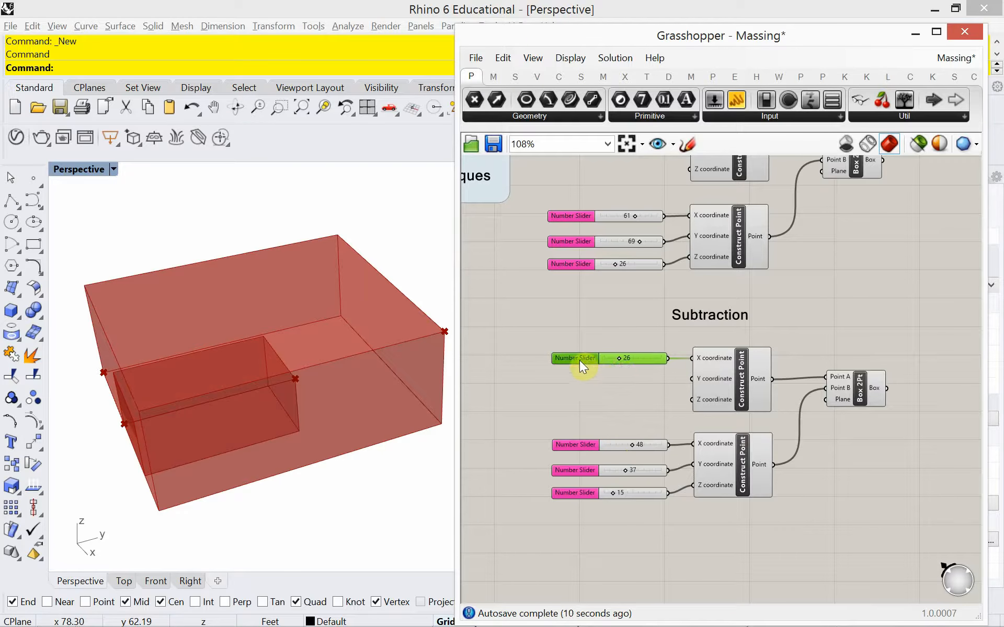
# Step: Copy the new X slider below itself, connect it to the first subtraction point's Y coordinate, and set it to 56
pyautogui.hotkey('ctrl', 'c')
pyautogui.hotkey('ctrl', 'v')
pyautogui.moveTo(594, 362); pyautogui.dragTo(591, 379)
pyautogui.moveTo(692, 379); pyautogui.dragTo(644, 388)
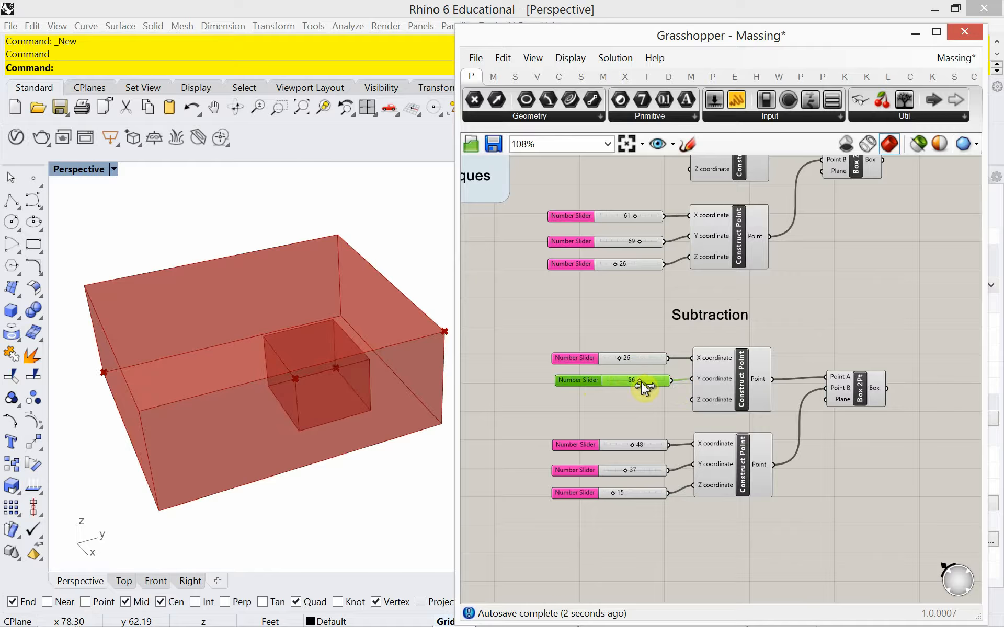
pyautogui.moveTo(325, 465); pyautogui.dragTo(319, 496, button='right')
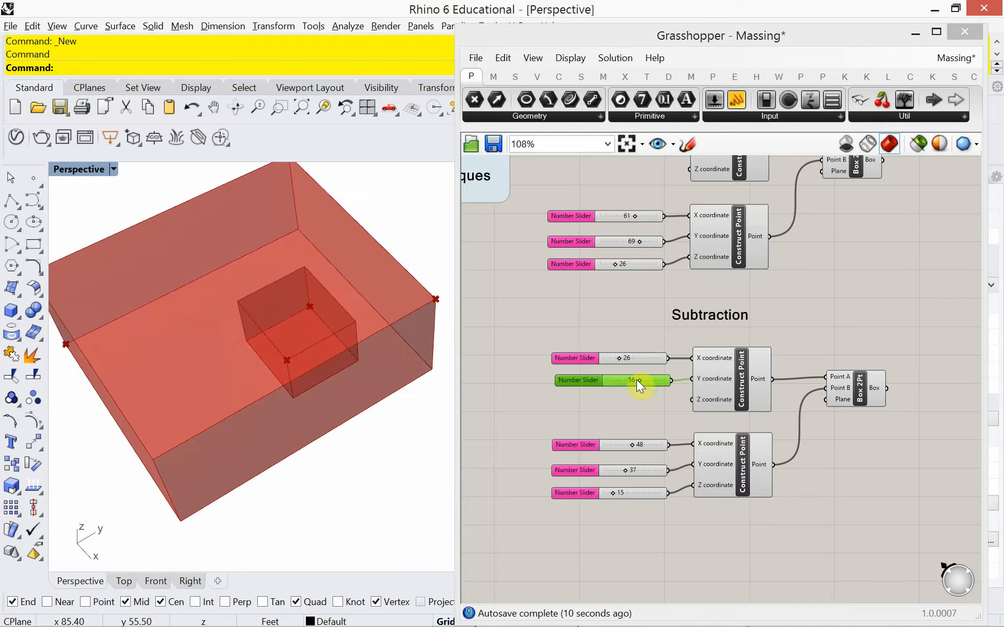
# Step: Resize the subtraction box by setting its first point's sliders to X 20, Y 57 and its second point's to X 50, Y 10, Z 39
pyautogui.moveTo(646, 386); pyautogui.dragTo(615, 362)
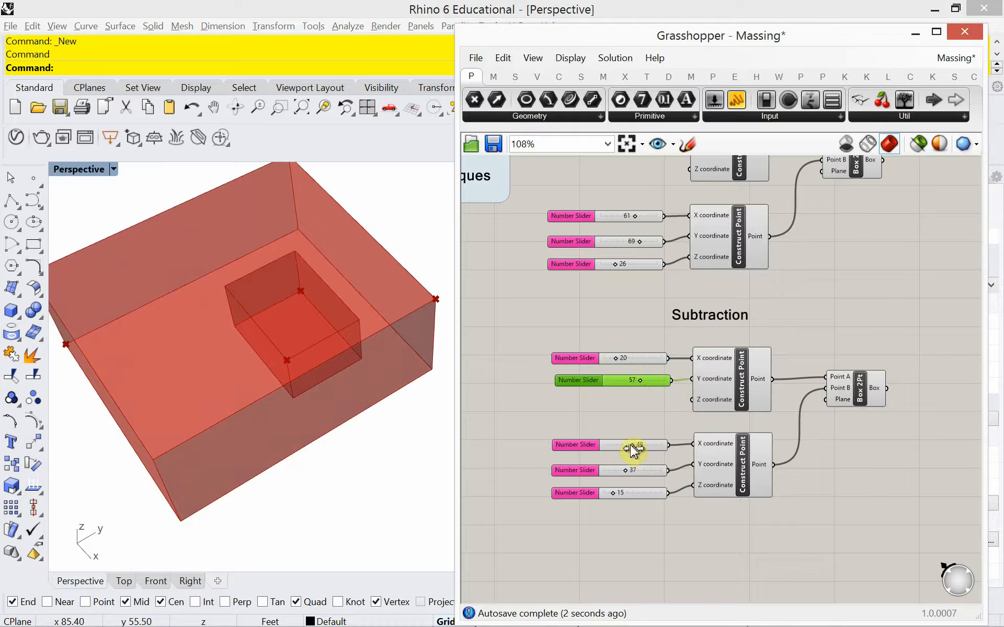
pyautogui.moveTo(632, 448); pyautogui.dragTo(610, 472)
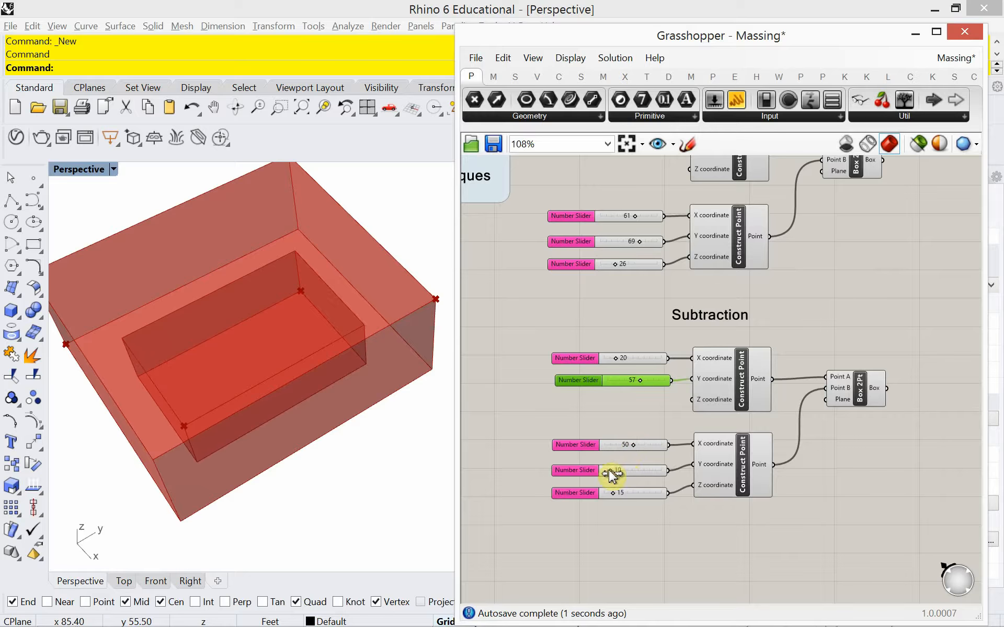
pyautogui.moveTo(265, 369)
pyautogui.mouseDown(button='right')
pyautogui.moveTo(309, 405)
pyautogui.moveTo(284, 399)
pyautogui.moveTo(269, 374)
pyautogui.mouseUp(button='right')
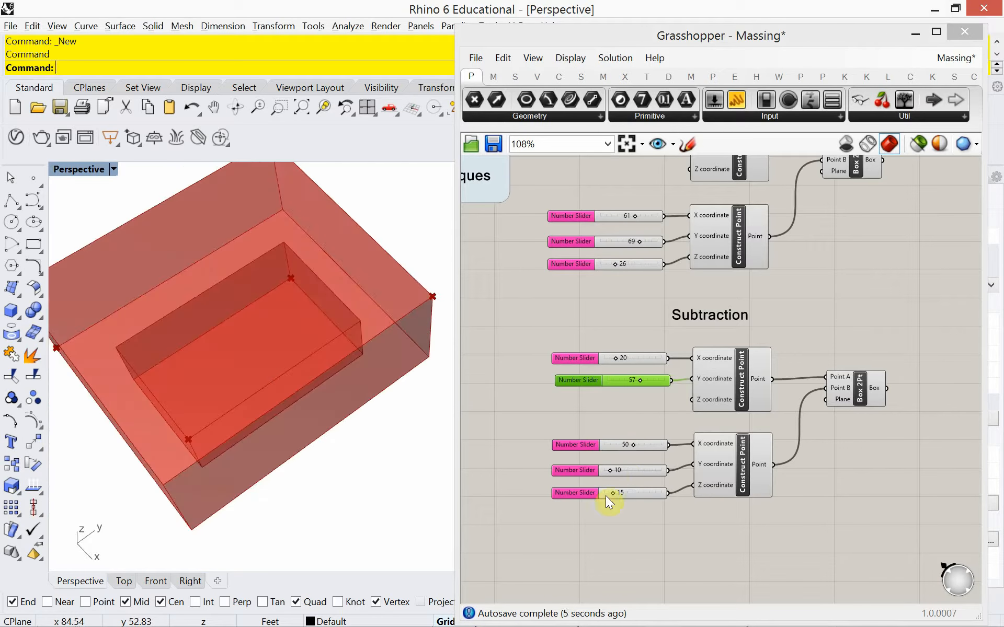
pyautogui.moveTo(611, 497); pyautogui.dragTo(631, 498)
pyautogui.moveTo(349, 478); pyautogui.dragTo(305, 450, button='right')
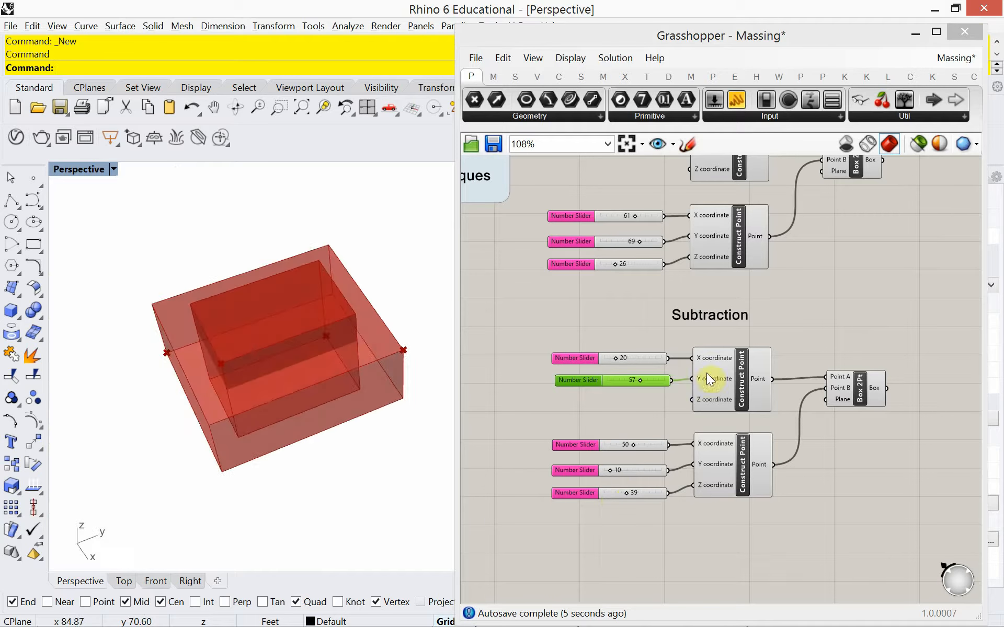
pyautogui.moveTo(707, 372); pyautogui.dragTo(751, 392, button='right')
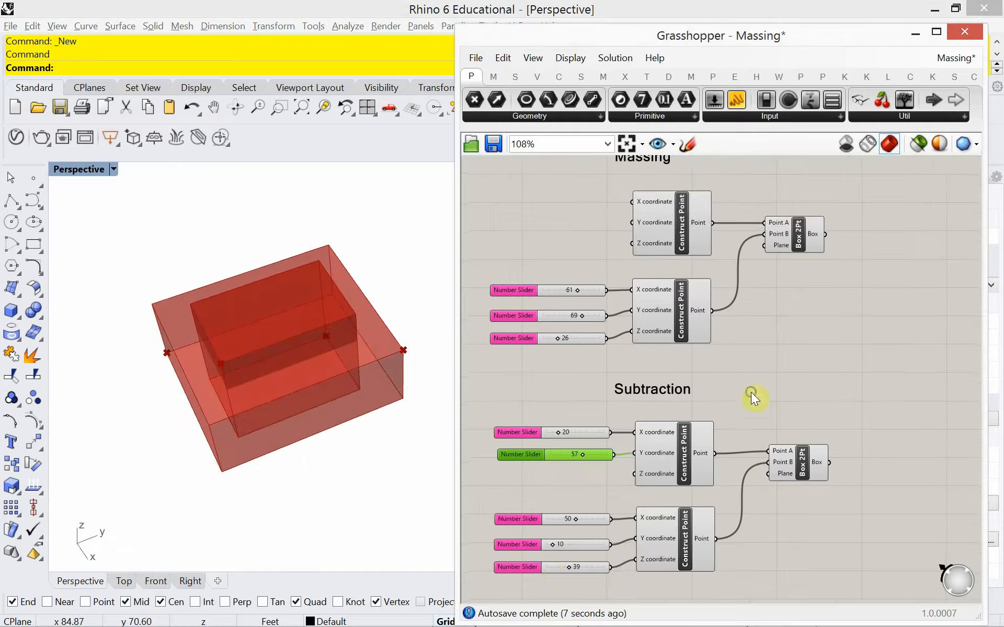
pyautogui.moveTo(458, 366); pyautogui.dragTo(432, 367)
pyautogui.moveTo(517, 368)
pyautogui.mouseDown(button='right')
pyautogui.moveTo(543, 388)
pyautogui.moveTo(524, 368)
pyautogui.mouseUp(button='right')
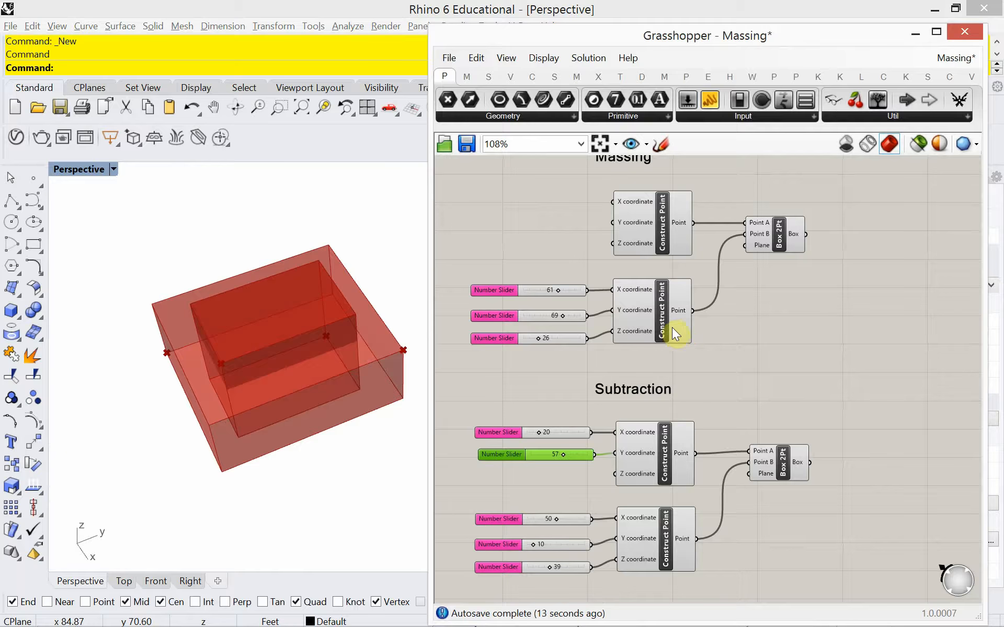
pyautogui.moveTo(552, 79)
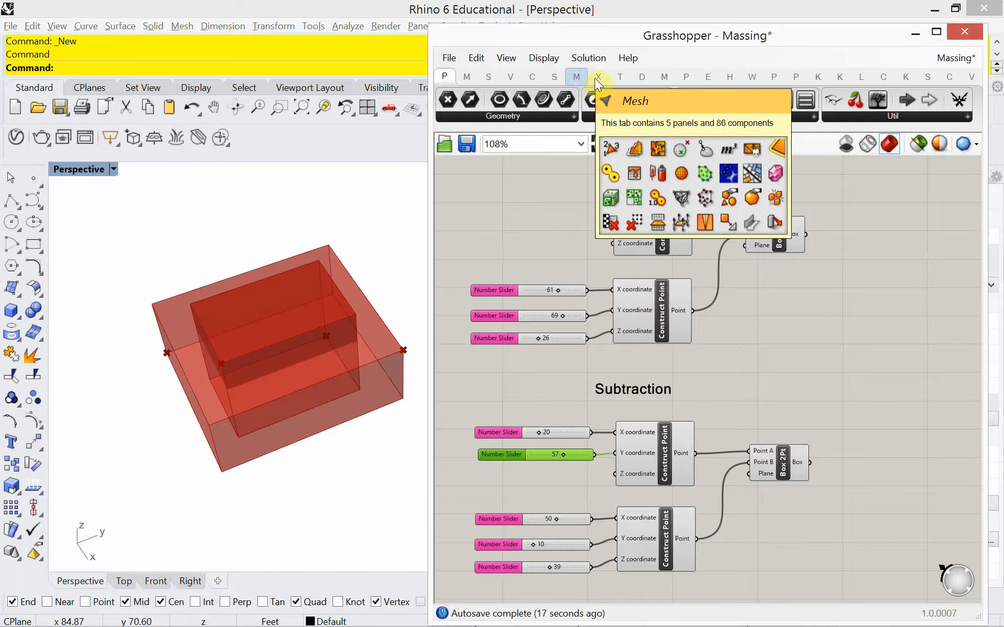
pyautogui.moveTo(616, 79)
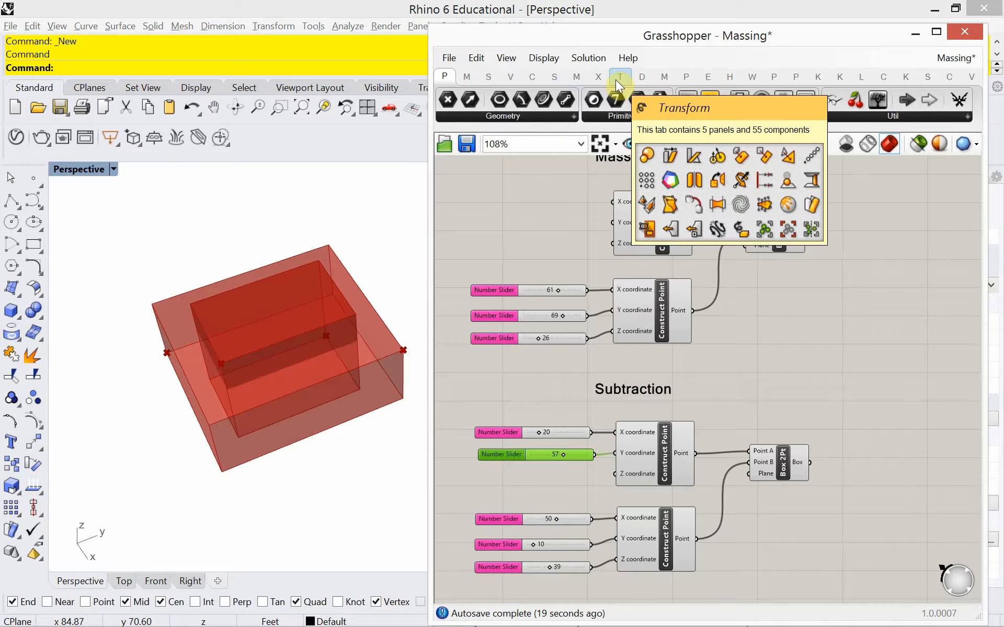
pyautogui.click(616, 80)
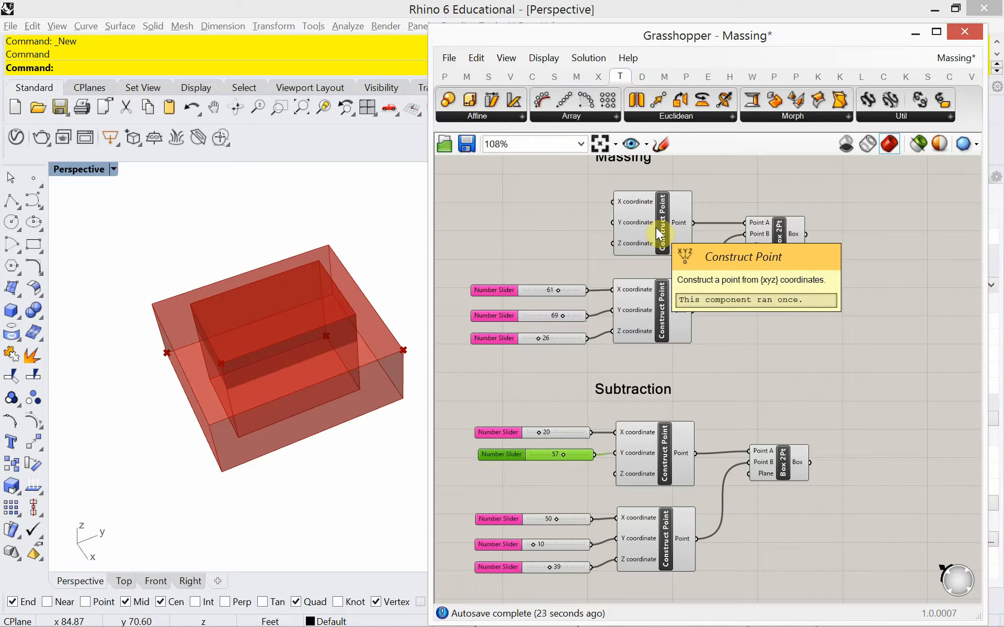
pyautogui.click(892, 118)
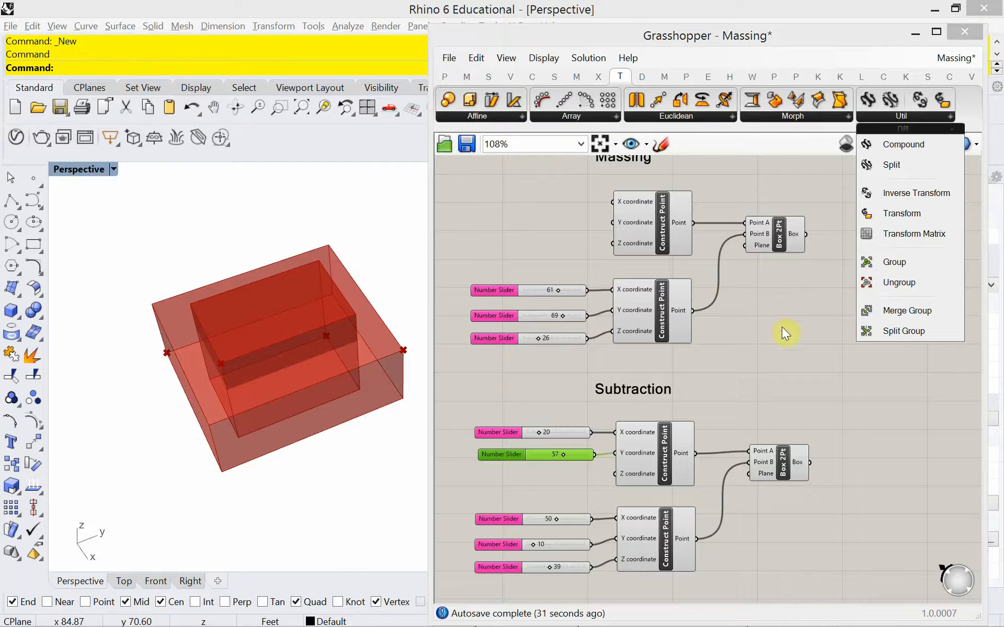
pyautogui.click(849, 349)
# Step: Search for "solid" and place a Solid Difference component between the outputs of the two Box 2Pt components
pyautogui.click(864, 358)
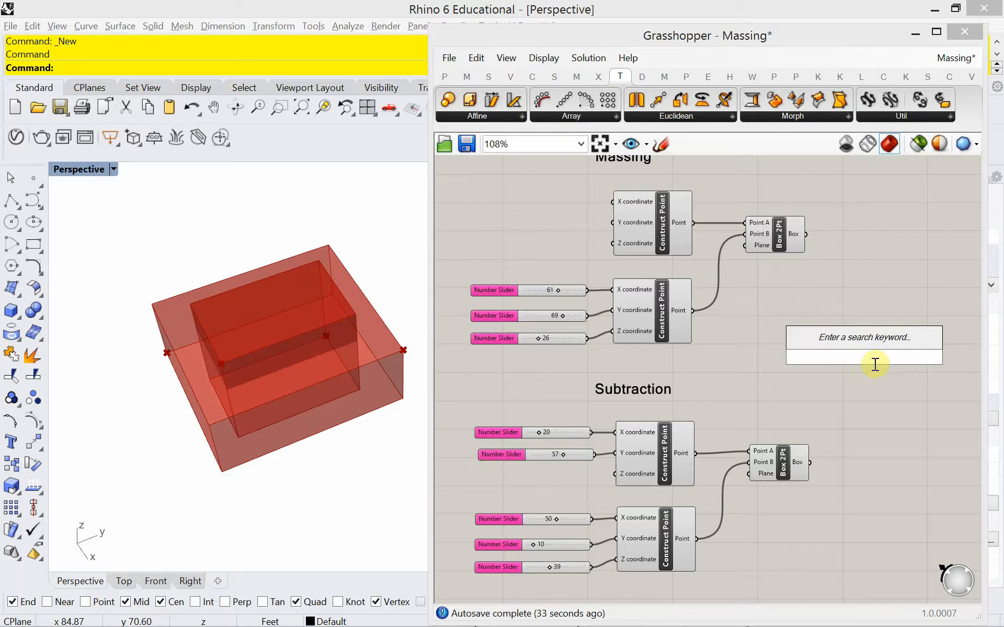
pyautogui.write('solid')
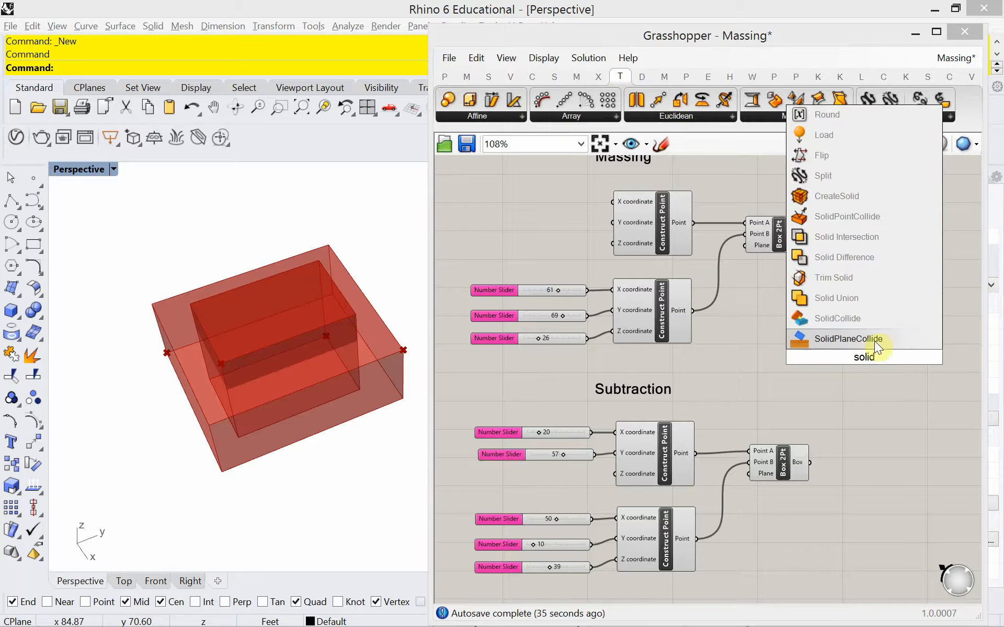
pyautogui.click(874, 254)
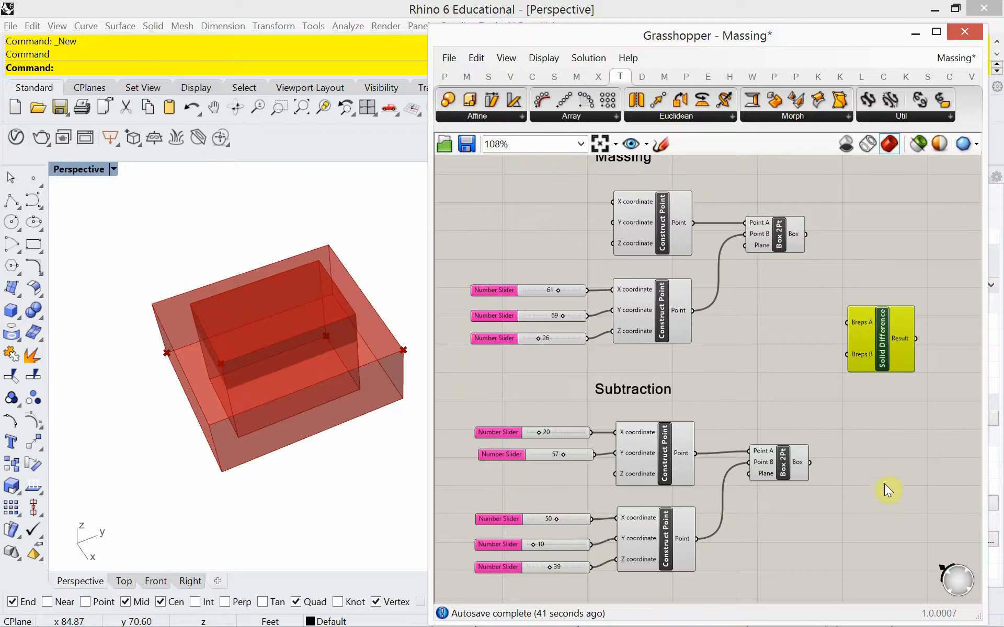
# Step: Locate the Solid Difference component in the component palette and look through the other Shape components in its category
pyautogui.write('IIIIIIIII')
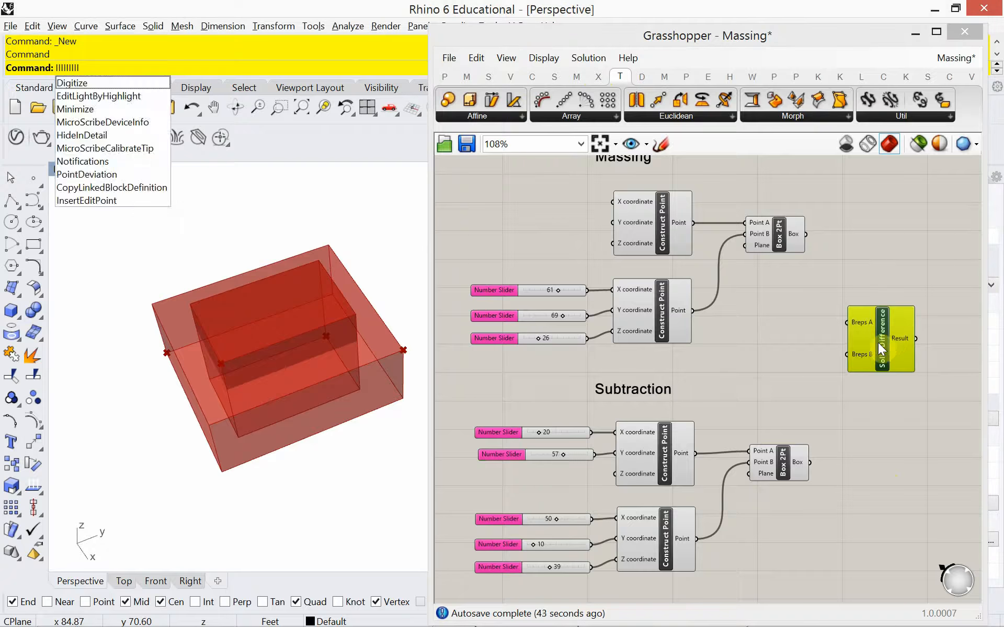
pyautogui.press('Escape')
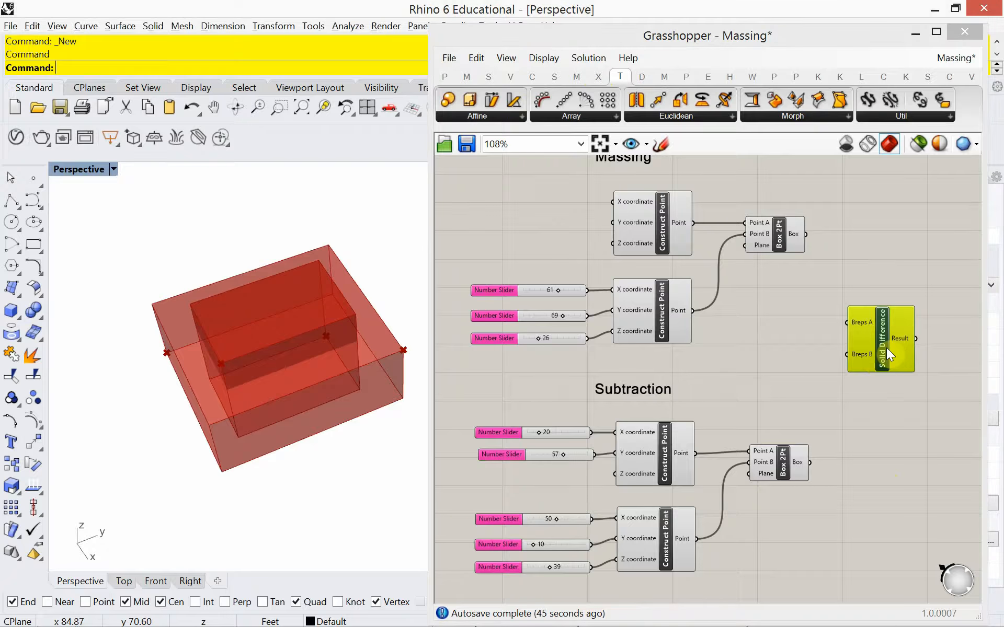
pyautogui.keyDown('ctrl'); pyautogui.keyDown('alt'); pyautogui.click(883, 340); pyautogui.keyUp('alt'); pyautogui.keyUp('ctrl')
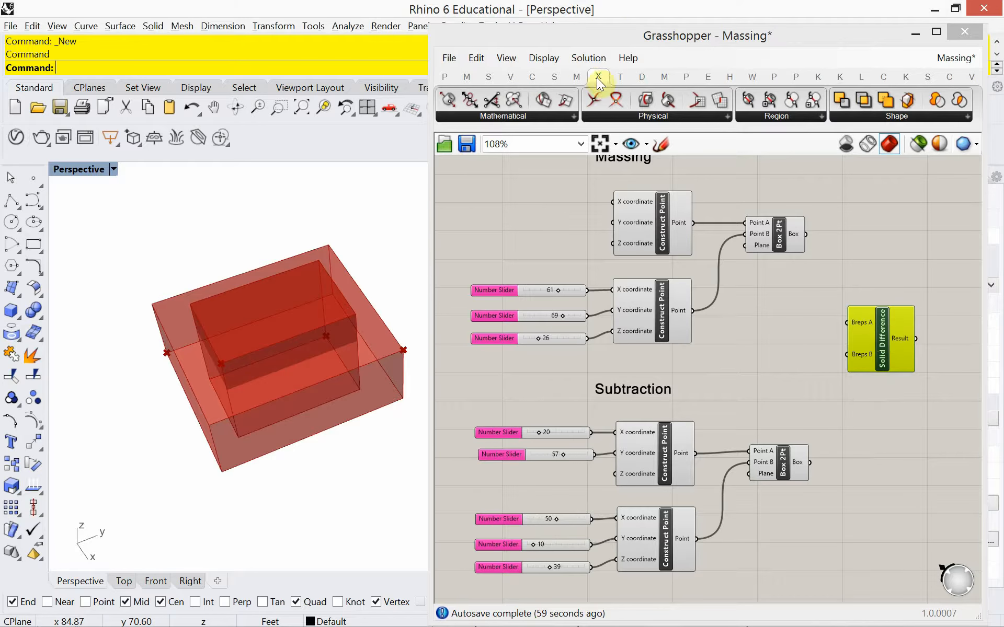
pyautogui.moveTo(599, 77)
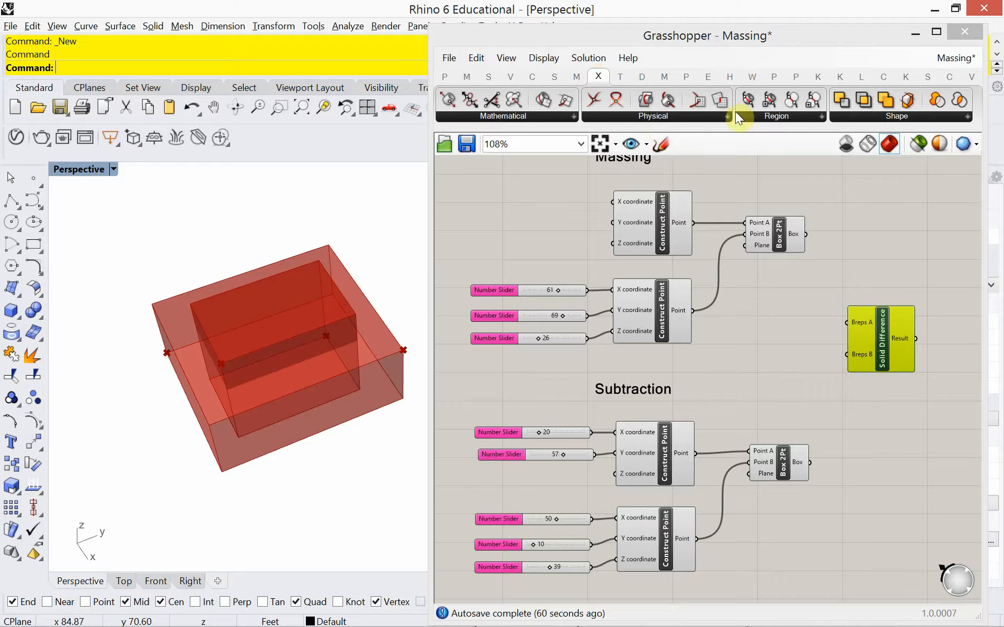
pyautogui.click(845, 117)
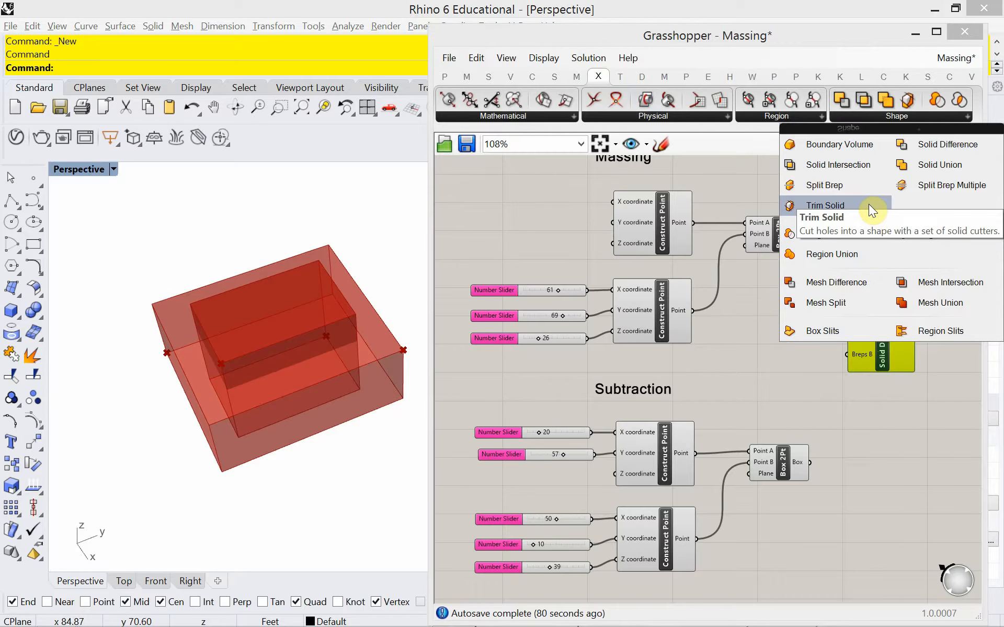
pyautogui.click(767, 370)
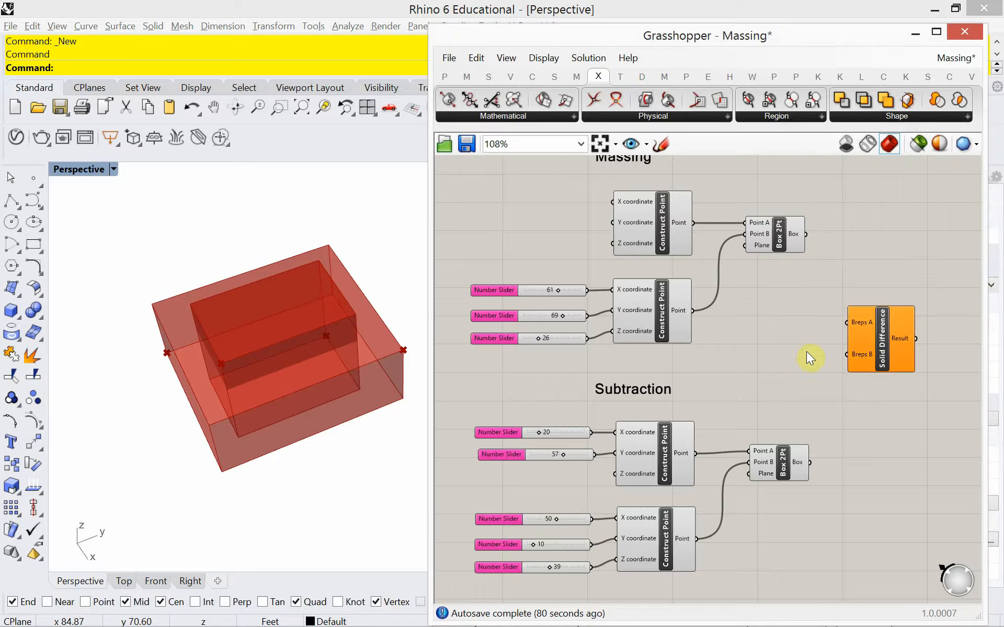
# Step: Connect the massing box to Breps A and the subtraction box to Breps B of Solid Difference
pyautogui.moveTo(864, 347); pyautogui.dragTo(862, 352)
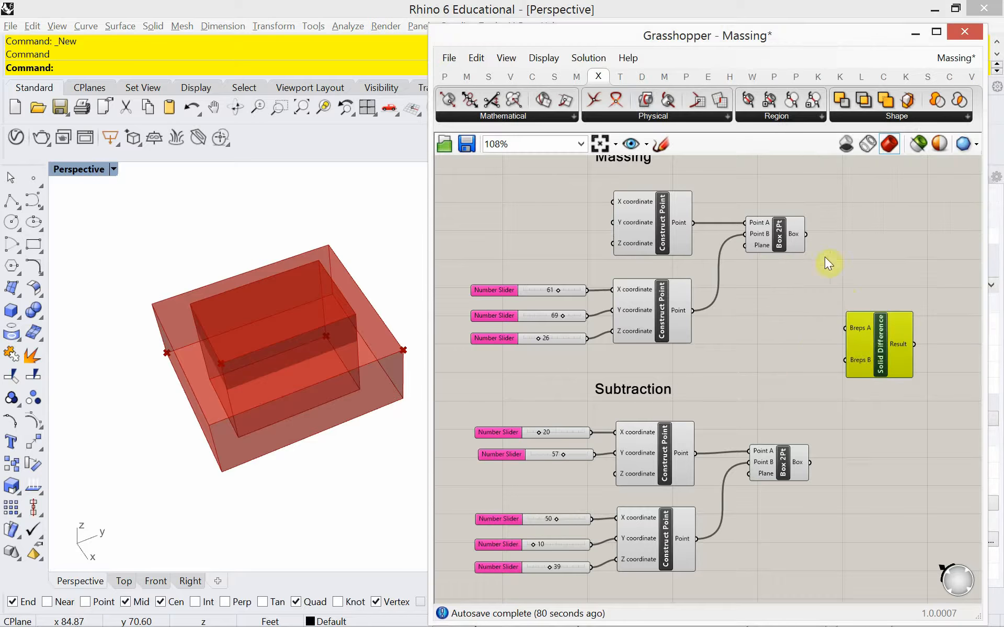
pyautogui.moveTo(810, 239); pyautogui.dragTo(839, 327)
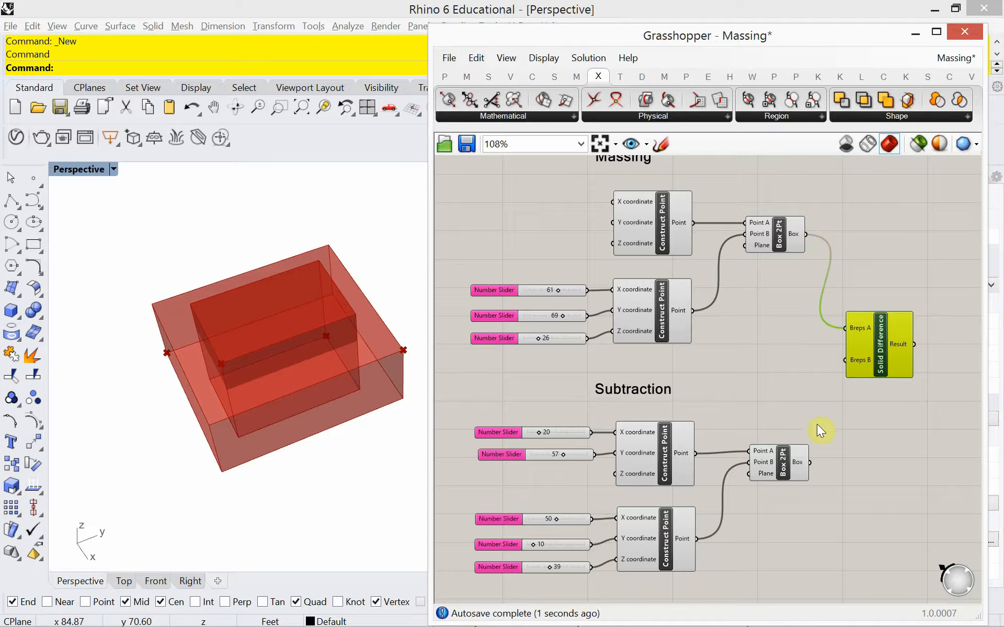
pyautogui.moveTo(810, 463); pyautogui.dragTo(851, 363)
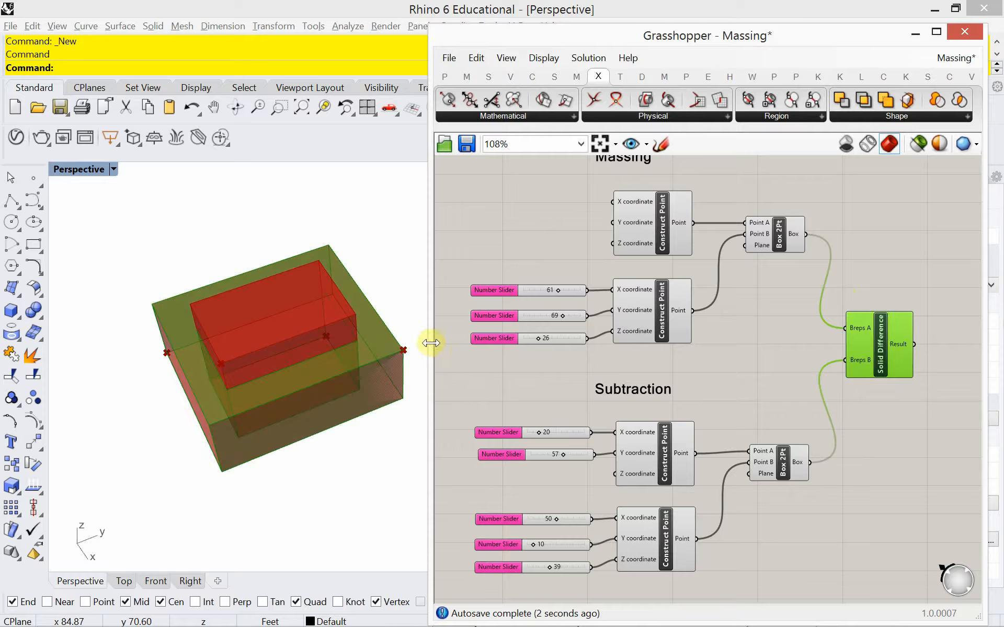
# Step: Add a Custom Preview component after Solid Difference and connect the Result output to its Geometry input
pyautogui.moveTo(430, 343); pyautogui.dragTo(428, 344)
pyautogui.moveTo(725, 329); pyautogui.dragTo(666, 328, button='right')
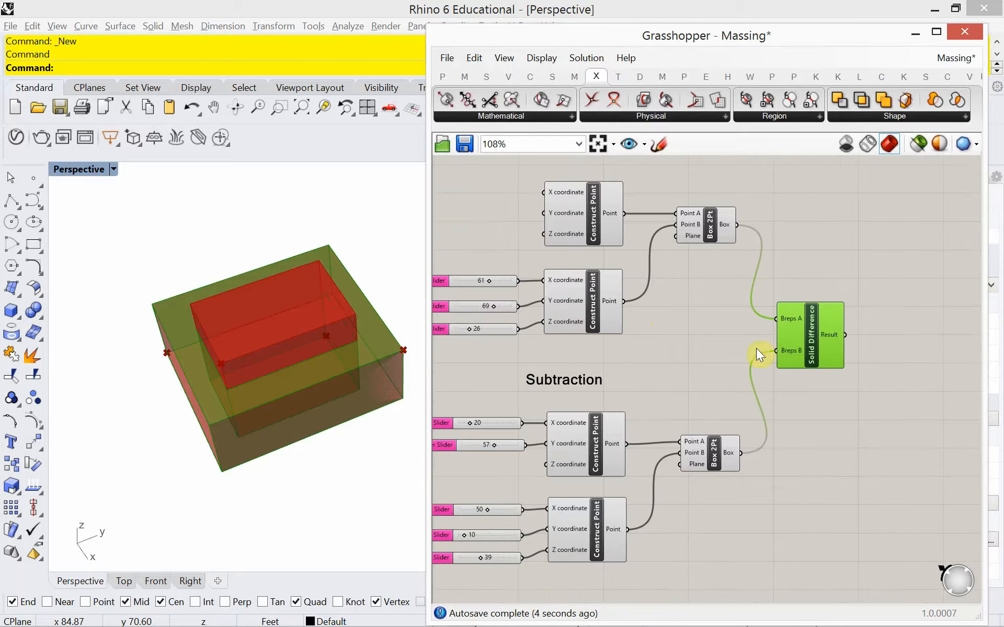
pyautogui.scroll(-2, 742, 350)
pyautogui.doubleClick(847, 331)
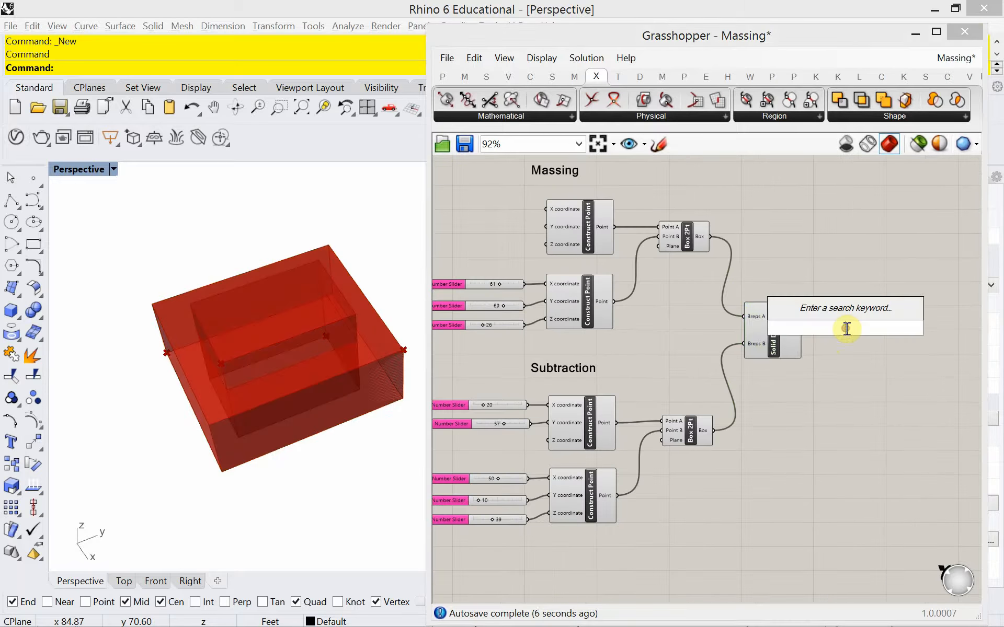
pyautogui.write('custom')
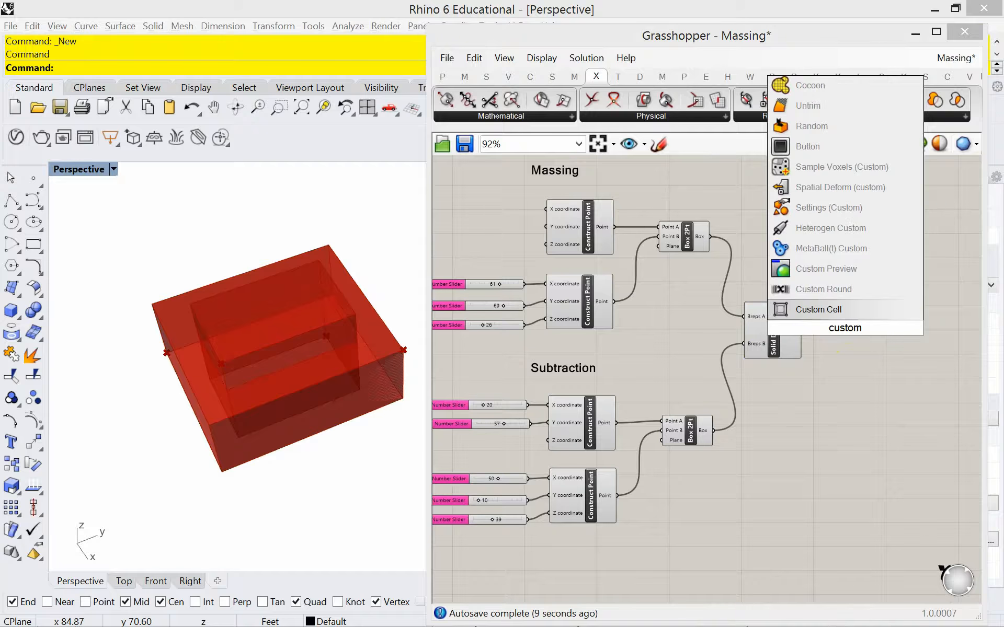
pyautogui.click(845, 264)
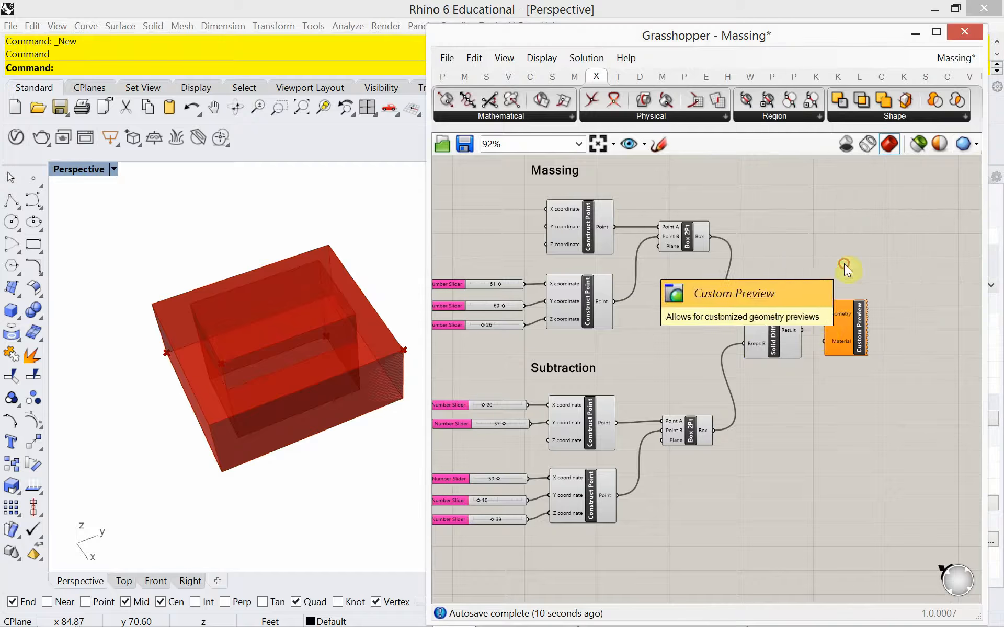
pyautogui.moveTo(802, 330); pyautogui.dragTo(878, 346)
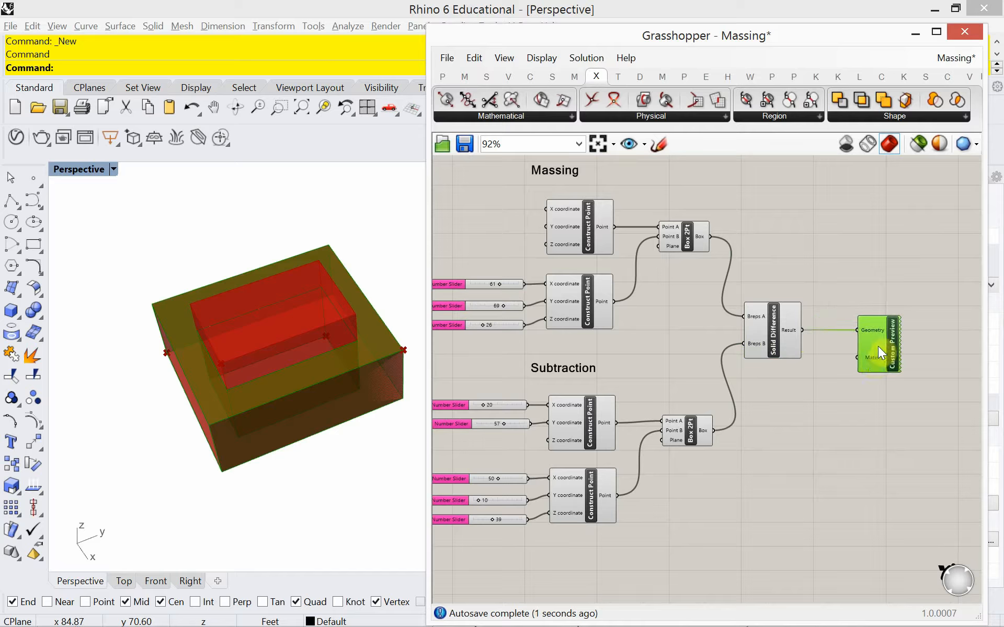
pyautogui.click(848, 419)
pyautogui.moveTo(349, 391); pyautogui.dragTo(321, 370, button='right')
pyautogui.scroll(-2, 661, 361)
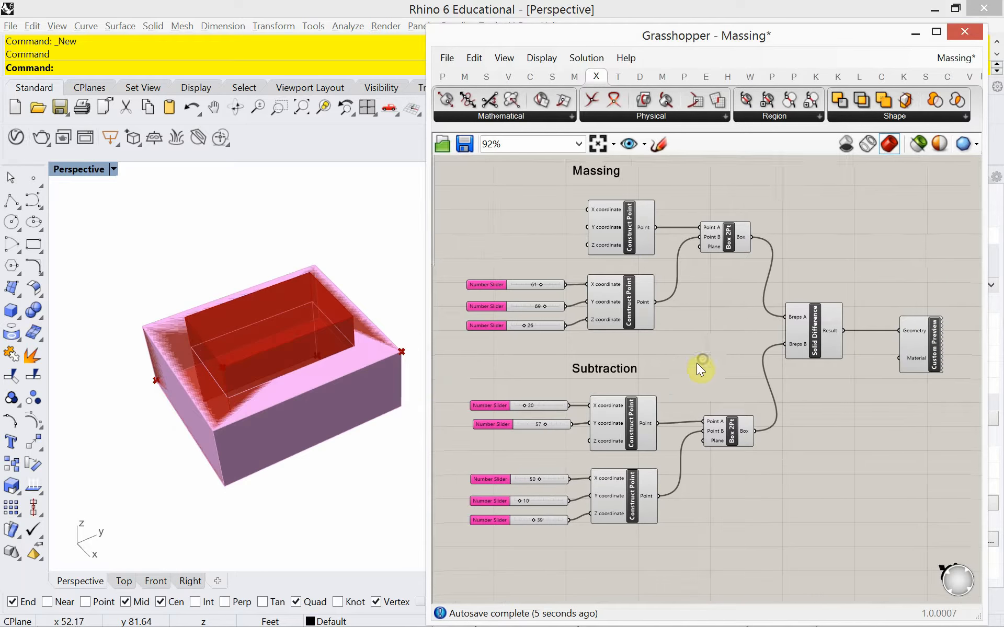
pyautogui.scroll(2, 742, 347)
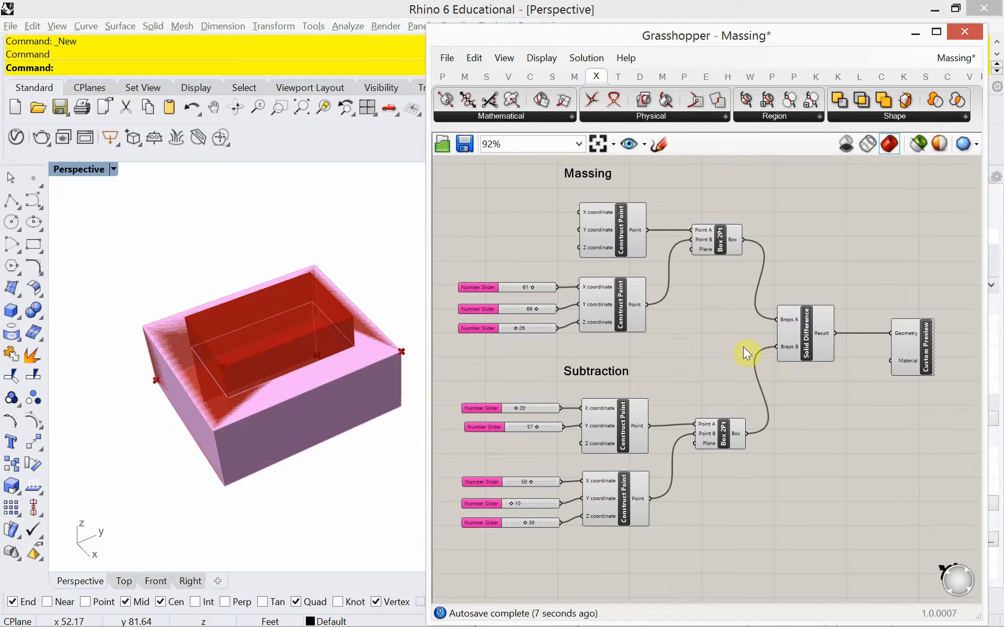
# Step: Select everything on the canvas except Custom Preview and turn off its preview
pyautogui.moveTo(765, 359); pyautogui.dragTo(761, 379, button='right')
pyautogui.click(898, 372)
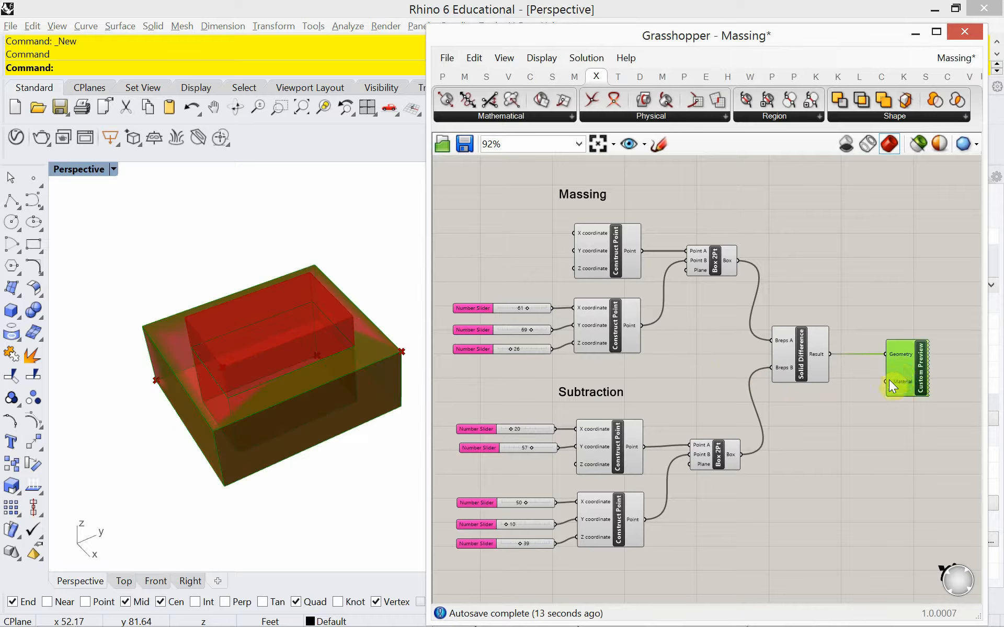
pyautogui.hotkey('ctrl', 'i')
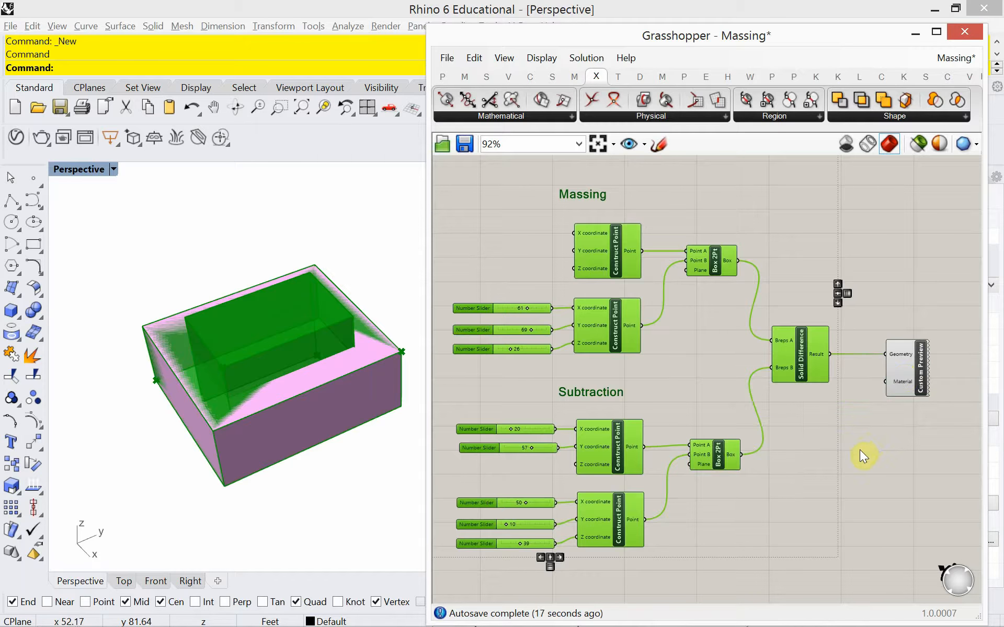
pyautogui.rightClick(860, 450)
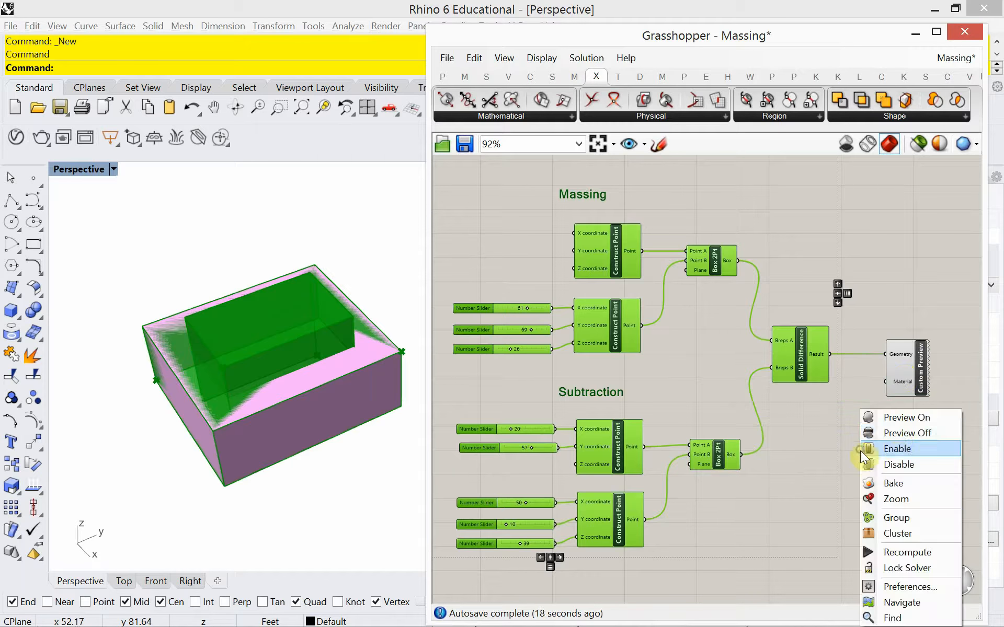
pyautogui.click(893, 434)
# Step: Set the Rhino Perspective viewport's display mode to Rendered
pyautogui.moveTo(271, 329)
pyautogui.mouseDown(button='right')
pyautogui.moveTo(278, 372)
pyautogui.moveTo(270, 314)
pyautogui.mouseUp(button='right')
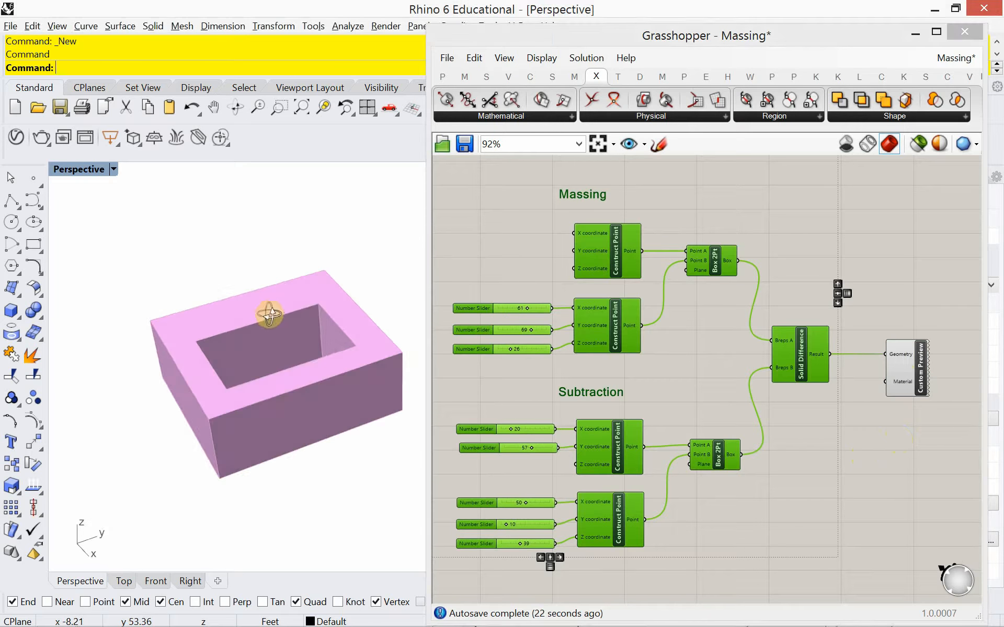
pyautogui.click(113, 170)
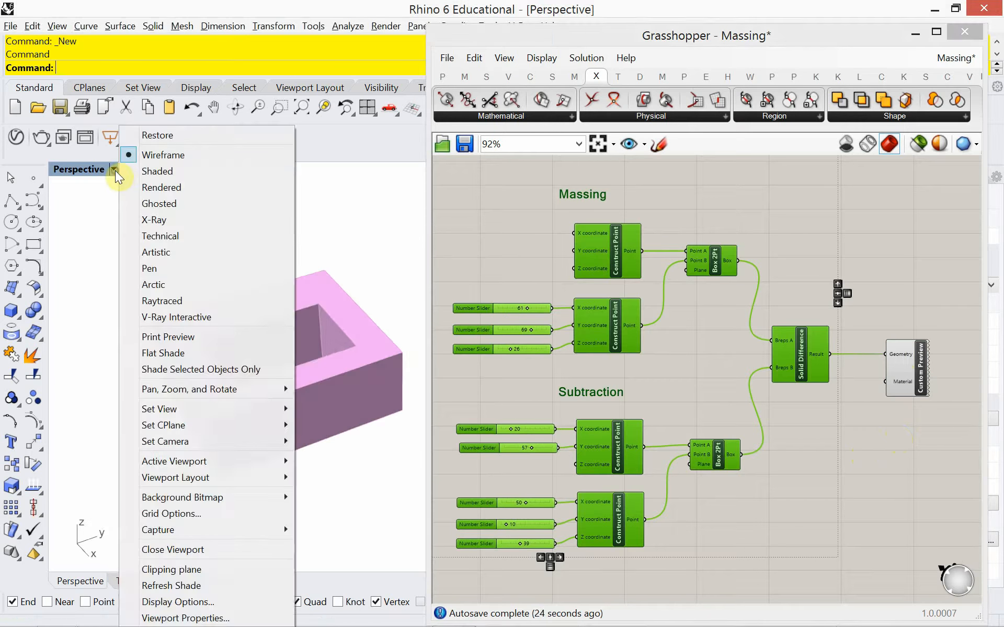
pyautogui.click(146, 188)
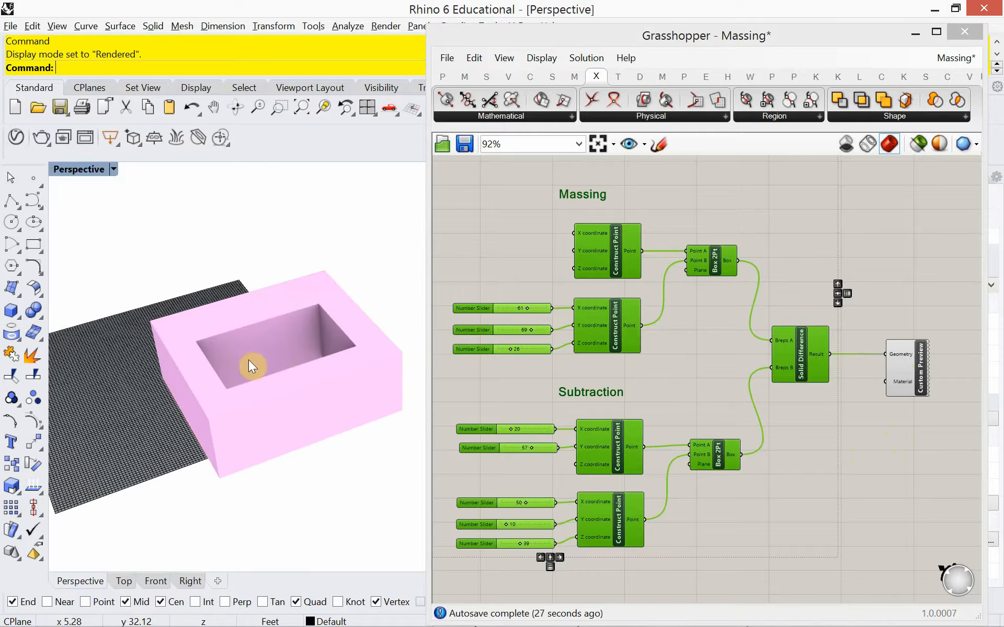
# Step: Examine the rendered massing and its rectangular opening from several angles in the Perspective viewport, reapplying the Rendered display mode
pyautogui.moveTo(251, 363); pyautogui.dragTo(366, 376, button='right')
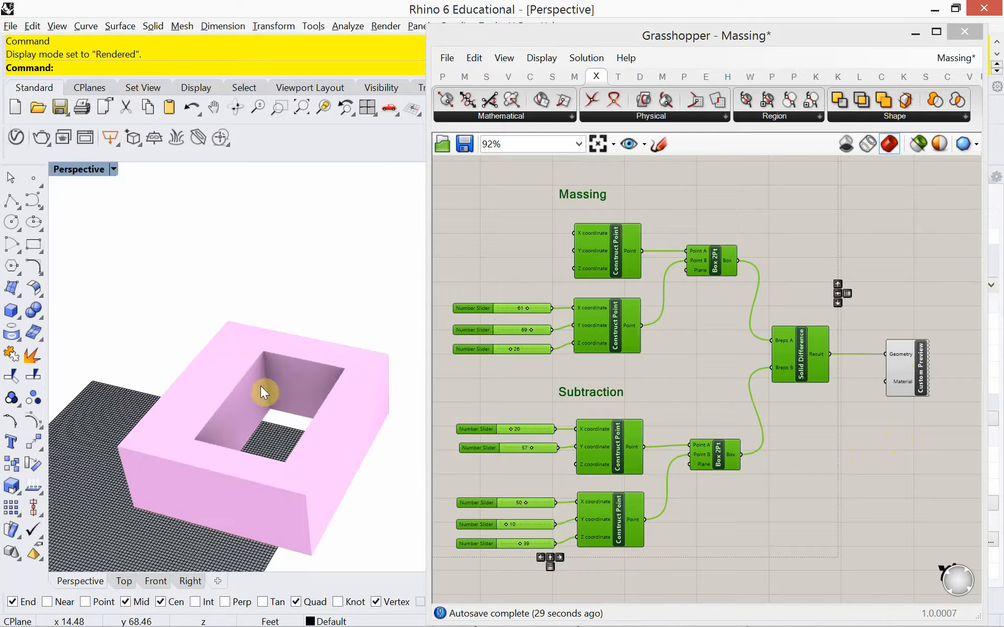
pyautogui.keyDown('shift'); pyautogui.moveTo(262, 392); pyautogui.dragTo(287, 315, button='right'); pyautogui.keyUp('shift')
pyautogui.scroll(2, 261, 344)
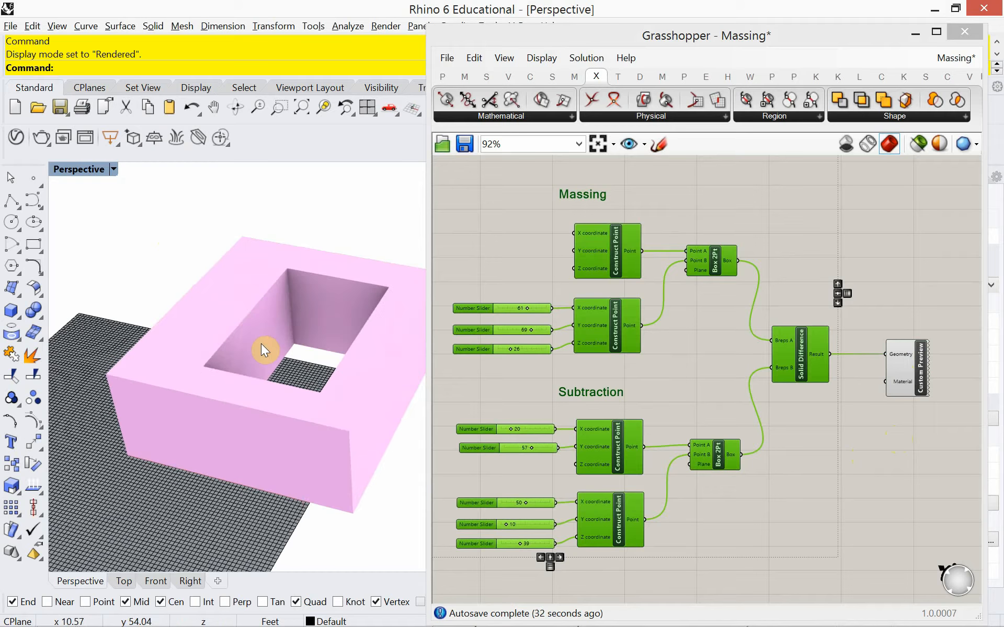
pyautogui.moveTo(130, 252); pyautogui.dragTo(128, 274, button='right')
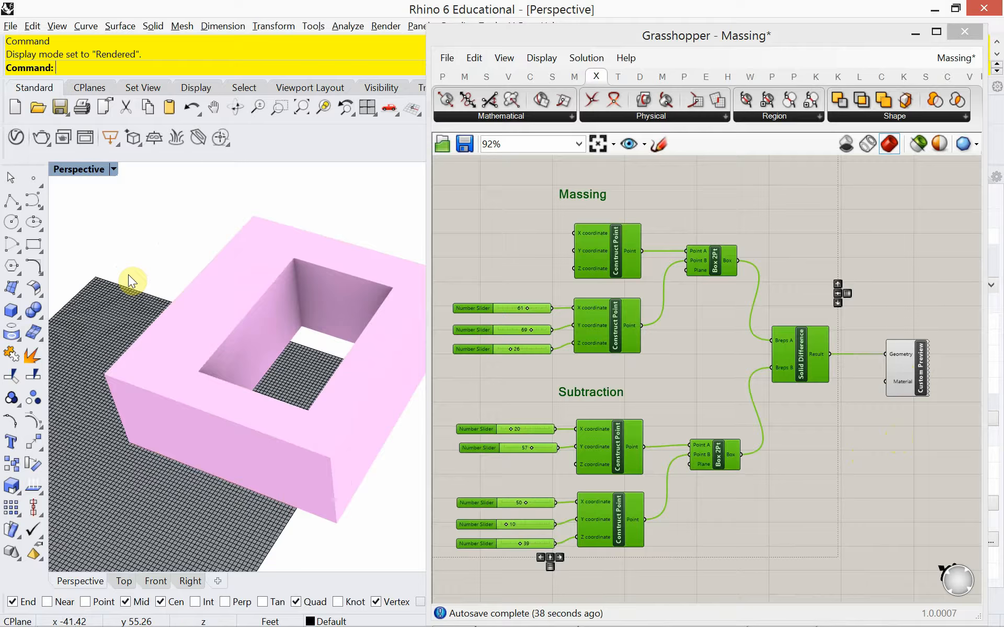
pyautogui.moveTo(125, 293); pyautogui.dragTo(199, 347, button='right')
pyautogui.click(117, 173)
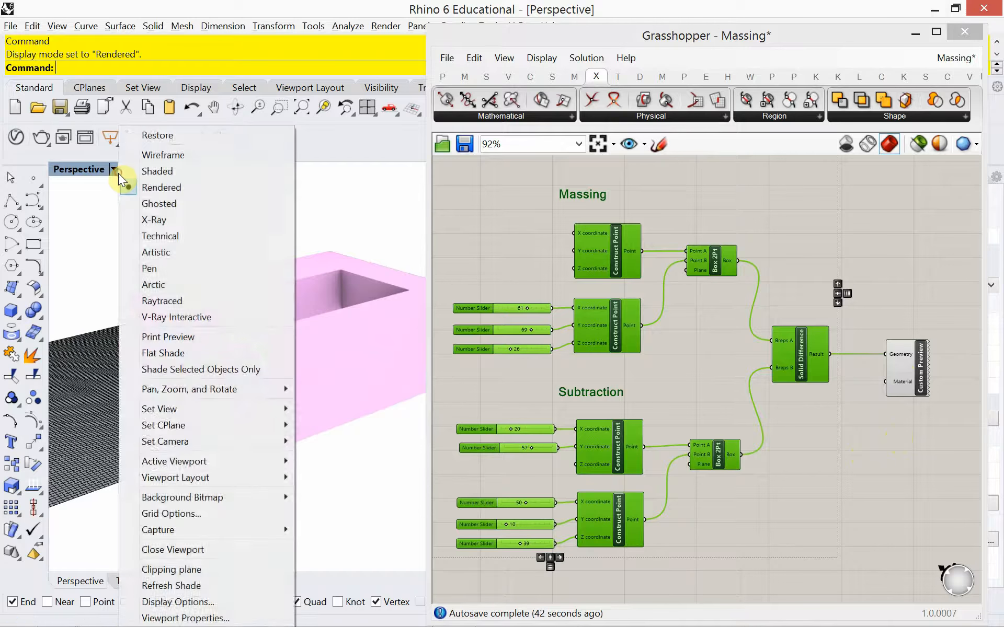
pyautogui.click(139, 187)
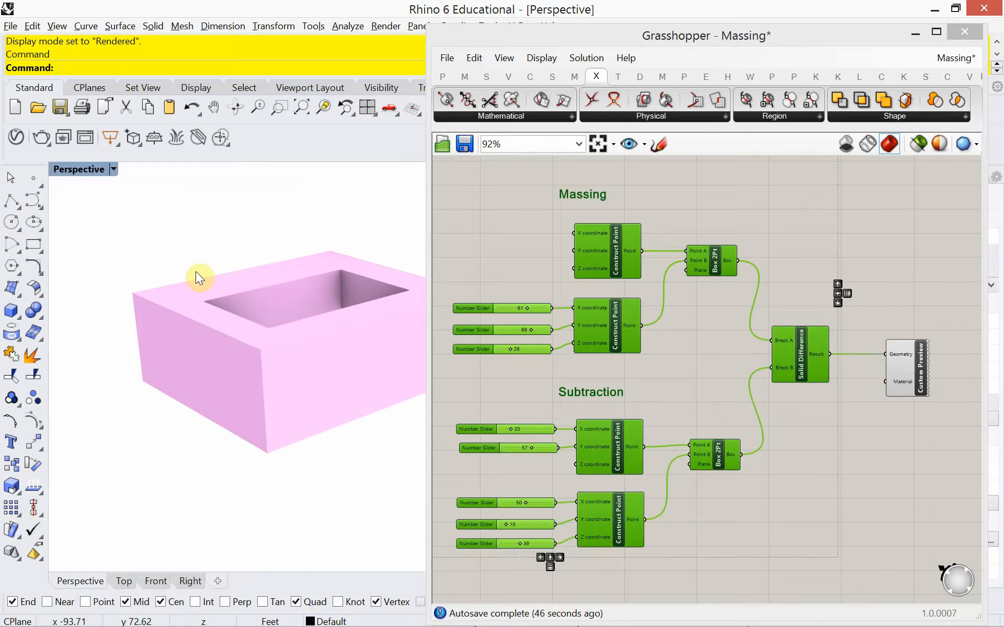
pyautogui.moveTo(228, 321); pyautogui.dragTo(204, 363, button='right')
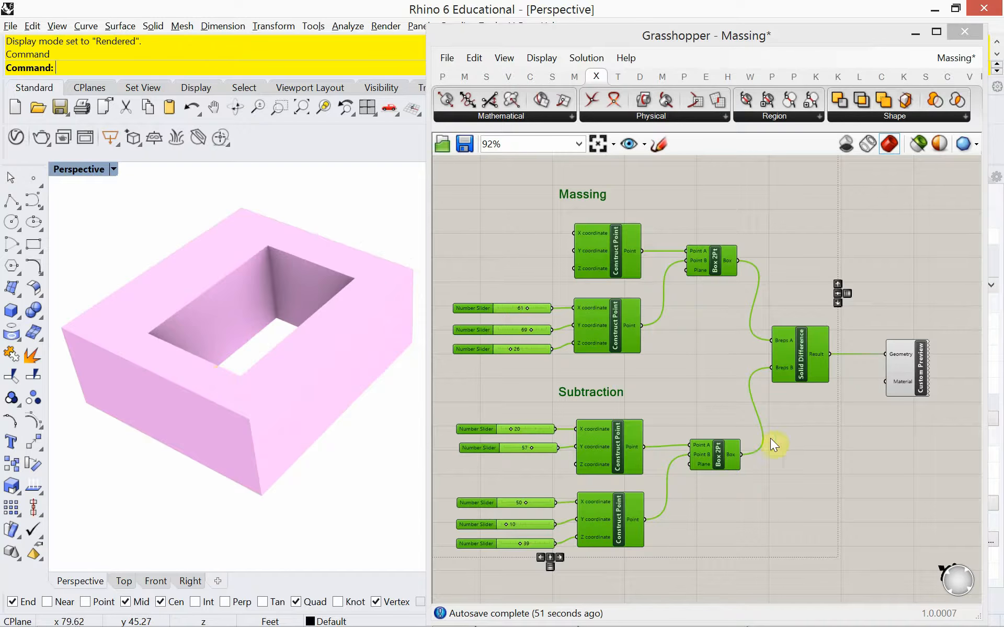
# Step: Adjust the Subtraction sliders: first point X to 18, and second point X to 49 and Z to 34
pyautogui.click(818, 445)
pyautogui.moveTo(829, 438); pyautogui.dragTo(823, 419, button='right')
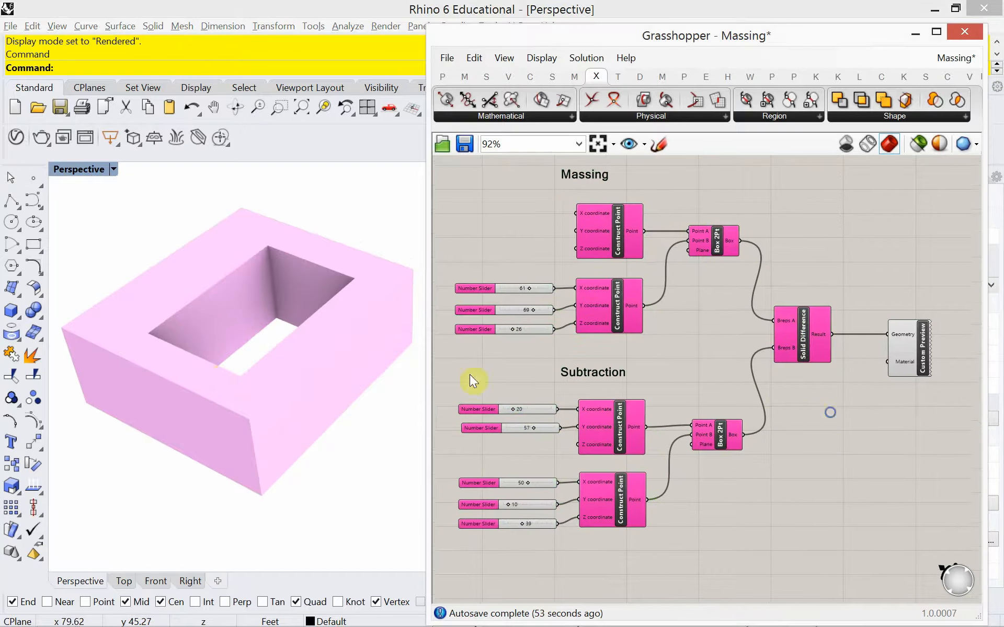
pyautogui.moveTo(361, 368)
pyautogui.mouseDown(button='right')
pyautogui.moveTo(350, 343)
pyautogui.moveTo(363, 372)
pyautogui.mouseUp(button='right')
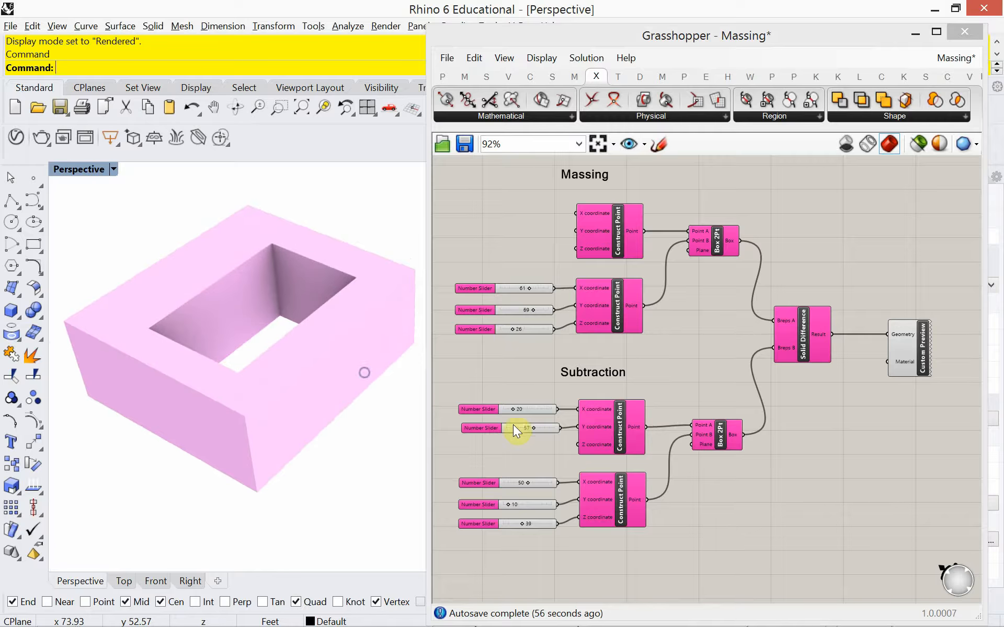
pyautogui.scroll(2, 513, 424)
pyautogui.scroll(5, 519, 390)
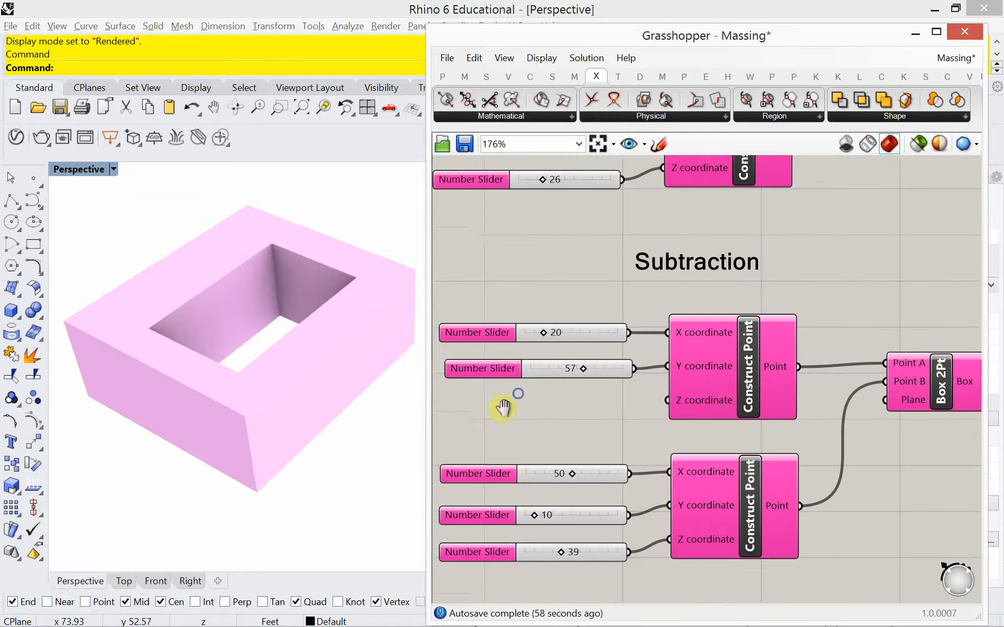
pyautogui.moveTo(358, 406); pyautogui.dragTo(290, 410, button='right')
pyautogui.moveTo(507, 435); pyautogui.dragTo(538, 418, button='right')
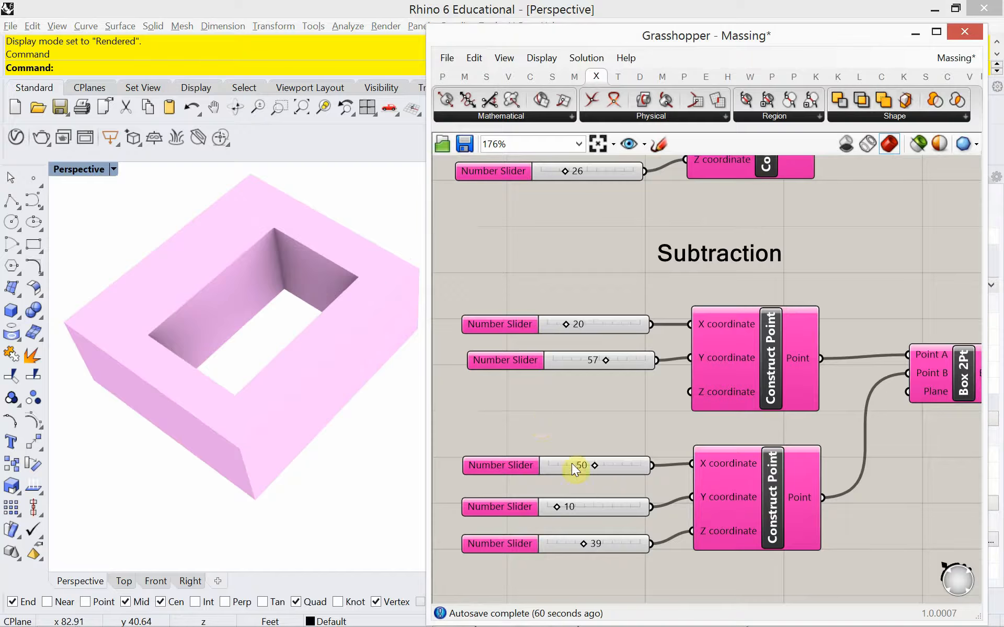
pyautogui.moveTo(595, 471)
pyautogui.mouseDown()
pyautogui.moveTo(580, 470)
pyautogui.moveTo(594, 473)
pyautogui.mouseUp()
pyautogui.moveTo(568, 329)
pyautogui.mouseDown()
pyautogui.moveTo(558, 328)
pyautogui.moveTo(568, 332)
pyautogui.mouseUp()
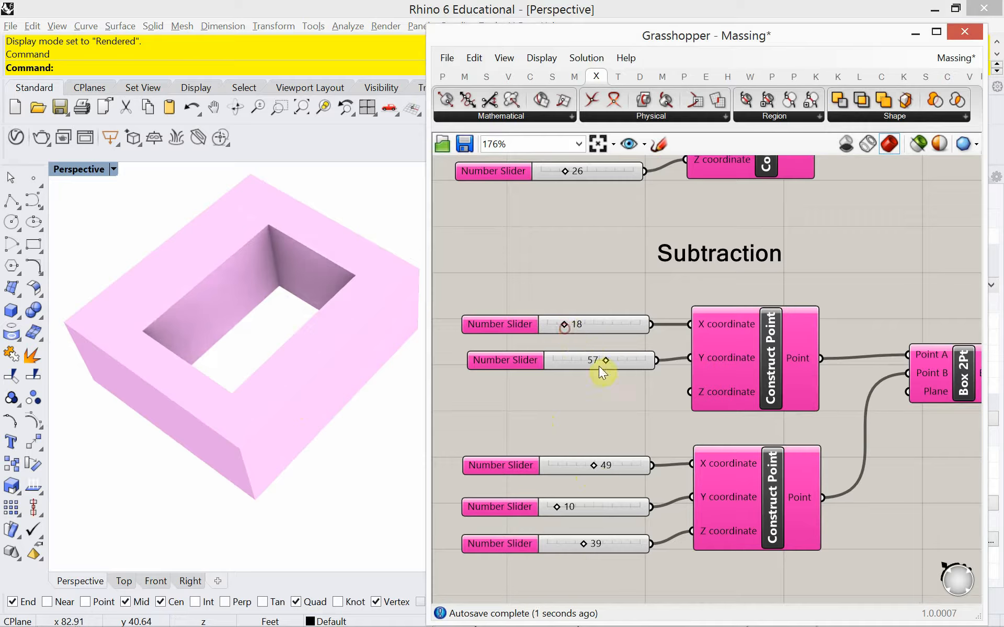
pyautogui.moveTo(601, 365)
pyautogui.mouseDown()
pyautogui.moveTo(588, 366)
pyautogui.moveTo(604, 365)
pyautogui.mouseUp()
pyautogui.moveTo(584, 544)
pyautogui.mouseDown()
pyautogui.moveTo(563, 547)
pyautogui.moveTo(595, 547)
pyautogui.moveTo(579, 548)
pyautogui.mouseUp()
# Step: Add a number slider of 50, connect it to the first Subtraction point's Z coordinate, and lower it to 17
pyautogui.doubleClick(559, 396)
pyautogui.write('50')
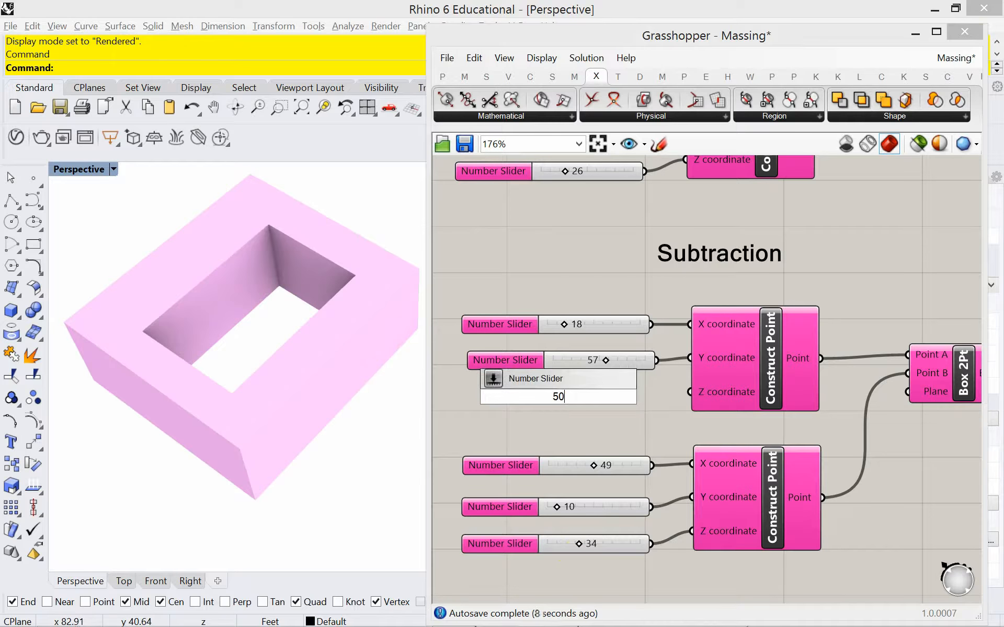
pyautogui.press('Return')
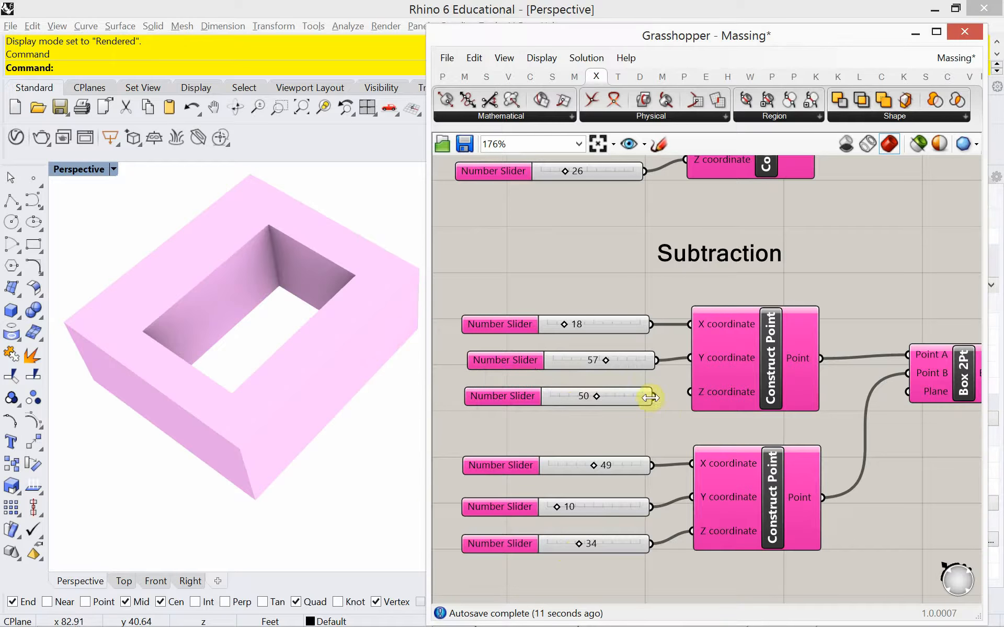
pyautogui.moveTo(653, 397); pyautogui.dragTo(690, 392)
pyautogui.moveTo(593, 401); pyautogui.dragTo(563, 401)
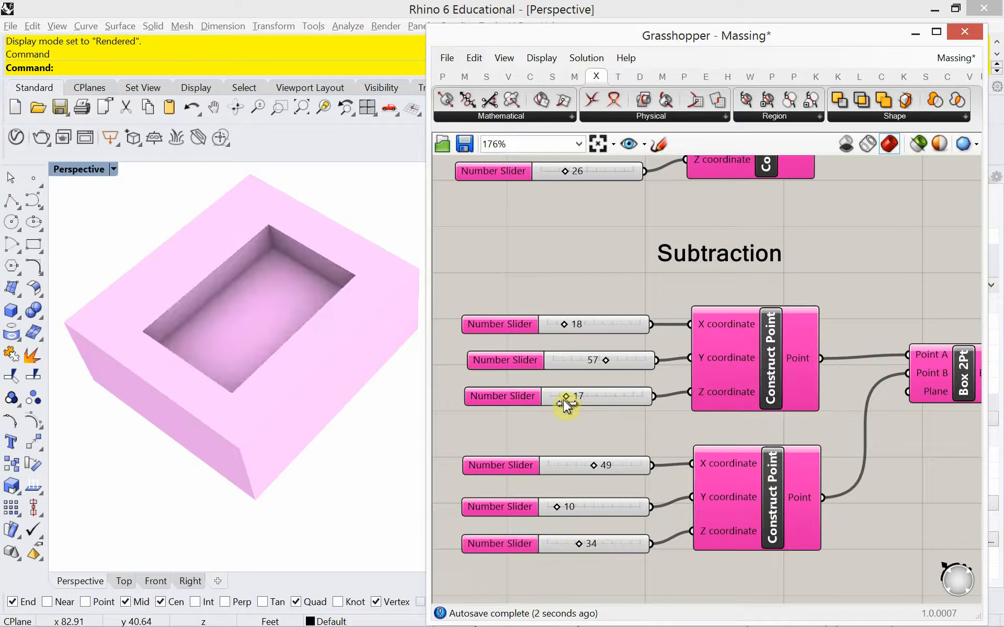
# Step: Set the first Subtraction point's X coordinate slider to 0 so the recess cuts through one side of the massing
pyautogui.moveTo(327, 399); pyautogui.dragTo(211, 378, button='right')
pyautogui.scroll(2, 195, 308)
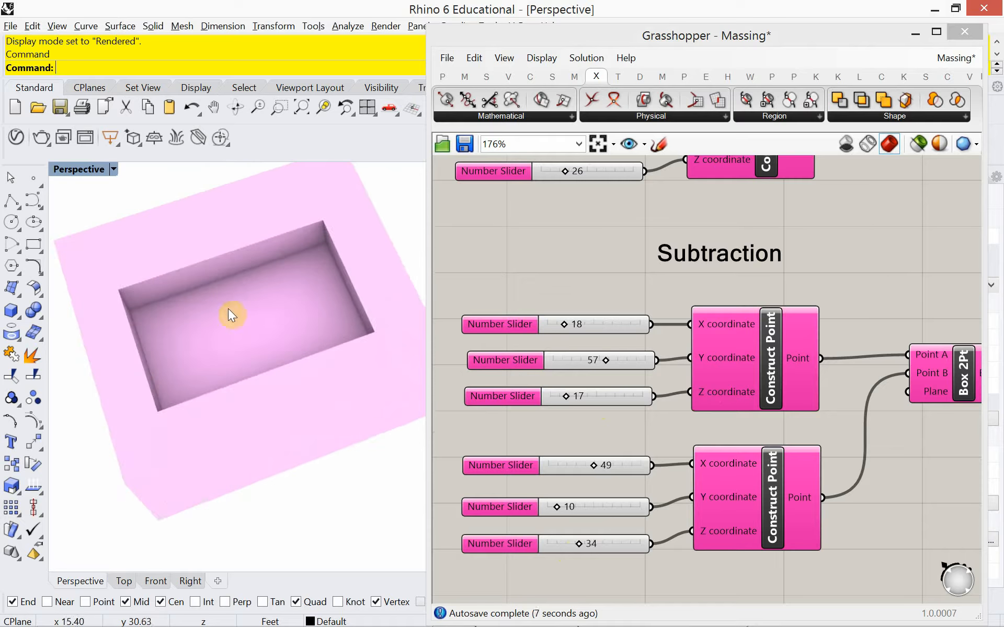
pyautogui.moveTo(166, 311); pyautogui.dragTo(162, 390, button='right')
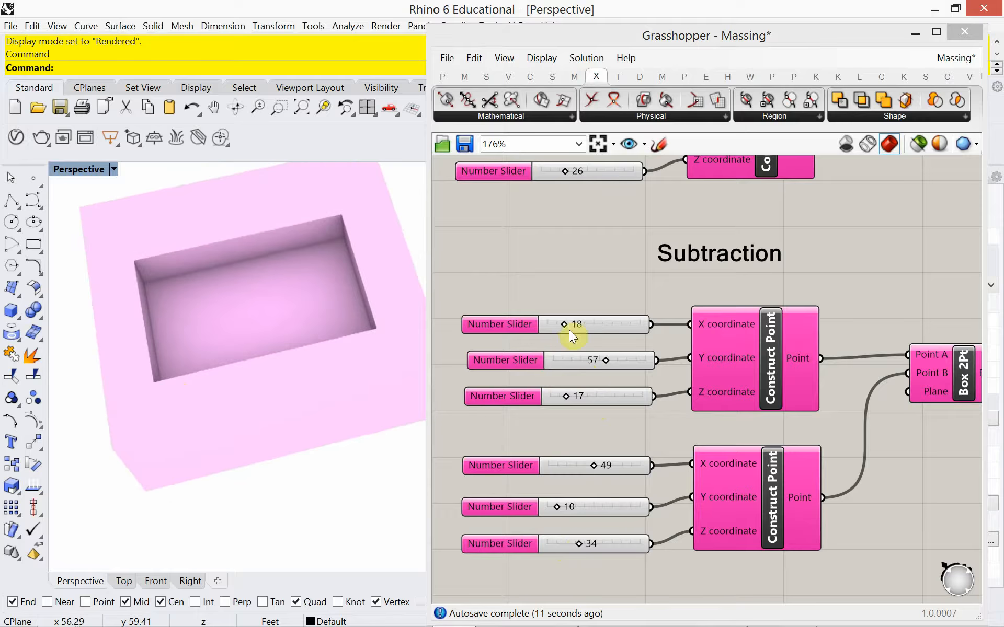
pyautogui.moveTo(565, 327); pyautogui.dragTo(545, 333)
pyautogui.moveTo(307, 383); pyautogui.dragTo(220, 377, button='right')
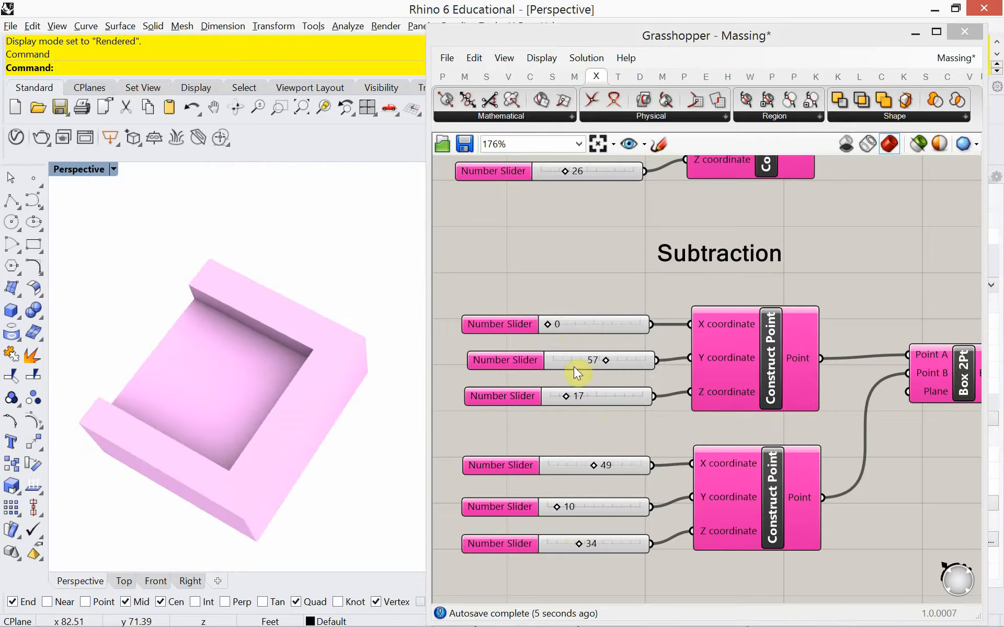
# Step: Set the Subtraction Y coordinate sliders to 48 for the first point and 21 for the second point
pyautogui.moveTo(600, 360); pyautogui.dragTo(599, 364)
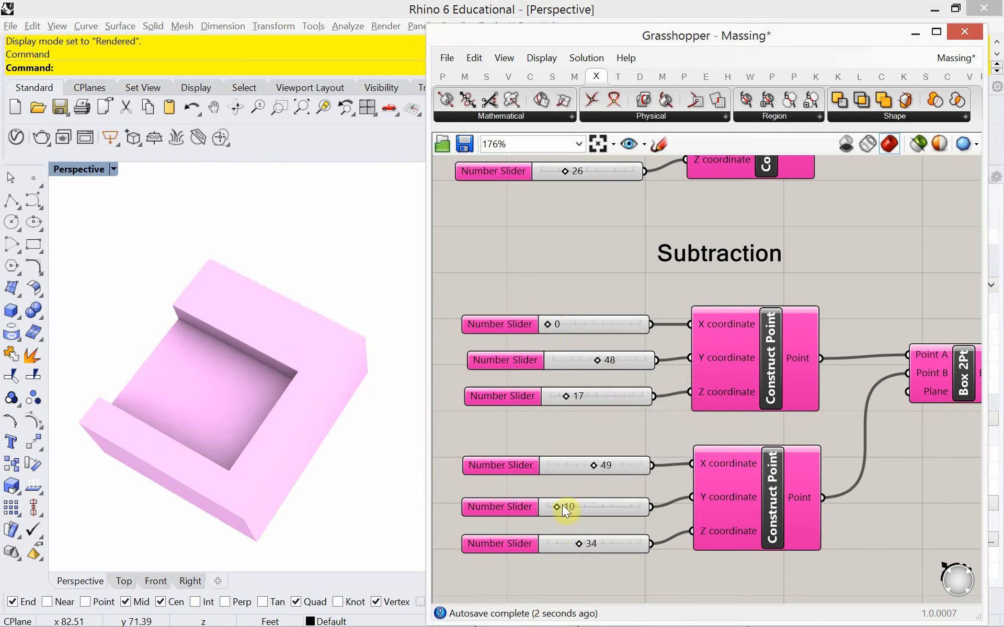
pyautogui.moveTo(561, 505); pyautogui.dragTo(572, 507)
pyautogui.moveTo(195, 472); pyautogui.dragTo(260, 351, button='right')
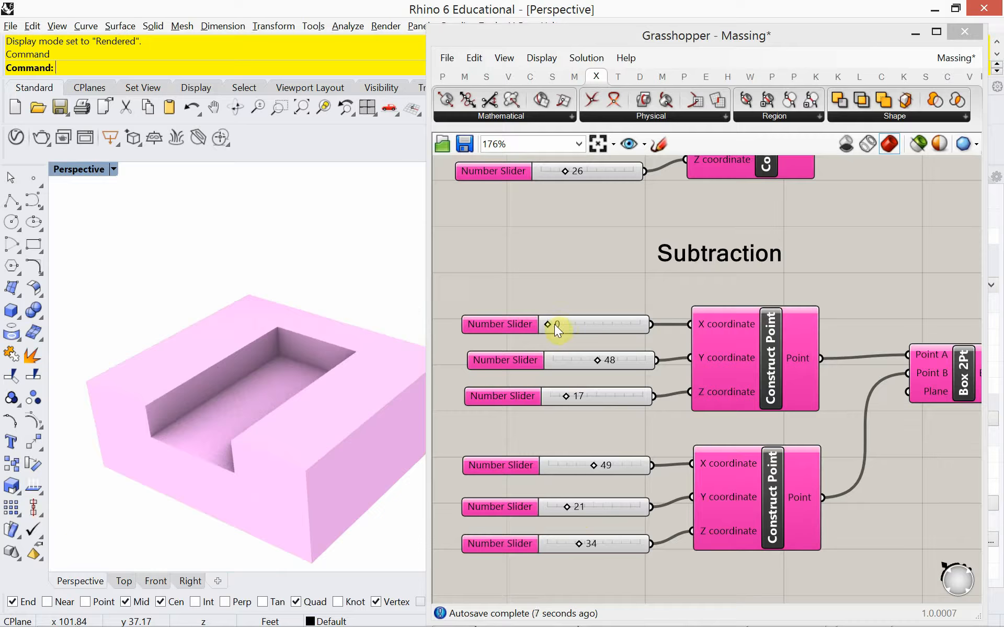
# Step: Set the first Subtraction point's Y coordinate slider to 72, keeping its X coordinate at 0, and inspect the opened corner
pyautogui.moveTo(551, 325)
pyautogui.mouseDown()
pyautogui.moveTo(560, 329)
pyautogui.moveTo(549, 329)
pyautogui.mouseUp()
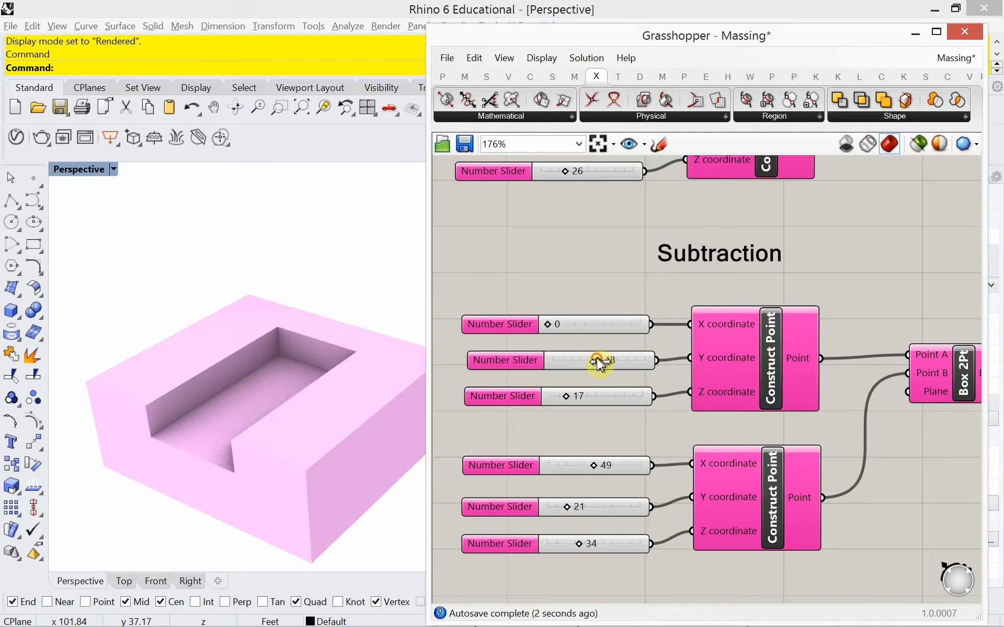
pyautogui.moveTo(598, 360); pyautogui.dragTo(621, 369)
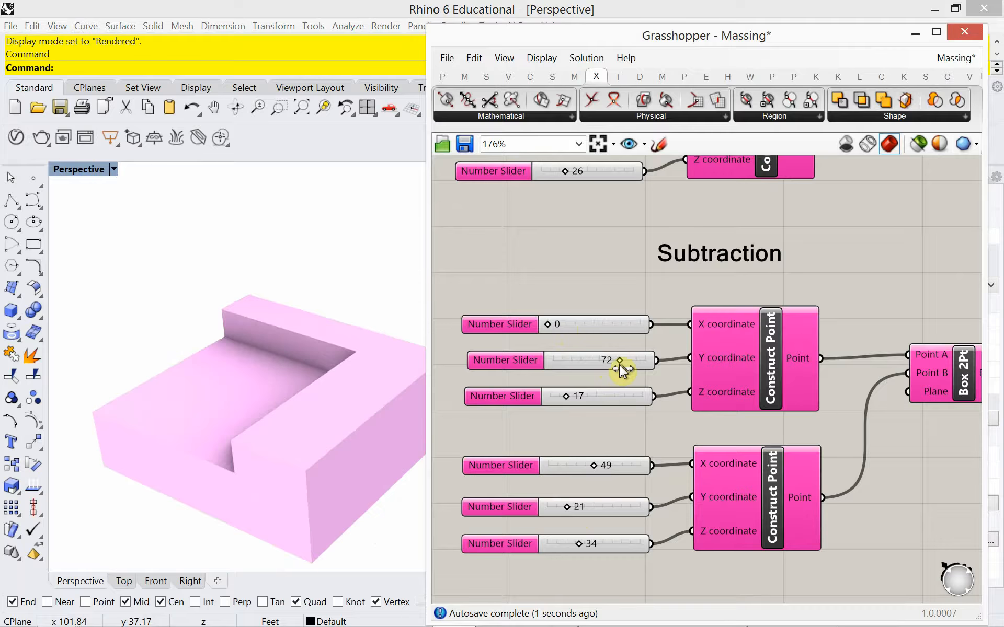
pyautogui.moveTo(200, 415); pyautogui.dragTo(229, 437, button='right')
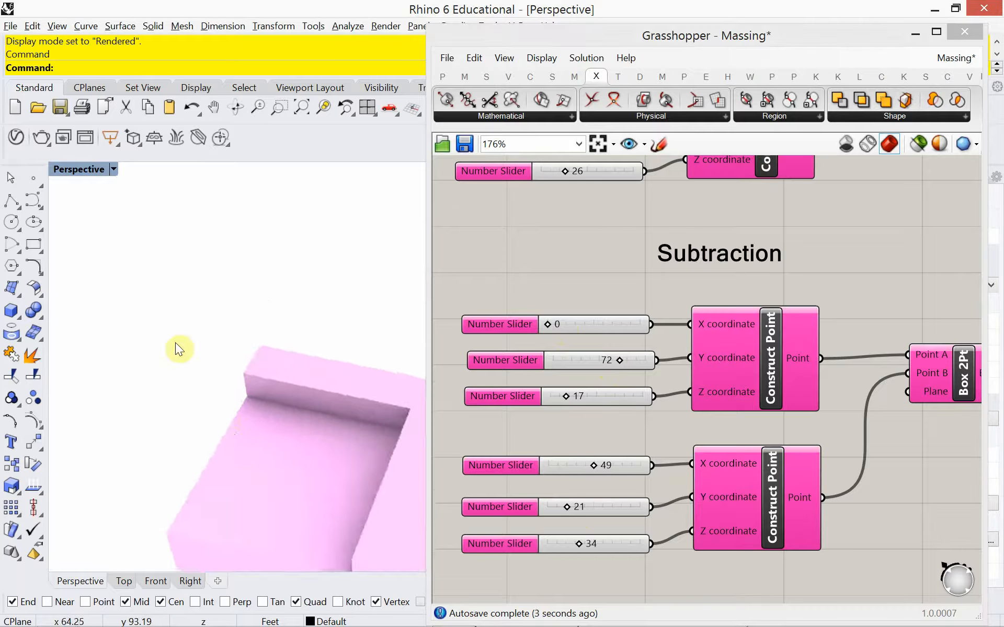
pyautogui.moveTo(175, 343); pyautogui.dragTo(263, 432, button='right')
pyautogui.moveTo(243, 413)
pyautogui.mouseDown(button='right')
pyautogui.moveTo(195, 421)
pyautogui.moveTo(256, 424)
pyautogui.mouseUp(button='right')
pyautogui.scroll(5, 256, 424)
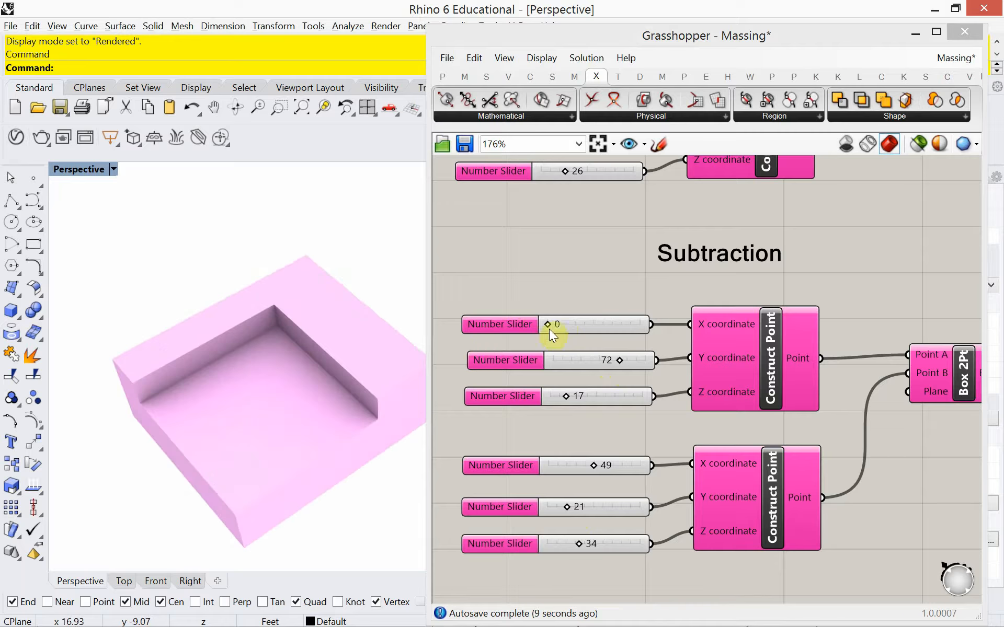
# Step: Set the second Subtraction point's X coordinate slider to 36, inspecting how far the corner recess reaches
pyautogui.moveTo(548, 328); pyautogui.dragTo(543, 331)
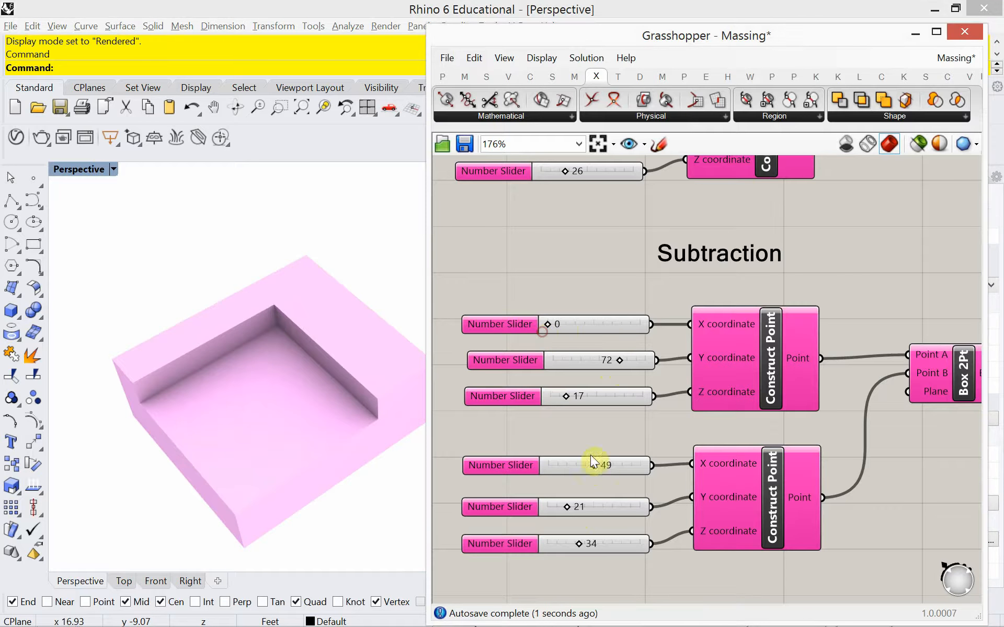
pyautogui.moveTo(593, 465); pyautogui.dragTo(581, 469)
pyautogui.moveTo(392, 500); pyautogui.dragTo(263, 439, button='right')
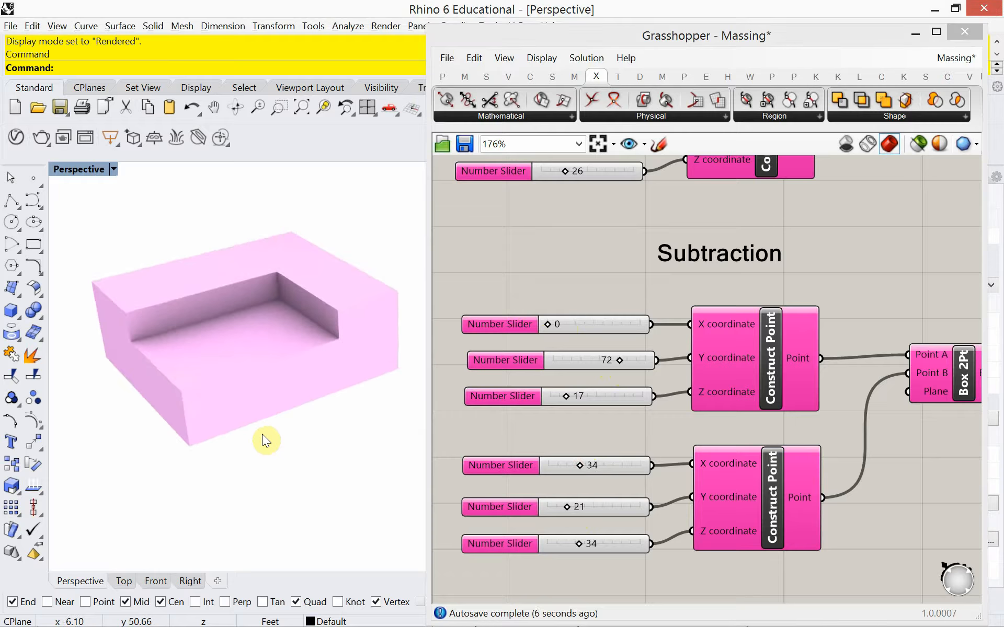
pyautogui.moveTo(340, 448)
pyautogui.mouseDown(button='right')
pyautogui.moveTo(332, 440)
pyautogui.moveTo(334, 448)
pyautogui.mouseUp(button='right')
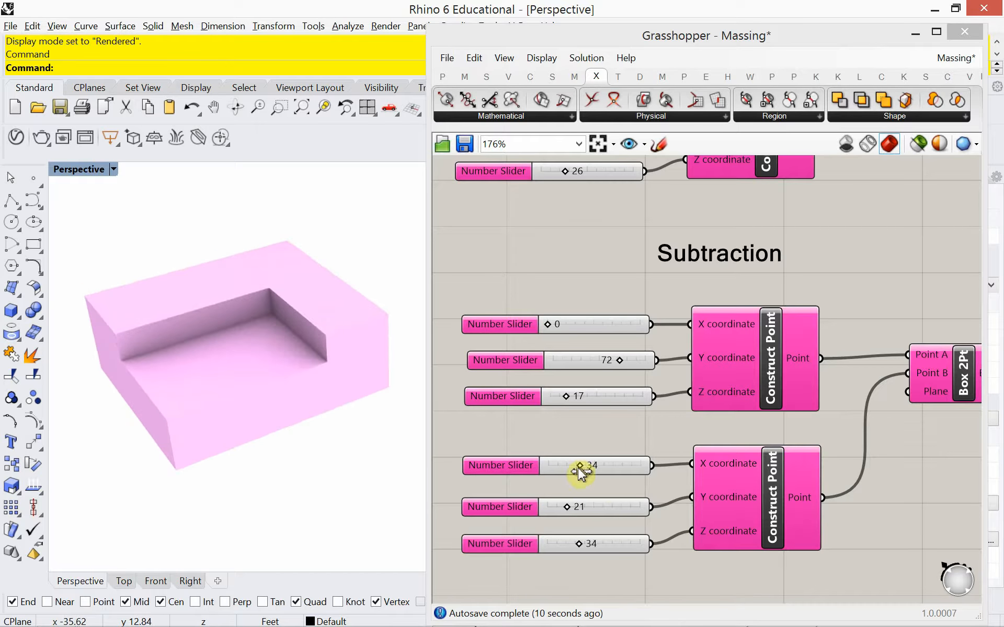
pyautogui.moveTo(579, 471); pyautogui.dragTo(575, 454)
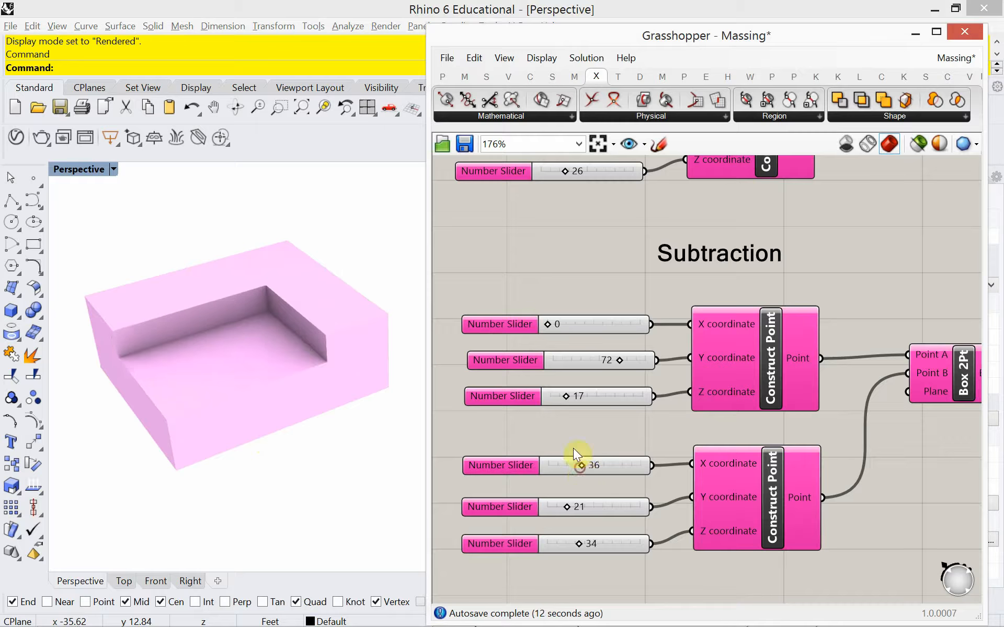
# Step: Set the first Subtraction point's Z coordinate slider to 0 so the cut runs through the full height
pyautogui.moveTo(569, 398); pyautogui.dragTo(556, 407)
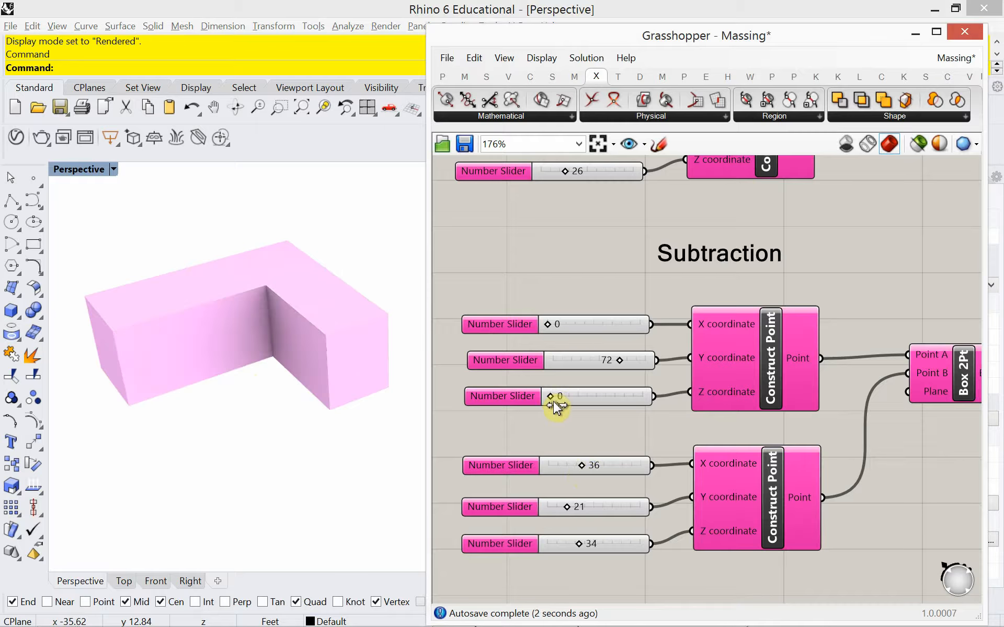
pyautogui.moveTo(344, 423); pyautogui.dragTo(299, 419, button='right')
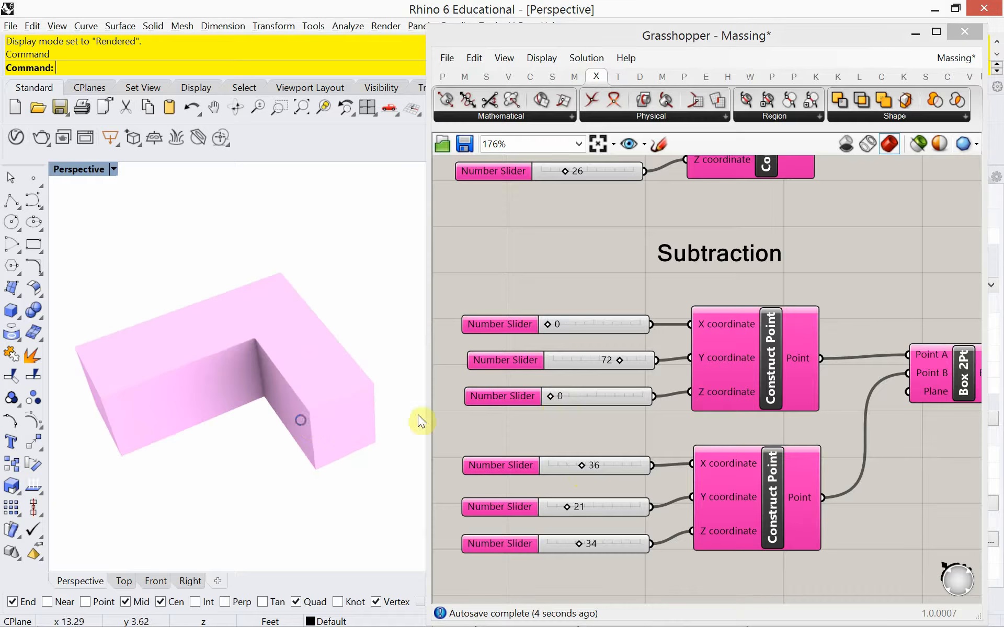
pyautogui.moveTo(553, 329); pyautogui.dragTo(547, 329)
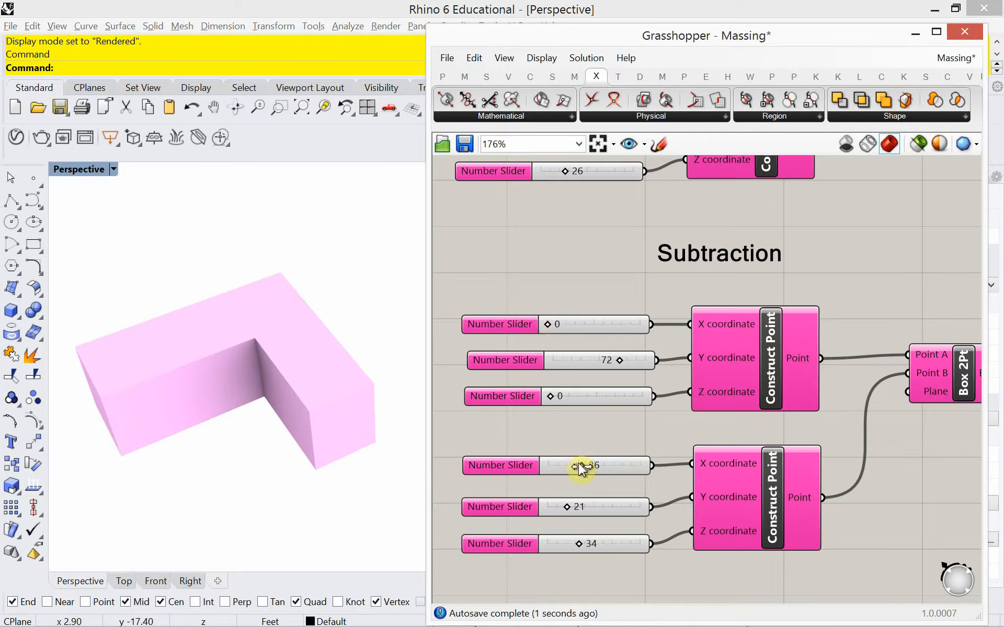
# Step: Set the second Subtraction point's sliders to X 30, Y 32 and Z 37, and the first point's Z to 18
pyautogui.moveTo(578, 466)
pyautogui.mouseDown()
pyautogui.moveTo(596, 466)
pyautogui.moveTo(575, 466)
pyautogui.mouseUp()
pyautogui.moveTo(566, 512); pyautogui.dragTo(580, 508)
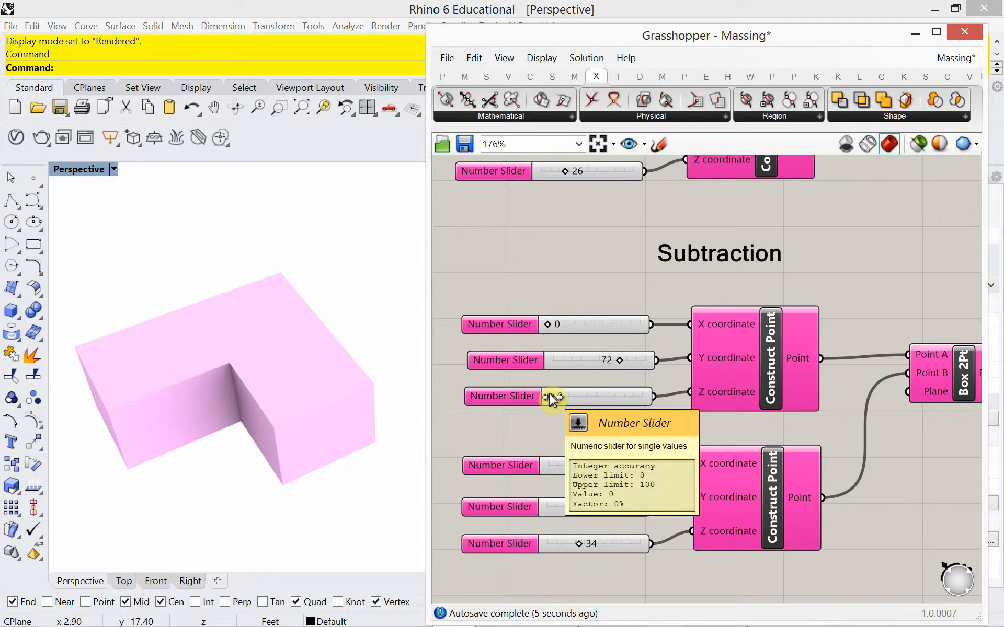
pyautogui.moveTo(555, 399); pyautogui.dragTo(569, 399)
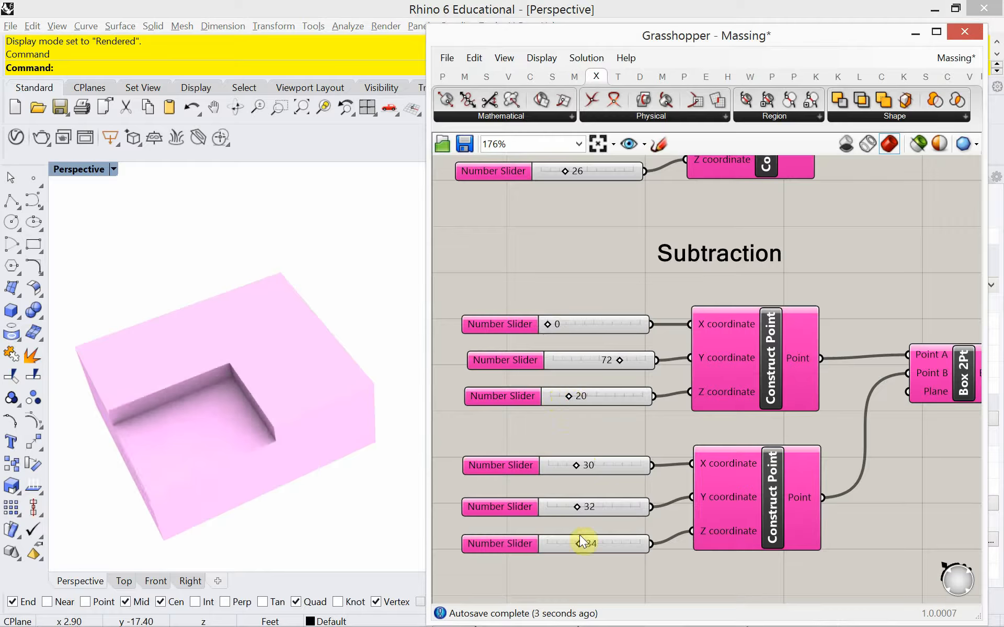
pyautogui.moveTo(580, 544)
pyautogui.mouseDown()
pyautogui.moveTo(605, 544)
pyautogui.moveTo(582, 544)
pyautogui.mouseUp()
pyautogui.moveTo(568, 396)
pyautogui.mouseDown()
pyautogui.moveTo(583, 402)
pyautogui.moveTo(568, 405)
pyautogui.mouseUp()
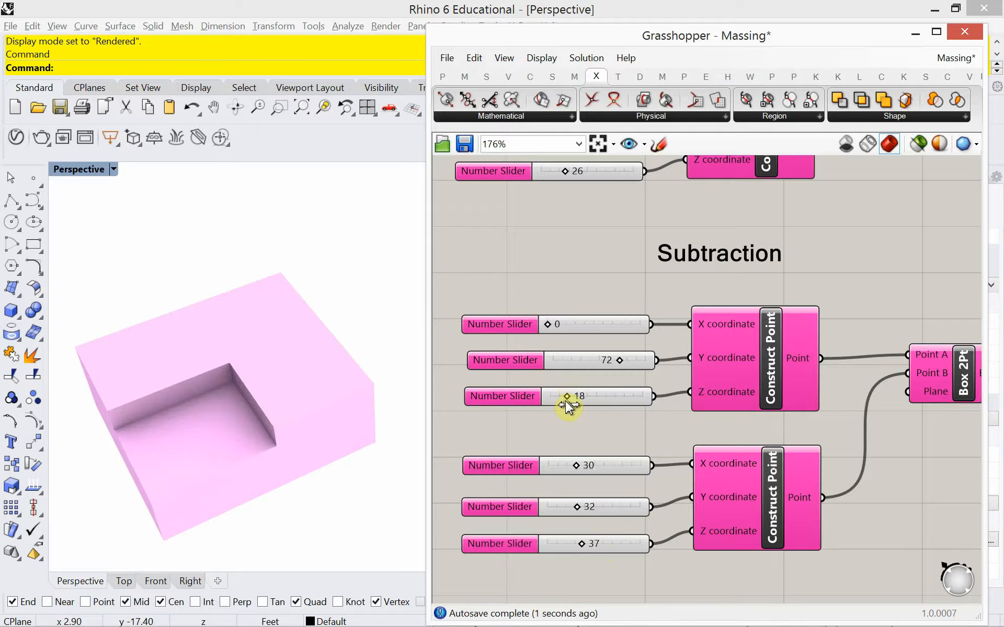
# Step: Turn on the preview of the Subtraction Box 2Pt and inspect how it sits within the rendered mass
pyautogui.scroll(-2, 571, 406)
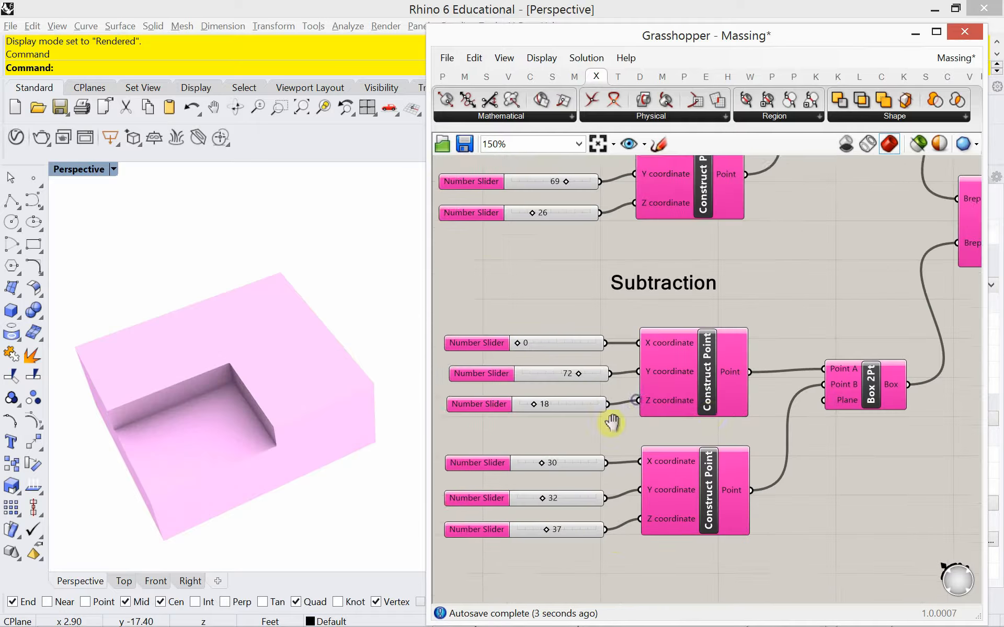
pyautogui.click(867, 389)
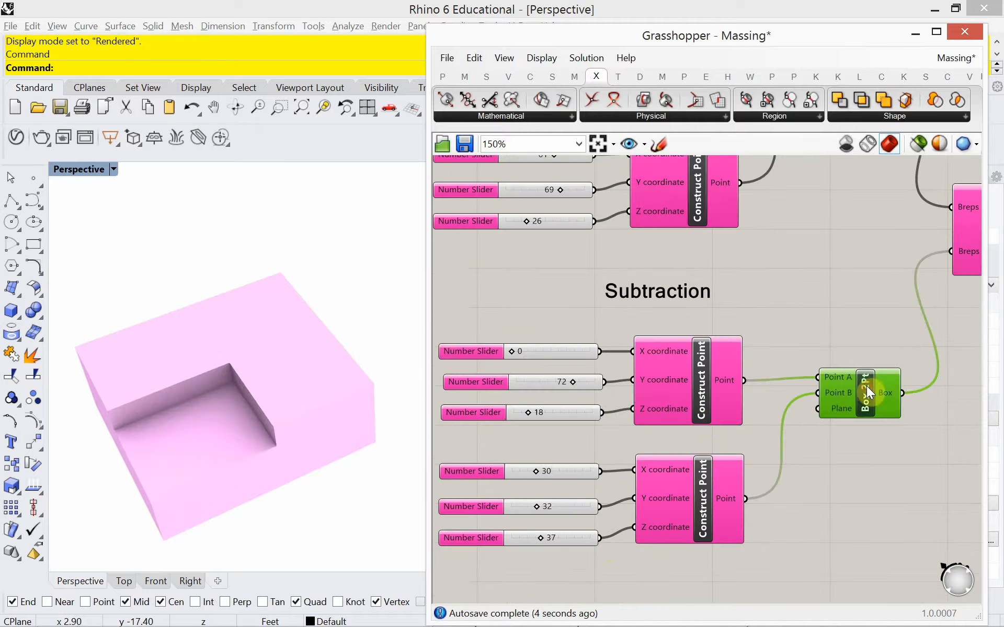
pyautogui.rightClick(855, 330)
pyautogui.click(882, 343)
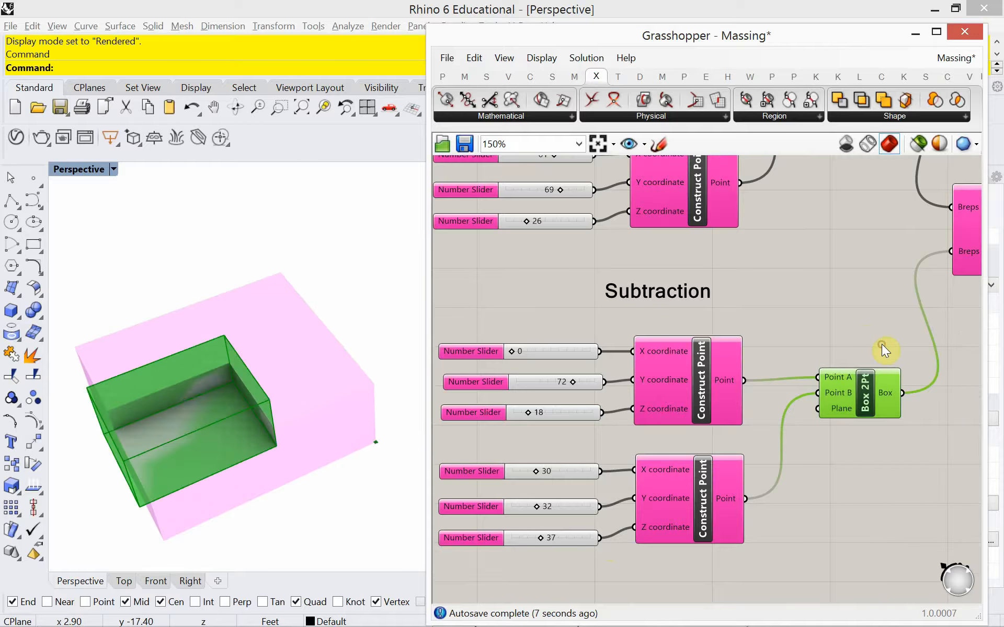
pyautogui.moveTo(323, 482); pyautogui.dragTo(366, 487, button='right')
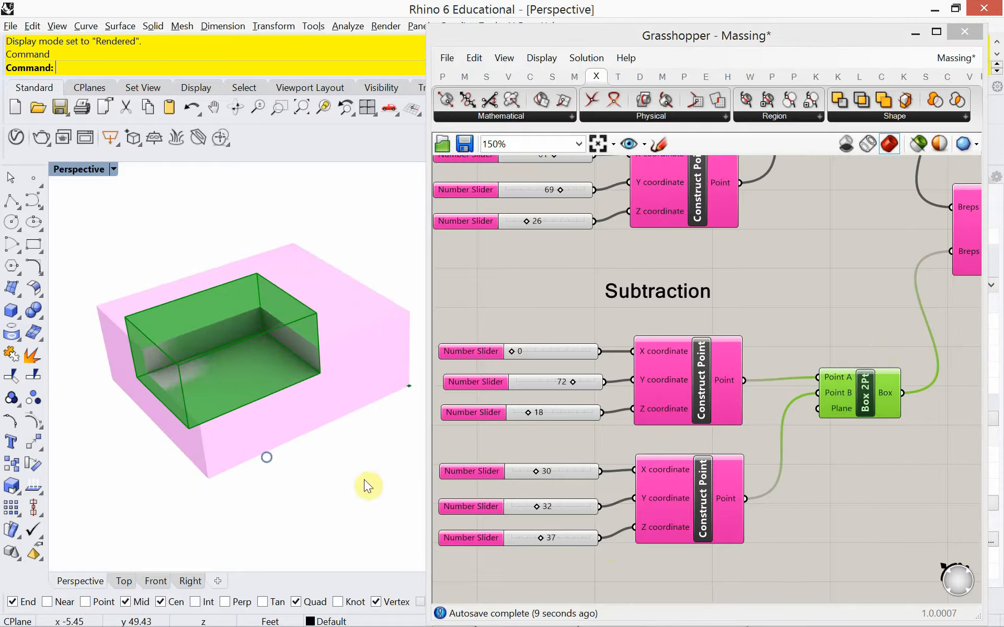
# Step: Set the first Subtraction point's Z coordinate slider to 0 and the second point's Z to 14, cutting the mass from below
pyautogui.scroll(2, 551, 493)
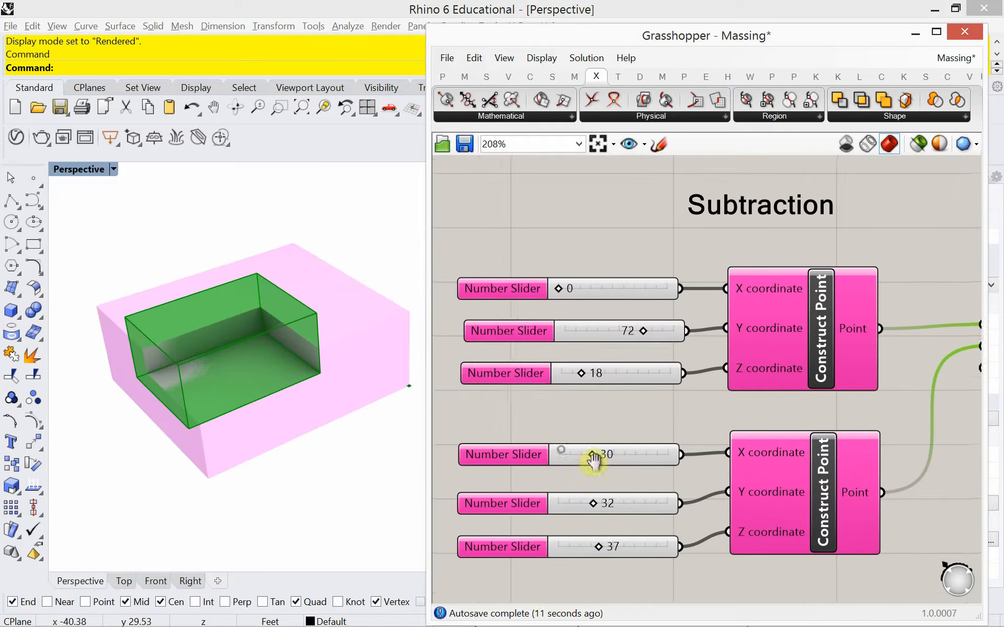
pyautogui.moveTo(587, 375); pyautogui.dragTo(560, 388)
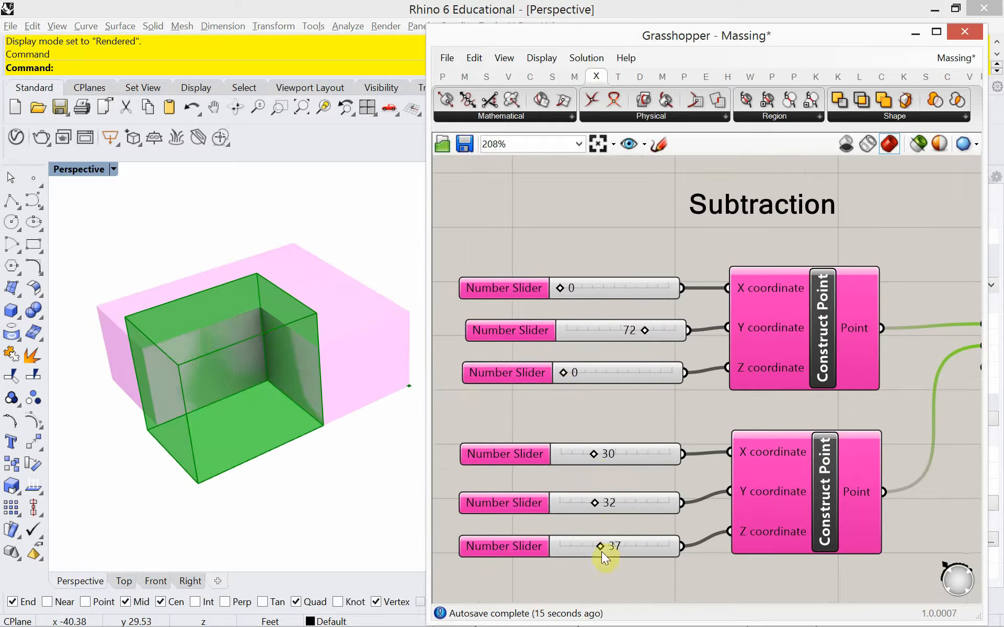
pyautogui.moveTo(600, 546); pyautogui.dragTo(563, 548)
pyautogui.moveTo(258, 497); pyautogui.dragTo(266, 466, button='right')
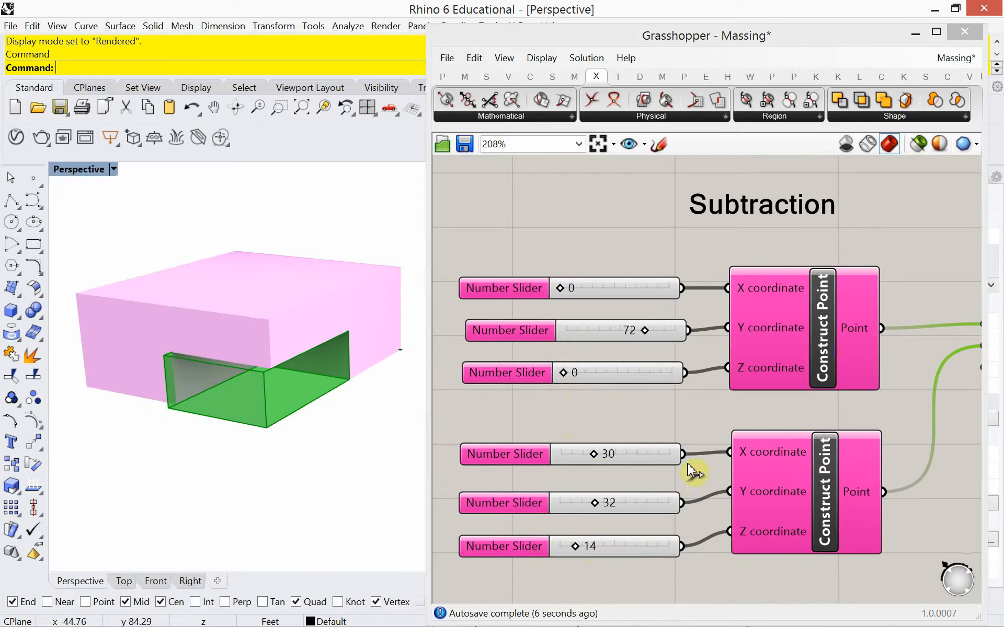
# Step: Turn off the preview of the Subtraction Box 2Pt and inspect the undercut corner of the rendered mass
pyautogui.scroll(-3, 679, 468)
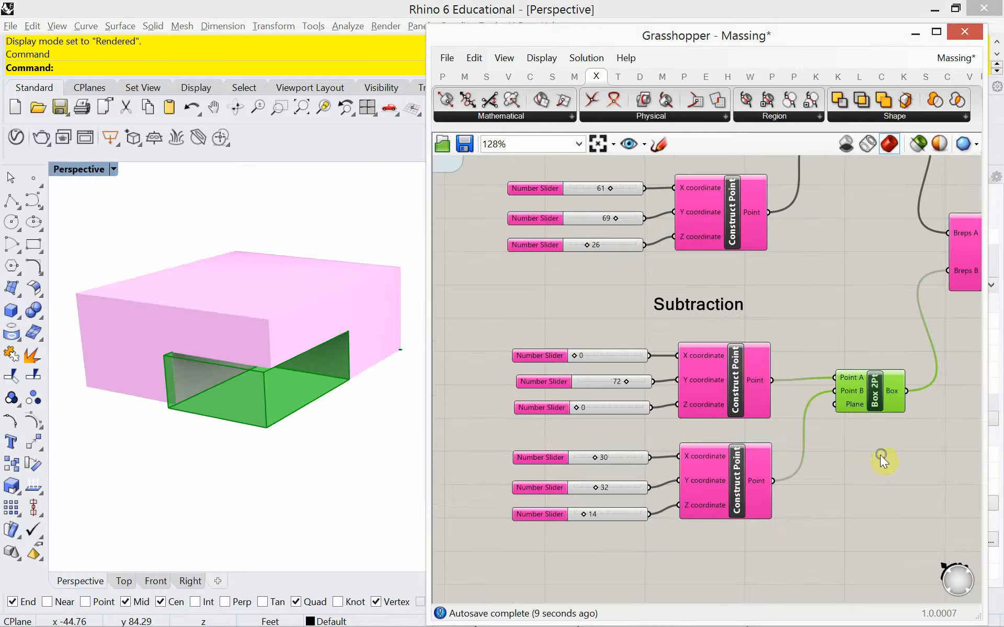
pyautogui.rightClick(880, 455)
pyautogui.click(918, 434)
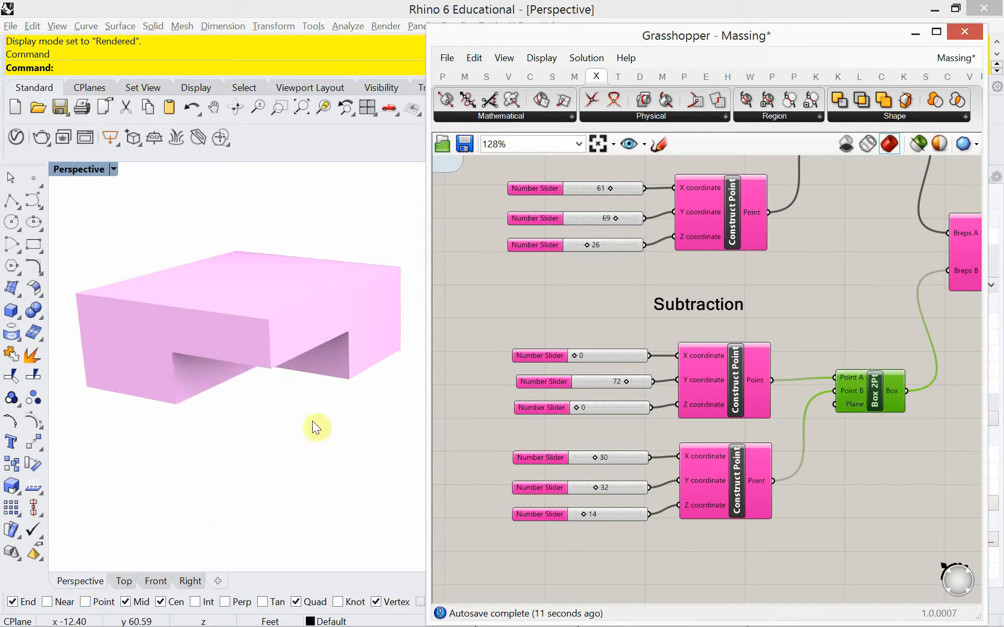
pyautogui.moveTo(312, 422); pyautogui.dragTo(255, 432, button='right')
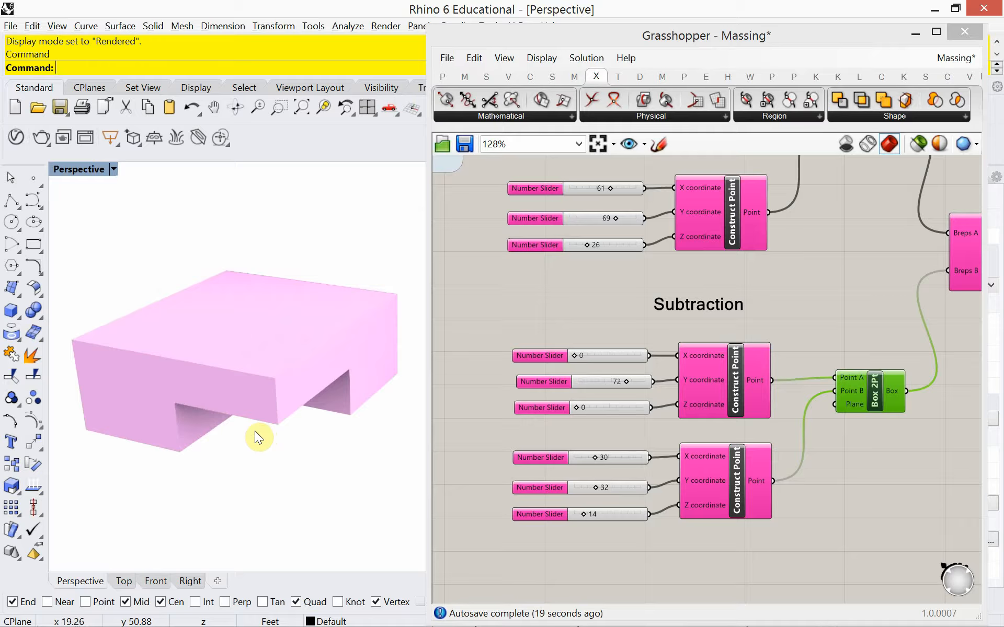
# Step: Examine the Primitive surface components offered for other solid shapes, such as Cone, Cylinder and Sphere
pyautogui.scroll(-3, 557, 371)
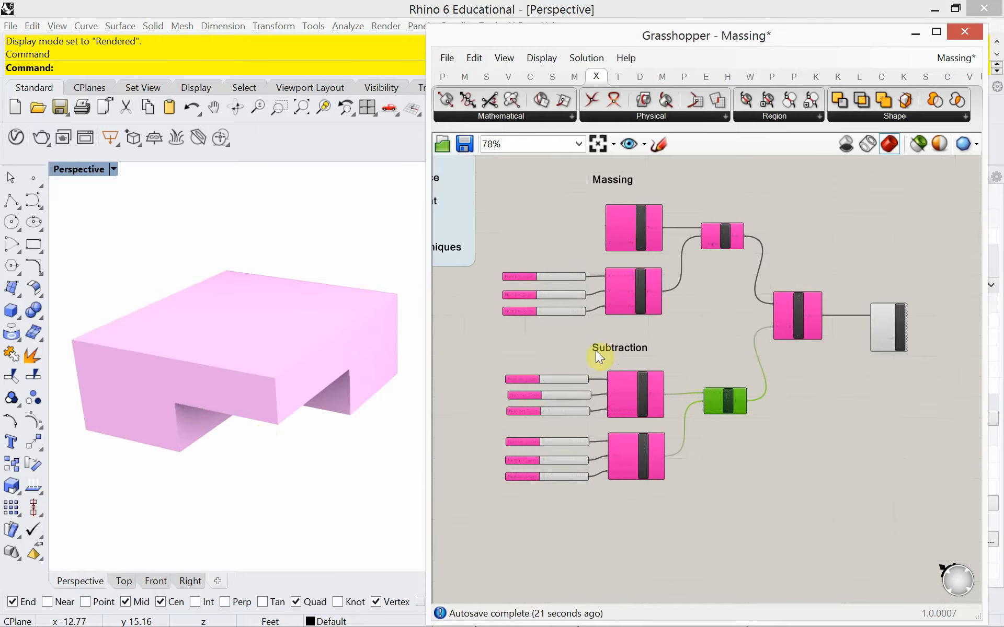
pyautogui.scroll(2, 617, 347)
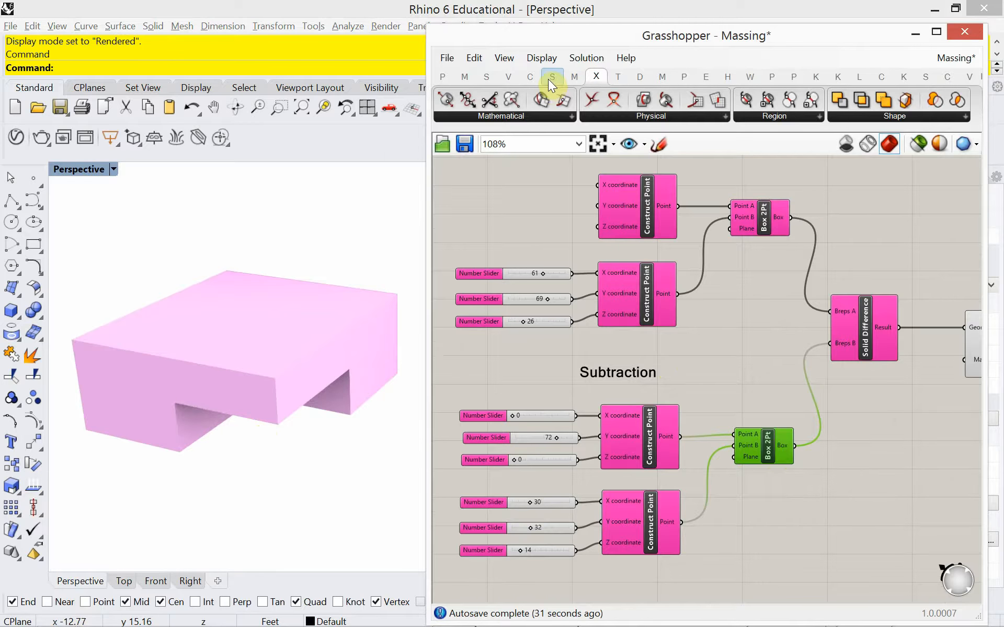
pyautogui.moveTo(549, 78)
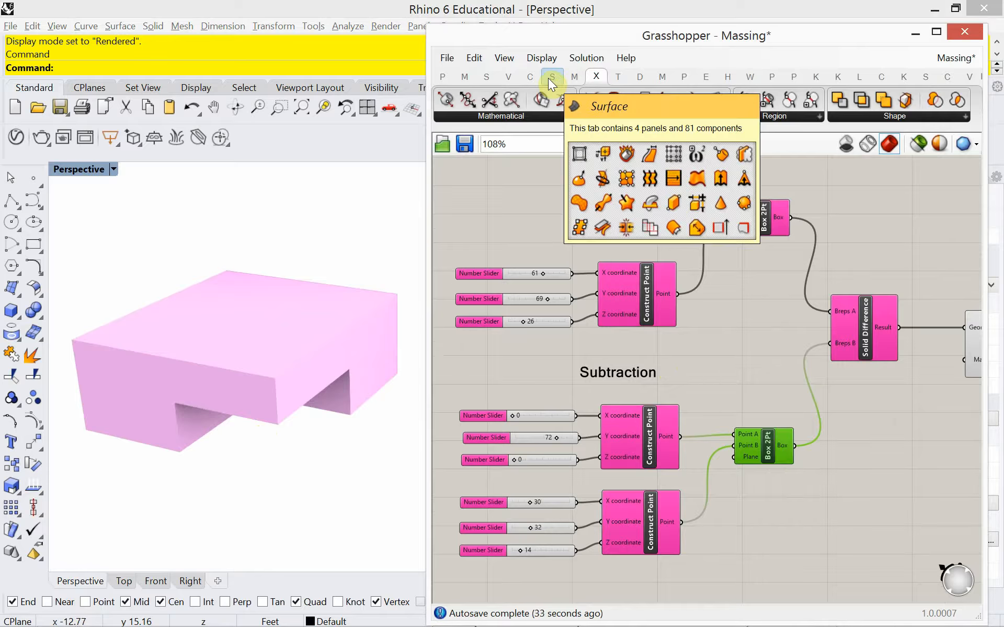
pyautogui.moveTo(487, 81)
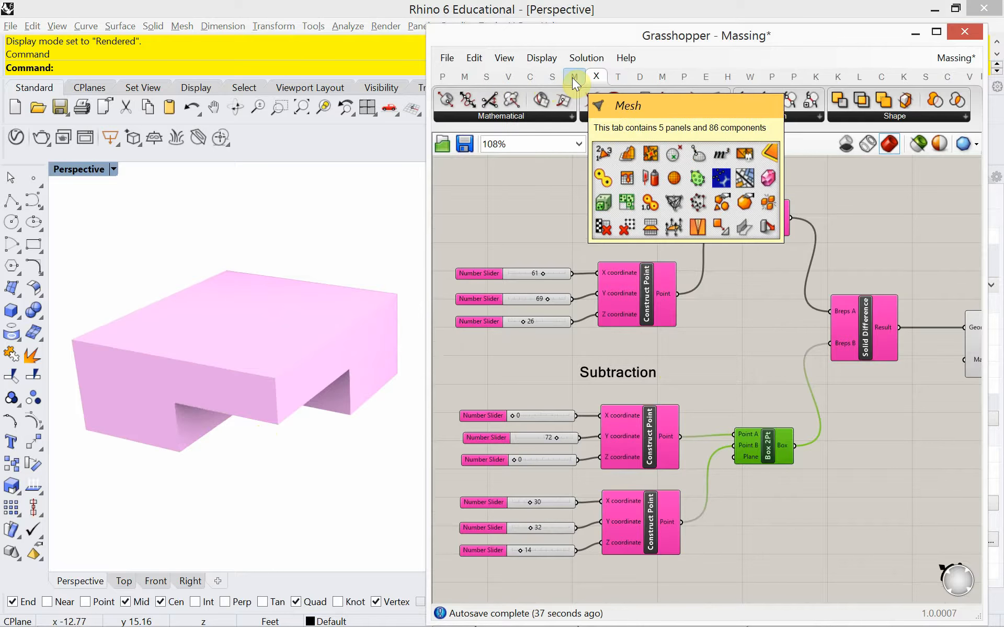
pyautogui.click(545, 74)
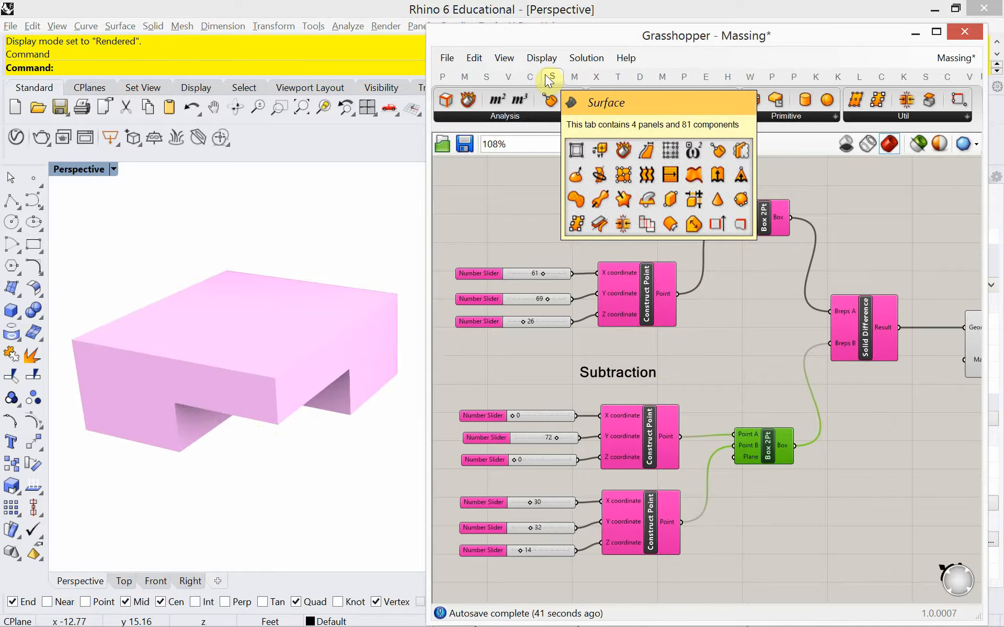
pyautogui.click(780, 115)
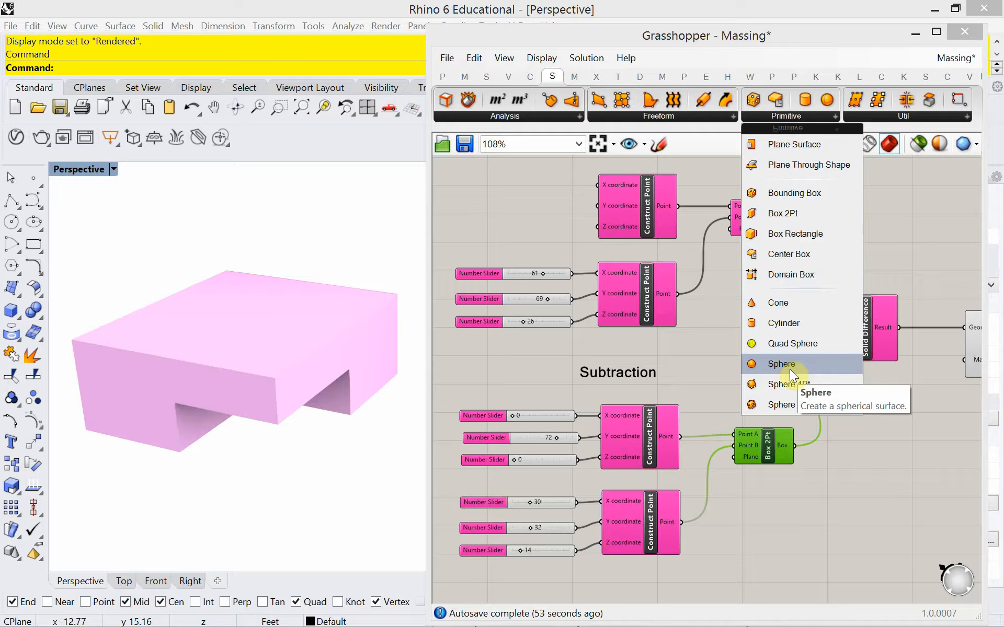
pyautogui.click(863, 492)
# Step: Turn off the preview of the Custom Preview component at the end of the Solid Difference chain
pyautogui.moveTo(816, 497); pyautogui.dragTo(788, 460, button='right')
pyautogui.scroll(-3, 796, 462)
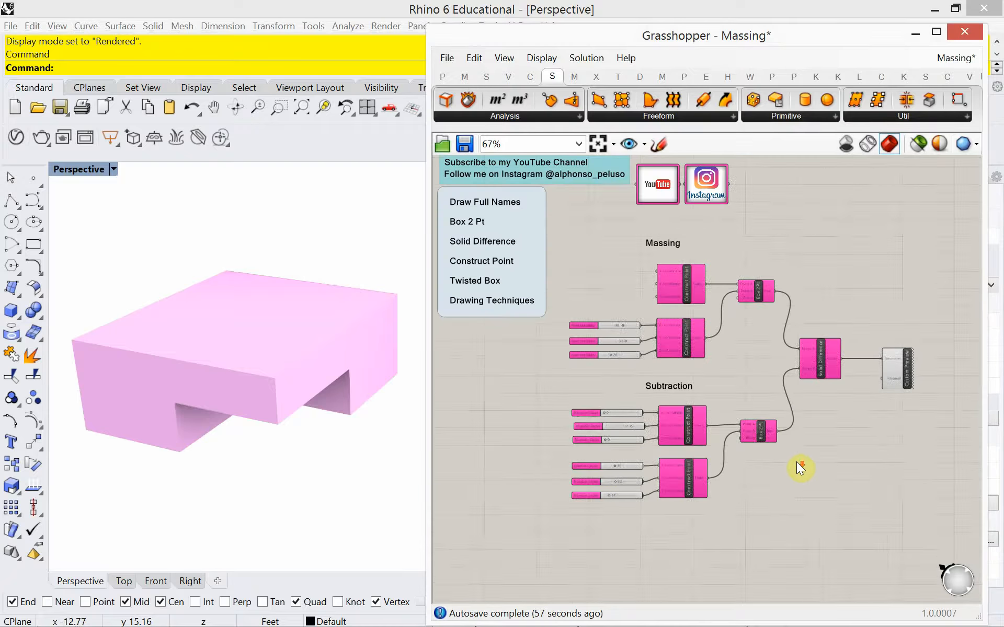
pyautogui.moveTo(829, 494); pyautogui.dragTo(825, 449, button='right')
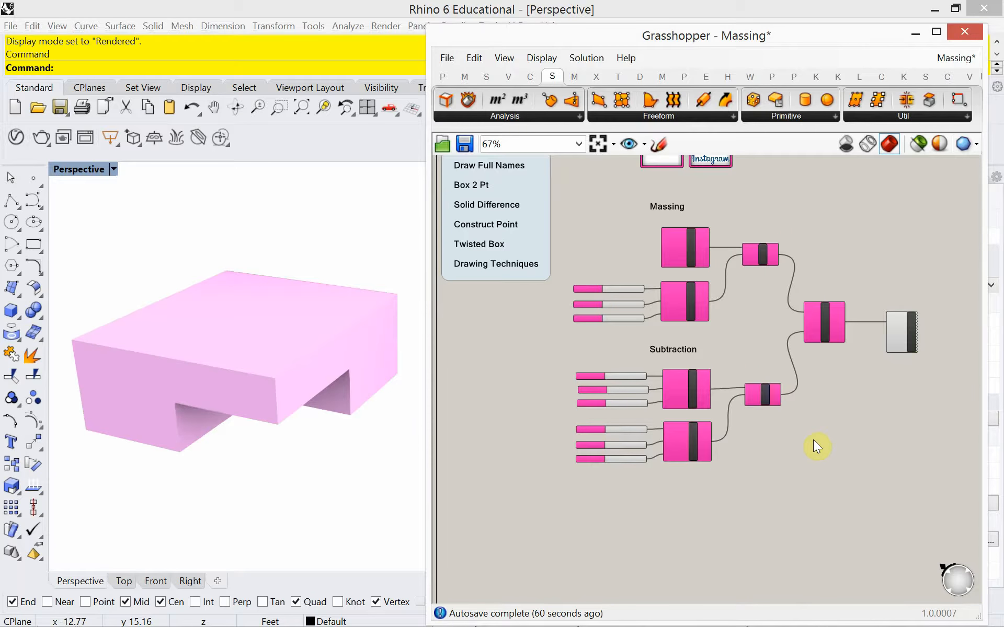
pyautogui.rightClick(875, 374)
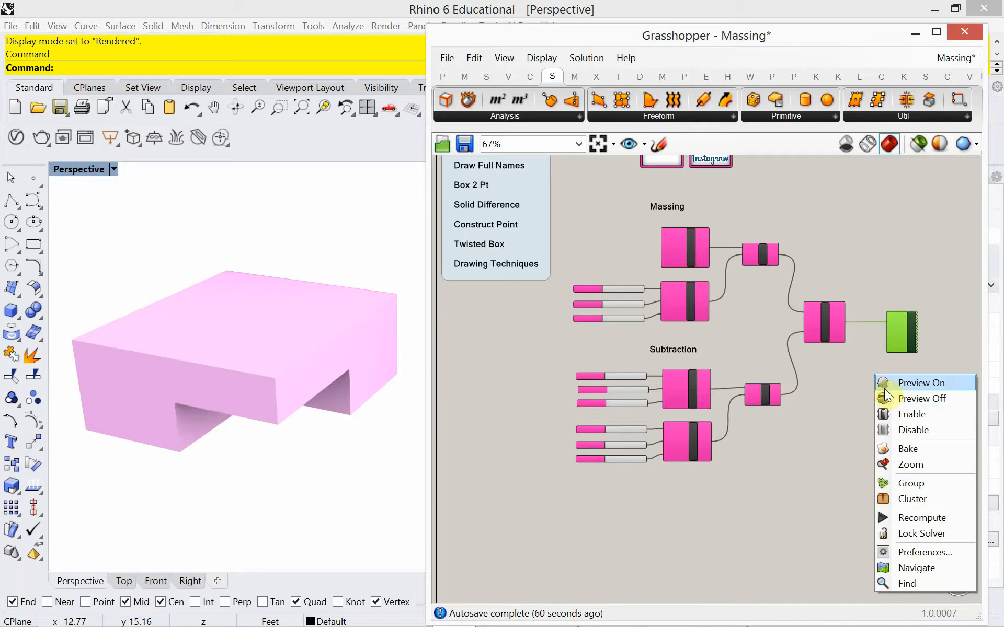
pyautogui.click(892, 394)
# Step: Sketch a freehand divider line across the canvas beneath the Subtraction components
pyautogui.scroll(-3, 830, 404)
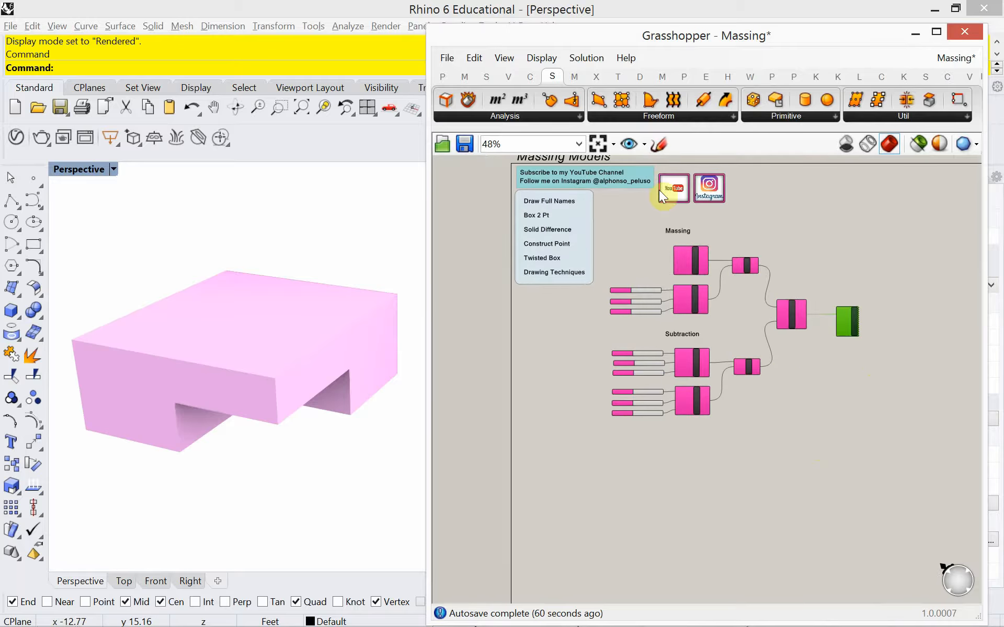
pyautogui.click(659, 148)
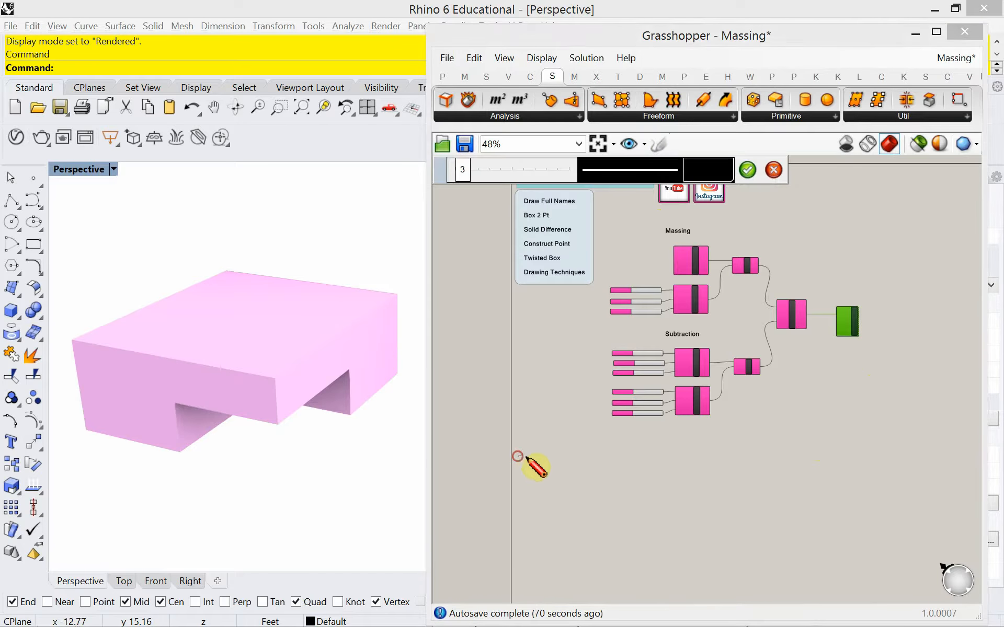
pyautogui.moveTo(518, 458)
pyautogui.mouseDown()
pyautogui.moveTo(737, 466)
pyautogui.moveTo(951, 458)
pyautogui.mouseUp()
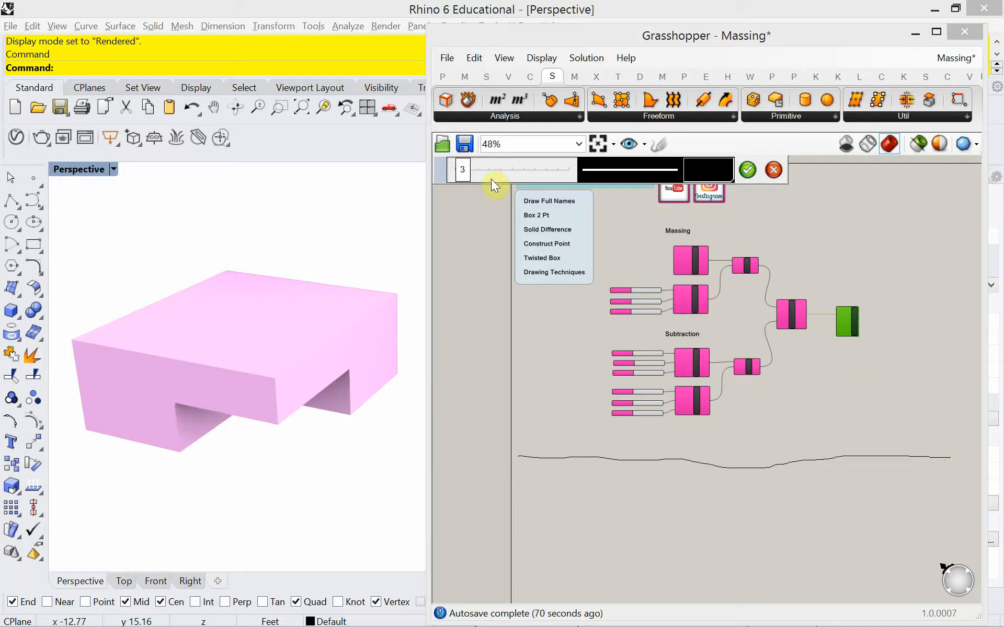
# Step: Set the sketched divider line's thickness to 11 and its line style to dotted
pyautogui.moveTo(469, 174); pyautogui.dragTo(497, 187)
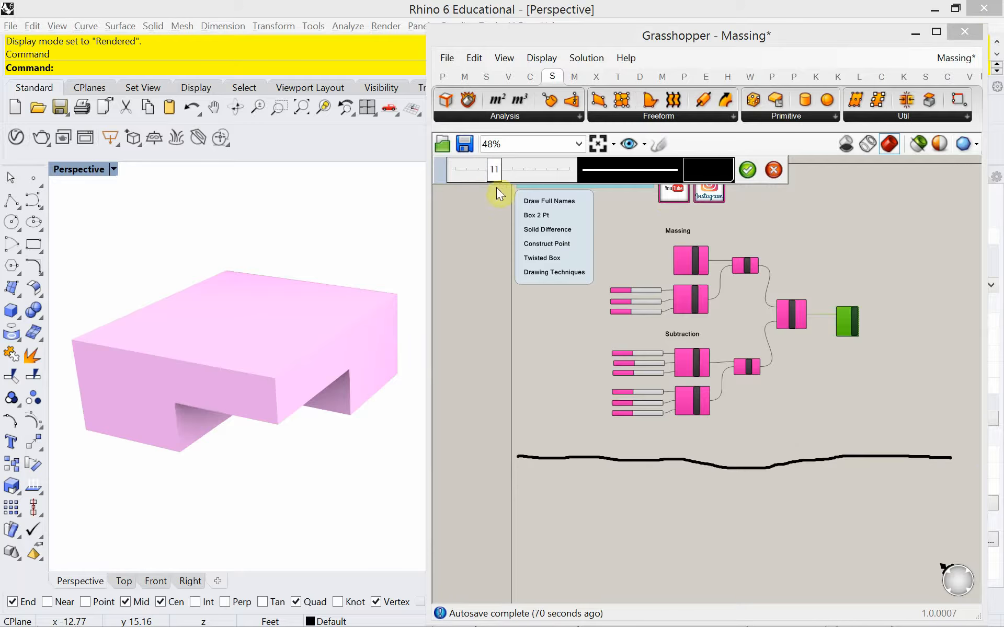
pyautogui.click(604, 177)
pyautogui.click(622, 202)
# Step: Color the dotted divider line blue, accept the sketch and return to Grasshopper from the opened Instagram page
pyautogui.click(708, 175)
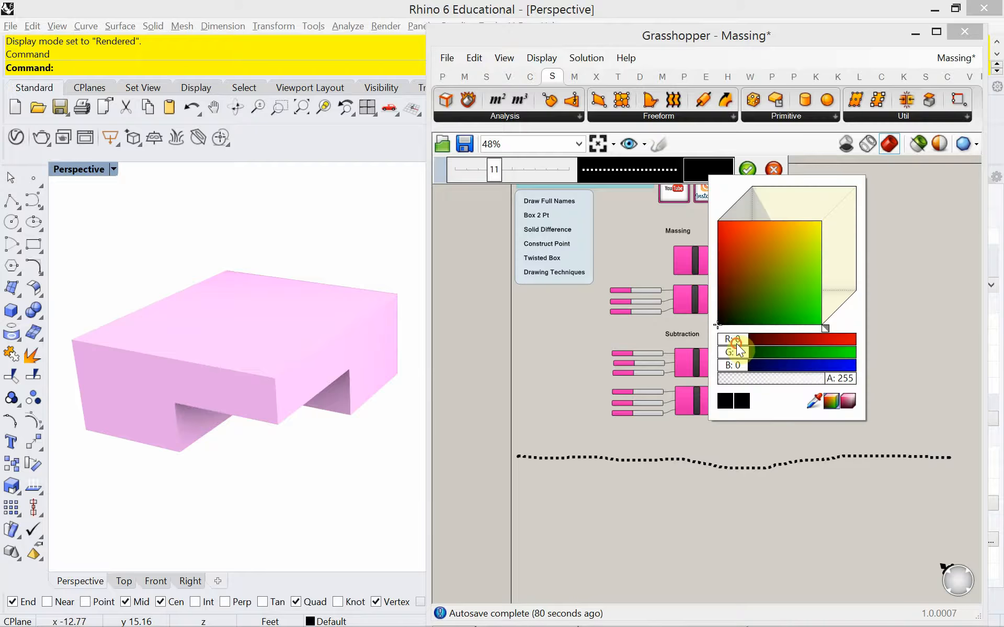
pyautogui.click(765, 339)
pyautogui.moveTo(740, 350); pyautogui.dragTo(817, 369)
pyautogui.click(776, 212)
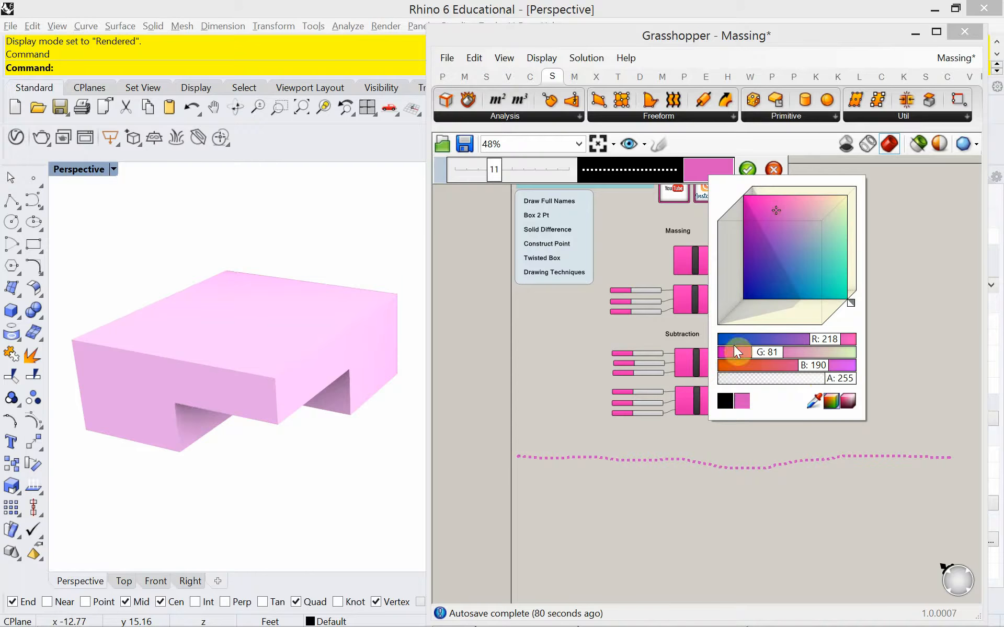
pyautogui.click(804, 281)
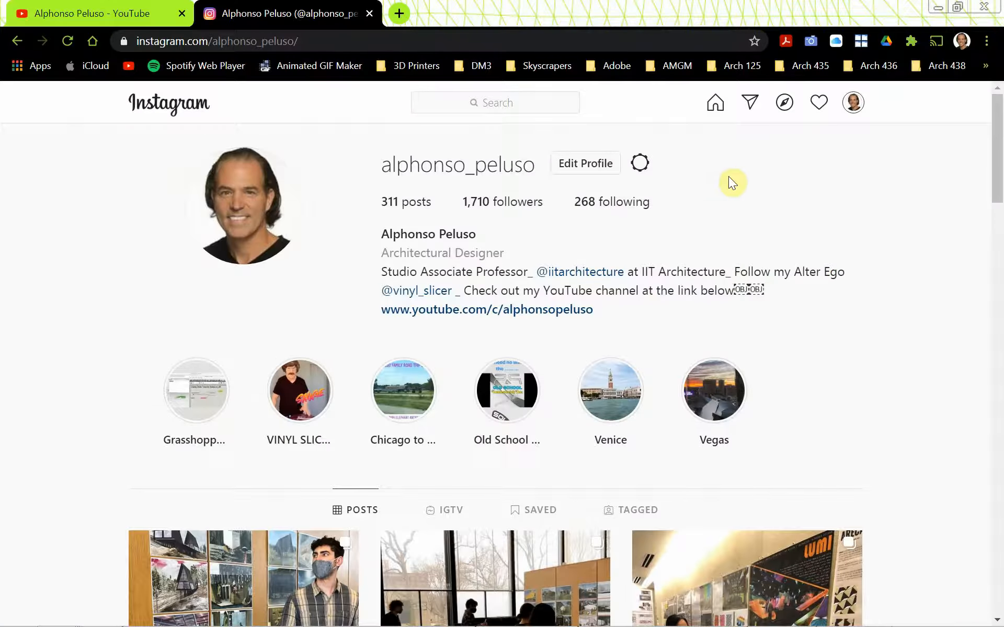
pyautogui.hotkey('alt', 'Tab')
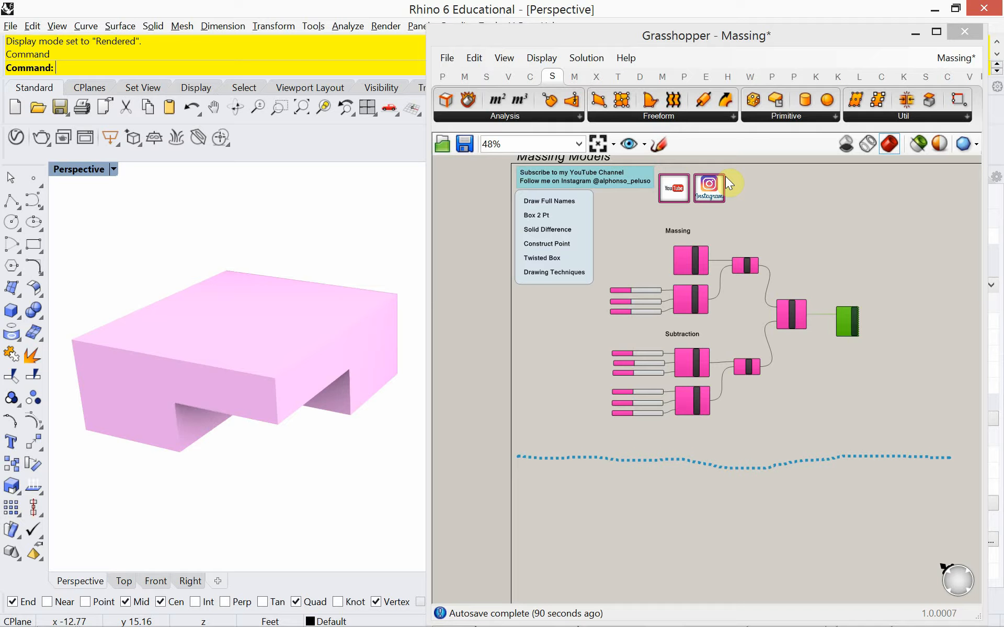
# Step: Move the divider line up under the Subtraction components, and shift it together with both component groups closer to the header
pyautogui.click(729, 465)
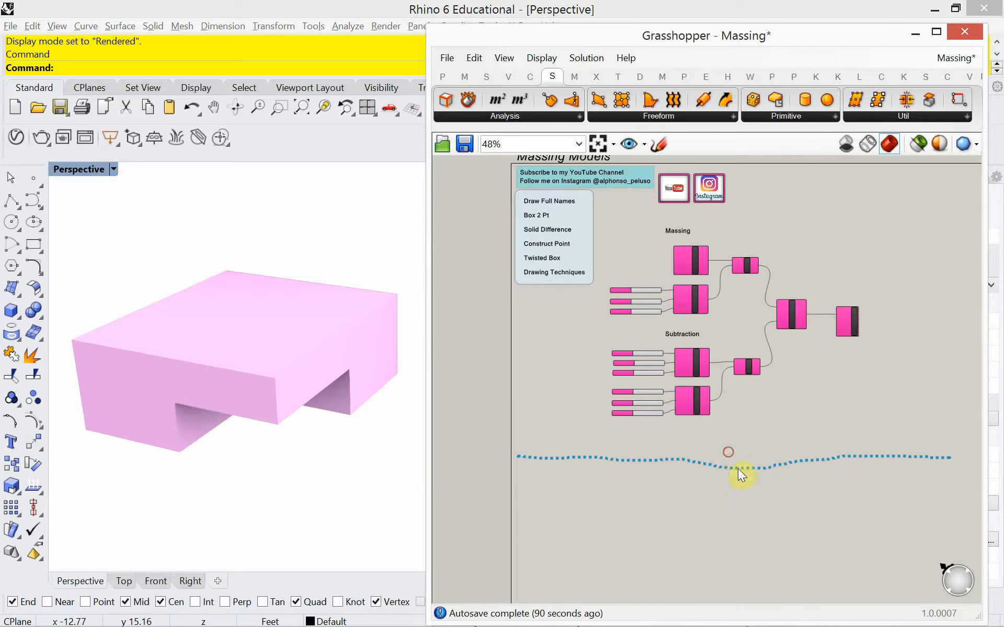
pyautogui.moveTo(738, 469); pyautogui.dragTo(738, 435)
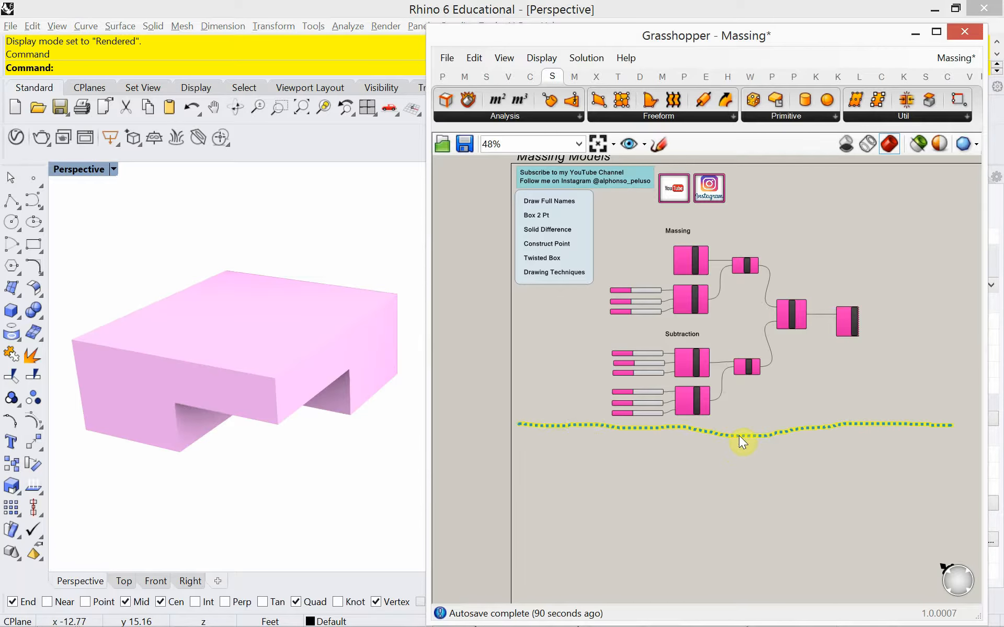
pyautogui.moveTo(843, 504); pyautogui.dragTo(630, 219)
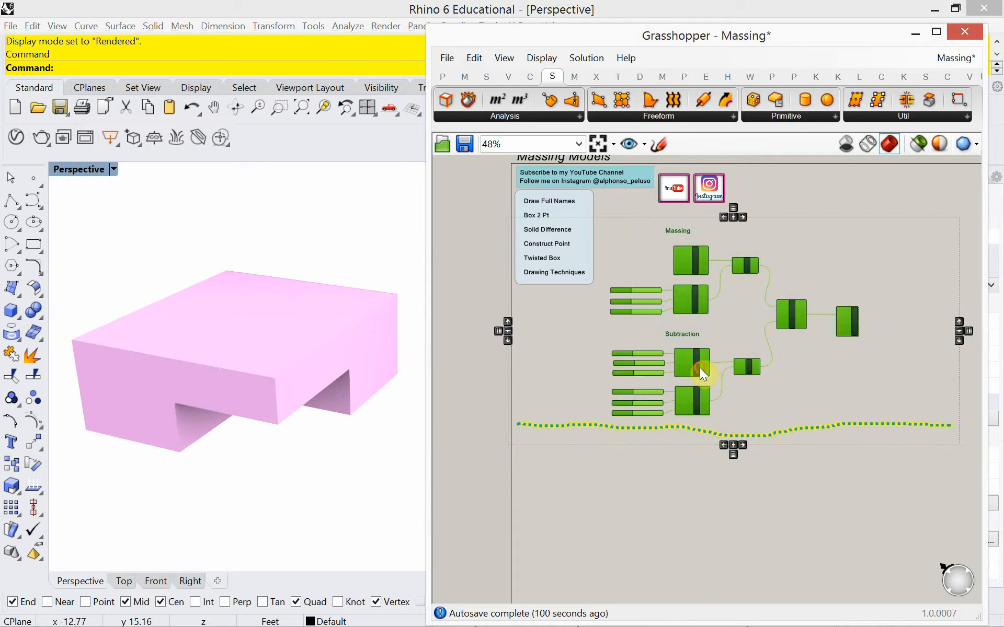
pyautogui.moveTo(700, 369)
pyautogui.mouseDown()
pyautogui.moveTo(700, 336)
pyautogui.moveTo(698, 352)
pyautogui.mouseUp()
pyautogui.click(642, 447)
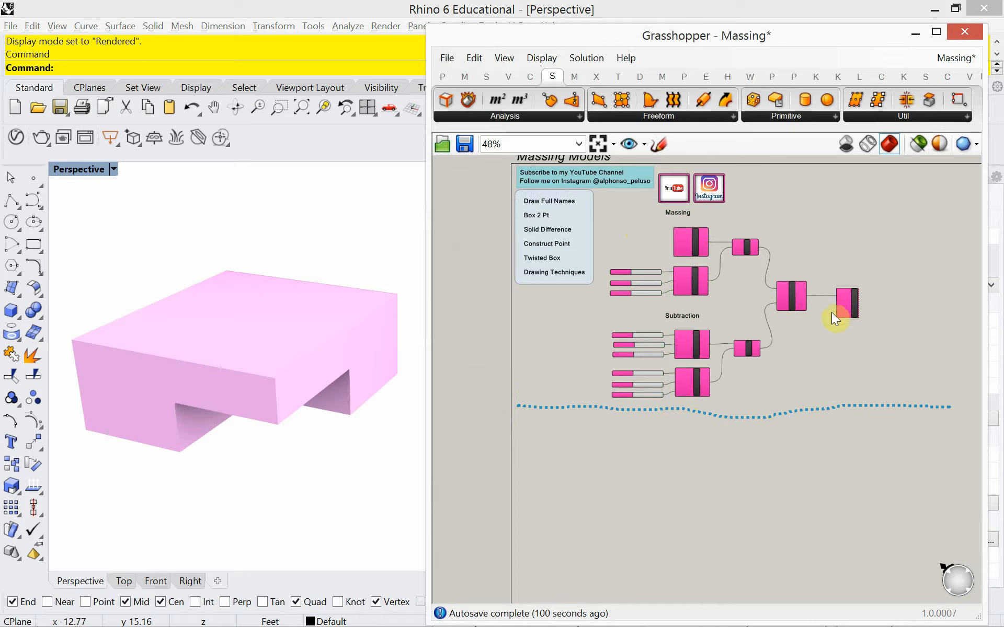
# Step: Disconnect the Solid Difference Result from the Custom Preview's Geometry input, clearing the mass from the Rhino viewport
pyautogui.scroll(3, 831, 312)
pyautogui.moveTo(790, 287); pyautogui.dragTo(803, 303)
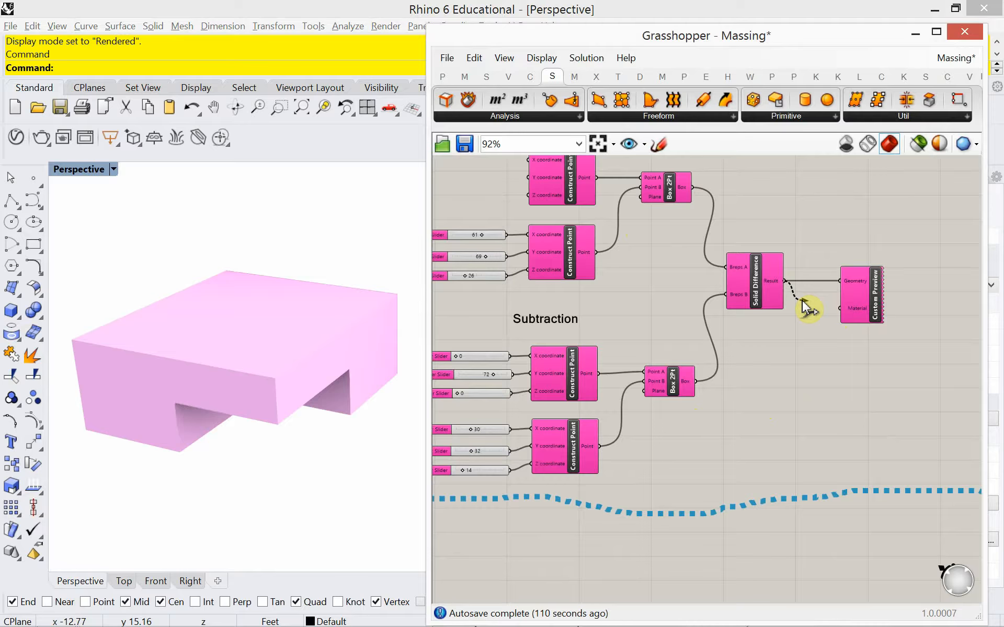
pyautogui.keyDown('ctrl'); pyautogui.moveTo(808, 308); pyautogui.dragTo(836, 285); pyautogui.keyUp('ctrl')
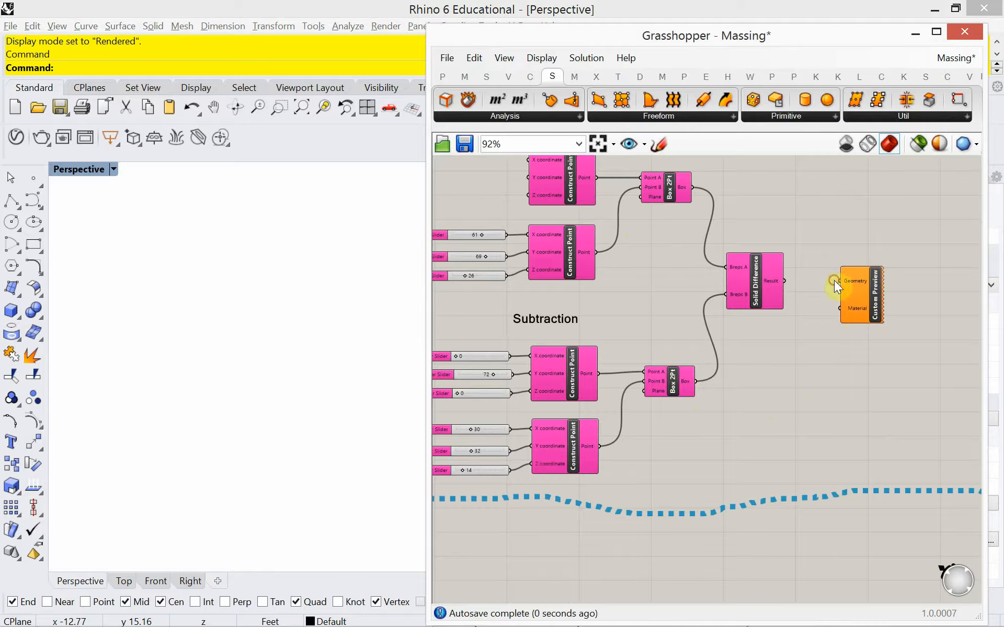
pyautogui.scroll(-5, 763, 377)
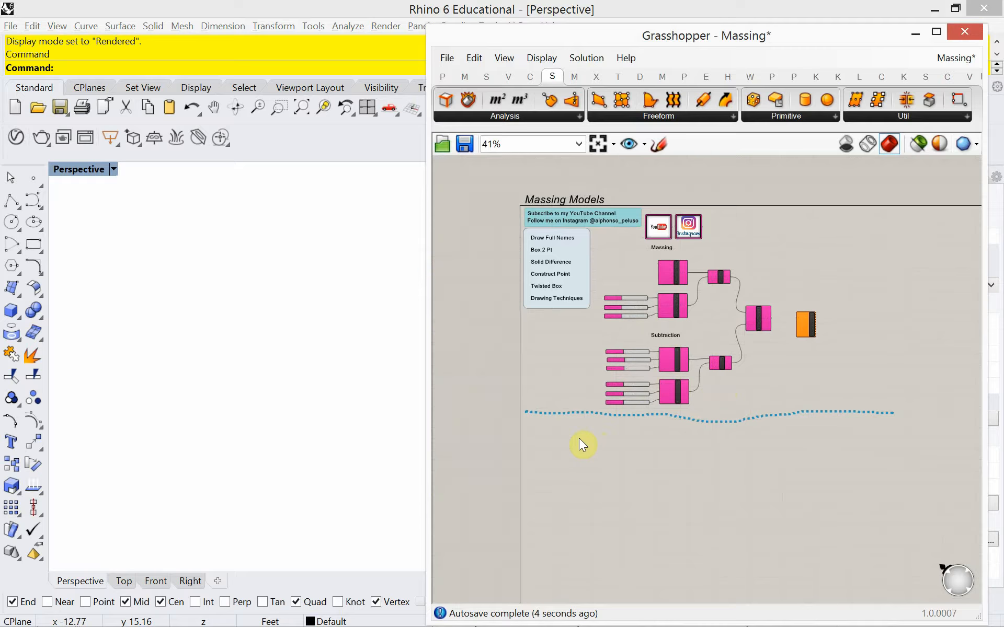
pyautogui.click(206, 369)
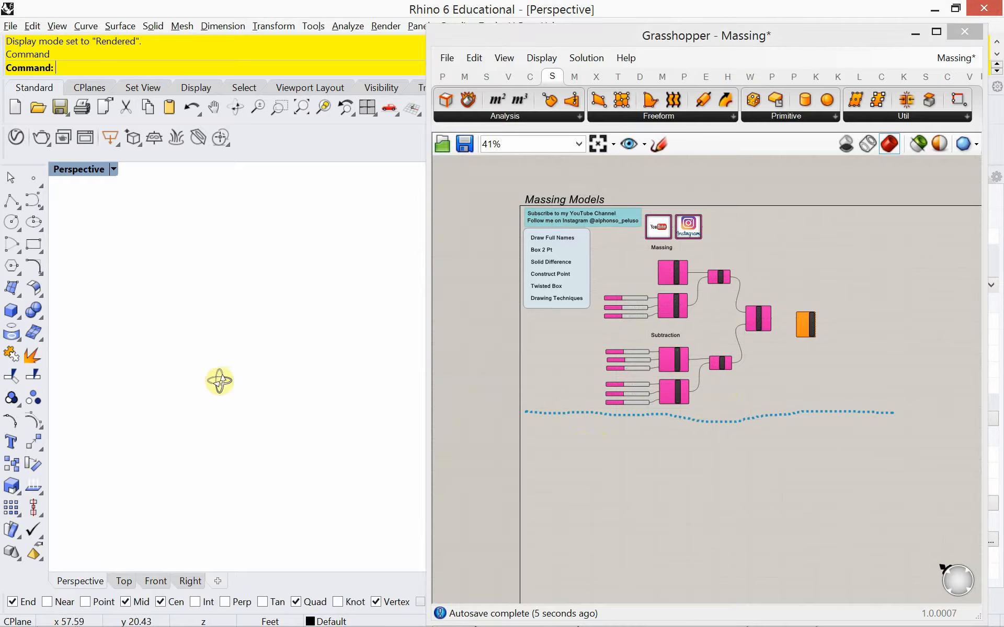
# Step: Open the component search on the empty canvas area below the dotted divider line
pyautogui.click(225, 381)
pyautogui.moveTo(532, 439); pyautogui.dragTo(494, 404, button='right')
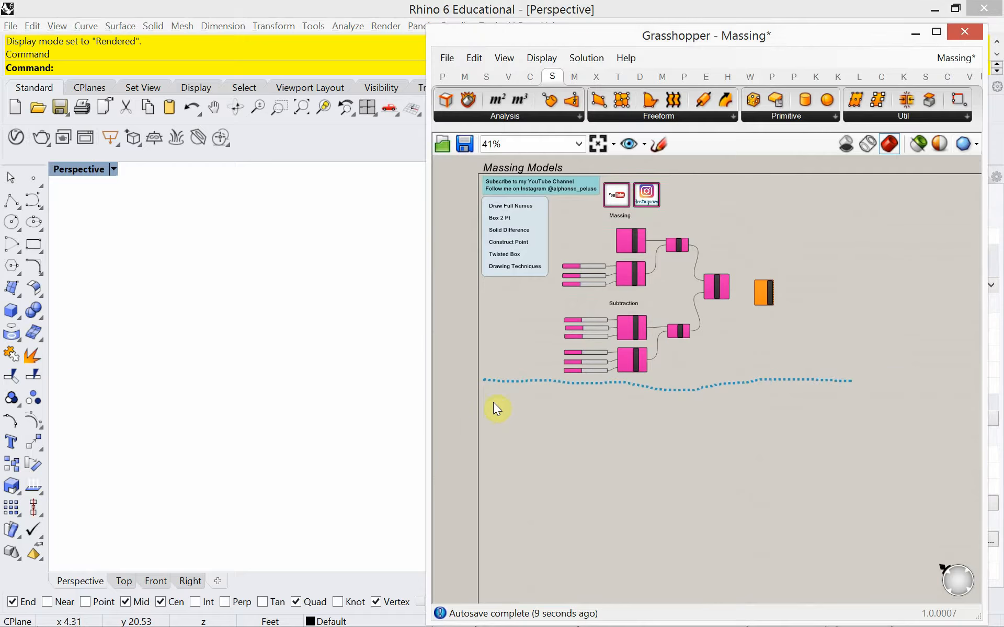
pyautogui.scroll(3, 493, 402)
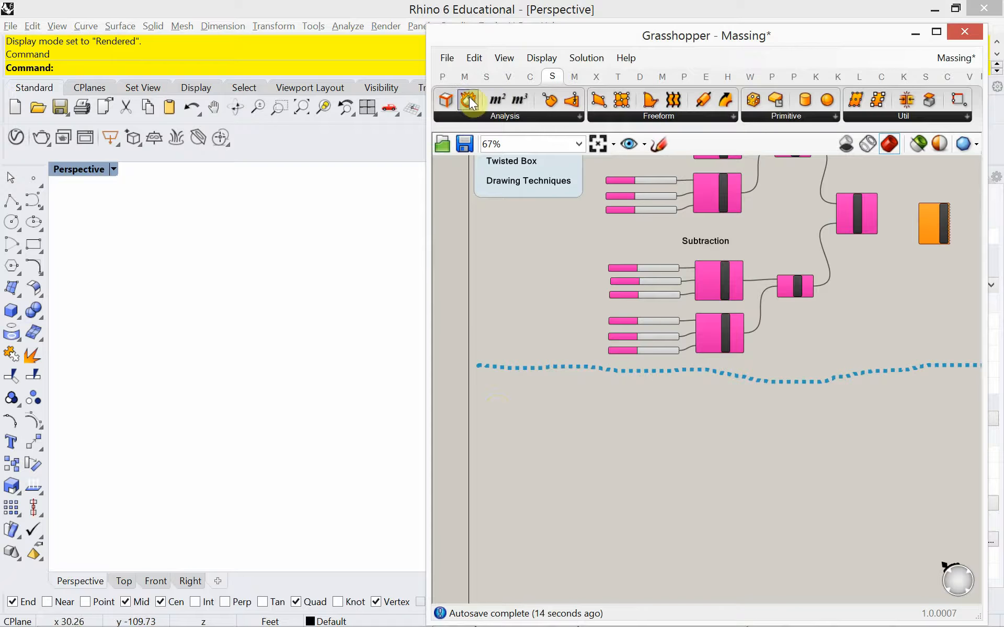
pyautogui.click(441, 77)
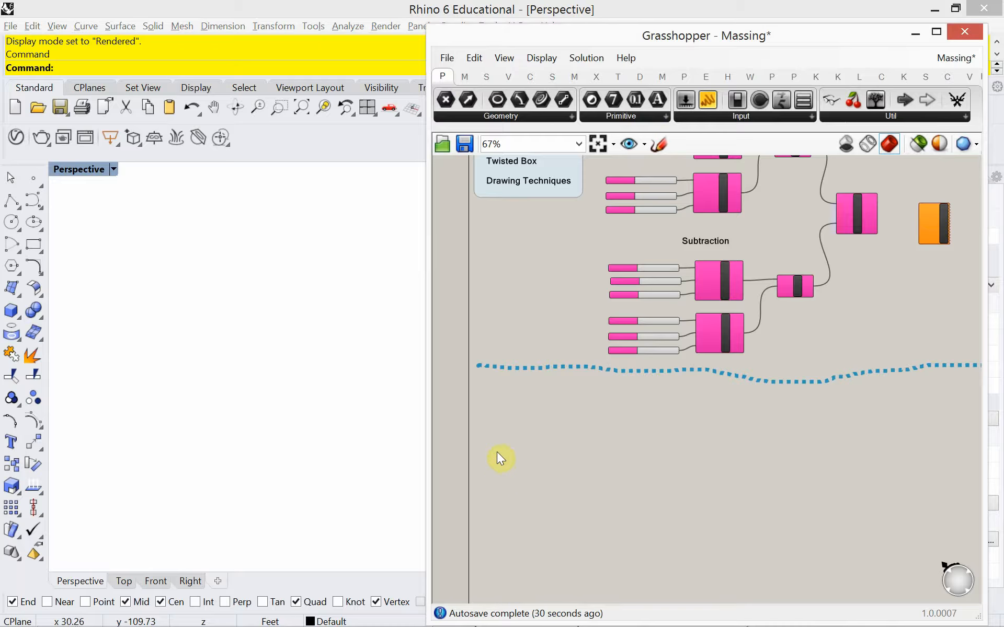
pyautogui.scroll(3, 508, 440)
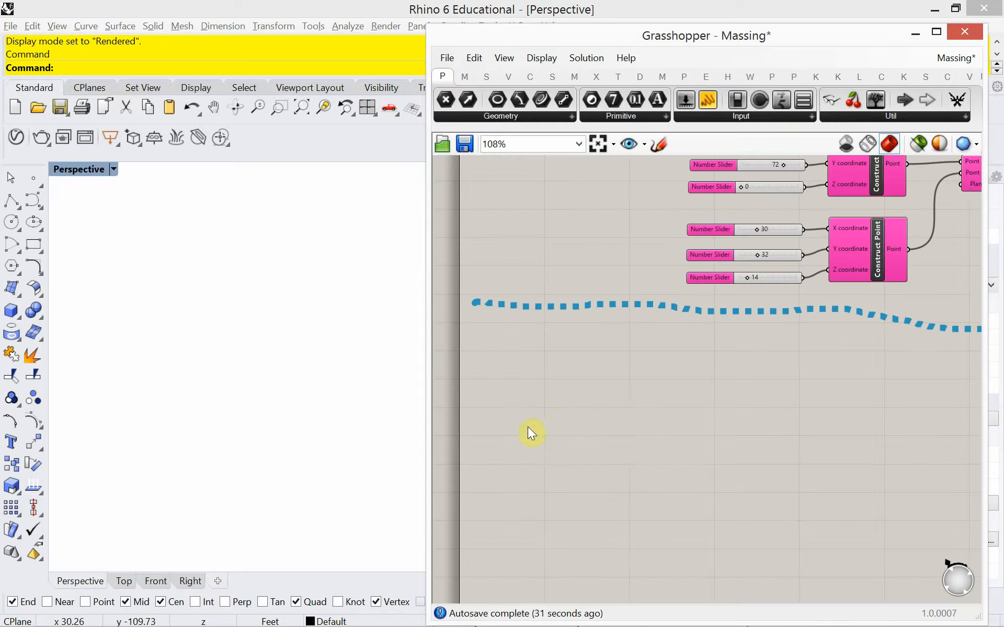
pyautogui.doubleClick(626, 420)
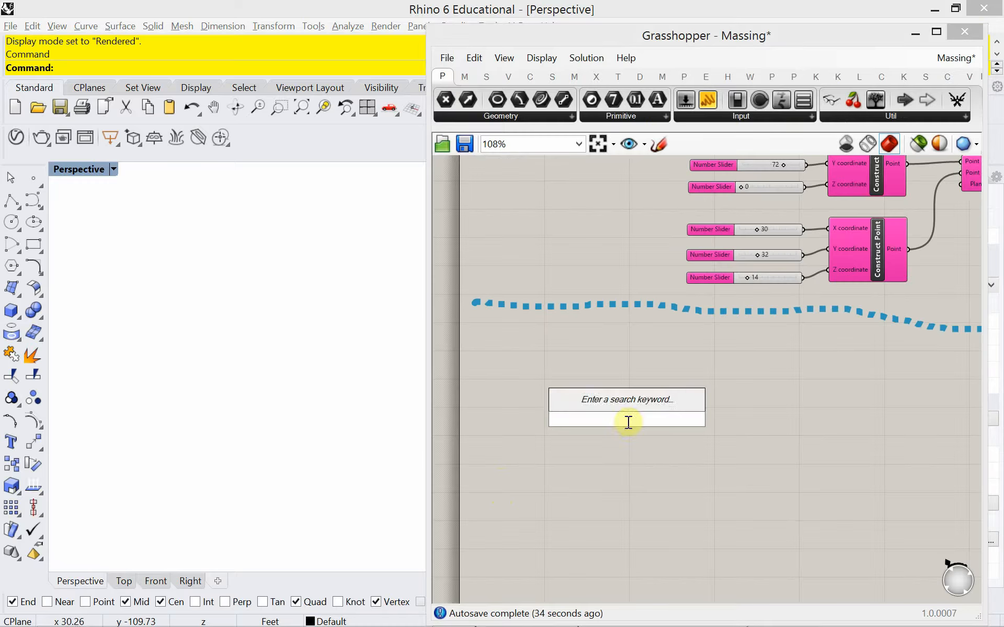
pyautogui.write('cons')
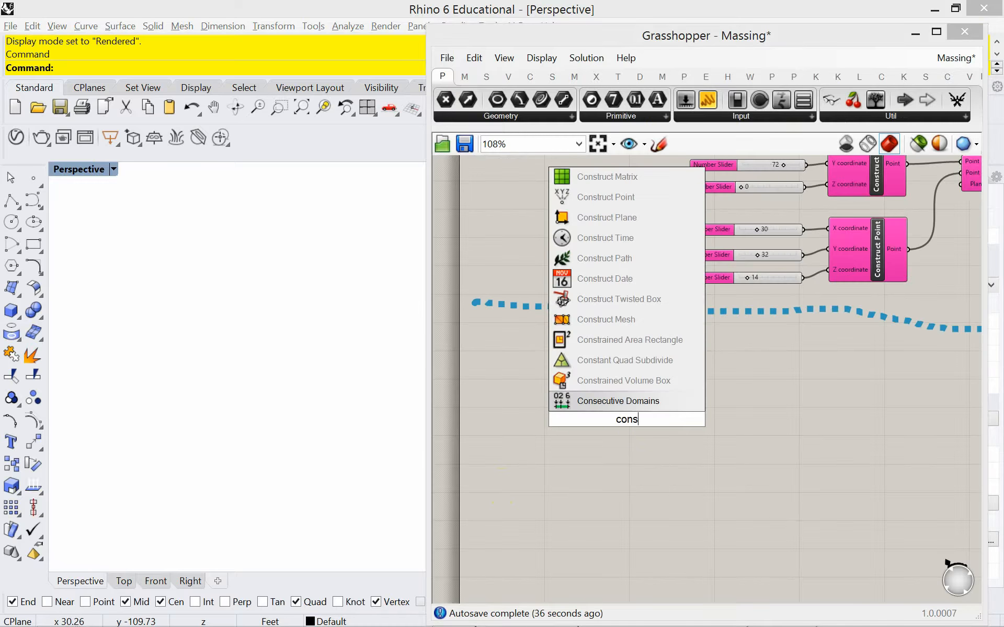
pyautogui.write('truct ')
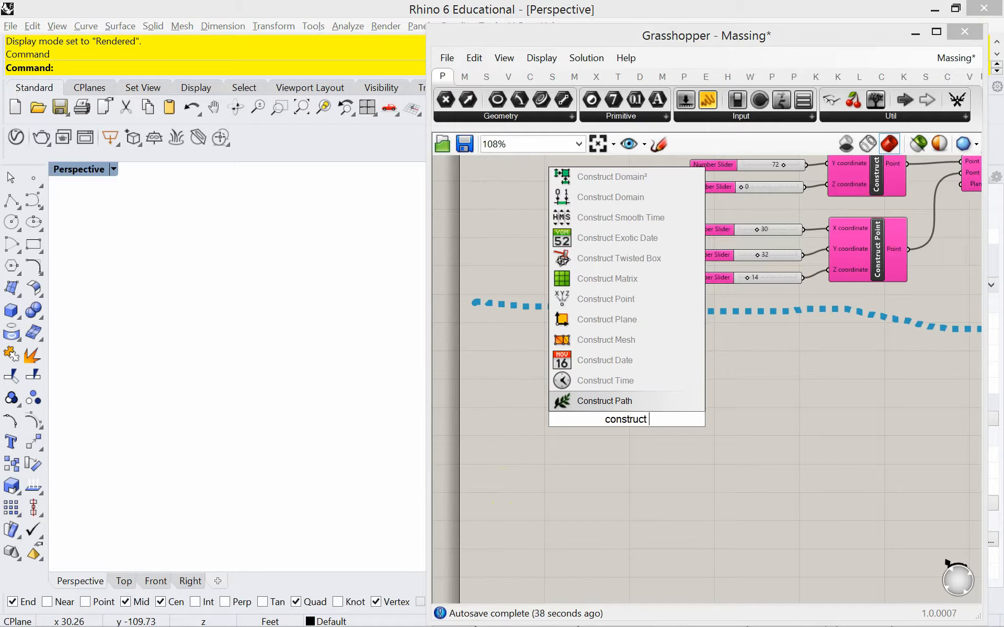
pyautogui.write('point')
pyautogui.press('BackSpace')
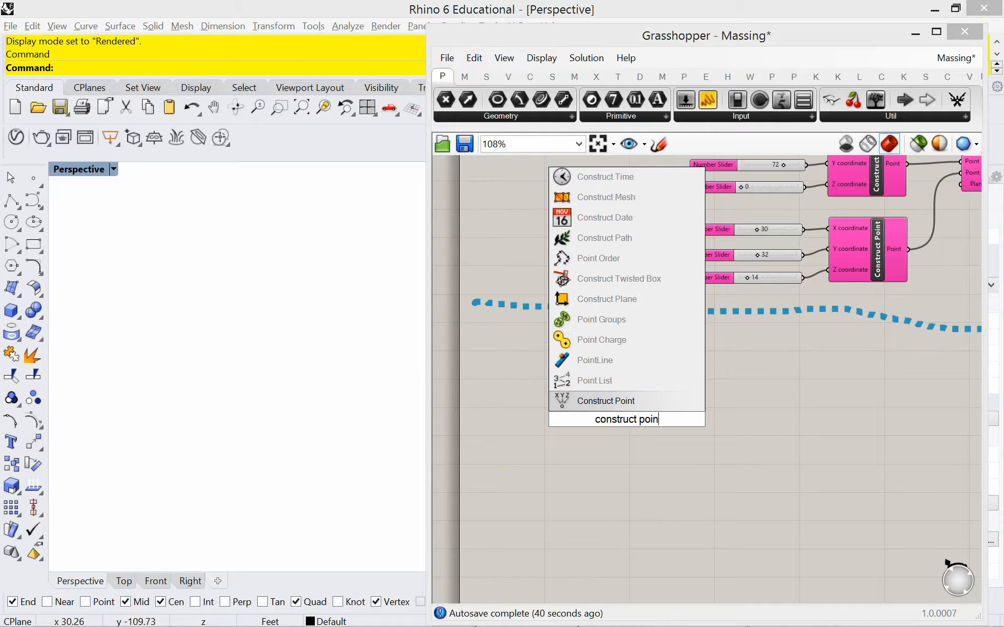
pyautogui.press('BackSpace')
pyautogui.press('BackSpace')
pyautogui.press('BackSpace')
pyautogui.press('BackSpace')
pyautogui.press('BackSpace')
pyautogui.press('BackSpace')
pyautogui.press('BackSpace')
pyautogui.press('BackSpace')
pyautogui.press('BackSpace')
pyautogui.press('BackSpace')
pyautogui.press('BackSpace')
pyautogui.press('BackSpace')
pyautogui.press('BackSpace')
pyautogui.press('BackSpace')
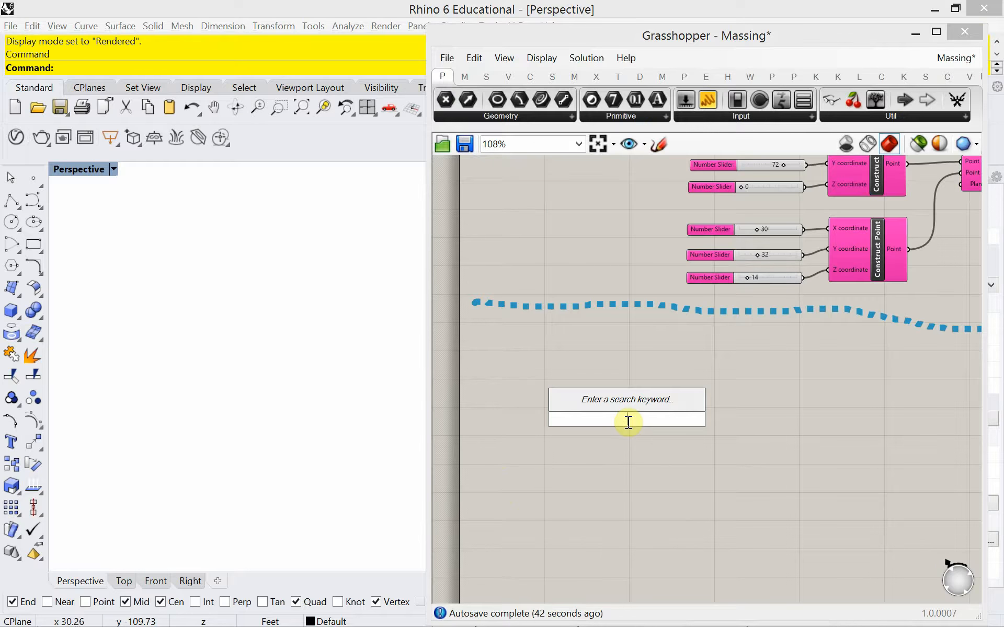
# Step: Find the Construct Point component with the keyword "point xyz" and place it below the dotted divider line
pyautogui.write('point')
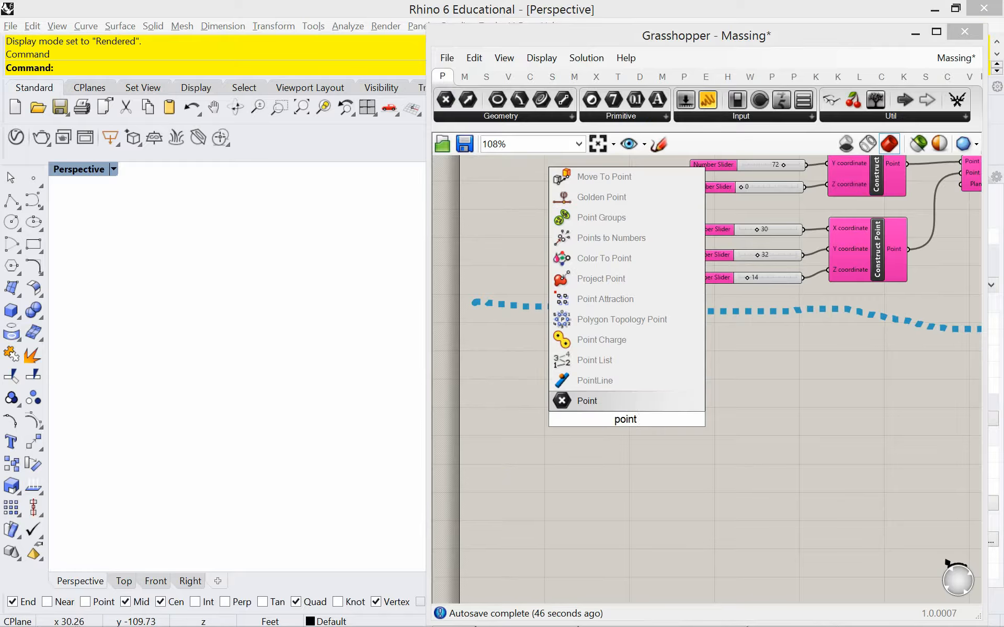
pyautogui.write(' xyz')
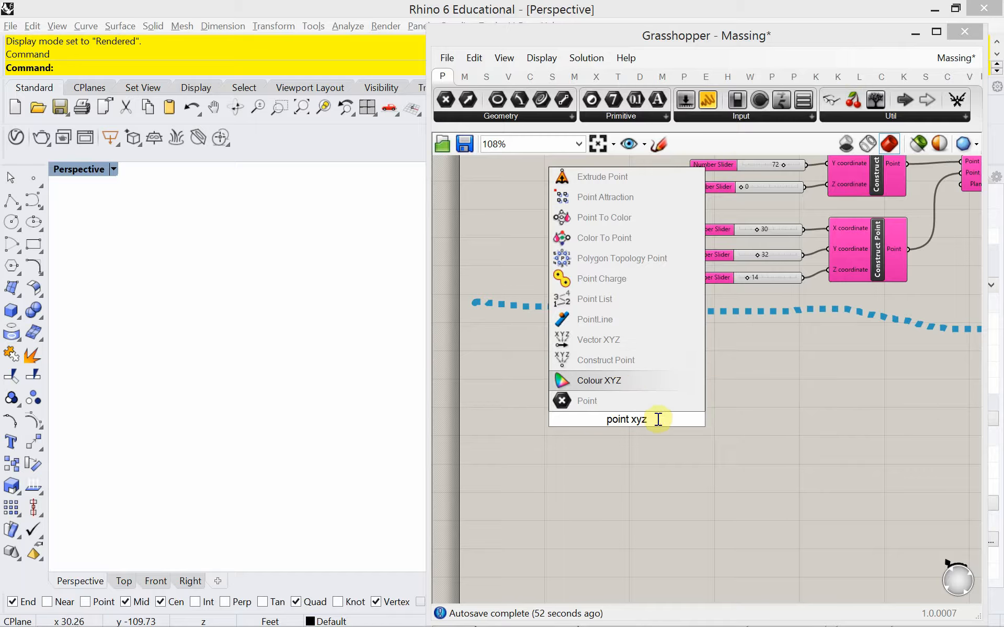
pyautogui.moveTo(661, 419); pyautogui.dragTo(631, 425)
pyautogui.press('BackSpace')
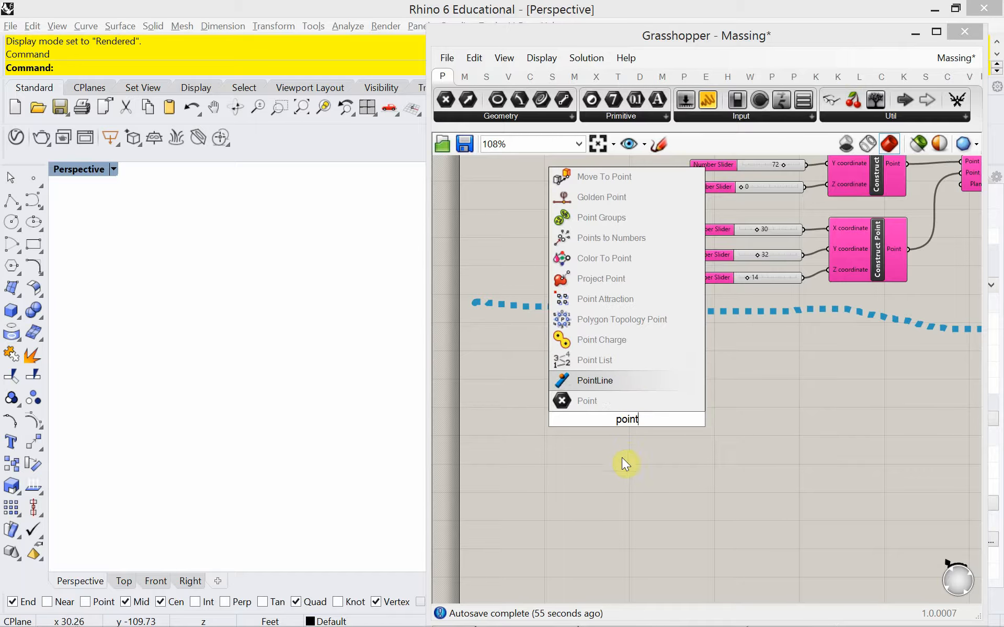
pyautogui.write('x')
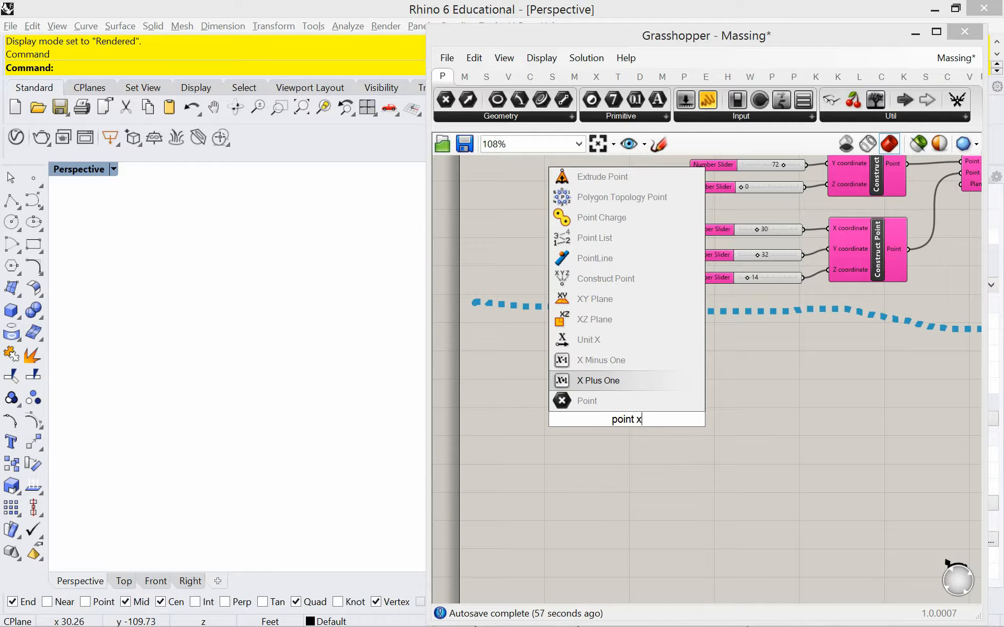
pyautogui.write('yz')
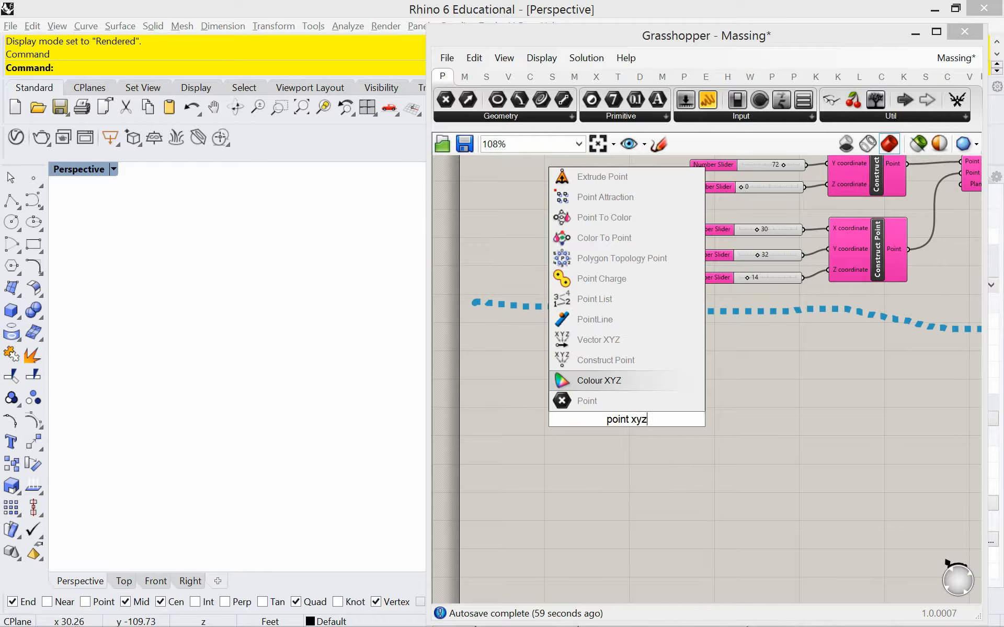
pyautogui.click(606, 361)
pyautogui.moveTo(599, 414); pyautogui.dragTo(680, 391)
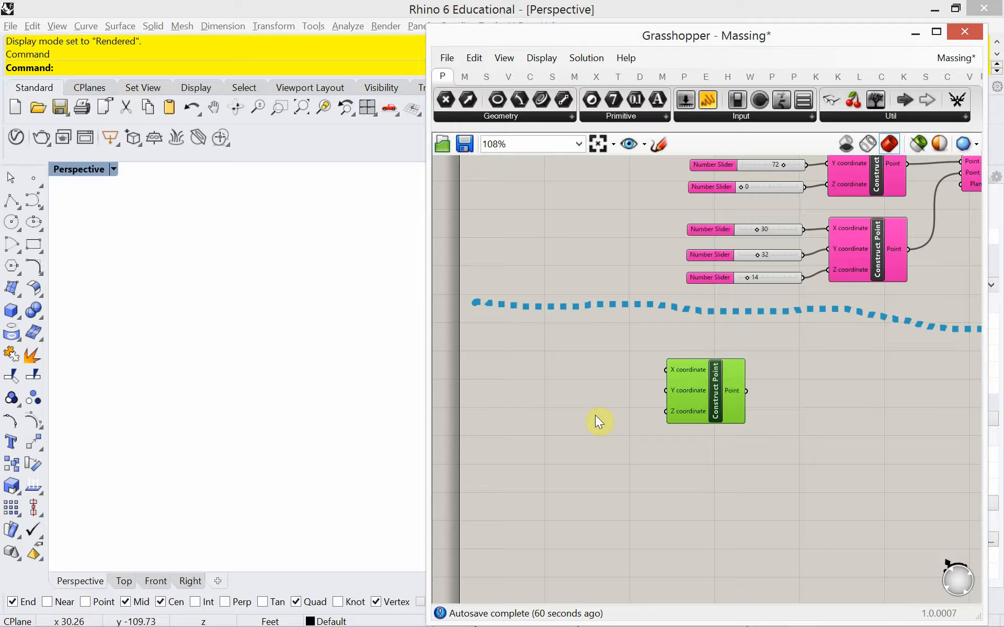
pyautogui.doubleClick(584, 388)
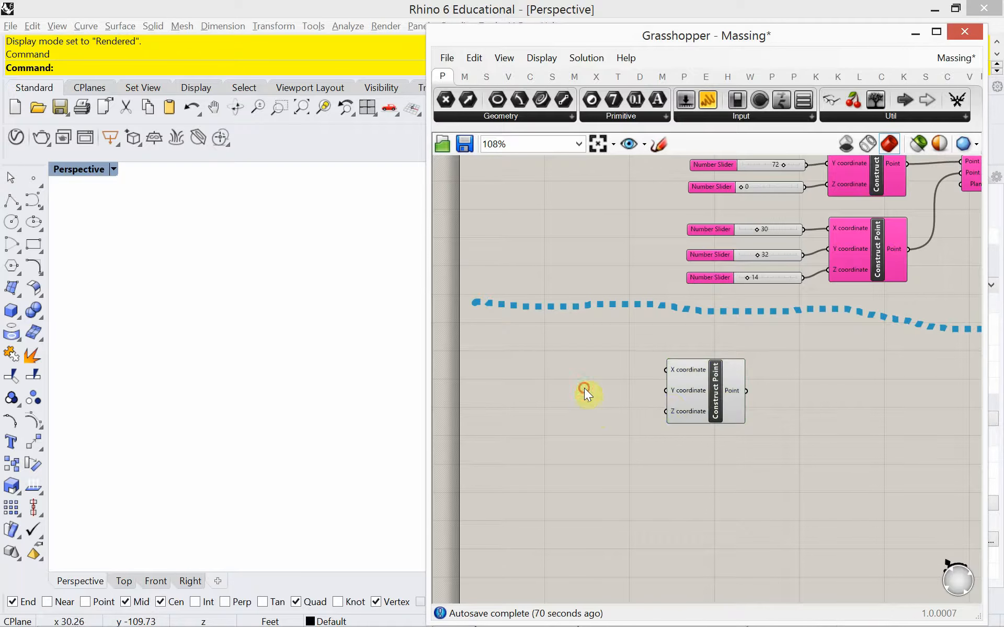
pyautogui.click(698, 393)
pyautogui.moveTo(698, 394); pyautogui.dragTo(663, 392)
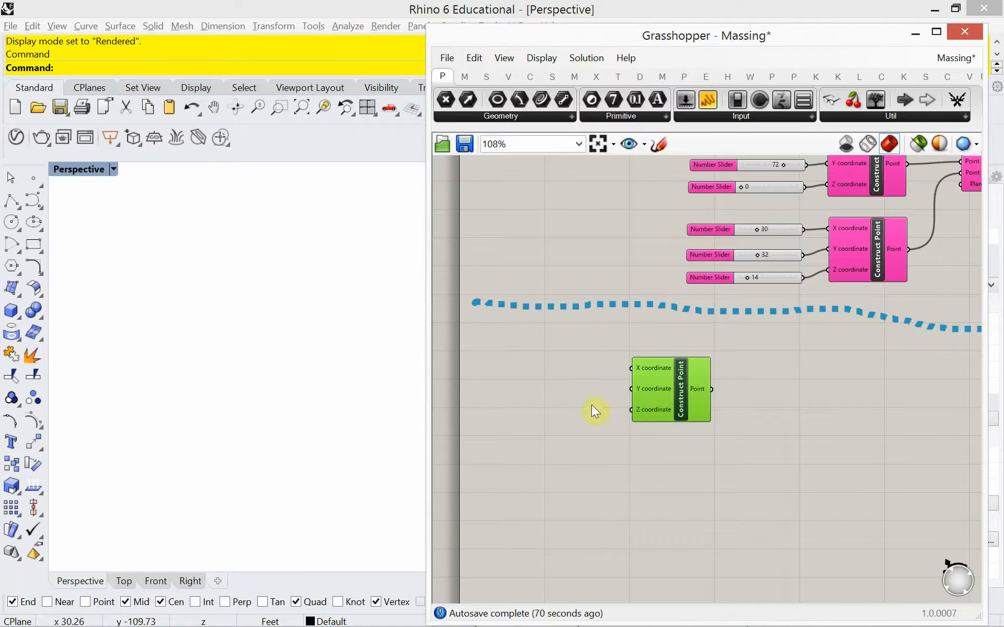
# Step: Bring the constructed point into view in Rhino and place a copy of the Construct Point component directly below the original
pyautogui.moveTo(254, 466); pyautogui.dragTo(213, 462, button='right')
pyautogui.scroll(6, 213, 451)
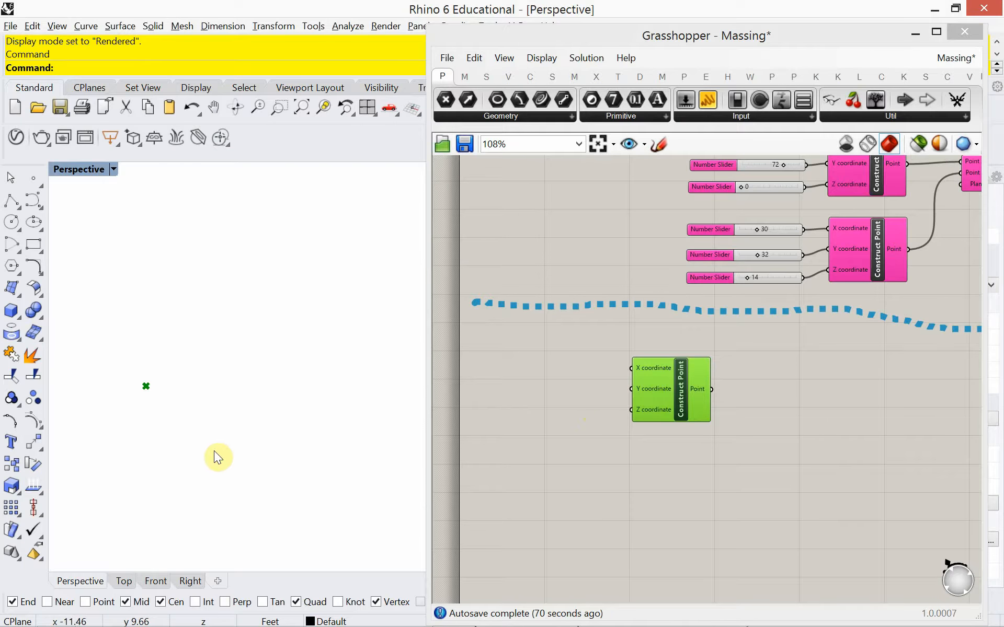
pyautogui.moveTo(644, 394); pyautogui.dragTo(646, 466)
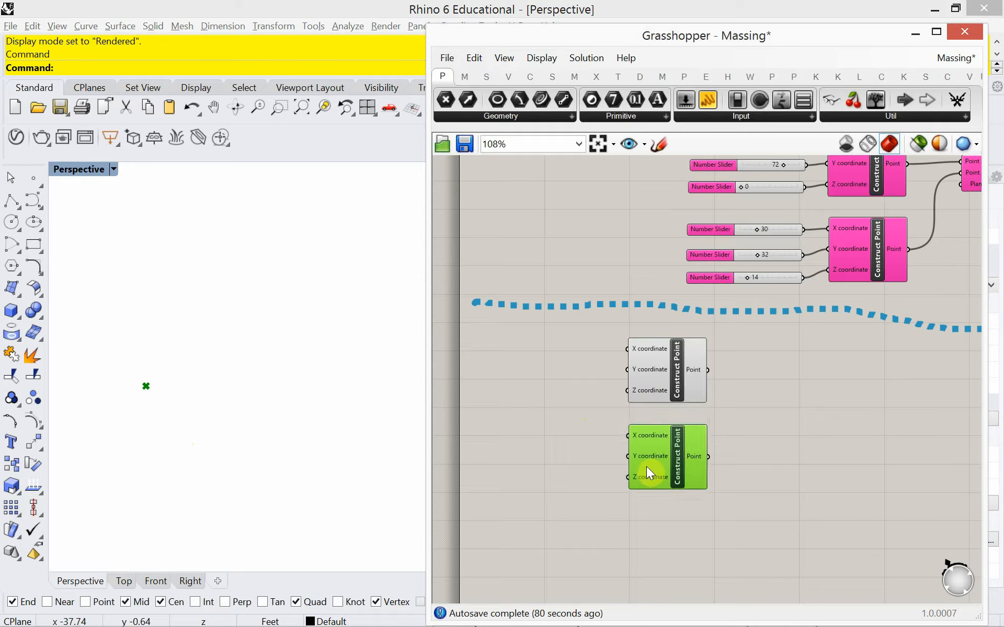
# Step: Create a number slider with value 50 and connect it to the lower Construct Point's Y coordinate
pyautogui.moveTo(635, 460); pyautogui.dragTo(684, 402, button='right')
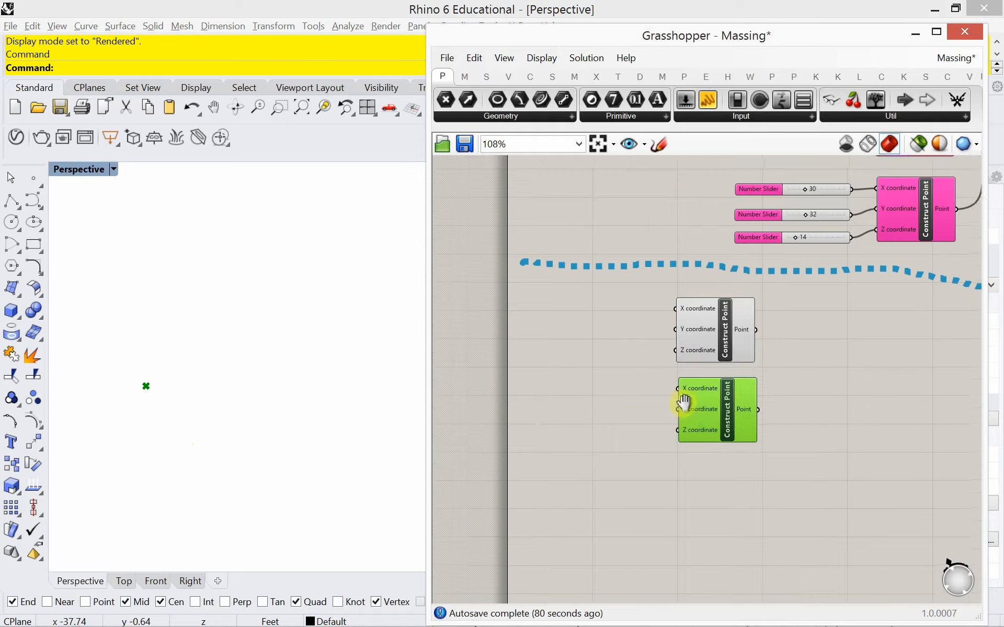
pyautogui.scroll(3, 613, 418)
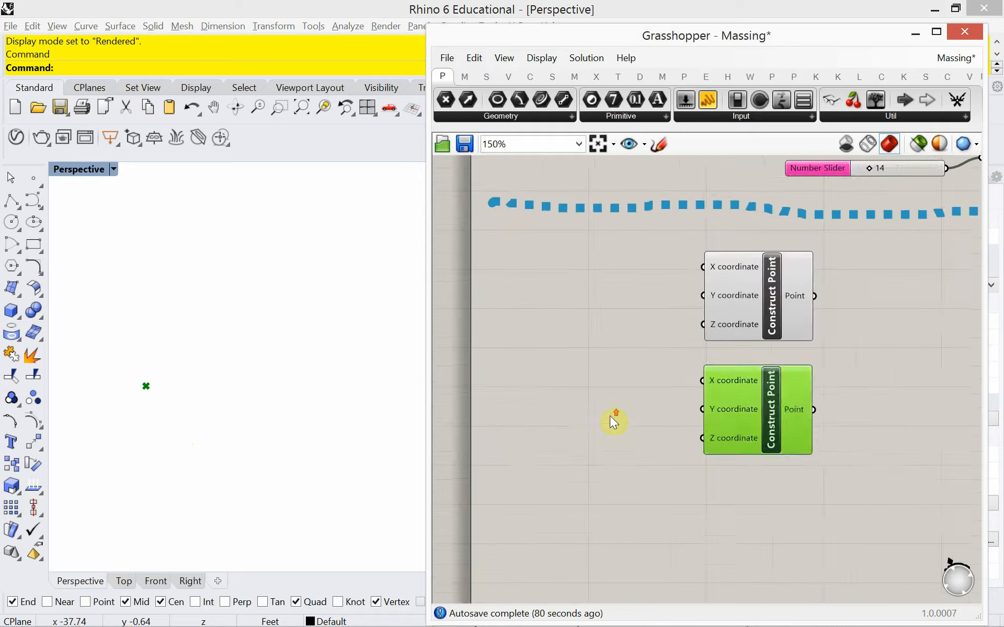
pyautogui.doubleClick(605, 416)
pyautogui.write('50')
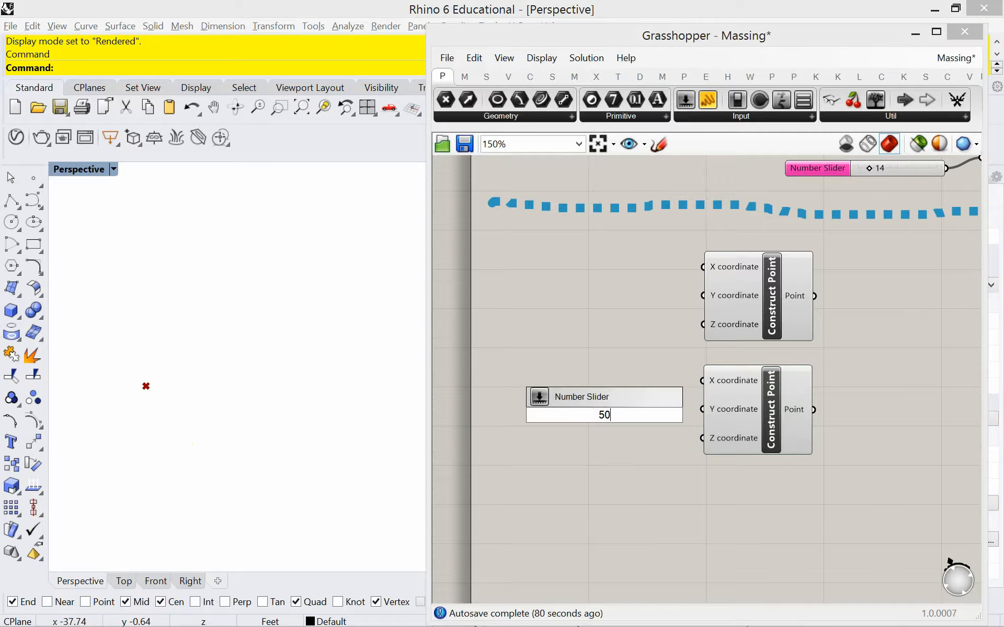
pyautogui.press('Return')
pyautogui.moveTo(682, 414)
pyautogui.mouseDown()
pyautogui.moveTo(703, 409)
pyautogui.moveTo(653, 410)
pyautogui.mouseUp()
pyautogui.click(665, 419)
# Step: Select the two Construct Point components alternately to identify which point each one produces in the Rhino viewport
pyautogui.moveTo(215, 405)
pyautogui.mouseDown(button='right')
pyautogui.moveTo(197, 438)
pyautogui.moveTo(170, 442)
pyautogui.moveTo(173, 455)
pyautogui.moveTo(150, 442)
pyautogui.moveTo(173, 419)
pyautogui.mouseUp(button='right')
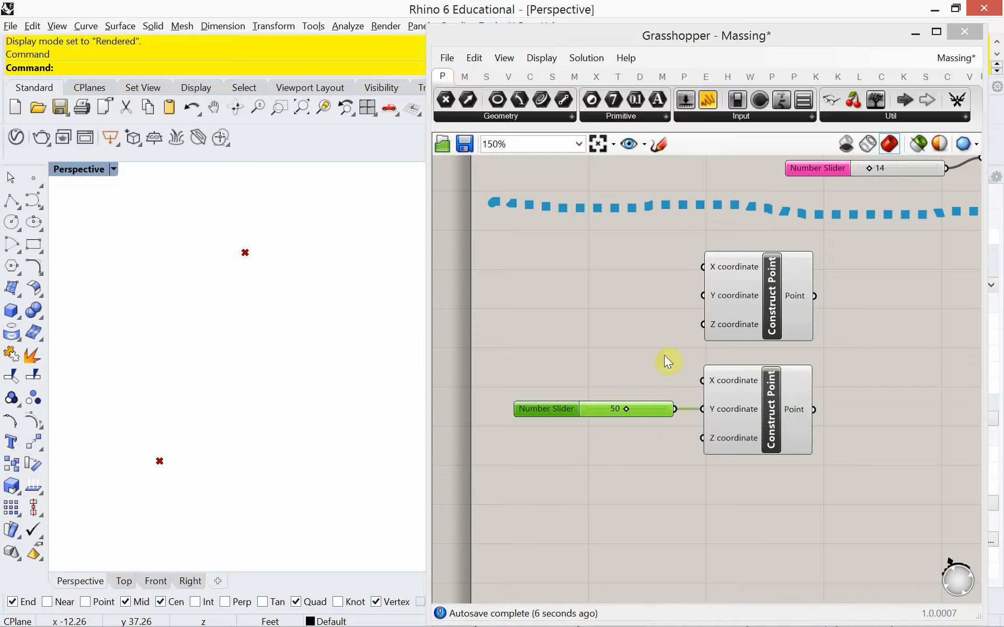
pyautogui.click(784, 297)
pyautogui.click(774, 403)
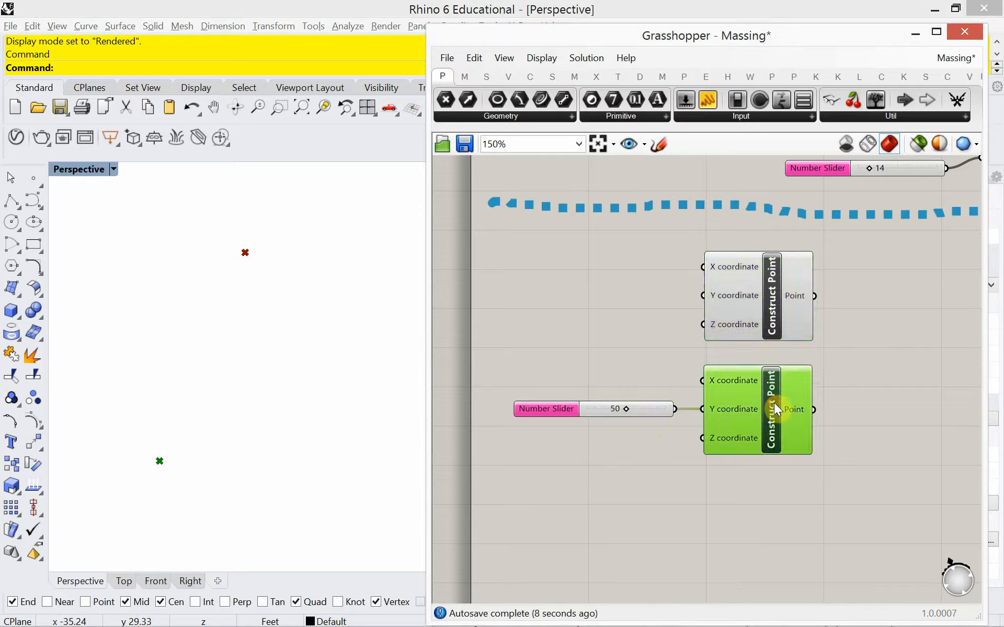
pyautogui.click(768, 337)
pyautogui.click(743, 425)
pyautogui.click(754, 331)
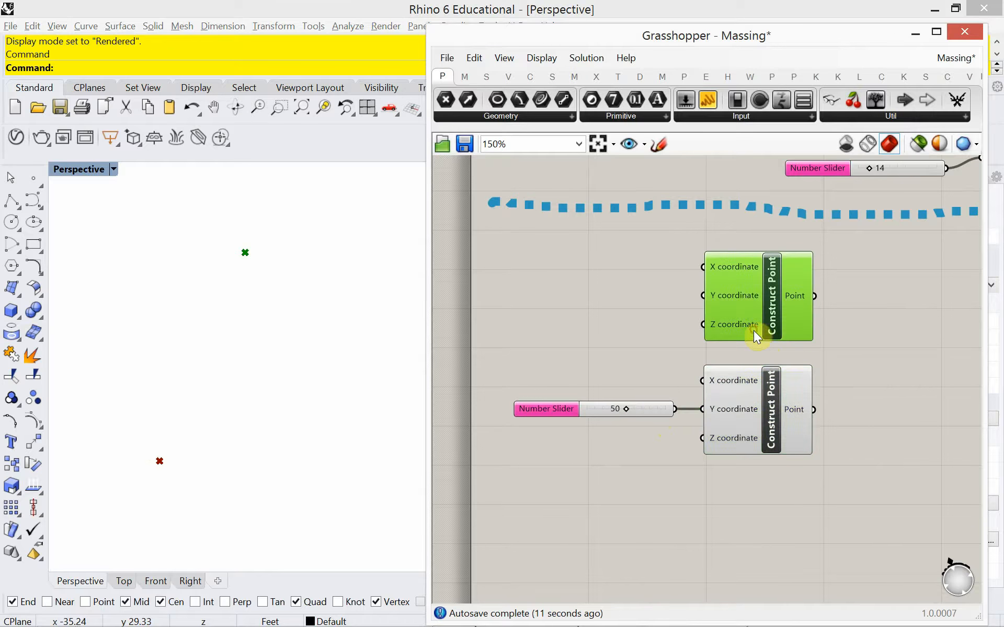
pyautogui.moveTo(278, 372); pyautogui.dragTo(237, 381, button='right')
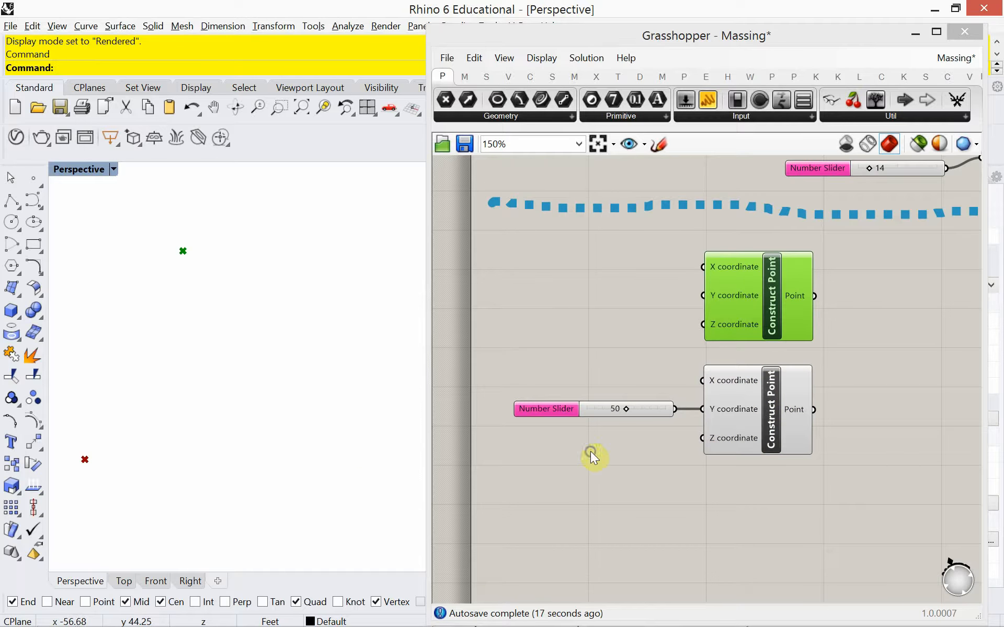
# Step: Copy the second Construct Point together with its Y coordinate slider and place the copy below it
pyautogui.moveTo(592, 456); pyautogui.dragTo(597, 417, button='right')
pyautogui.moveTo(785, 485); pyautogui.dragTo(597, 361)
pyautogui.hotkey('ctrl', 'c')
pyautogui.hotkey('ctrl', 'v')
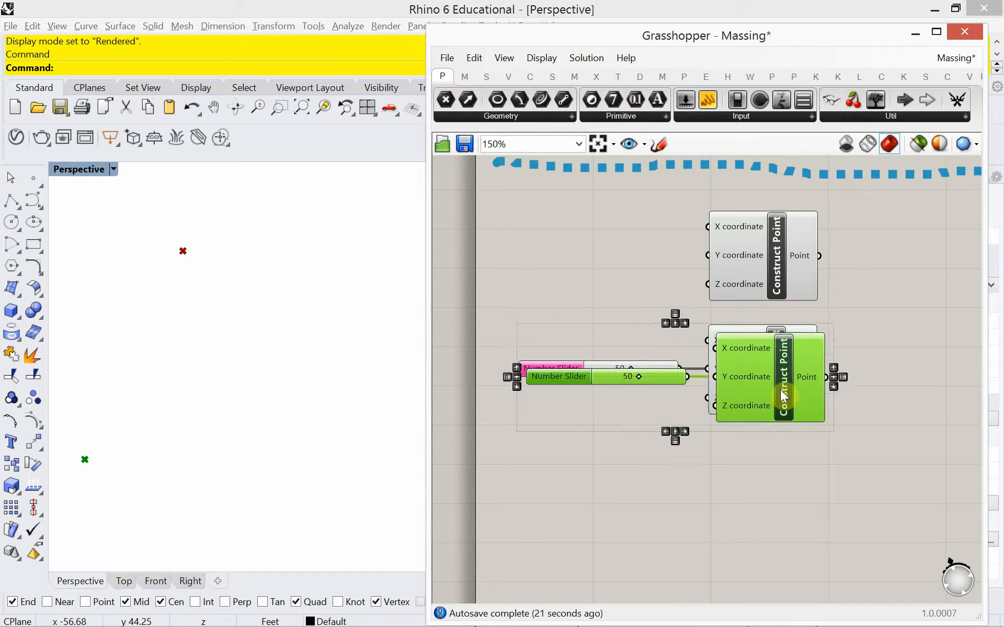
pyautogui.moveTo(779, 390); pyautogui.dragTo(767, 529)
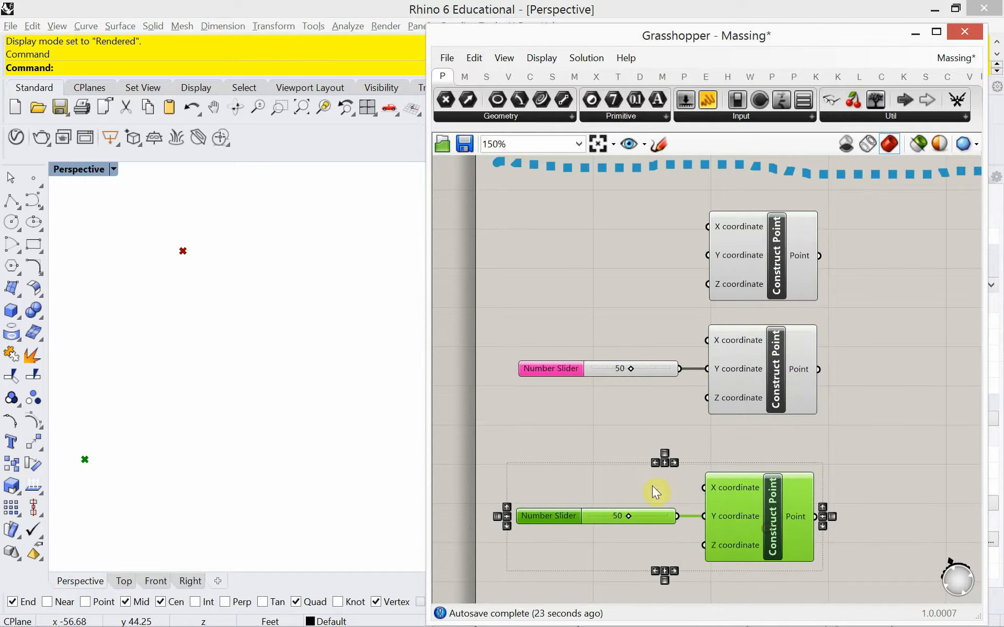
# Step: Duplicate the third point's slider of 50 above the original and connect the copy to that Construct Point's X coordinate
pyautogui.moveTo(629, 444); pyautogui.dragTo(622, 375, button='right')
pyautogui.click(573, 381)
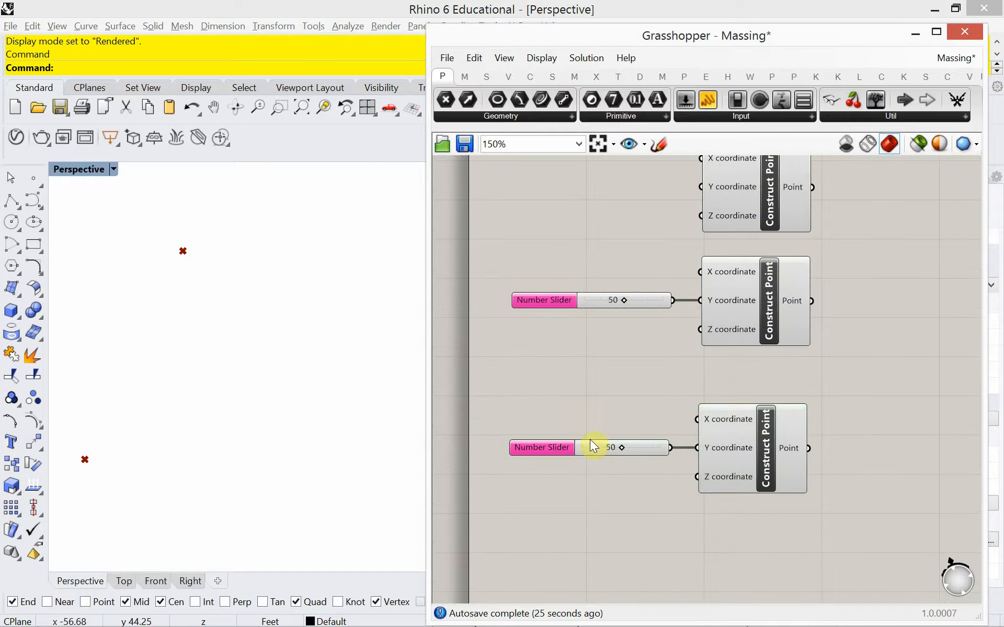
pyautogui.click(575, 447)
pyautogui.keyDown('alt'); pyautogui.moveTo(576, 446); pyautogui.dragTo(576, 413); pyautogui.keyUp('alt')
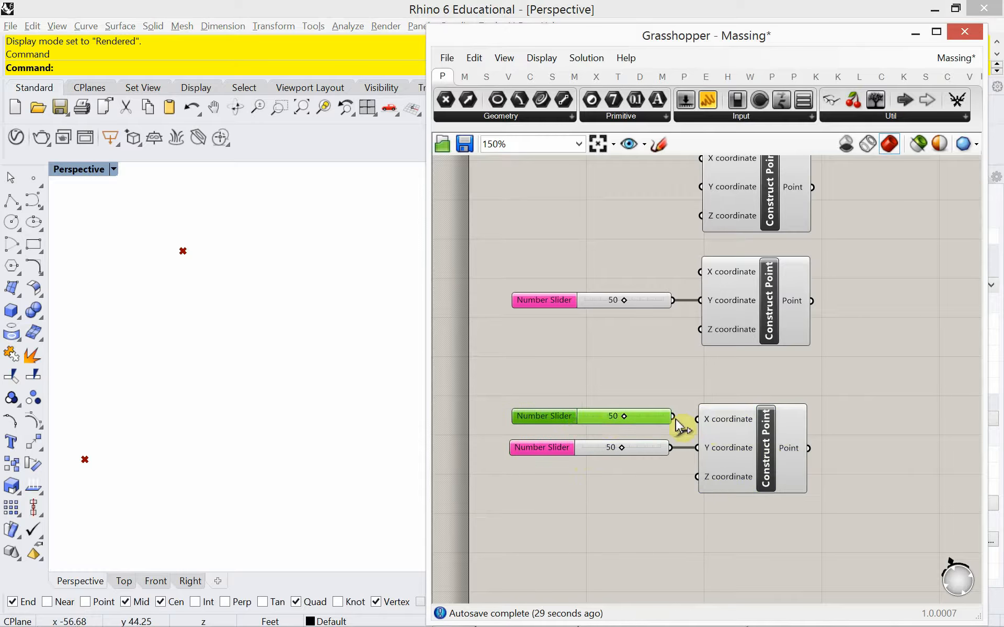
pyautogui.moveTo(674, 417); pyautogui.dragTo(699, 418)
pyautogui.click(747, 451)
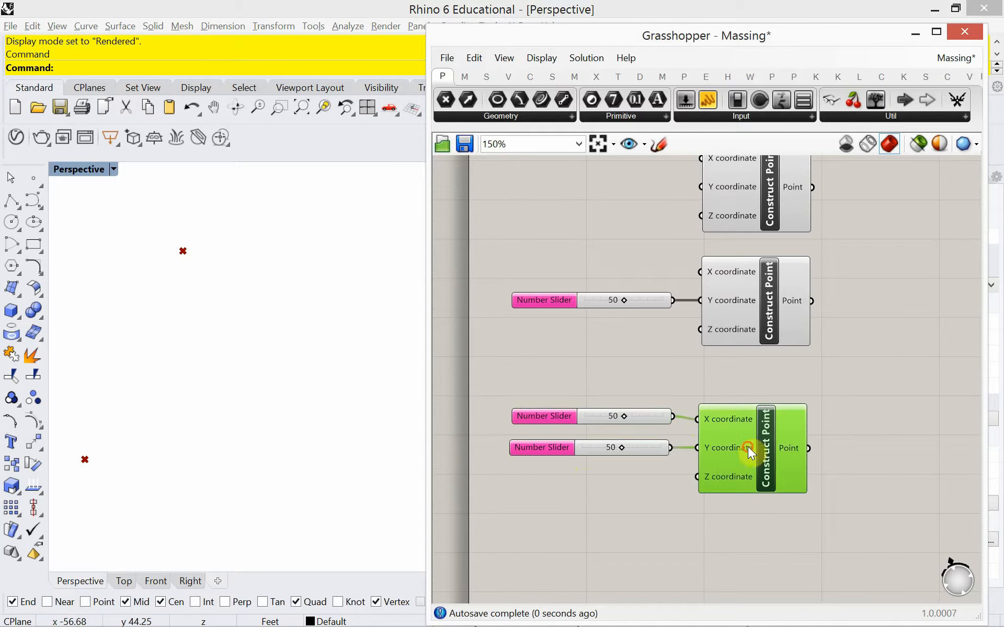
# Step: Examine the arrangement of the three points in the Rhino viewport and highlight the one from the first Construct Point
pyautogui.scroll(-4, 265, 456)
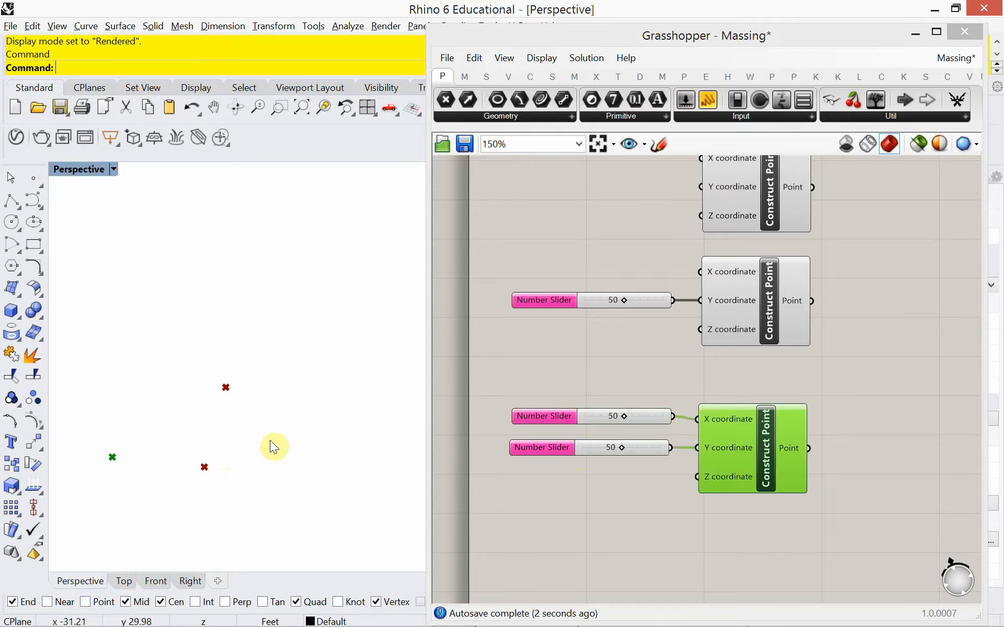
pyautogui.keyDown('shift'); pyautogui.moveTo(227, 442); pyautogui.dragTo(236, 430, button='right'); pyautogui.keyUp('shift')
pyautogui.scroll(5, 180, 448)
pyautogui.moveTo(553, 369); pyautogui.dragTo(542, 414, button='right')
pyautogui.click(724, 249)
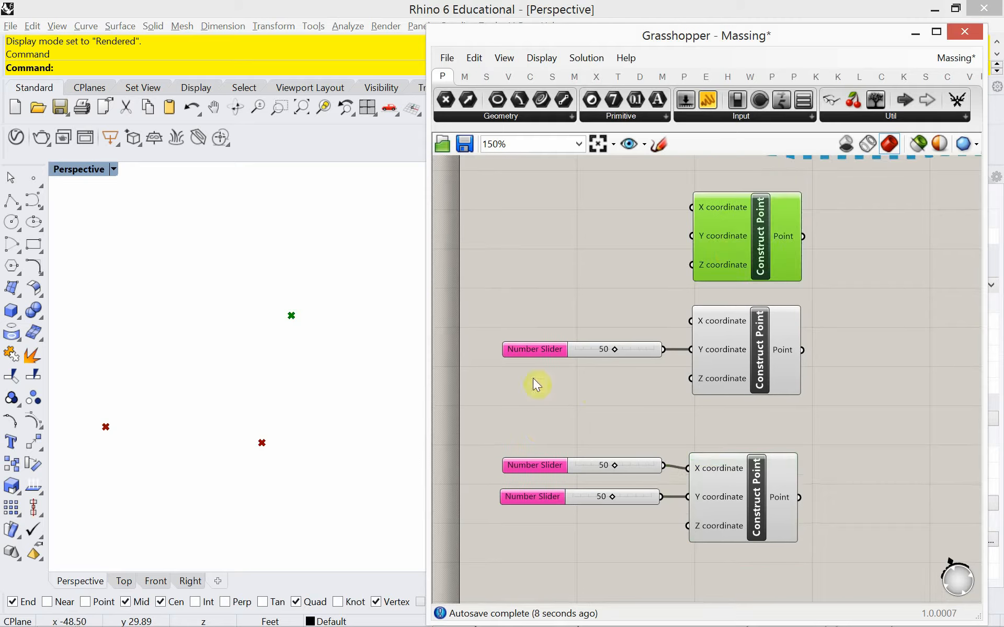
# Step: Switch the Rhino Perspective viewport to Wireframe display mode
pyautogui.moveTo(176, 457); pyautogui.dragTo(237, 409, button='right')
pyautogui.scroll(5, 243, 407)
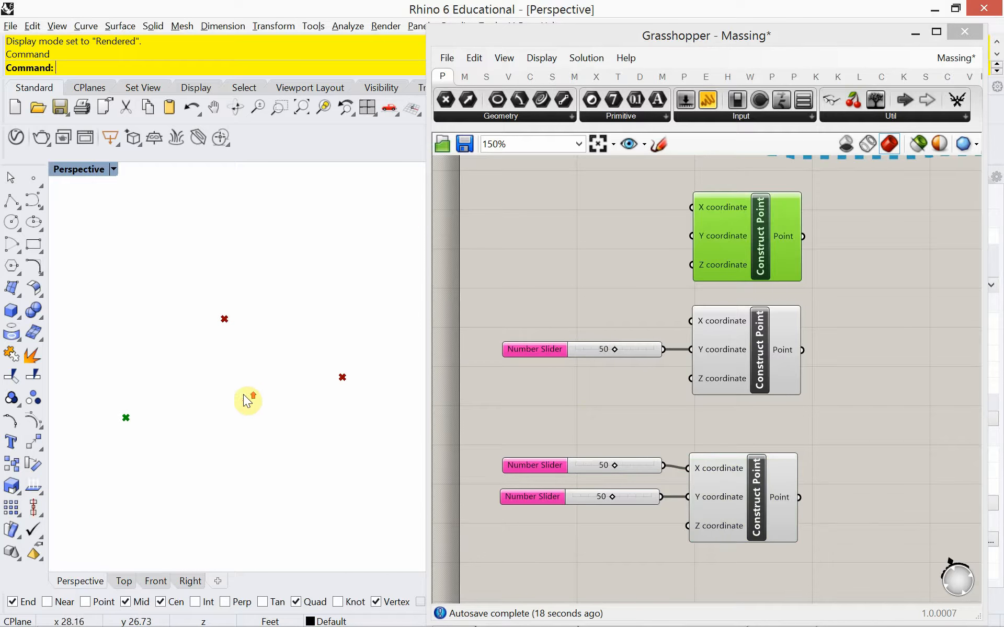
pyautogui.click(113, 169)
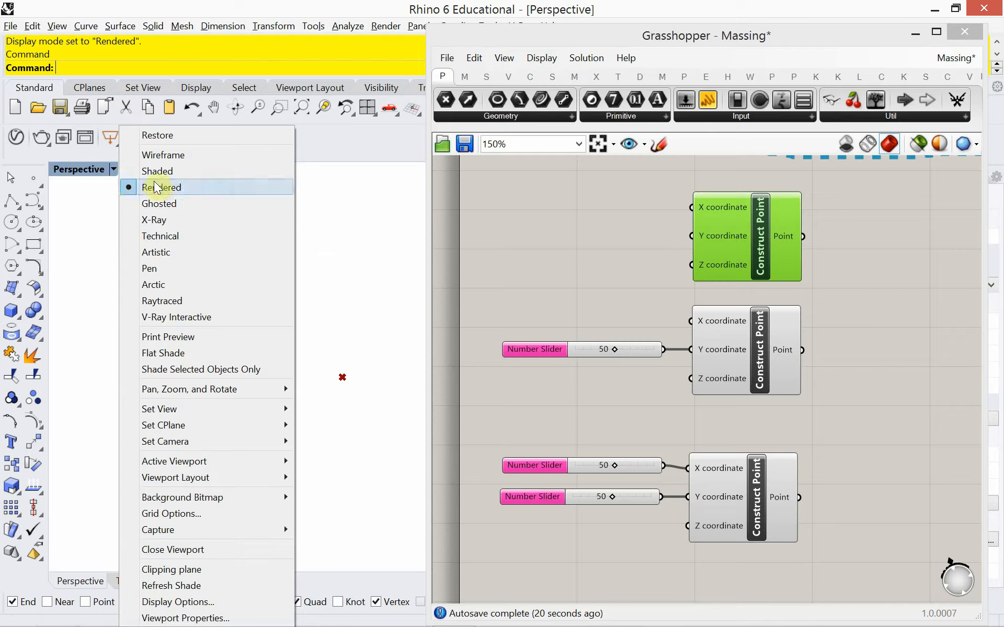
pyautogui.click(157, 155)
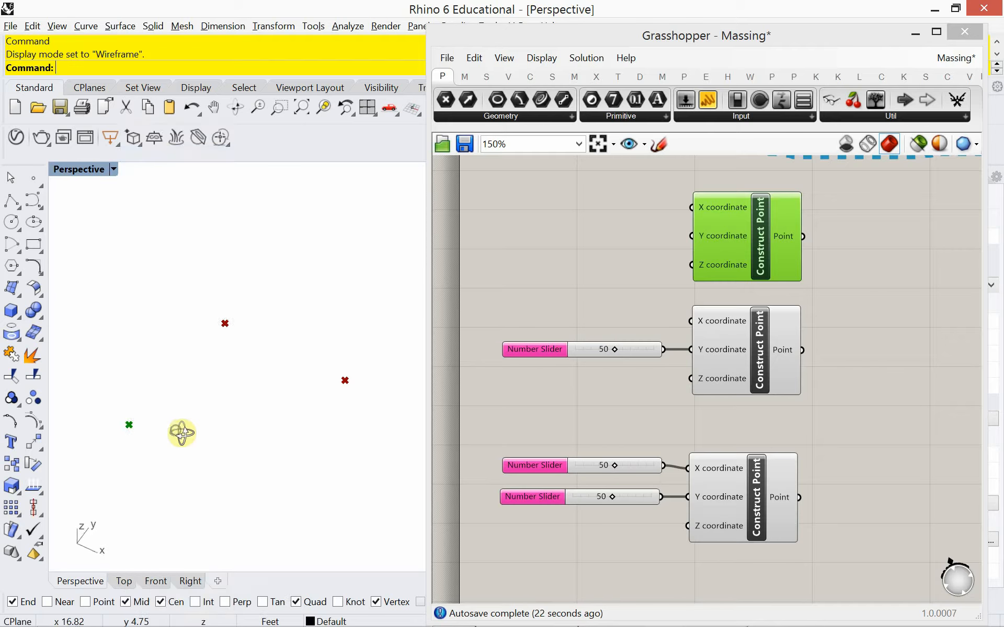
pyautogui.keyDown('shift'); pyautogui.moveTo(164, 484); pyautogui.dragTo(150, 464, button='right'); pyautogui.keyUp('shift')
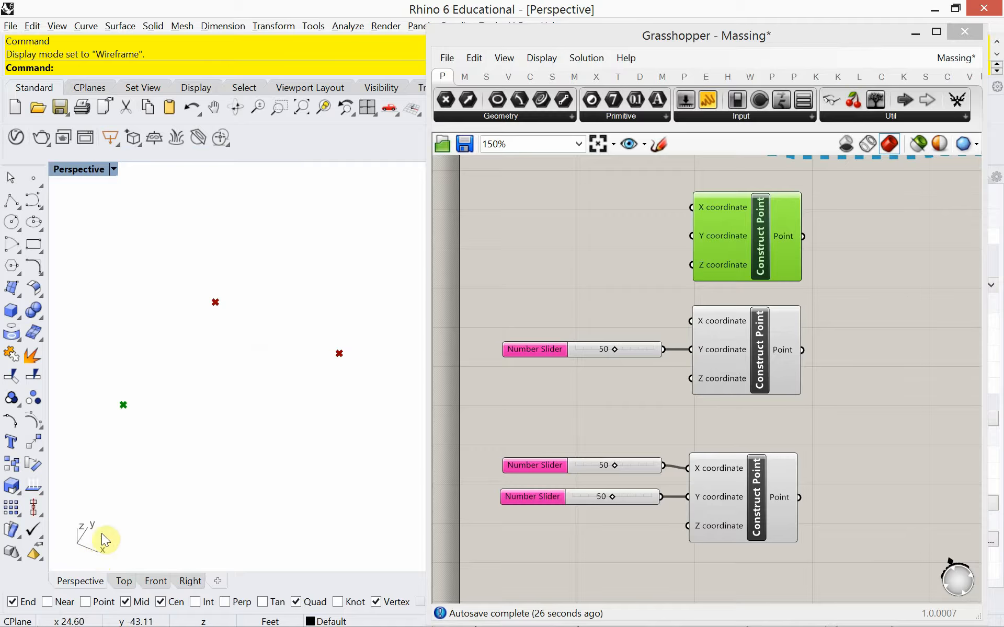
pyautogui.moveTo(99, 536); pyautogui.dragTo(269, 358, button='right')
# Step: Select the three Construct Point components one after another to identify their points in the Rhino viewport
pyautogui.click(746, 227)
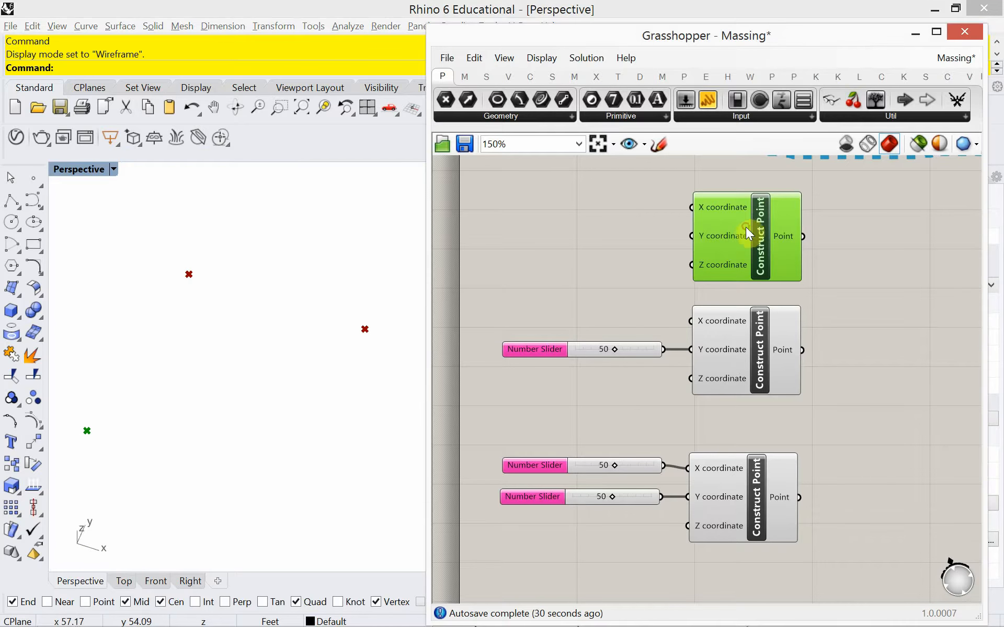
pyautogui.click(761, 337)
pyautogui.click(738, 489)
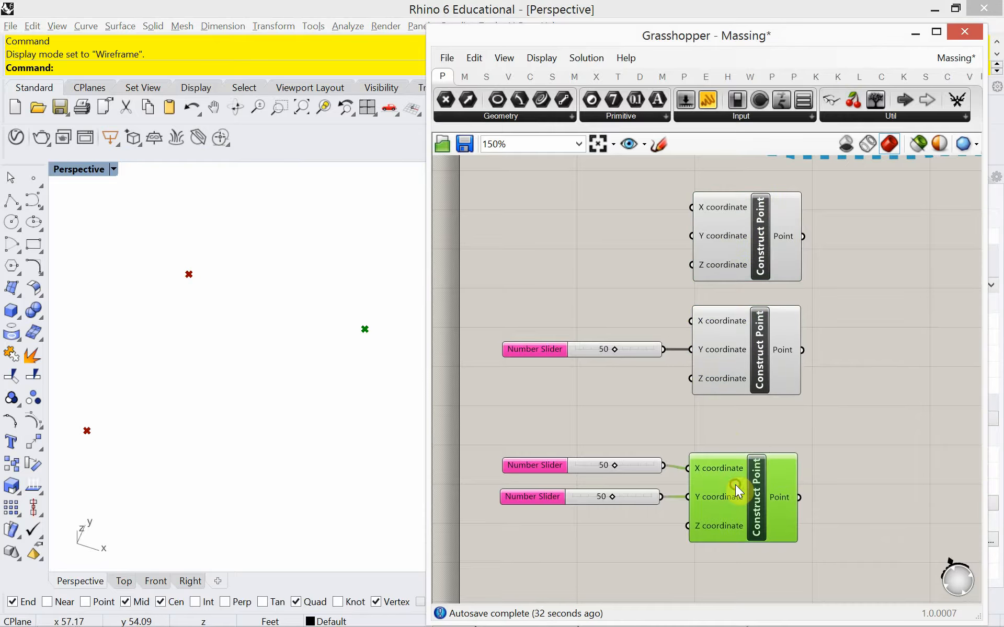
# Step: Copy the third Construct Point together with its X and Y coordinate sliders and place the copy below it
pyautogui.moveTo(680, 500); pyautogui.dragTo(639, 459, button='right')
pyautogui.scroll(-2, 675, 417)
pyautogui.moveTo(710, 513); pyautogui.dragTo(536, 413)
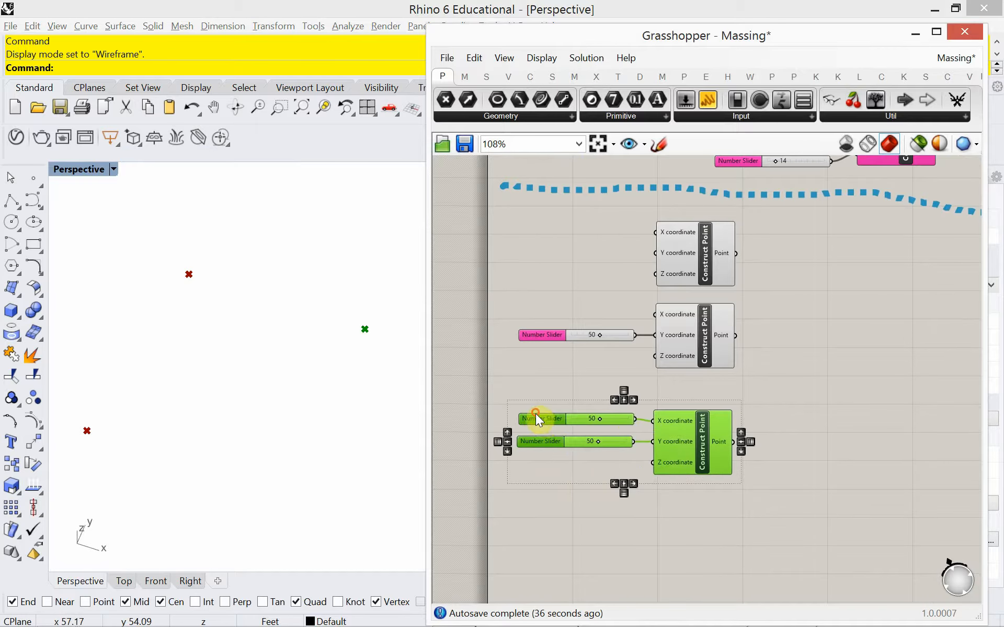
pyautogui.hotkey('ctrl', 'c')
pyautogui.hotkey('ctrl', 'v')
pyautogui.moveTo(670, 448); pyautogui.dragTo(670, 539)
pyautogui.scroll(3, 566, 518)
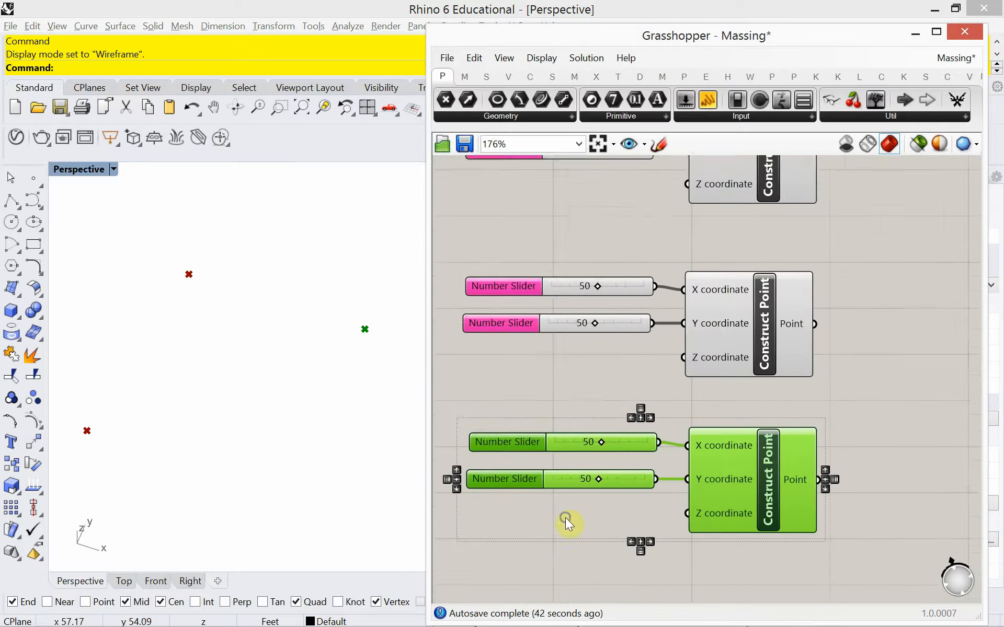
pyautogui.click(569, 499)
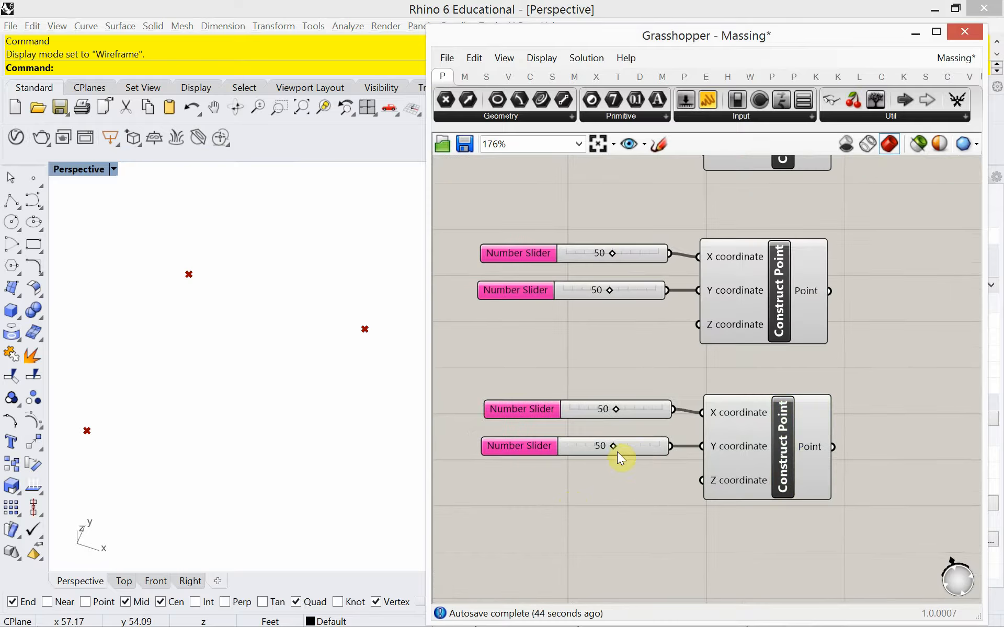
# Step: Set the fourth Construct Point's Y coordinate slider to 0
pyautogui.click(717, 472)
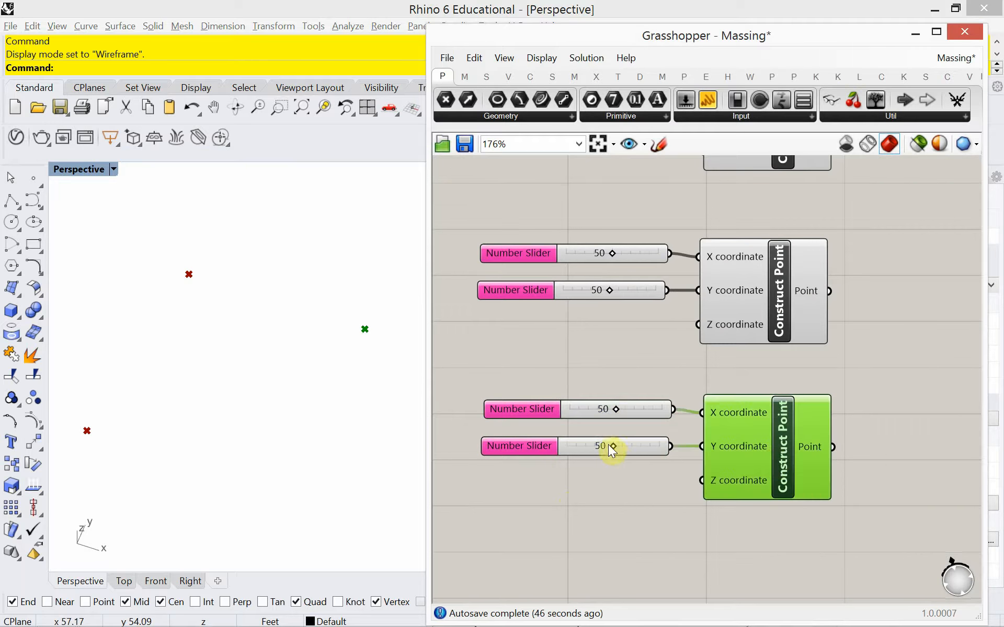
pyautogui.moveTo(611, 445); pyautogui.dragTo(560, 455)
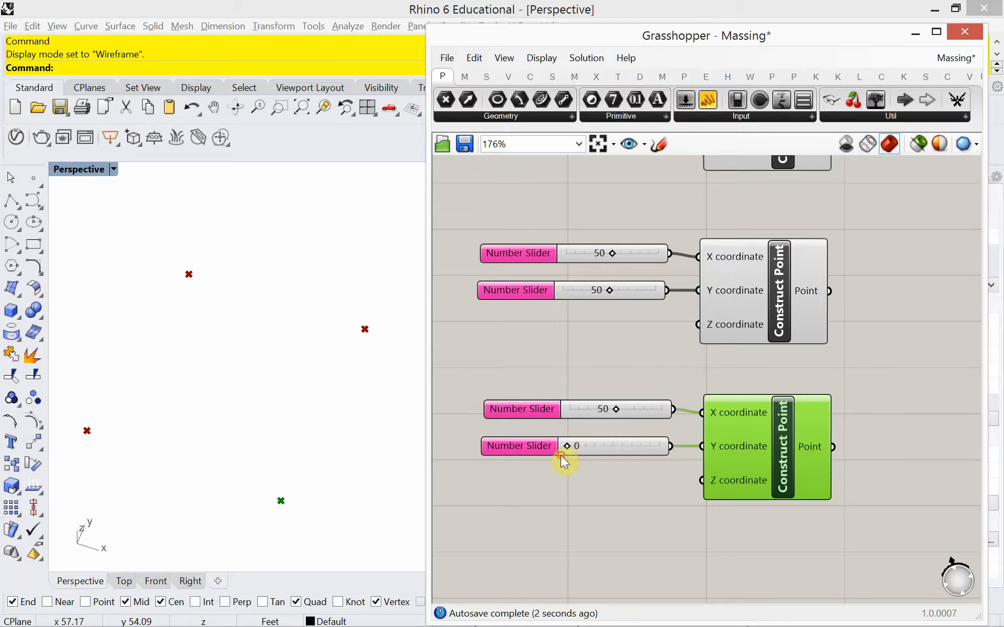
pyautogui.moveTo(307, 494); pyautogui.dragTo(301, 477, button='right')
pyautogui.moveTo(611, 340); pyautogui.dragTo(567, 436, button='right')
pyautogui.scroll(-3, 600, 405)
pyautogui.moveTo(317, 446)
pyautogui.mouseDown(button='right')
pyautogui.moveTo(335, 431)
pyautogui.moveTo(321, 453)
pyautogui.mouseUp(button='right')
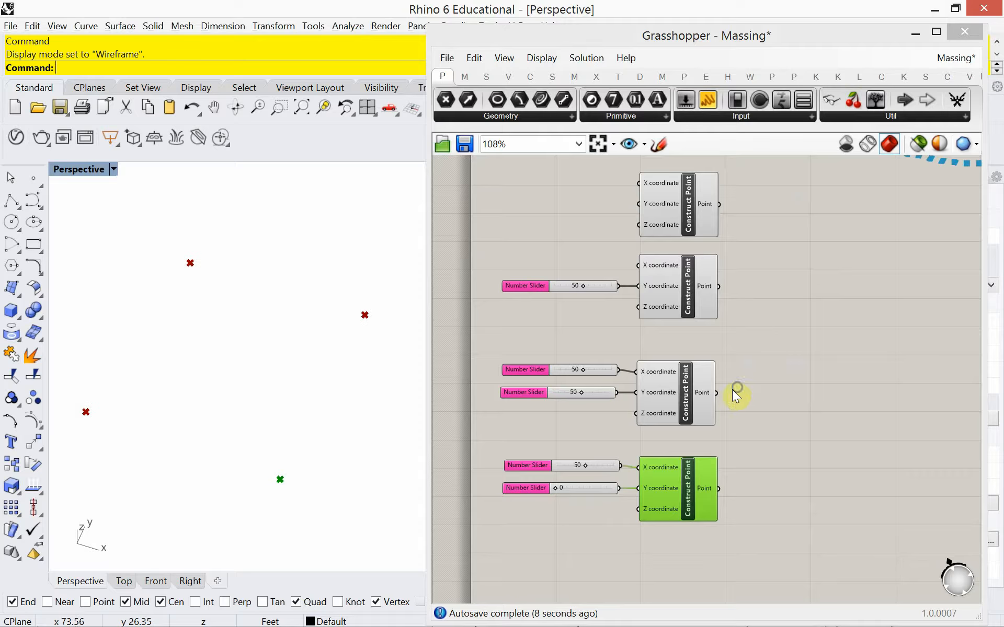
# Step: Add a PolyLine component to the canvas beside the Construct Point components, on their output side
pyautogui.scroll(-2, 710, 395)
pyautogui.doubleClick(818, 365)
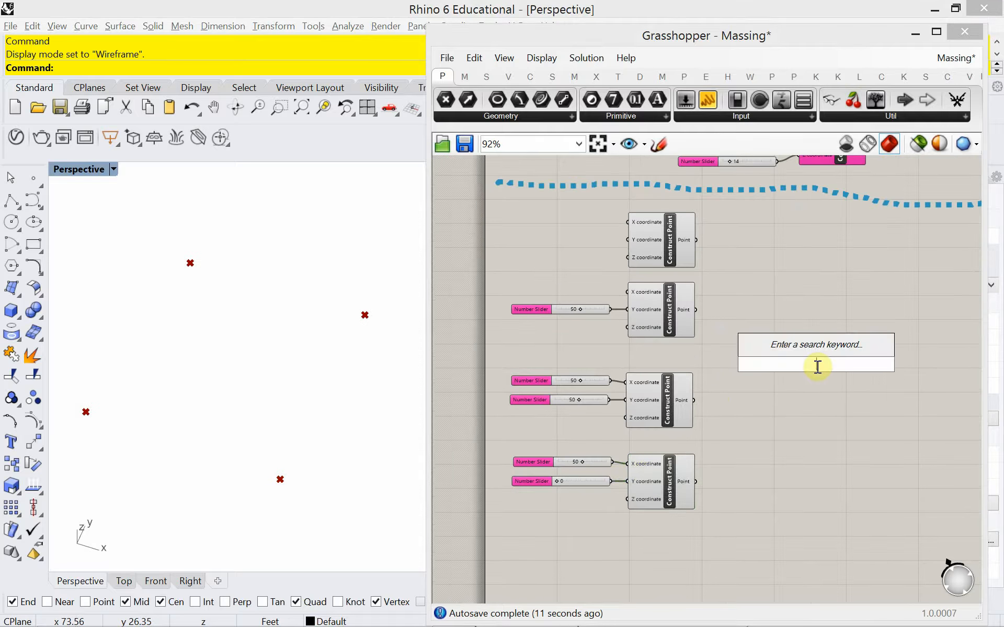
pyautogui.write('poly')
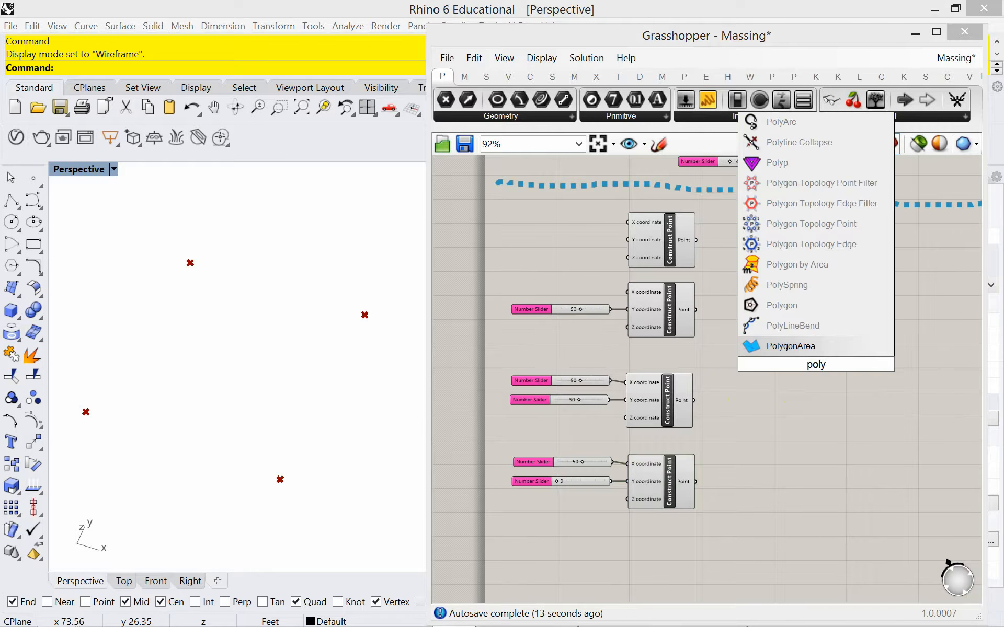
pyautogui.write('line')
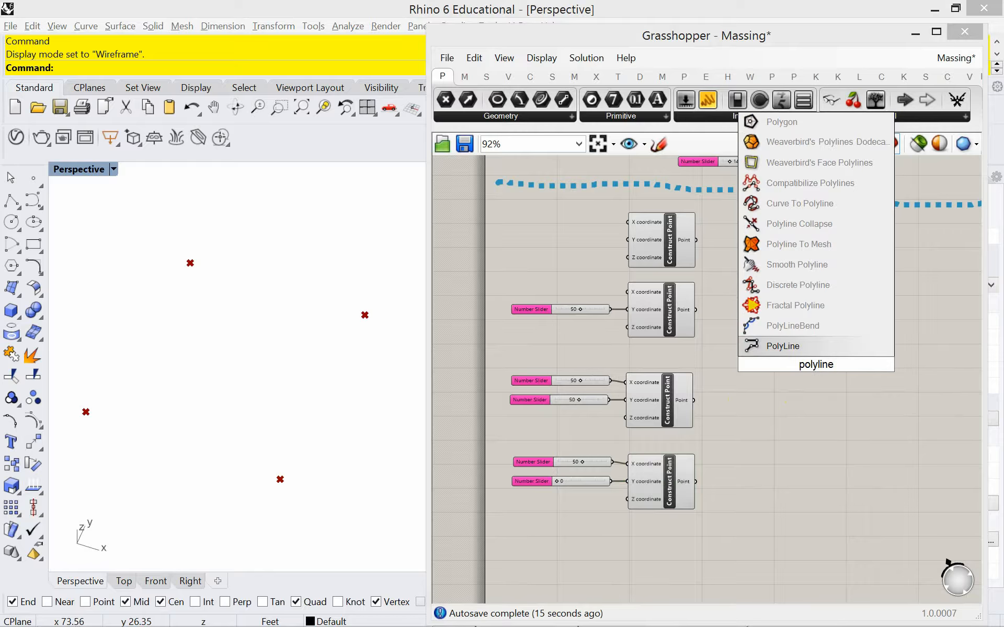
pyautogui.click(812, 348)
pyautogui.moveTo(797, 369); pyautogui.dragTo(775, 342)
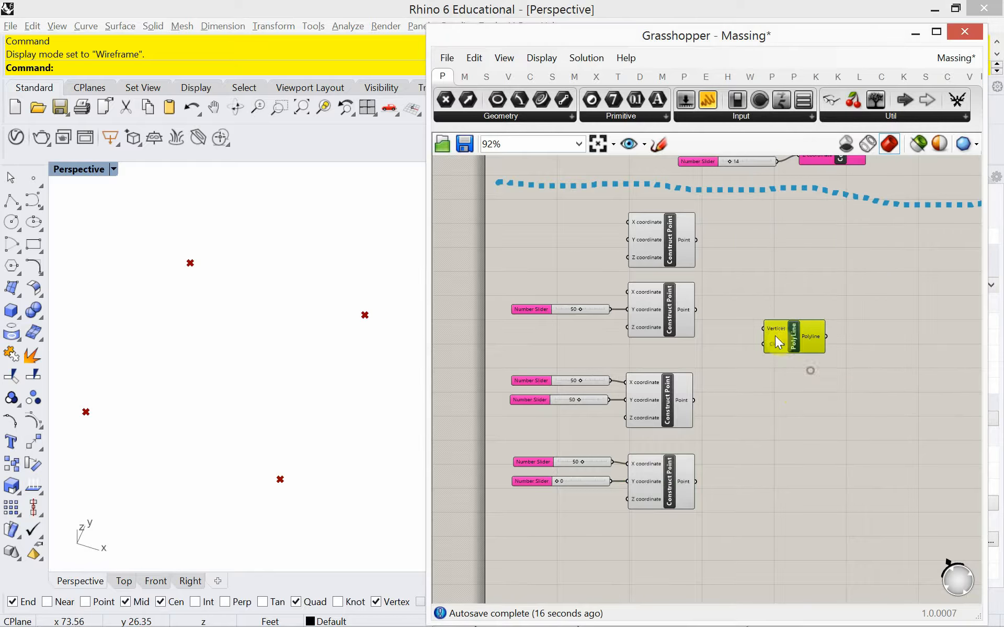
# Step: Connect all four Construct Point outputs, in order from first to fourth, to the PolyLine's Vertices input
pyautogui.moveTo(696, 240); pyautogui.dragTo(759, 329)
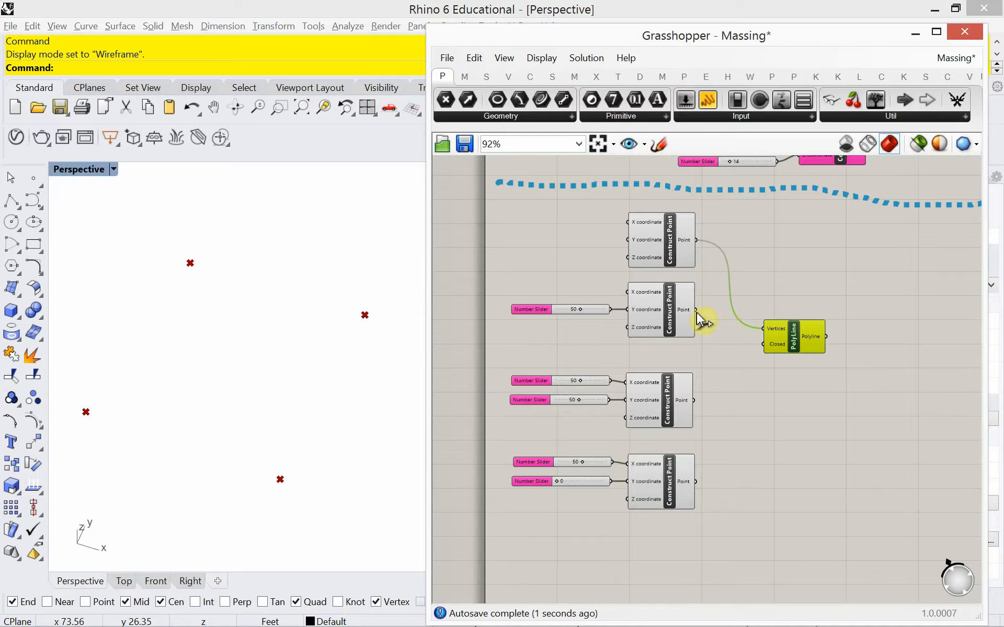
pyautogui.keyDown('shift'); pyautogui.moveTo(697, 311); pyautogui.dragTo(765, 328); pyautogui.keyUp('shift')
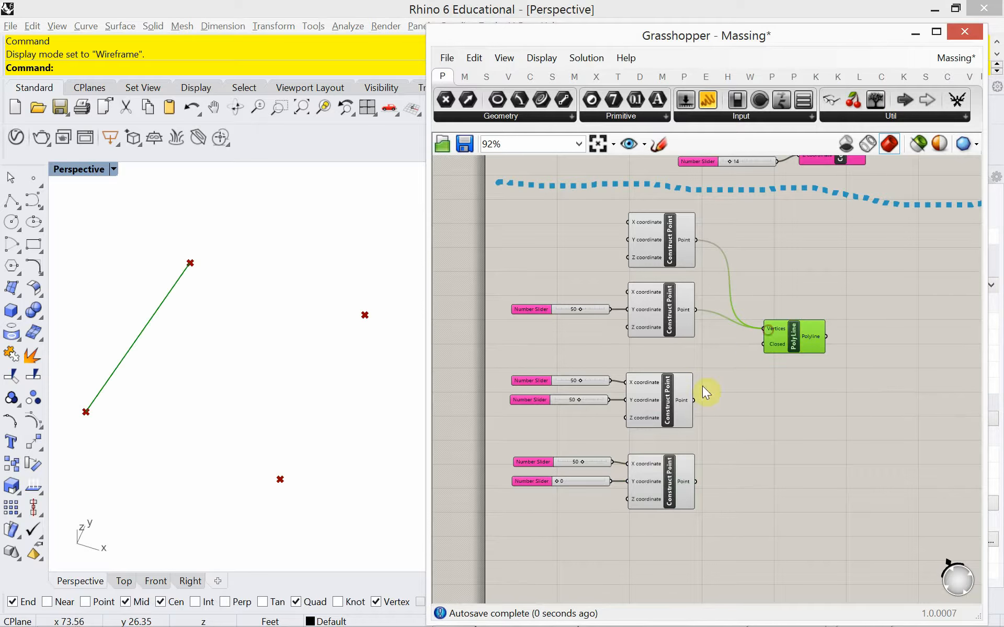
pyautogui.keyDown('shift'); pyautogui.moveTo(693, 400); pyautogui.dragTo(763, 329); pyautogui.keyUp('shift')
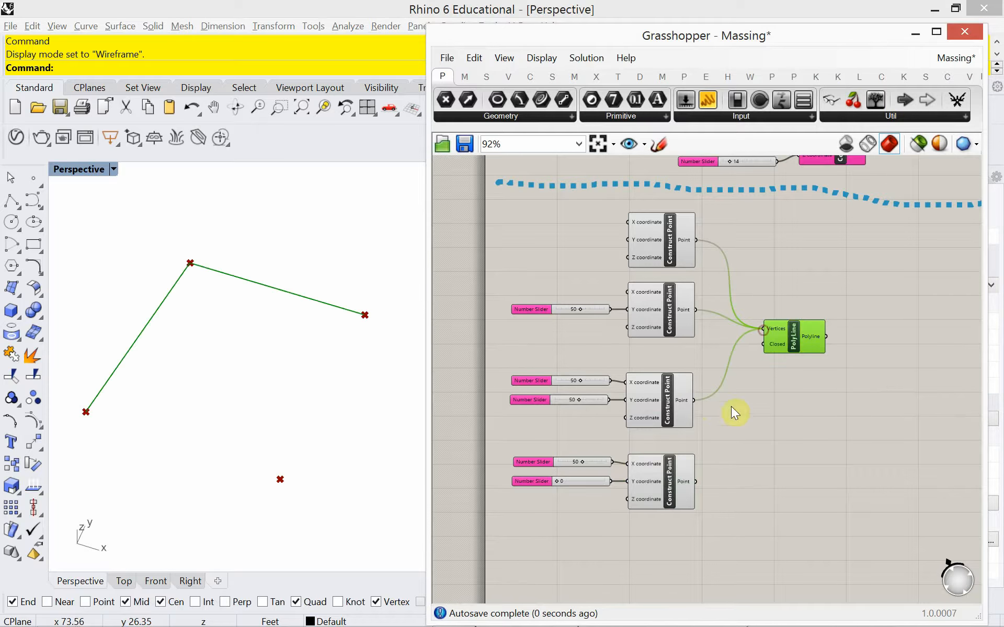
pyautogui.keyDown('shift'); pyautogui.moveTo(694, 489); pyautogui.dragTo(763, 328); pyautogui.keyUp('shift')
pyautogui.moveTo(283, 520); pyautogui.dragTo(247, 466, button='right')
pyautogui.scroll(3, 255, 440)
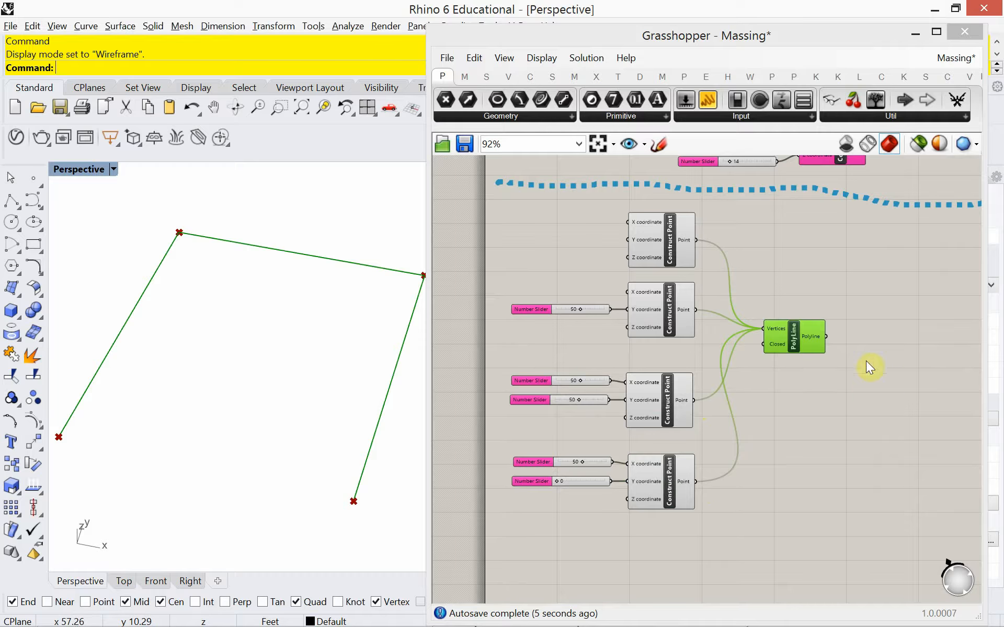
# Step: Move the PolyLine component farther from the points and add a Boolean Toggle below it
pyautogui.moveTo(786, 343); pyautogui.dragTo(824, 322)
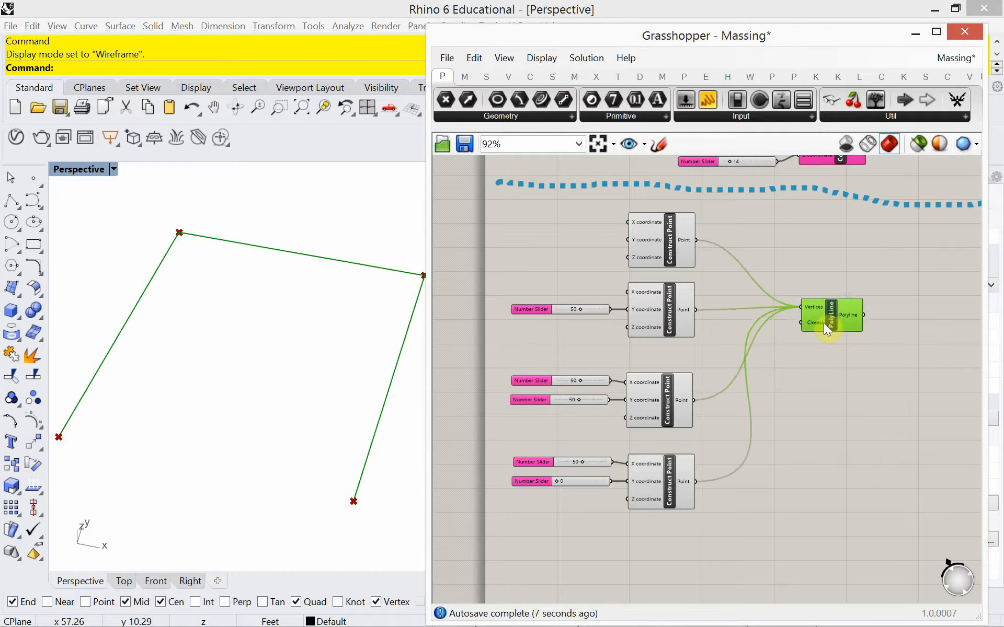
pyautogui.scroll(3, 812, 329)
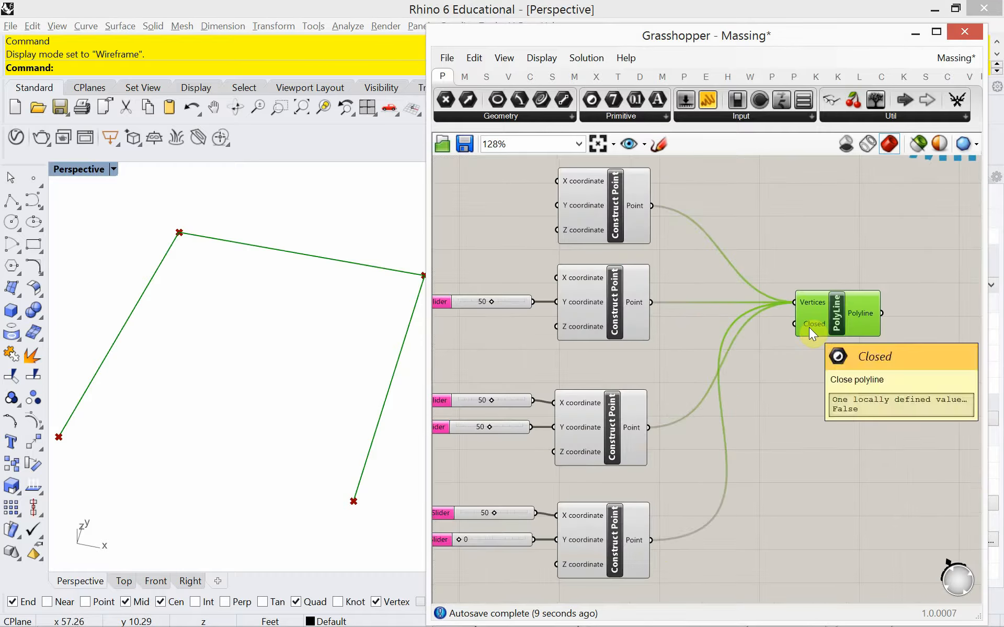
pyautogui.moveTo(824, 326); pyautogui.dragTo(852, 326)
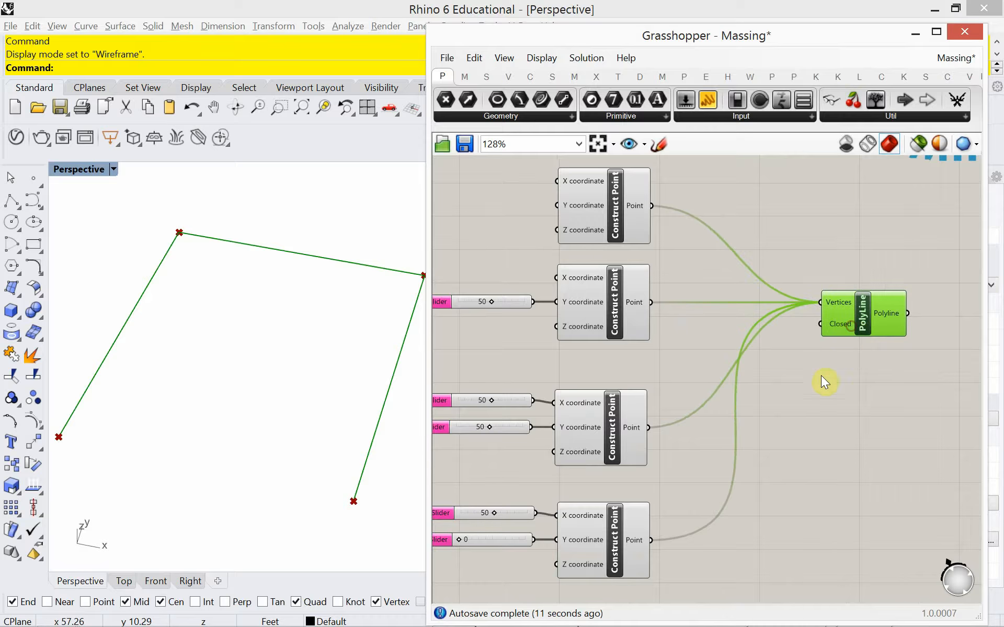
pyautogui.doubleClick(810, 393)
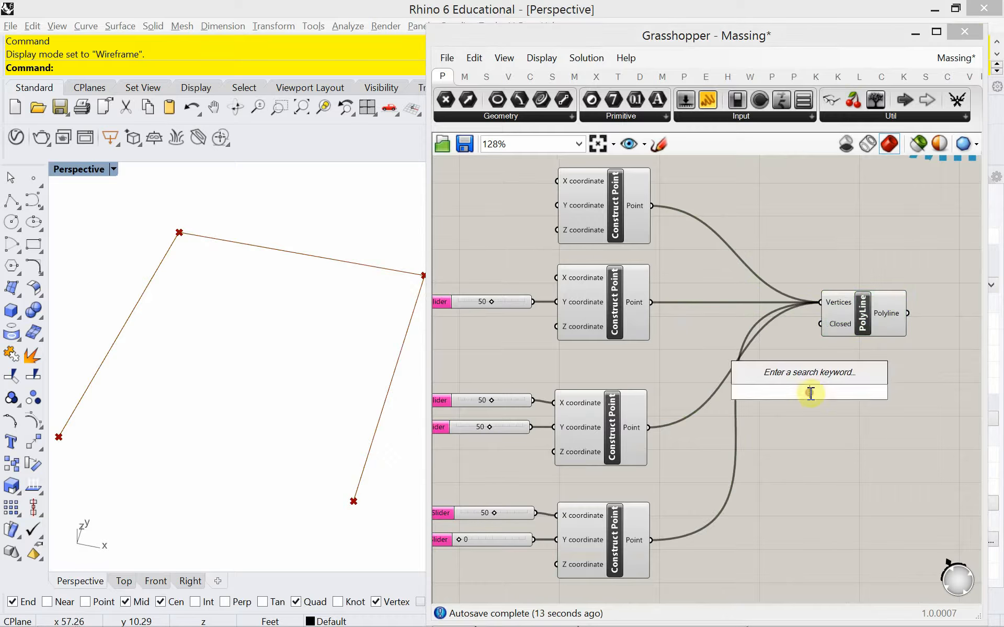
pyautogui.write('boo')
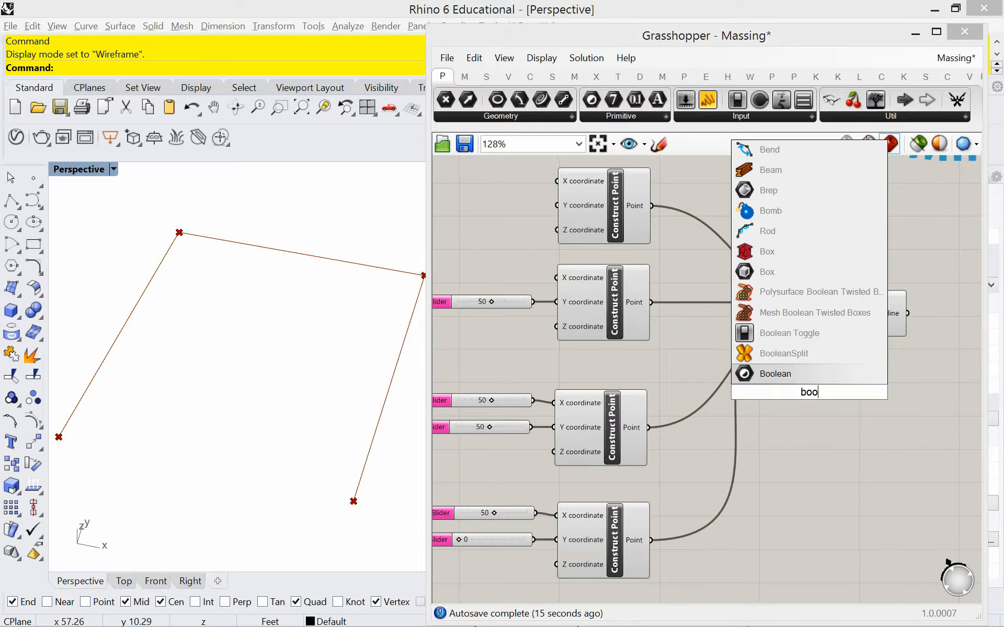
pyautogui.click(812, 338)
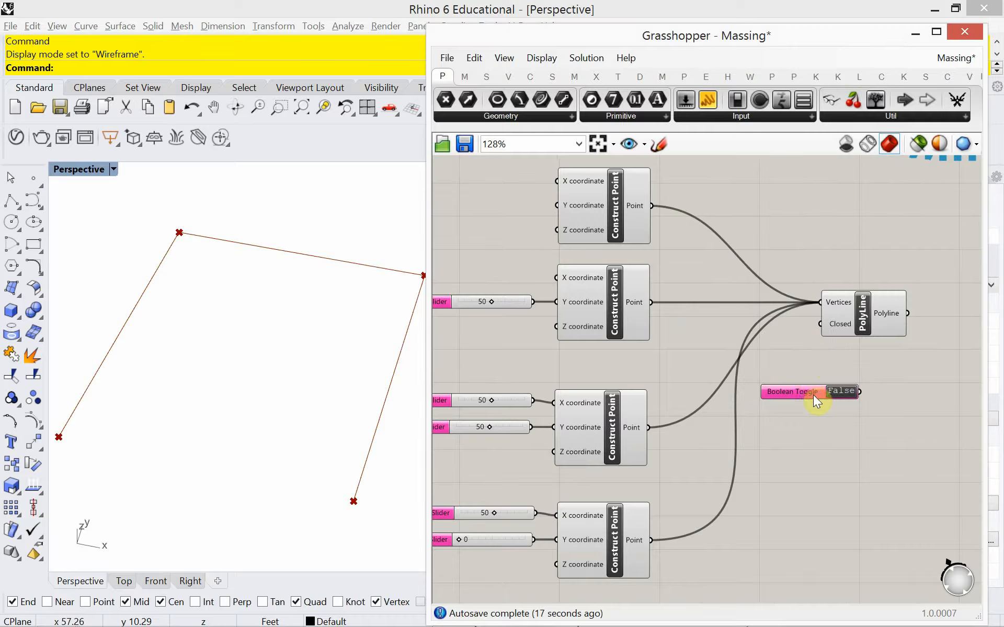
pyautogui.moveTo(814, 394); pyautogui.dragTo(796, 426)
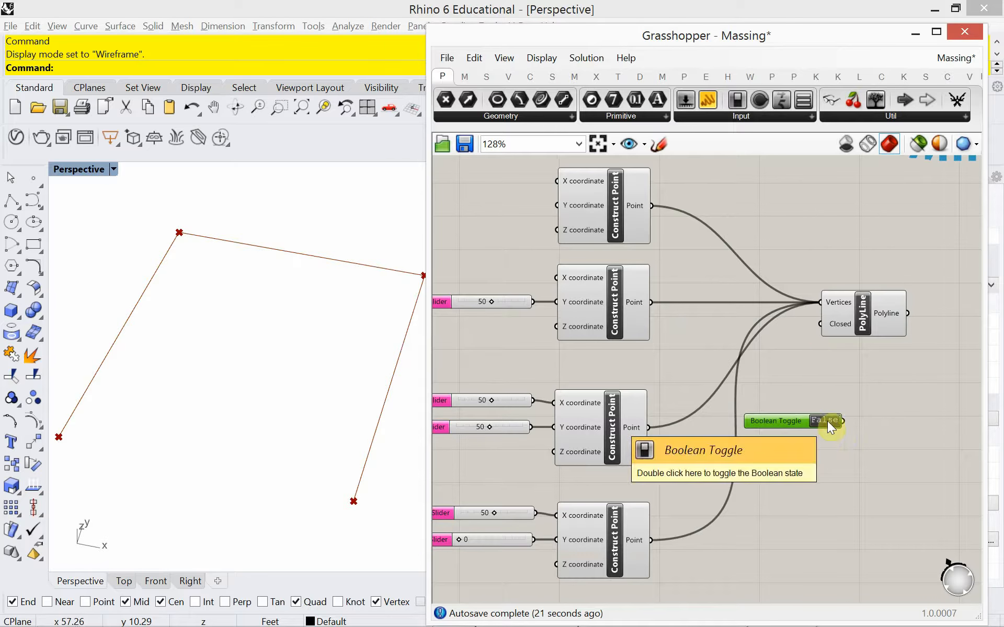
# Step: Connect the Boolean Toggle to the PolyLine's Closed input and set the toggle to True
pyautogui.moveTo(842, 422); pyautogui.dragTo(820, 324)
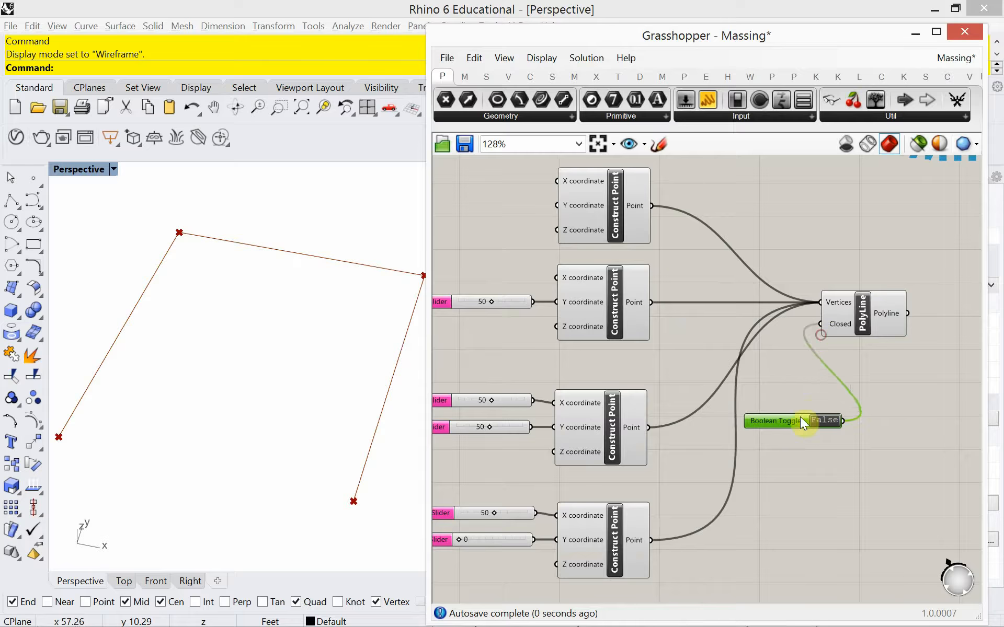
pyautogui.moveTo(800, 416); pyautogui.dragTo(804, 388)
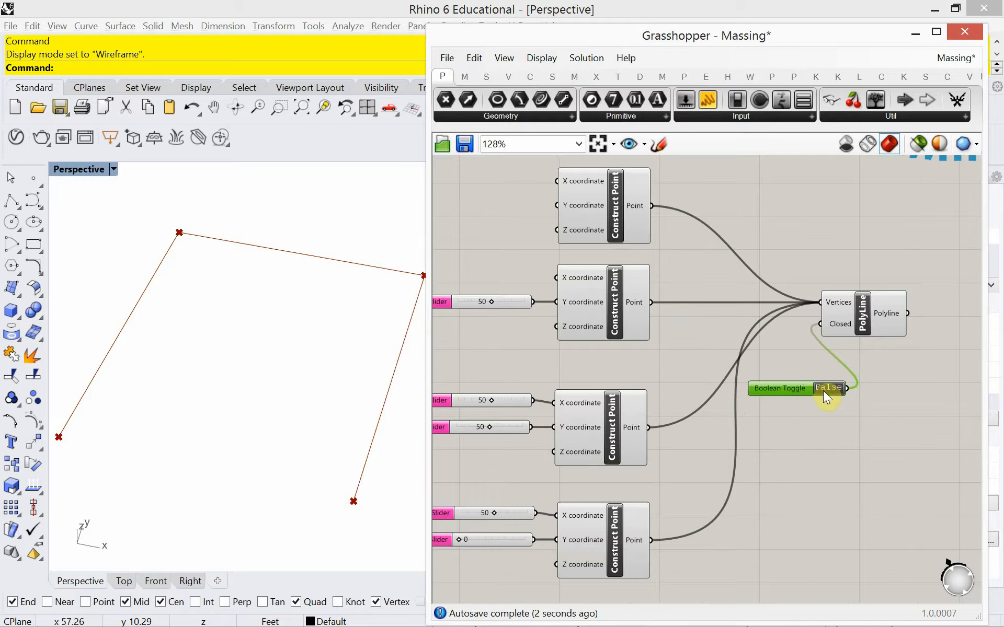
pyautogui.doubleClick(823, 390)
pyautogui.moveTo(266, 487); pyautogui.dragTo(246, 456, button='right')
pyautogui.scroll(-3, 657, 387)
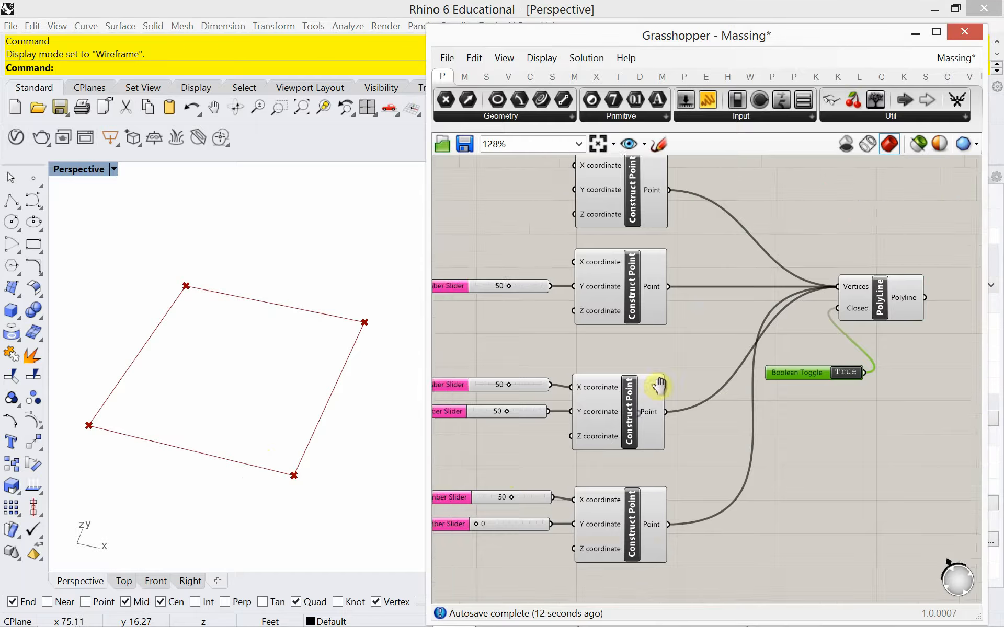
# Step: Move all the point, slider, PolyLine and toggle components down together to leave space below the blue divider
pyautogui.scroll(-3, 748, 406)
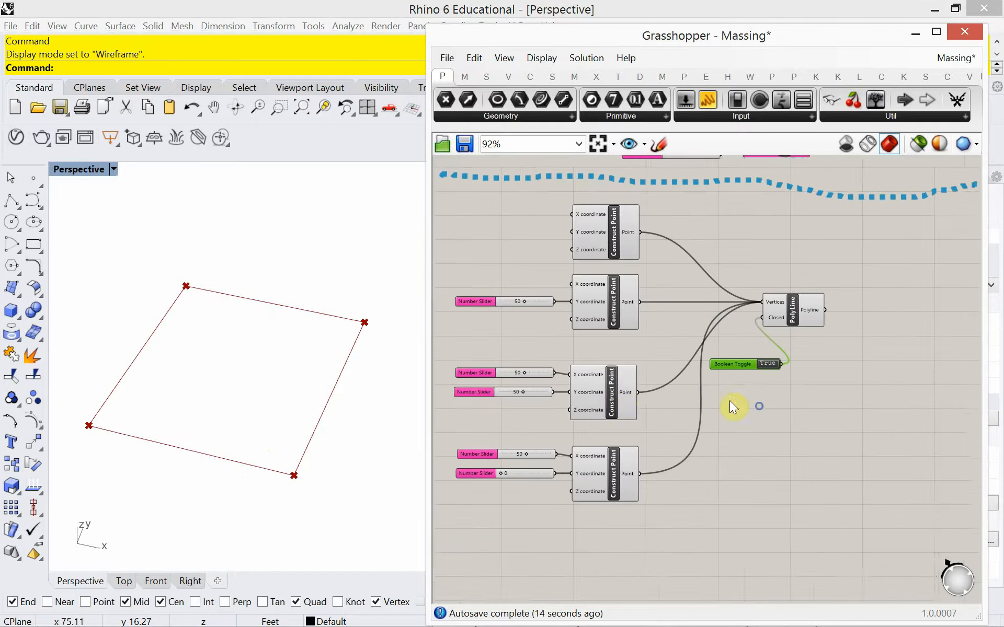
pyautogui.moveTo(785, 491); pyautogui.dragTo(528, 266)
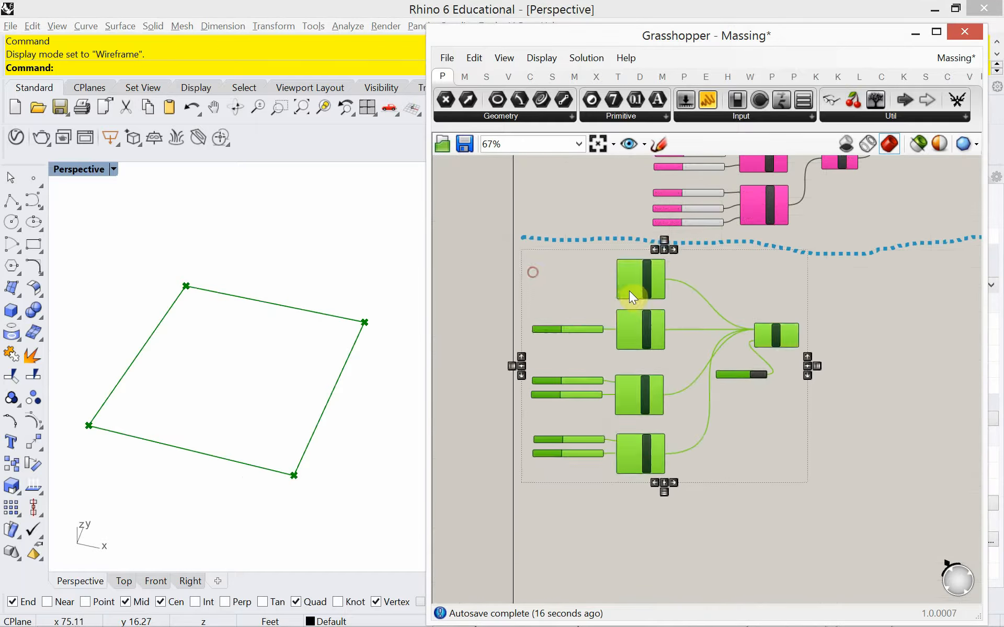
pyautogui.moveTo(634, 291); pyautogui.dragTo(639, 333)
pyautogui.scroll(2, 611, 281)
pyautogui.click(611, 281)
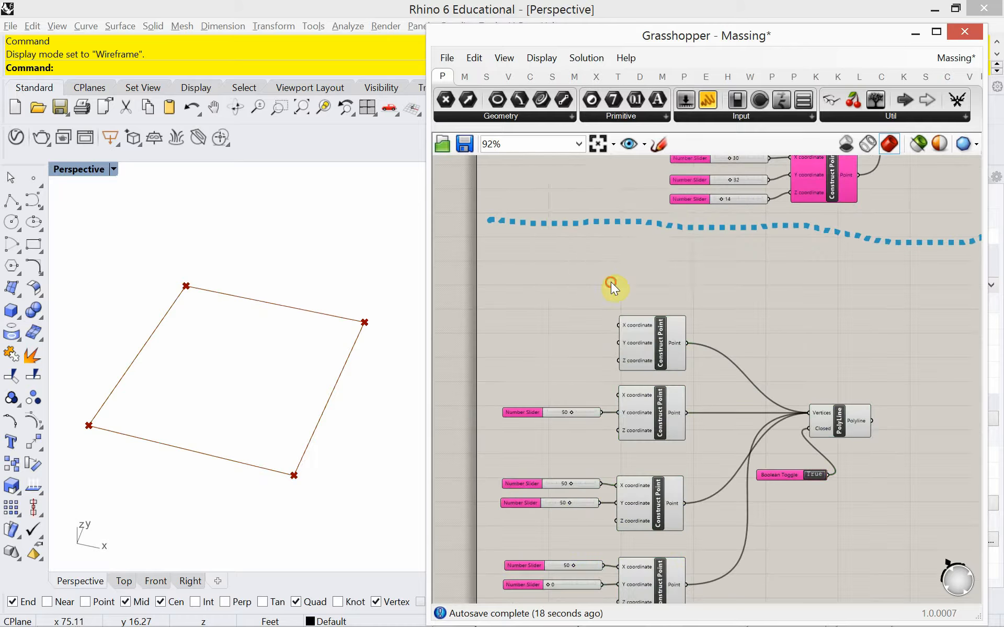
# Step: Add a Scribble label to the canvas between the blue divider and the first Construct Point component
pyautogui.doubleClick(611, 281)
pyautogui.write('sc')
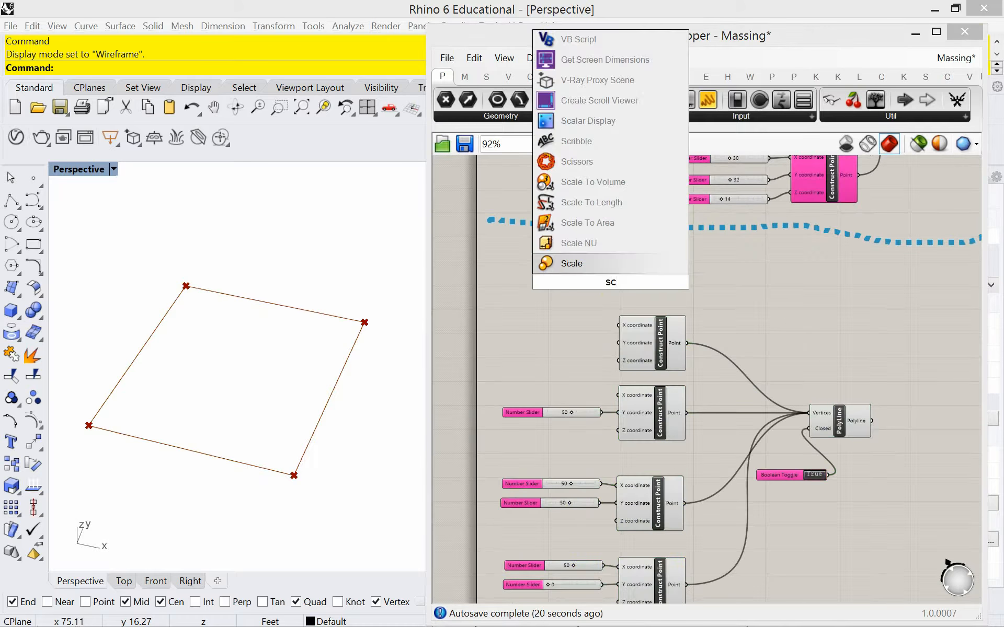
pyautogui.write('ri')
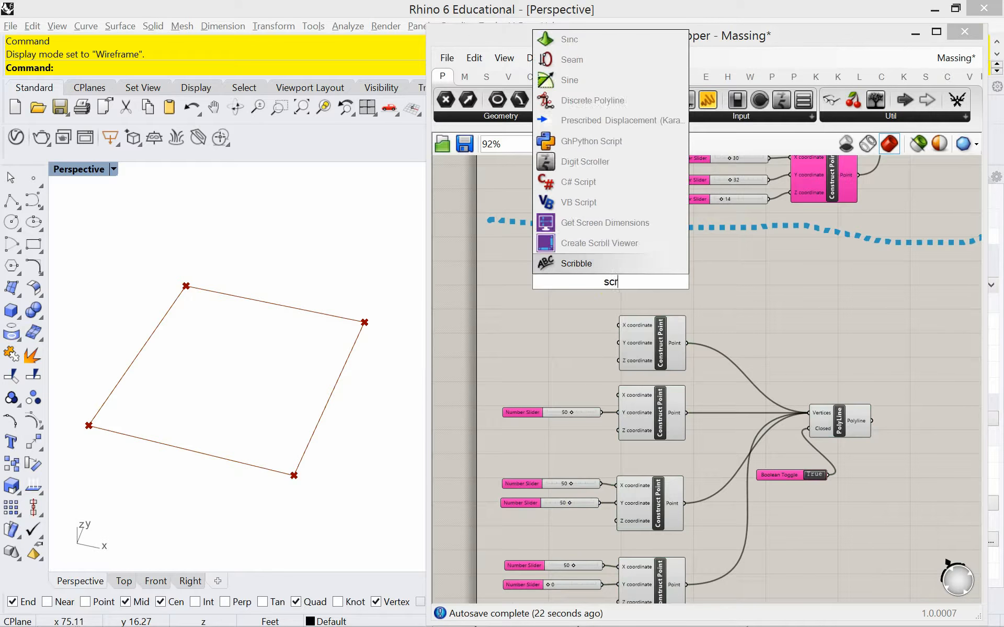
pyautogui.click(607, 271)
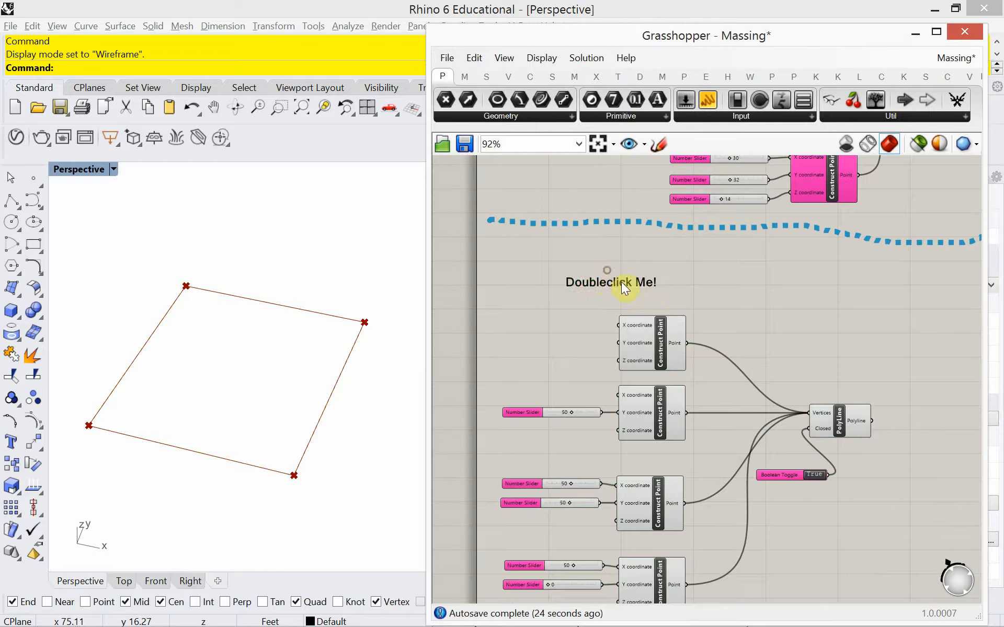
pyautogui.moveTo(622, 281)
pyautogui.mouseDown()
pyautogui.moveTo(655, 281)
pyautogui.moveTo(645, 281)
pyautogui.mouseUp()
# Step: Set the Scribble's text to "Bottom Curve" and move the label slightly higher above the first Construct Point
pyautogui.doubleClick(647, 282)
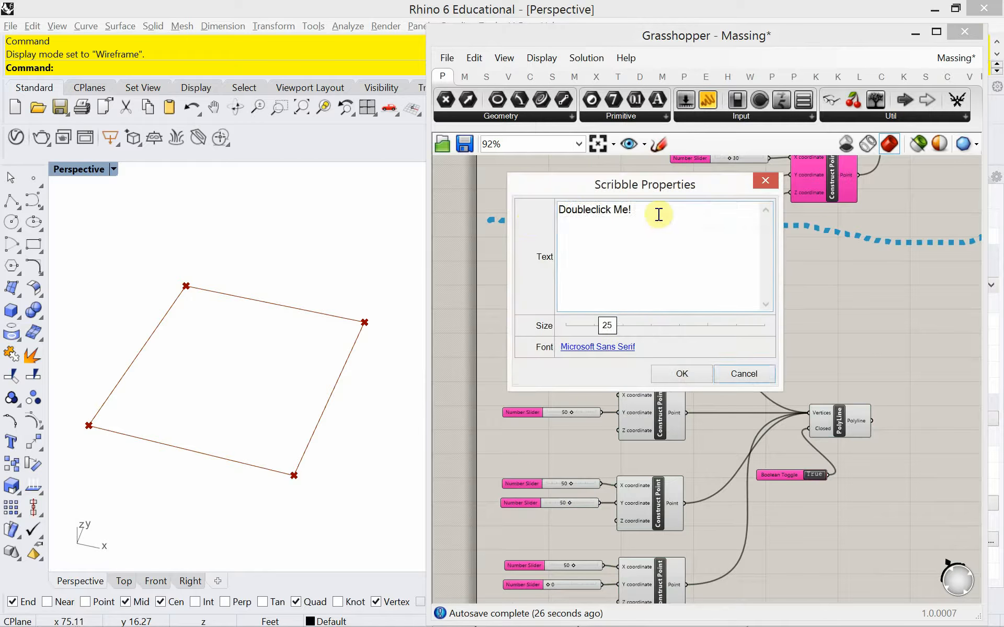
pyautogui.moveTo(634, 212); pyautogui.dragTo(528, 223)
pyautogui.write('Bottom Cu')
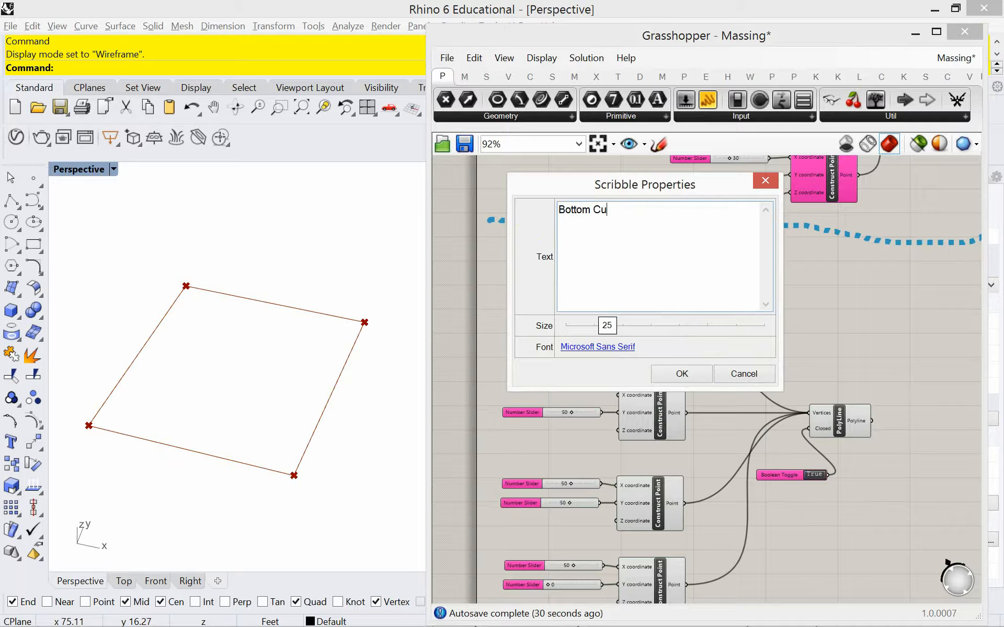
pyautogui.write('rve')
pyautogui.click(685, 374)
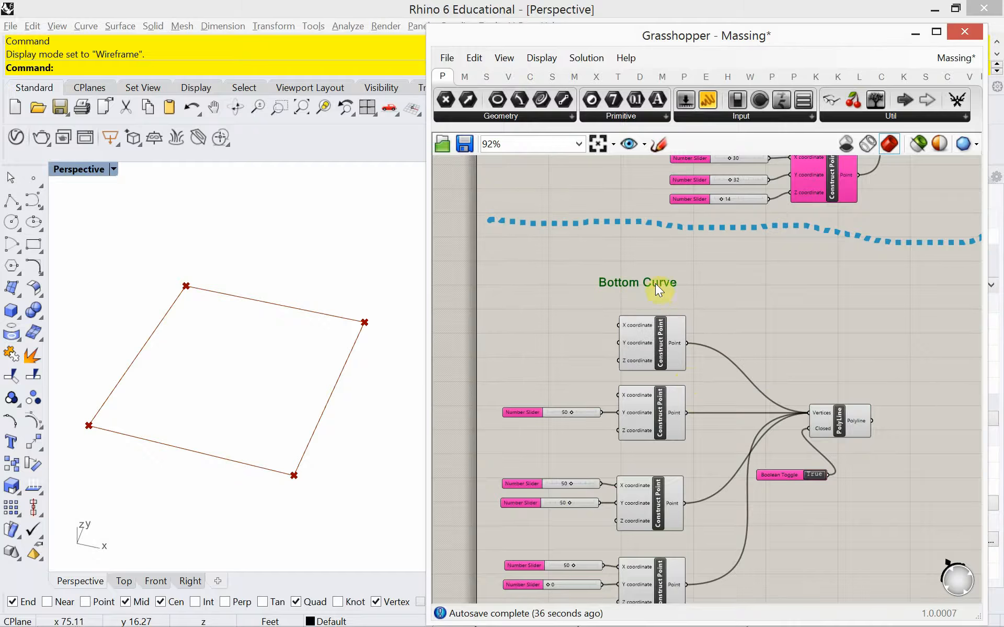
pyautogui.moveTo(661, 284); pyautogui.dragTo(663, 272)
# Step: Shift the Bottom Curve label and all its point, slider, PolyLine and toggle components slightly up together
pyautogui.scroll(-2, 701, 294)
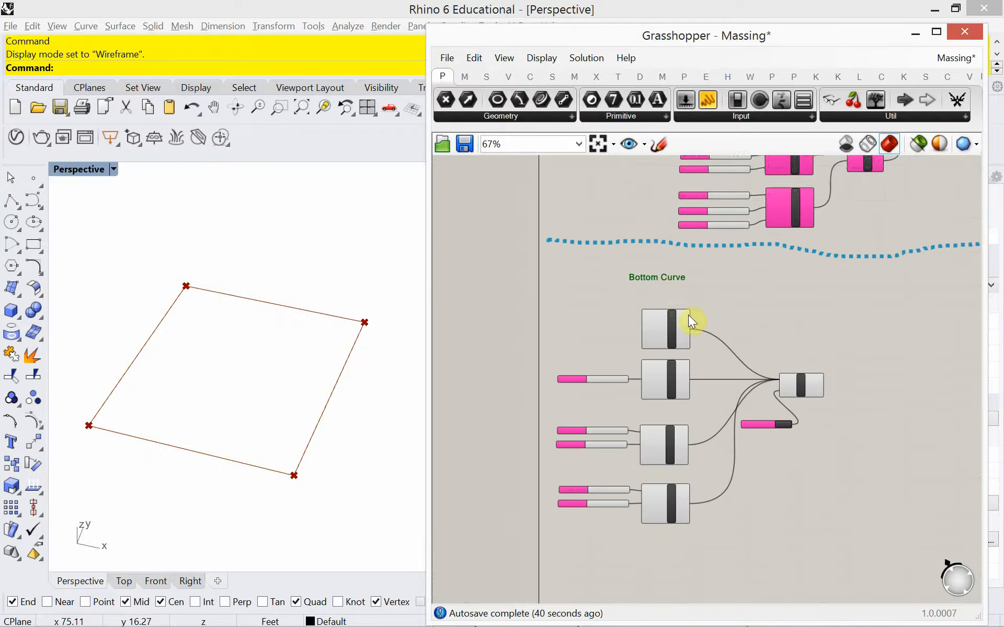
pyautogui.moveTo(688, 315); pyautogui.dragTo(657, 277, button='right')
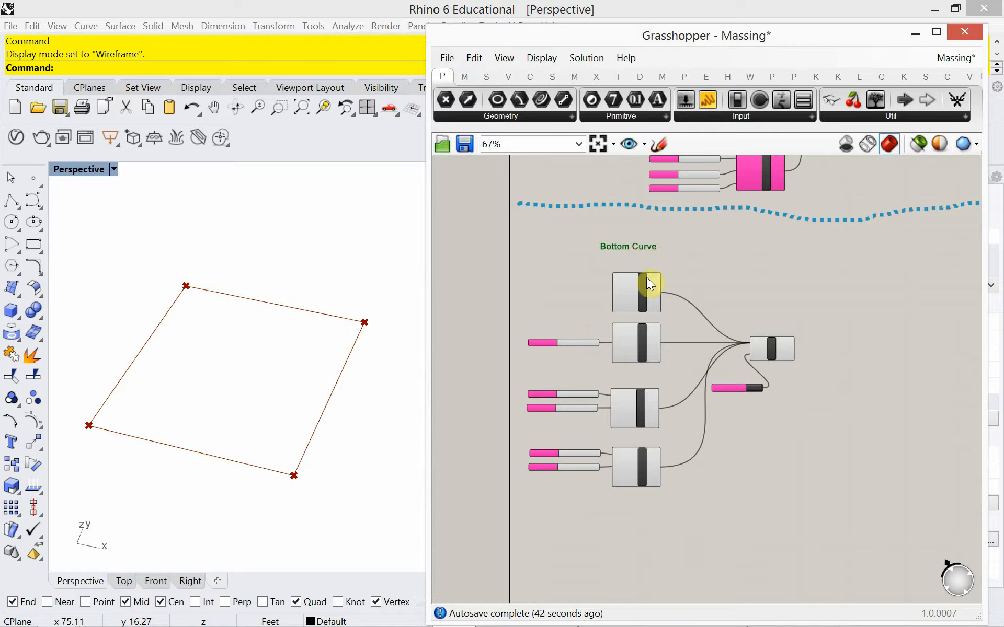
pyautogui.scroll(2, 647, 277)
pyautogui.moveTo(830, 554); pyautogui.dragTo(469, 218)
pyautogui.moveTo(588, 229)
pyautogui.mouseDown()
pyautogui.moveTo(578, 215)
pyautogui.moveTo(583, 227)
pyautogui.mouseUp()
pyautogui.moveTo(850, 557); pyautogui.dragTo(476, 217)
pyautogui.moveTo(613, 292); pyautogui.dragTo(613, 283)
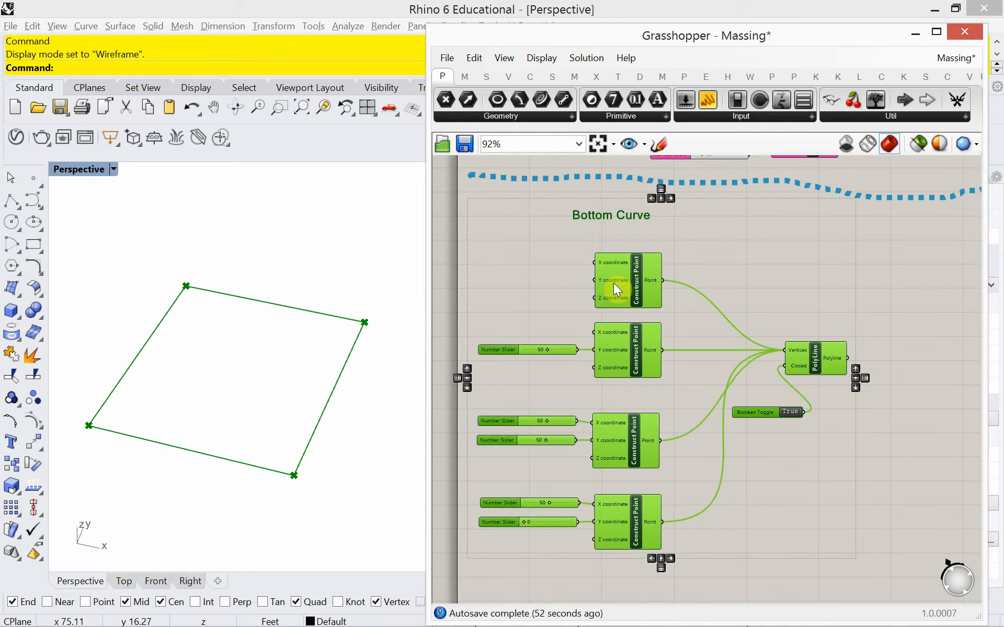
pyautogui.click(566, 302)
# Step: Group the Bottom Curve label with all its components and colour the group teal (R 41, G 220, B 163)
pyautogui.moveTo(758, 455); pyautogui.dragTo(757, 443, button='right')
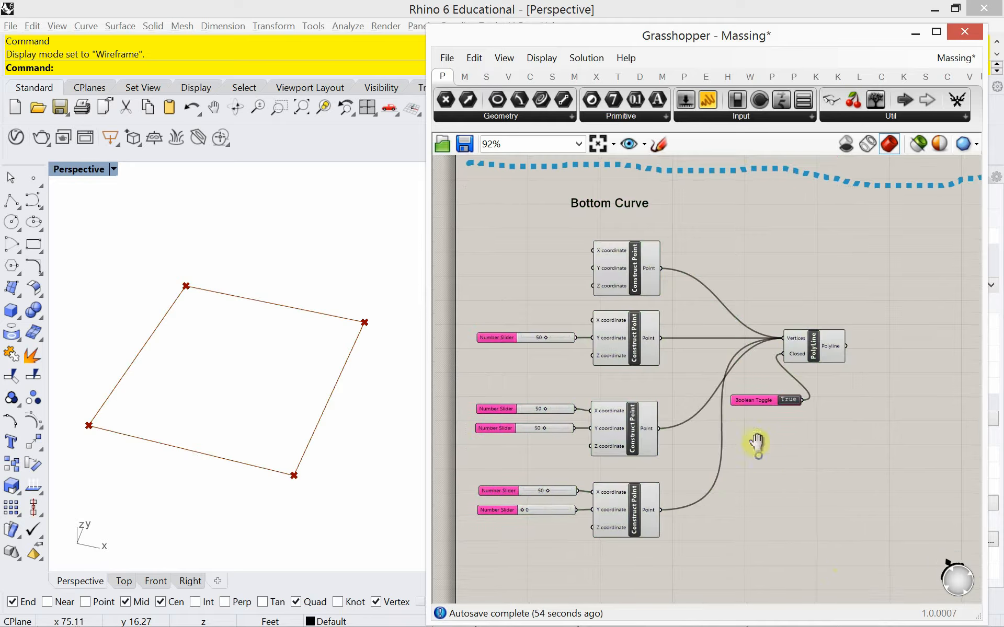
pyautogui.moveTo(839, 554); pyautogui.dragTo(469, 193)
pyautogui.hotkey('ctrl', 'g')
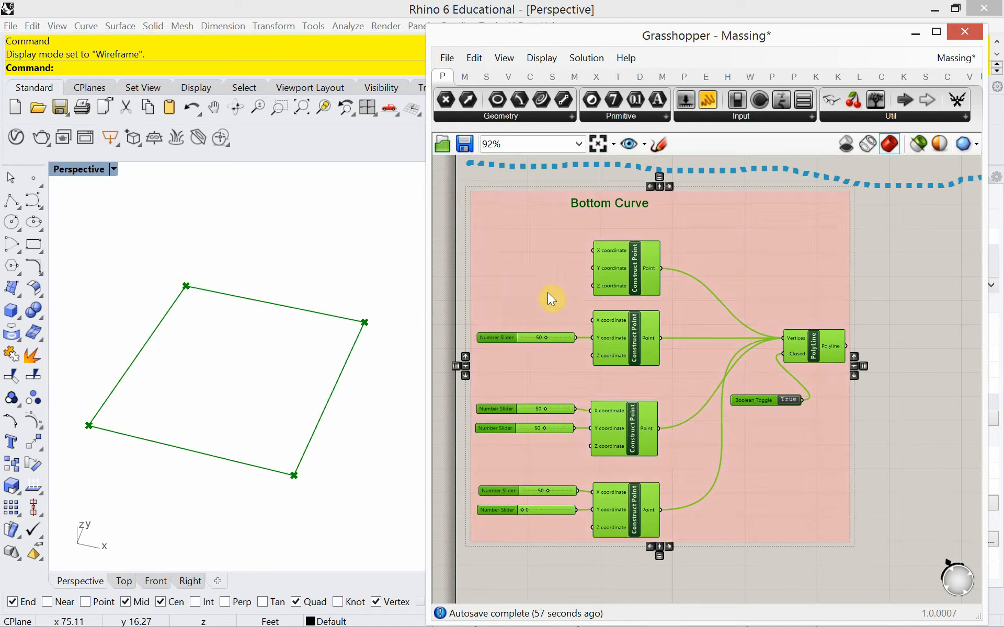
pyautogui.rightClick(723, 267)
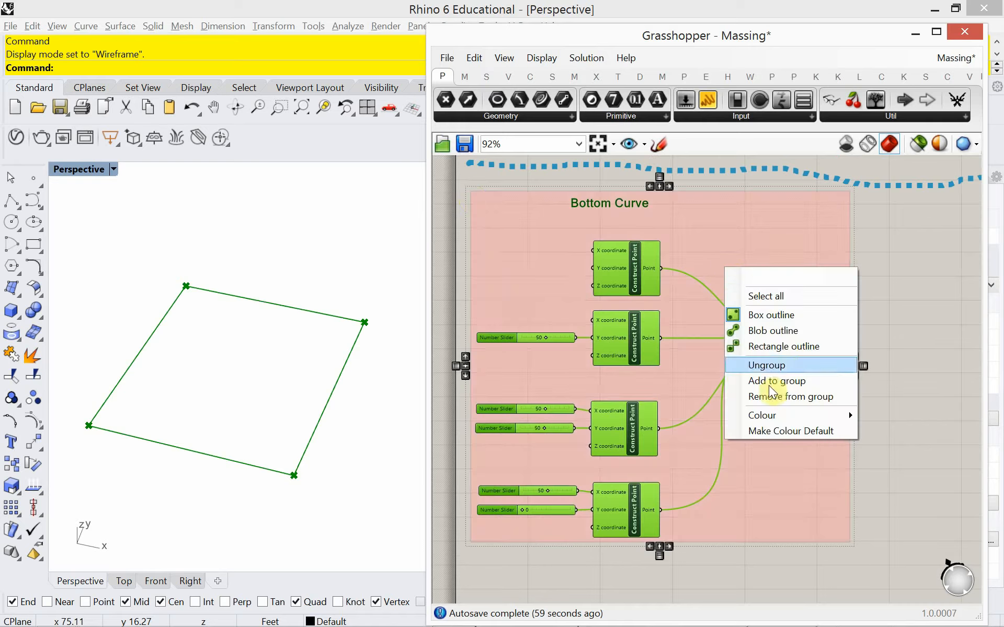
pyautogui.moveTo(784, 412)
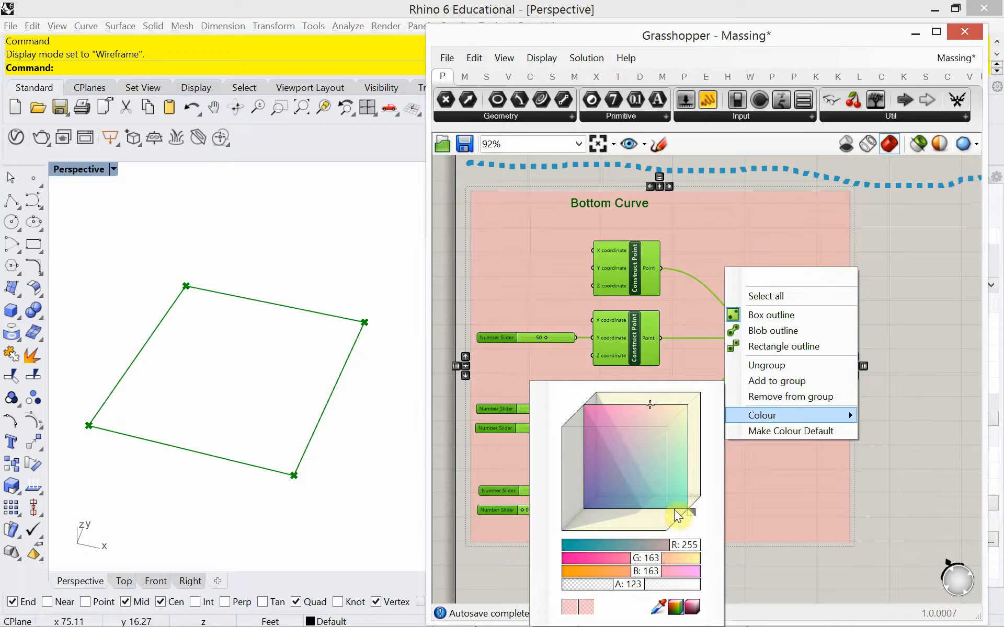
pyautogui.click(673, 492)
pyautogui.click(877, 466)
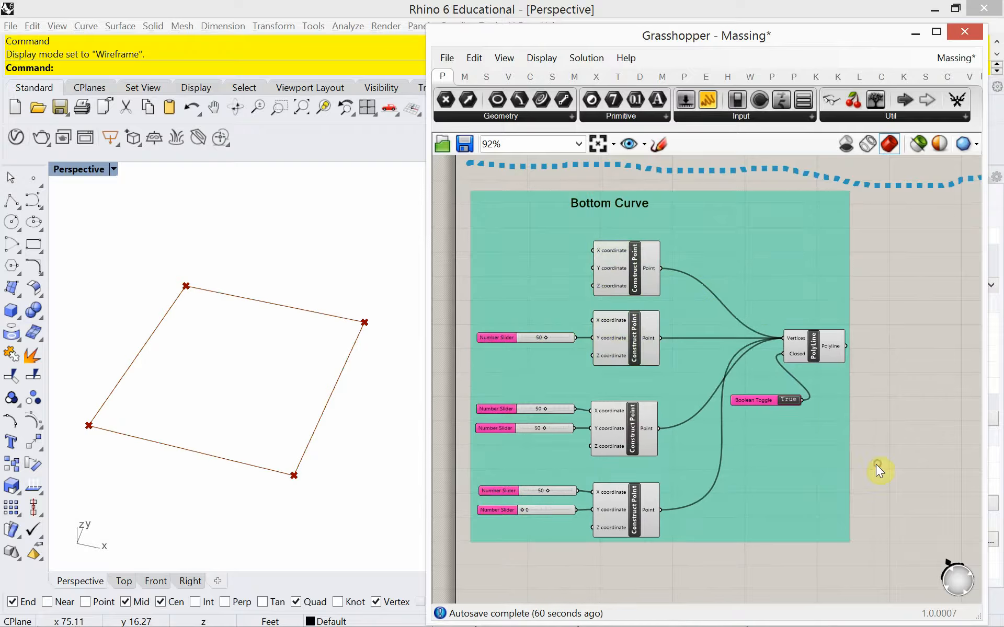
# Step: Duplicate the entire Bottom Curve group and place the copy directly below the original
pyautogui.scroll(-2, 797, 429)
pyautogui.moveTo(773, 425); pyautogui.dragTo(758, 399, button='right')
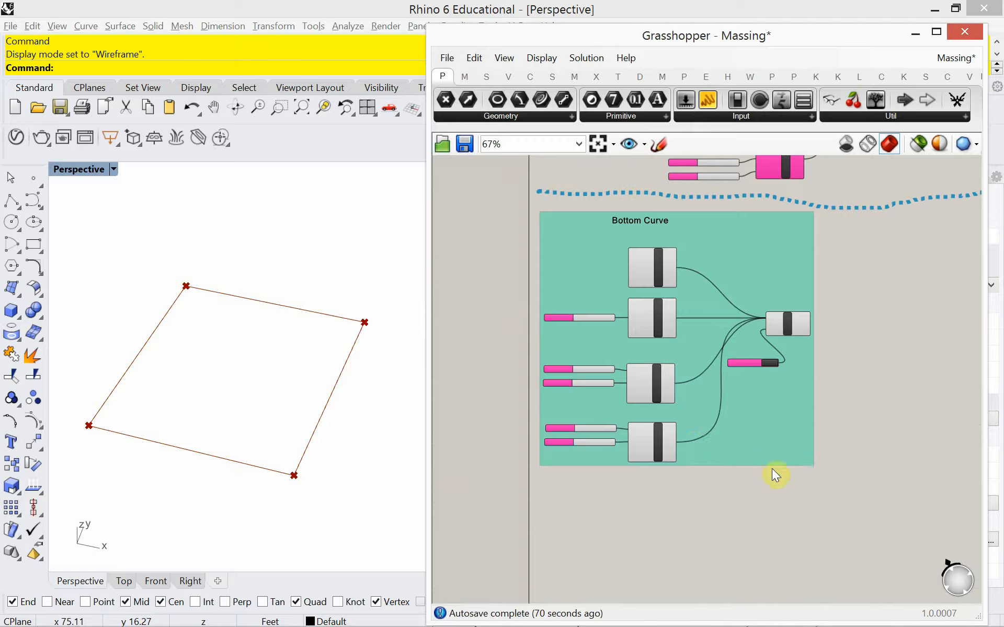
pyautogui.click(805, 384)
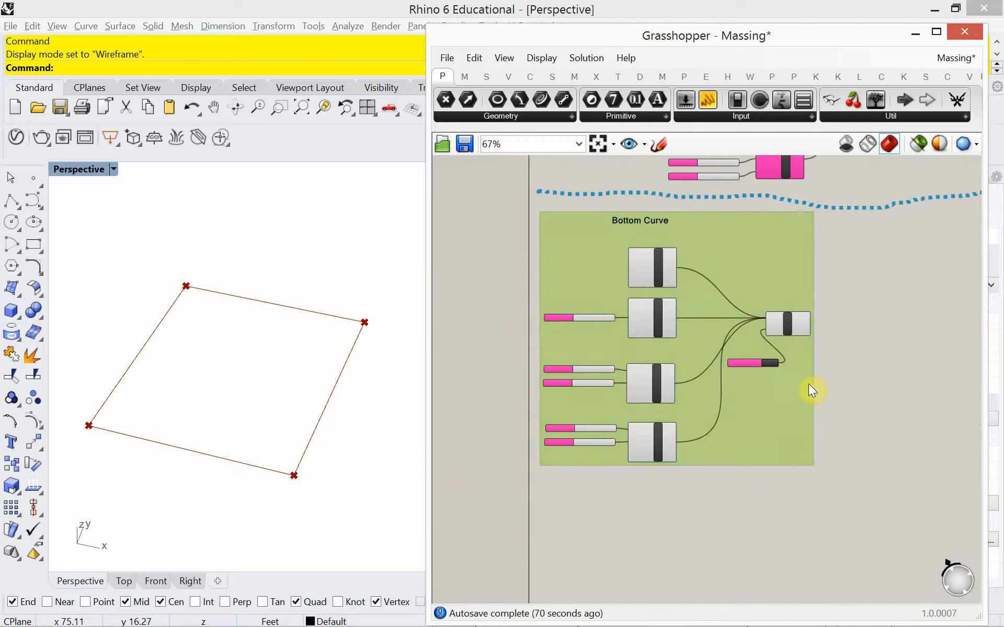
pyautogui.scroll(-3, 796, 376)
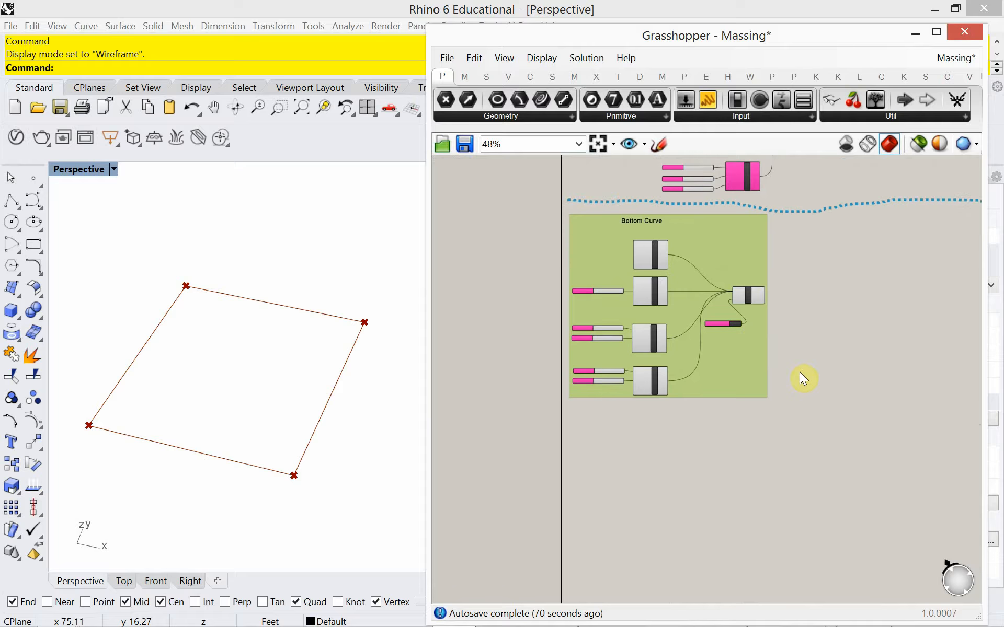
pyautogui.moveTo(767, 366); pyautogui.dragTo(752, 343)
pyautogui.moveTo(852, 388); pyautogui.dragTo(547, 213)
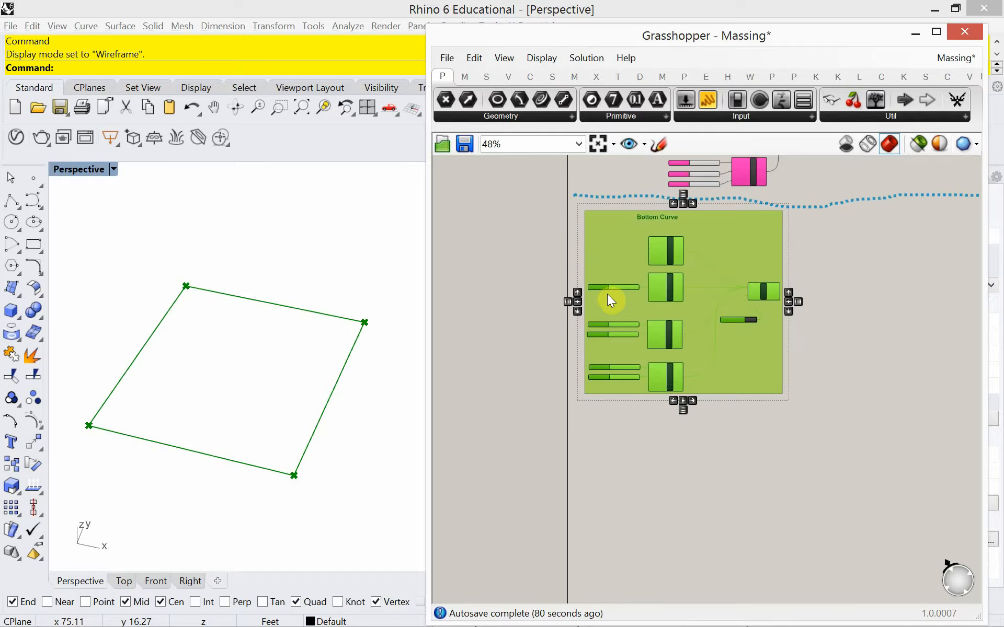
pyautogui.moveTo(608, 295); pyautogui.dragTo(718, 514)
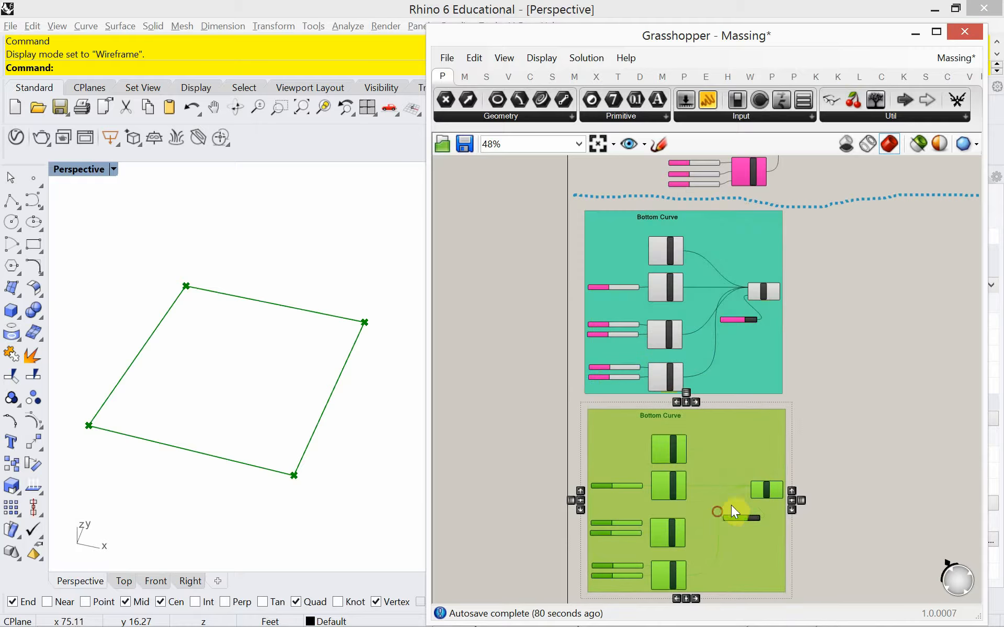
pyautogui.click(842, 452)
# Step: Change the Scribble text in the duplicated group to "Top Curve"
pyautogui.scroll(3, 780, 452)
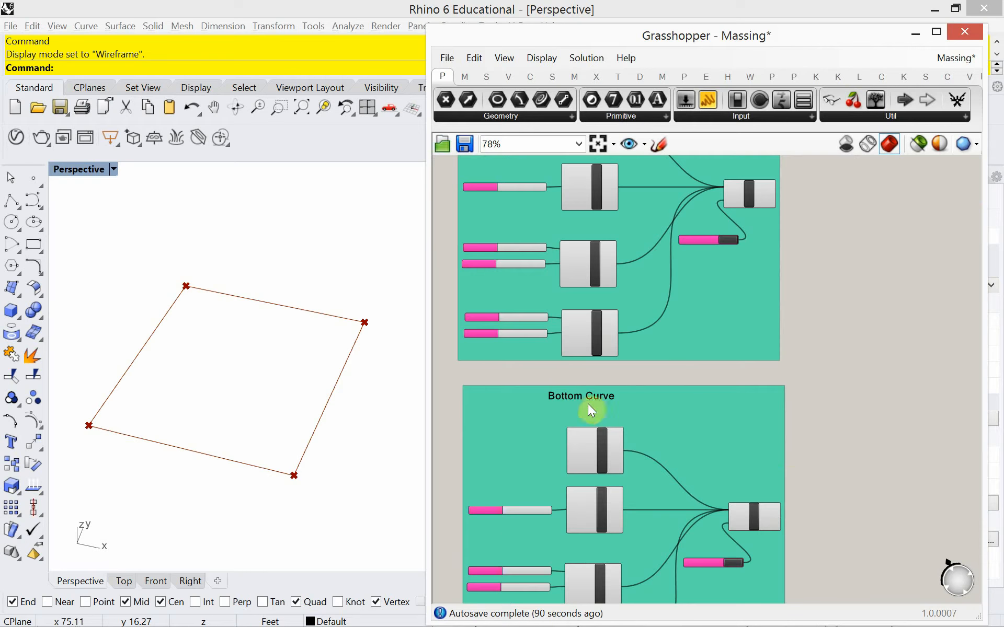
pyautogui.scroll(3, 568, 397)
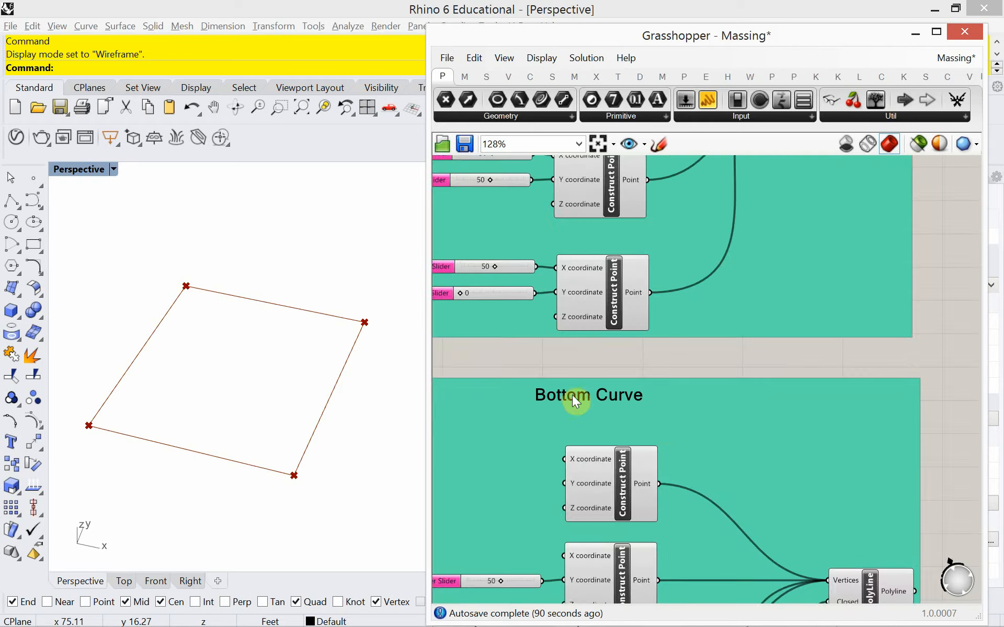
pyautogui.doubleClick(572, 395)
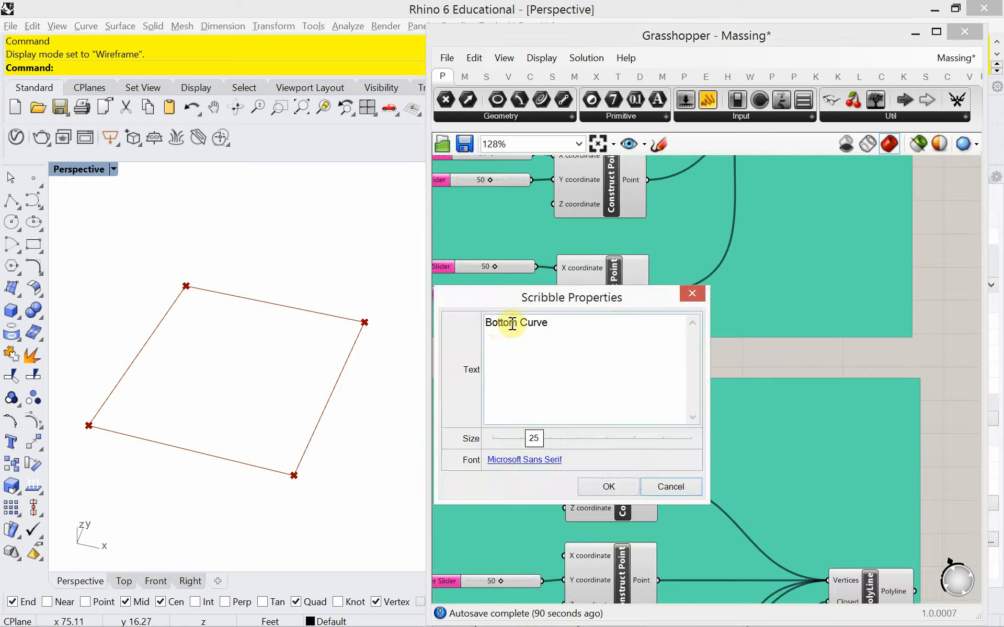
pyautogui.doubleClick(485, 324)
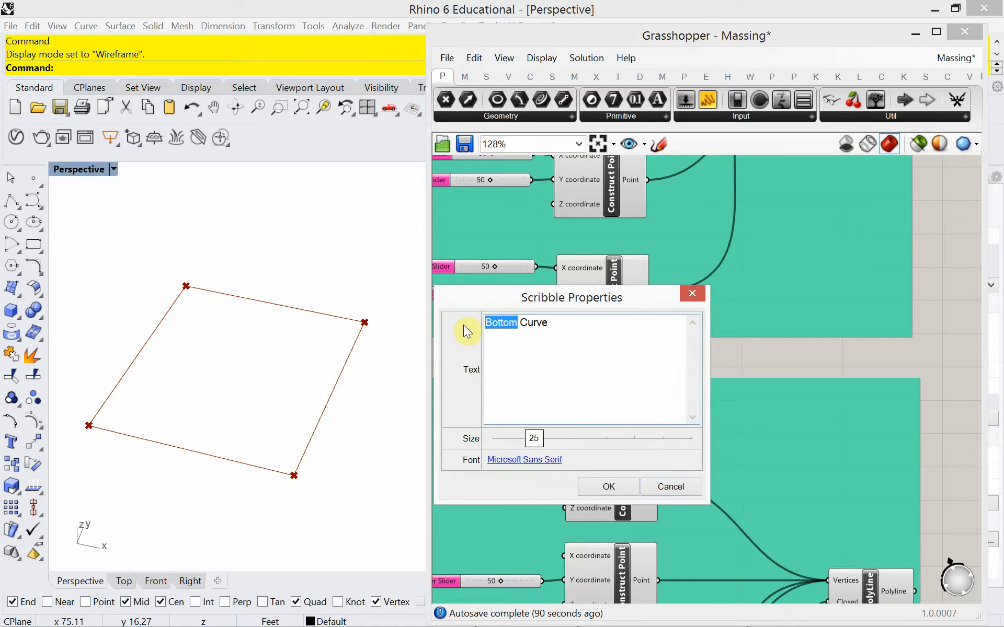
pyautogui.press('Delete')
pyautogui.write('Top')
pyautogui.click(599, 487)
# Step: Recolour the Top Curve group to a greyish blue-violet
pyautogui.scroll(-3, 905, 356)
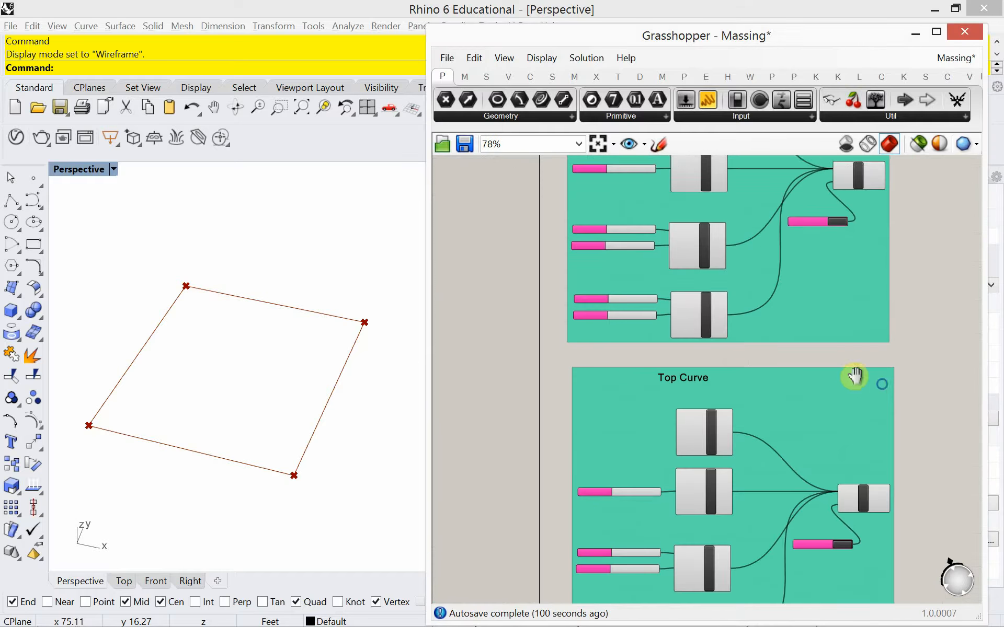
pyautogui.rightClick(839, 386)
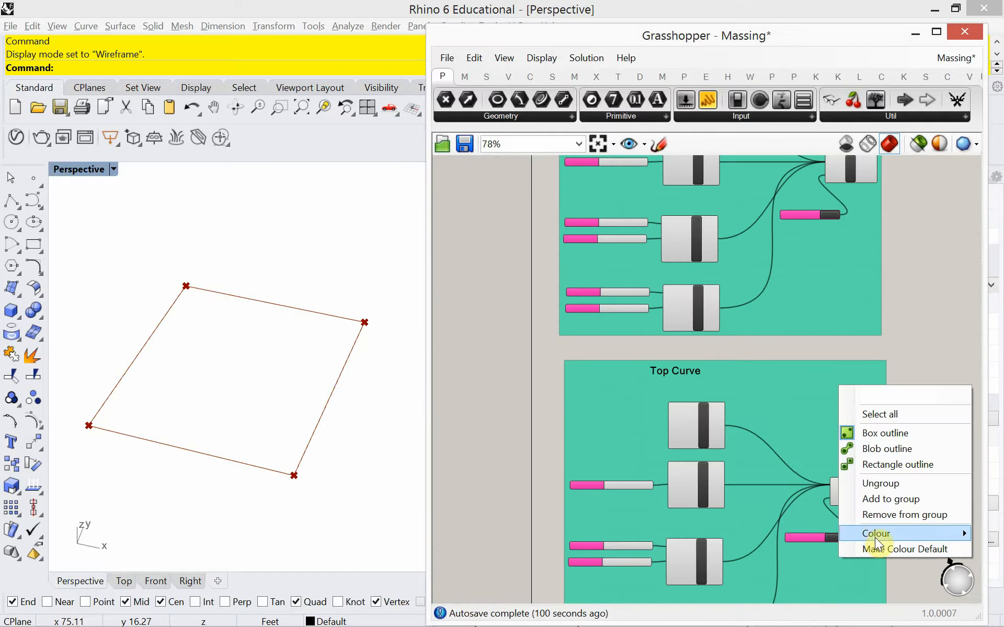
pyautogui.moveTo(874, 535)
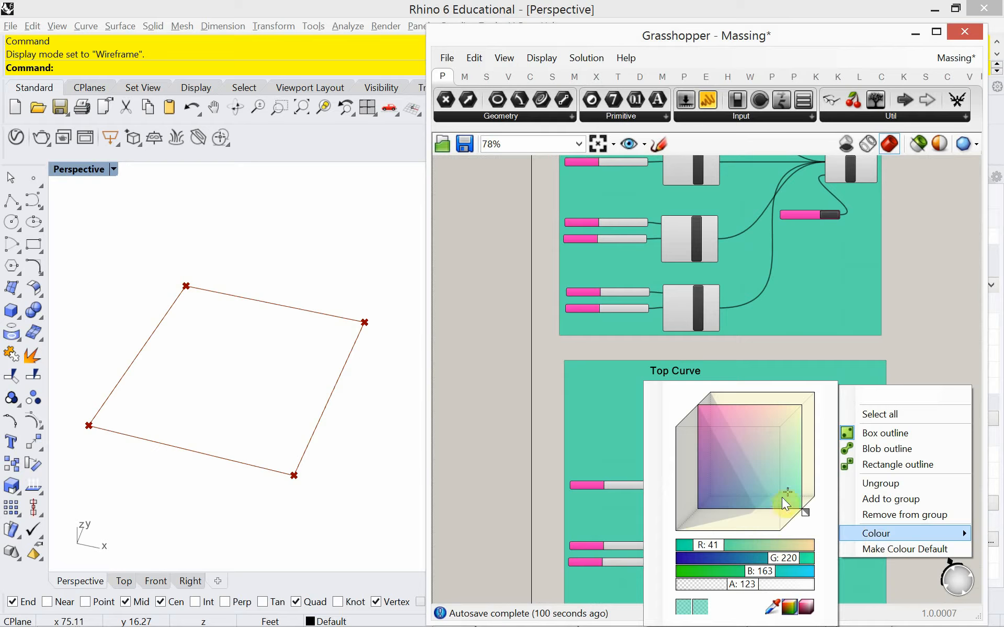
pyautogui.moveTo(783, 501); pyautogui.dragTo(731, 441)
pyautogui.click(923, 357)
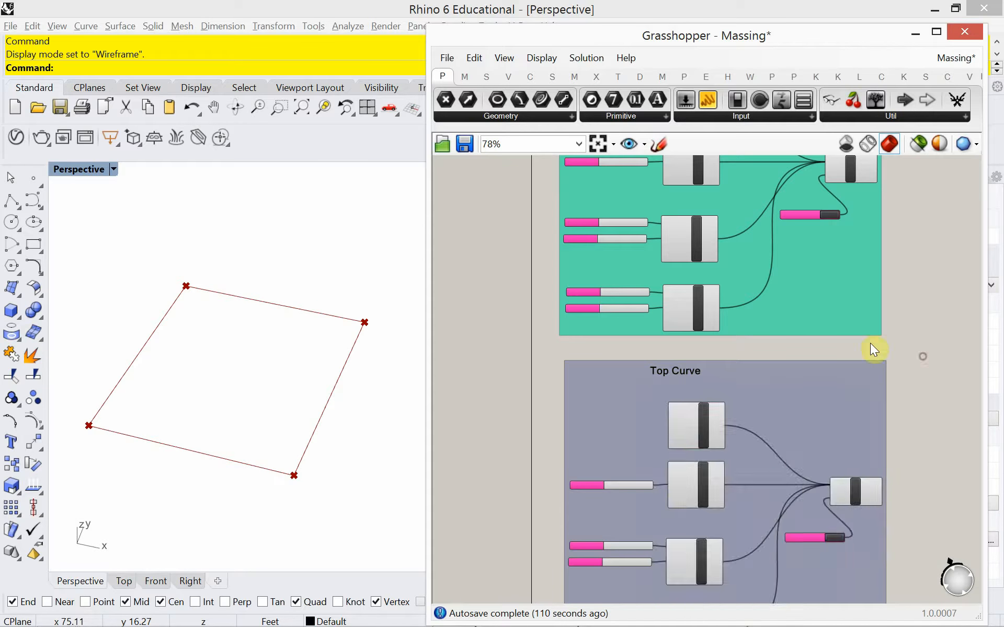
# Step: Swap the two groups so Top Curve sits just under the blue divider with Bottom Curve directly beneath it
pyautogui.scroll(-5, 870, 349)
pyautogui.moveTo(710, 420); pyautogui.dragTo(888, 281)
pyautogui.moveTo(731, 309); pyautogui.dragTo(734, 444)
pyautogui.moveTo(819, 298); pyautogui.dragTo(638, 292)
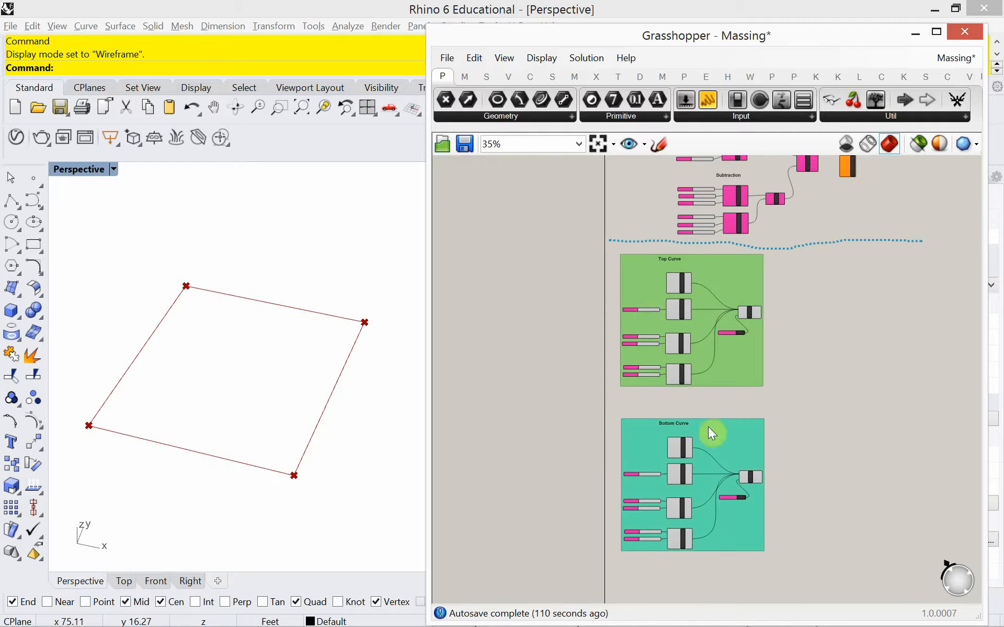
pyautogui.moveTo(708, 426); pyautogui.dragTo(710, 407)
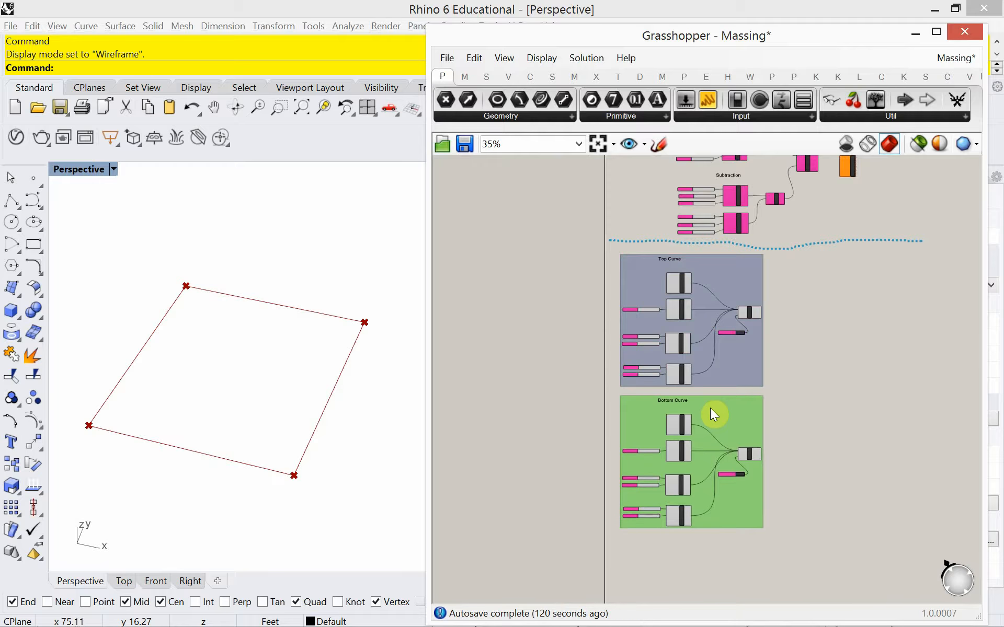
pyautogui.scroll(3, 836, 369)
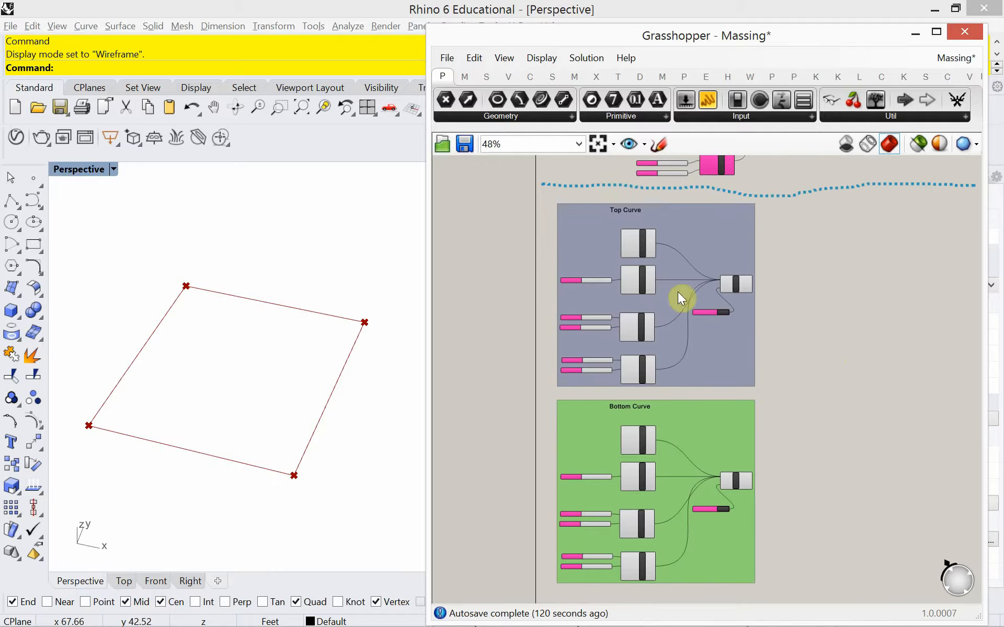
pyautogui.click(685, 241)
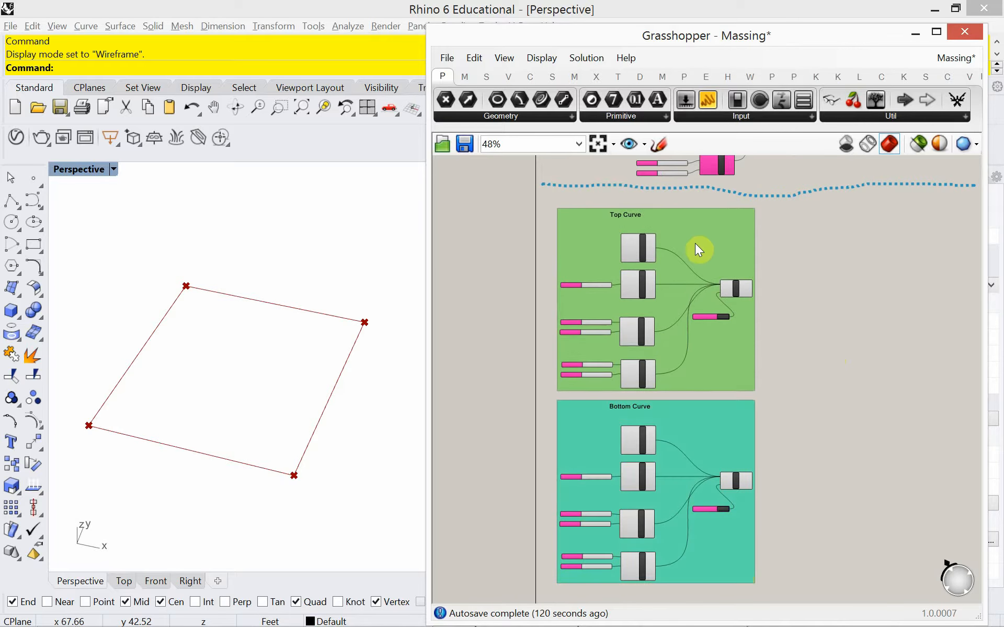
pyautogui.moveTo(684, 419); pyautogui.dragTo(683, 421)
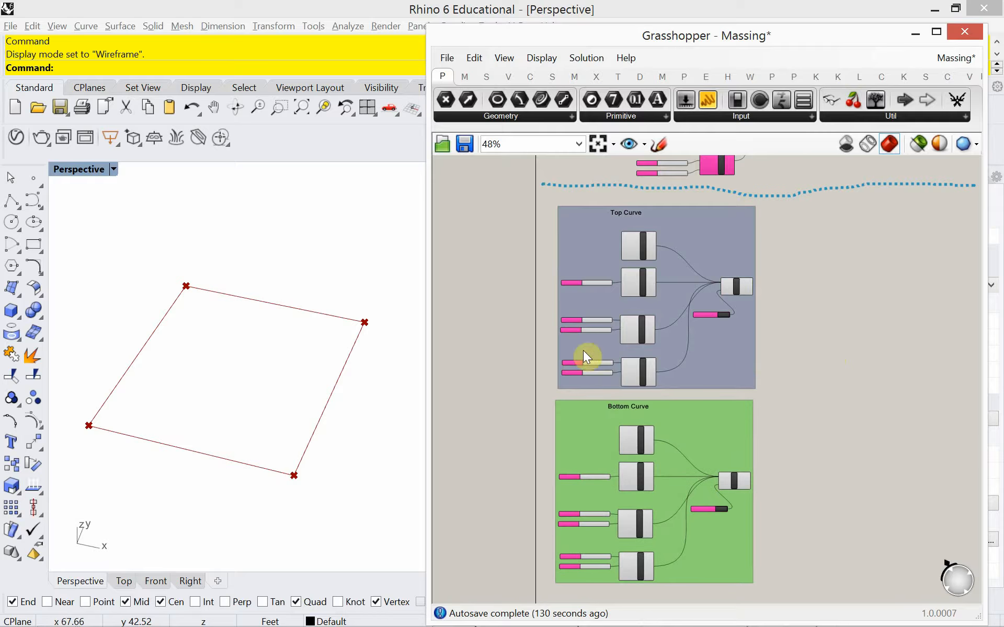
# Step: Add a number slider with the value 25 on the empty canvas beside the Top Curve group's sliders
pyautogui.scroll(5, 563, 320)
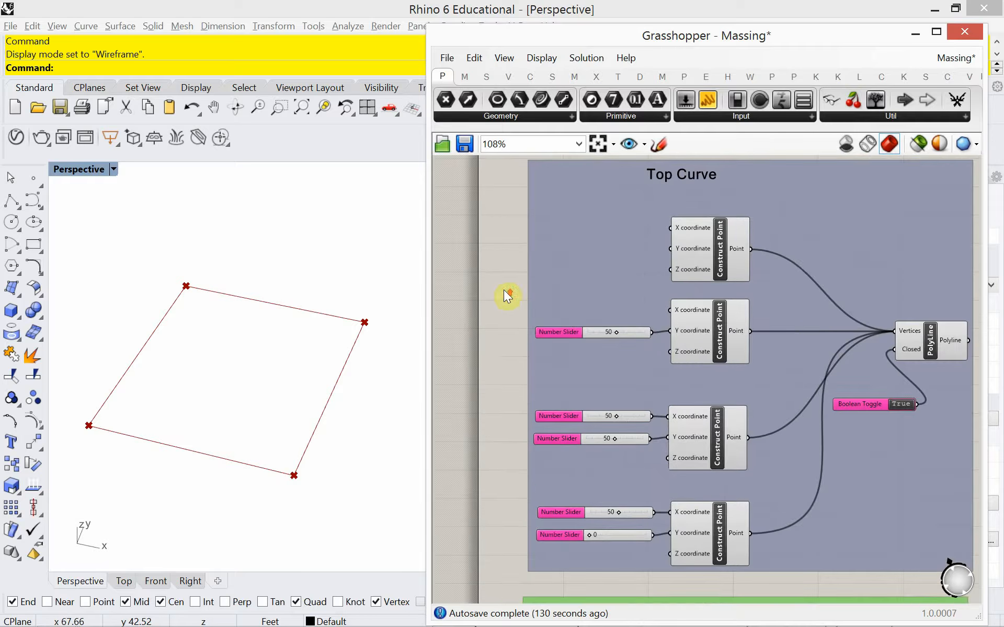
pyautogui.moveTo(588, 294); pyautogui.dragTo(679, 312, button='right')
pyautogui.doubleClick(484, 337)
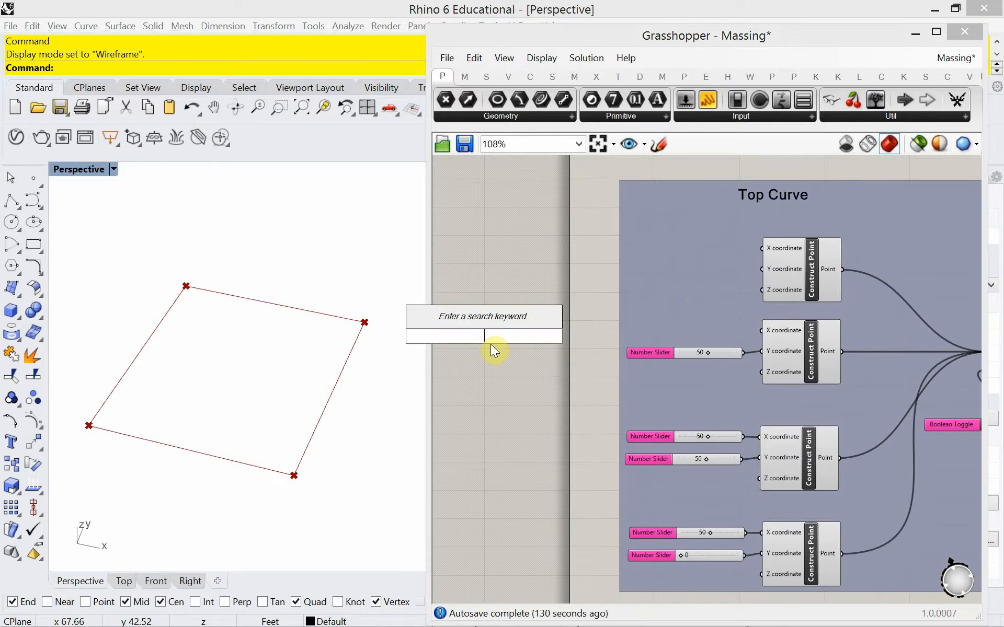
pyautogui.write('25')
pyautogui.press('Return')
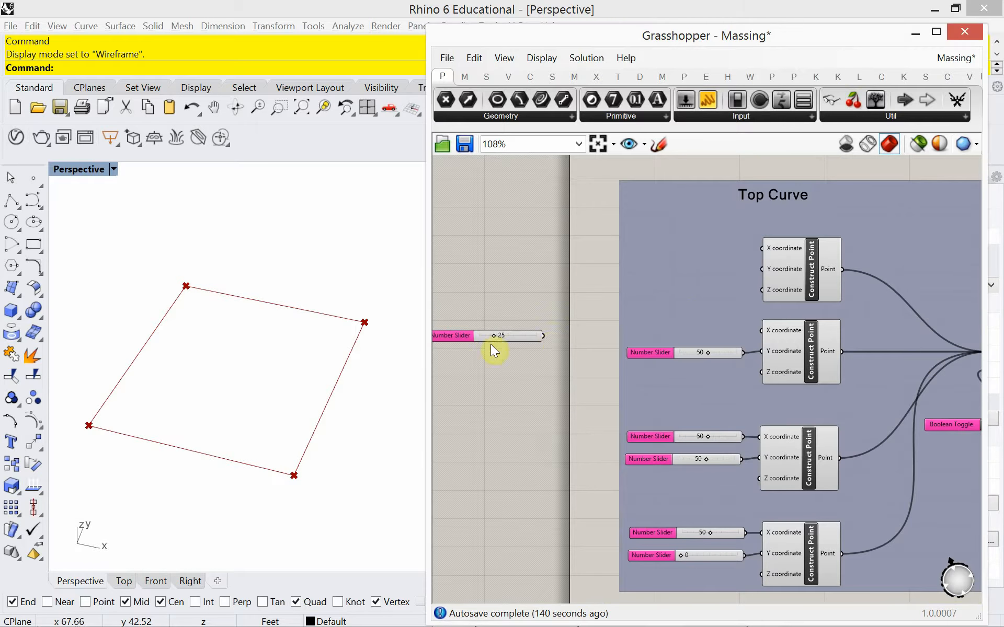
# Step: Wire the 25 slider into the Z coordinate of Top Curve's first Construct Point, align it with that input and add it to the group
pyautogui.moveTo(543, 336); pyautogui.dragTo(763, 290)
pyautogui.moveTo(299, 401); pyautogui.dragTo(311, 421, button='right')
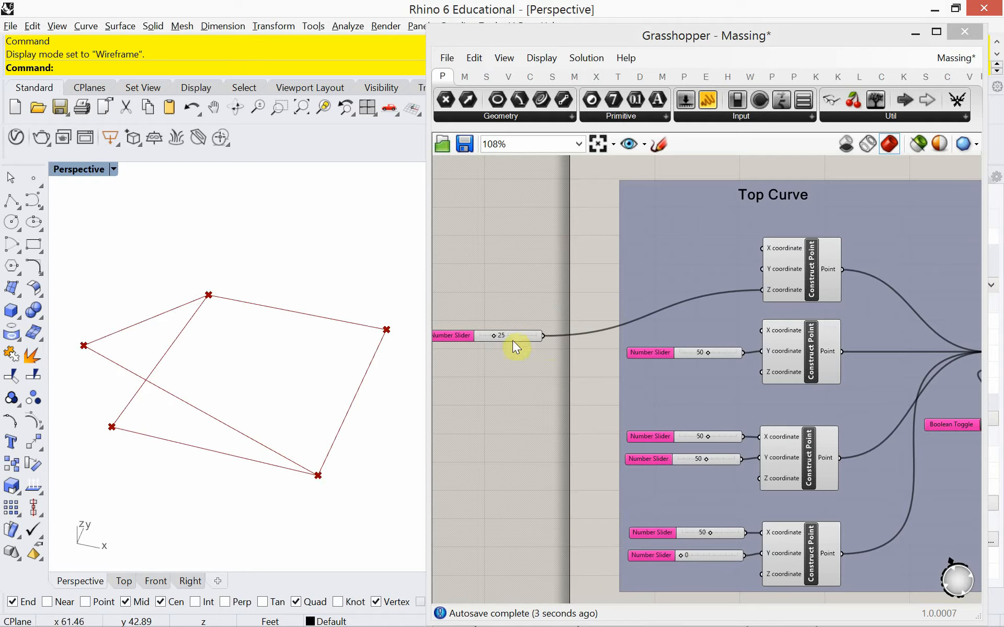
pyautogui.moveTo(515, 337); pyautogui.dragTo(531, 289)
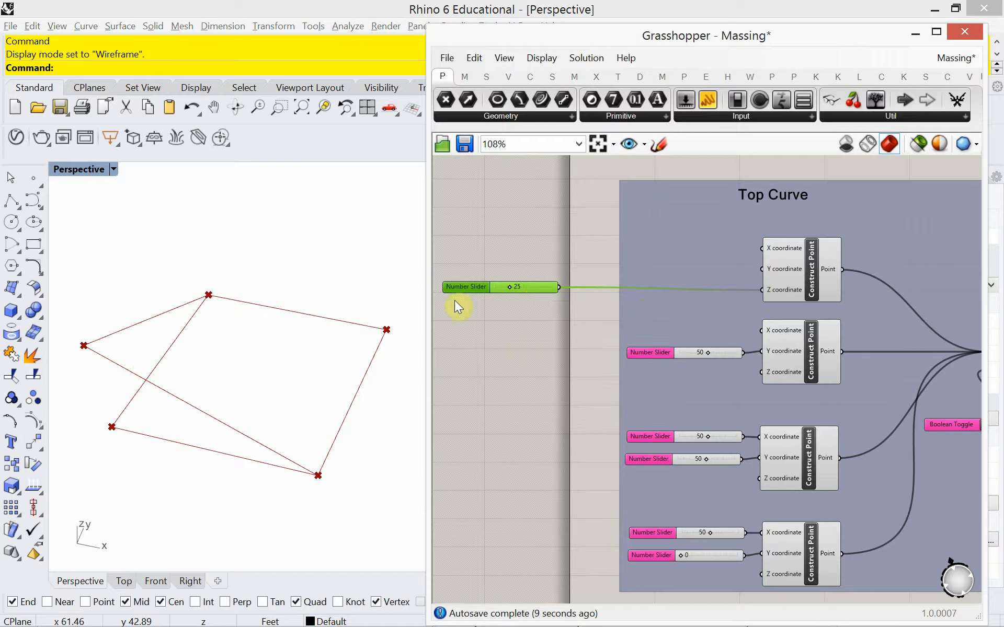
pyautogui.moveTo(472, 290); pyautogui.dragTo(469, 287)
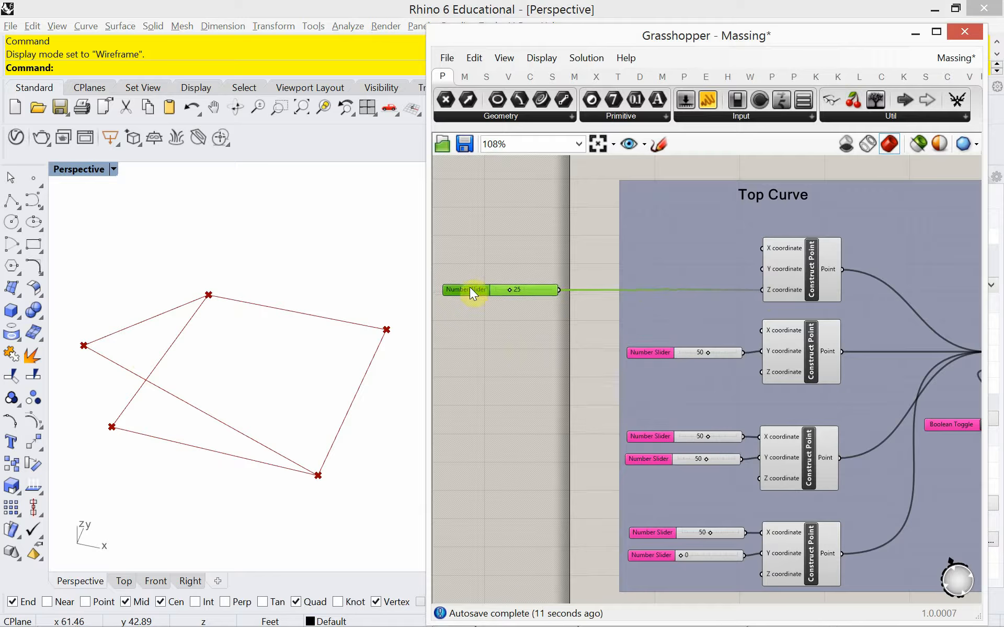
pyautogui.rightClick(650, 246)
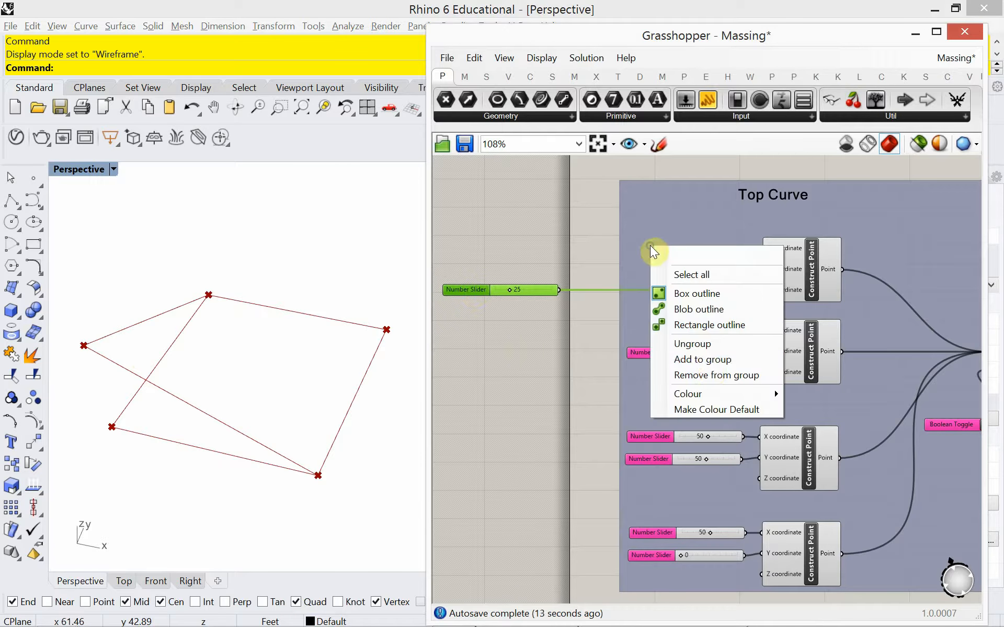
pyautogui.click(708, 365)
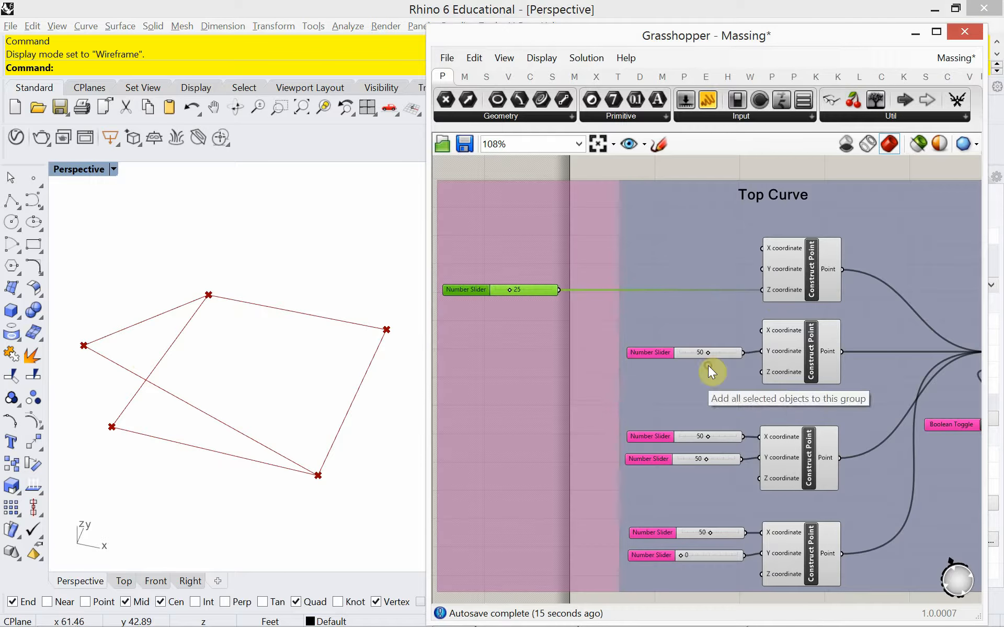
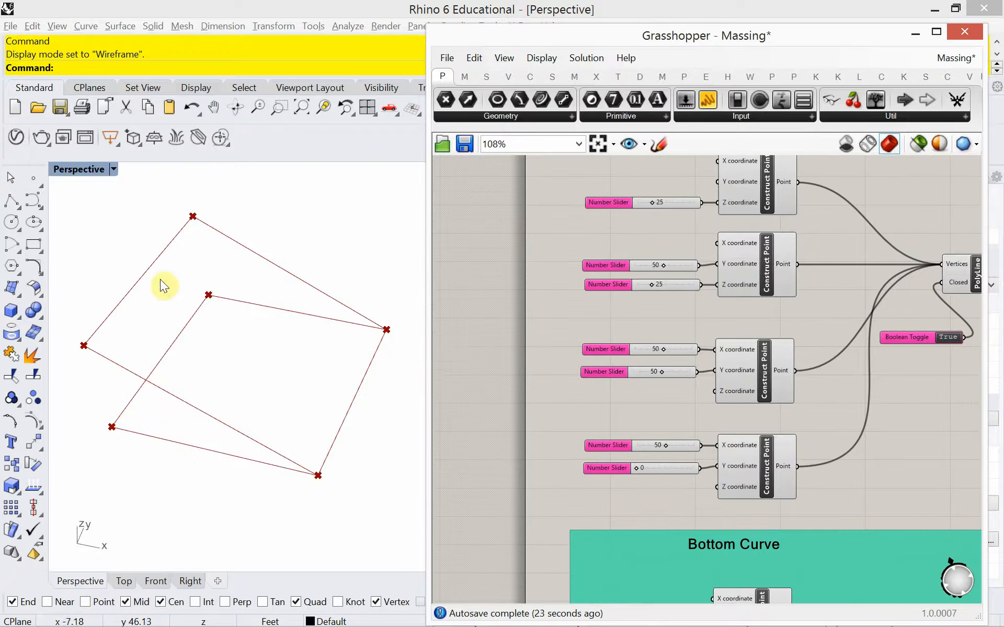
# Step: Copy the 25 slider to Top Curve's third and fourth Construct Points and wire each copy into their Z coordinates
pyautogui.moveTo(979, 346); pyautogui.dragTo(966, 320, button='right')
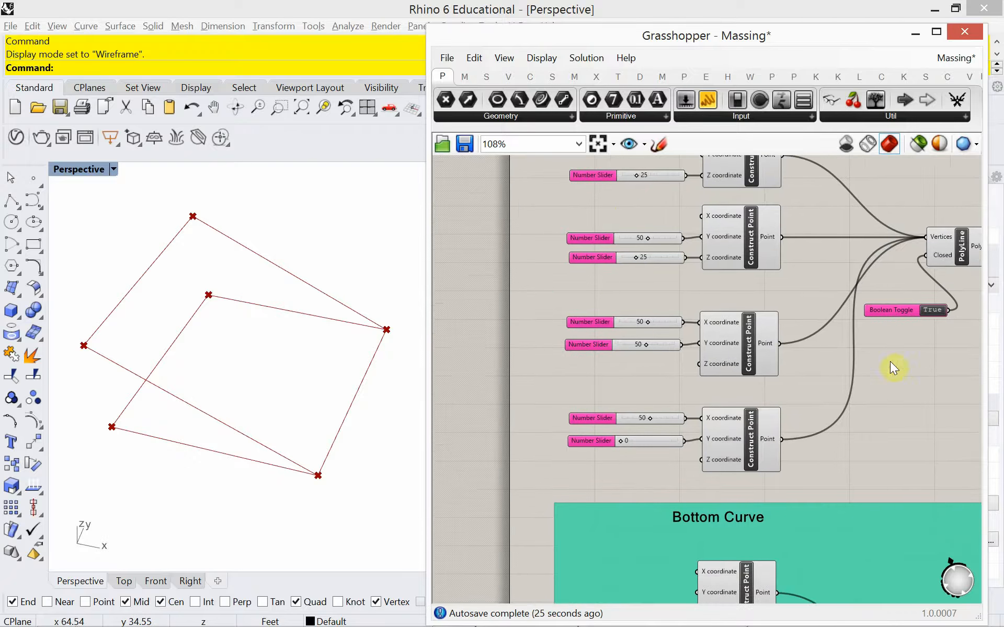
pyautogui.moveTo(676, 388); pyautogui.dragTo(681, 377, button='right')
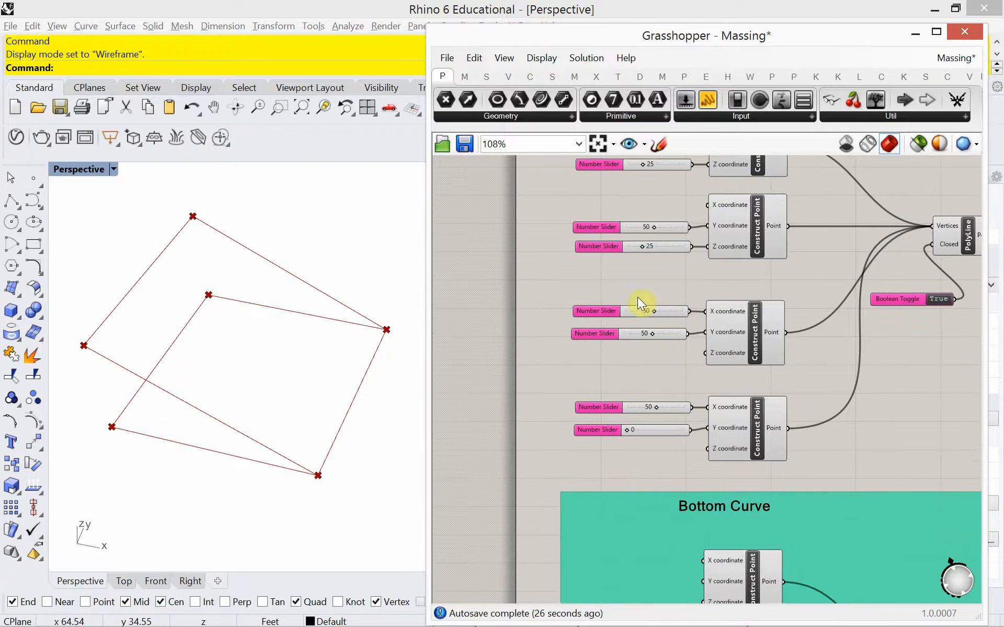
pyautogui.click(621, 252)
pyautogui.moveTo(621, 251); pyautogui.dragTo(610, 357)
pyautogui.moveTo(689, 356)
pyautogui.mouseDown()
pyautogui.moveTo(715, 358)
pyautogui.moveTo(707, 353)
pyautogui.mouseUp()
pyautogui.hotkey('ctrl', 'v')
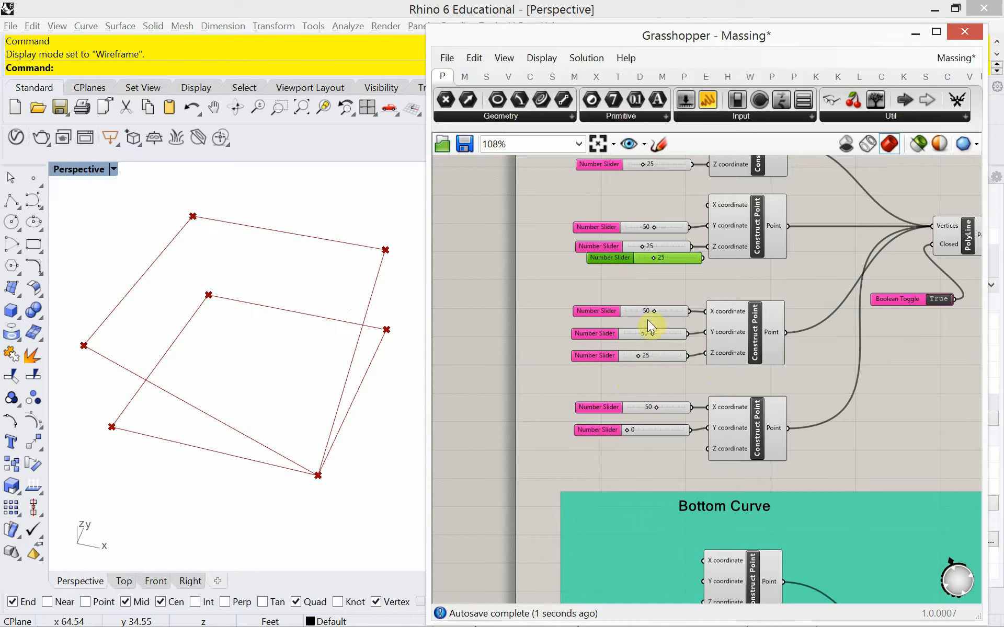
pyautogui.moveTo(635, 256); pyautogui.dragTo(621, 448)
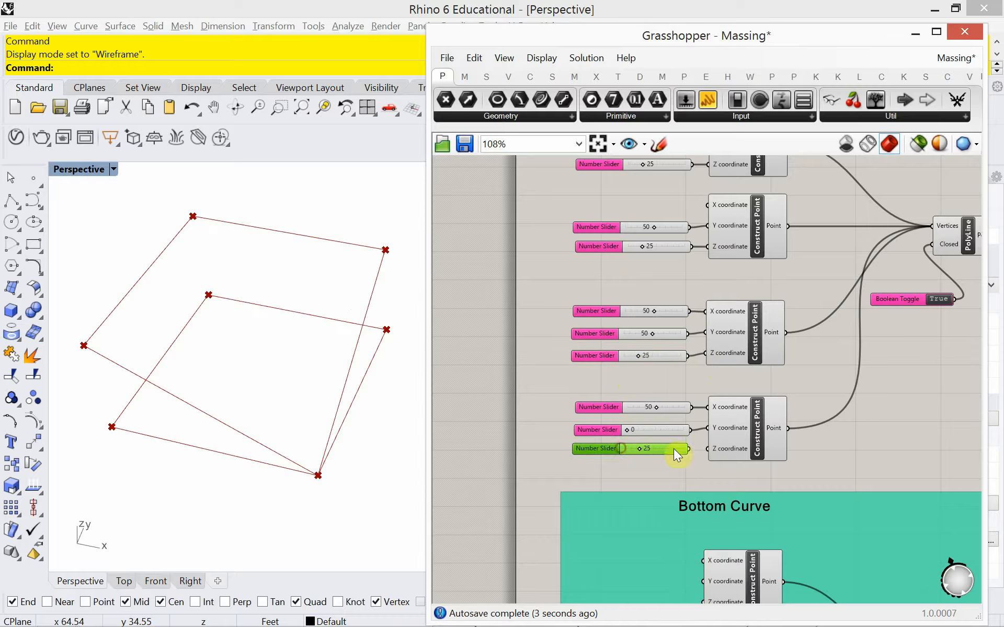
pyautogui.moveTo(691, 452)
pyautogui.mouseDown()
pyautogui.moveTo(708, 449)
pyautogui.moveTo(673, 458)
pyautogui.mouseUp()
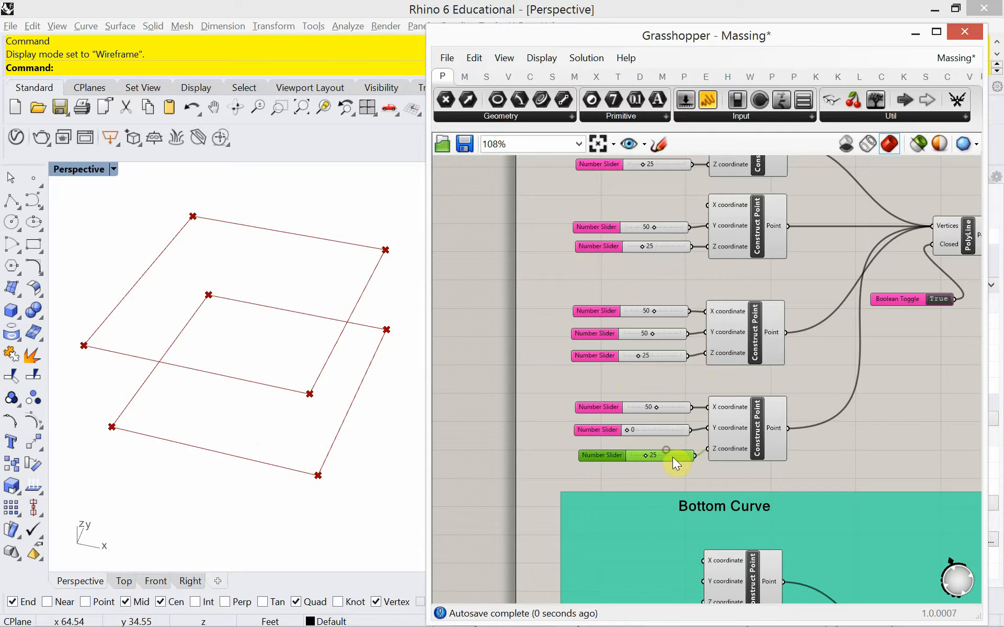
pyautogui.moveTo(354, 474); pyautogui.dragTo(334, 465, button='right')
# Step: Group the Top Curve label together with its sliders, Construct Points, Boolean Toggle and PolyLine
pyautogui.scroll(-4, 785, 300)
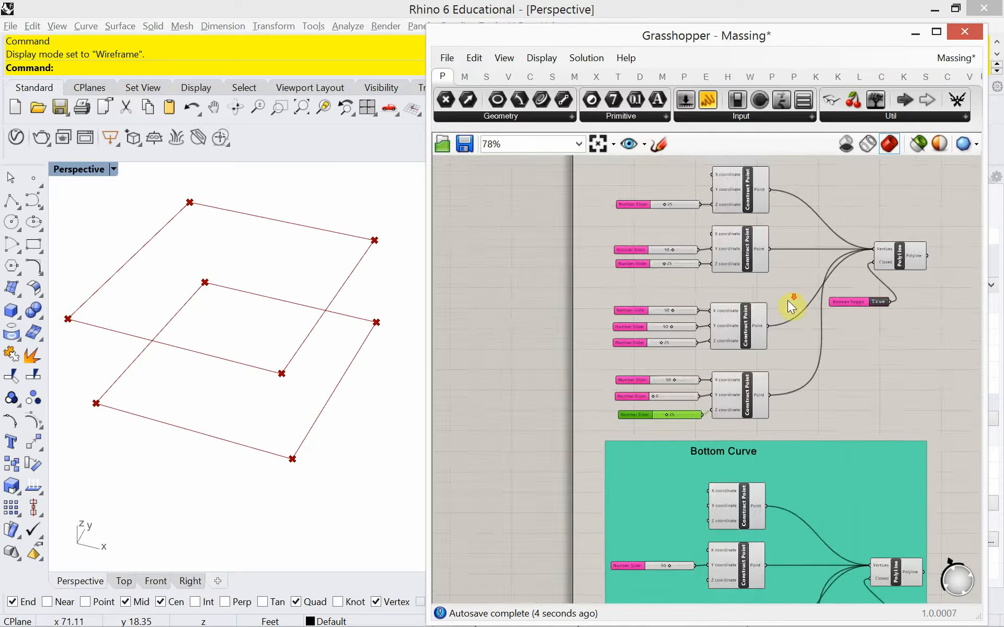
pyautogui.moveTo(918, 393); pyautogui.dragTo(638, 161)
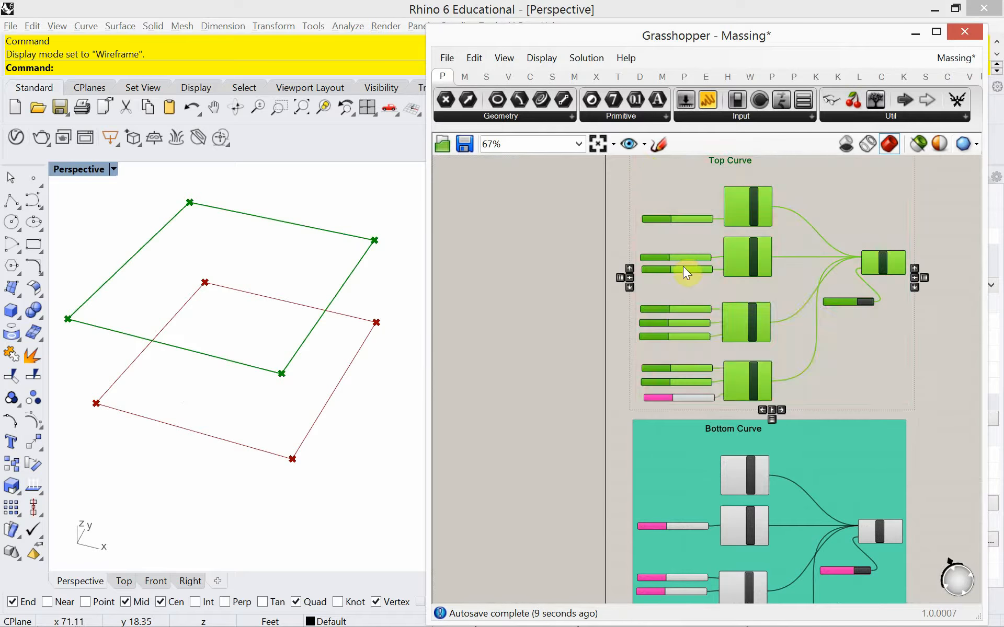
pyautogui.moveTo(751, 313); pyautogui.dragTo(726, 312, button='right')
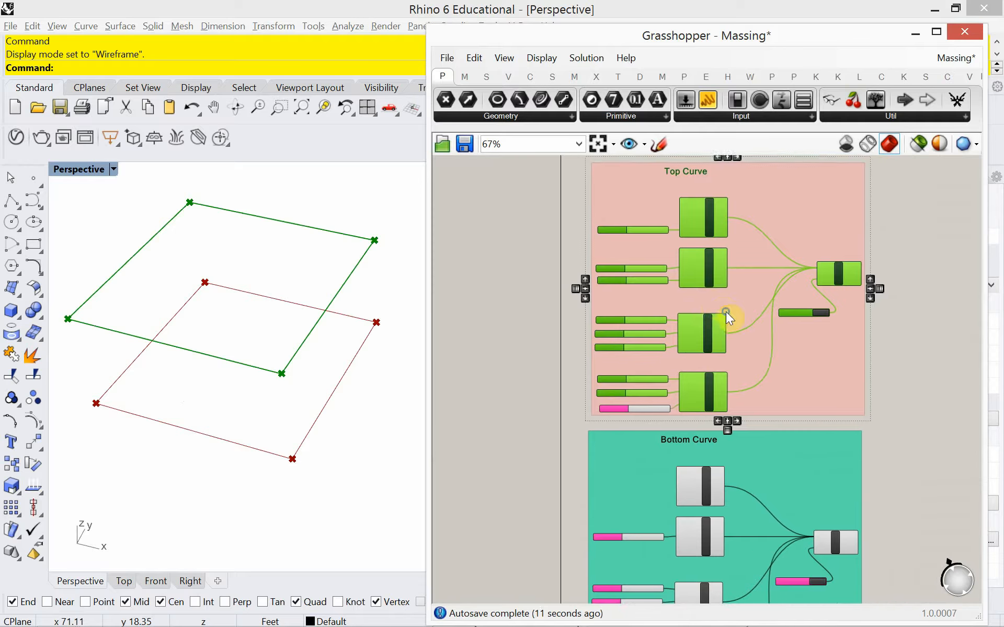
pyautogui.click(903, 352)
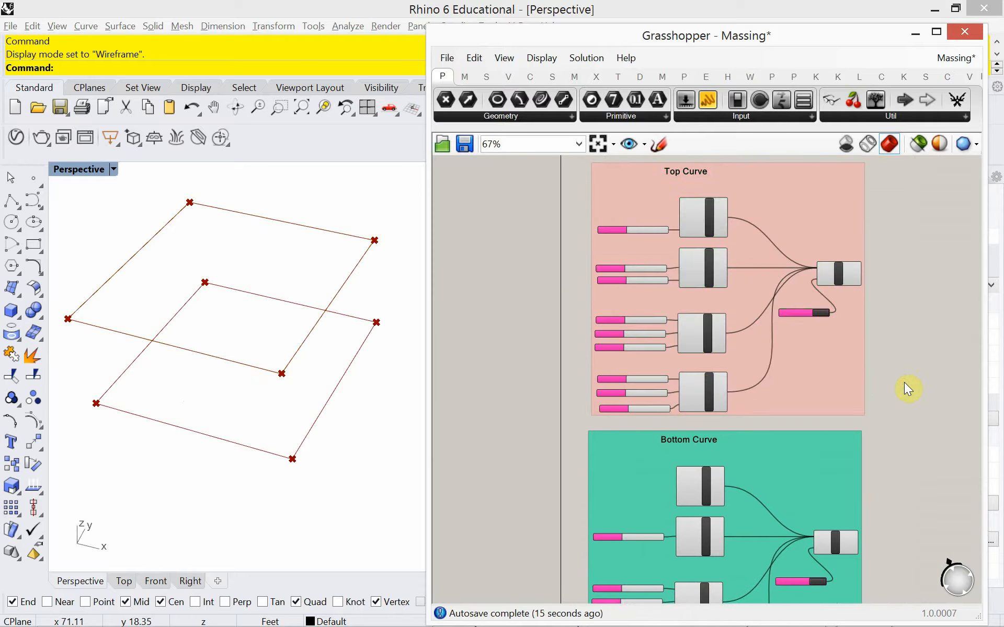
# Step: Add a Loft component beside the groups and connect both the Top Curve and Bottom Curve polylines to its Curves input
pyautogui.moveTo(904, 388); pyautogui.dragTo(795, 352, button='right')
pyautogui.scroll(2, 804, 332)
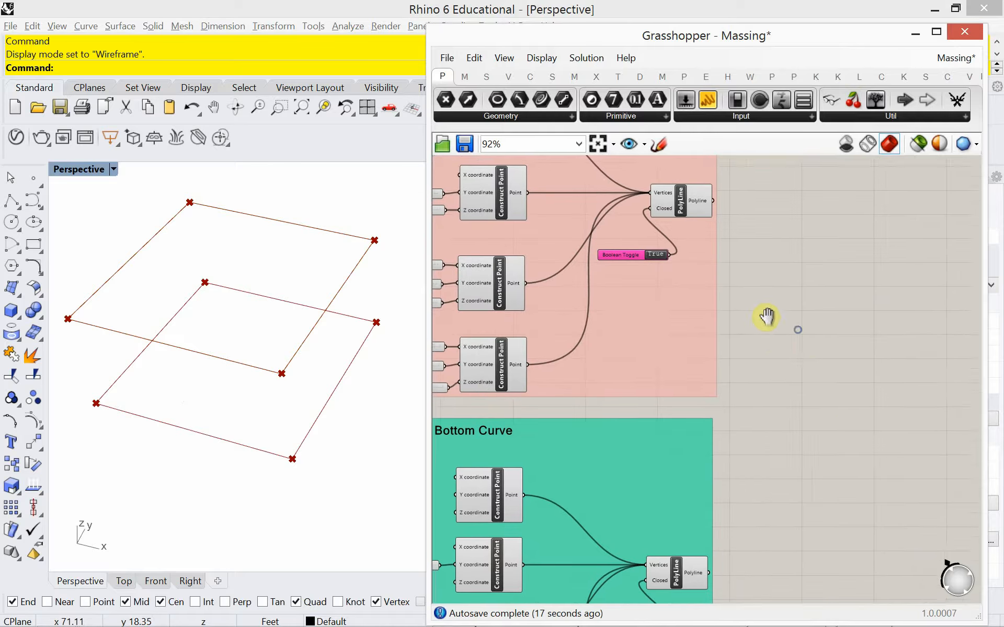
pyautogui.doubleClick(816, 334)
pyautogui.write('loft')
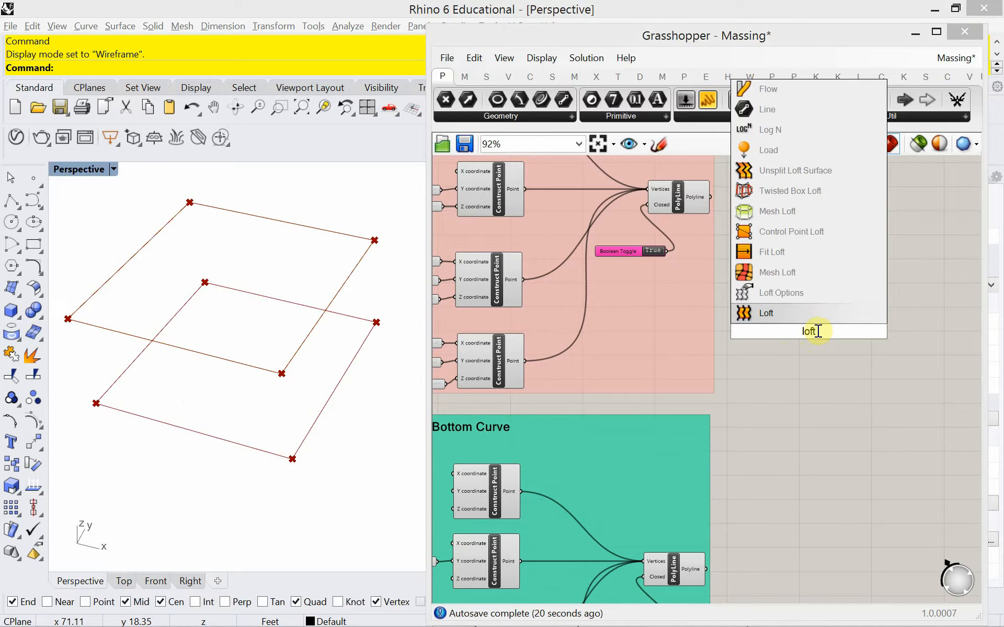
pyautogui.press('Return')
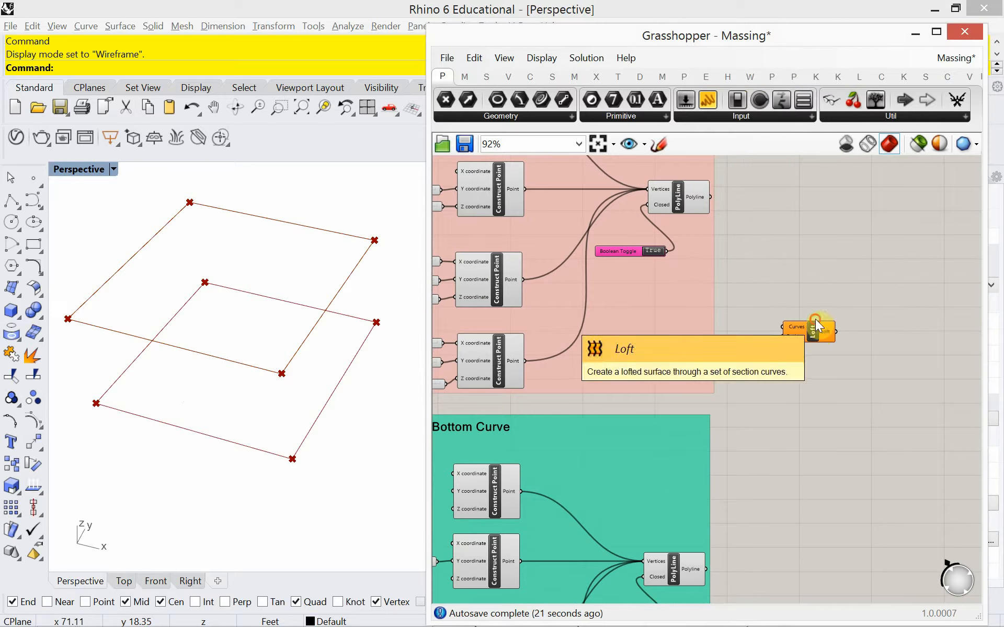
pyautogui.moveTo(710, 197); pyautogui.dragTo(783, 327)
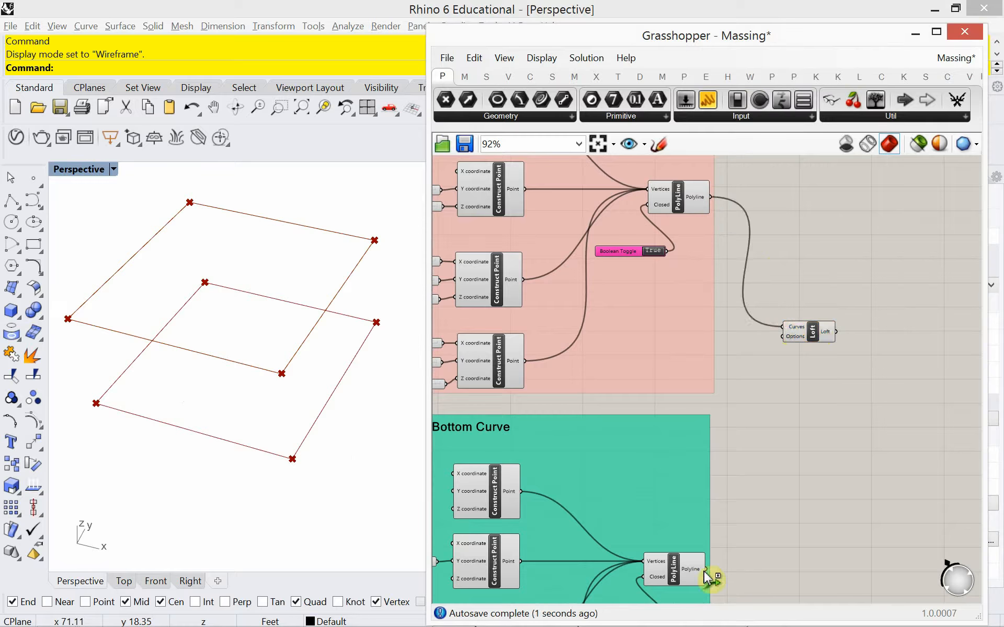
pyautogui.moveTo(714, 569); pyautogui.dragTo(842, 320)
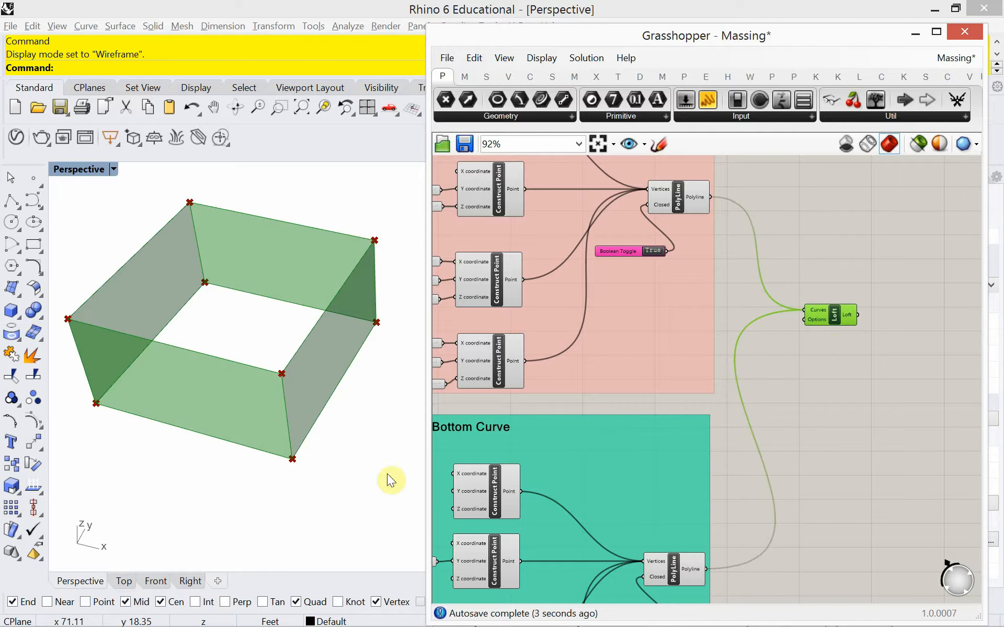
pyautogui.moveTo(348, 459); pyautogui.dragTo(336, 385, button='right')
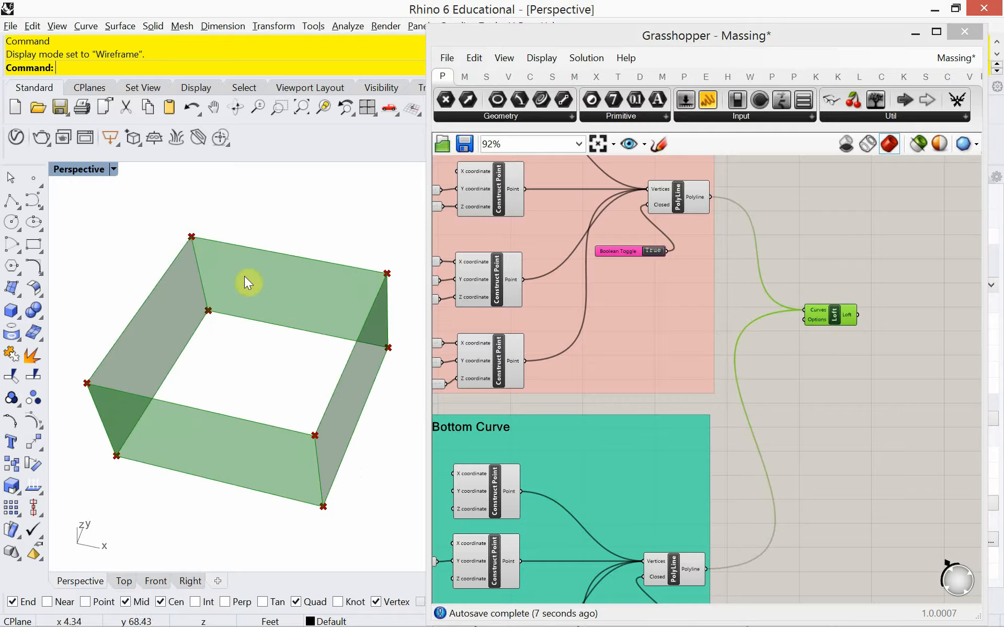
# Step: Add a Cap Holes component after the Loft and feed the Loft output into its Brep input
pyautogui.moveTo(888, 310); pyautogui.dragTo(793, 317, button='right')
pyautogui.scroll(2, 792, 316)
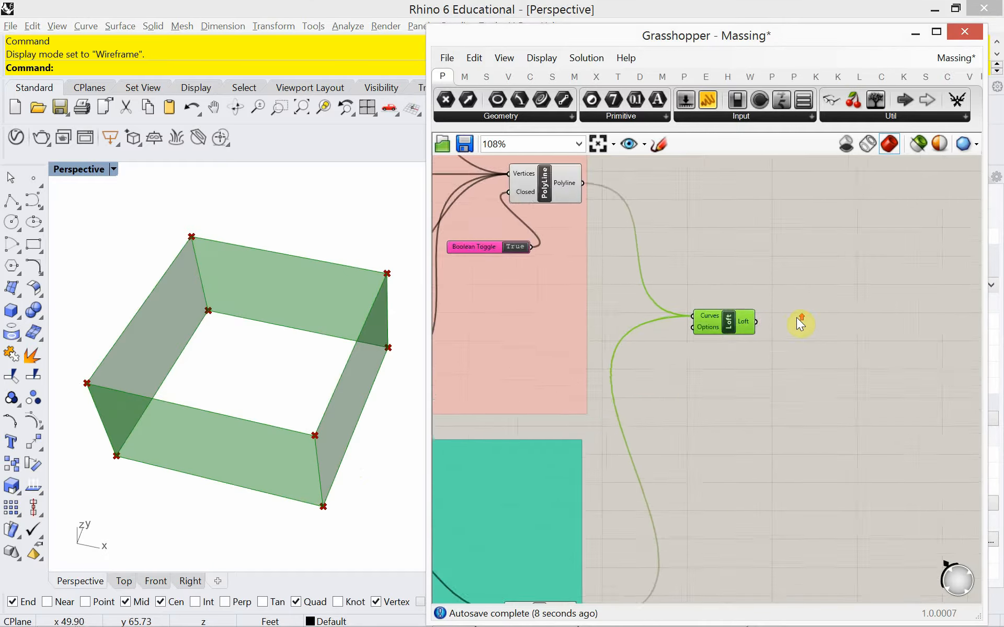
pyautogui.click(796, 319)
pyautogui.doubleClick(795, 320)
pyautogui.write('cap')
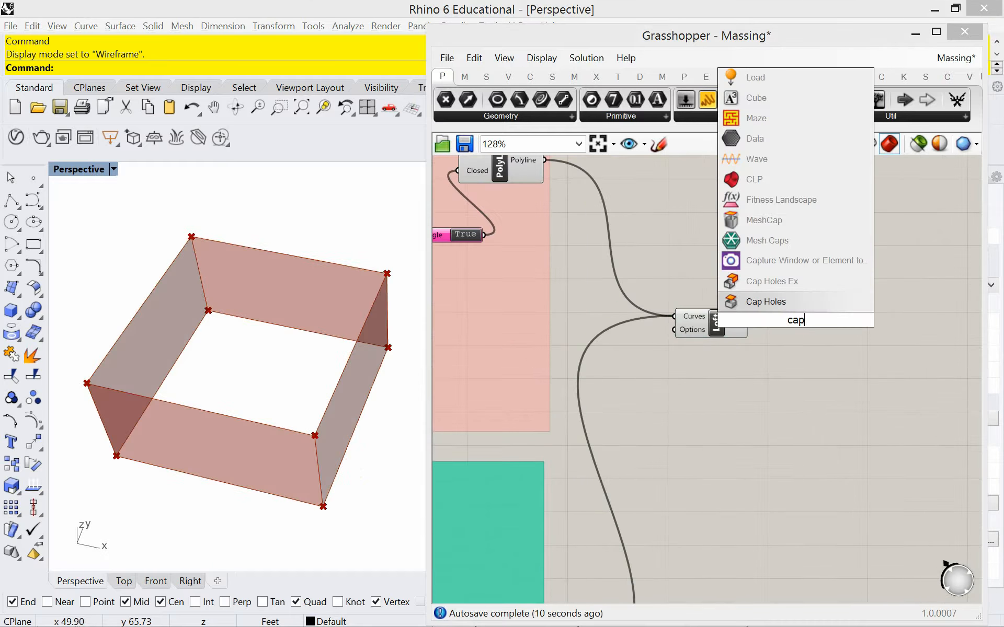
pyautogui.click(782, 306)
pyautogui.moveTo(747, 323); pyautogui.dragTo(820, 337)
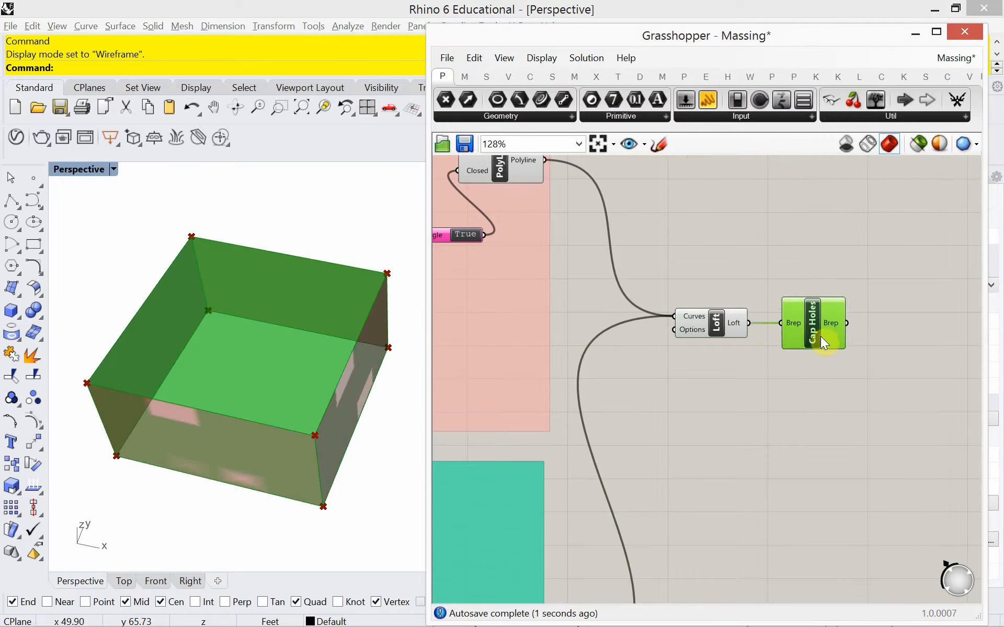
# Step: Compare the output data types of Loft and Cap Holes and examine the capped mass in the Perspective viewport
pyautogui.moveTo(735, 321)
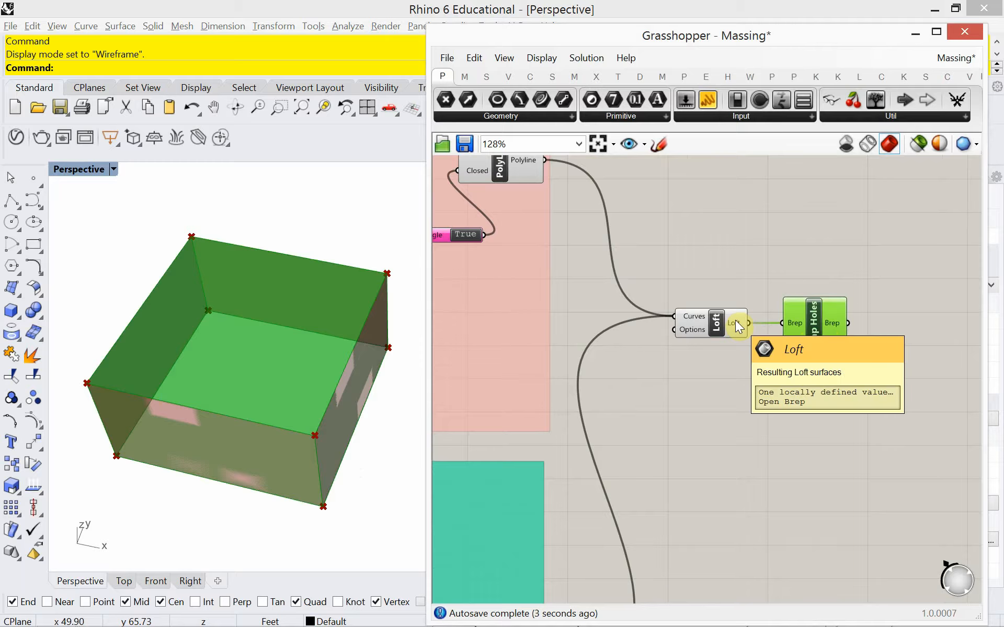
pyautogui.scroll(1, 735, 320)
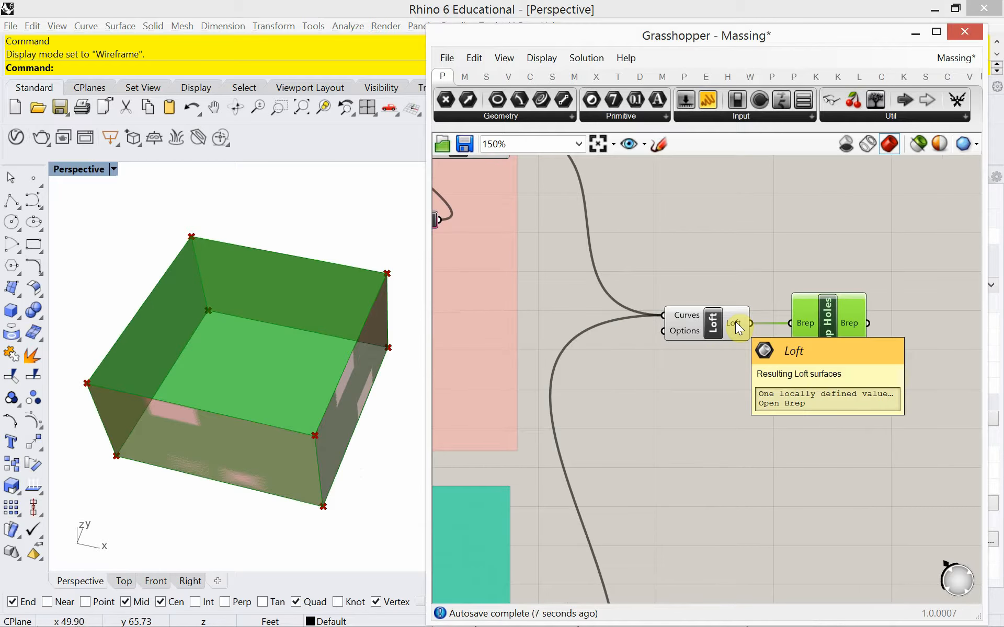
pyautogui.moveTo(848, 322)
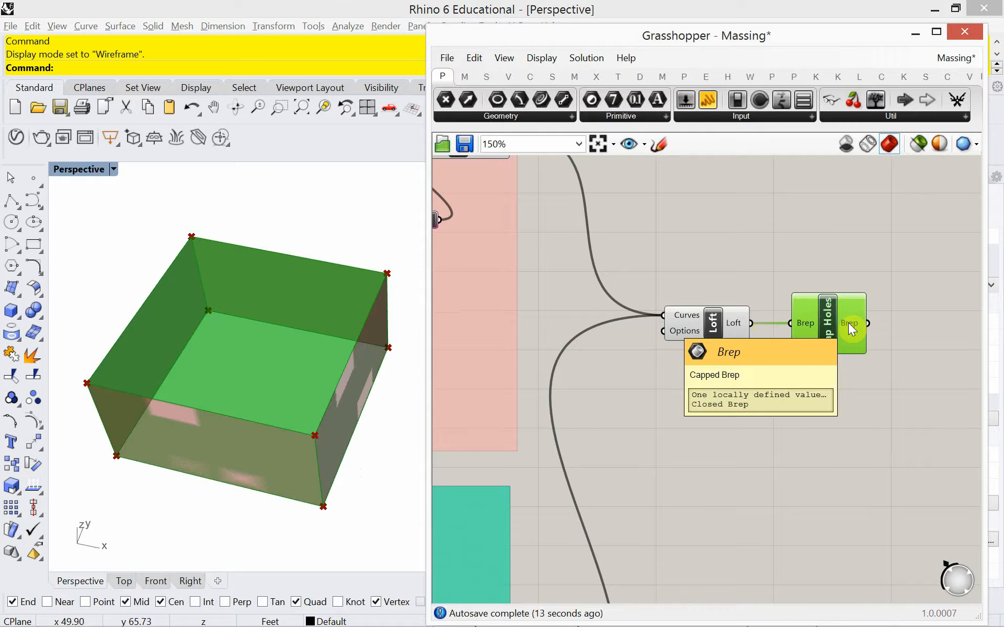
pyautogui.moveTo(358, 468); pyautogui.dragTo(298, 477, button='right')
pyautogui.scroll(-5, 343, 453)
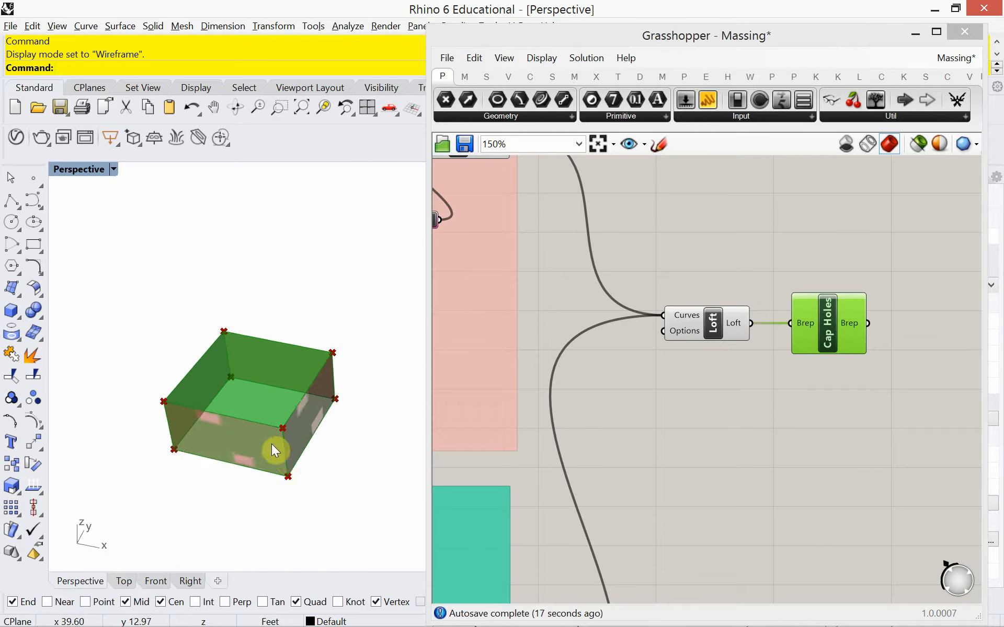
pyautogui.scroll(3, 268, 442)
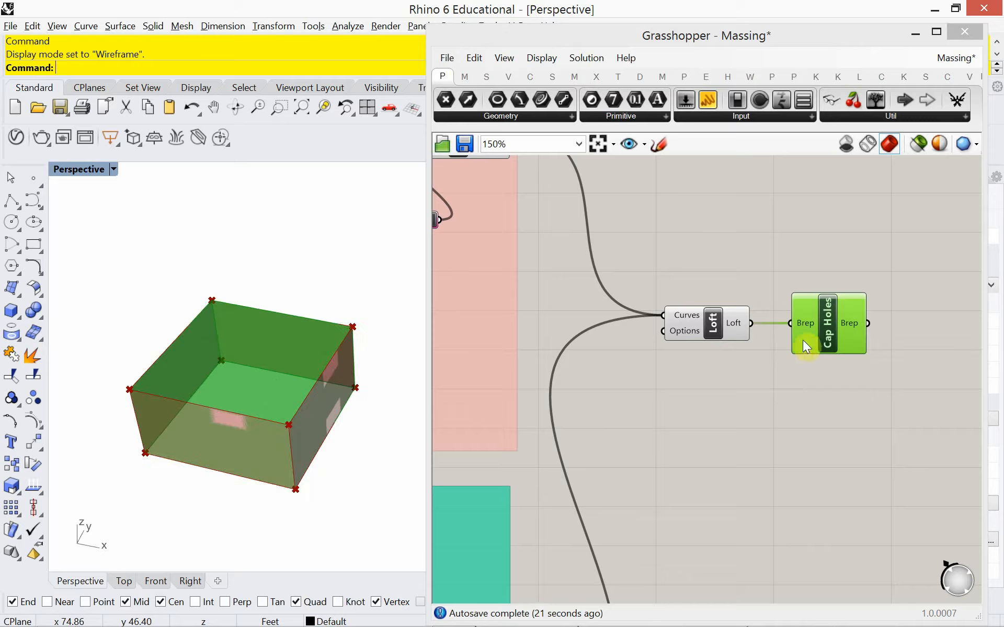
pyautogui.moveTo(291, 469)
pyautogui.mouseDown(button='right')
pyautogui.moveTo(271, 439)
pyautogui.moveTo(268, 472)
pyautogui.moveTo(284, 481)
pyautogui.mouseUp(button='right')
pyautogui.scroll(-3, 654, 405)
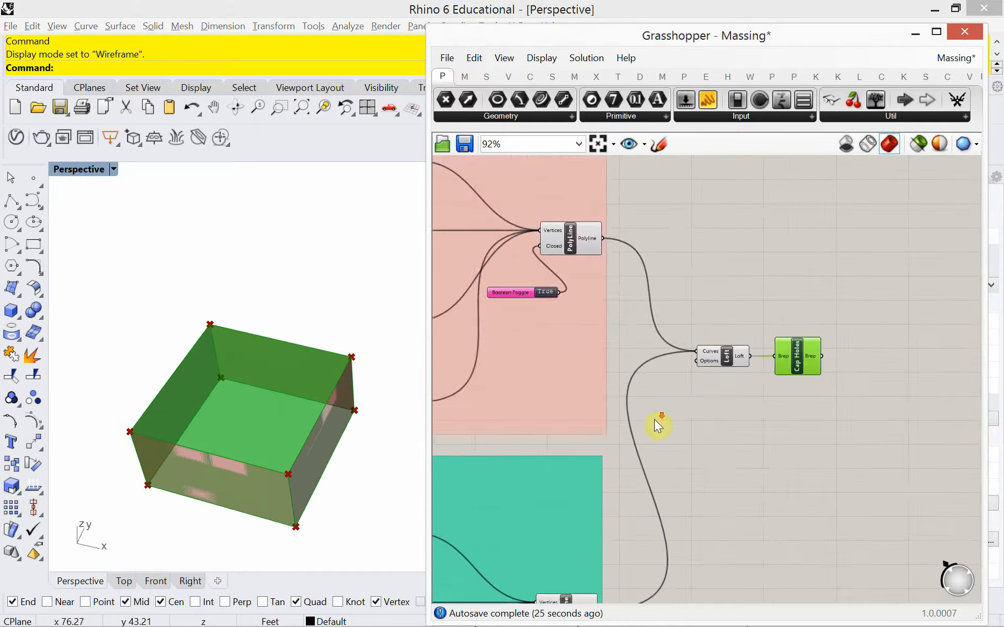
# Step: Review the earlier Massing and Subtraction definition with its Solid Difference, and compare it with the new lofted definition
pyautogui.scroll(-3, 655, 419)
pyautogui.moveTo(652, 362); pyautogui.dragTo(691, 451, button='right')
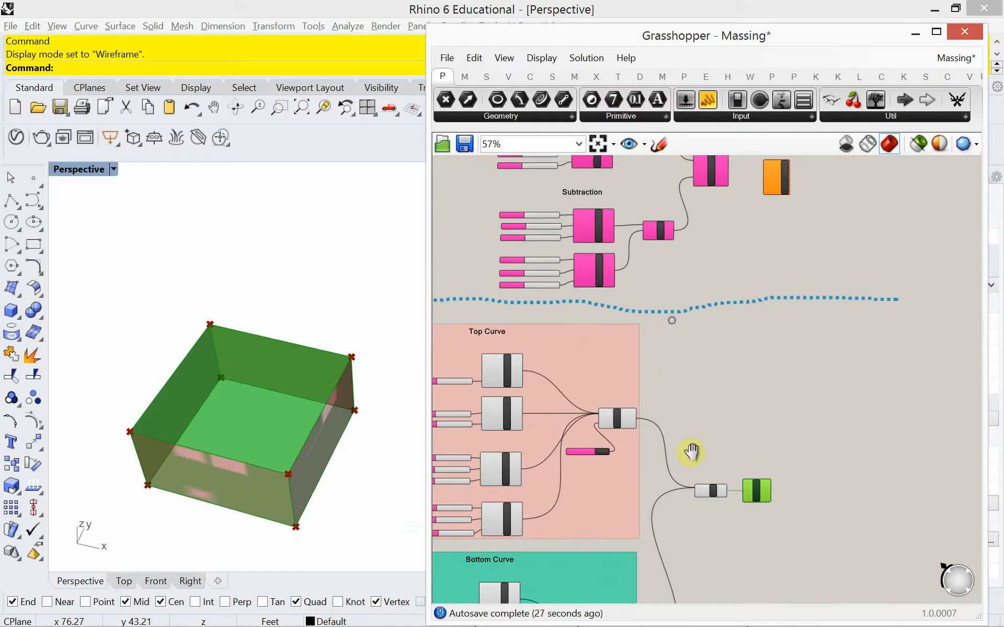
pyautogui.scroll(5, 713, 206)
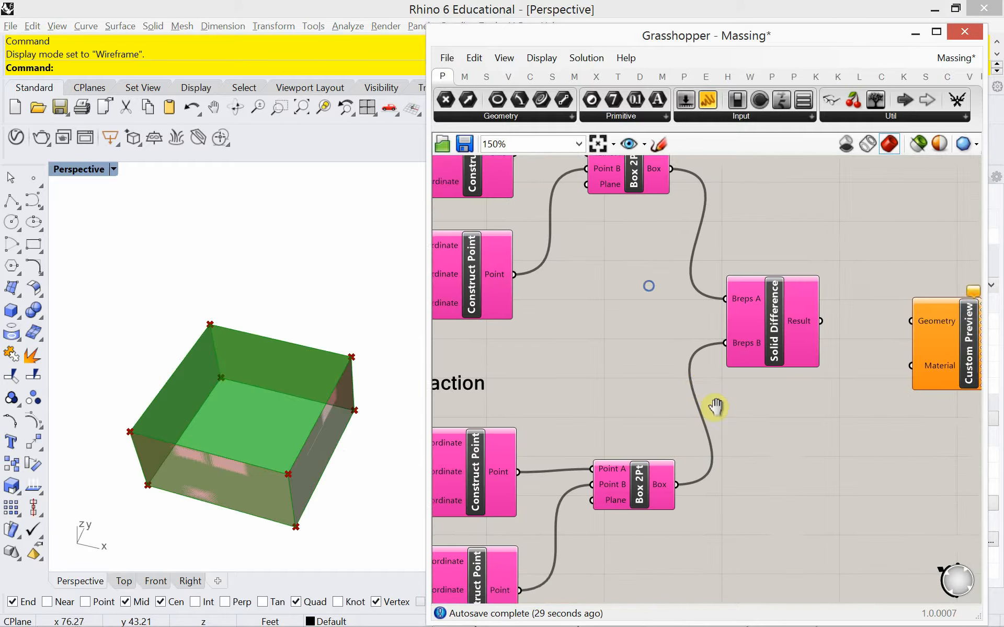
pyautogui.moveTo(715, 407); pyautogui.dragTo(730, 428, button='right')
pyautogui.scroll(-4, 707, 356)
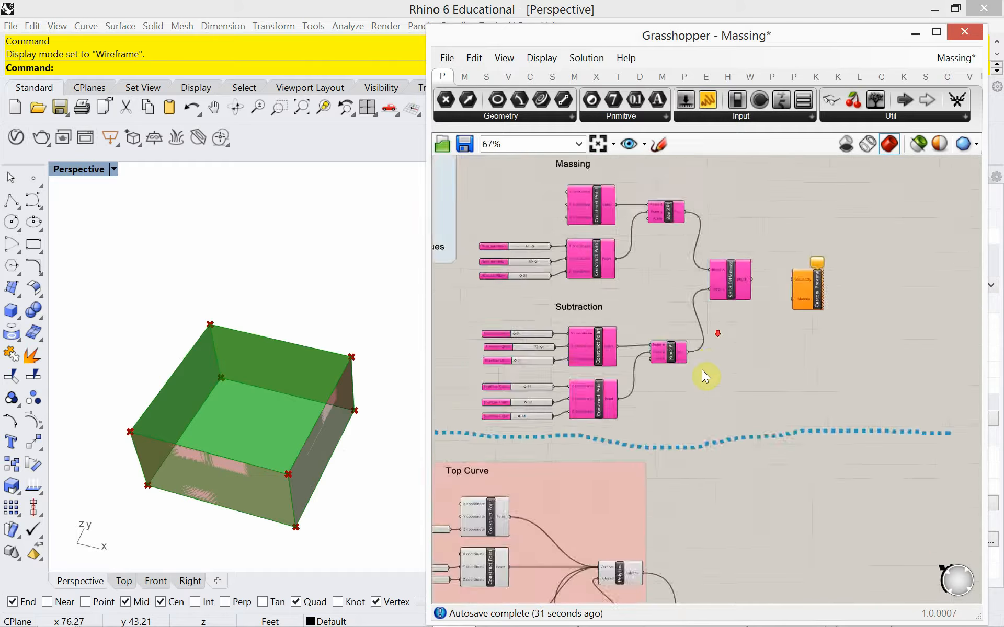
pyautogui.scroll(-3, 721, 475)
pyautogui.scroll(6, 690, 474)
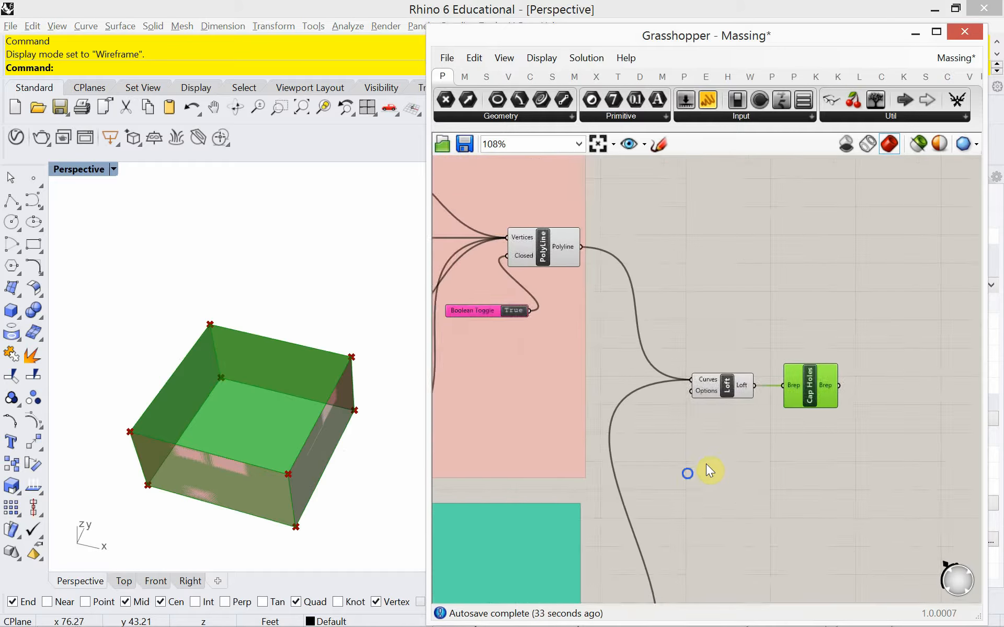
pyautogui.scroll(-3, 815, 408)
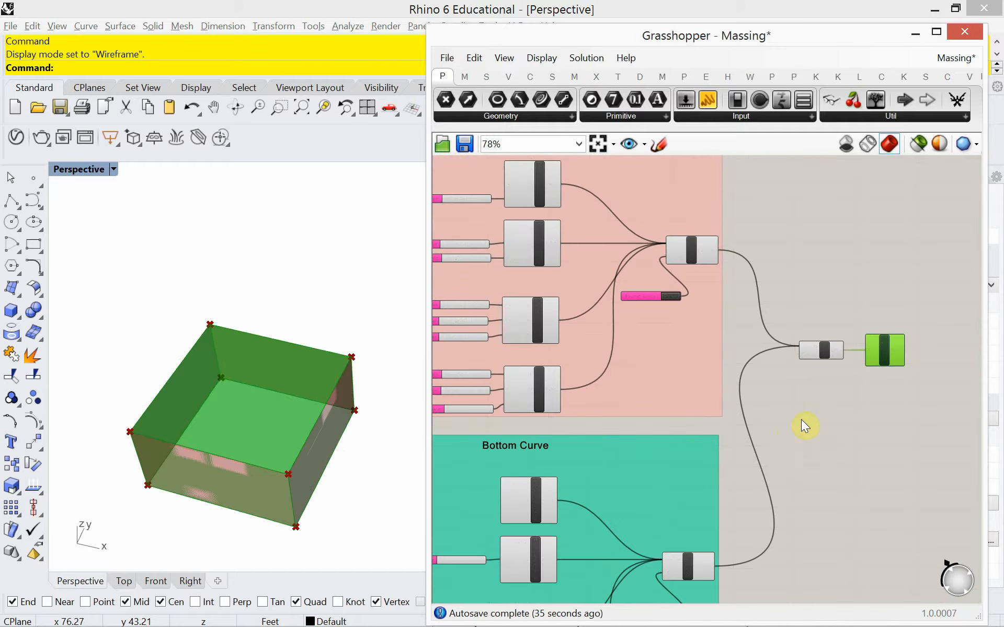
# Step: Turn off the preview of the Loft component so that only the capped brep is displayed
pyautogui.scroll(5, 895, 360)
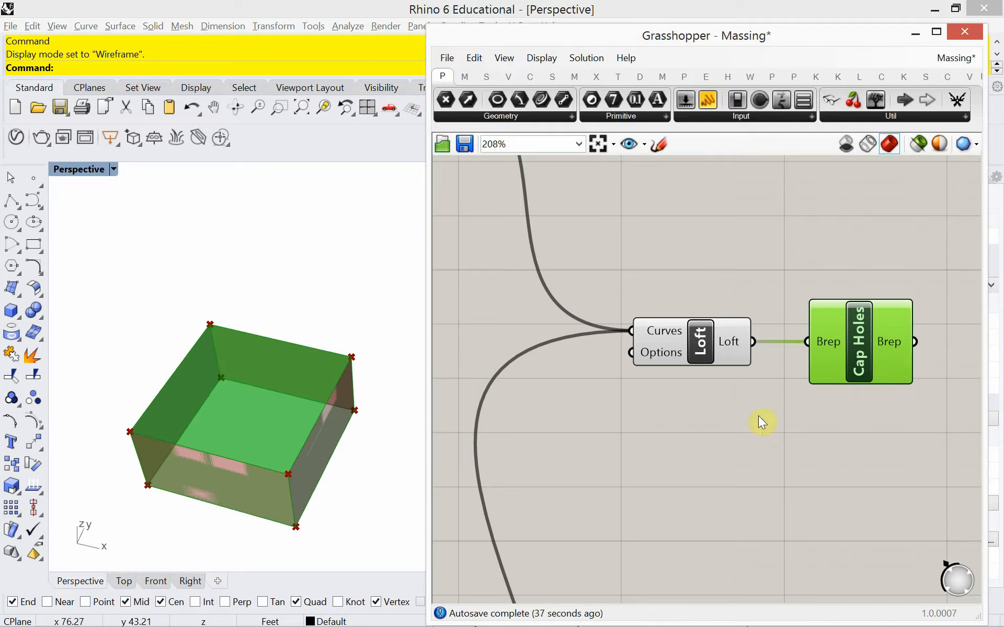
pyautogui.click(707, 360)
pyautogui.rightClick(717, 267)
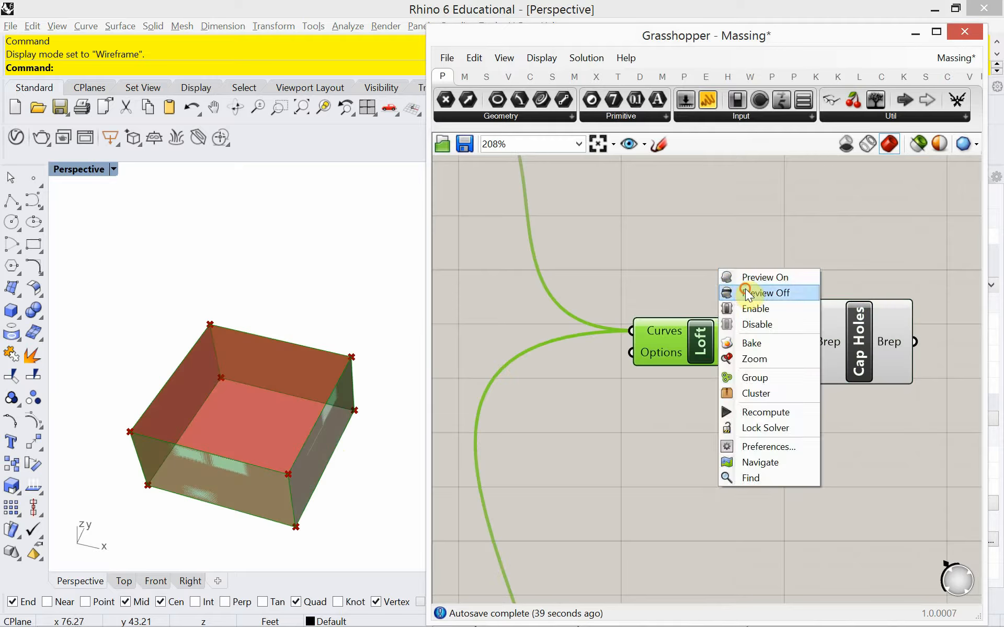
pyautogui.click(747, 293)
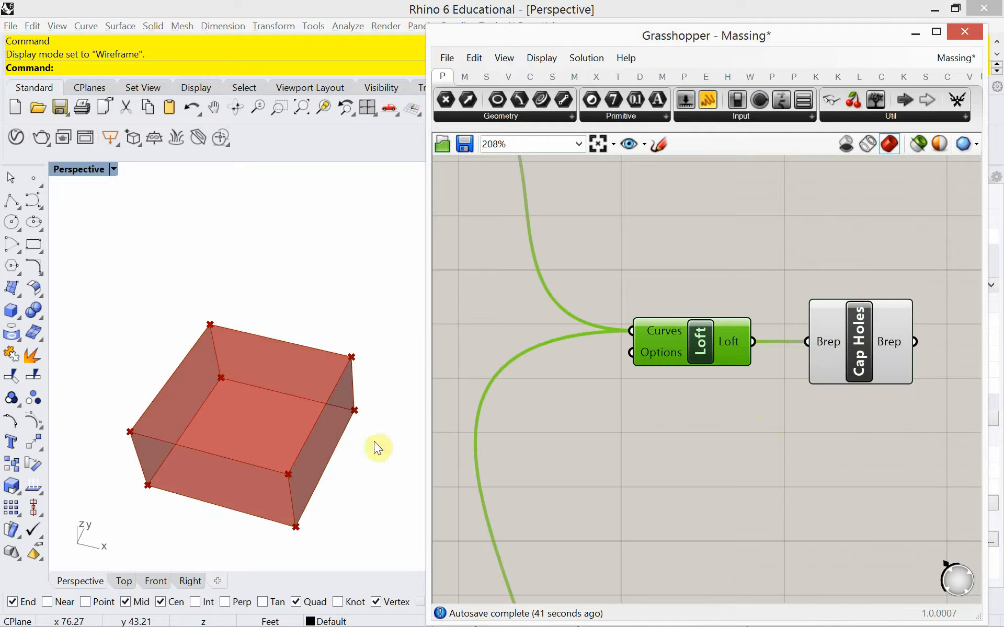
pyautogui.moveTo(302, 439); pyautogui.dragTo(296, 412, button='right')
# Step: Add a Custom Preview component after Cap Holes and connect the capped Brep output to its Geometry input
pyautogui.moveTo(751, 402); pyautogui.dragTo(677, 385, button='right')
pyautogui.scroll(-2, 678, 385)
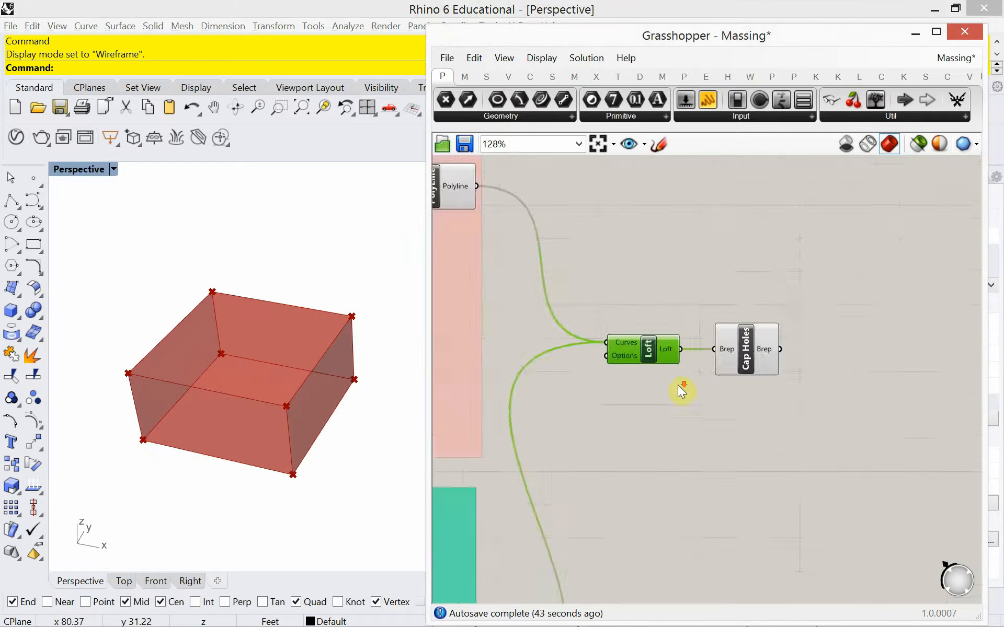
pyautogui.scroll(2, 825, 356)
pyautogui.doubleClick(824, 355)
pyautogui.write('cus')
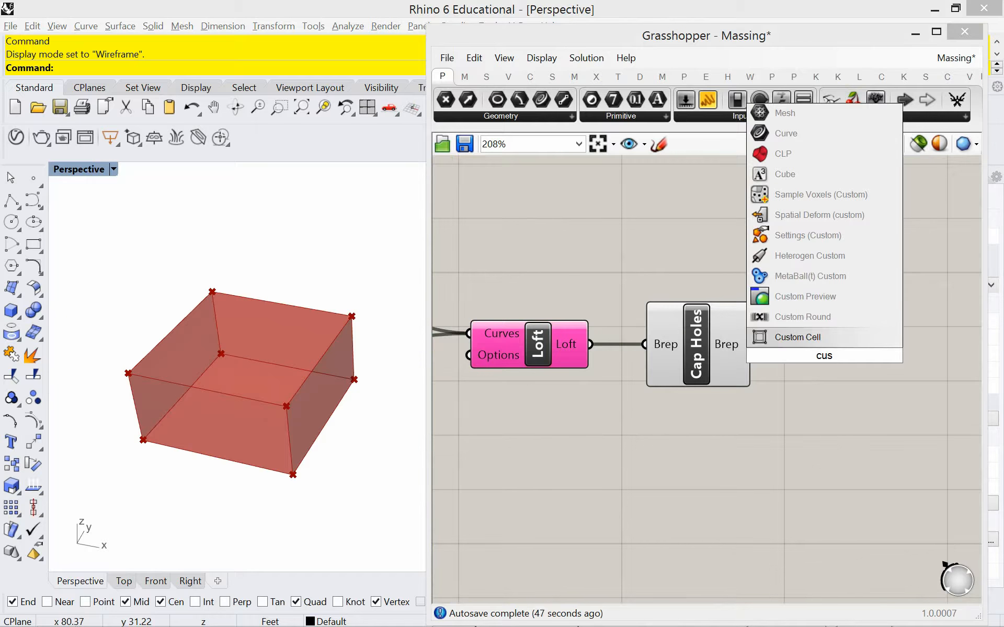
pyautogui.write('tom')
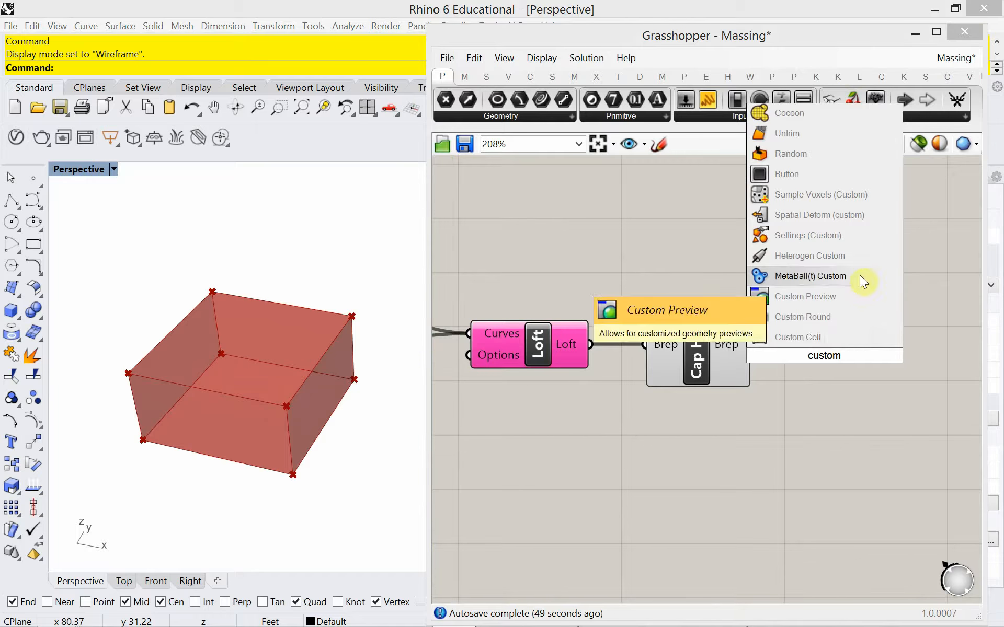
pyautogui.click(846, 296)
pyautogui.moveTo(752, 346); pyautogui.dragTo(776, 324)
pyautogui.moveTo(817, 366); pyautogui.dragTo(864, 390)
pyautogui.click(739, 444)
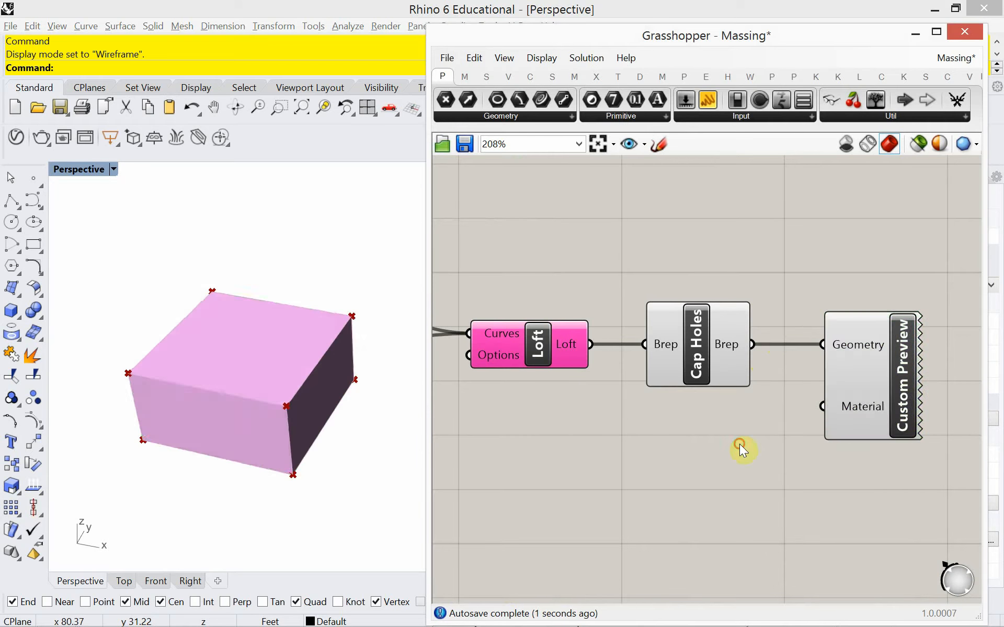
# Step: Set the Perspective viewport's display mode to Rendered and orbit around the mass
pyautogui.click(190, 385)
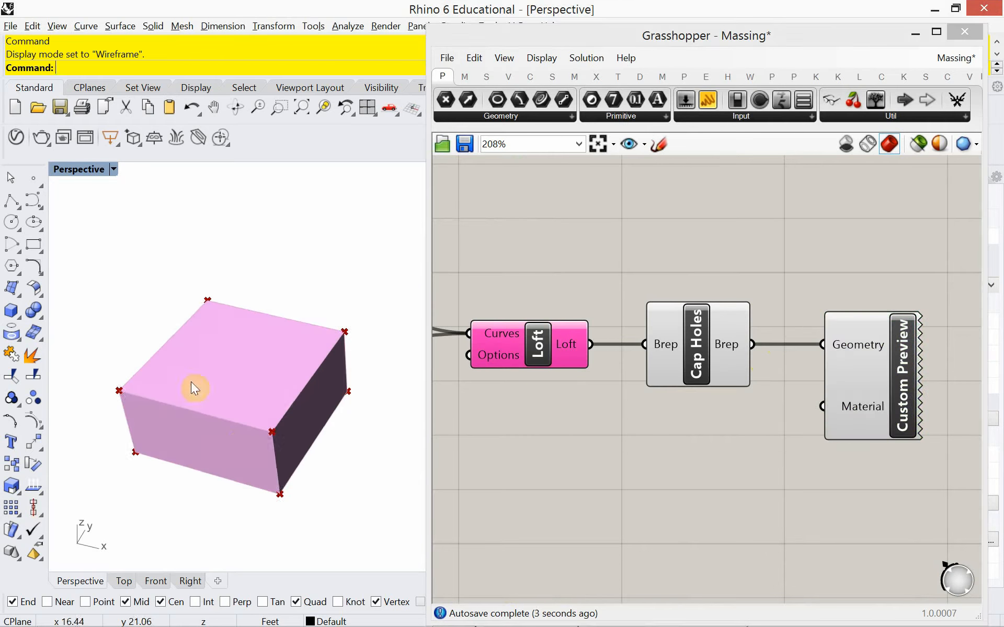
pyautogui.click(113, 169)
pyautogui.click(132, 184)
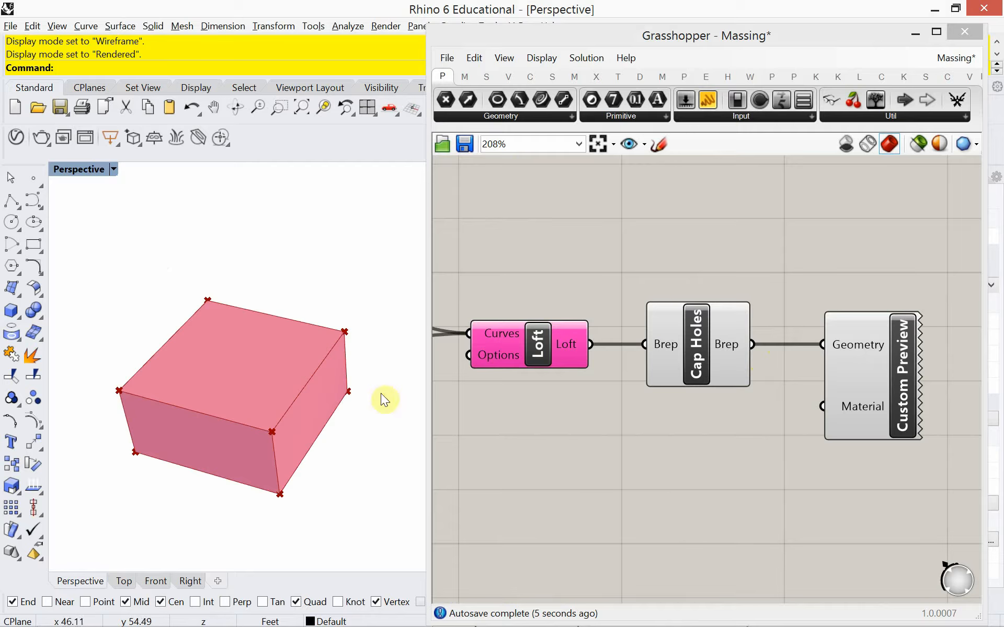
pyautogui.click(571, 445)
pyautogui.moveTo(257, 490); pyautogui.dragTo(258, 480, button='right')
# Step: Add a Colour Swatch below Cap Holes and connect it to the Custom Preview's Material input
pyautogui.doubleClick(659, 468)
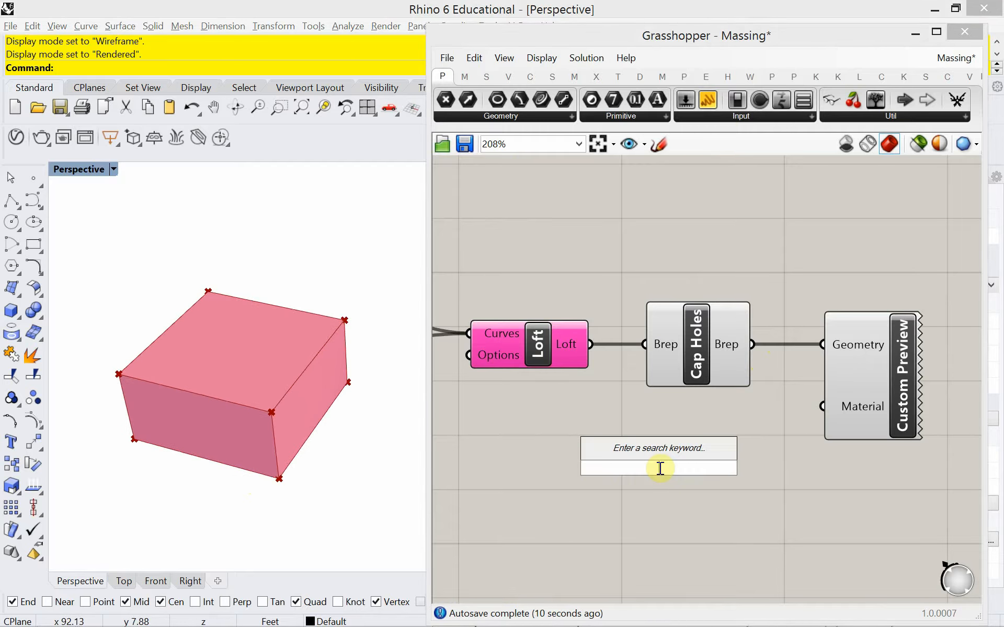
pyautogui.write('col')
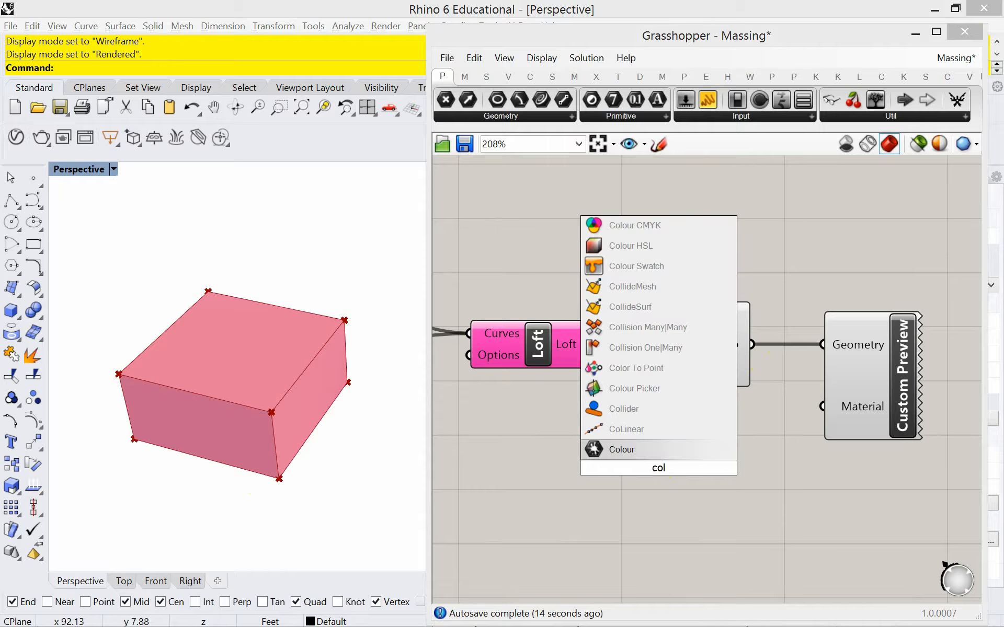
pyautogui.write('or')
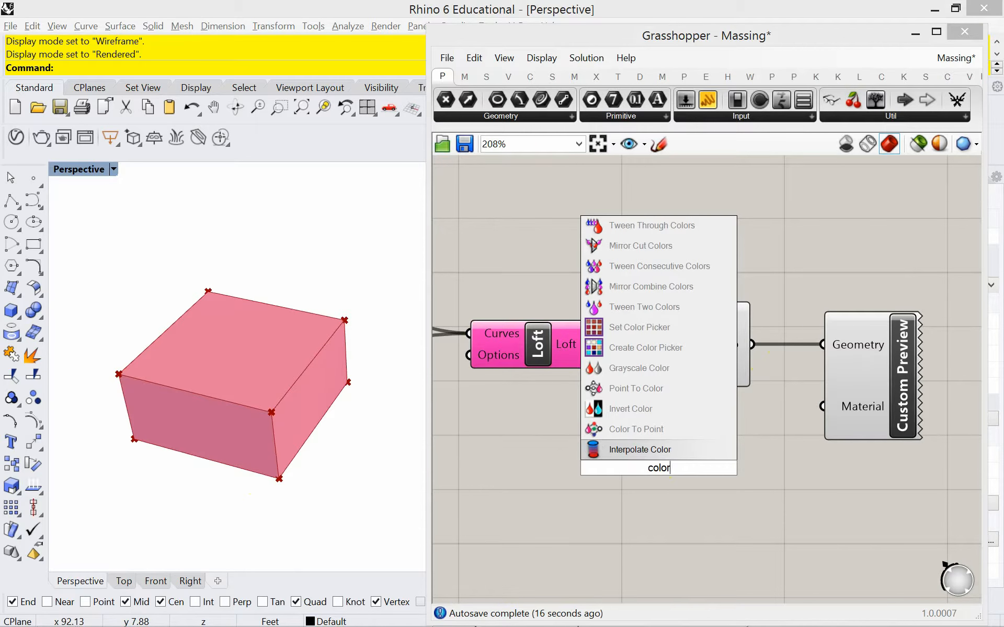
pyautogui.write(' swa')
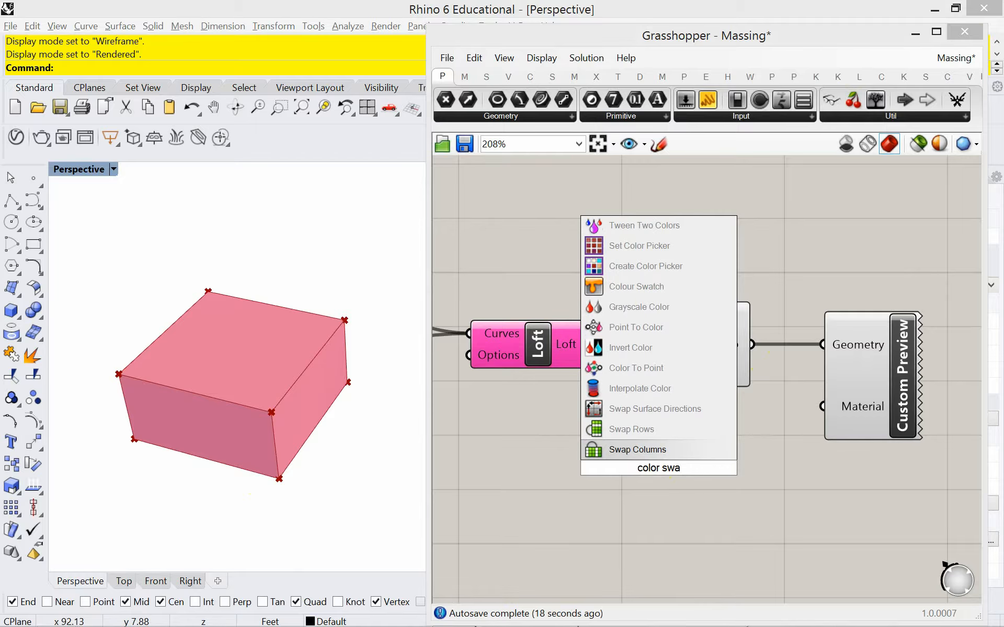
pyautogui.click(644, 287)
pyautogui.moveTo(729, 468); pyautogui.dragTo(824, 406)
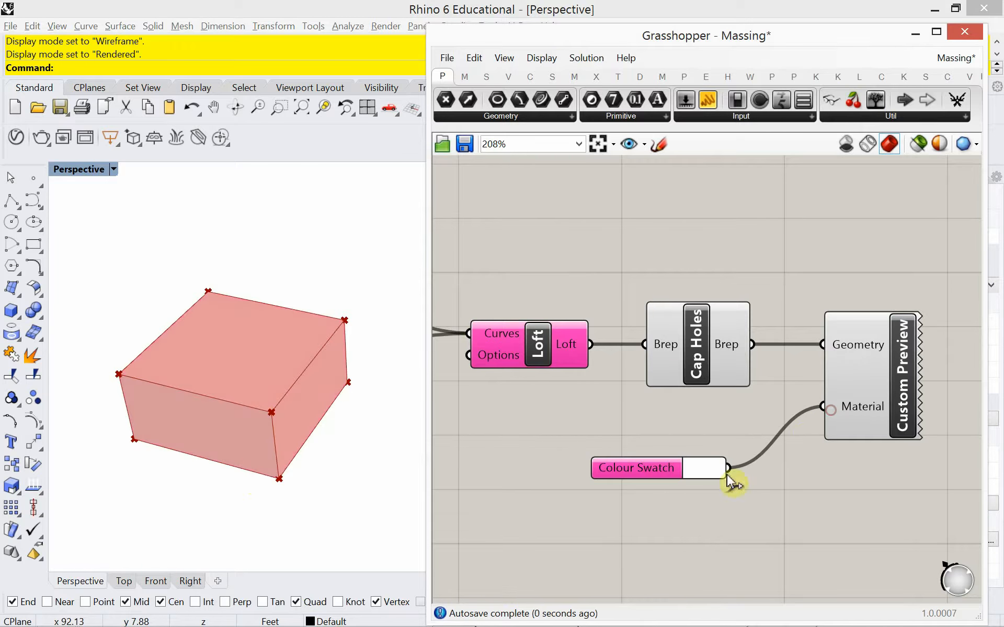
# Step: Turn off the preview of the Cap Holes component
pyautogui.click(674, 359)
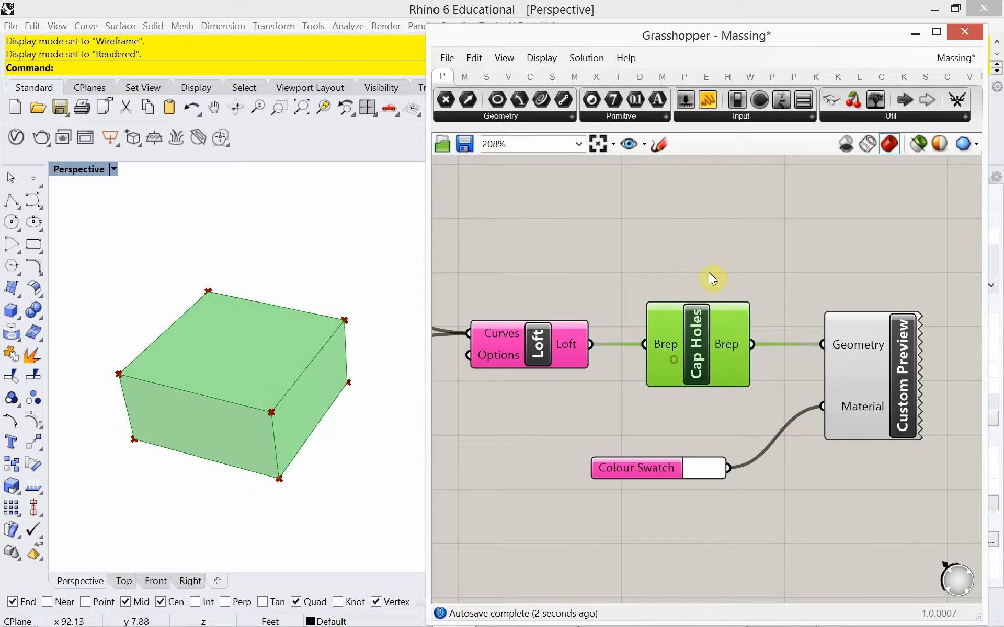
pyautogui.rightClick(710, 267)
pyautogui.click(732, 289)
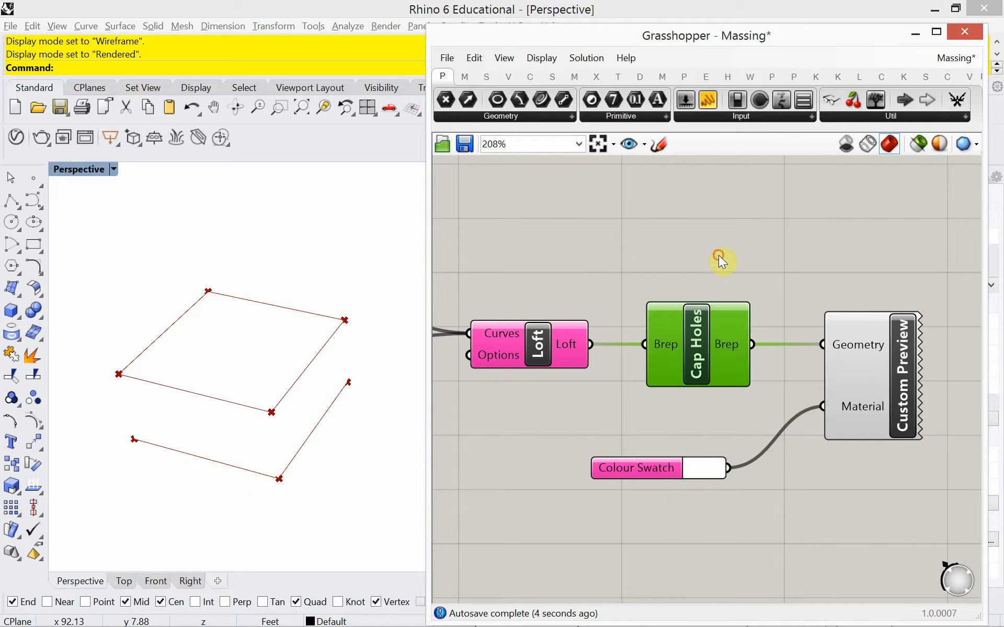
pyautogui.click(718, 255)
# Step: Set the Colour Swatch to a light blue of about R 117, G 205, B 255 and inspect the coloured mass
pyautogui.click(702, 469)
pyautogui.click(775, 438)
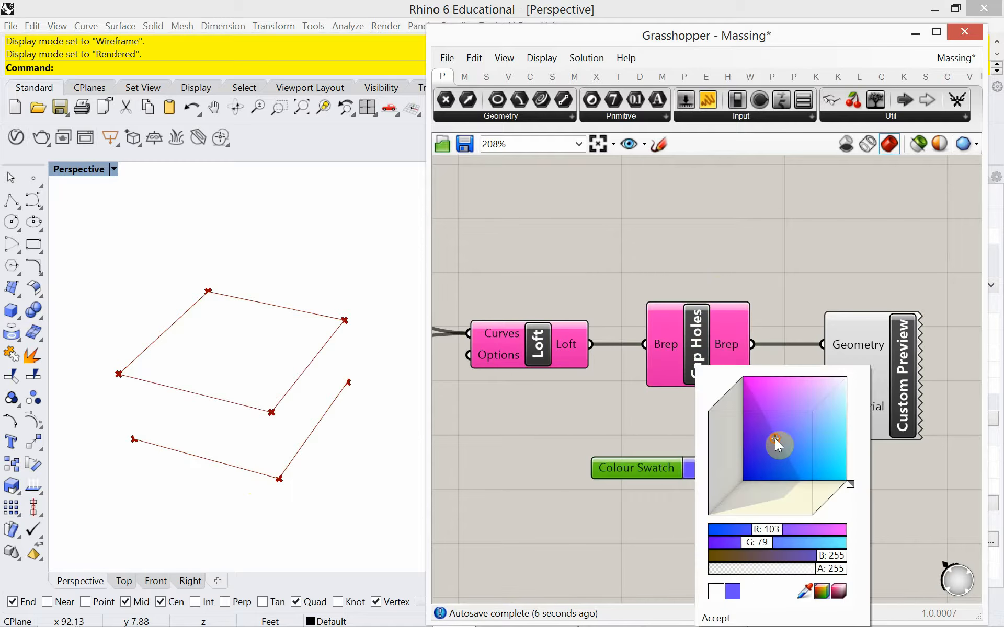
pyautogui.moveTo(801, 410)
pyautogui.mouseDown()
pyautogui.moveTo(792, 416)
pyautogui.moveTo(802, 459)
pyautogui.moveTo(762, 434)
pyautogui.moveTo(827, 432)
pyautogui.moveTo(826, 456)
pyautogui.moveTo(826, 433)
pyautogui.mouseUp()
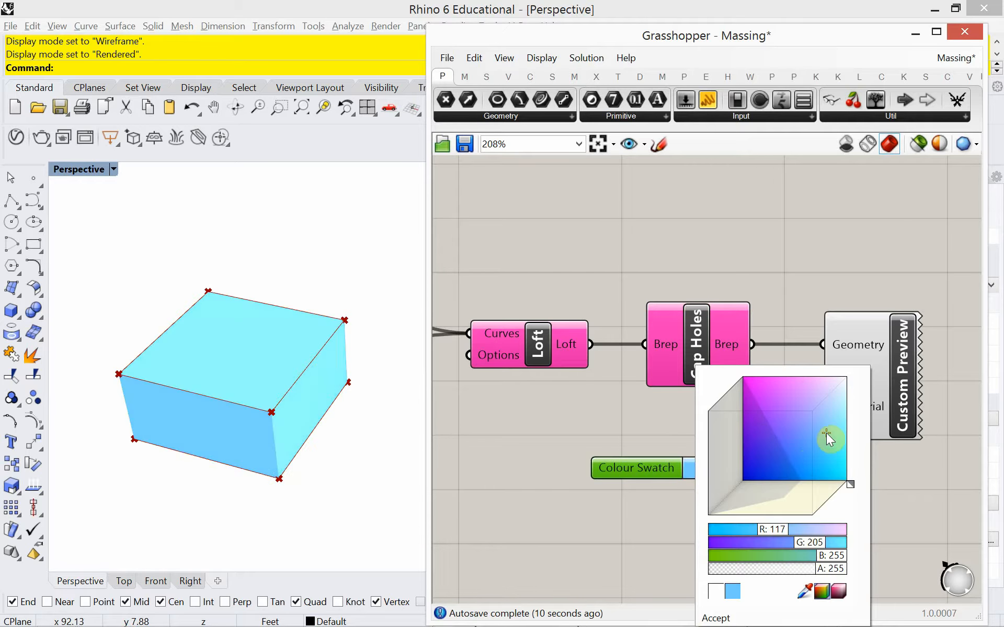
pyautogui.moveTo(771, 525)
pyautogui.mouseDown()
pyautogui.moveTo(801, 522)
pyautogui.moveTo(772, 525)
pyautogui.mouseUp()
pyautogui.click(617, 440)
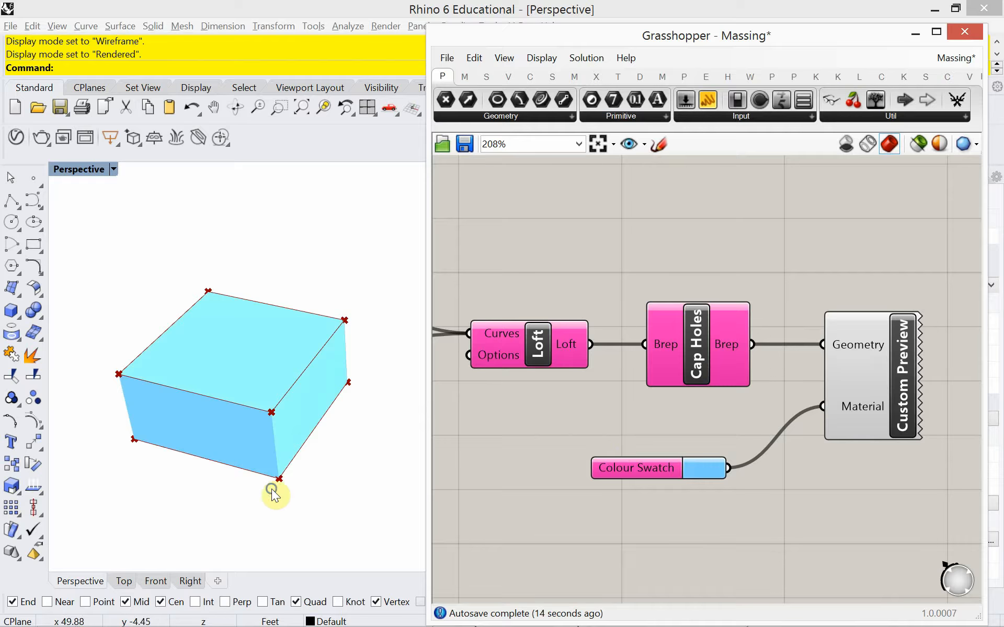
pyautogui.moveTo(268, 493)
pyautogui.mouseDown(button='right')
pyautogui.moveTo(269, 477)
pyautogui.moveTo(281, 484)
pyautogui.mouseUp(button='right')
# Step: Examine the Top Curve group's Construct Point sliders alongside the coloured mass in the Perspective viewport
pyautogui.moveTo(611, 432); pyautogui.dragTo(657, 408, button='right')
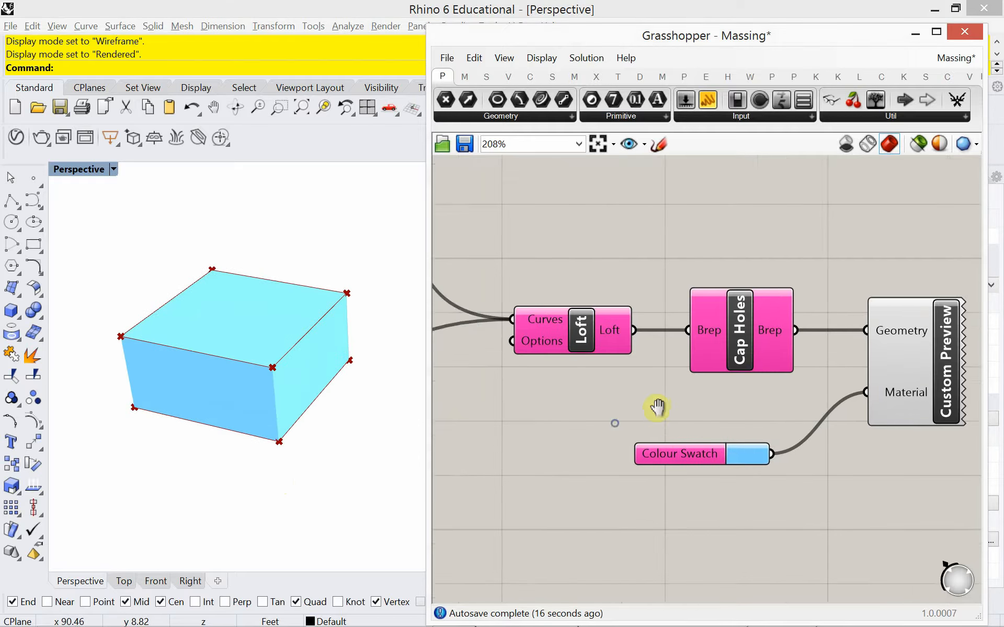
pyautogui.scroll(-4, 601, 425)
pyautogui.moveTo(601, 426); pyautogui.dragTo(717, 385, button='right')
pyautogui.moveTo(579, 363); pyautogui.dragTo(748, 359, button='right')
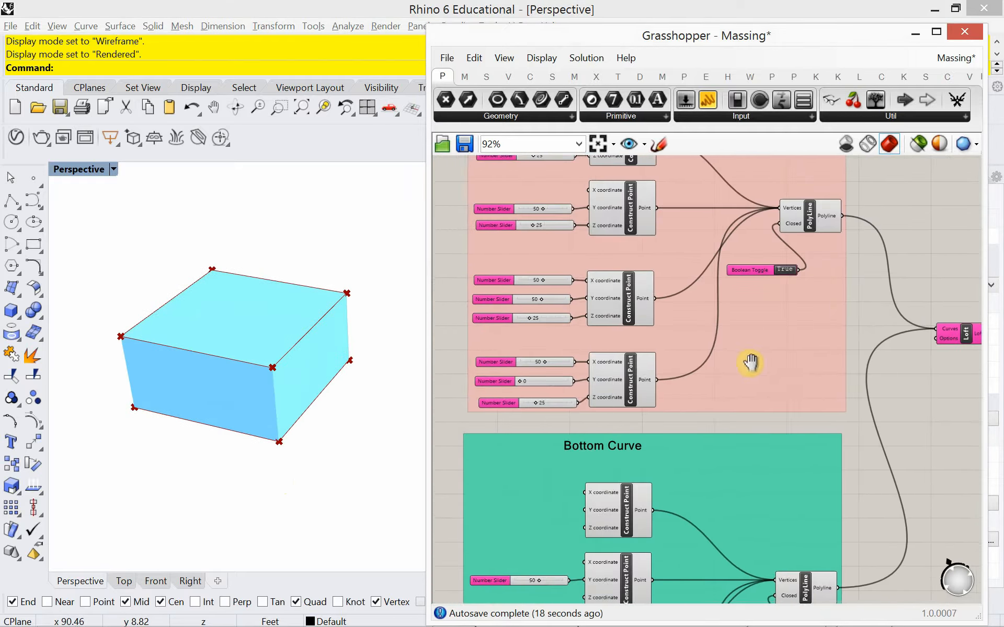
pyautogui.moveTo(692, 397); pyautogui.dragTo(735, 330, button='right')
pyautogui.moveTo(641, 303); pyautogui.dragTo(642, 454, button='right')
pyautogui.scroll(2, 551, 294)
pyautogui.moveTo(550, 294); pyautogui.dragTo(516, 357, button='right')
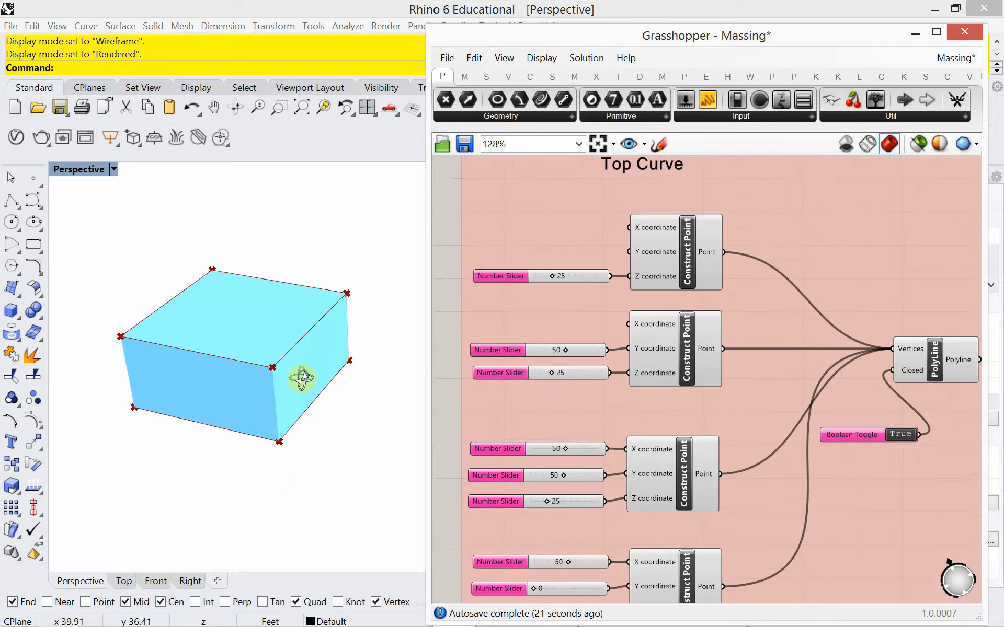
pyautogui.moveTo(301, 379); pyautogui.dragTo(293, 410, button='right')
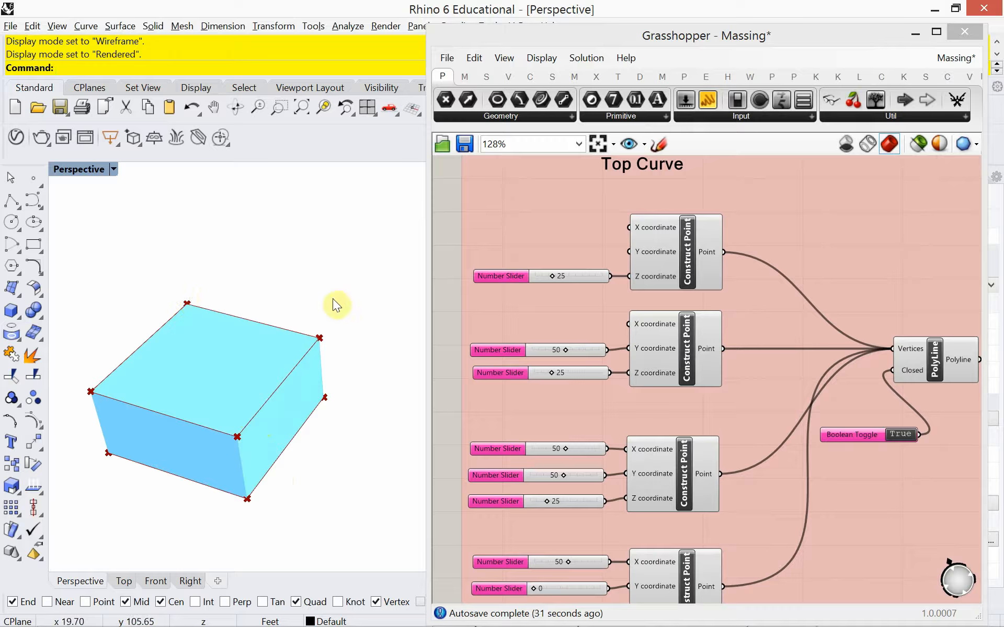
pyautogui.moveTo(347, 383); pyautogui.dragTo(356, 385, button='right')
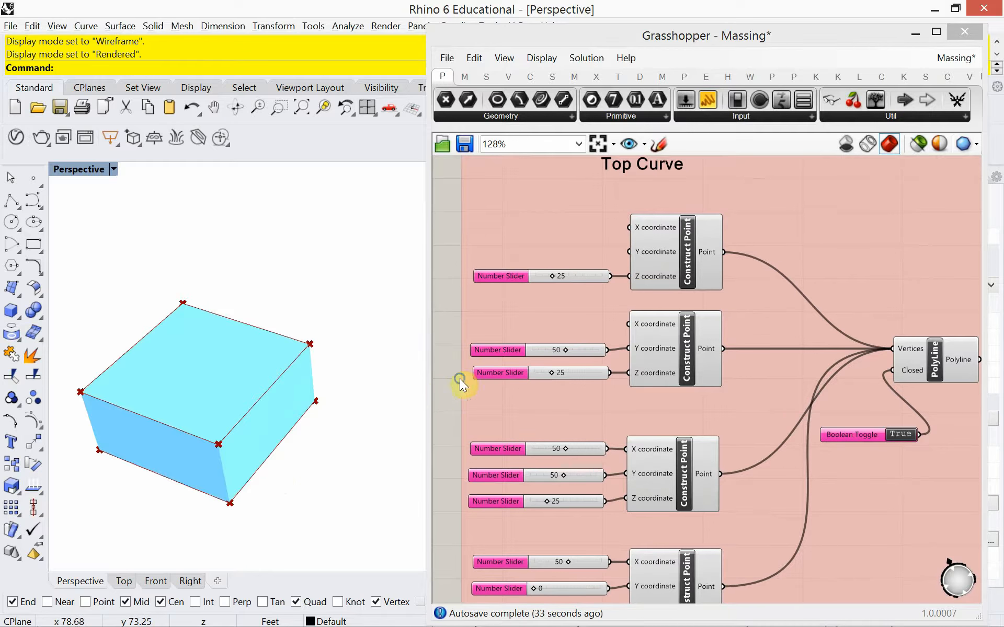
pyautogui.moveTo(459, 378); pyautogui.dragTo(452, 338, button='right')
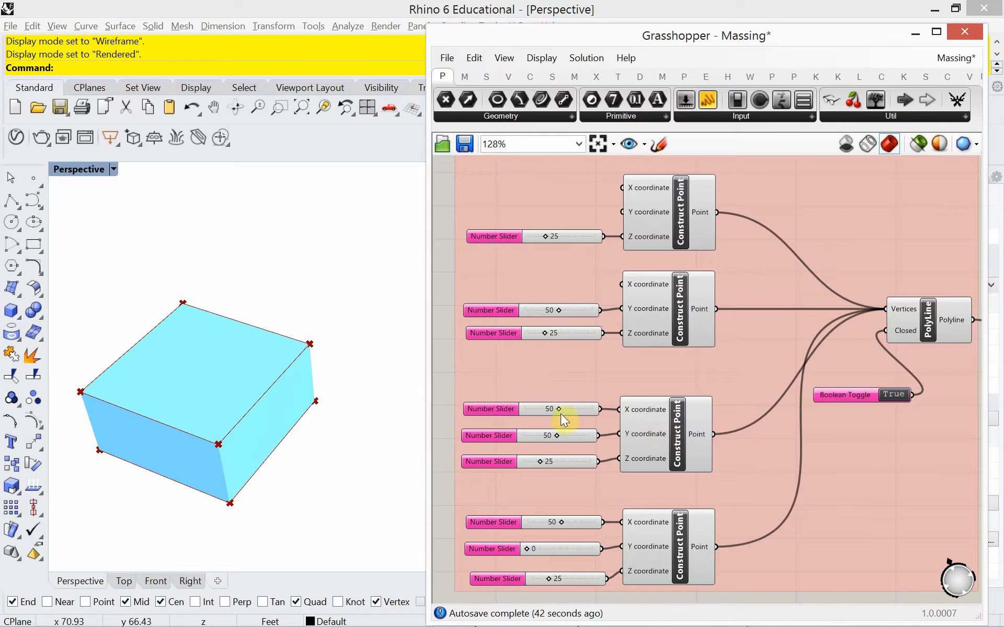
# Step: Compare the second and third Construct Point components of the Top Curve group to identify the mass corners they control
pyautogui.click(663, 434)
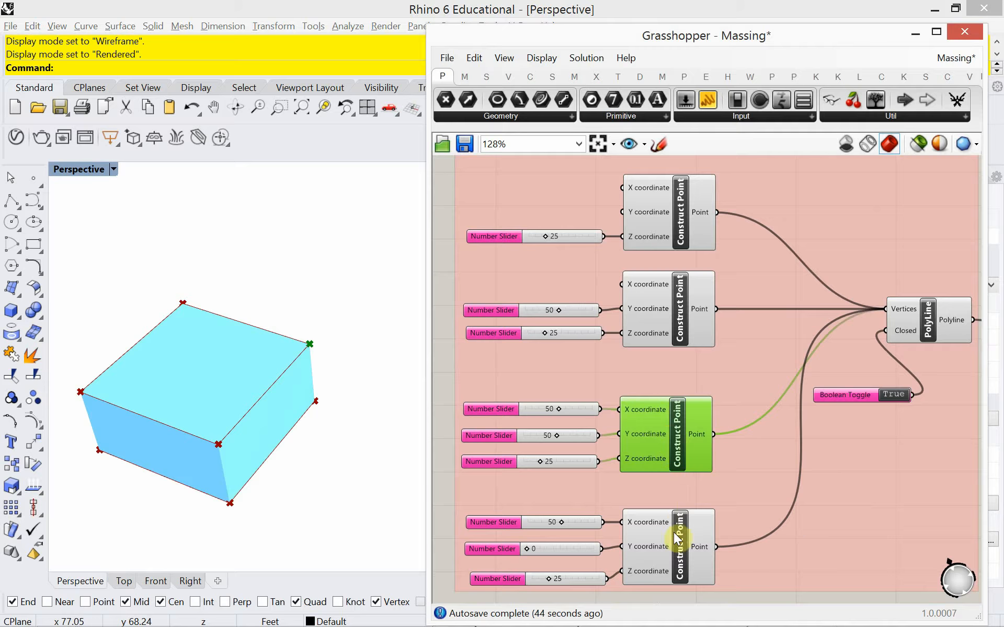
pyautogui.click(659, 343)
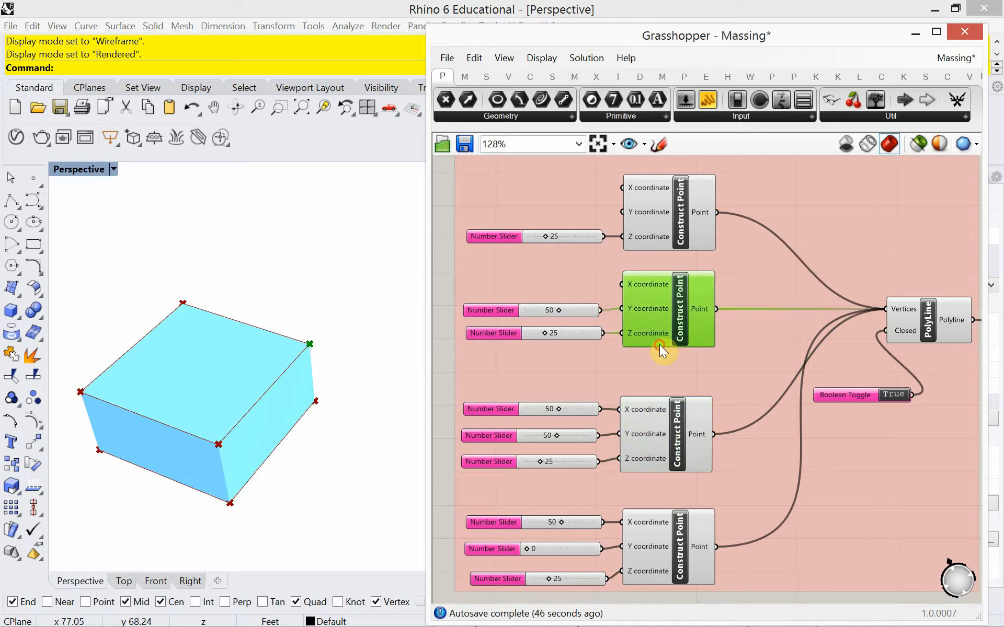
pyautogui.click(668, 422)
pyautogui.click(686, 333)
pyautogui.click(677, 425)
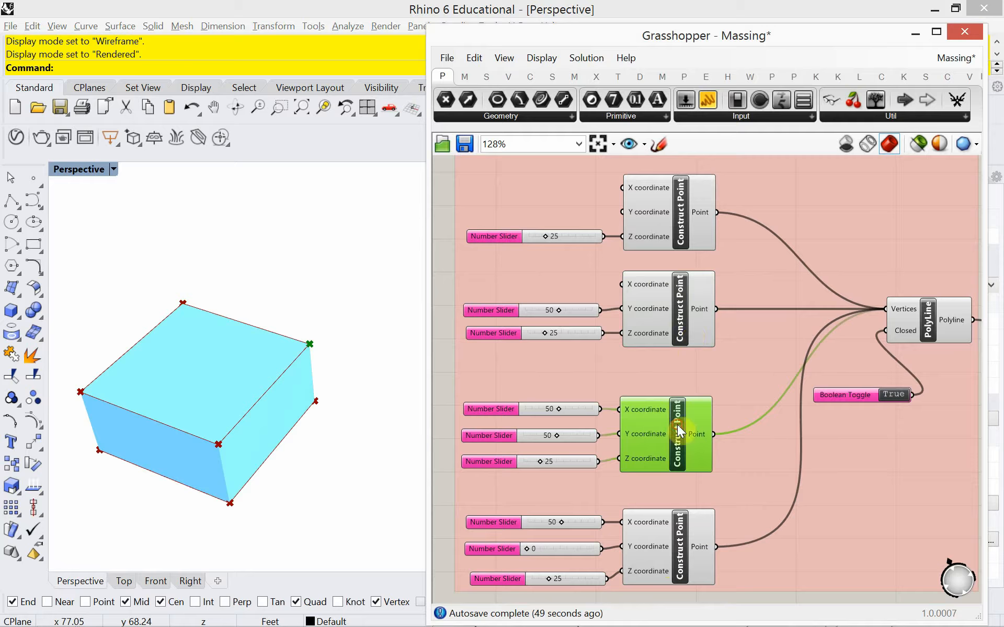
pyautogui.click(685, 324)
# Step: Raise the second top point by setting its Z coordinate slider to 40
pyautogui.moveTo(546, 334); pyautogui.dragTo(561, 342)
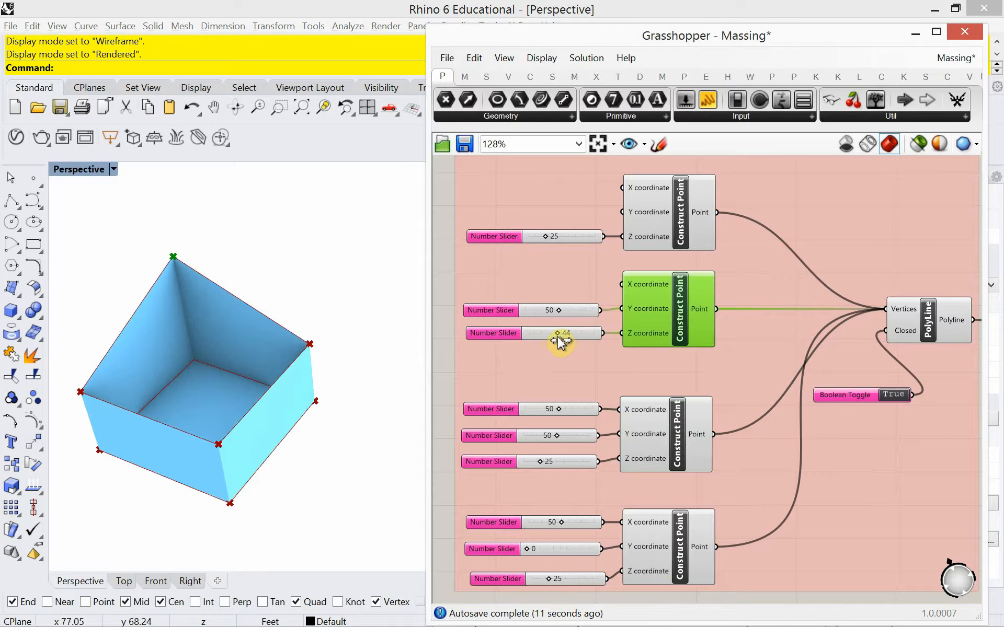
pyautogui.moveTo(562, 343); pyautogui.dragTo(558, 343)
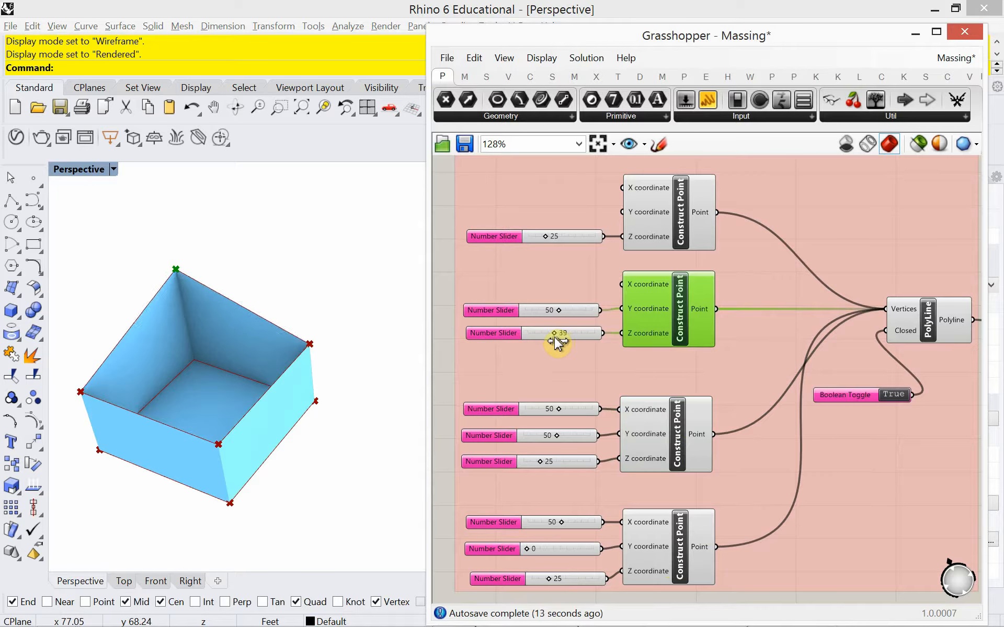
pyautogui.doubleClick(562, 334)
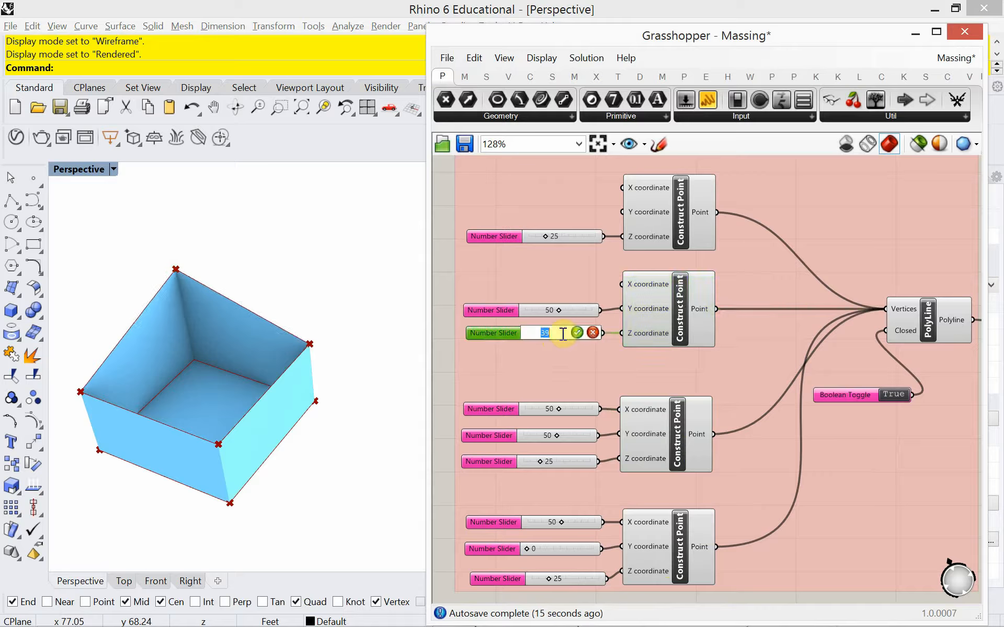
pyautogui.write('40')
pyautogui.click(575, 333)
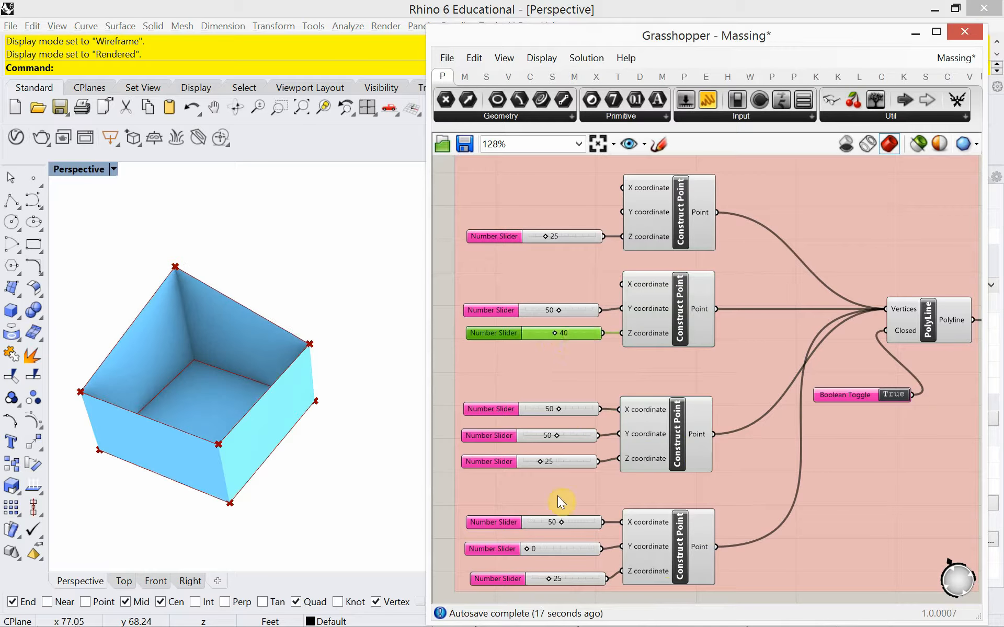
# Step: Set the third top point's Z coordinate slider to 40 and orbit around the sloped mass
pyautogui.doubleClick(555, 462)
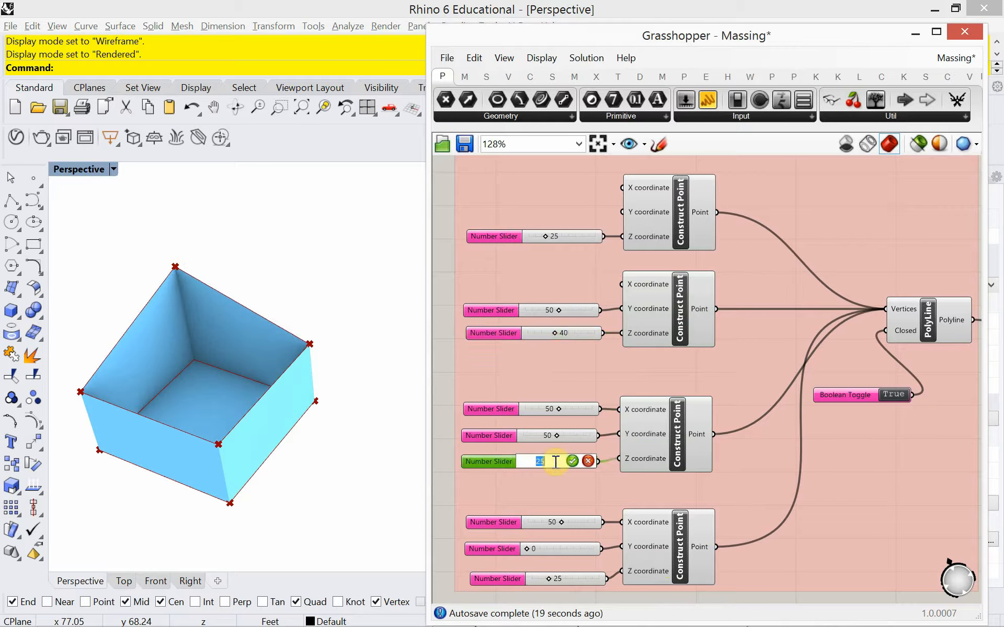
pyautogui.write('40')
pyautogui.click(573, 462)
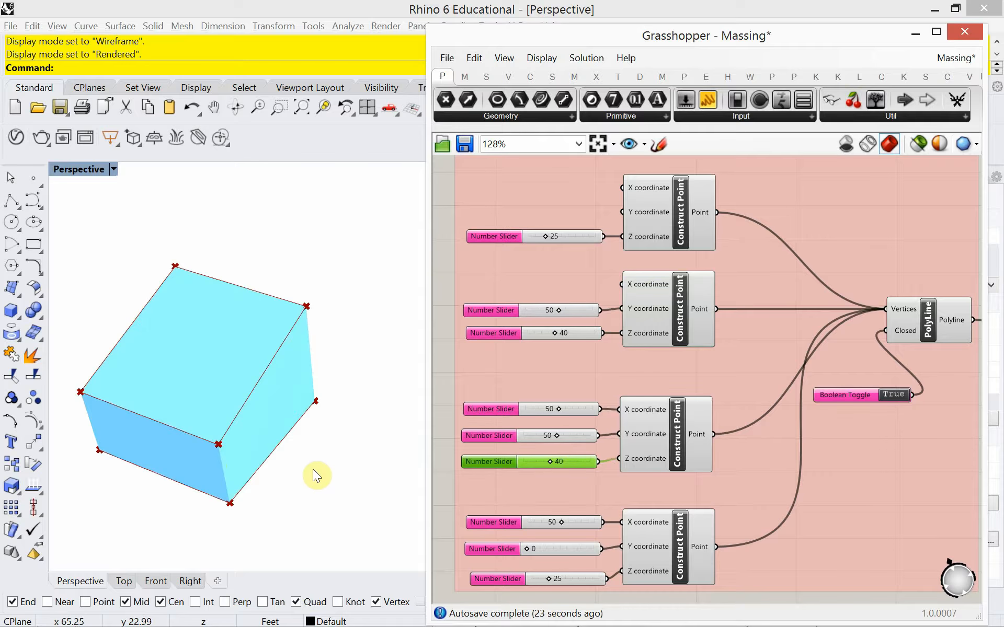
pyautogui.moveTo(312, 469); pyautogui.dragTo(230, 352, button='right')
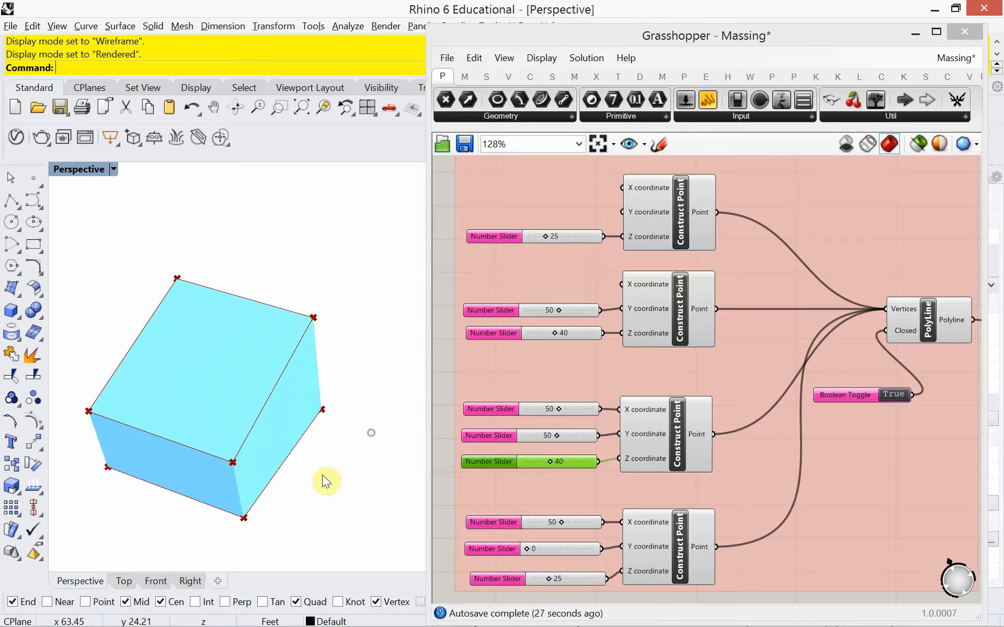
# Step: Wire the third top point's Z slider into the second point's Z coordinate as well, reposition both Z sliders and set the shared slider to 41
pyautogui.moveTo(325, 482); pyautogui.dragTo(253, 448, button='right')
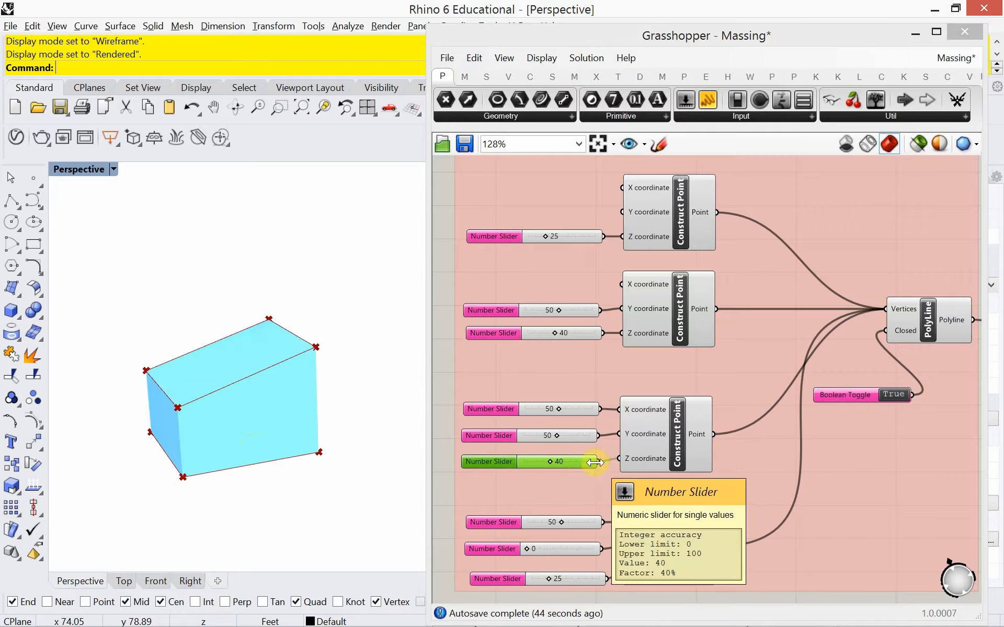
pyautogui.moveTo(600, 463); pyautogui.dragTo(612, 348)
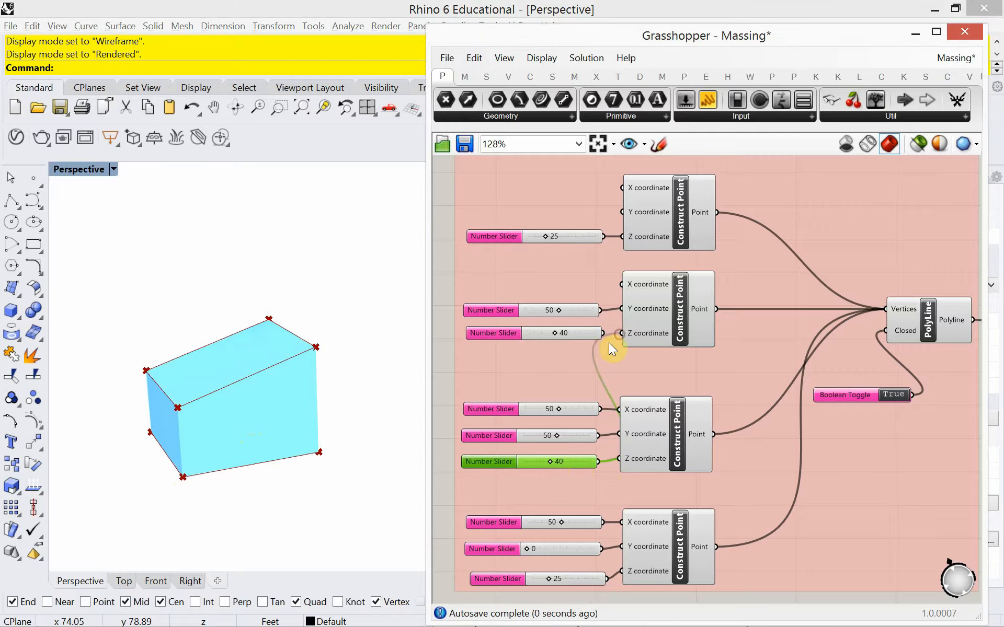
pyautogui.moveTo(543, 334); pyautogui.dragTo(525, 334)
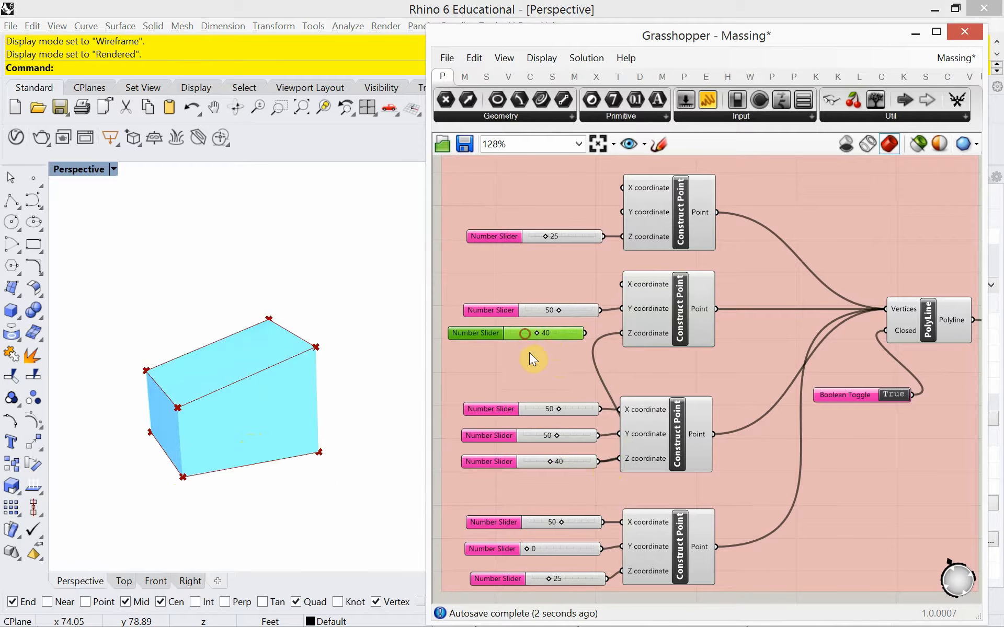
pyautogui.moveTo(568, 460); pyautogui.dragTo(541, 468)
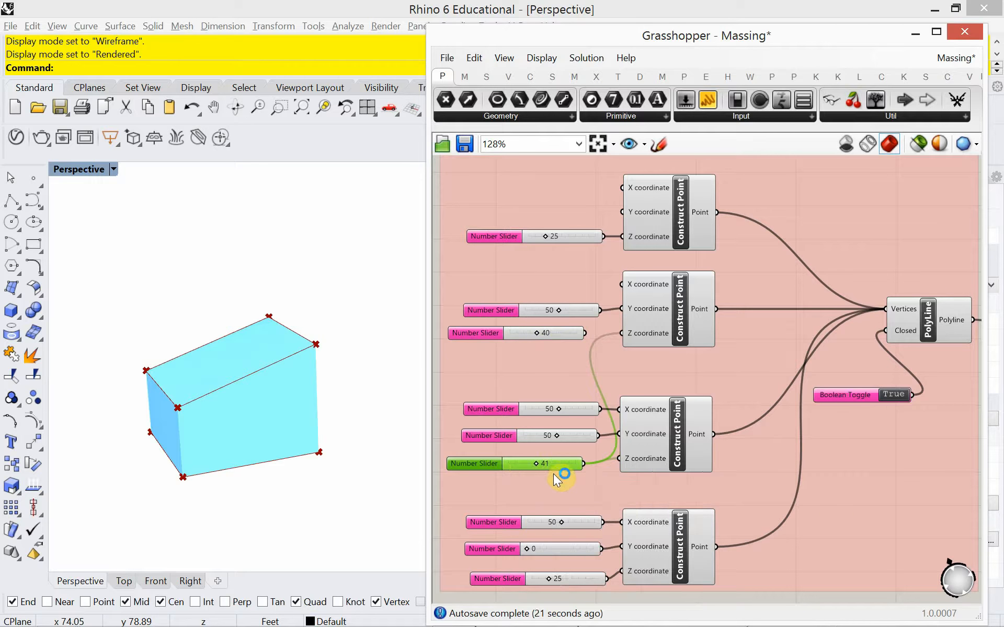
pyautogui.moveTo(560, 462); pyautogui.dragTo(563, 466)
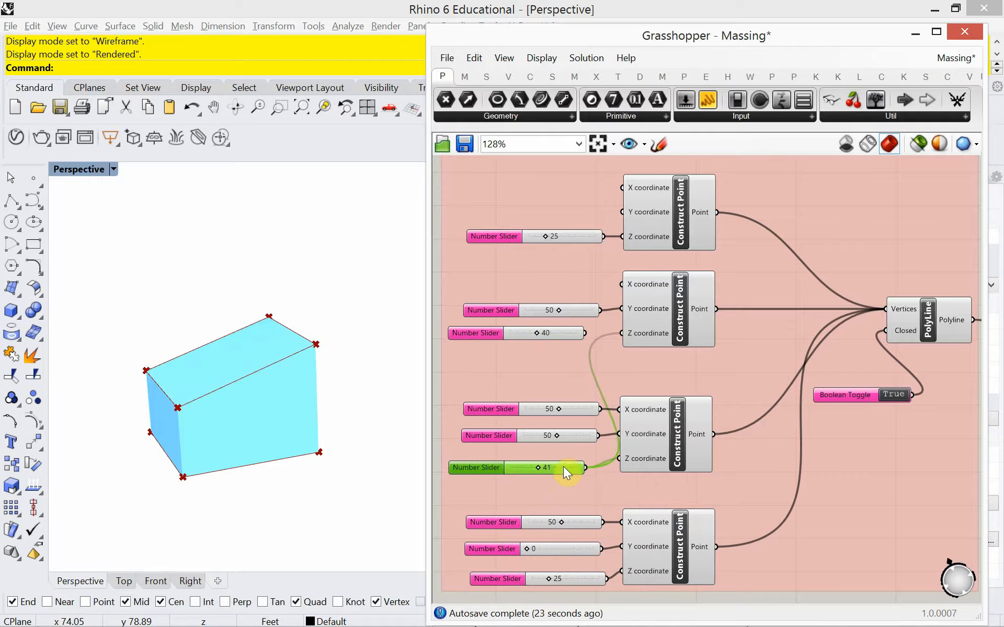
# Step: Reconnect the second top point's own slider to its Z coordinate and realign the two Z sliders beside their Construct Point components
pyautogui.moveTo(587, 332); pyautogui.dragTo(630, 335)
pyautogui.moveTo(560, 473); pyautogui.dragTo(574, 463)
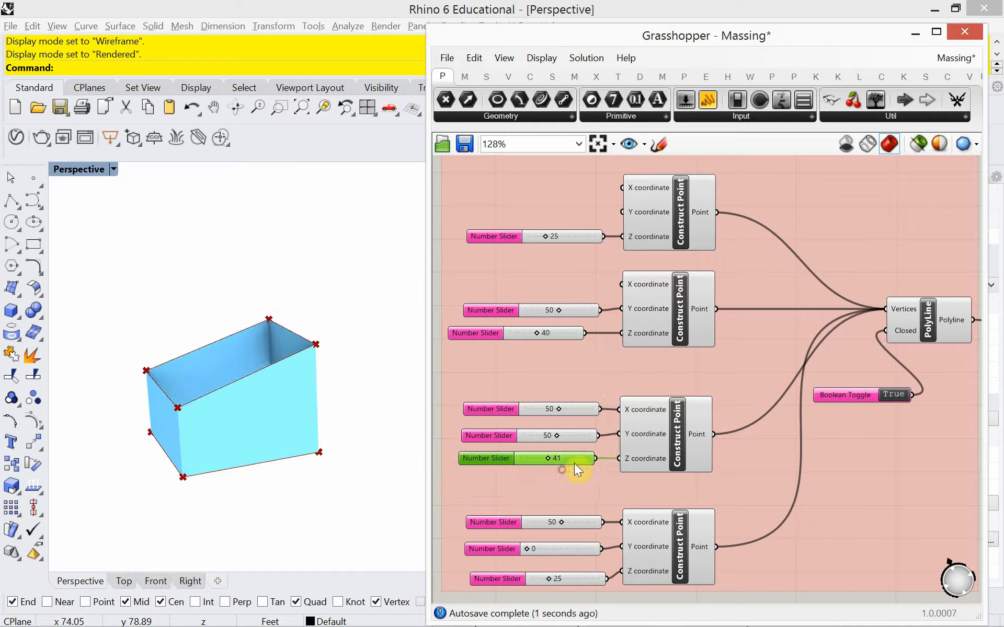
pyautogui.moveTo(574, 336); pyautogui.dragTo(589, 338)
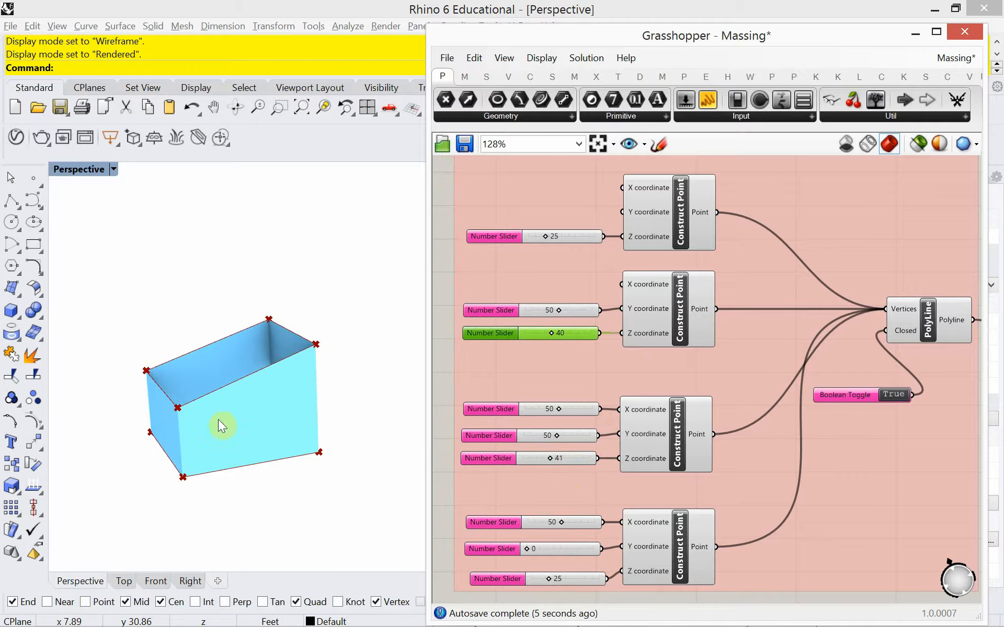
# Step: Set the third top point's Z coordinate slider back to 40 to match the second top point
pyautogui.moveTo(220, 422); pyautogui.dragTo(224, 439, button='right')
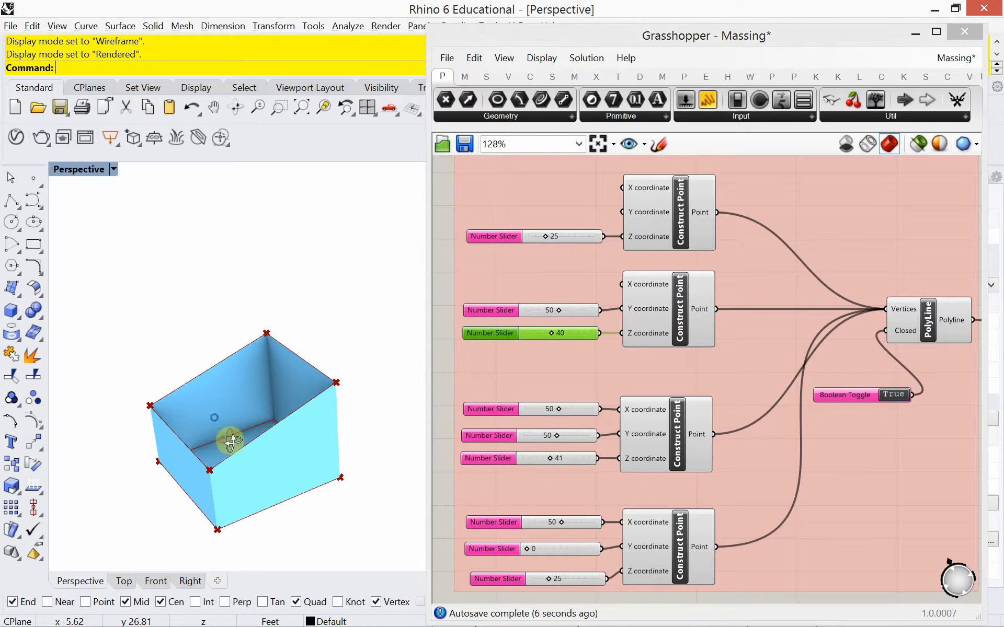
pyautogui.click(549, 460)
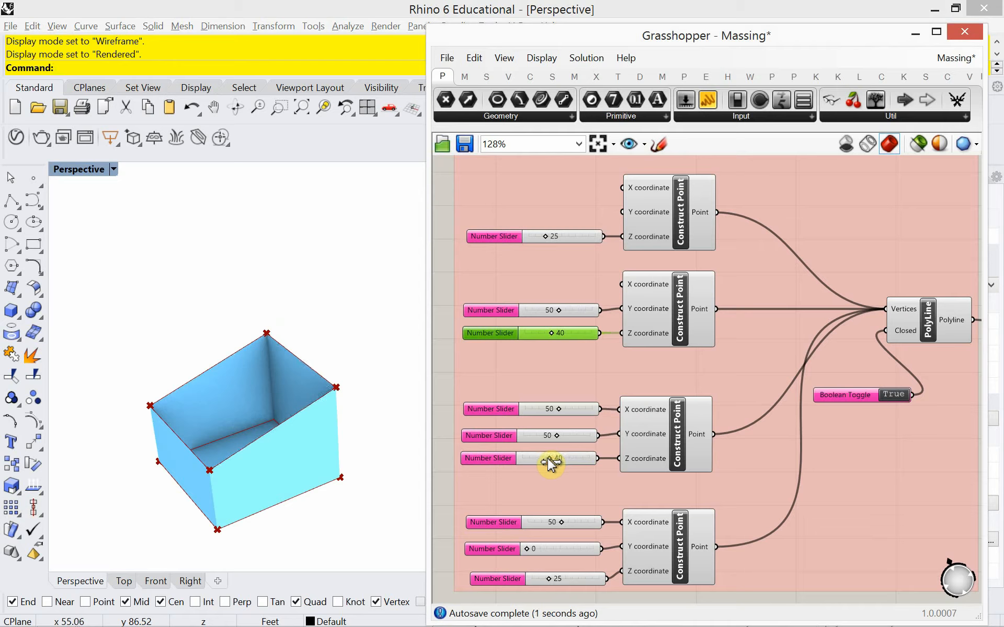
pyautogui.moveTo(550, 462); pyautogui.dragTo(550, 463)
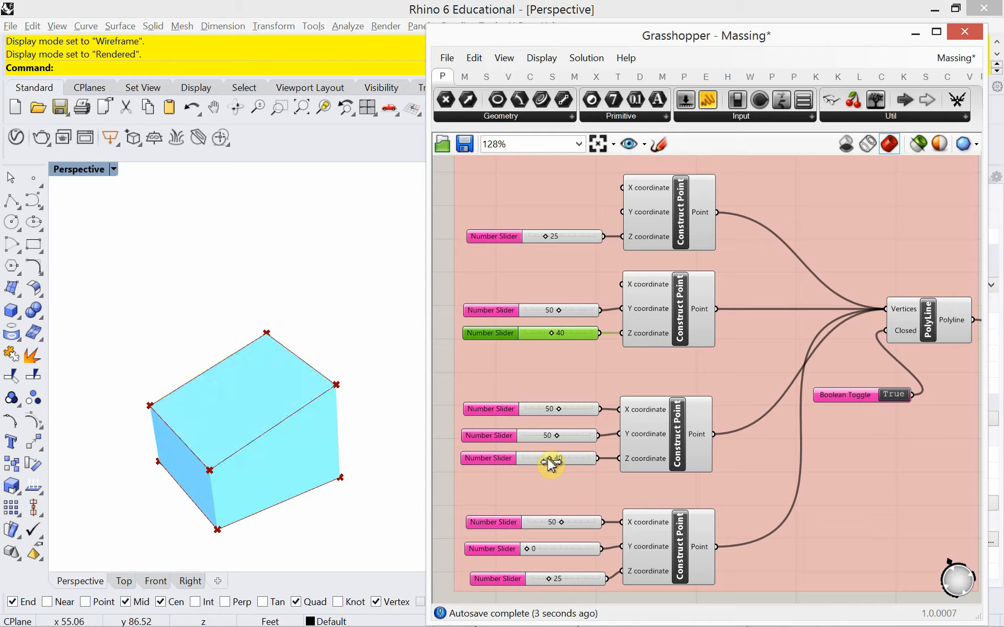
# Step: Examine the mass from several angles together with the Loft, Cap Holes and Custom Preview components at the end of the definition
pyautogui.moveTo(188, 439); pyautogui.dragTo(248, 369, button='right')
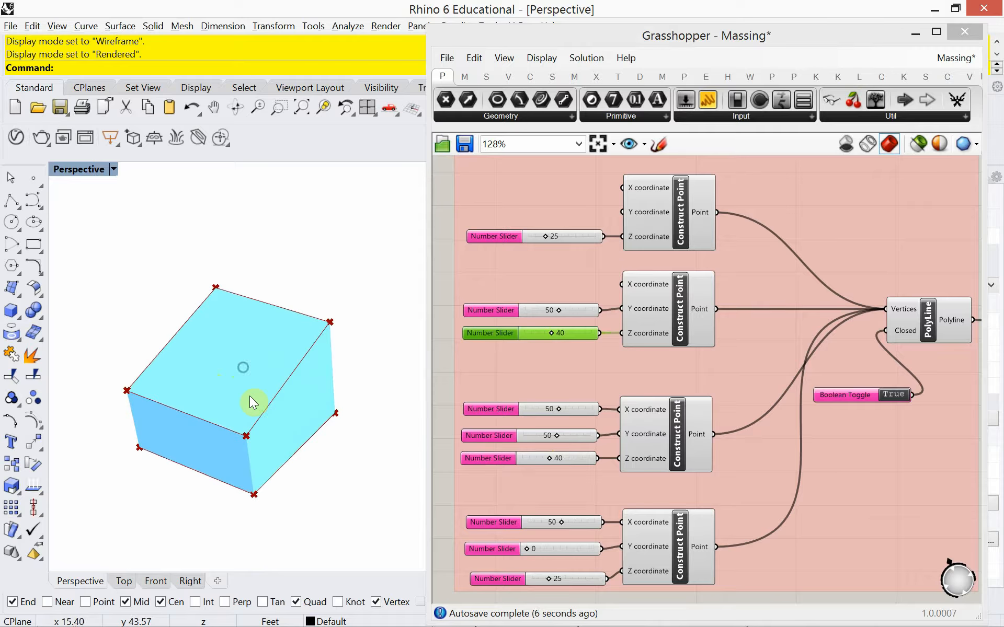
pyautogui.scroll(-4, 695, 426)
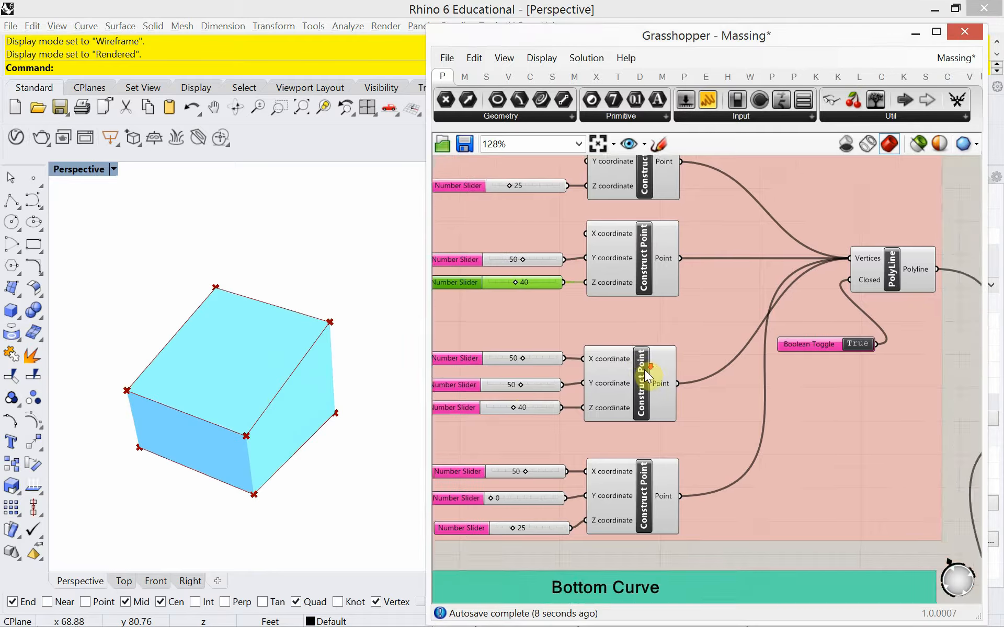
pyautogui.moveTo(131, 448); pyautogui.dragTo(206, 468, button='right')
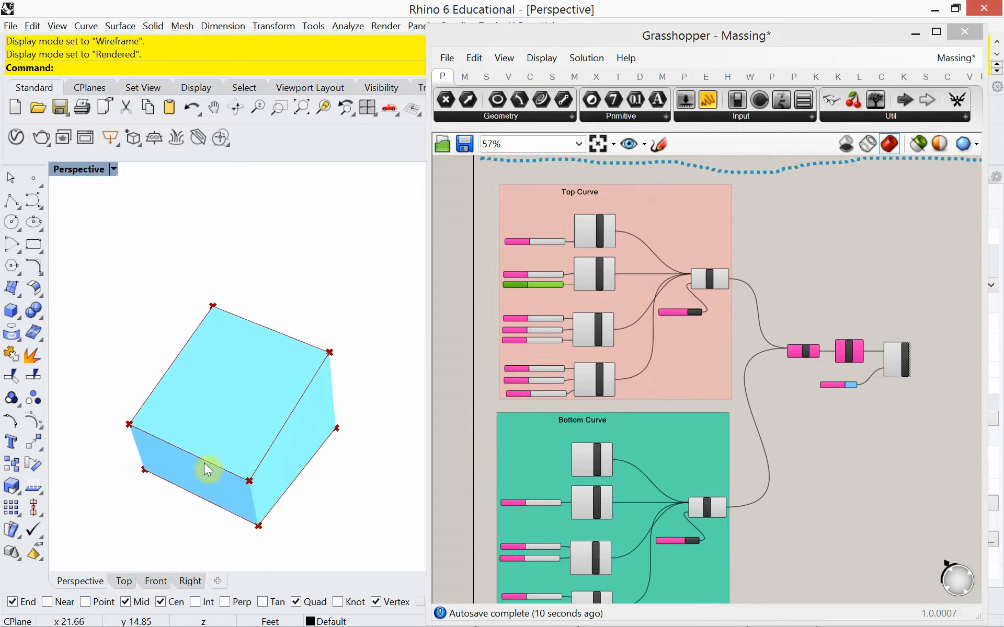
pyautogui.moveTo(850, 458); pyautogui.dragTo(761, 444, button='right')
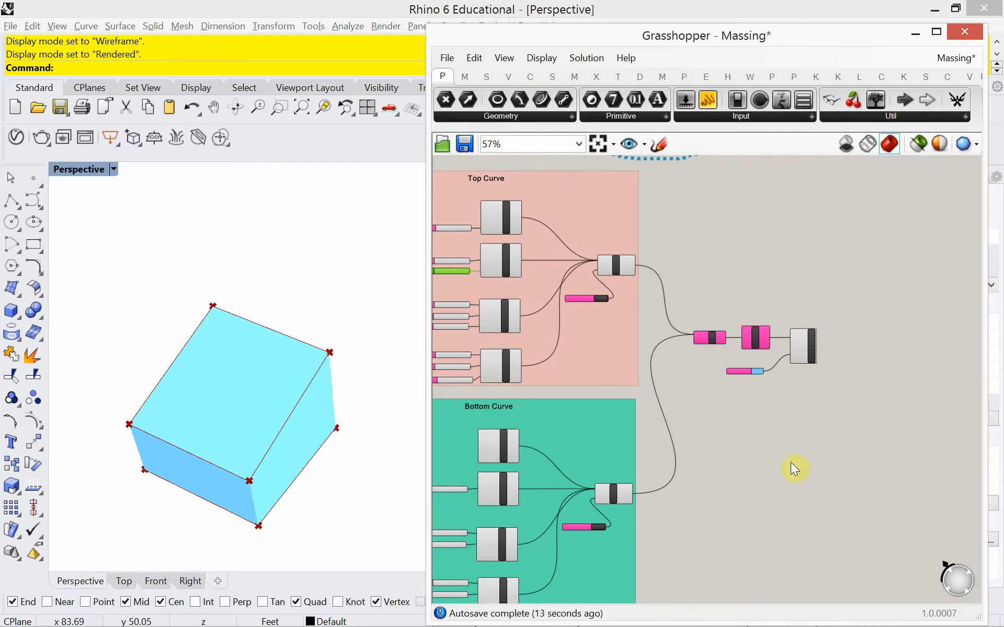
pyautogui.moveTo(324, 426); pyautogui.dragTo(299, 425, button='right')
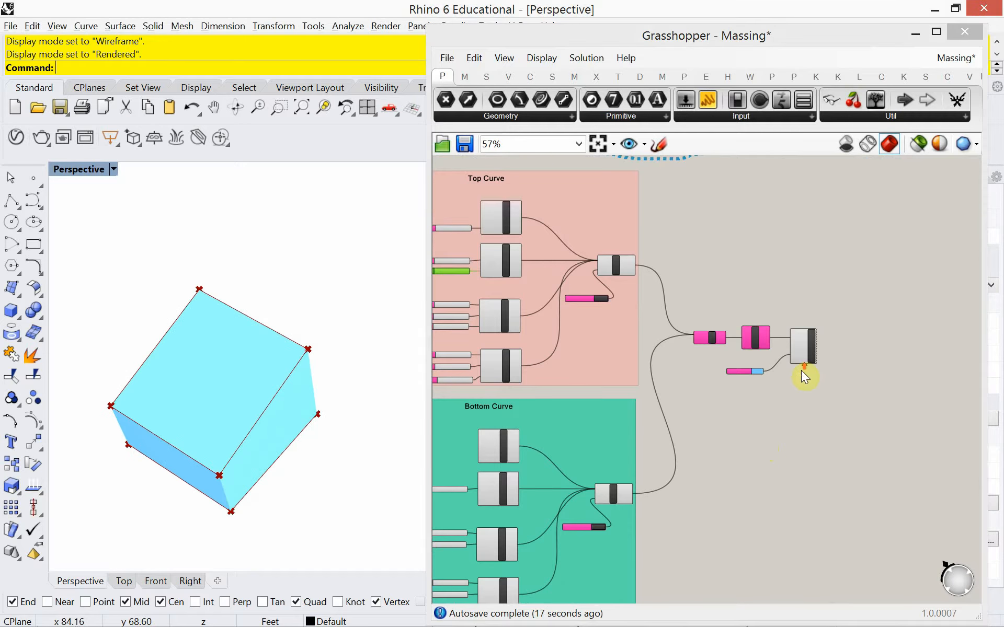
pyautogui.moveTo(810, 390); pyautogui.dragTo(754, 395, button='right')
pyautogui.scroll(3, 754, 396)
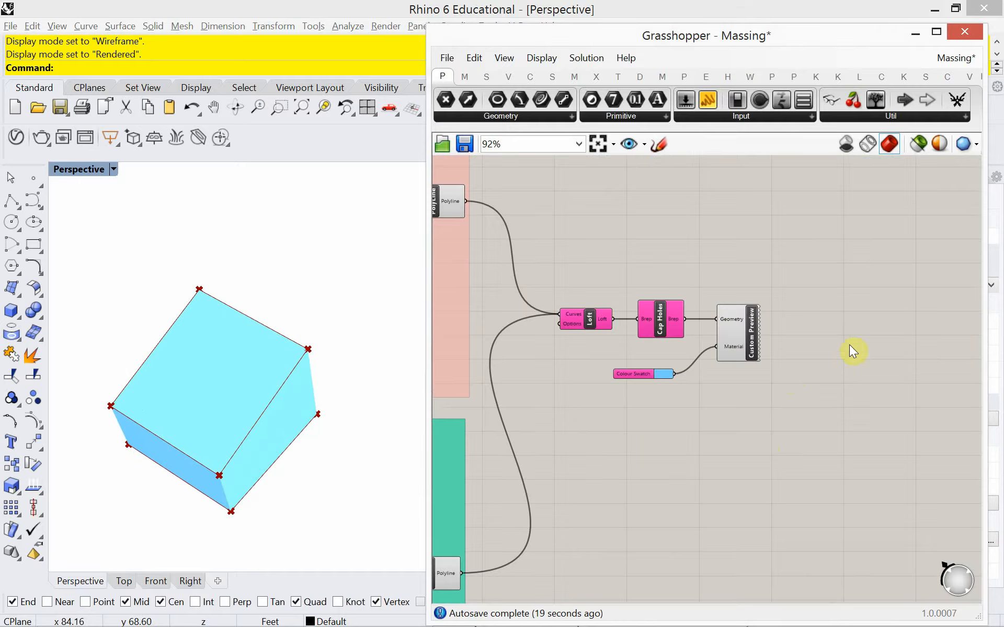
# Step: Add a Box 2Pt component to the canvas, beyond and slightly above the Custom Preview component
pyautogui.doubleClick(850, 346)
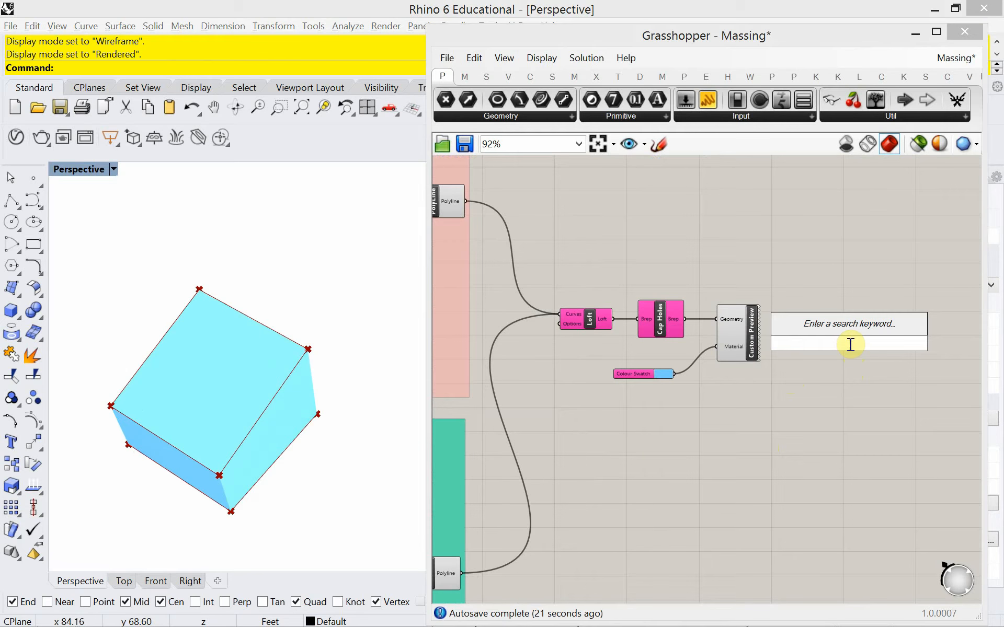
pyautogui.write('box')
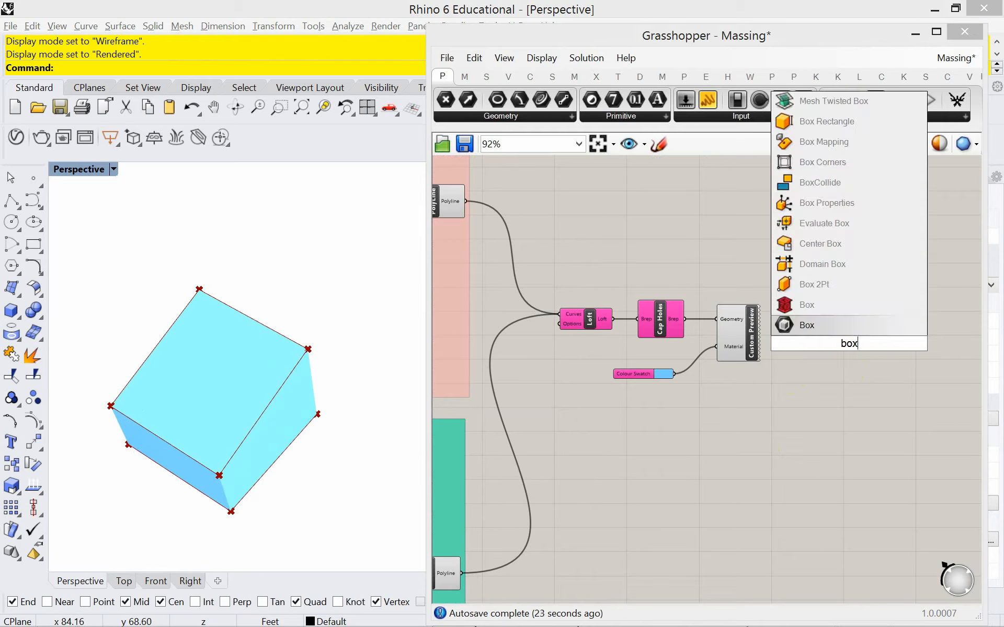
pyautogui.click(856, 284)
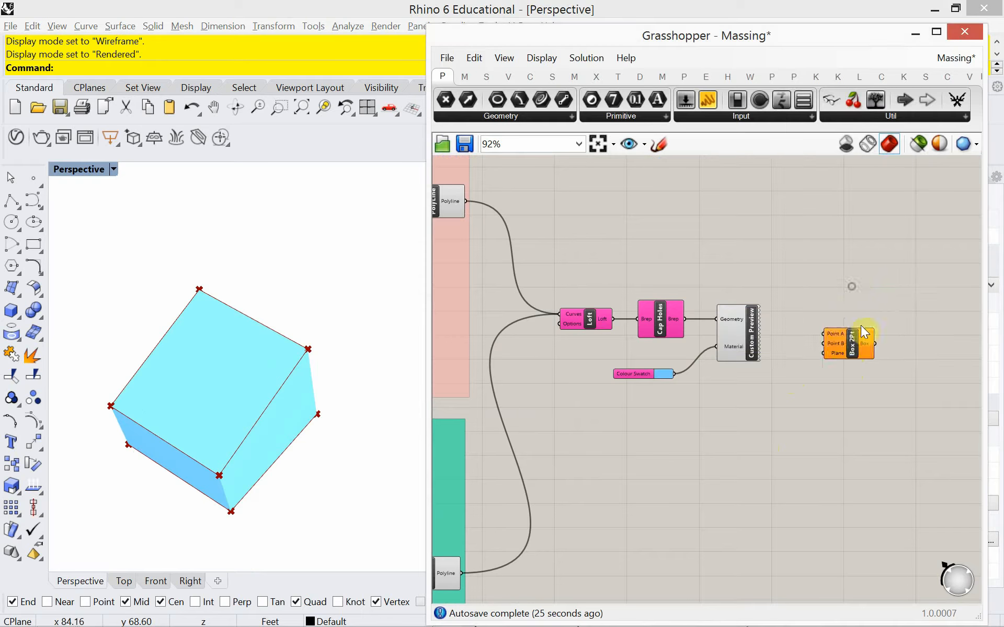
pyautogui.moveTo(846, 343); pyautogui.dragTo(868, 292)
pyautogui.moveTo(796, 354); pyautogui.dragTo(735, 377, button='right')
pyautogui.moveTo(809, 308); pyautogui.dragTo(828, 293)
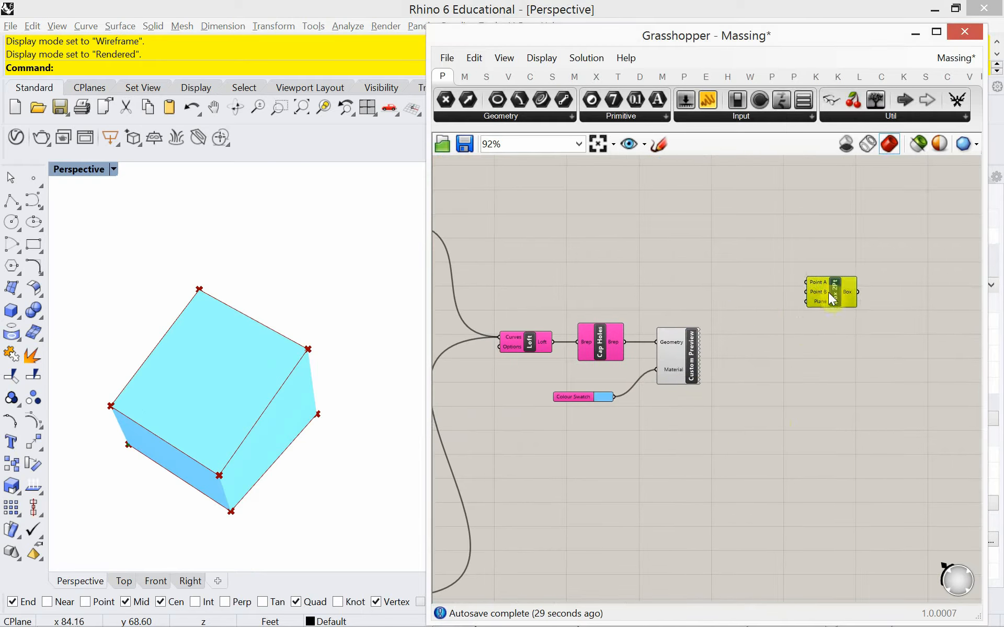
pyautogui.scroll(1, 779, 298)
pyautogui.scroll(-1, 766, 358)
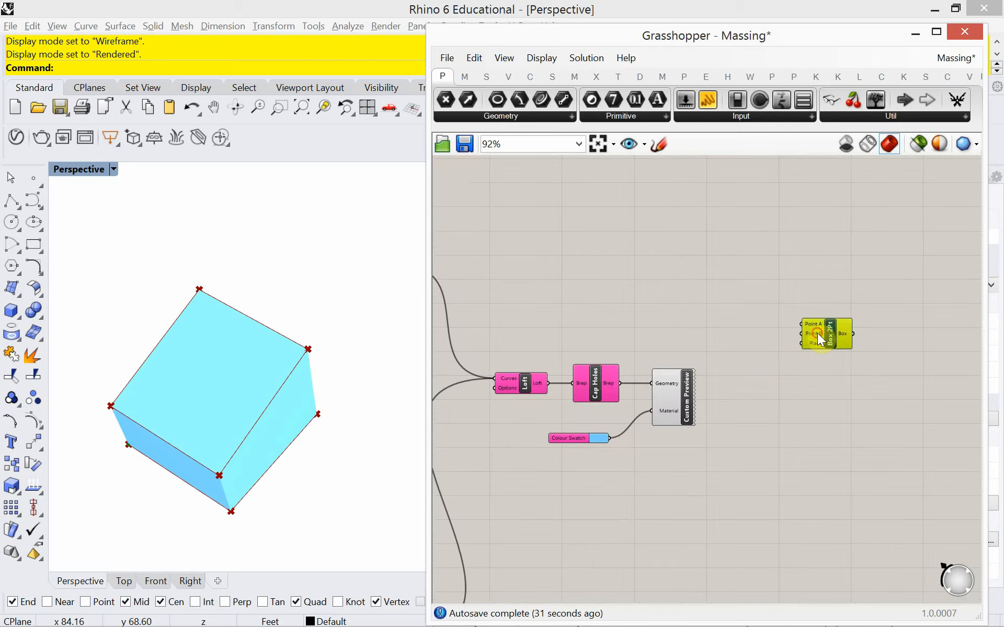
pyautogui.moveTo(818, 333); pyautogui.dragTo(838, 308)
# Step: Add a Construct Point component between the Custom Preview and Box 2Pt components
pyautogui.click(737, 316)
pyautogui.doubleClick(718, 317)
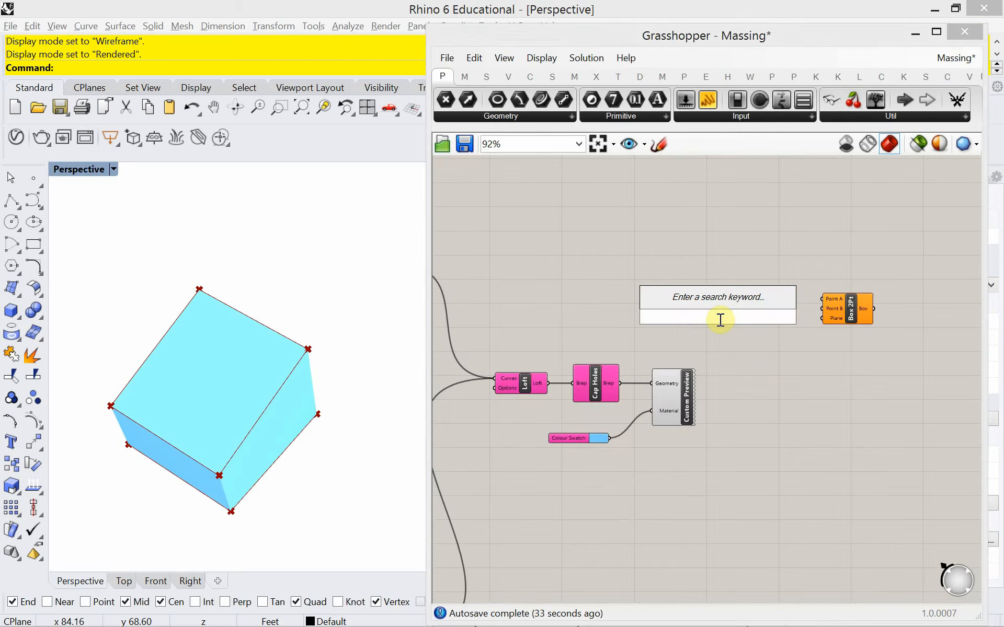
pyautogui.write('c')
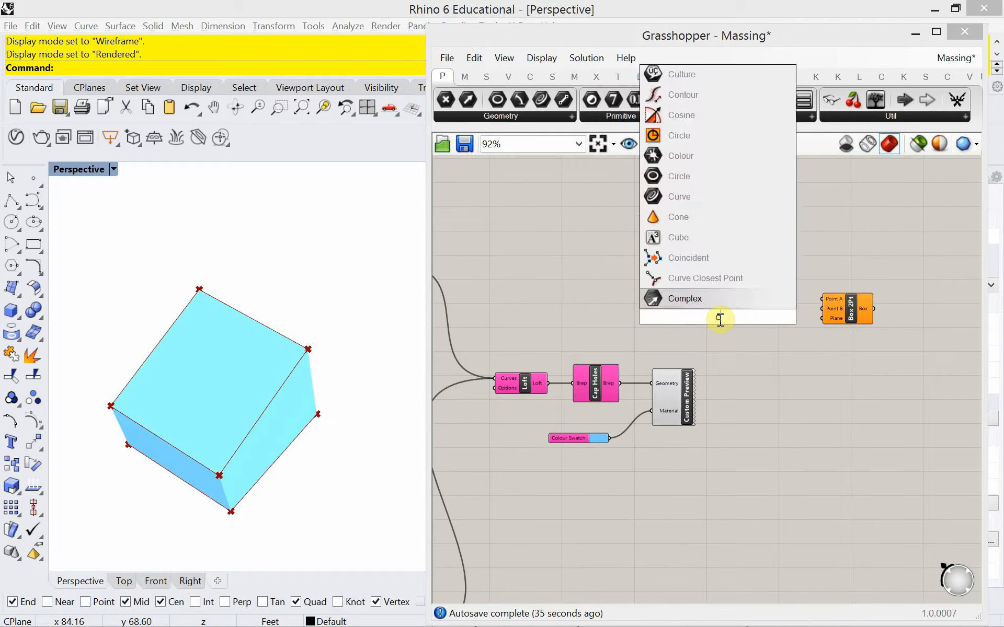
pyautogui.press('BackSpace')
pyautogui.write('poin')
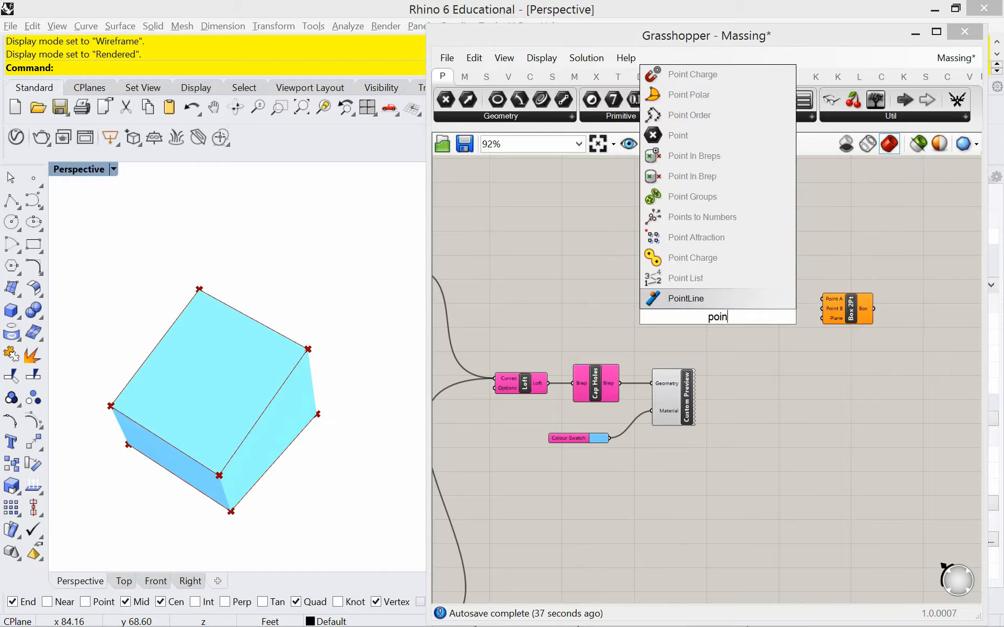
pyautogui.write('t xyz')
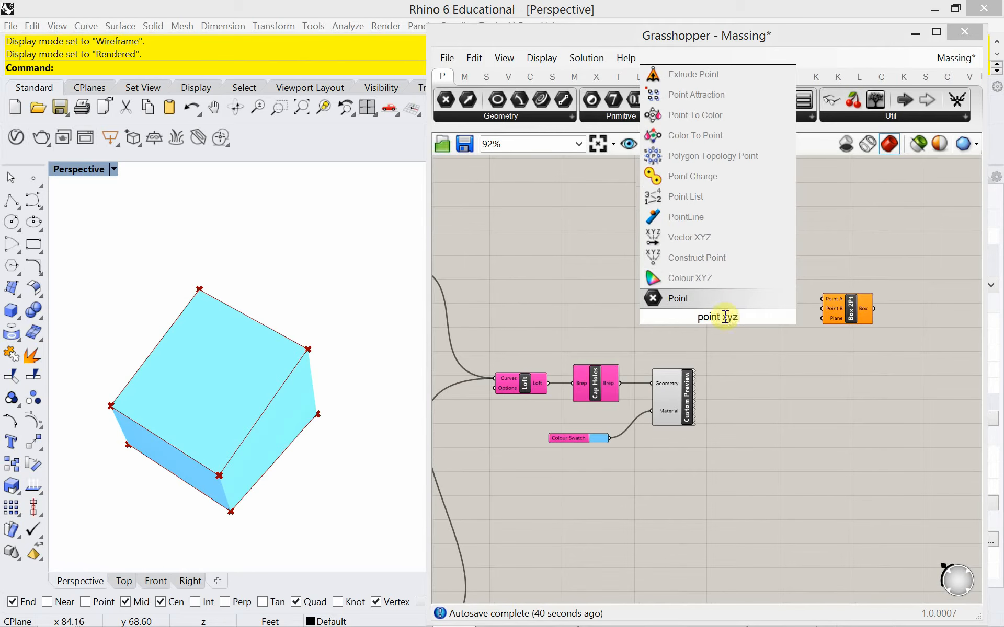
pyautogui.click(720, 259)
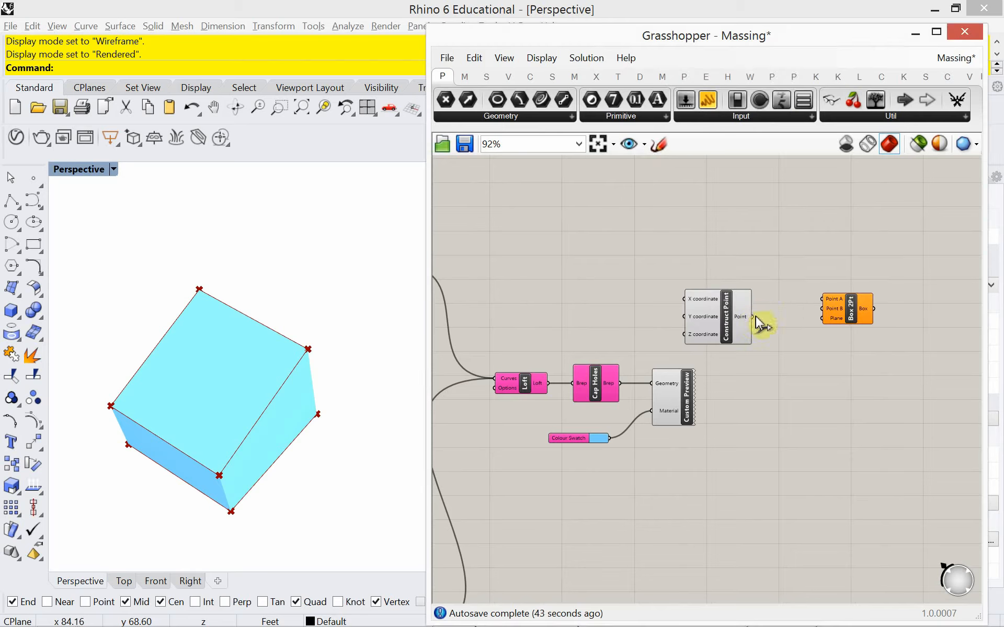
# Step: Connect the Construct Point output to Point A of Box 2Pt and space the two components farther from the massing definition
pyautogui.moveTo(757, 322); pyautogui.dragTo(823, 299)
pyautogui.moveTo(734, 335); pyautogui.dragTo(755, 320)
pyautogui.moveTo(830, 308); pyautogui.dragTo(883, 310)
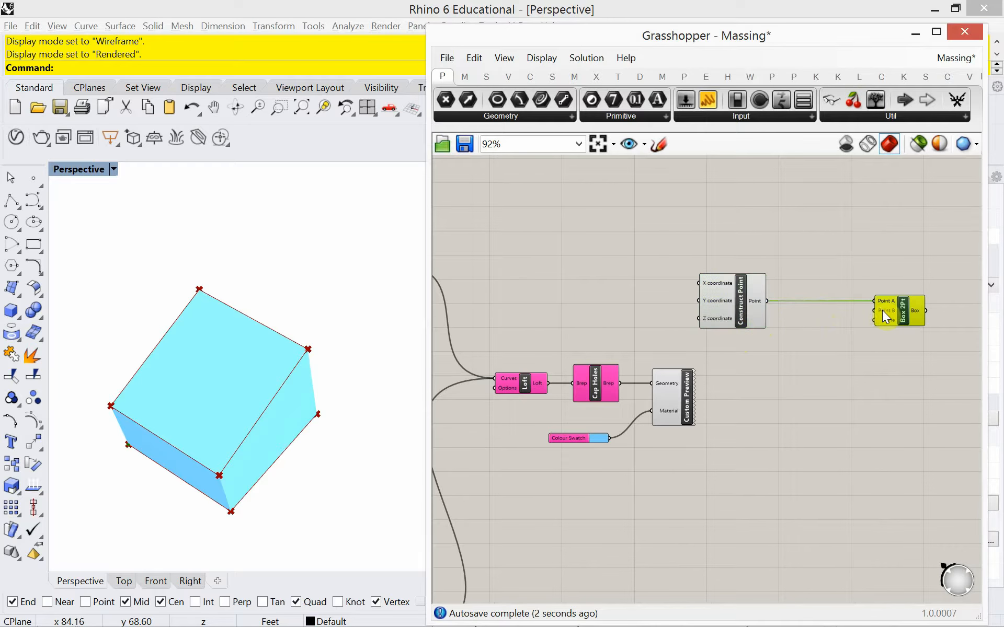
pyautogui.moveTo(925, 360); pyautogui.dragTo(745, 255)
pyautogui.moveTo(728, 296); pyautogui.dragTo(769, 298)
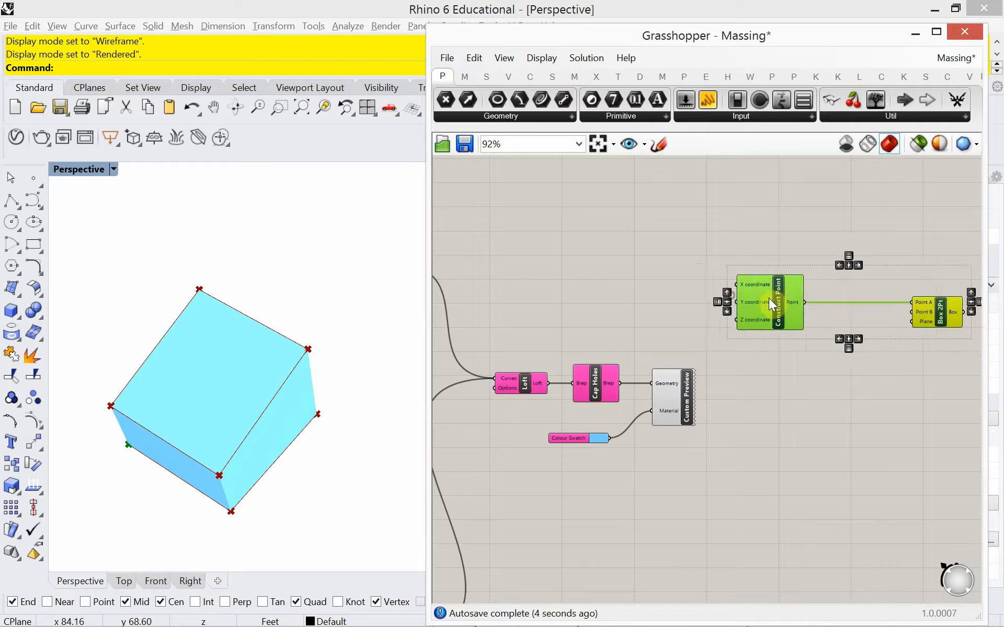
# Step: Add a Scribble label reading "Subtraction" above the Construct Point and Box 2Pt components
pyautogui.scroll(-3, 769, 298)
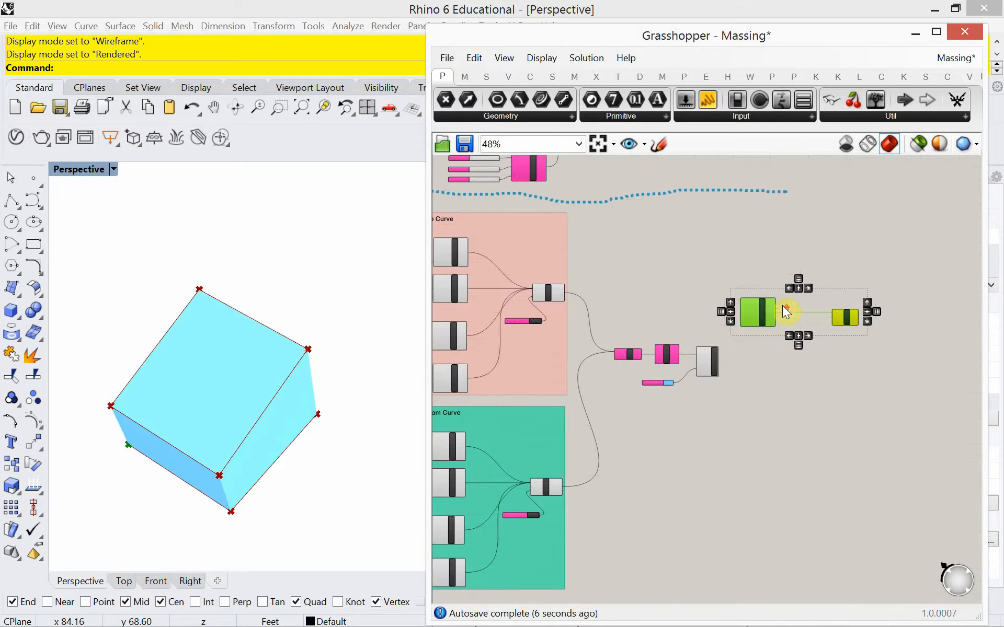
pyautogui.scroll(3, 786, 312)
pyautogui.doubleClick(758, 244)
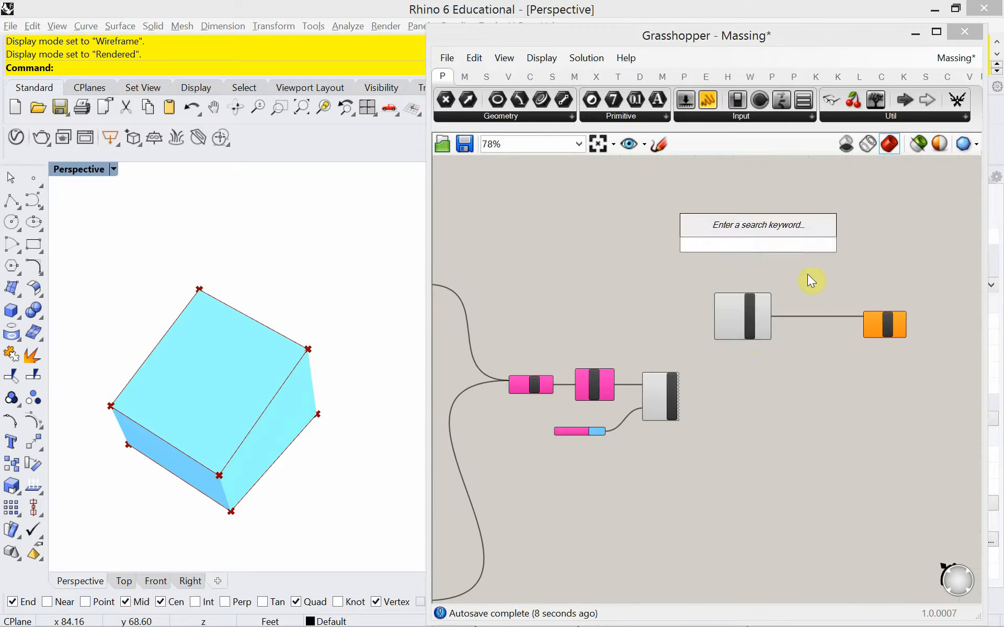
pyautogui.write('scri')
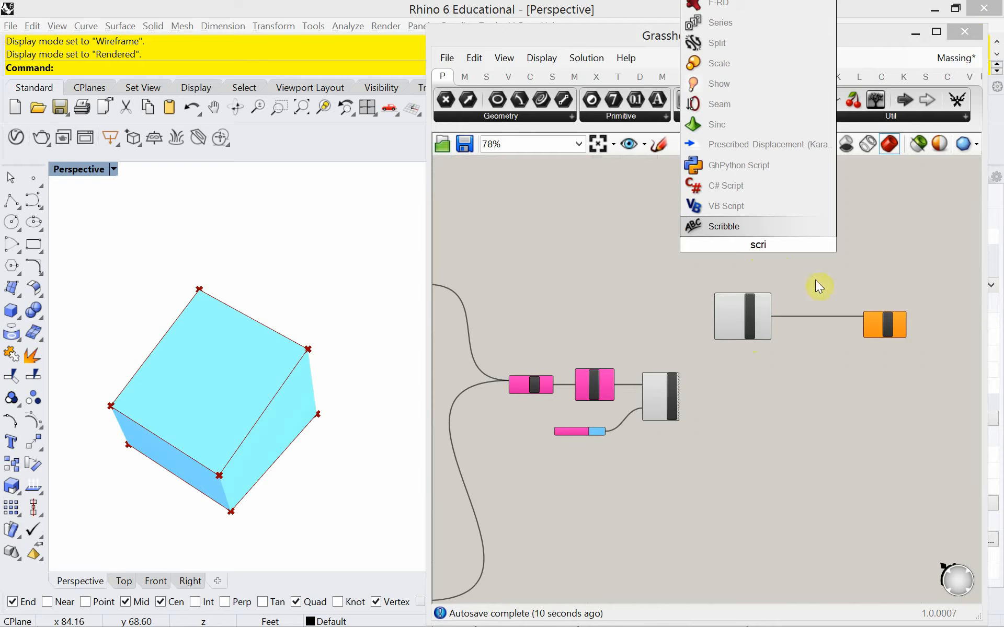
pyautogui.press('Return')
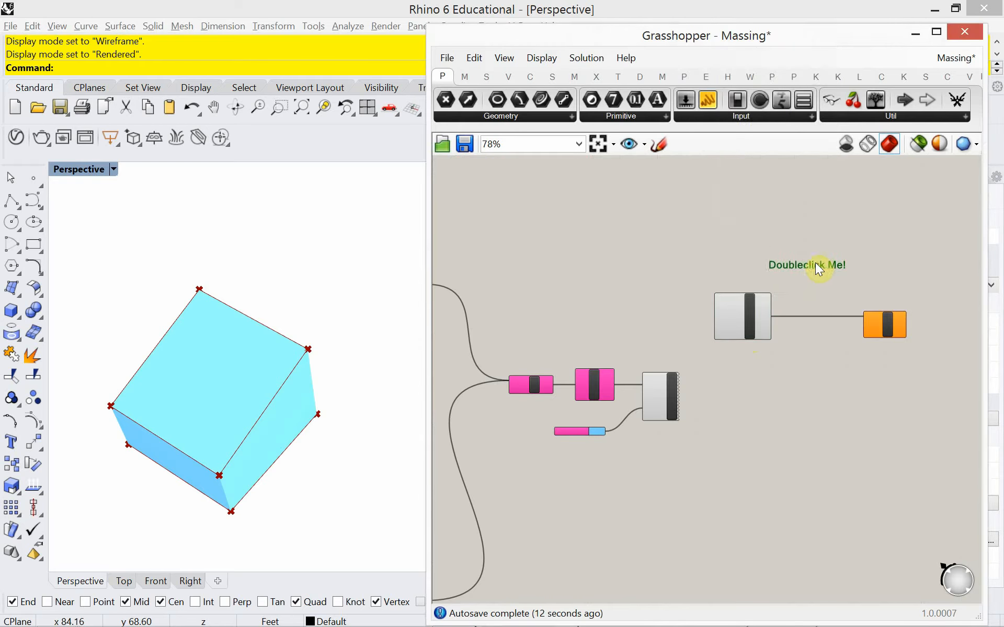
pyautogui.scroll(3, 819, 268)
pyautogui.doubleClick(819, 264)
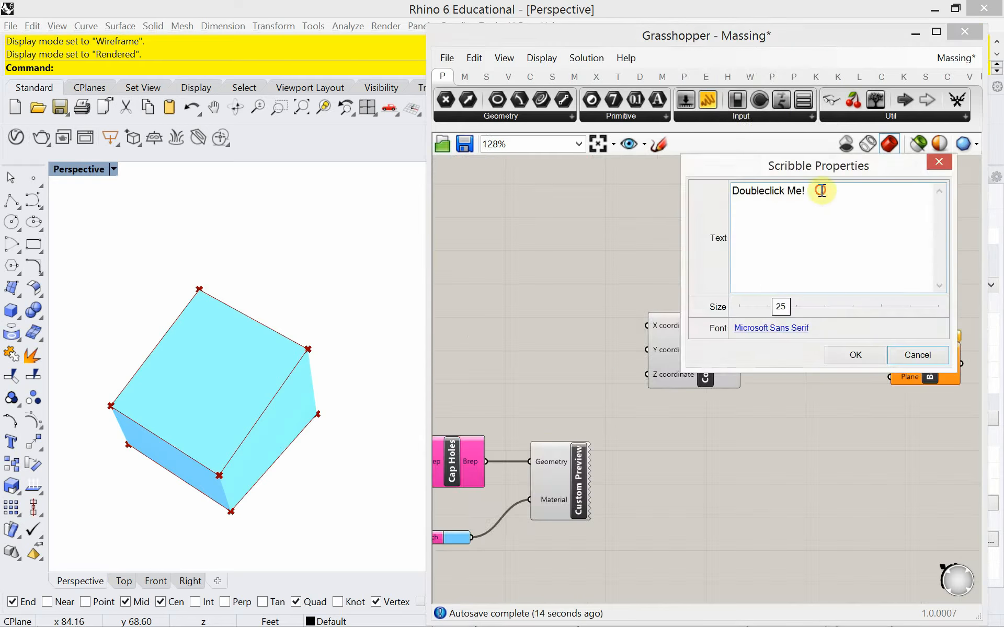
pyautogui.moveTo(821, 190); pyautogui.dragTo(715, 204)
pyautogui.write('Subtraction')
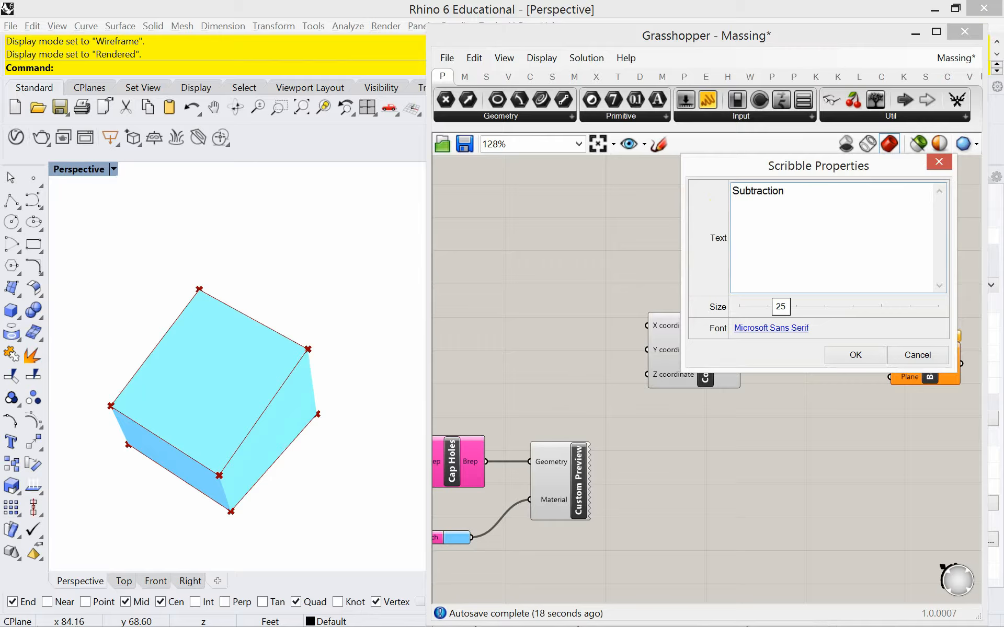
pyautogui.click(852, 356)
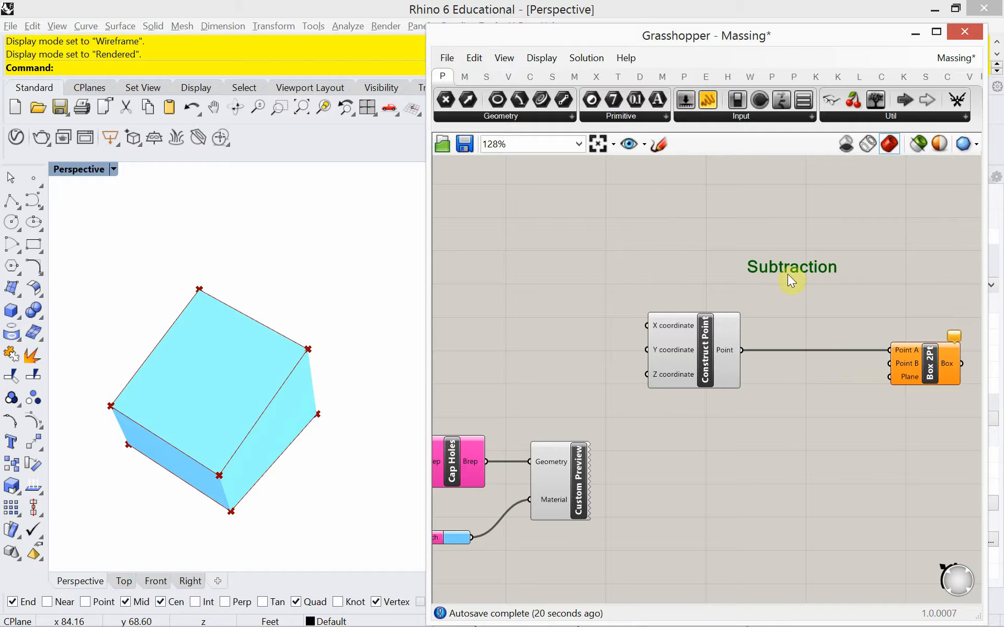
# Step: Move the Subtraction label, Construct Point and Box 2Pt together farther away from Custom Preview to make room for inputs
pyautogui.scroll(-3, 782, 404)
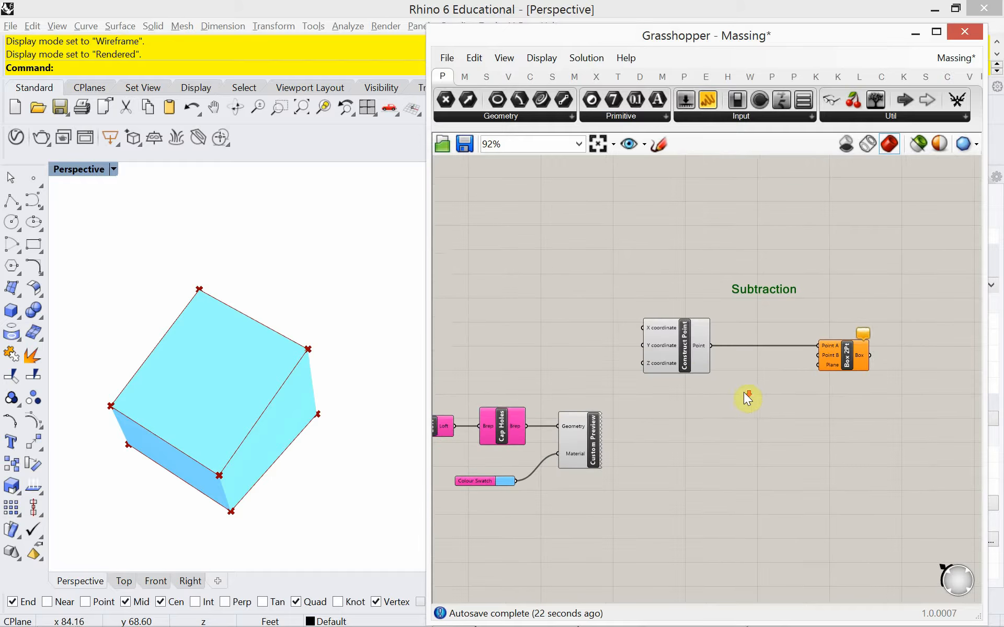
pyautogui.click(688, 366)
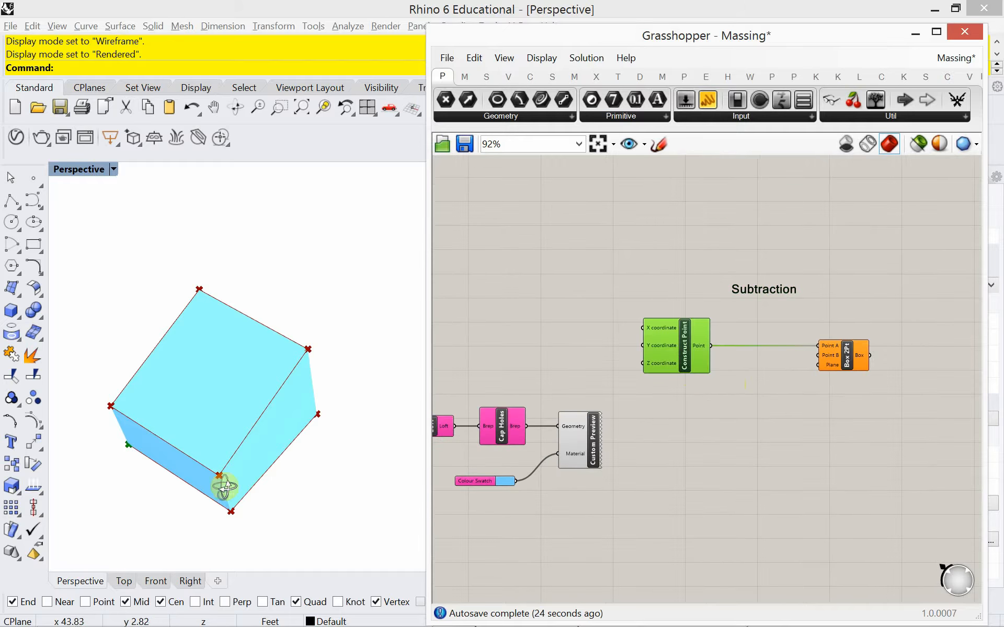
pyautogui.moveTo(224, 482); pyautogui.dragTo(147, 458, button='right')
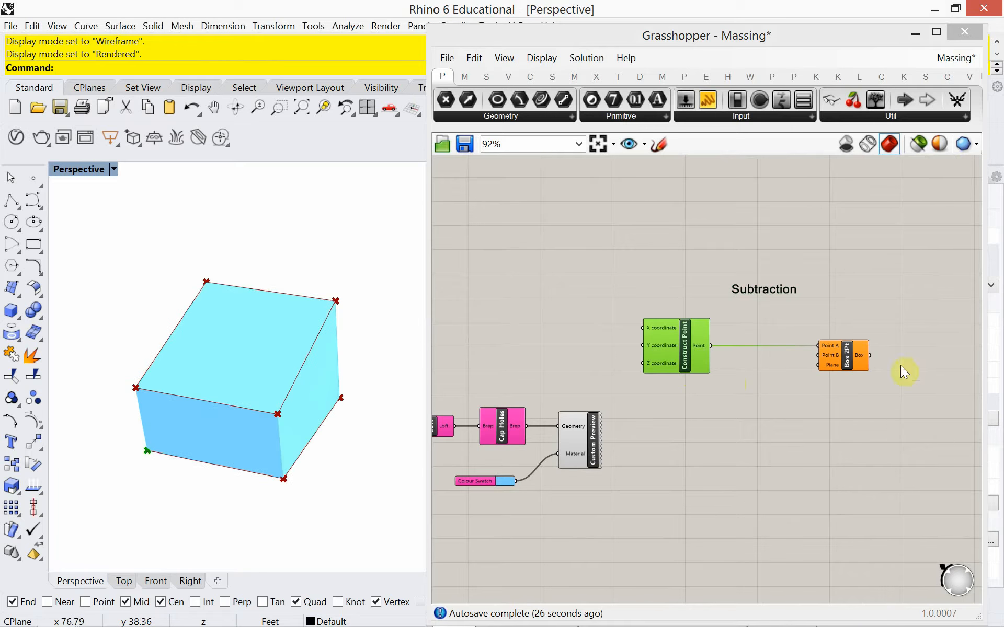
pyautogui.moveTo(877, 393); pyautogui.dragTo(656, 264)
pyautogui.moveTo(674, 353); pyautogui.dragTo(745, 353)
pyautogui.moveTo(709, 351); pyautogui.dragTo(586, 333, button='right')
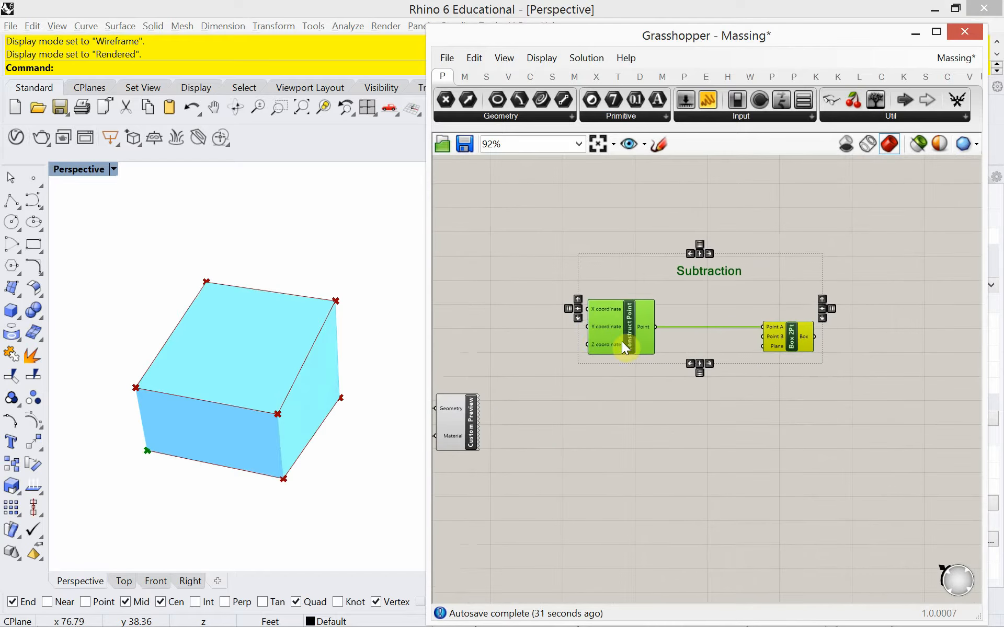
pyautogui.moveTo(622, 341); pyautogui.dragTo(685, 358)
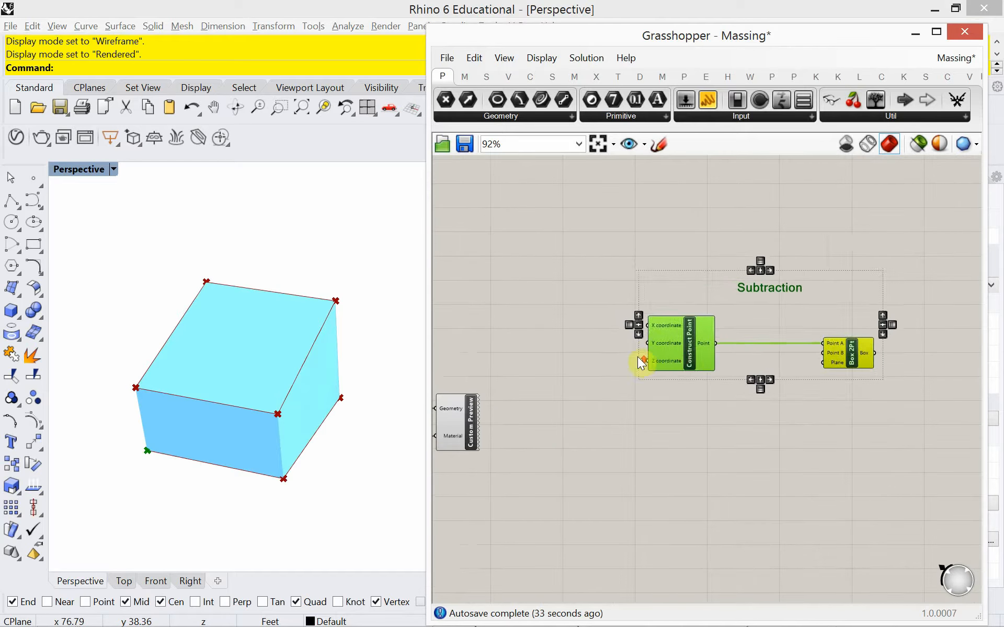
# Step: Create a number slider from the value 50, connect it to Construct Point's X coordinate, and set it to 21
pyautogui.scroll(2, 575, 374)
pyautogui.doubleClick(576, 373)
pyautogui.click(560, 318)
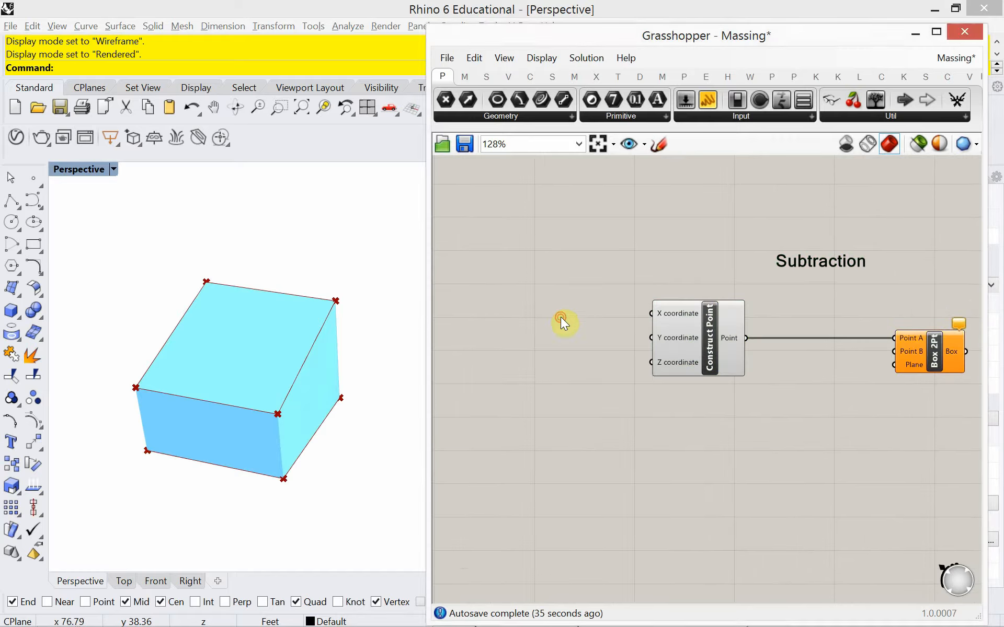
pyautogui.doubleClick(561, 317)
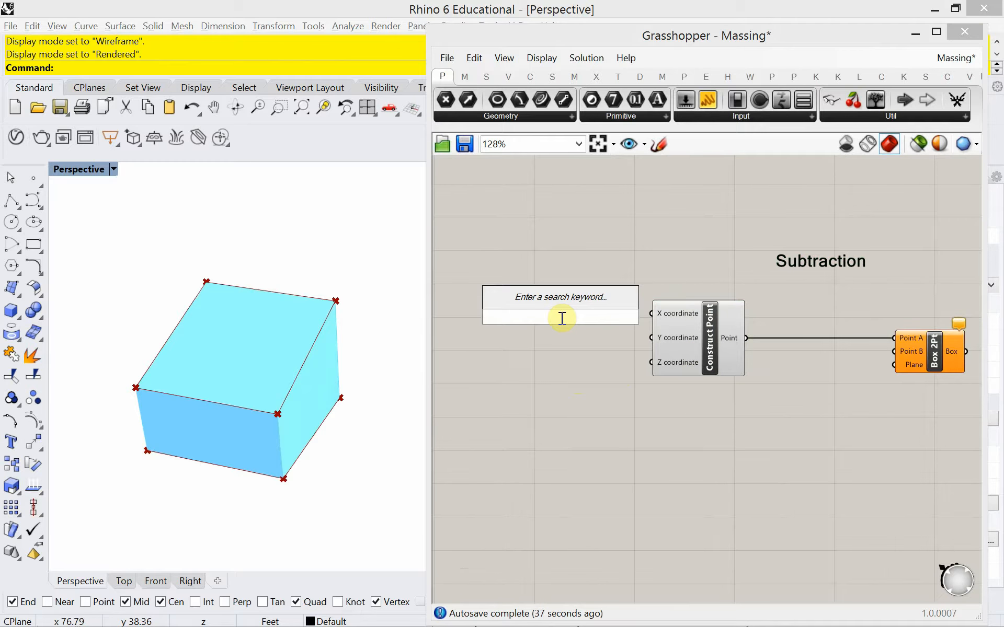
pyautogui.write('50')
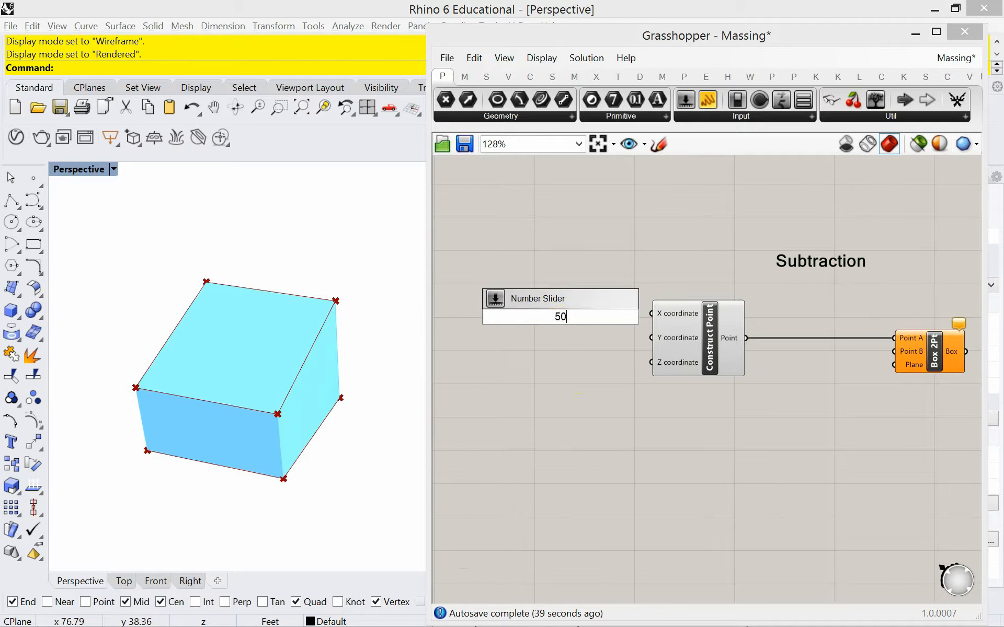
pyautogui.press('Return')
pyautogui.moveTo(630, 317); pyautogui.dragTo(577, 319)
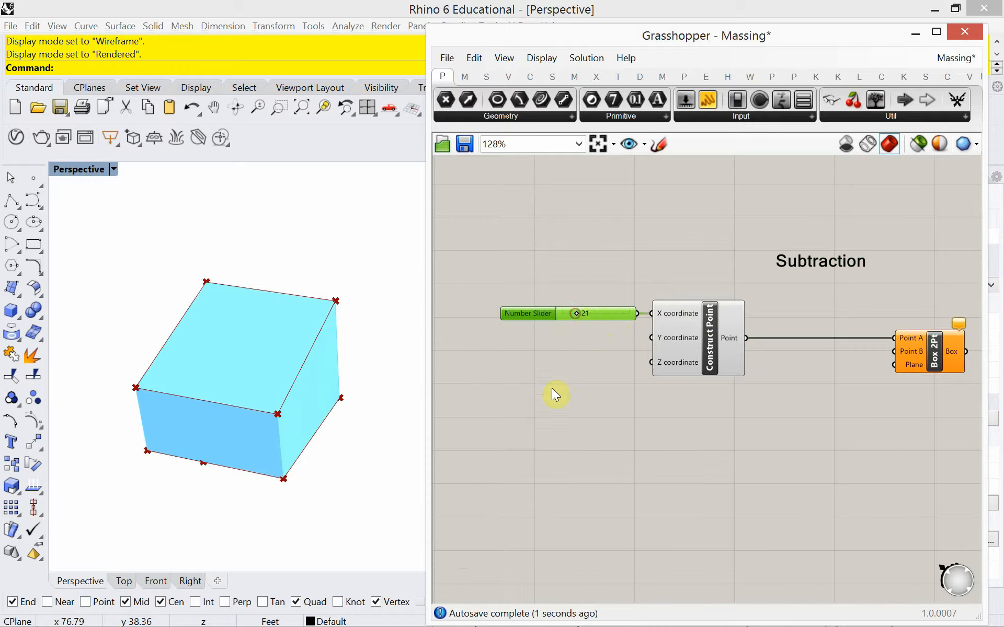
# Step: Duplicate the X slider for the Y and Z coordinate inputs of Construct Point, with both copies set to 12
pyautogui.hotkey('ctrl', 'c')
pyautogui.hotkey('ctrl', 'v')
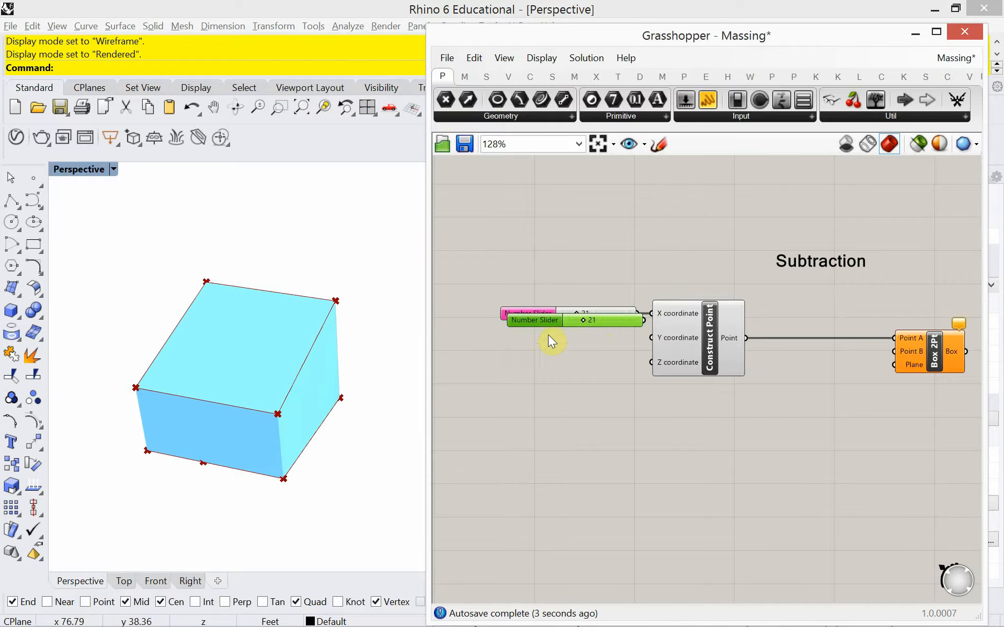
pyautogui.moveTo(549, 324); pyautogui.dragTo(567, 341)
pyautogui.moveTo(287, 448); pyautogui.dragTo(309, 372, button='right')
pyautogui.moveTo(565, 344); pyautogui.dragTo(651, 363)
# Step: Align the left edges of the three coordinate sliders and set the Z coordinate slider to 0
pyautogui.moveTo(574, 383); pyautogui.dragTo(547, 303)
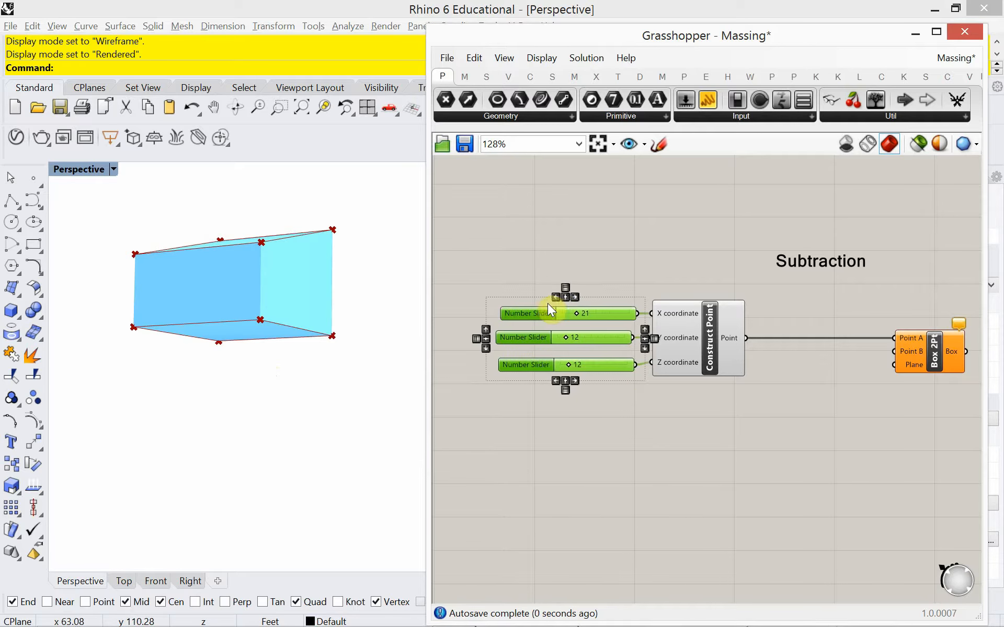
pyautogui.click(556, 297)
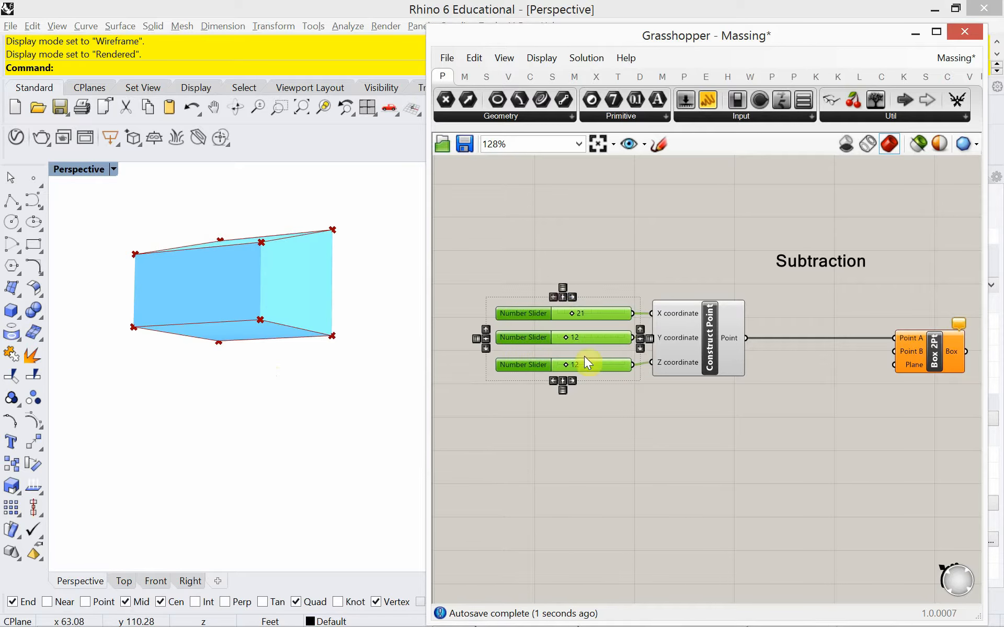
pyautogui.click(729, 445)
pyautogui.moveTo(264, 362); pyautogui.dragTo(338, 346, button='right')
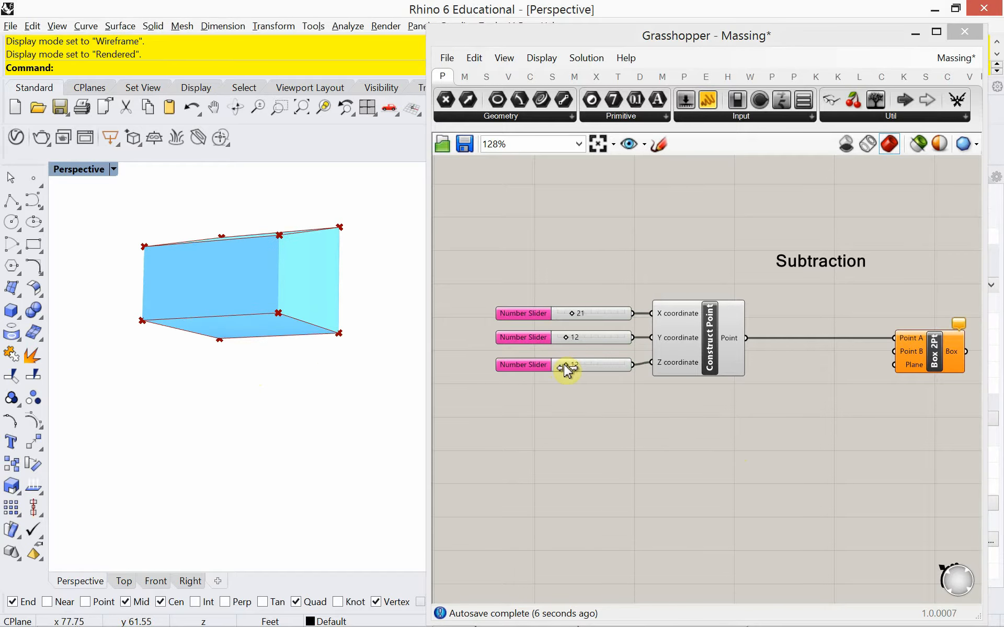
pyautogui.moveTo(564, 365); pyautogui.dragTo(550, 369)
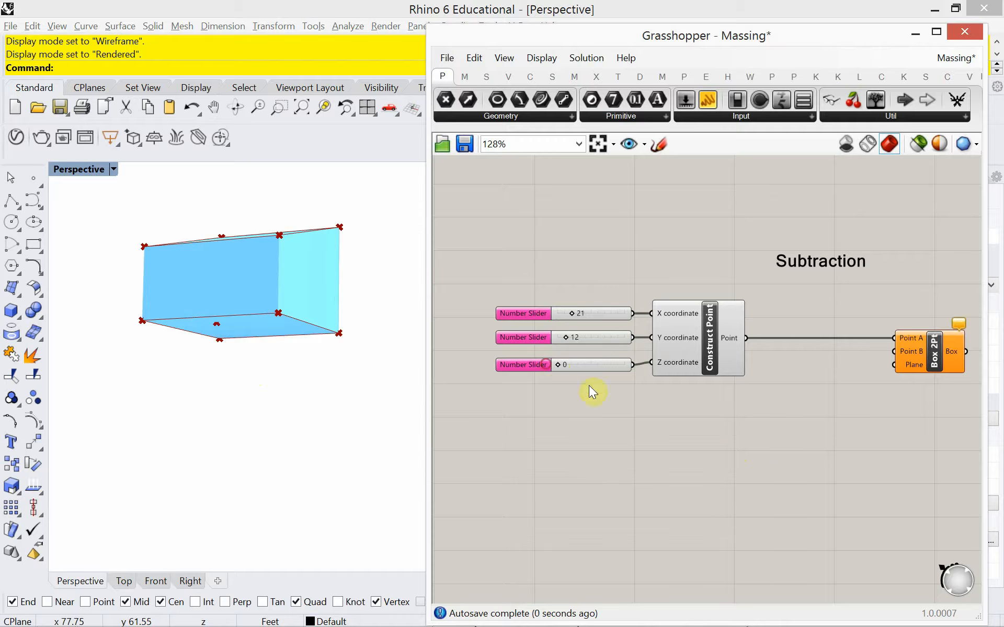
# Step: Duplicate Construct Point together with its three sliders and place the copy directly below the original
pyautogui.moveTo(715, 449); pyautogui.dragTo(560, 287)
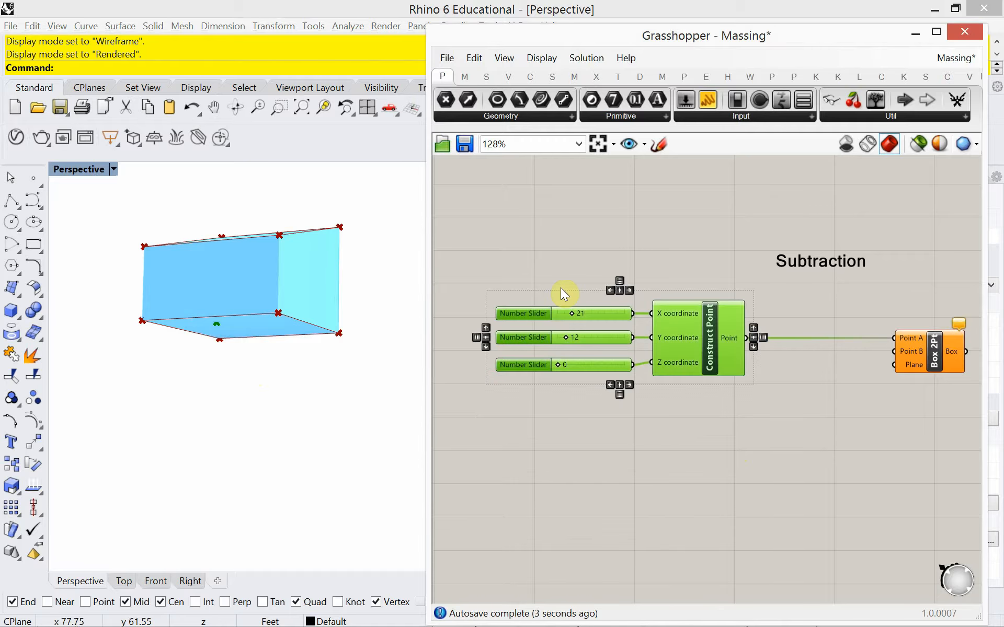
pyautogui.hotkey('ctrl', 'c')
pyautogui.hotkey('ctrl', 'v')
pyautogui.moveTo(688, 345); pyautogui.dragTo(684, 446)
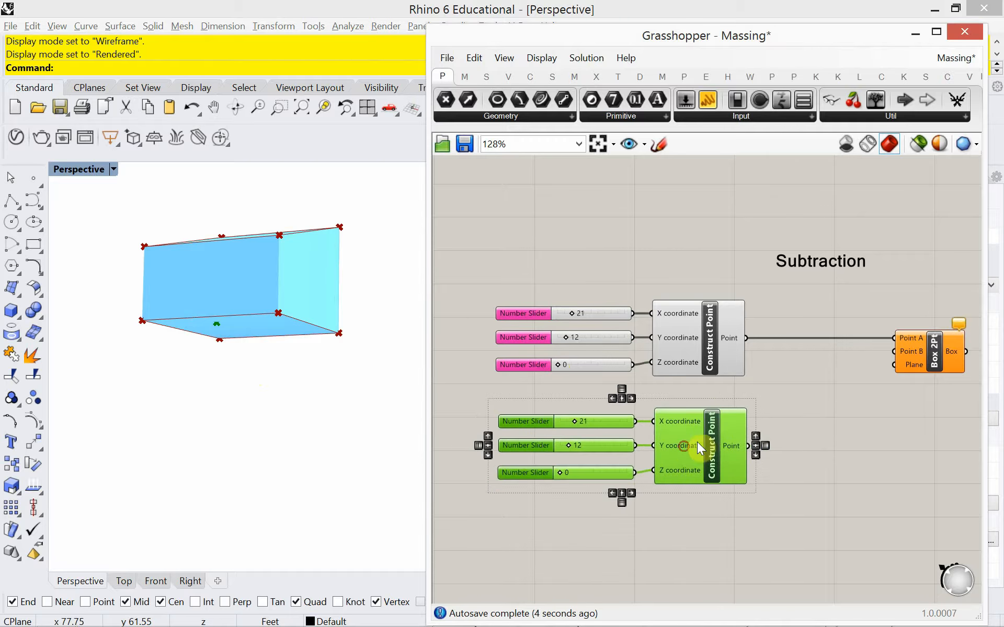
# Step: Connect the second Construct Point to Box 2Pt's Point B input and set its X, Y and Z sliders to 41, 32 and 43
pyautogui.moveTo(751, 446); pyautogui.dragTo(895, 354)
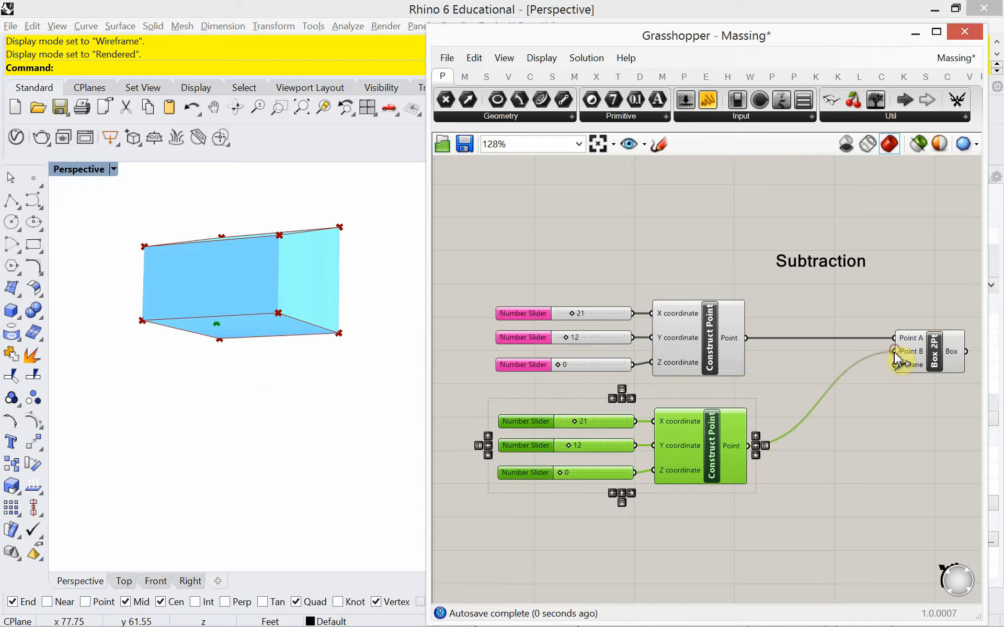
pyautogui.click(929, 362)
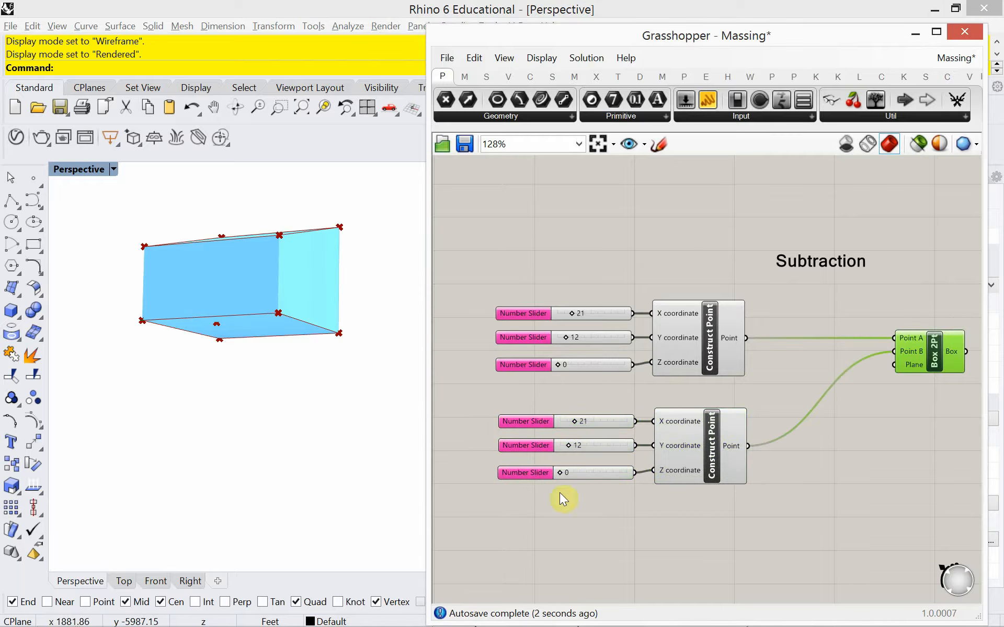
pyautogui.moveTo(575, 427); pyautogui.dragTo(582, 475)
pyautogui.moveTo(254, 384); pyautogui.dragTo(200, 454, button='right')
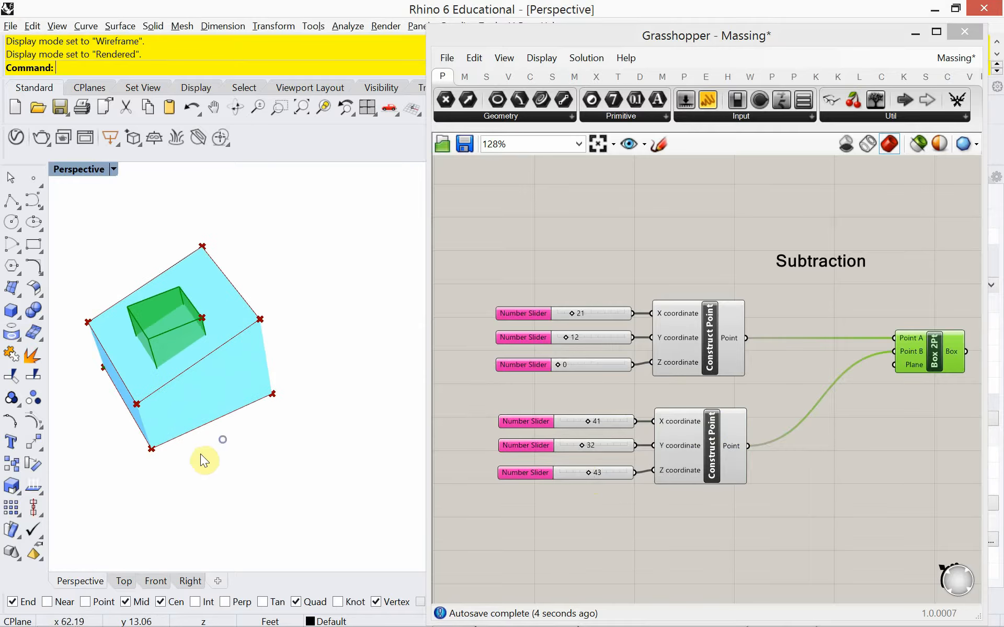
# Step: Move the whole Subtraction set, with its label, sliders, points and box, below the Loft and Cap Holes chain beside the Bottom Curve group
pyautogui.scroll(-3, 700, 349)
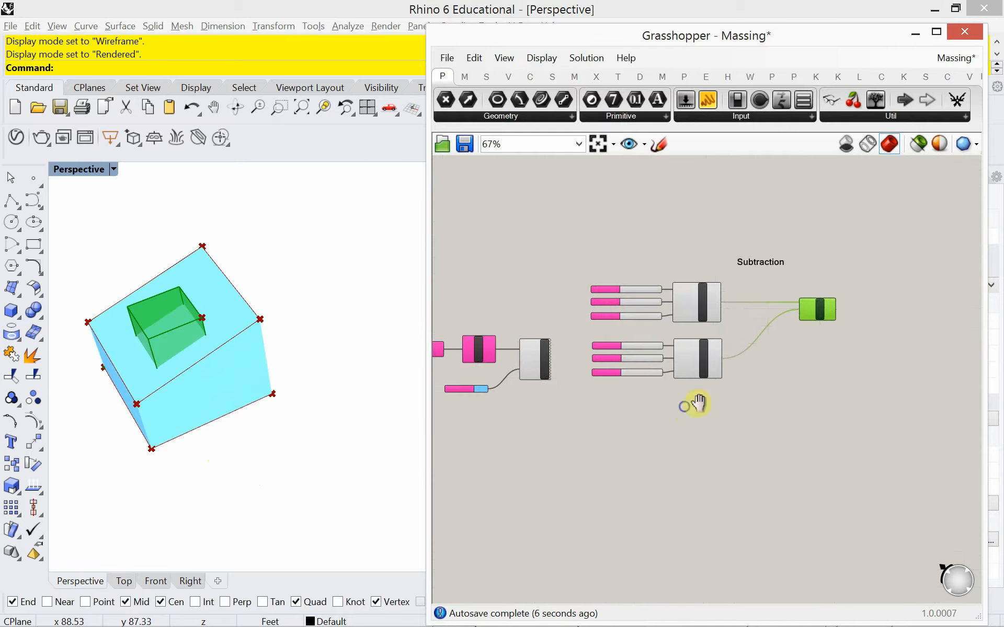
pyautogui.moveTo(820, 422); pyautogui.dragTo(640, 207)
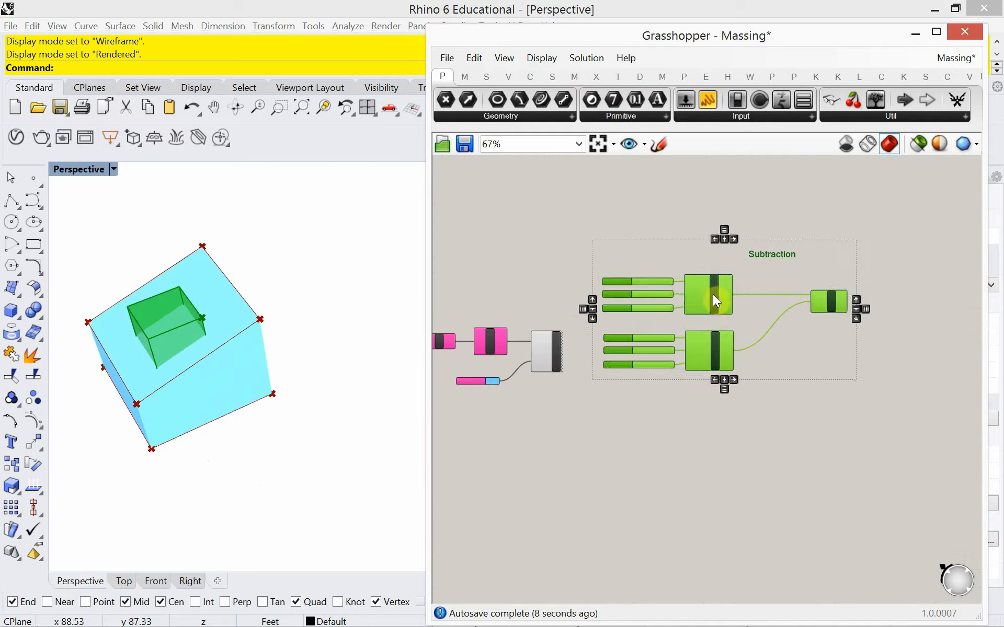
pyautogui.moveTo(714, 294); pyautogui.dragTo(586, 480)
pyautogui.moveTo(548, 444); pyautogui.dragTo(785, 314, button='right')
pyautogui.moveTo(821, 385); pyautogui.dragTo(772, 406)
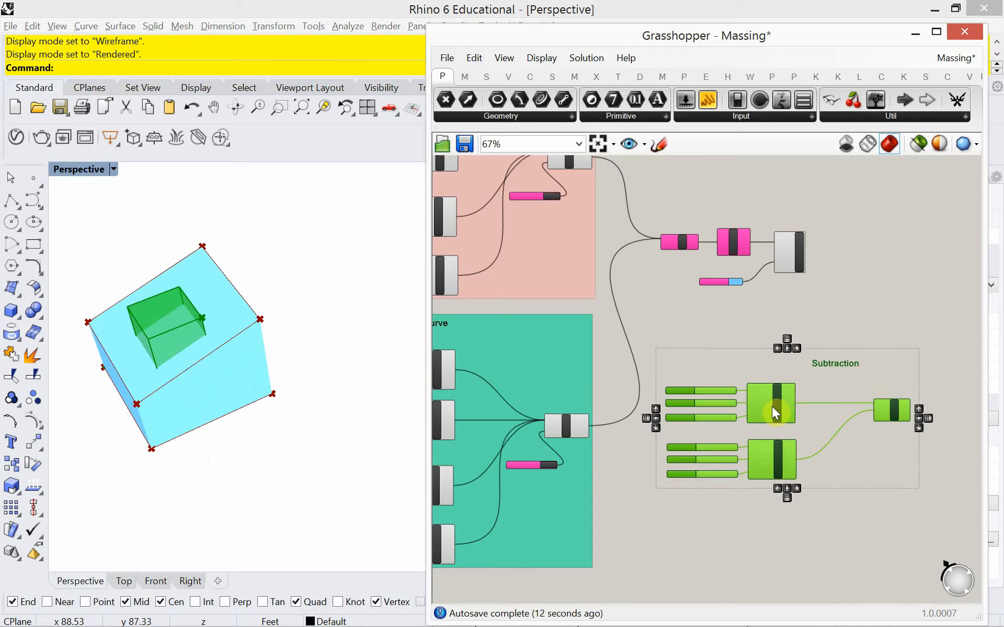
pyautogui.scroll(3, 778, 300)
pyautogui.moveTo(777, 300); pyautogui.dragTo(670, 318, button='right')
pyautogui.click(759, 309)
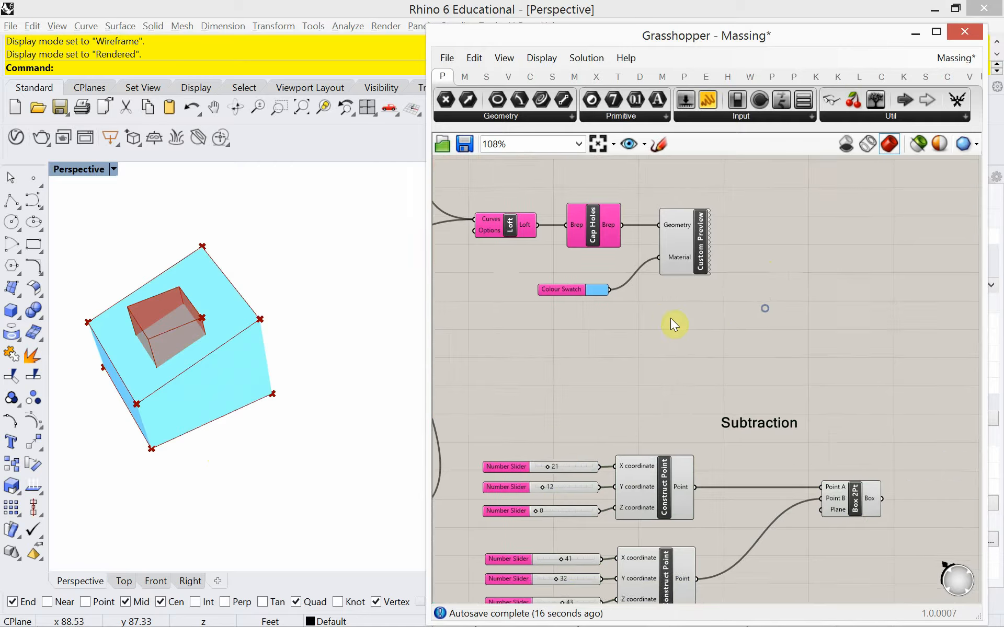
# Step: Add a Solid Difference component to the canvas beyond Custom Preview, above the Subtraction set
pyautogui.scroll(-1, 673, 316)
pyautogui.scroll(-1, 673, 316)
pyautogui.doubleClick(784, 297)
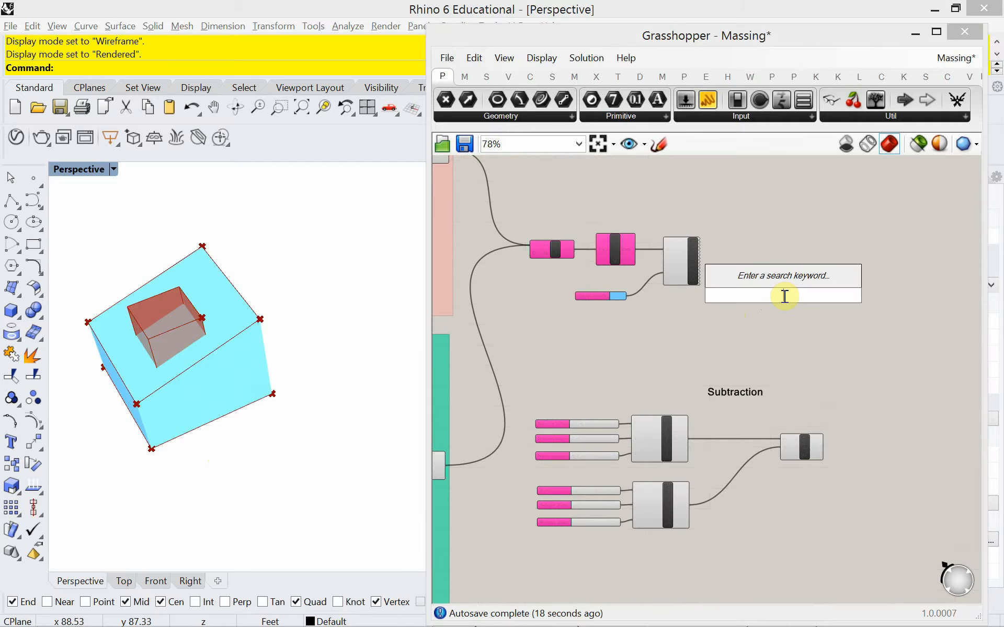
pyautogui.write('bo')
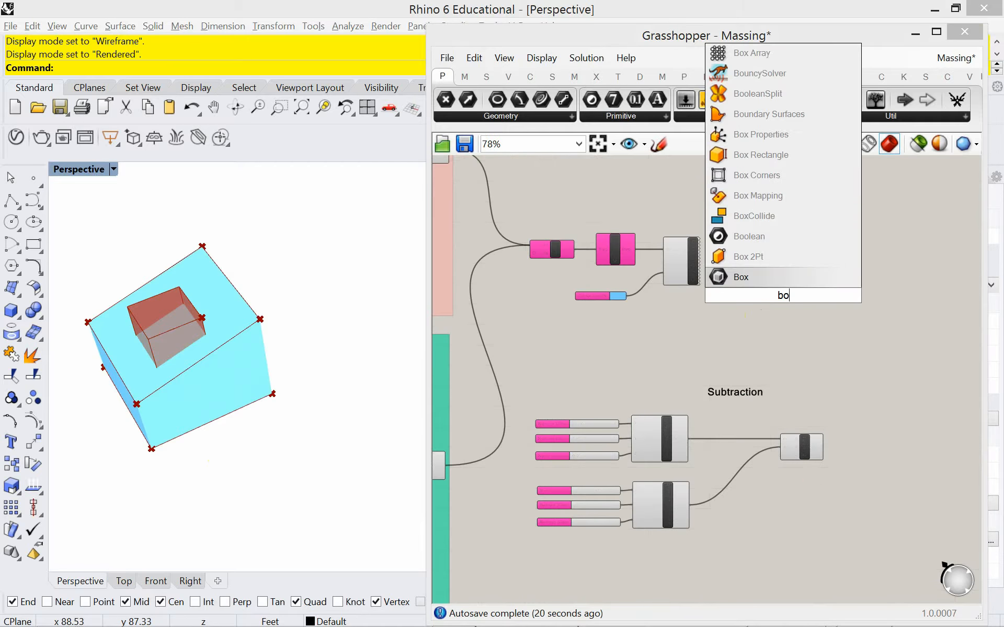
pyautogui.press('BackSpace')
pyautogui.press('BackSpace')
pyautogui.write('soli')
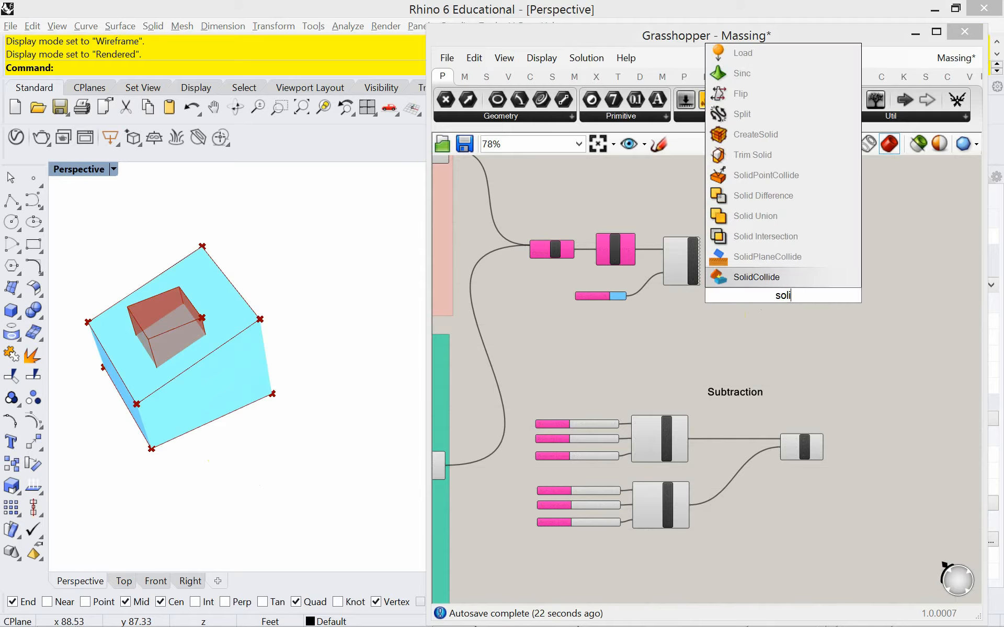
pyautogui.write('d')
pyautogui.click(774, 274)
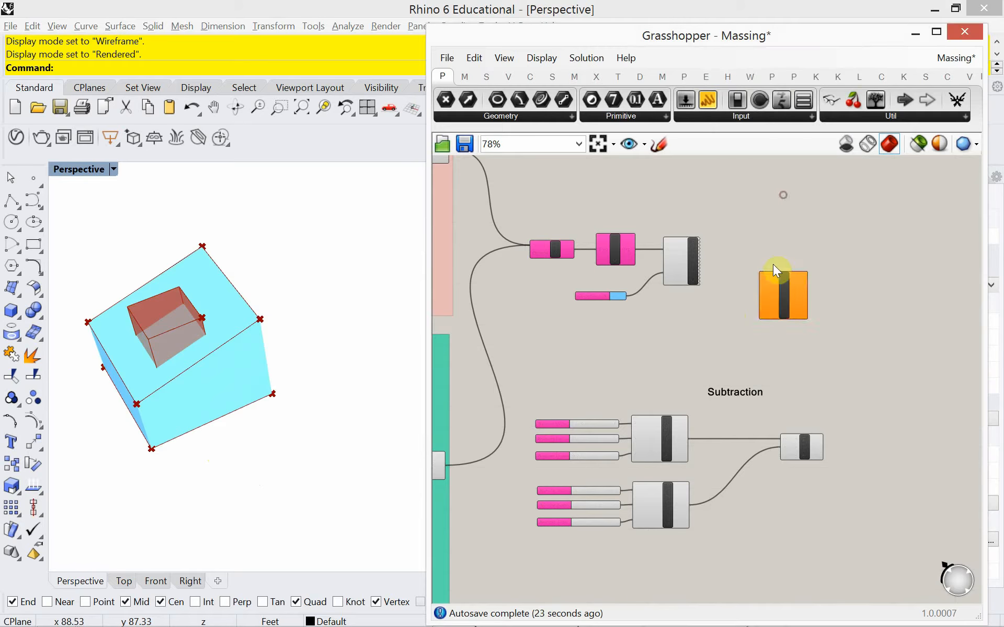
# Step: Disconnect Custom Preview's Geometry input from the Cap Holes output
pyautogui.scroll(3, 695, 277)
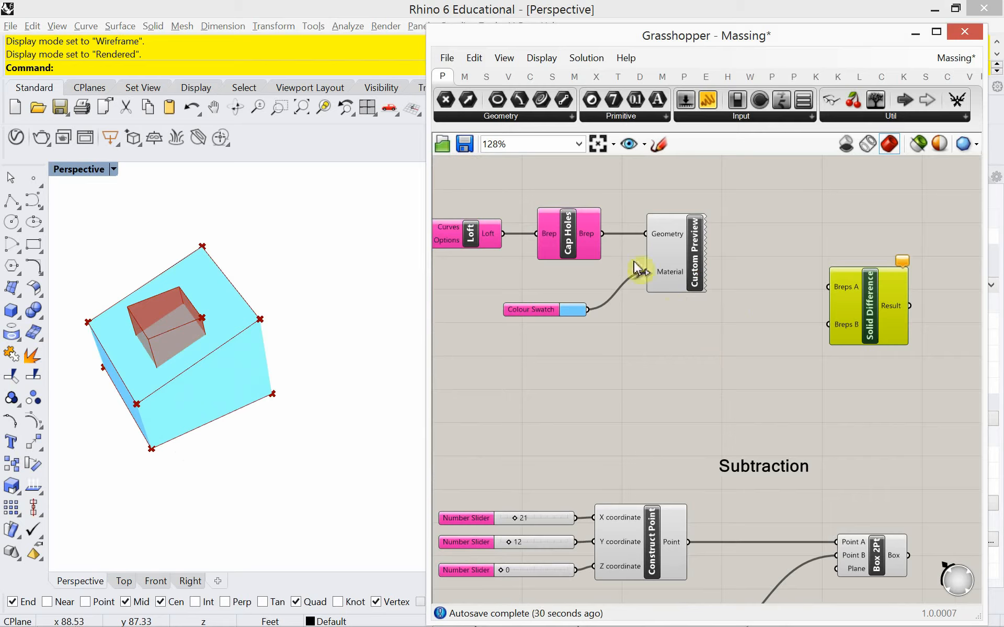
pyautogui.scroll(-2, 620, 249)
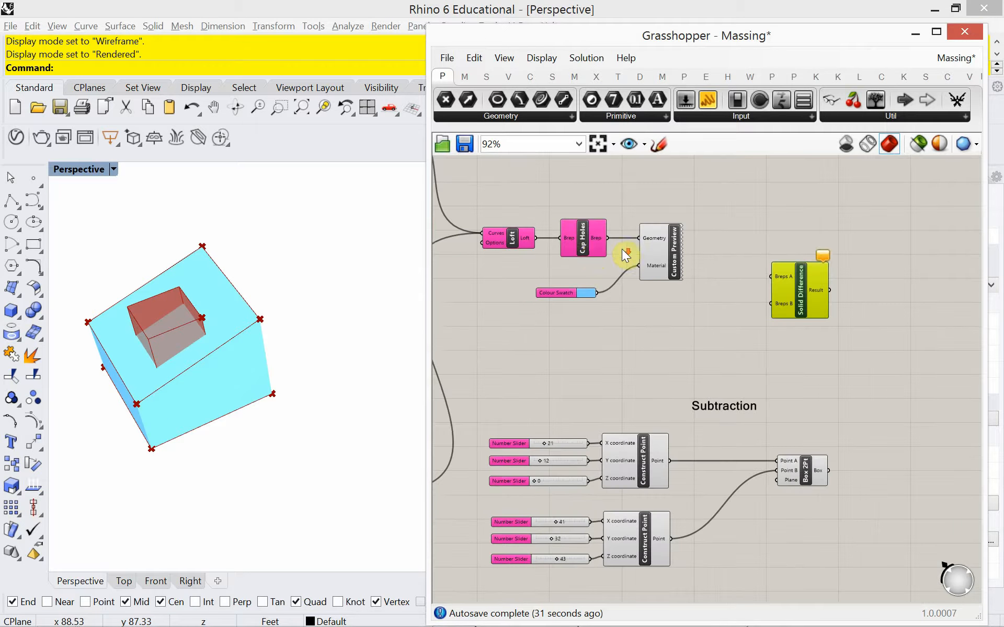
pyautogui.scroll(2, 588, 251)
pyautogui.click(589, 250)
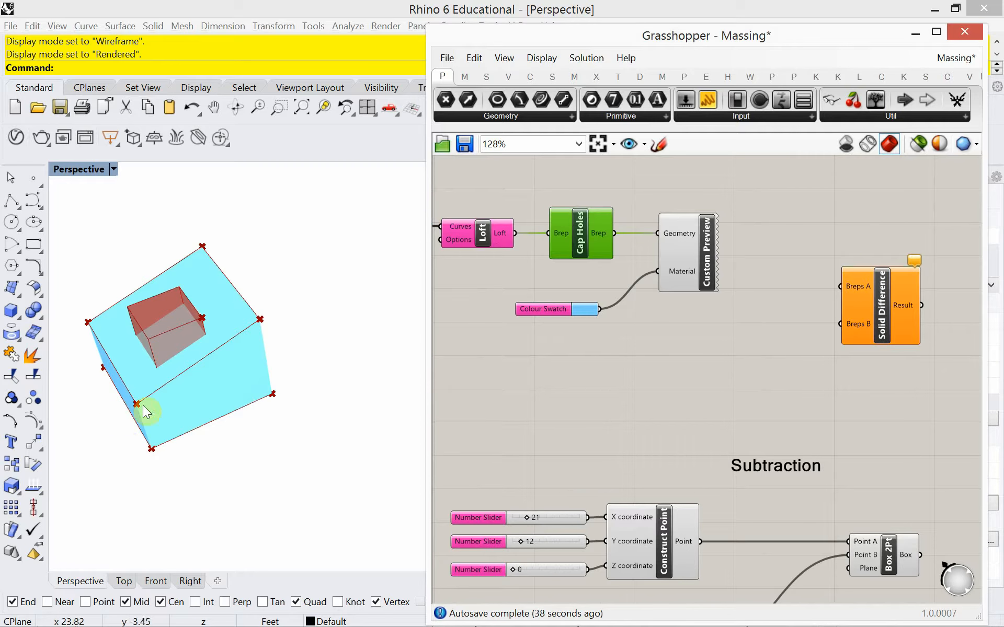
pyautogui.moveTo(602, 234)
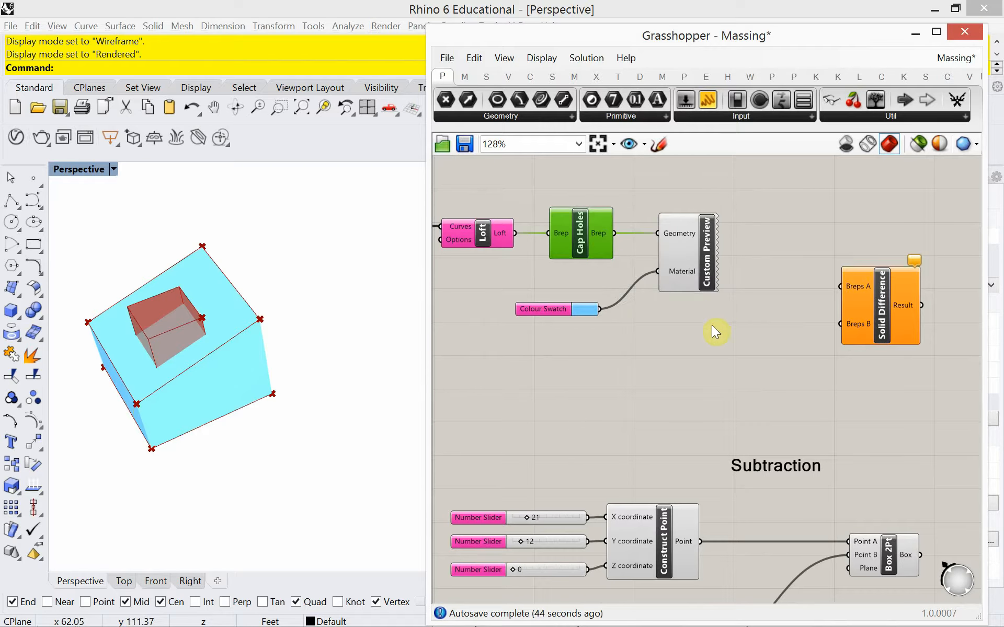
pyautogui.click(714, 340)
pyautogui.click(670, 250)
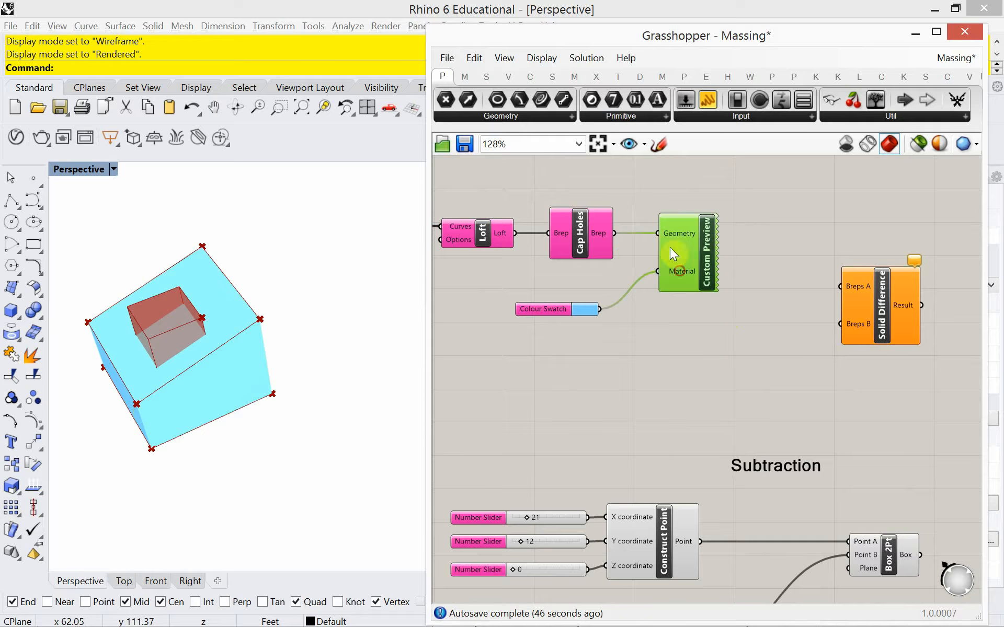
pyautogui.moveTo(659, 235); pyautogui.dragTo(630, 256)
# Step: Move Custom Preview and its Colour Swatch past Solid Difference and connect Solid Difference's Result to the Geometry input
pyautogui.moveTo(713, 338); pyautogui.dragTo(573, 273)
pyautogui.scroll(-3, 633, 330)
pyautogui.moveTo(673, 283); pyautogui.dragTo(880, 346)
pyautogui.scroll(2, 879, 344)
pyautogui.scroll(1, 879, 344)
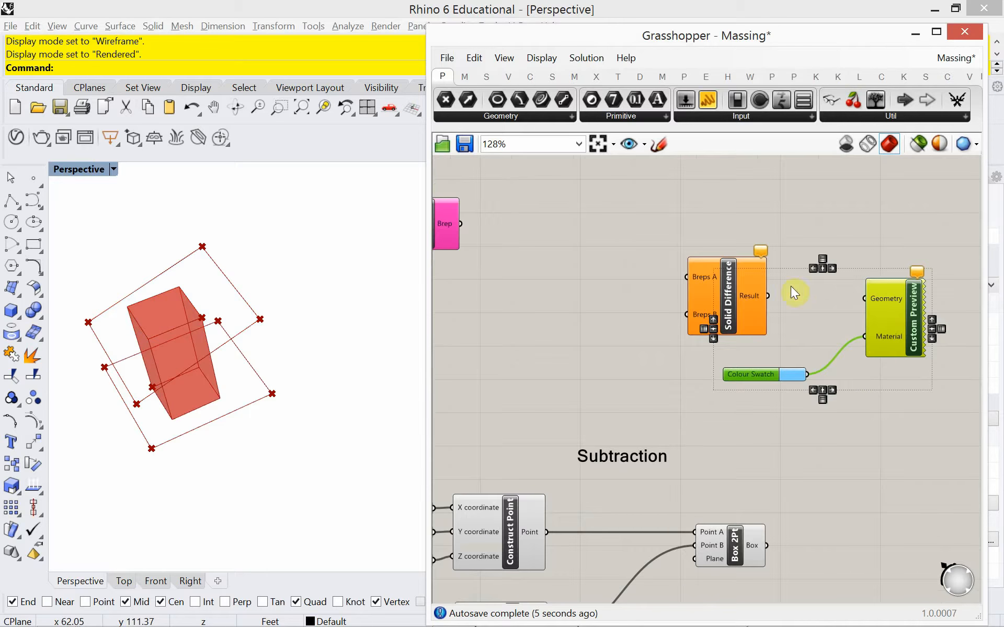
pyautogui.moveTo(765, 298); pyautogui.dragTo(865, 299)
pyautogui.scroll(-3, 842, 411)
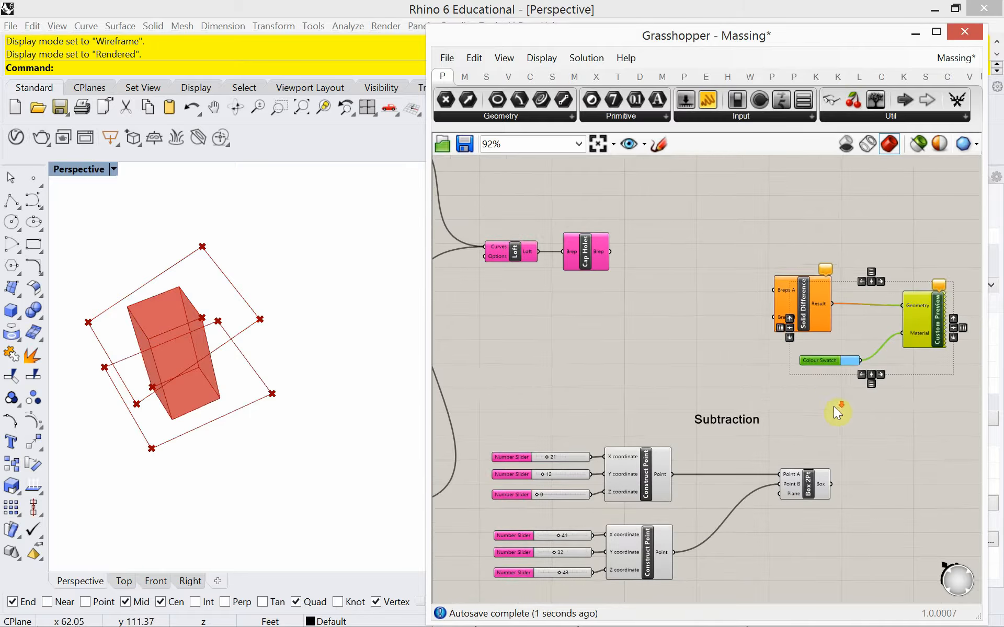
# Step: Move Solid Difference, Custom Preview and Colour Swatch together farther away from Cap Holes
pyautogui.moveTo(944, 410); pyautogui.dragTo(881, 322)
pyautogui.moveTo(837, 325); pyautogui.dragTo(710, 292, button='right')
pyautogui.click(672, 336)
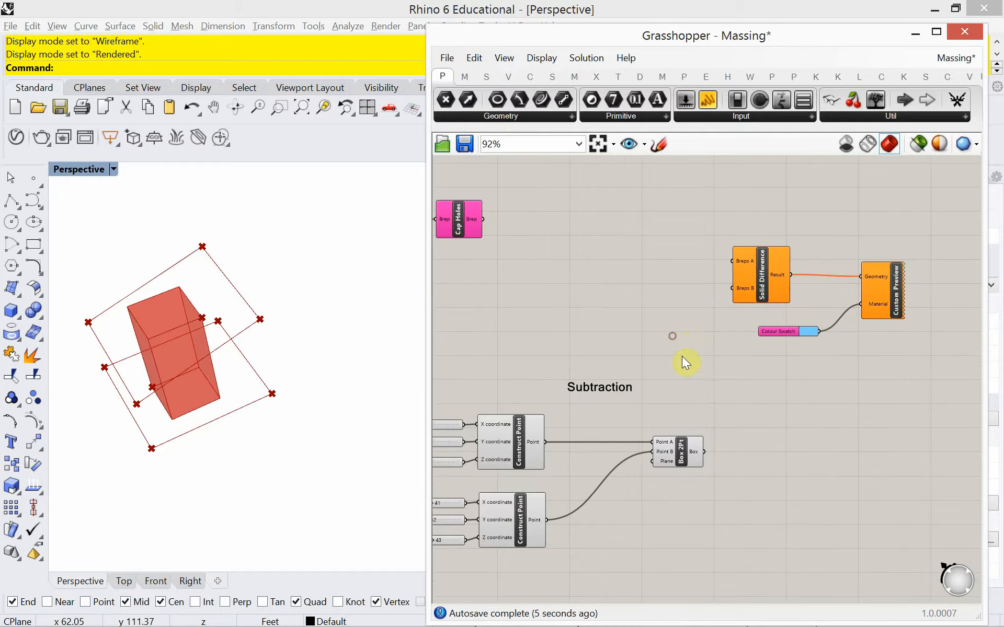
# Step: Connect Cap Holes to Solid Difference's Breps A and the Box 2Pt output to Breps B, and line up Custom Preview with Result
pyautogui.moveTo(676, 353); pyautogui.dragTo(717, 356, button='right')
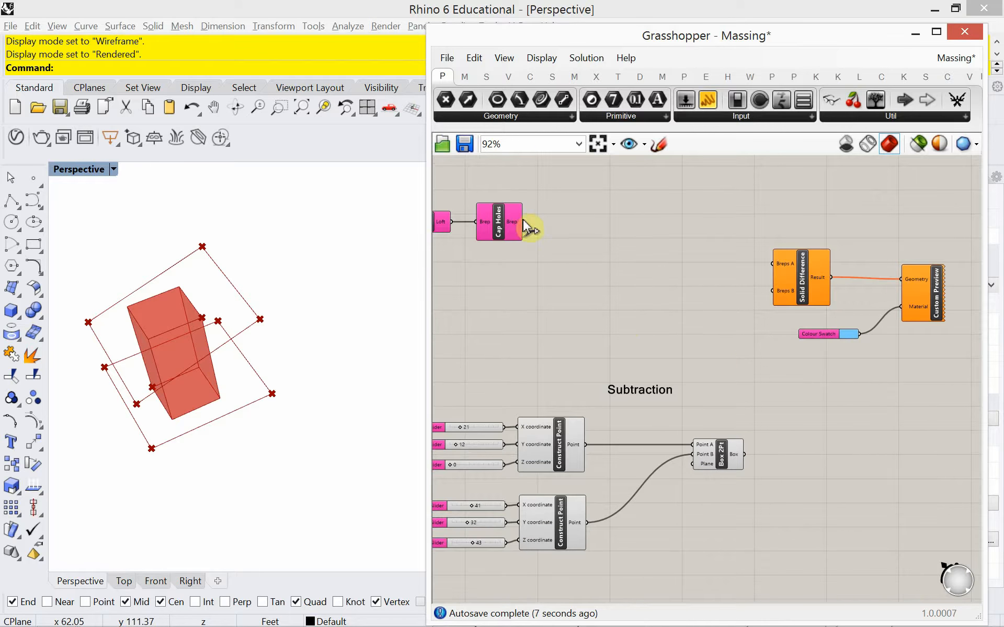
pyautogui.moveTo(524, 223); pyautogui.dragTo(777, 270)
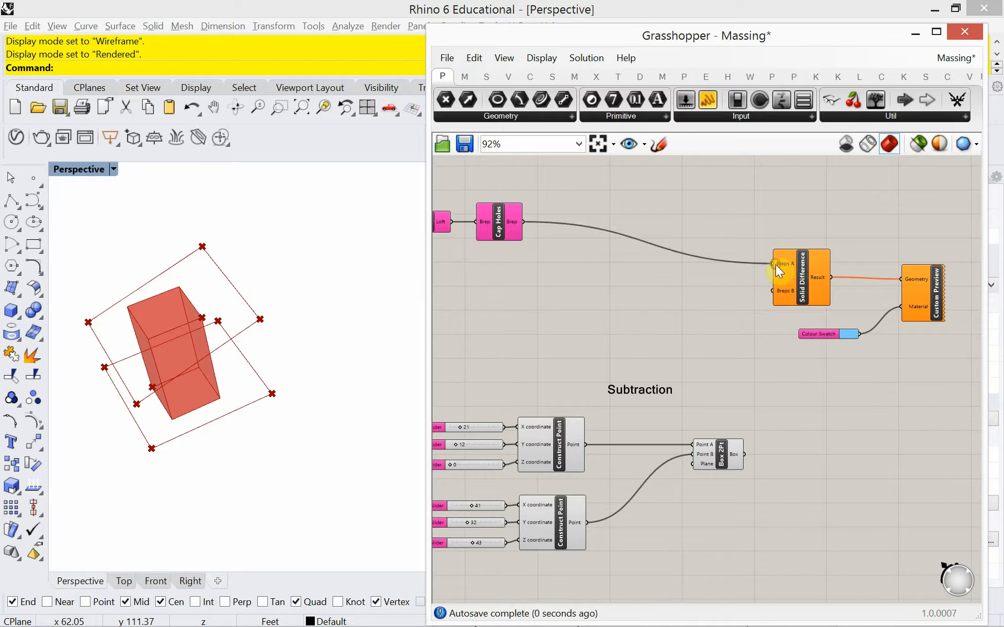
pyautogui.moveTo(745, 455); pyautogui.dragTo(780, 293)
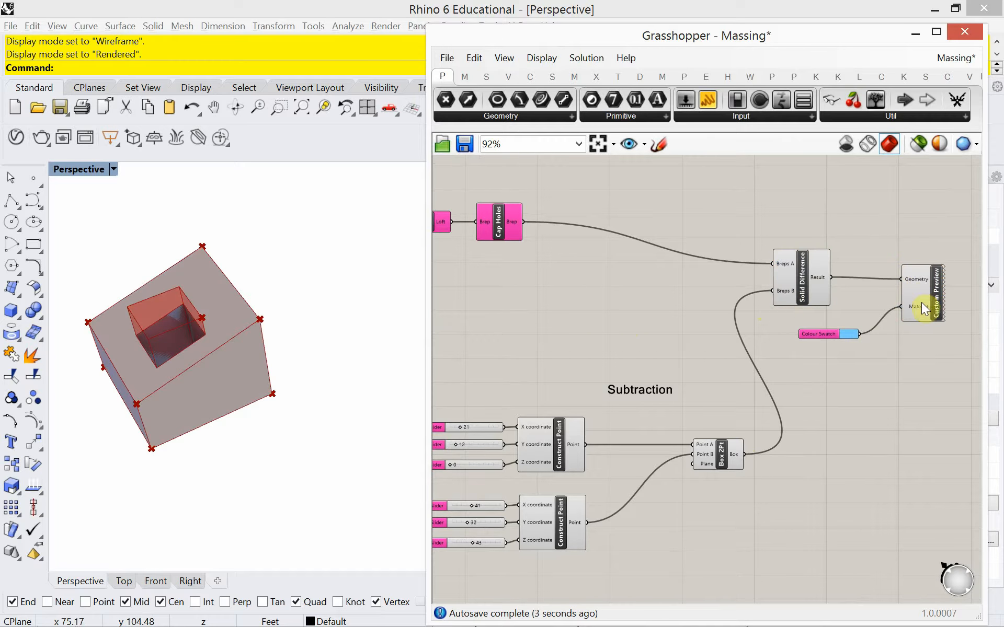
pyautogui.moveTo(921, 302); pyautogui.dragTo(923, 298)
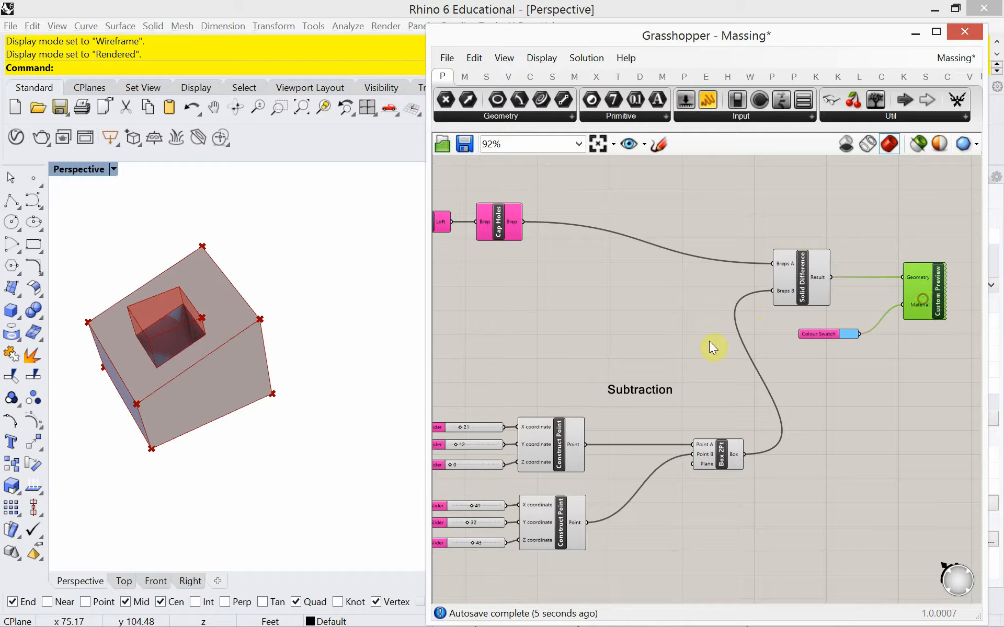
pyautogui.click(696, 335)
# Step: Turn off the preview of the Box 2Pt component and inspect the opening cut through the massing volume
pyautogui.click(715, 459)
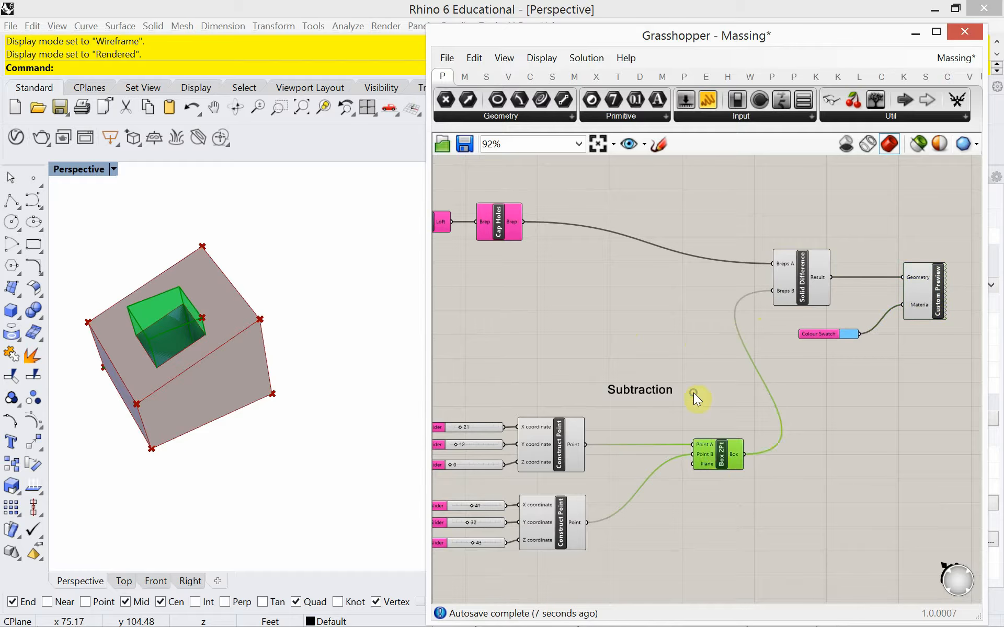
pyautogui.rightClick(693, 394)
pyautogui.click(715, 416)
pyautogui.moveTo(308, 421); pyautogui.dragTo(269, 416, button='right')
pyautogui.scroll(3, 269, 399)
pyautogui.scroll(-3, 268, 401)
# Step: Resize the subtraction box by setting the first point's X to 10 and Y to 7, and the second point's Y to 41
pyautogui.moveTo(538, 386); pyautogui.dragTo(627, 343, button='right')
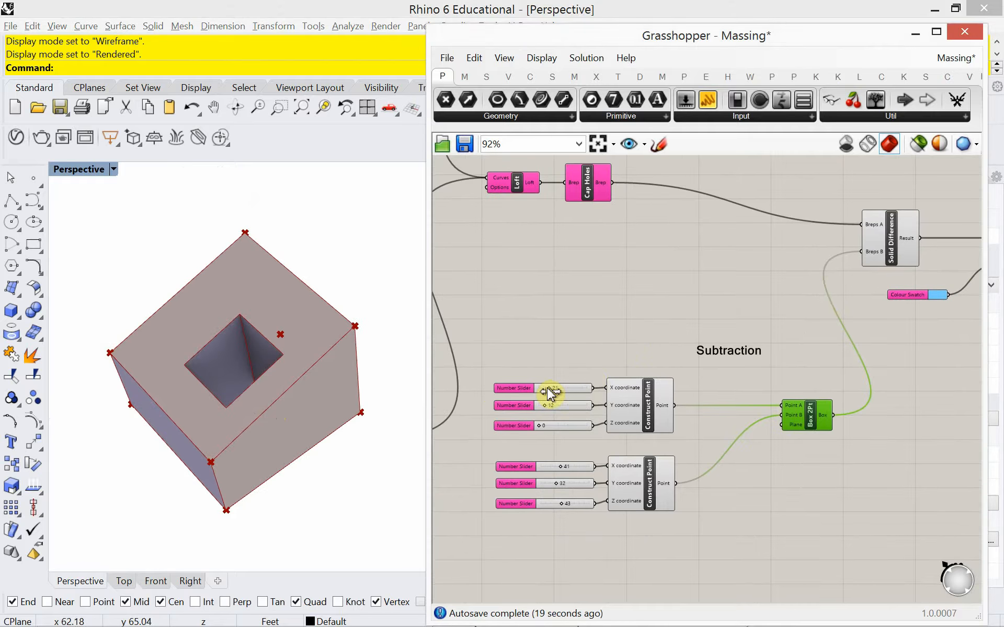
pyautogui.moveTo(547, 388); pyautogui.dragTo(544, 389)
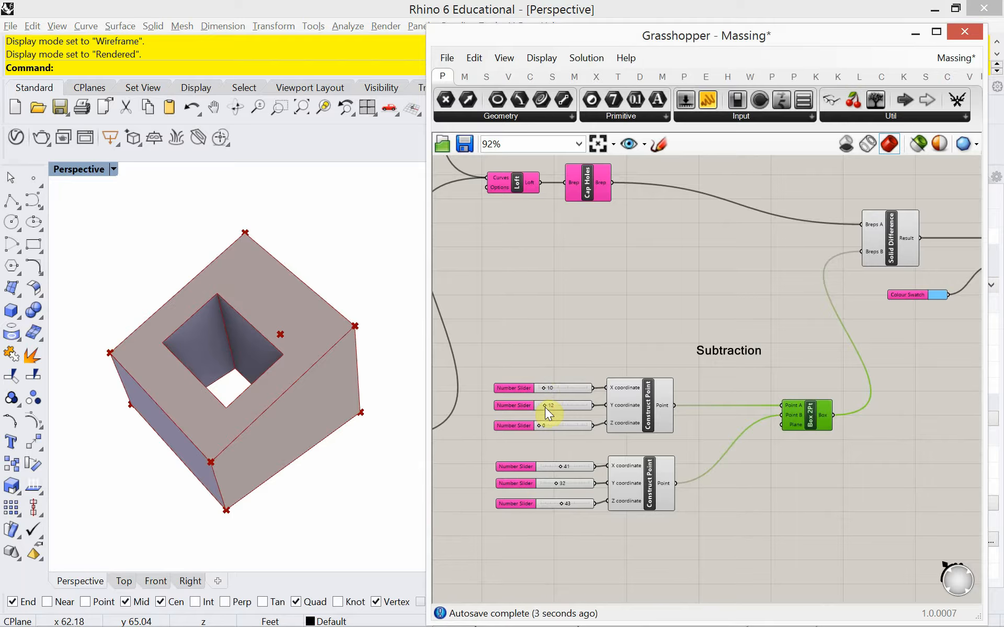
pyautogui.moveTo(545, 408); pyautogui.dragTo(543, 409)
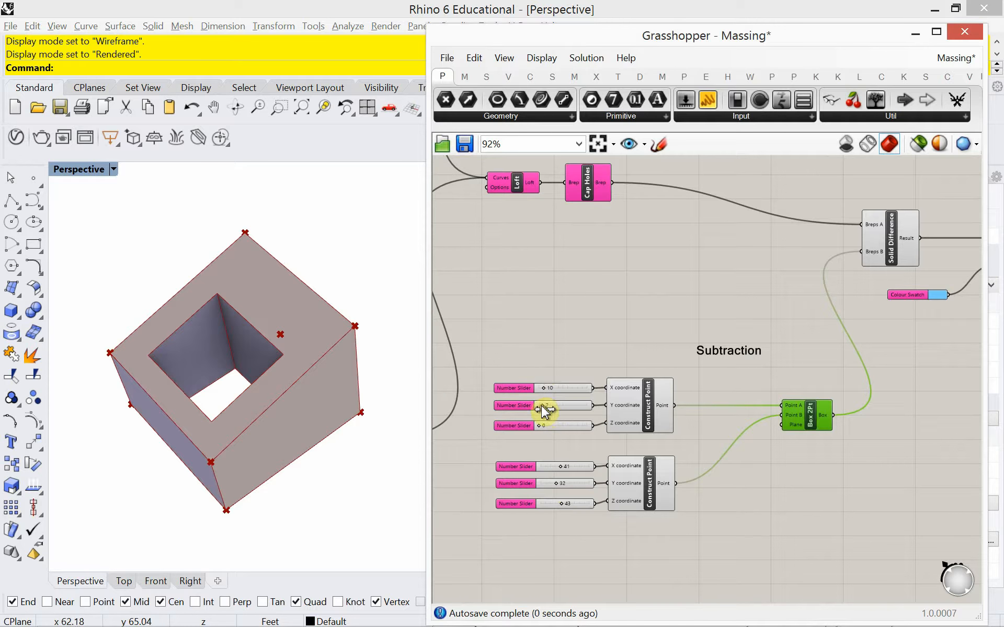
pyautogui.moveTo(557, 487); pyautogui.dragTo(559, 485)
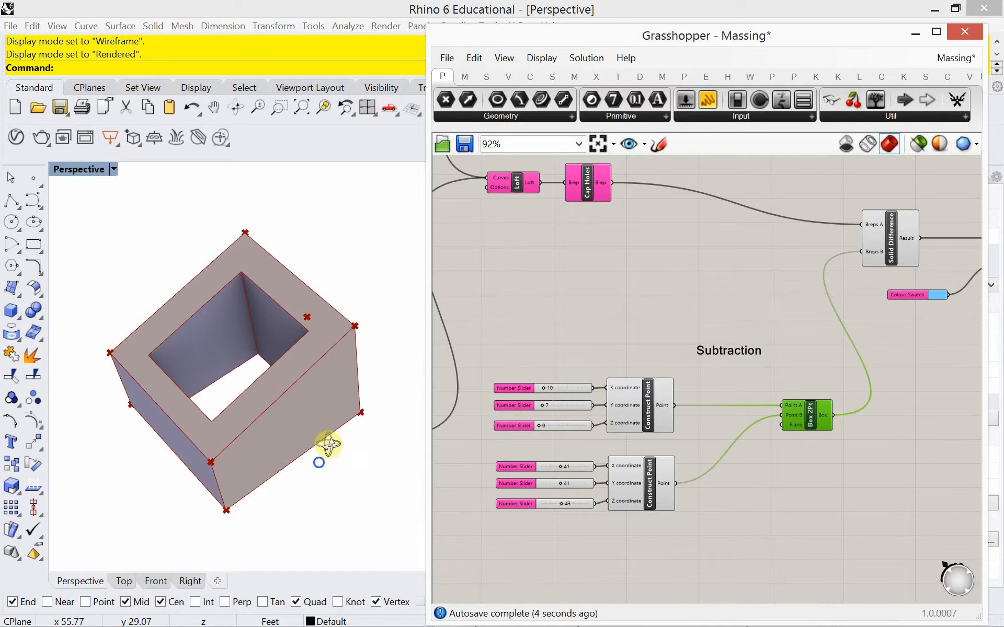
pyautogui.moveTo(327, 445); pyautogui.dragTo(283, 403, button='right')
# Step: Set the Bottom Curve group's third point to X 61 and Y 67 and check the reshaped volume from several angles
pyautogui.moveTo(555, 352); pyautogui.dragTo(727, 315, button='right')
pyautogui.scroll(-3, 726, 315)
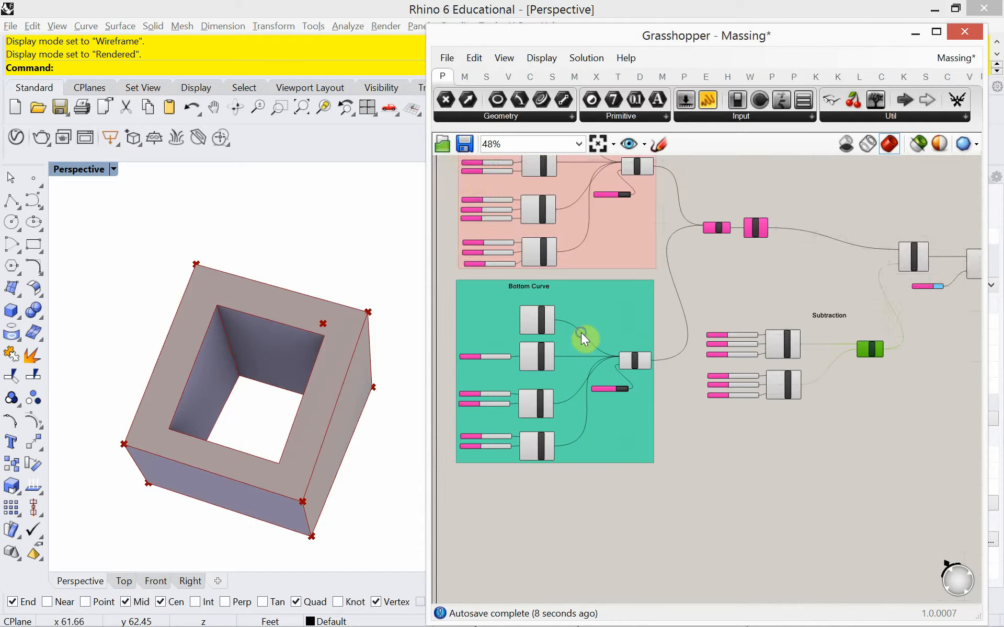
pyautogui.moveTo(581, 334); pyautogui.dragTo(663, 401, button='right')
pyautogui.moveTo(568, 385); pyautogui.dragTo(602, 380, button='right')
pyautogui.scroll(3, 557, 448)
pyautogui.scroll(1, 558, 448)
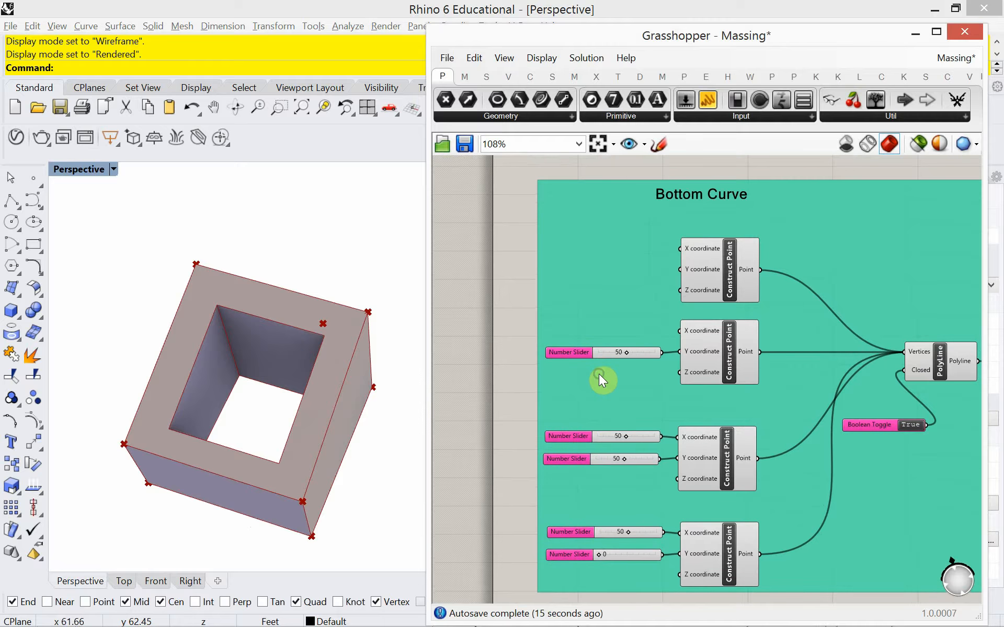
pyautogui.moveTo(316, 446); pyautogui.dragTo(302, 396, button='right')
pyautogui.moveTo(613, 408); pyautogui.dragTo(604, 362, button='right')
pyautogui.moveTo(616, 396)
pyautogui.mouseDown()
pyautogui.moveTo(607, 396)
pyautogui.moveTo(626, 398)
pyautogui.moveTo(602, 399)
pyautogui.moveTo(620, 399)
pyautogui.mouseUp()
pyautogui.moveTo(318, 426); pyautogui.dragTo(241, 450, button='right')
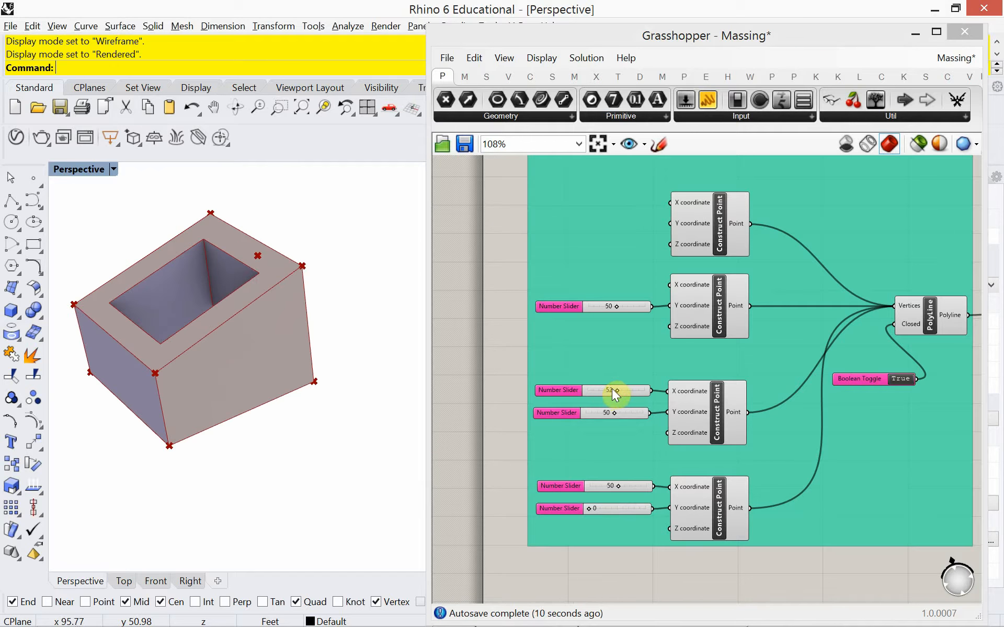
pyautogui.moveTo(615, 391); pyautogui.dragTo(617, 392)
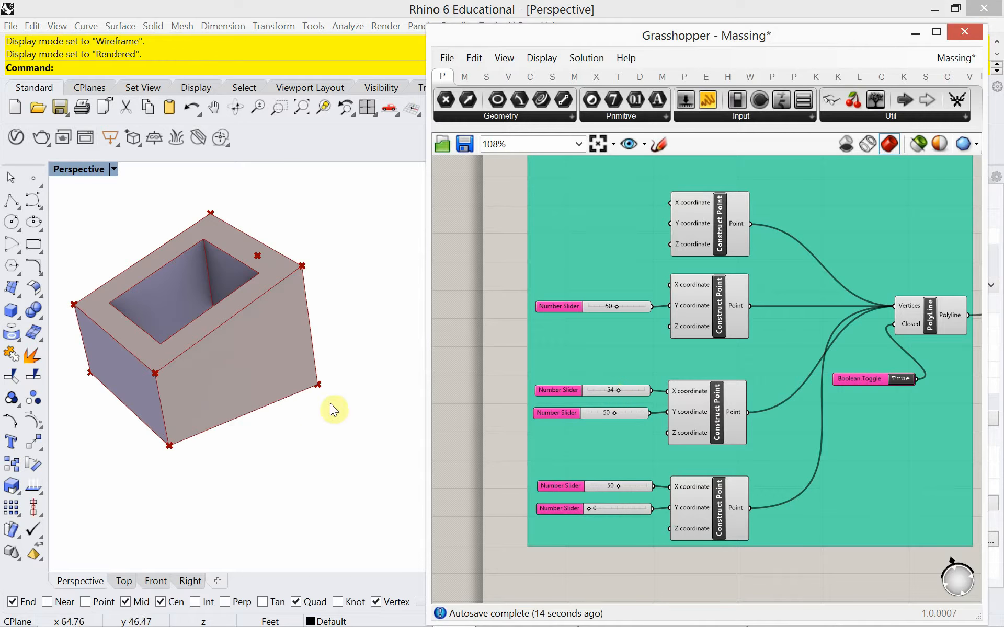
pyautogui.moveTo(331, 405); pyautogui.dragTo(314, 366, button='right')
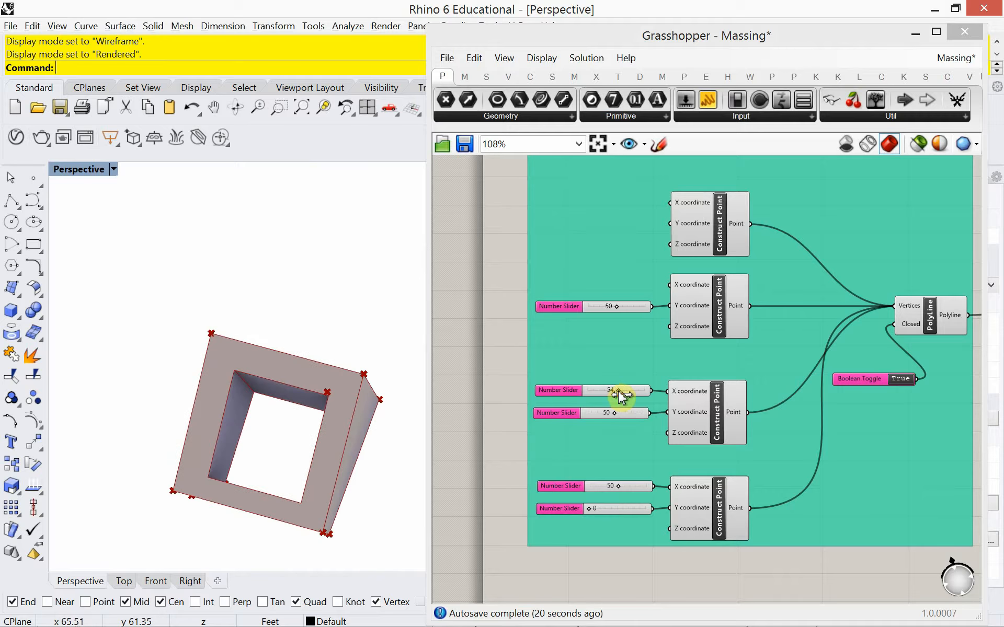
pyautogui.moveTo(619, 391); pyautogui.dragTo(626, 419)
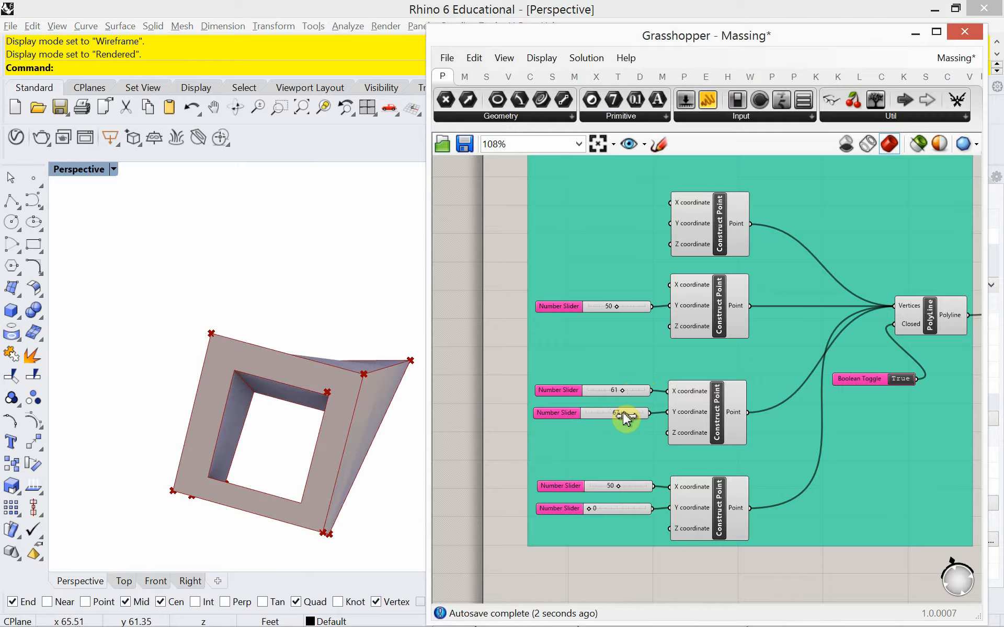
pyautogui.moveTo(325, 452); pyautogui.dragTo(186, 343, button='right')
pyautogui.moveTo(308, 346); pyautogui.dragTo(300, 414, button='right')
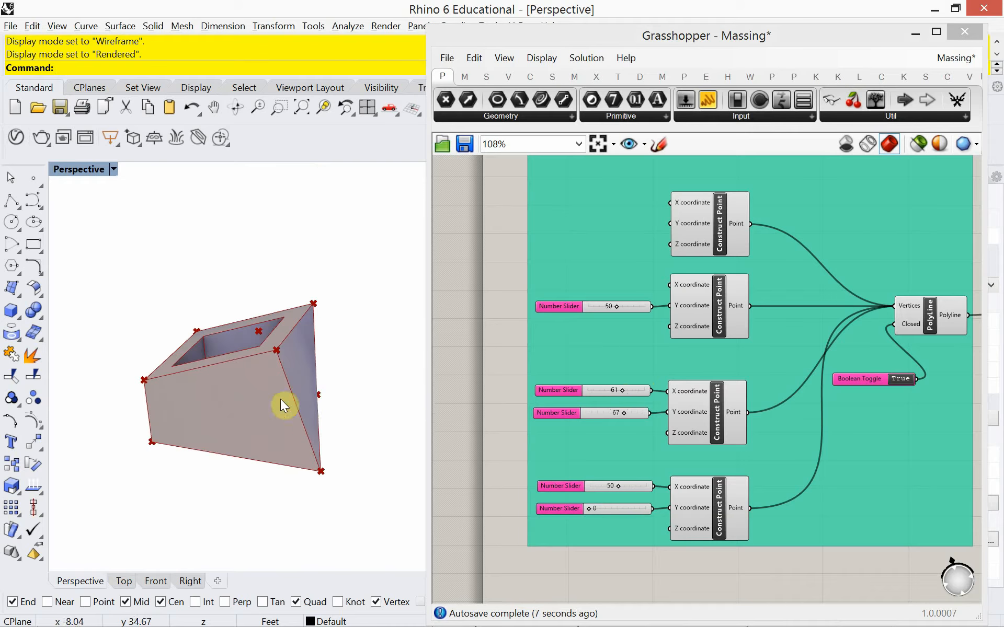
# Step: Set the Bottom Curve's third point X to 43 and fourth point to X 51 and Y 16, then inspect the underside
pyautogui.moveTo(230, 377); pyautogui.dragTo(277, 379, button='right')
pyautogui.moveTo(621, 392); pyautogui.dragTo(611, 394)
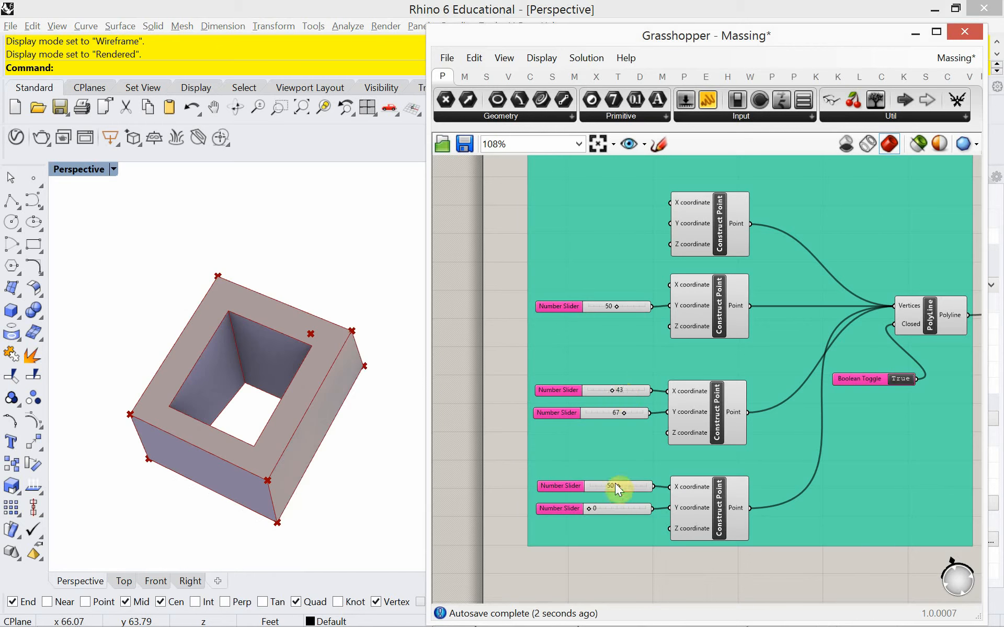
pyautogui.moveTo(617, 487); pyautogui.dragTo(601, 513)
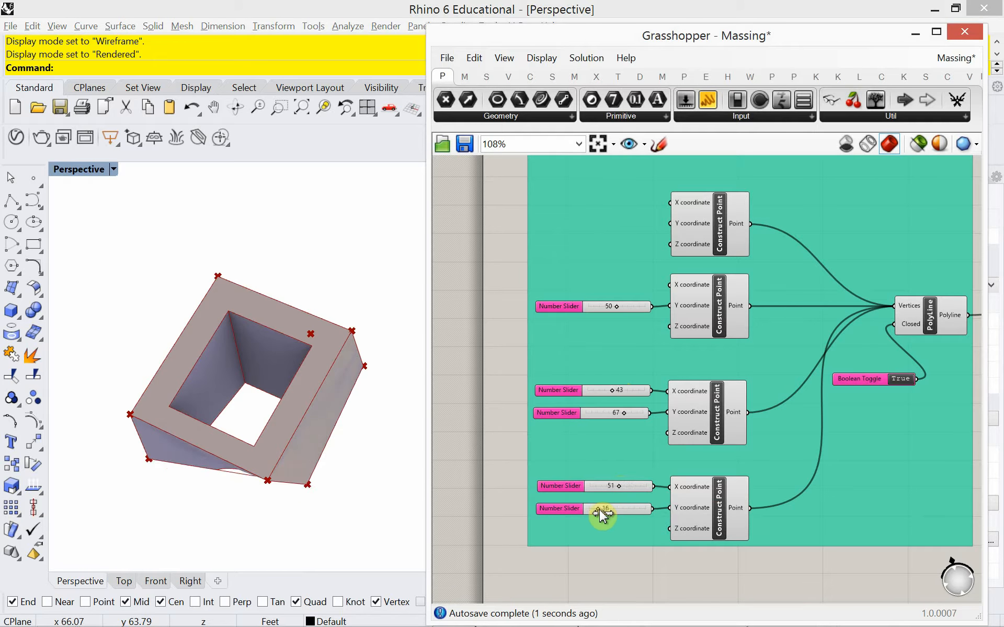
pyautogui.moveTo(289, 502); pyautogui.dragTo(293, 449, button='right')
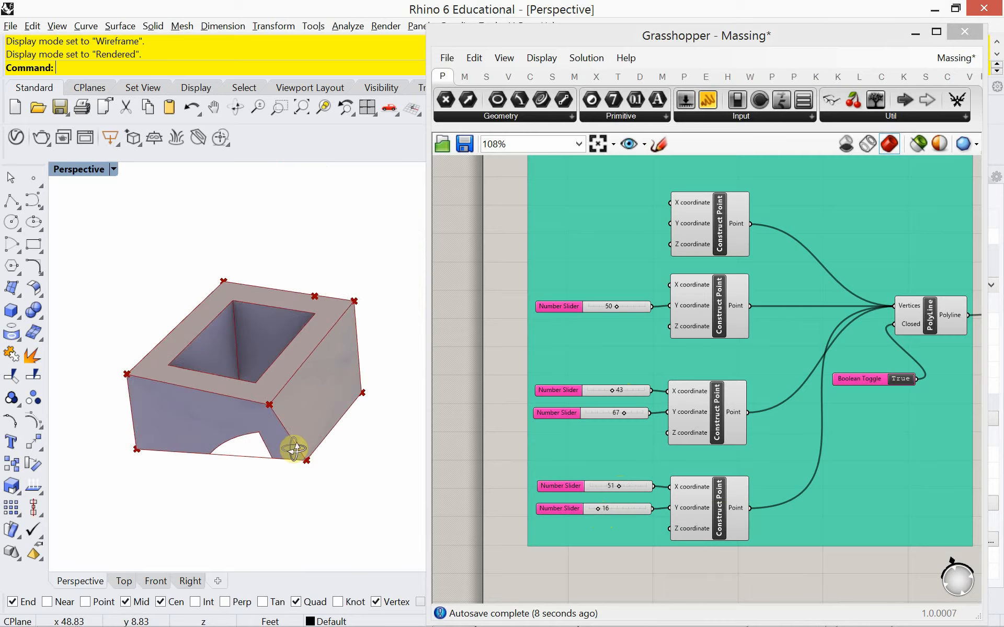
# Step: Try the Bottom Curve's fourth point at X 33, then at X 39 with Y 10 and finally Y 8
pyautogui.moveTo(616, 487); pyautogui.dragTo(609, 490)
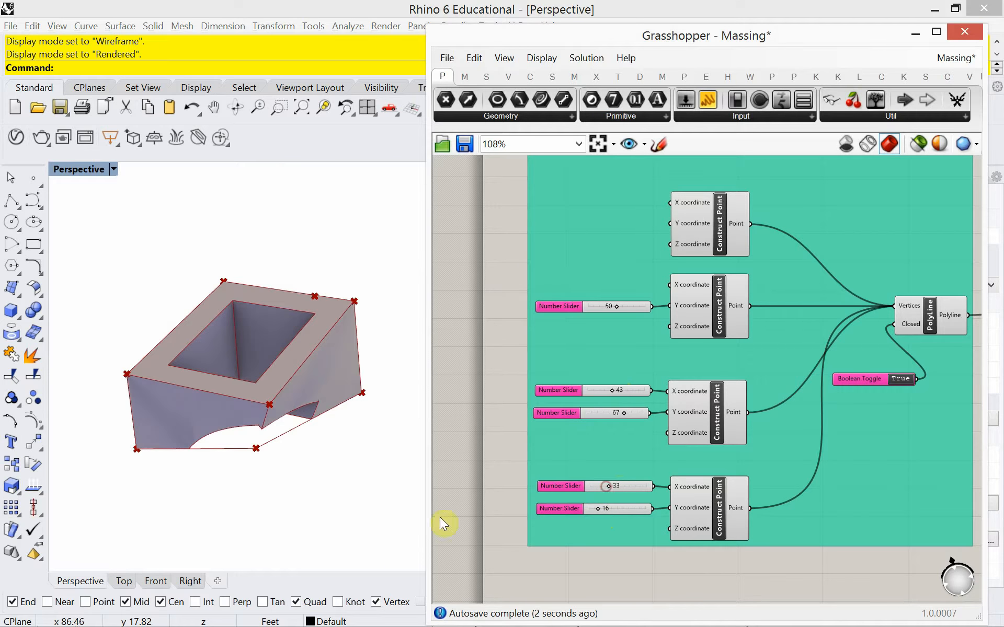
pyautogui.moveTo(333, 509)
pyautogui.mouseDown(button='right')
pyautogui.moveTo(341, 426)
pyautogui.moveTo(363, 413)
pyautogui.moveTo(329, 457)
pyautogui.moveTo(325, 495)
pyautogui.mouseUp(button='right')
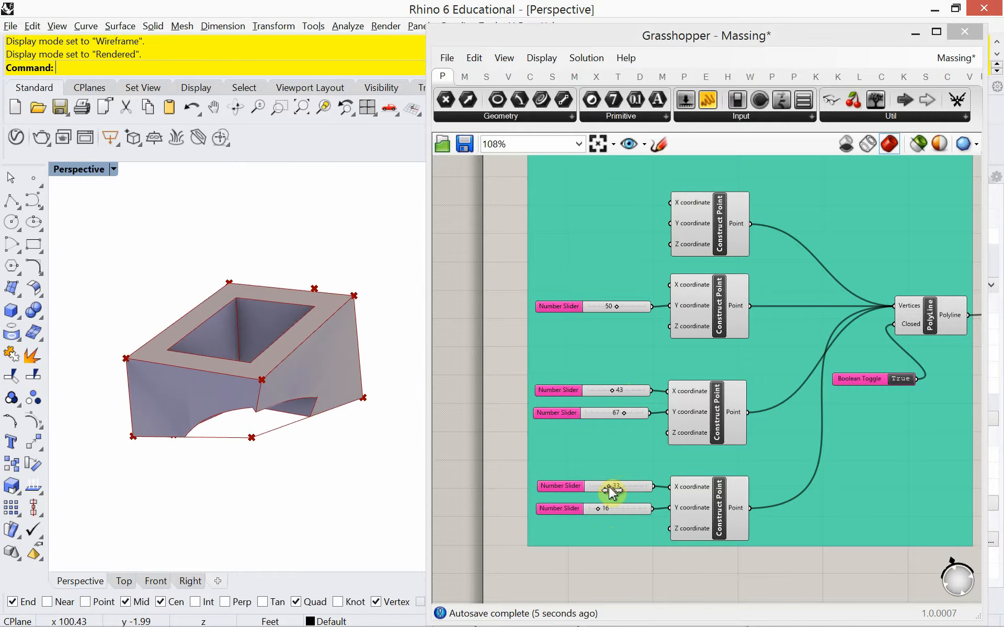
pyautogui.moveTo(609, 488); pyautogui.dragTo(596, 516)
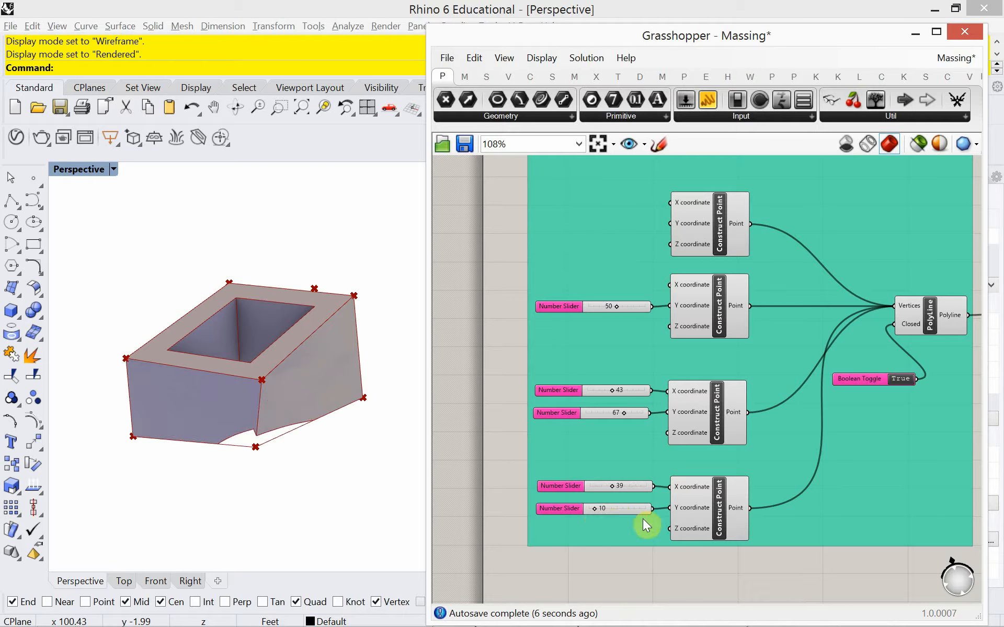
pyautogui.moveTo(593, 510); pyautogui.dragTo(594, 510)
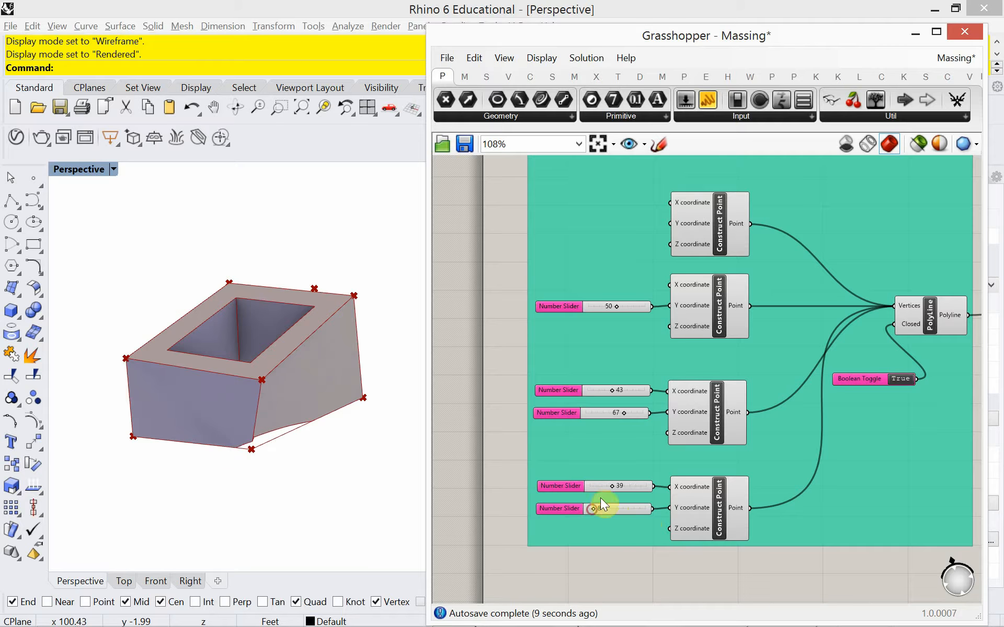
# Step: Set the Bottom Curve's third point to exactly X 50 and Y 50
pyautogui.moveTo(612, 393); pyautogui.dragTo(617, 393)
pyautogui.moveTo(618, 393); pyautogui.dragTo(620, 391)
pyautogui.doubleClick(606, 390)
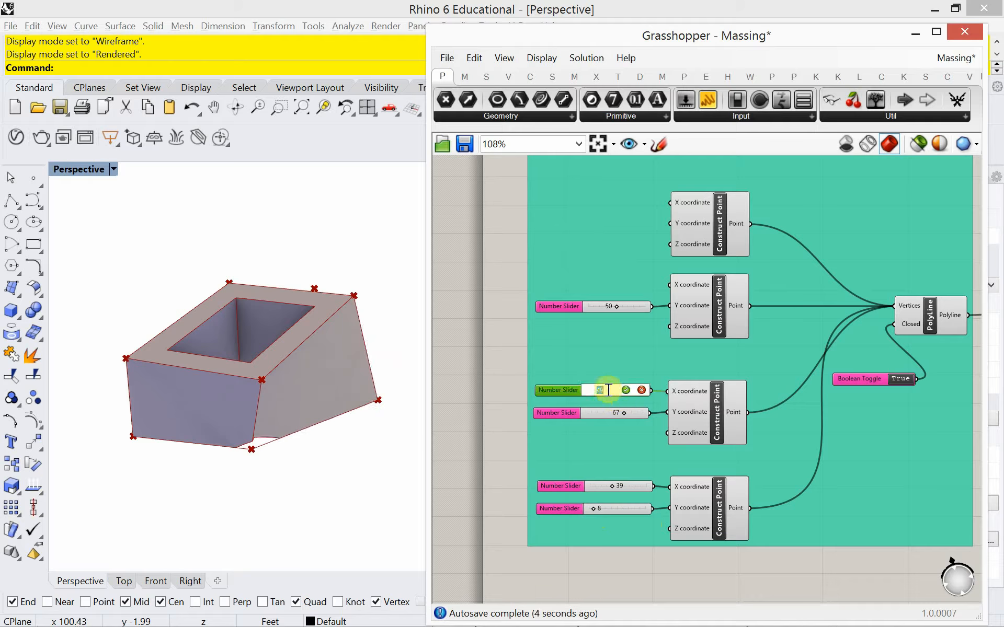
pyautogui.write('50')
pyautogui.click(624, 389)
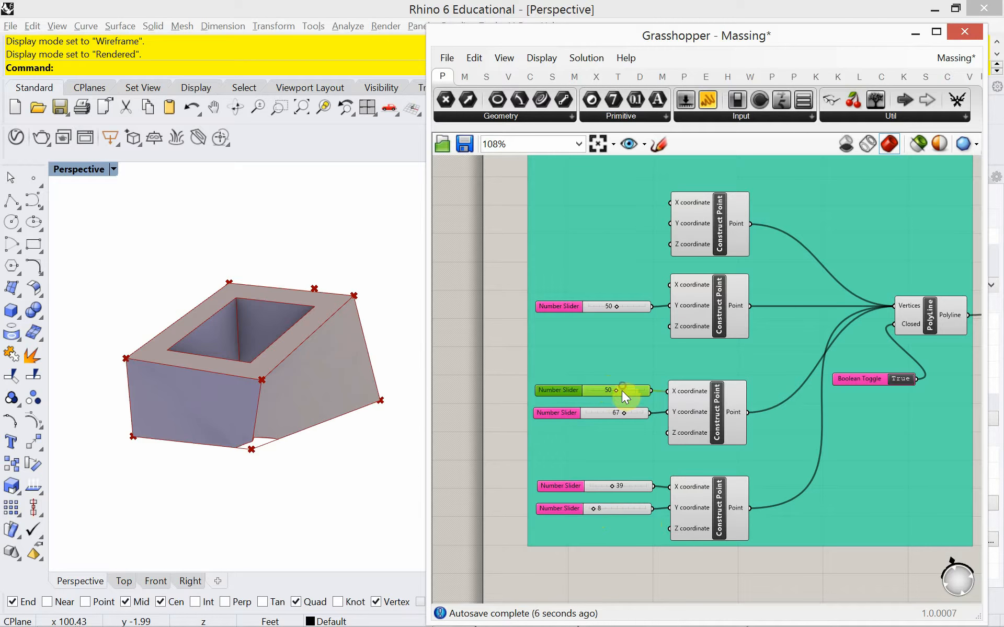
pyautogui.click(606, 416)
pyautogui.doubleClick(606, 417)
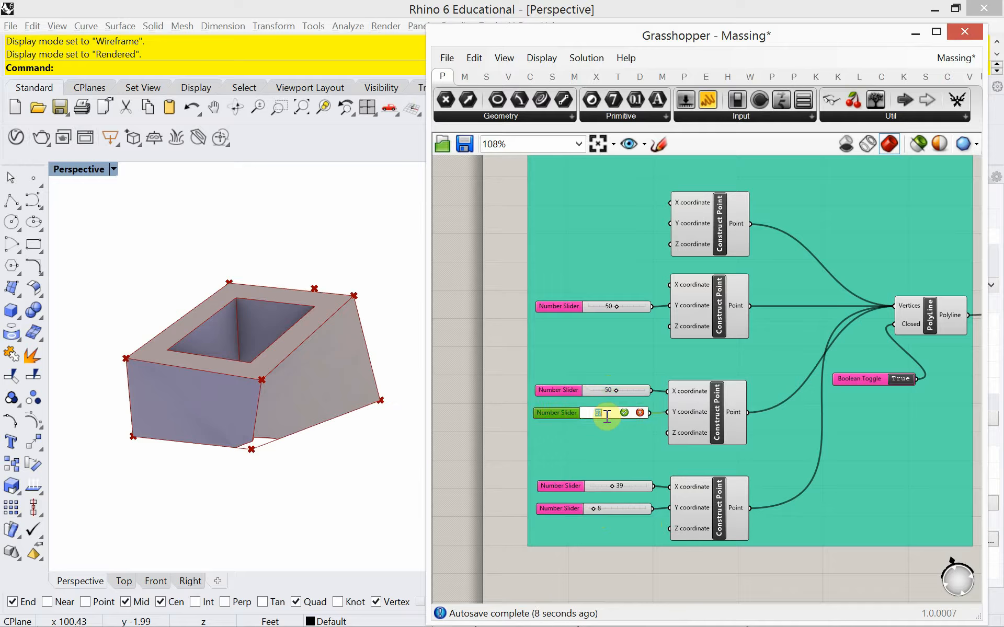
pyautogui.write('50')
pyautogui.click(624, 413)
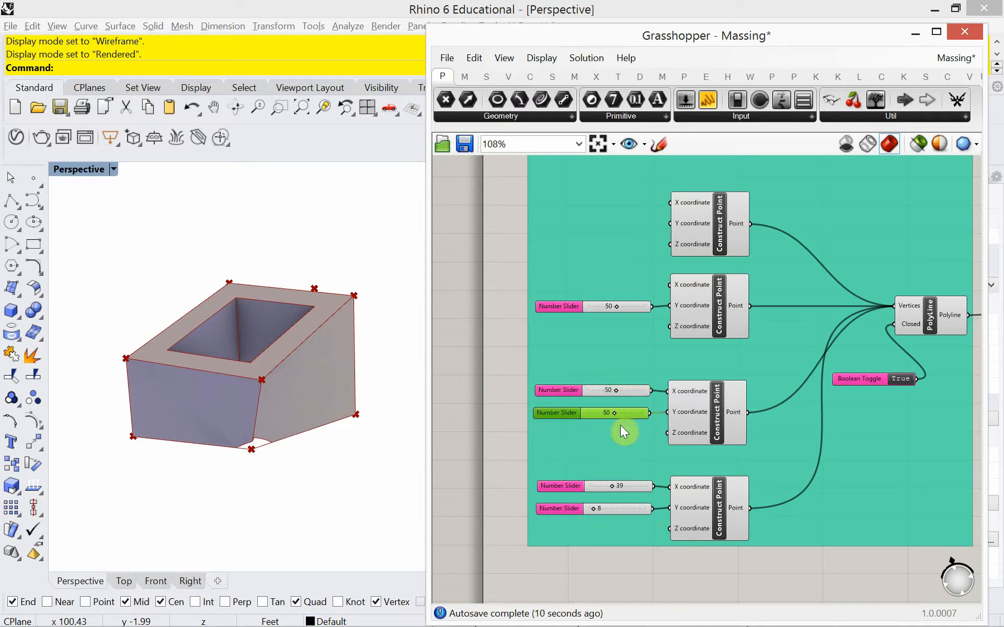
# Step: Set the Bottom Curve's fourth point to X 50 and Y 0 and check the volume from another angle
pyautogui.click(619, 488)
pyautogui.doubleClick(618, 489)
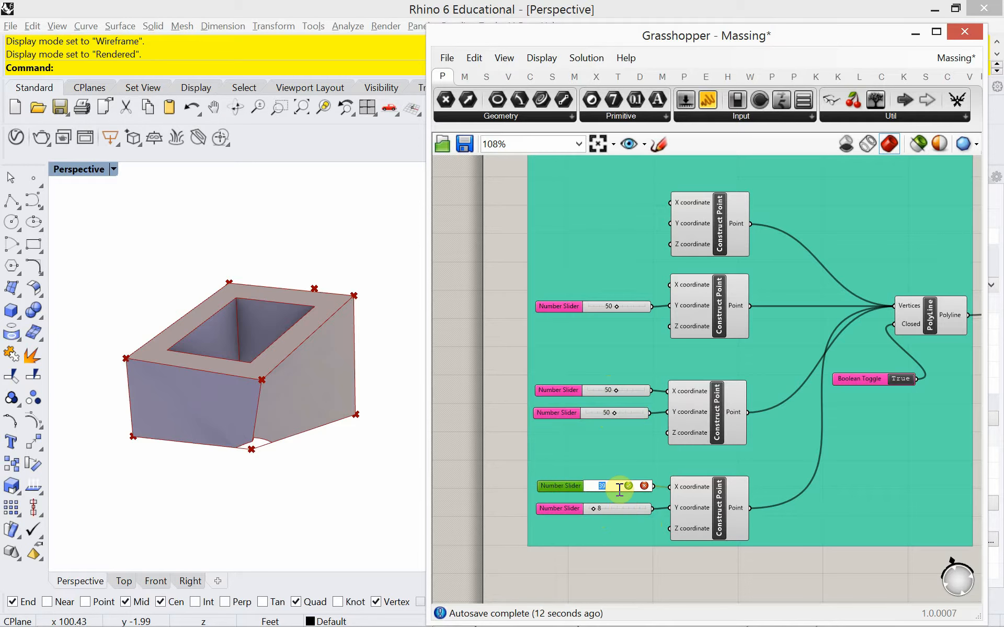
pyautogui.write('50')
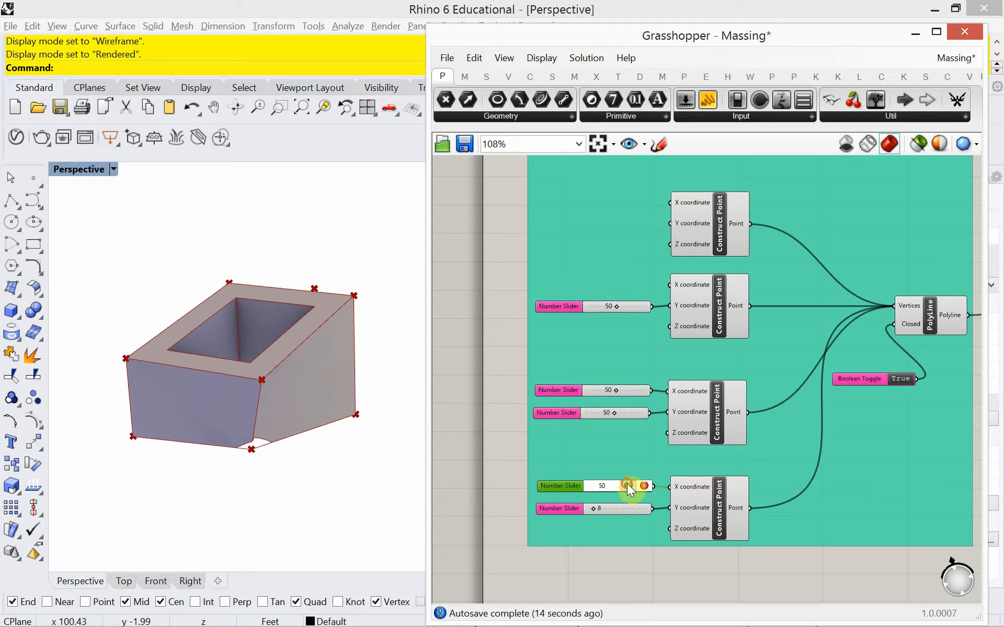
pyautogui.click(627, 486)
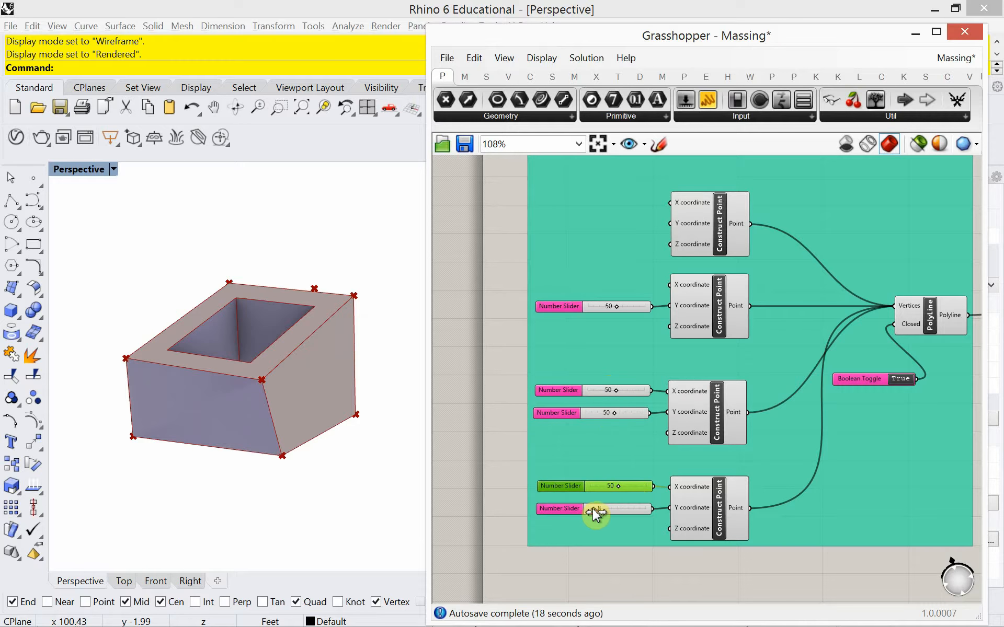
pyautogui.moveTo(589, 513); pyautogui.dragTo(580, 511)
pyautogui.moveTo(217, 455); pyautogui.dragTo(197, 426, button='right')
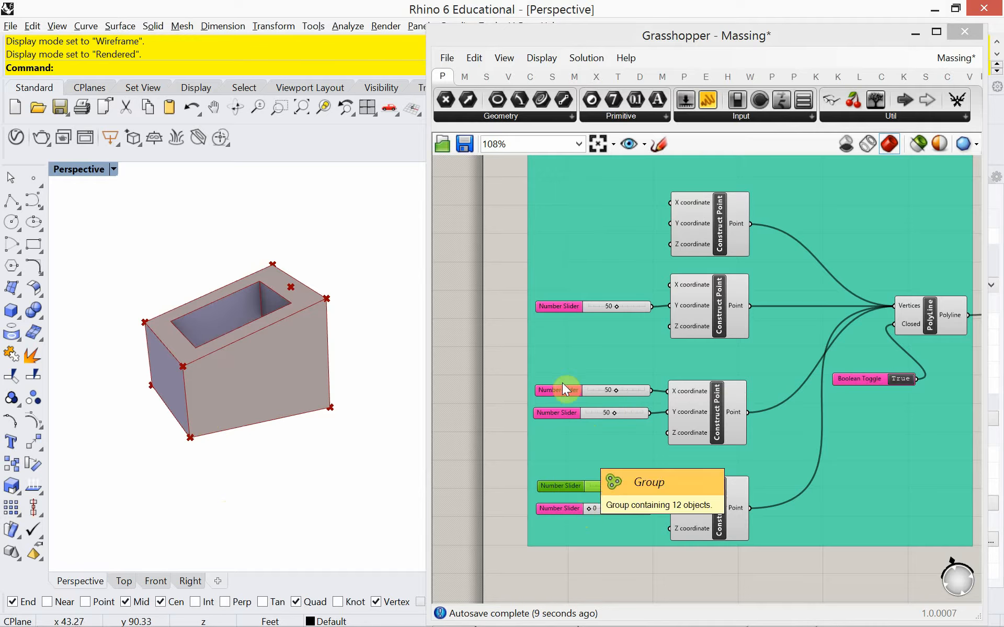
# Step: Lower the Top Curve's second point to Z 19 and inspect how the volume's top deforms
pyautogui.scroll(-4, 522, 412)
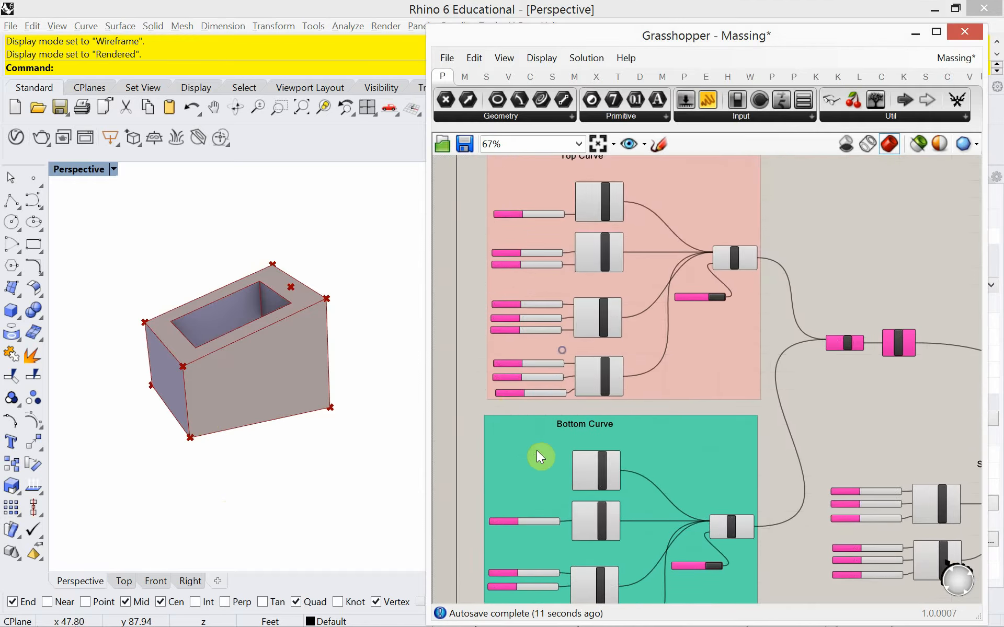
pyautogui.scroll(4, 503, 397)
pyautogui.scroll(1, 519, 435)
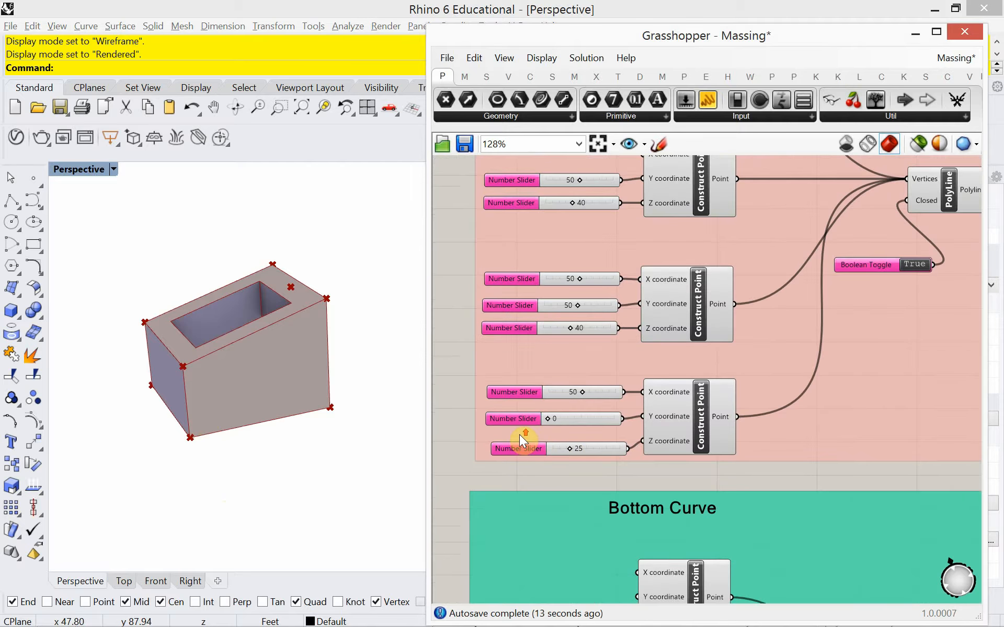
pyautogui.moveTo(576, 438); pyautogui.dragTo(585, 477, button='right')
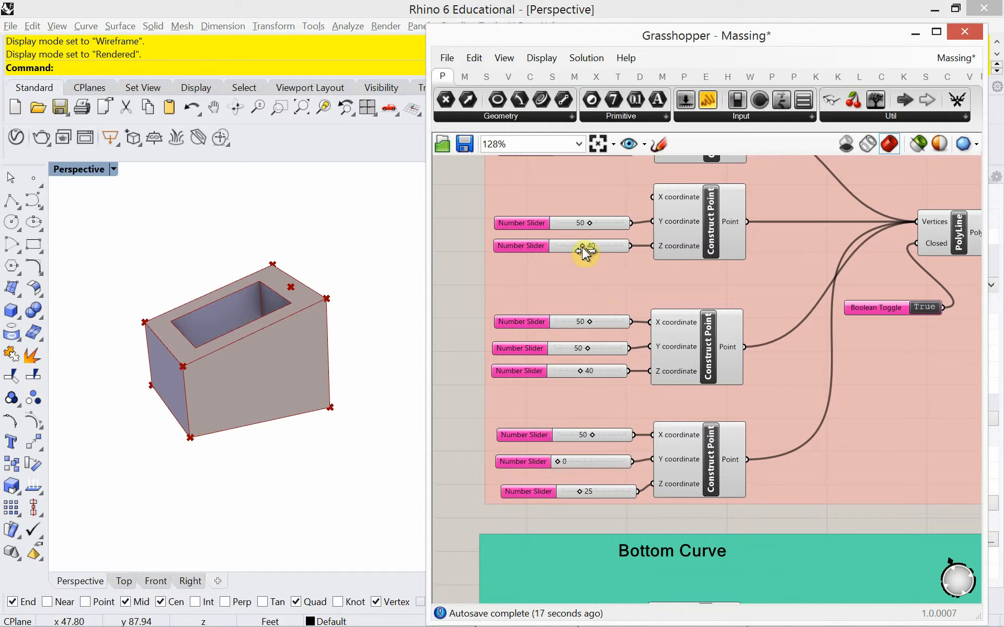
pyautogui.moveTo(584, 252); pyautogui.dragTo(568, 255)
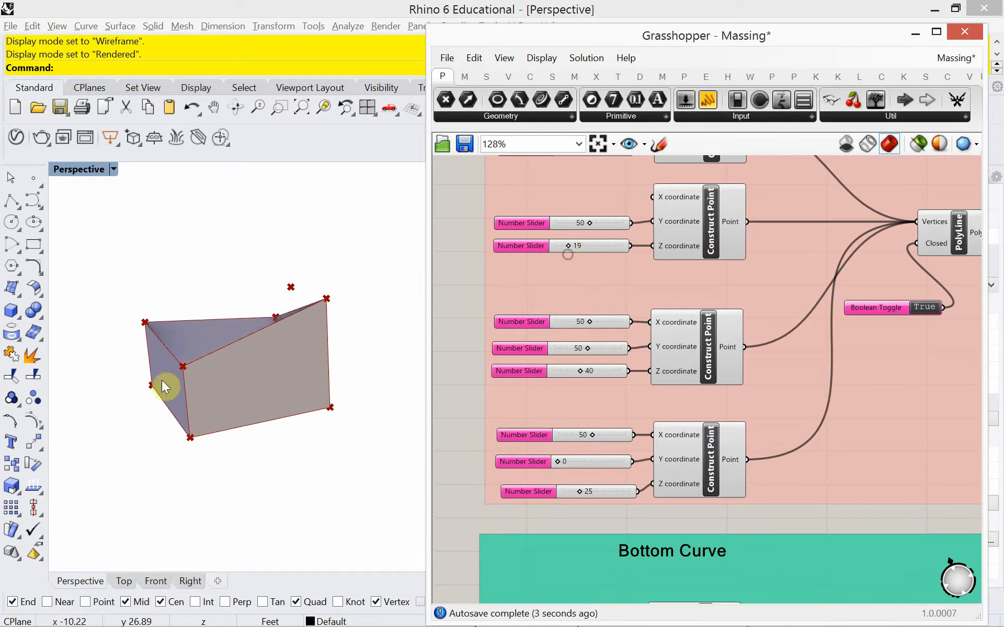
pyautogui.moveTo(165, 387); pyautogui.dragTo(197, 450, button='right')
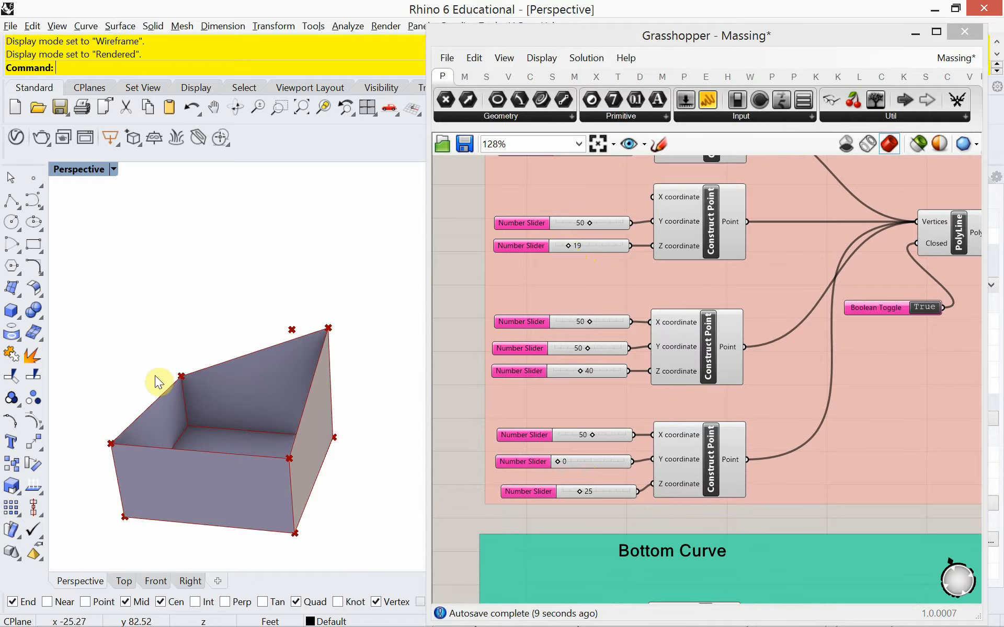
# Step: Set the Top Curve's second point Z to 40 and check the opening through the volume
pyautogui.doubleClick(581, 249)
pyautogui.write('4')
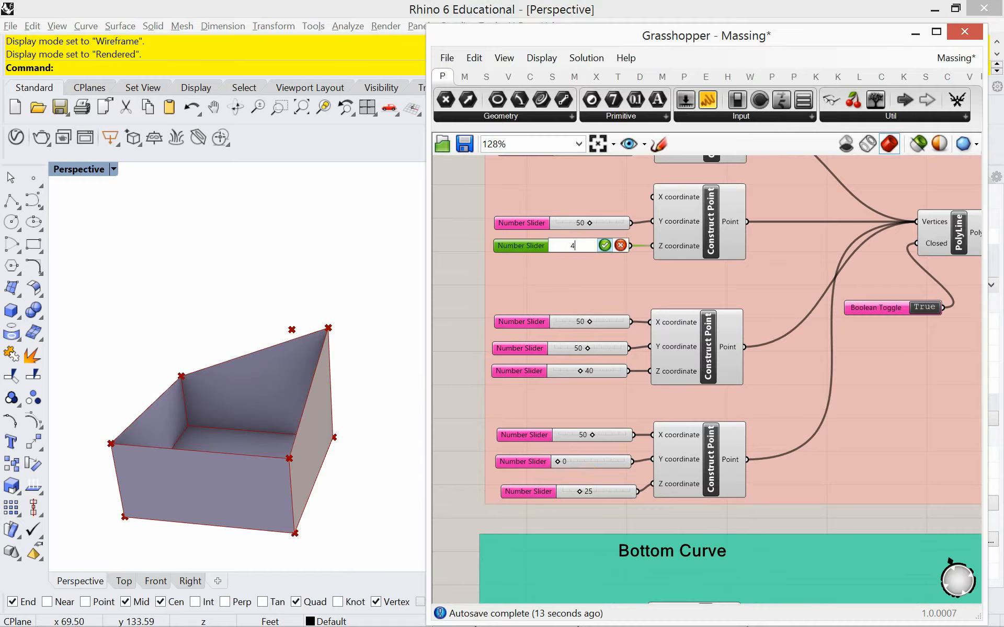
pyautogui.write('0')
pyautogui.click(604, 245)
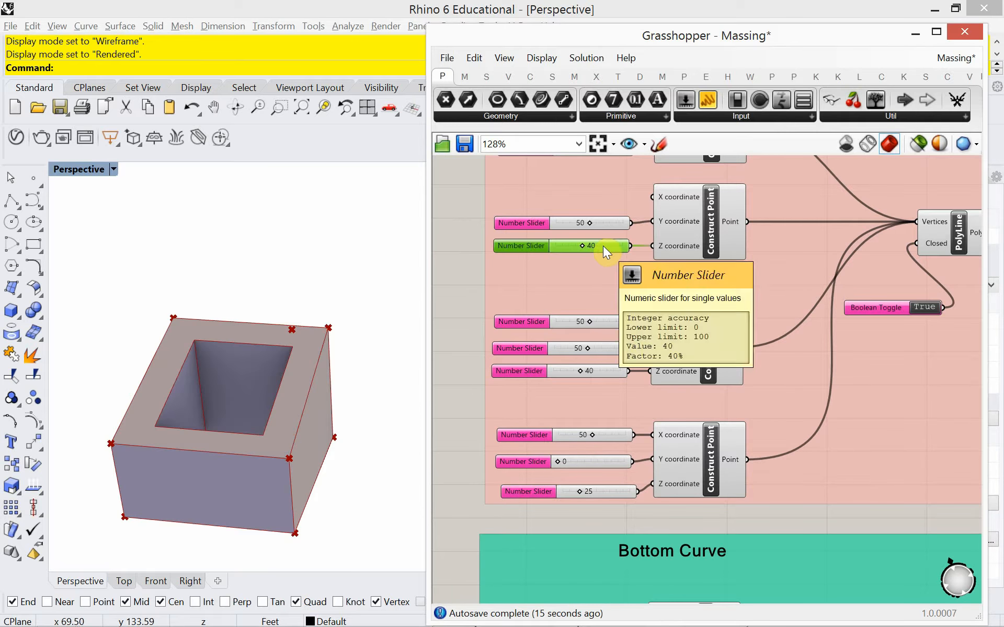
pyautogui.moveTo(347, 415)
pyautogui.mouseDown(button='right')
pyautogui.moveTo(278, 448)
pyautogui.moveTo(359, 433)
pyautogui.mouseUp(button='right')
# Step: Sketch a freehand divider line across the canvas below the Bottom Curve group, with line thickness 12 and the Dashed style
pyautogui.moveTo(753, 394); pyautogui.dragTo(672, 311, button='right')
pyautogui.scroll(-8, 680, 350)
pyautogui.moveTo(692, 386); pyautogui.dragTo(662, 370, button='right')
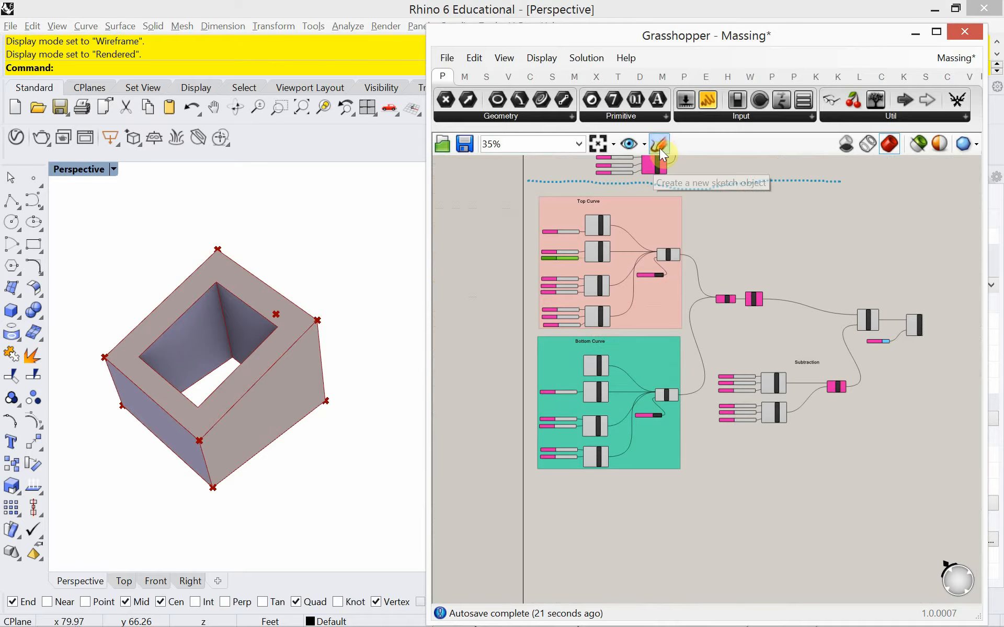
pyautogui.click(659, 149)
pyautogui.moveTo(526, 487); pyautogui.dragTo(955, 485)
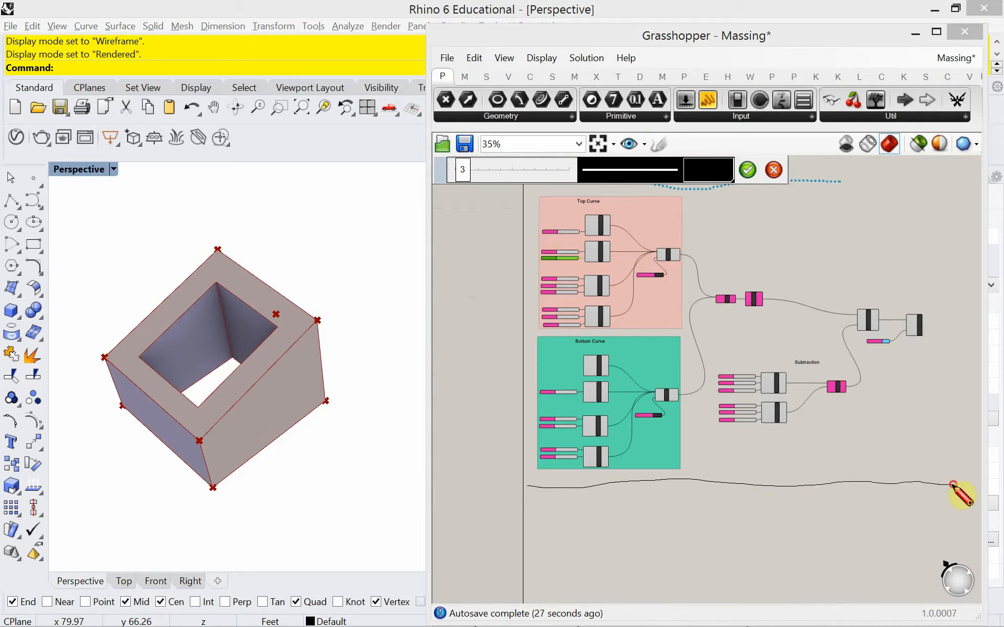
pyautogui.moveTo(468, 173); pyautogui.dragTo(501, 183)
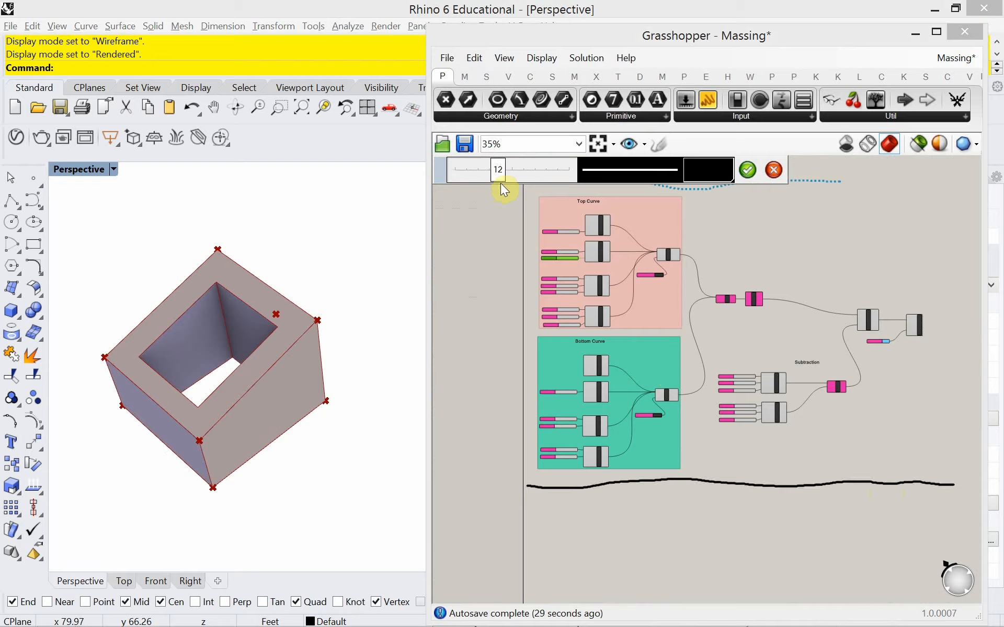
pyautogui.click(622, 175)
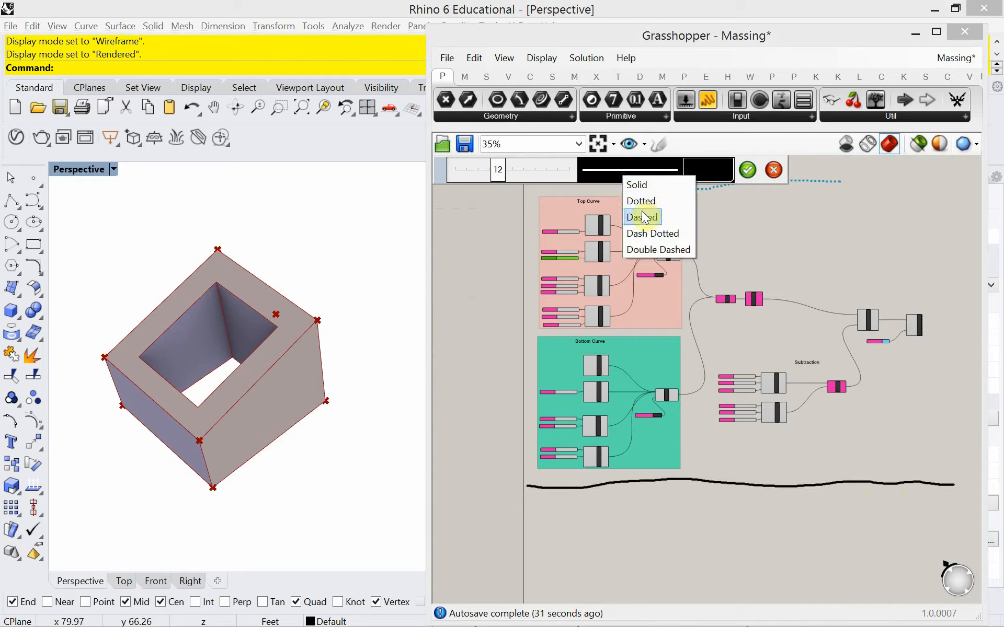
pyautogui.click(646, 216)
# Step: Try several colours on the dashed divider line, settle on red and finish the sketch
pyautogui.click(703, 170)
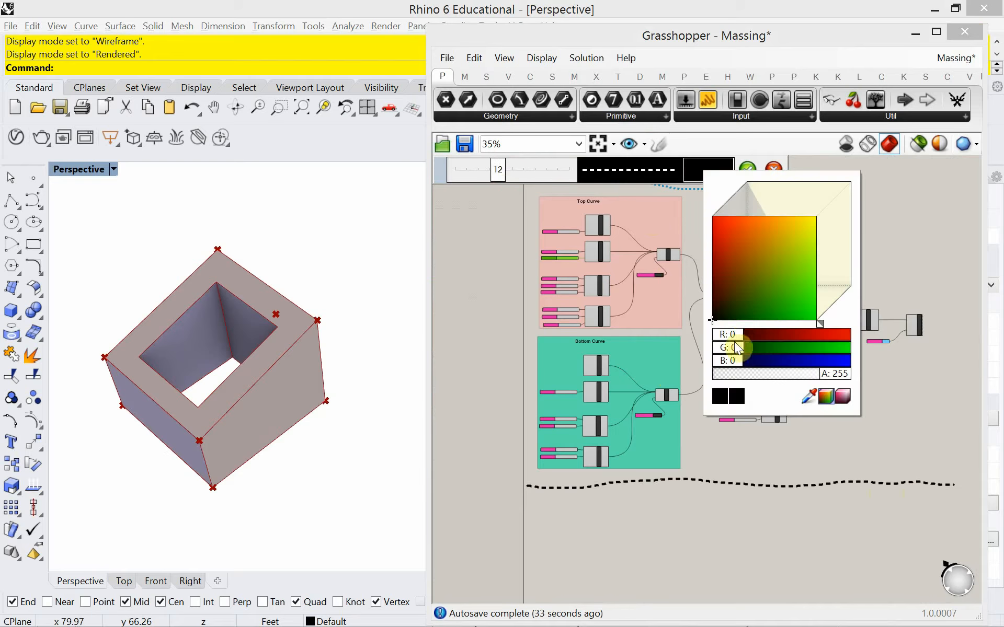
pyautogui.moveTo(735, 340); pyautogui.dragTo(805, 361)
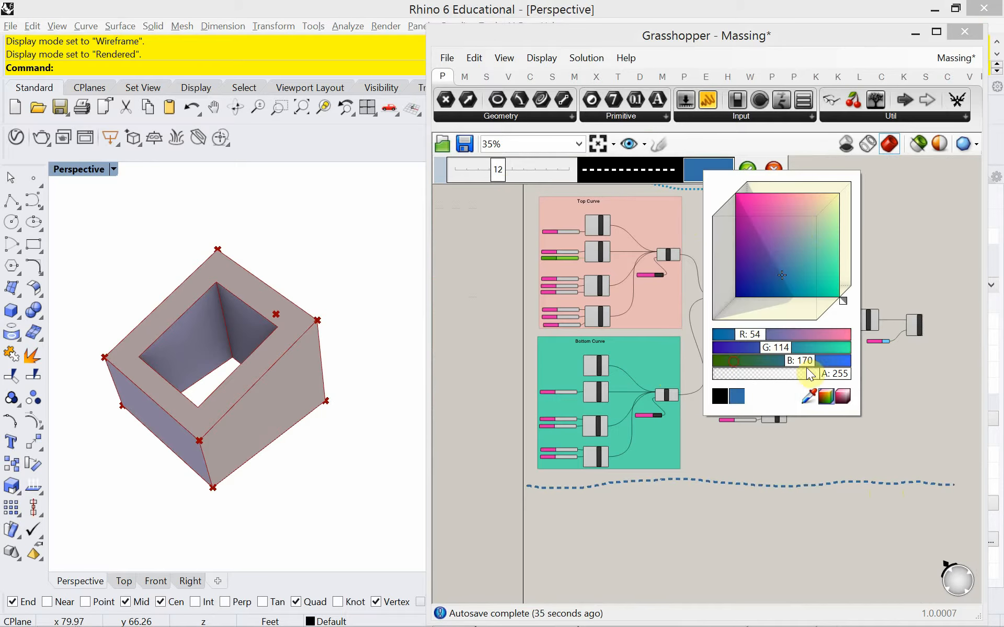
pyautogui.click(829, 208)
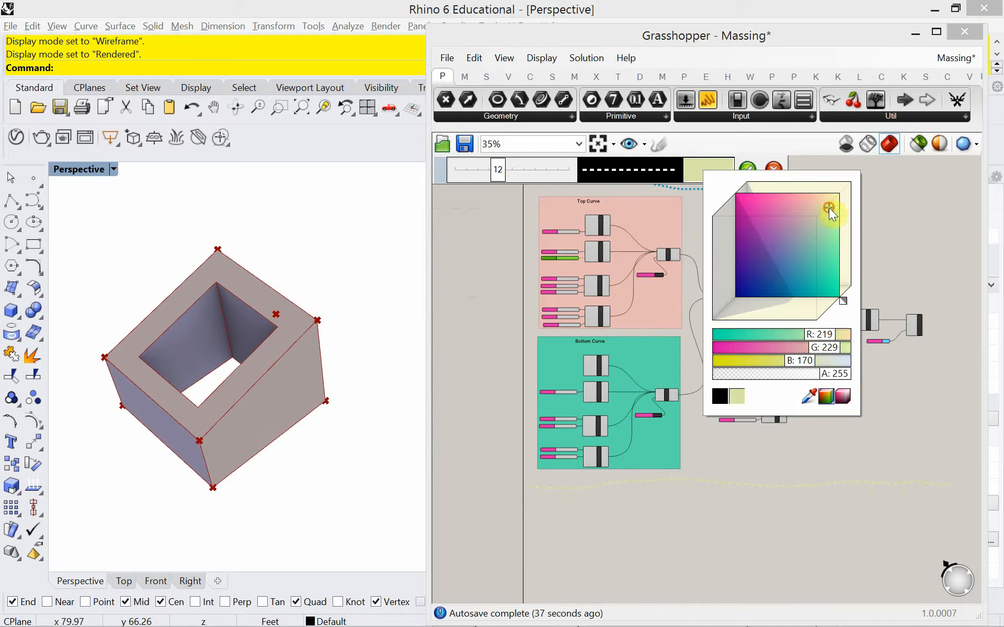
pyautogui.moveTo(814, 336)
pyautogui.mouseDown()
pyautogui.moveTo(800, 338)
pyautogui.moveTo(804, 365)
pyautogui.moveTo(770, 366)
pyautogui.mouseUp()
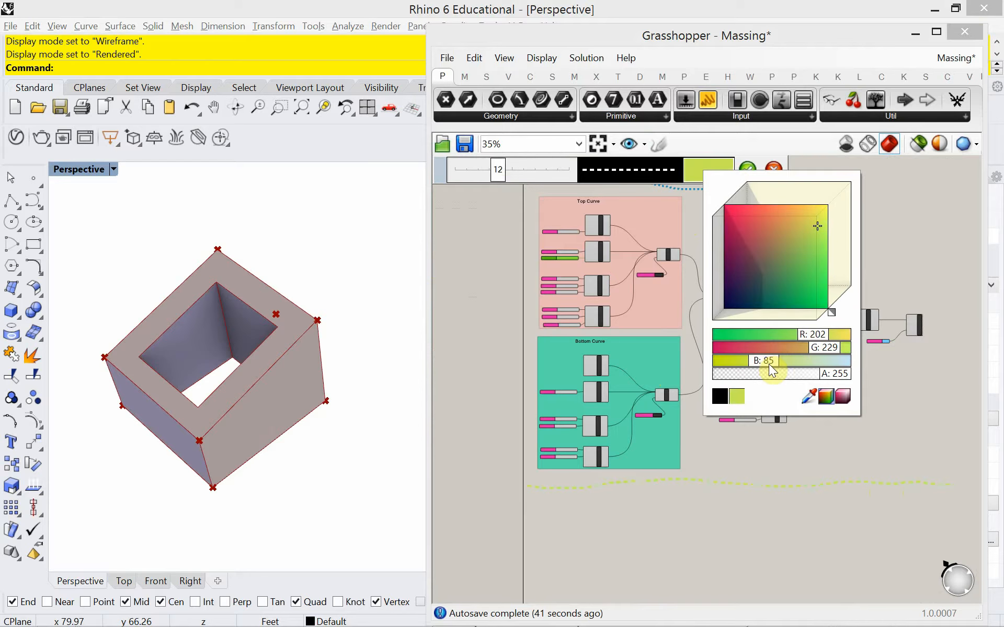
pyautogui.click(740, 227)
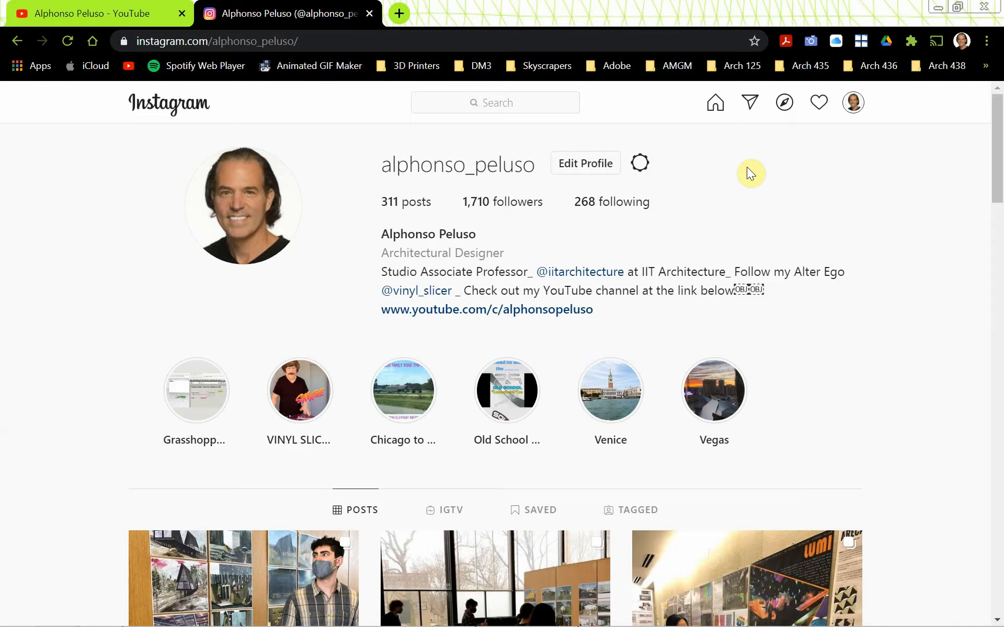
# Step: Switch back to Grasshopper and review the finished definition, from the lofted massing section up to the Massing Models topic list
pyautogui.hotkey('alt', 'Tab')
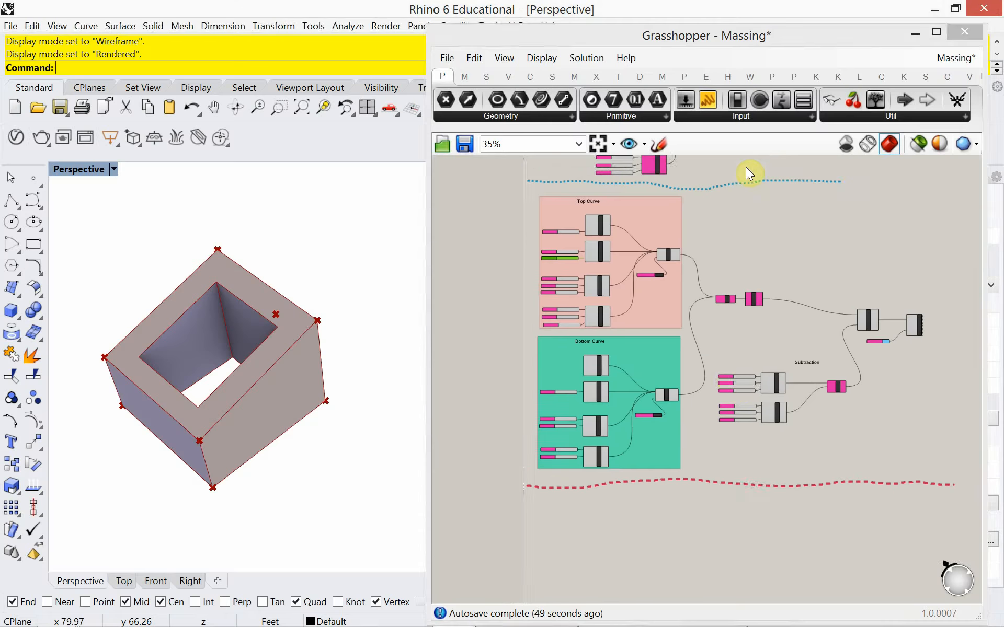
pyautogui.moveTo(734, 382); pyautogui.dragTo(709, 369, button='right')
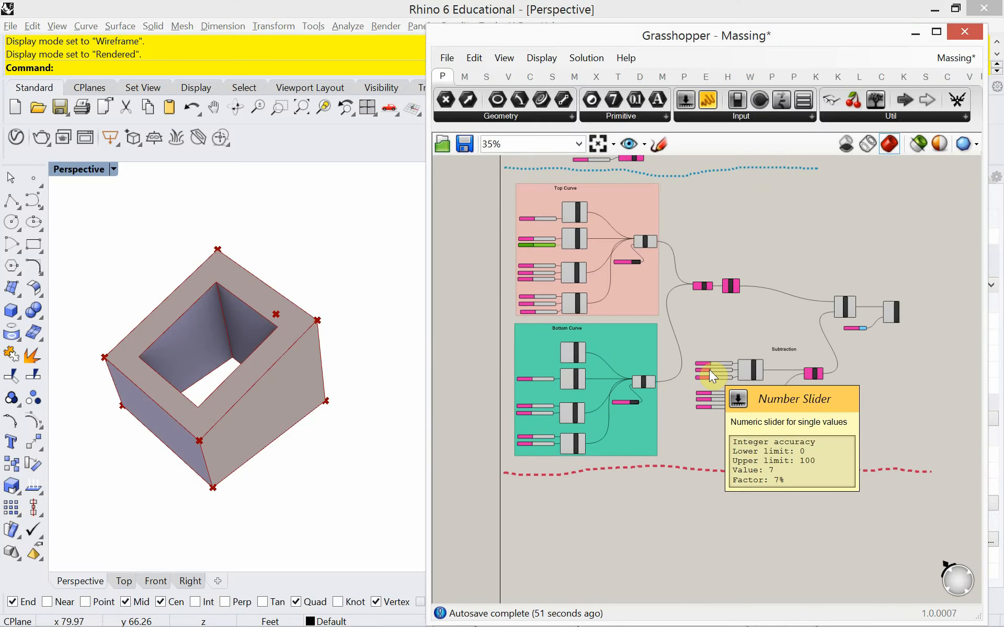
pyautogui.moveTo(678, 437); pyautogui.dragTo(653, 440, button='right')
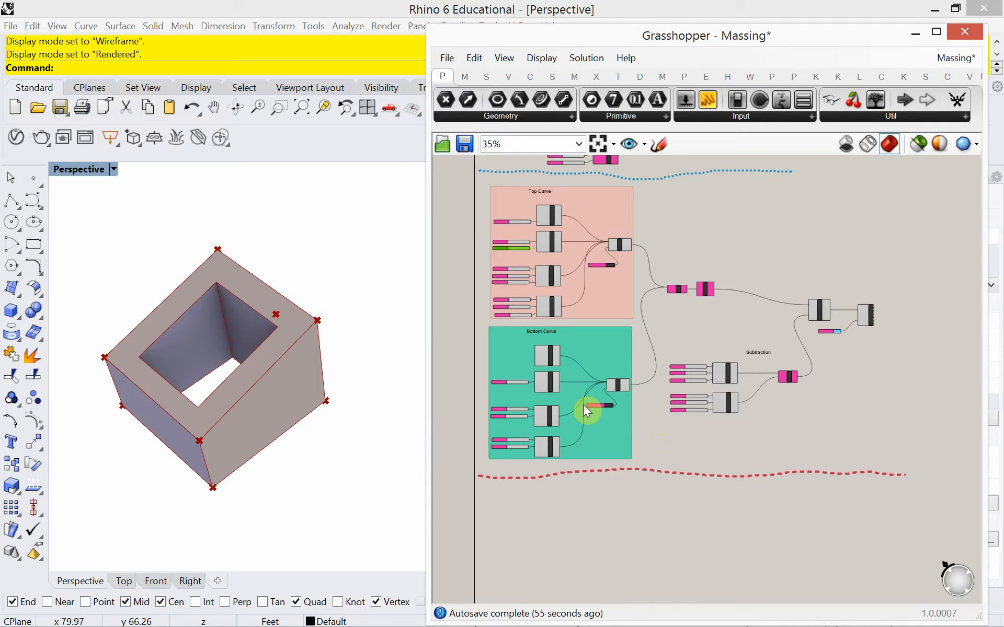
pyautogui.moveTo(586, 393); pyautogui.dragTo(588, 410, button='right')
pyautogui.moveTo(576, 309); pyautogui.dragTo(609, 486, button='right')
pyautogui.scroll(7, 540, 244)
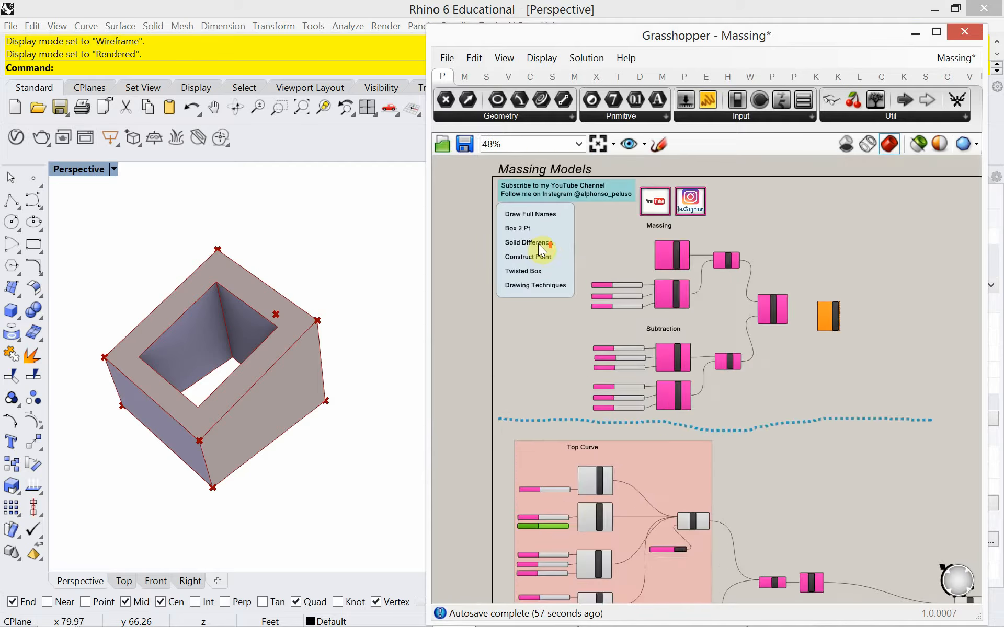
# Step: Add a Twisted Box component to the canvas below the red dashed divider and check its place among the Morph components
pyautogui.scroll(-5, 634, 375)
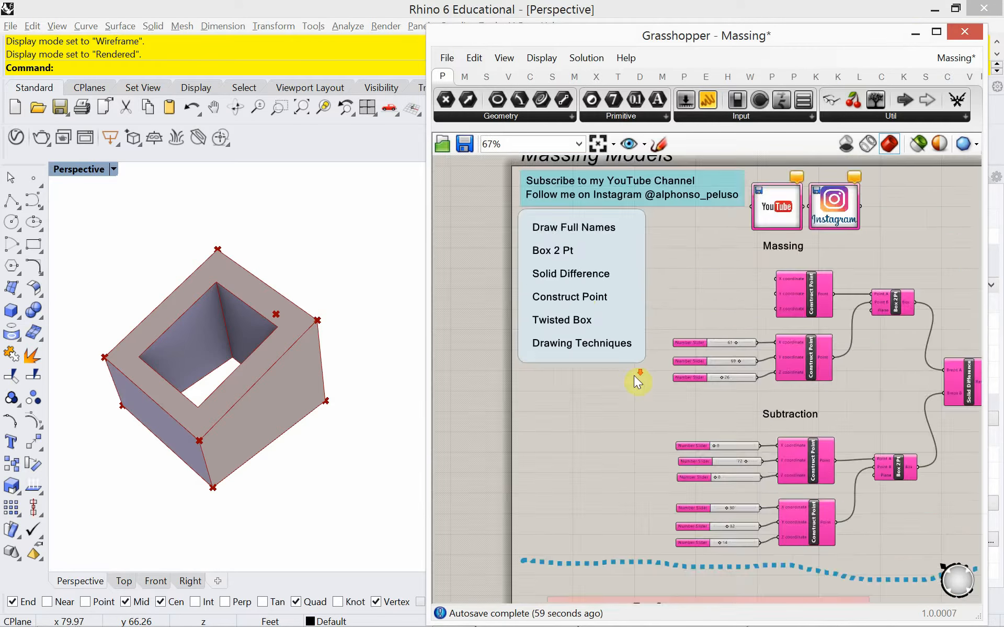
pyautogui.moveTo(636, 340); pyautogui.dragTo(601, 202, button='right')
pyautogui.moveTo(686, 505); pyautogui.dragTo(669, 337, button='right')
pyautogui.doubleClick(720, 522)
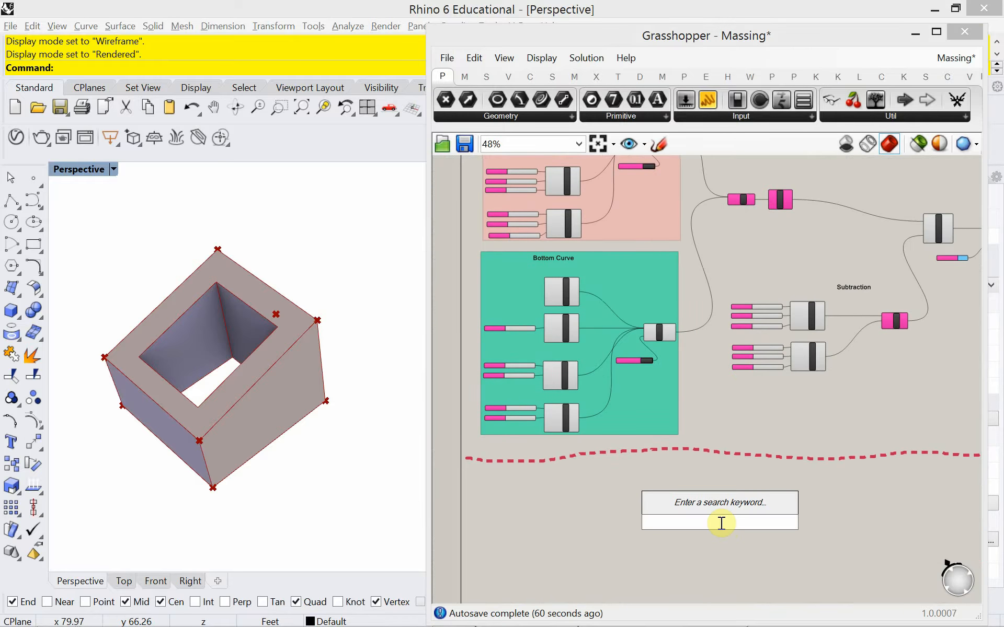
pyautogui.write('twisted')
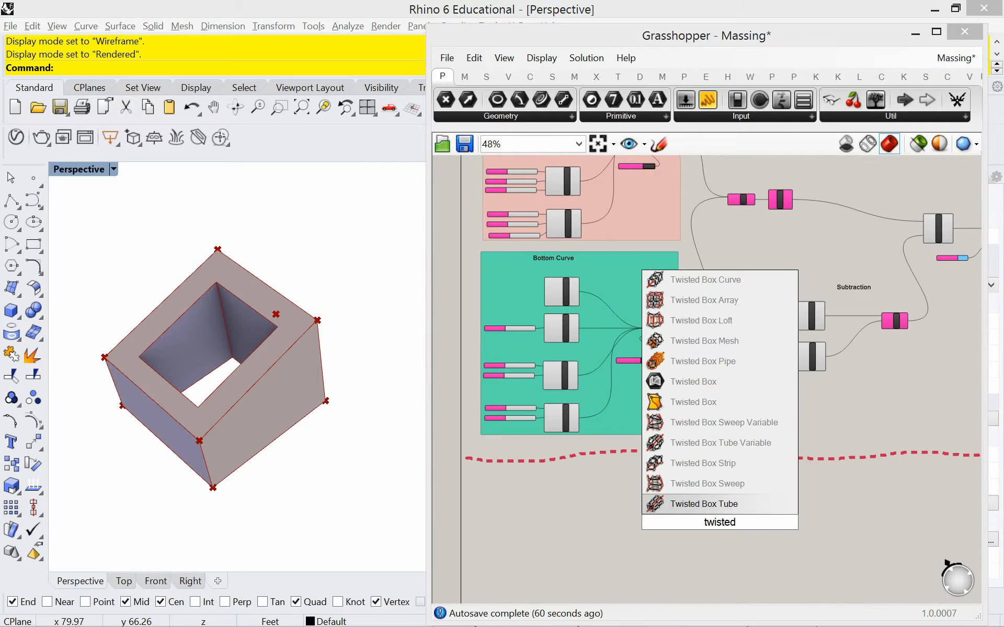
pyautogui.click(716, 403)
pyautogui.scroll(3, 716, 517)
pyautogui.scroll(3, 711, 395)
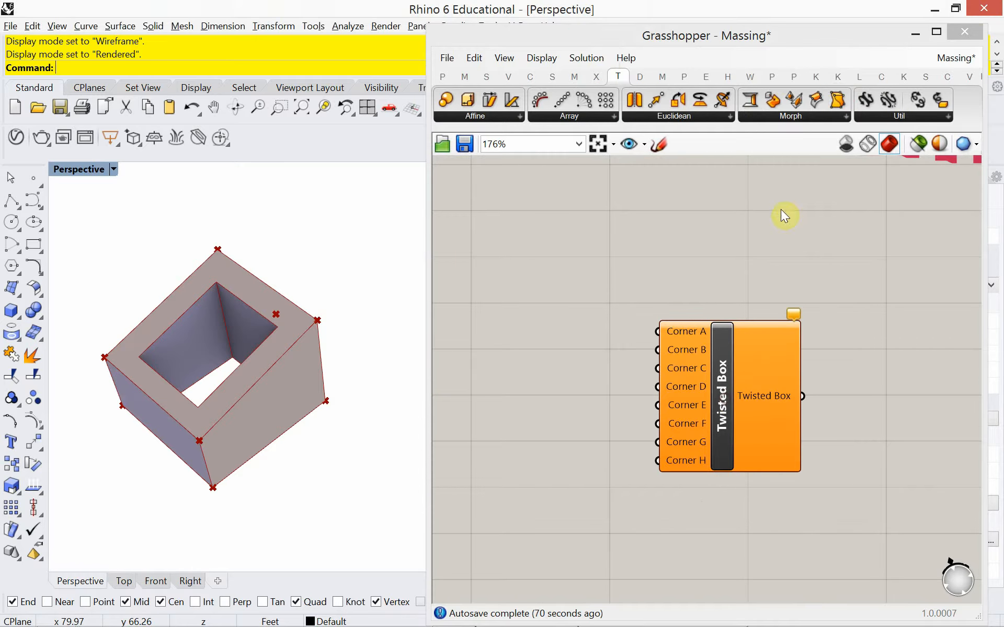
pyautogui.click(791, 117)
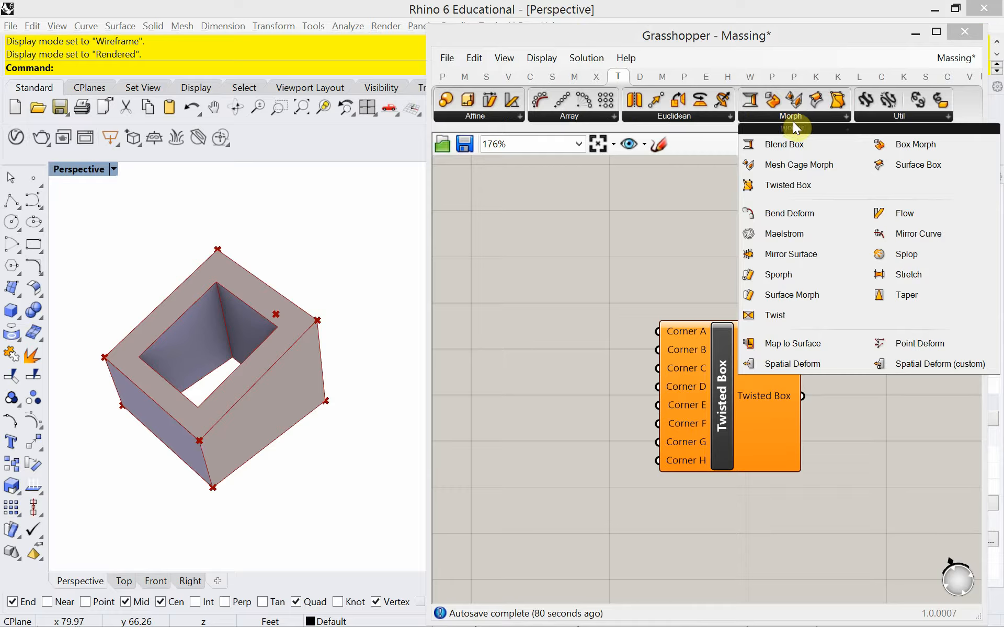
pyautogui.moveTo(582, 393); pyautogui.dragTo(595, 377, button='right')
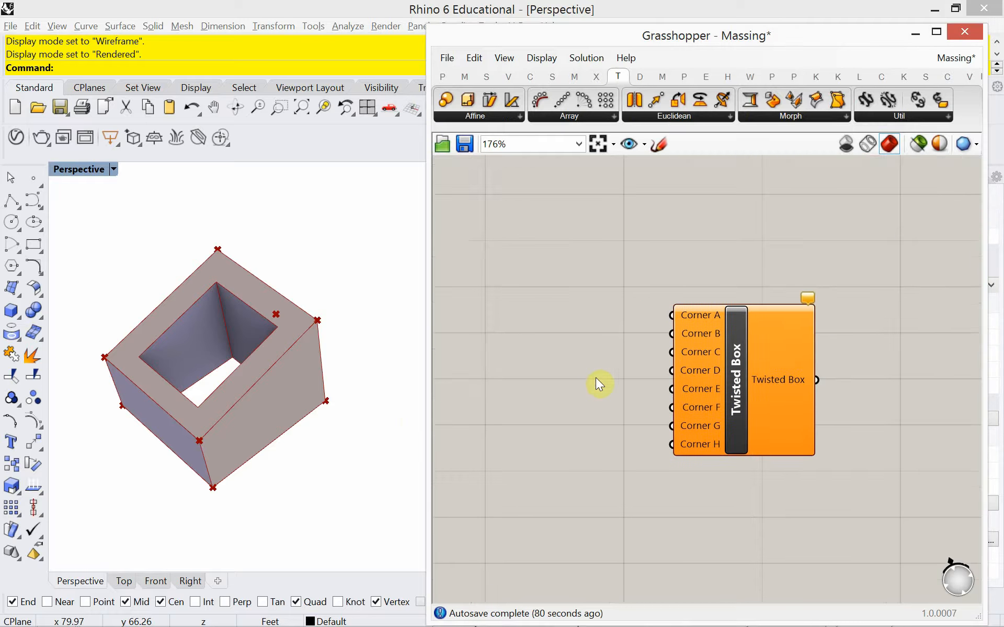
pyautogui.moveTo(291, 448)
pyautogui.mouseDown(button='right')
pyautogui.moveTo(298, 417)
pyautogui.moveTo(286, 469)
pyautogui.mouseUp(button='right')
pyautogui.moveTo(505, 440); pyautogui.dragTo(494, 448, button='right')
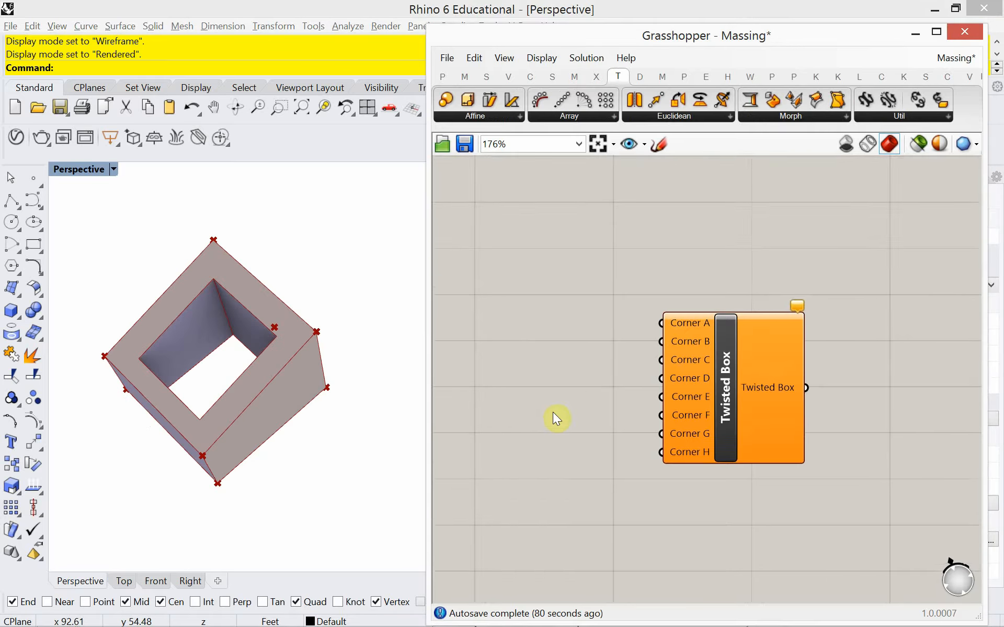
# Step: Try duplicating the Construct Point components and sliders of the Top Curve and Bottom Curve groups below the red divider
pyautogui.scroll(-5, 555, 418)
pyautogui.moveTo(556, 418); pyautogui.dragTo(657, 449, button='right')
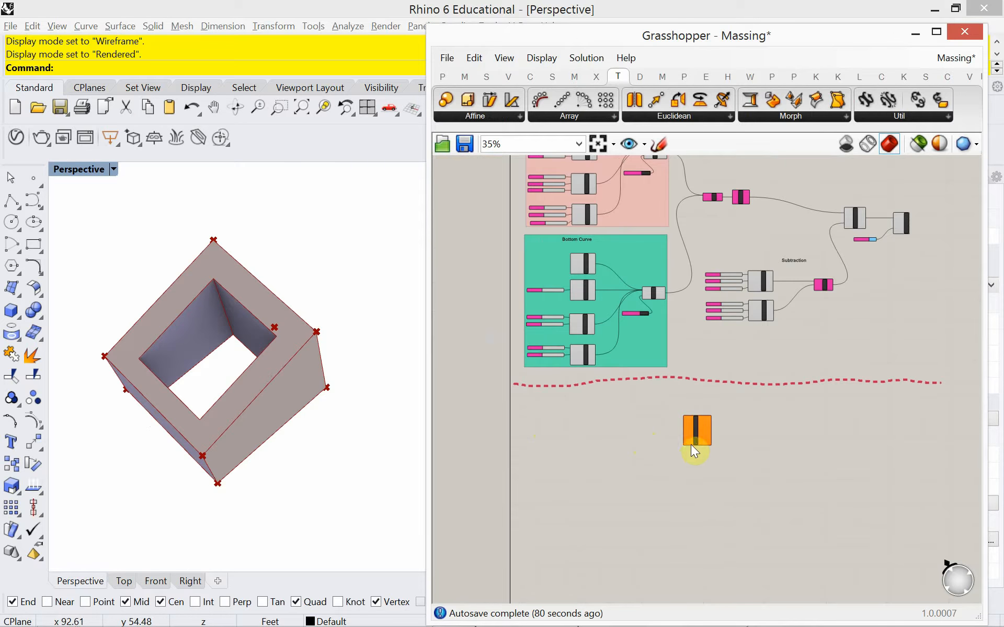
pyautogui.scroll(1, 568, 326)
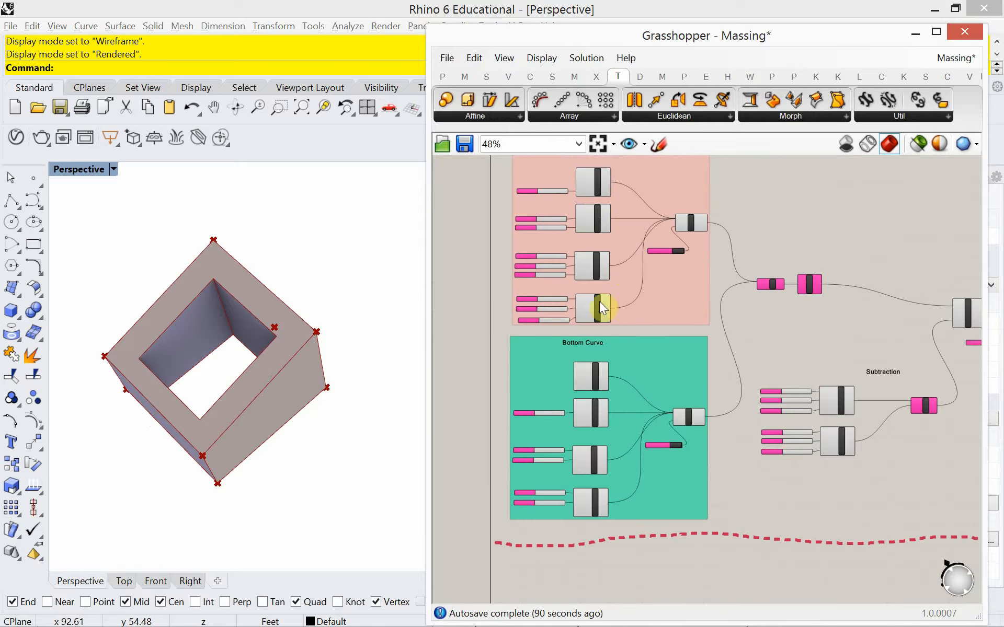
pyautogui.scroll(-3, 611, 396)
pyautogui.moveTo(630, 471); pyautogui.dragTo(644, 476, button='right')
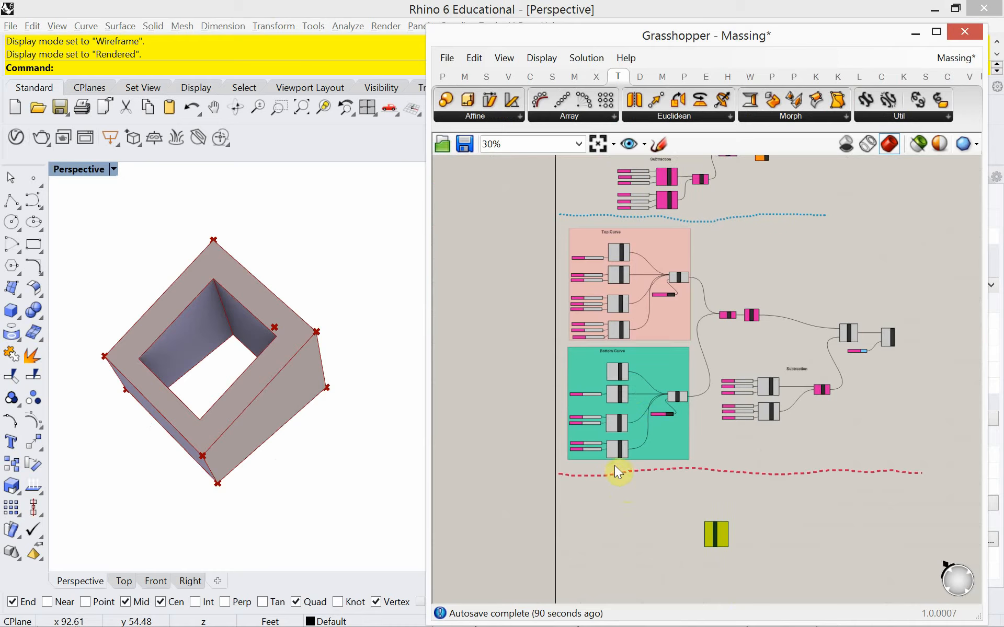
pyautogui.moveTo(614, 465); pyautogui.dragTo(579, 246)
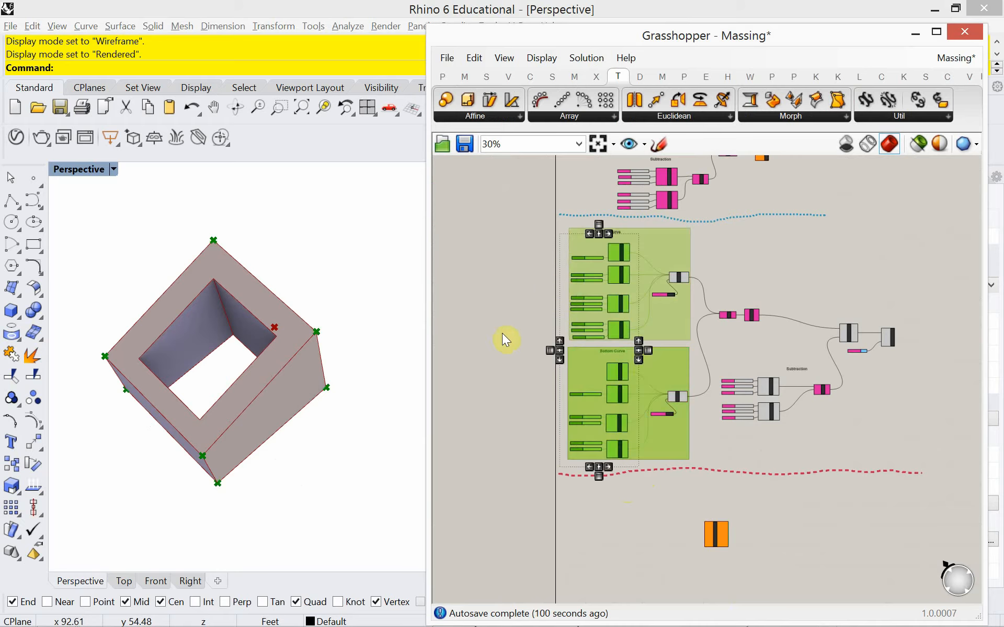
pyautogui.hotkey('ctrl', 'v')
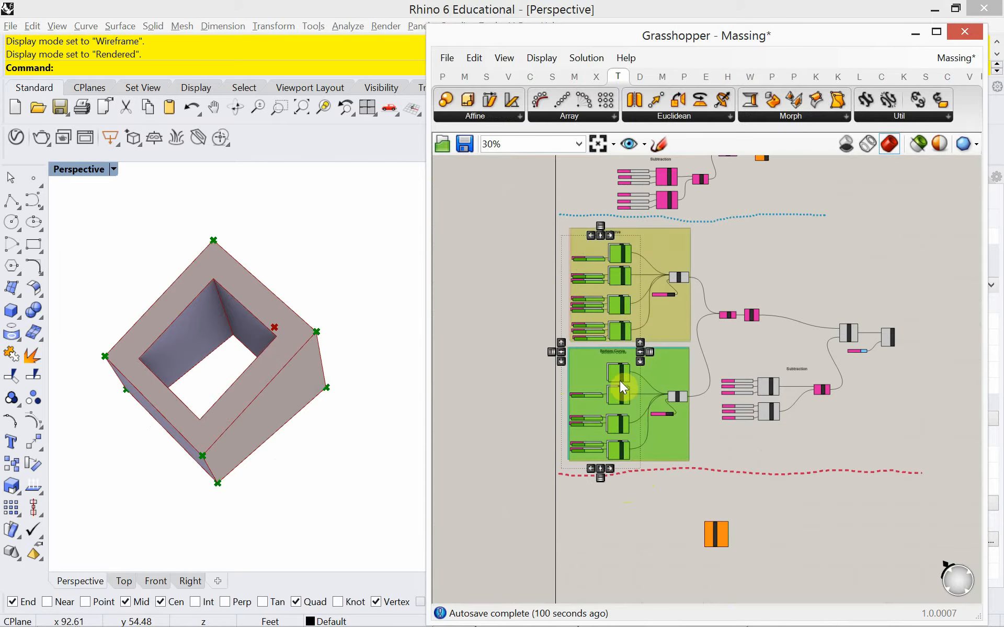
pyautogui.moveTo(620, 381); pyautogui.dragTo(624, 586)
pyautogui.moveTo(671, 522); pyautogui.dragTo(689, 358, button='right')
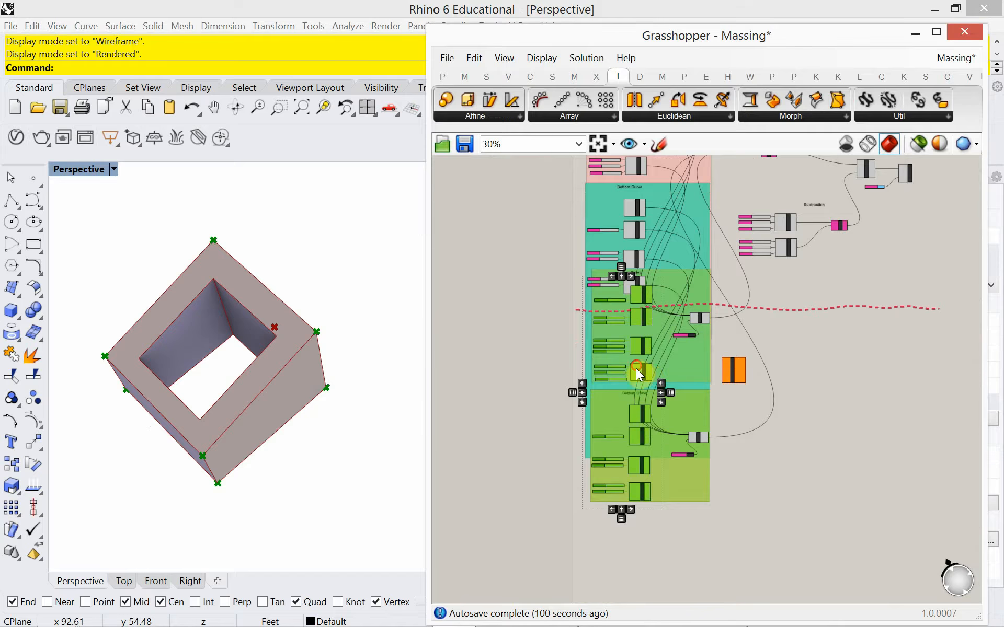
pyautogui.moveTo(636, 368); pyautogui.dragTo(632, 414)
pyautogui.click(796, 392)
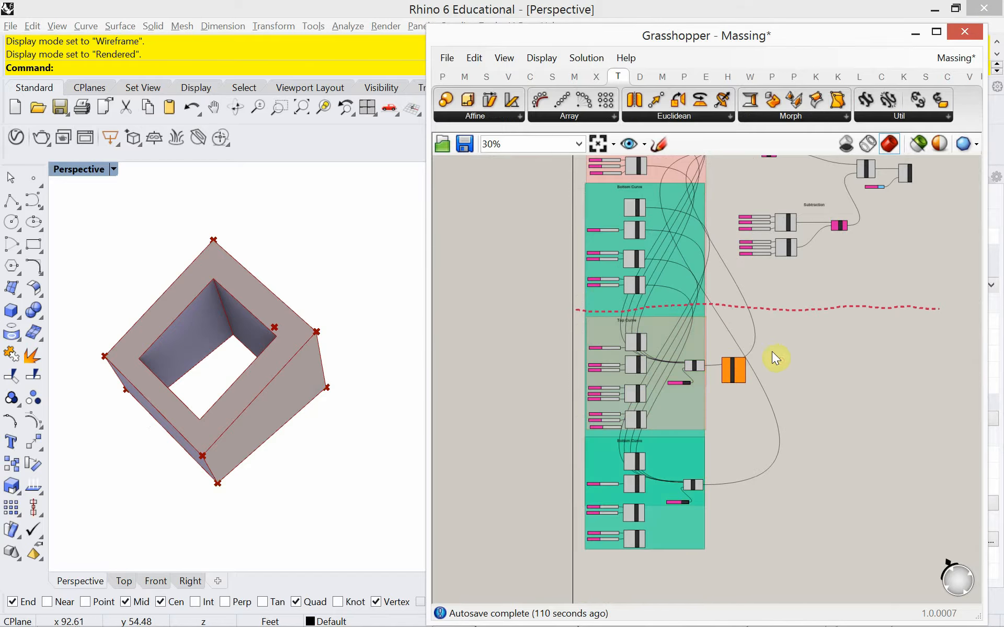
pyautogui.moveTo(724, 337); pyautogui.dragTo(687, 409, button='right')
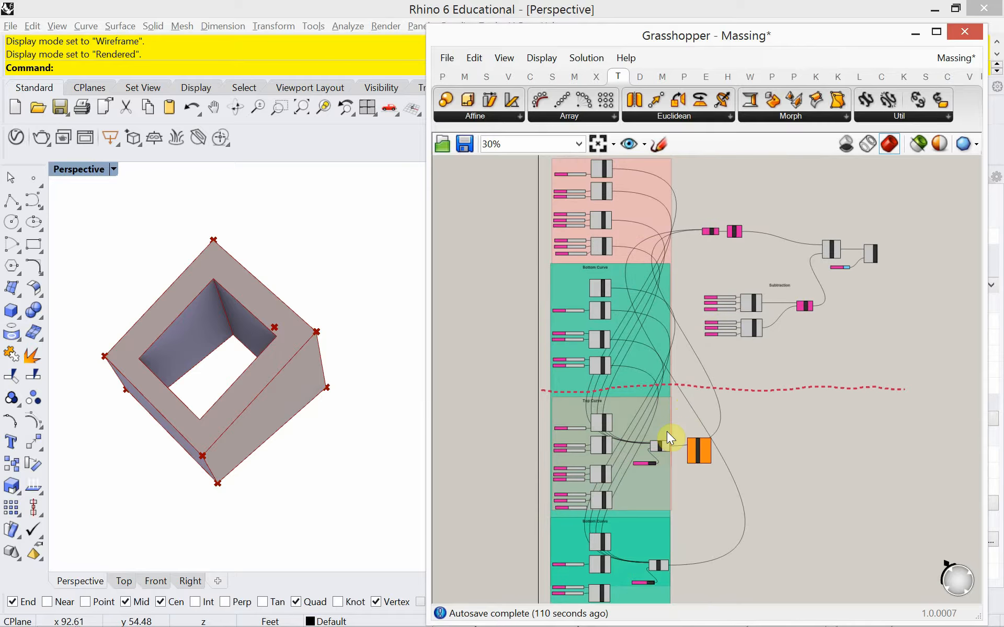
# Step: Undo the duplication of the grouped curve points
pyautogui.hotkey('ctrl', 'z')
pyautogui.hotkey('ctrl', 'z')
pyautogui.hotkey('ctrl', 'z')
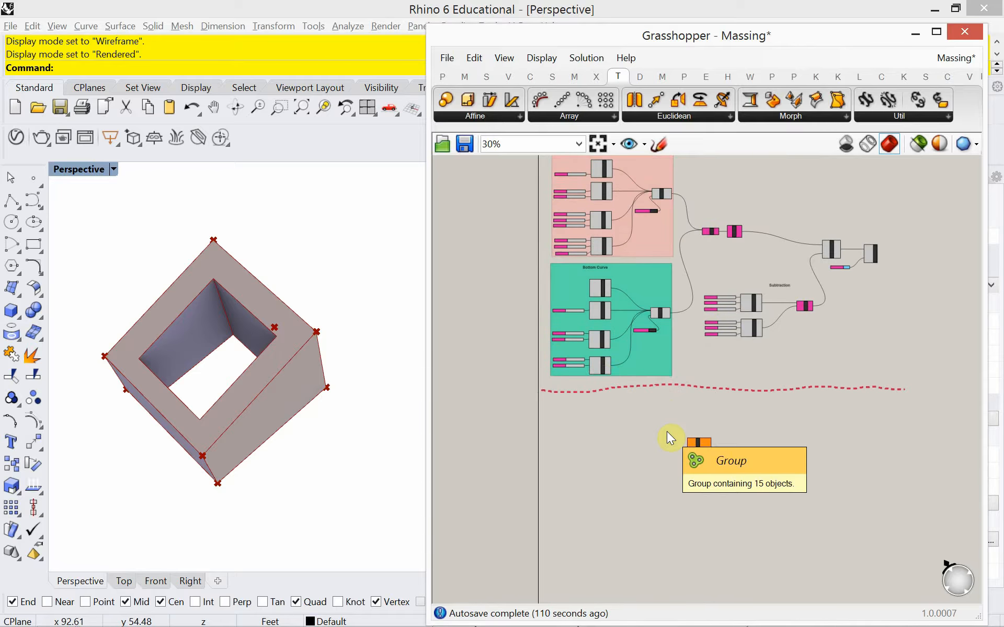
# Step: Copy only the Top and Bottom Curve Construct Points with their sliders, without the groups, to just below the red divider
pyautogui.moveTo(602, 375); pyautogui.dragTo(615, 415, button='right')
pyautogui.scroll(5, 695, 356)
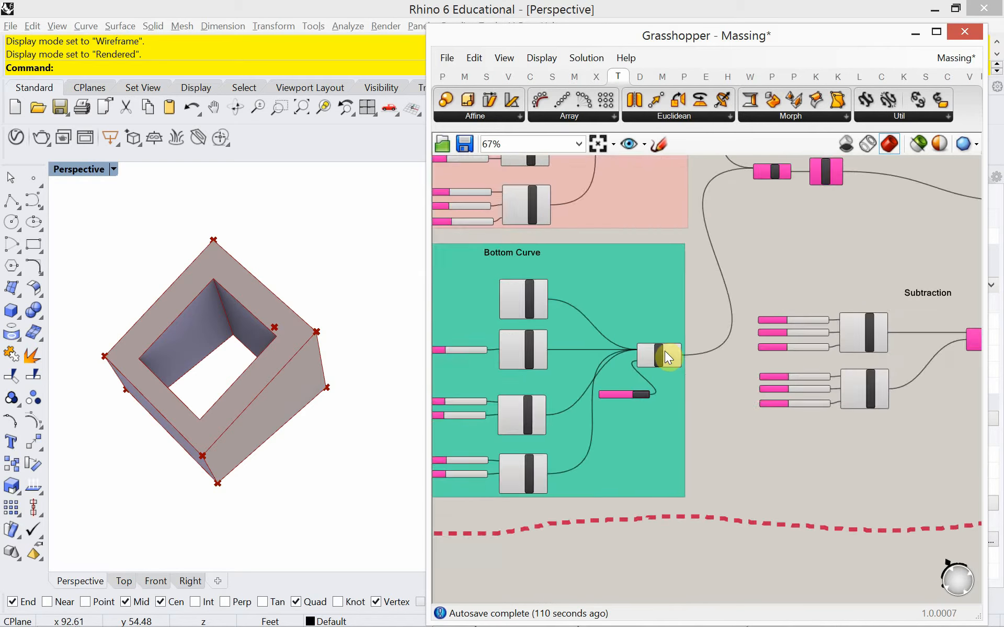
pyautogui.scroll(-4, 658, 360)
pyautogui.moveTo(665, 369); pyautogui.dragTo(703, 430, button='right')
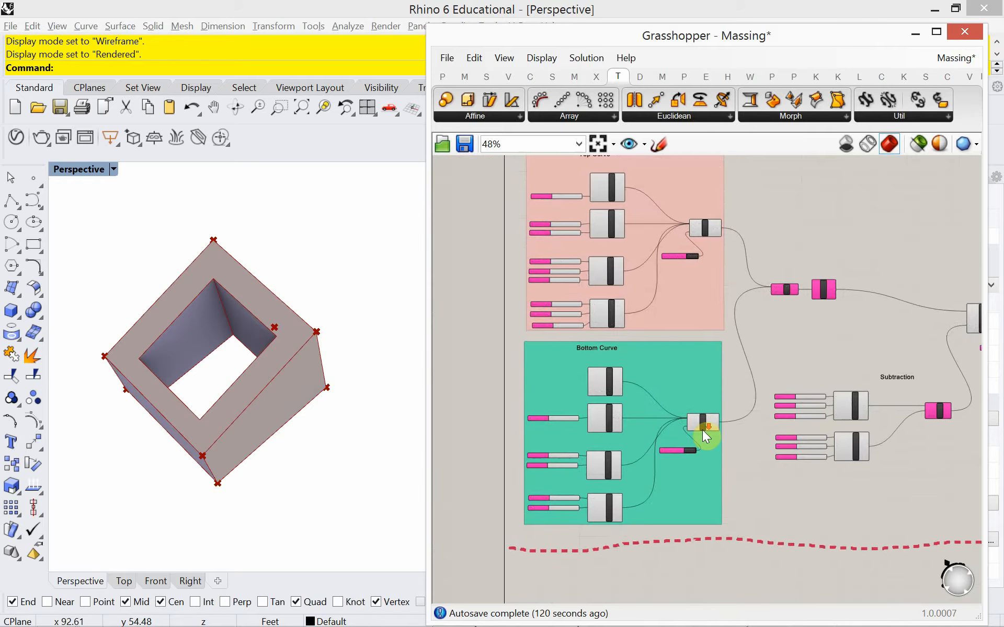
pyautogui.scroll(-2, 704, 430)
pyautogui.moveTo(540, 509); pyautogui.dragTo(657, 237)
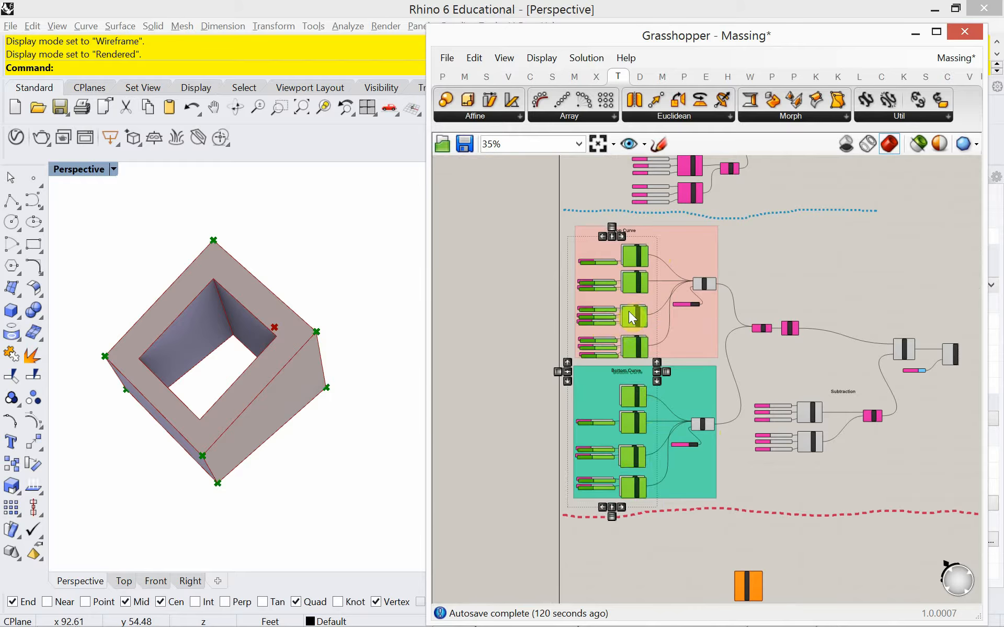
pyautogui.keyDown('alt'); pyautogui.moveTo(628, 312); pyautogui.dragTo(635, 611); pyautogui.keyUp('alt')
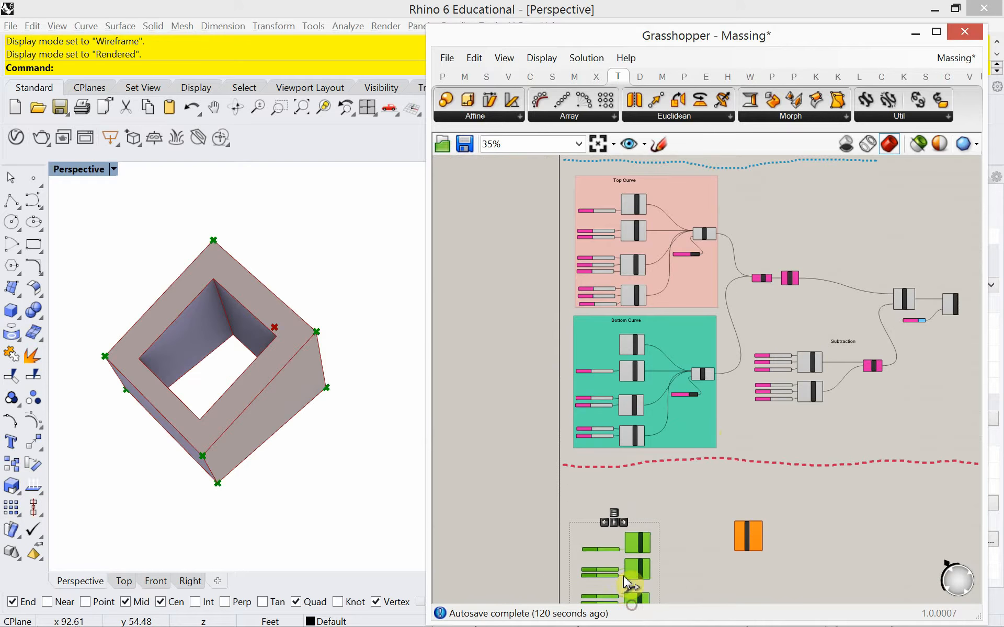
pyautogui.moveTo(631, 541); pyautogui.dragTo(630, 501)
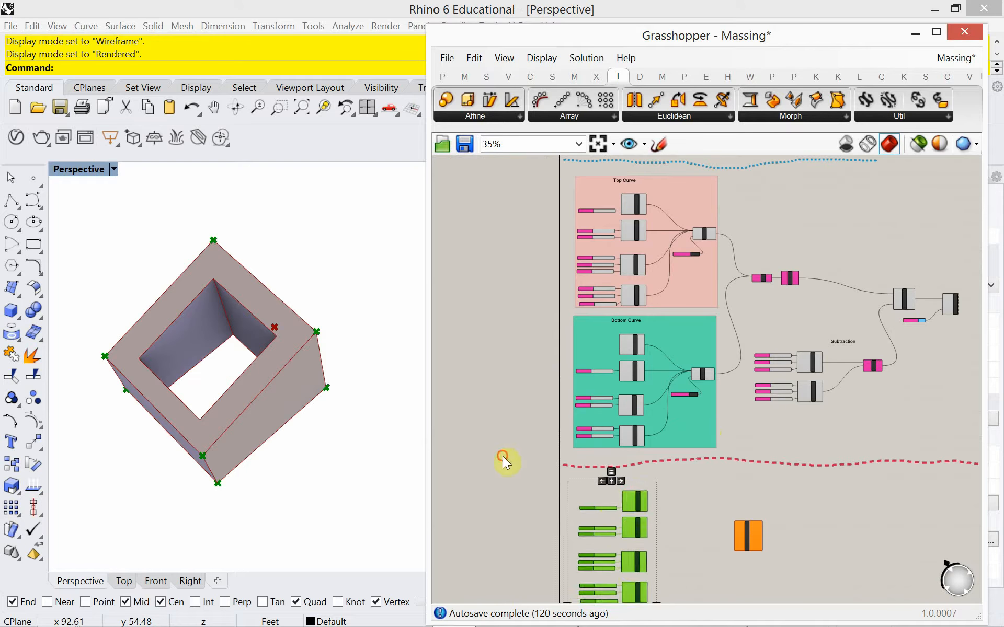
# Step: Copy the Top Curve label from its group to above the first set of duplicated points
pyautogui.moveTo(503, 456); pyautogui.dragTo(667, 200)
pyautogui.moveTo(741, 440); pyautogui.dragTo(590, 203)
pyautogui.click(500, 387)
pyautogui.moveTo(535, 462); pyautogui.dragTo(533, 320, button='right')
pyautogui.moveTo(603, 443); pyautogui.dragTo(591, 563, button='right')
pyautogui.moveTo(621, 416); pyautogui.dragTo(612, 471, button='right')
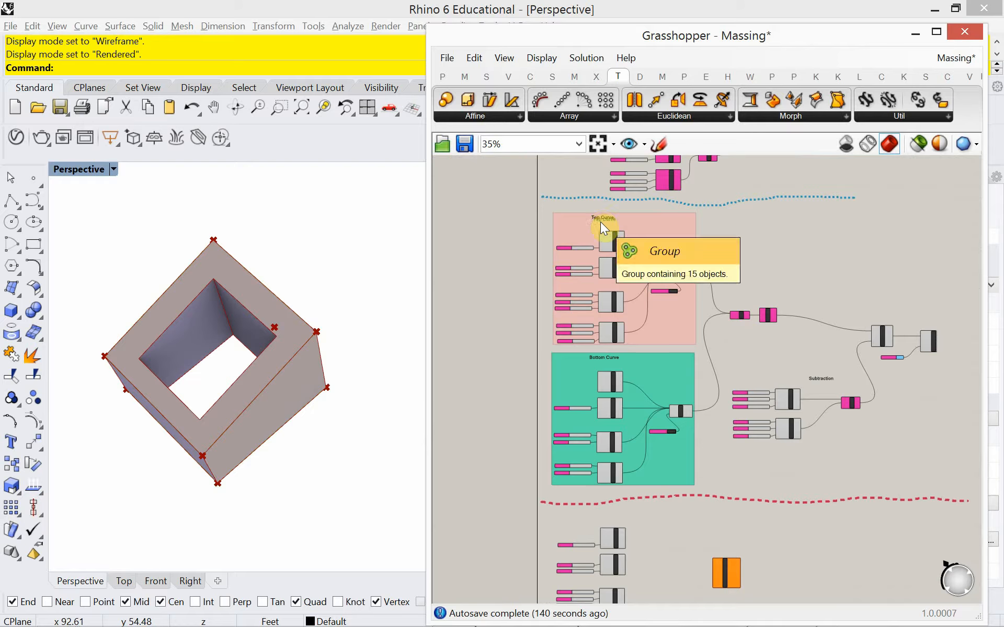
pyautogui.moveTo(600, 221)
pyautogui.keyDown('alt'); pyautogui.mouseDown()
pyautogui.moveTo(623, 429)
pyautogui.moveTo(591, 512)
pyautogui.moveTo(603, 516)
pyautogui.mouseUp(); pyautogui.keyUp('alt')
pyautogui.moveTo(622, 457); pyautogui.dragTo(657, 348, button='right')
# Step: Shift the Twisted Box component towards the copied points and widen the Grasshopper window to gain canvas space
pyautogui.scroll(3, 651, 453)
pyautogui.scroll(1, 743, 284)
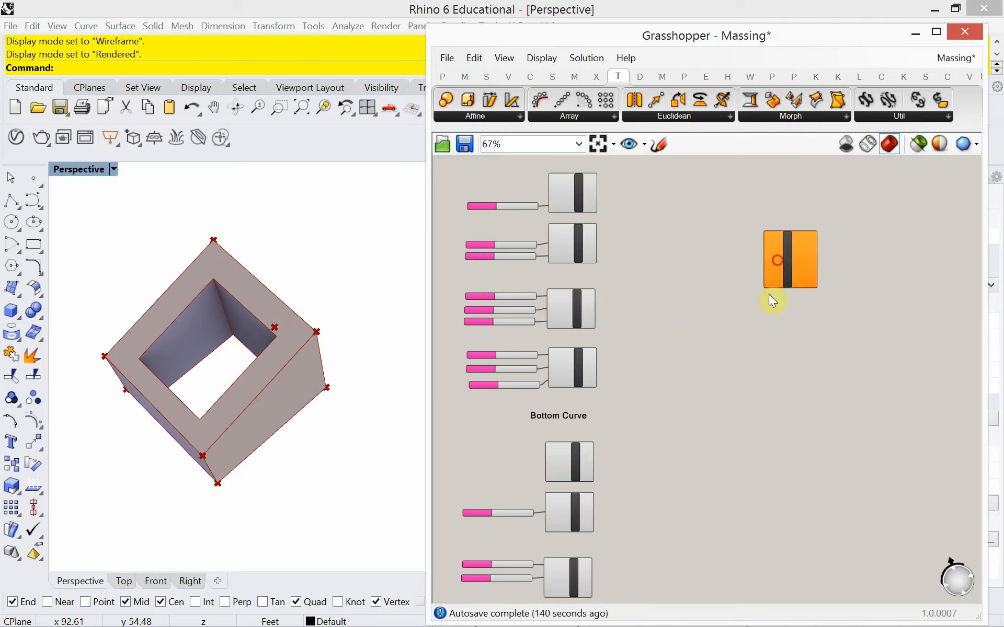
pyautogui.moveTo(778, 260); pyautogui.dragTo(744, 323)
pyautogui.scroll(2, 693, 327)
pyautogui.moveTo(426, 374); pyautogui.dragTo(312, 387)
pyautogui.moveTo(455, 394); pyautogui.dragTo(533, 432, button='right')
pyautogui.scroll(-1, 526, 404)
pyautogui.scroll(-2, 544, 402)
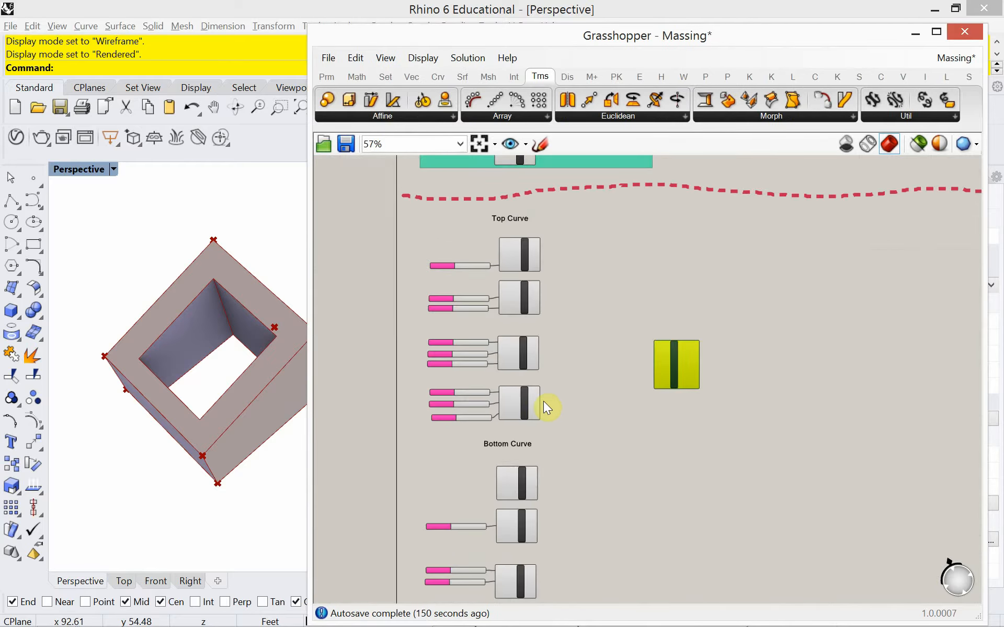
# Step: Move the Twisted Box component close beside the upper copied Top Curve points
pyautogui.scroll(2, 543, 401)
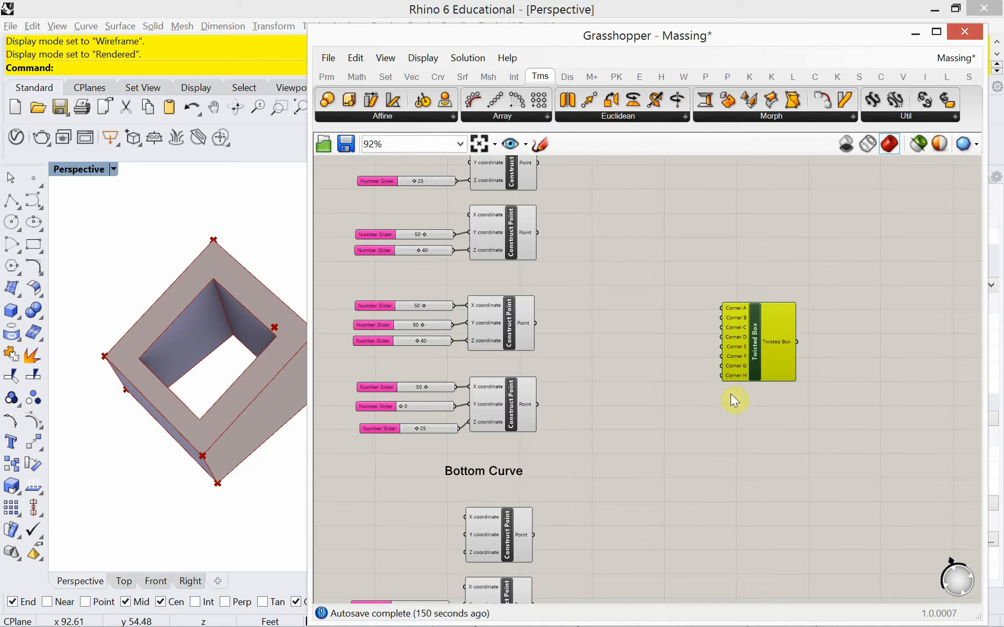
pyautogui.scroll(-1, 704, 375)
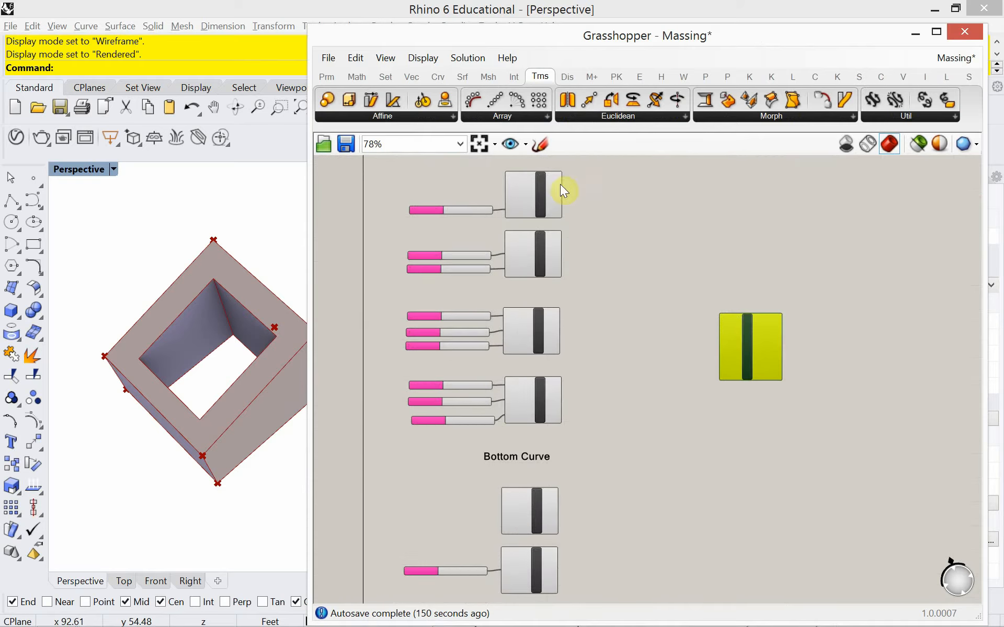
pyautogui.moveTo(597, 321); pyautogui.dragTo(592, 372, button='right')
pyautogui.scroll(-1, 595, 379)
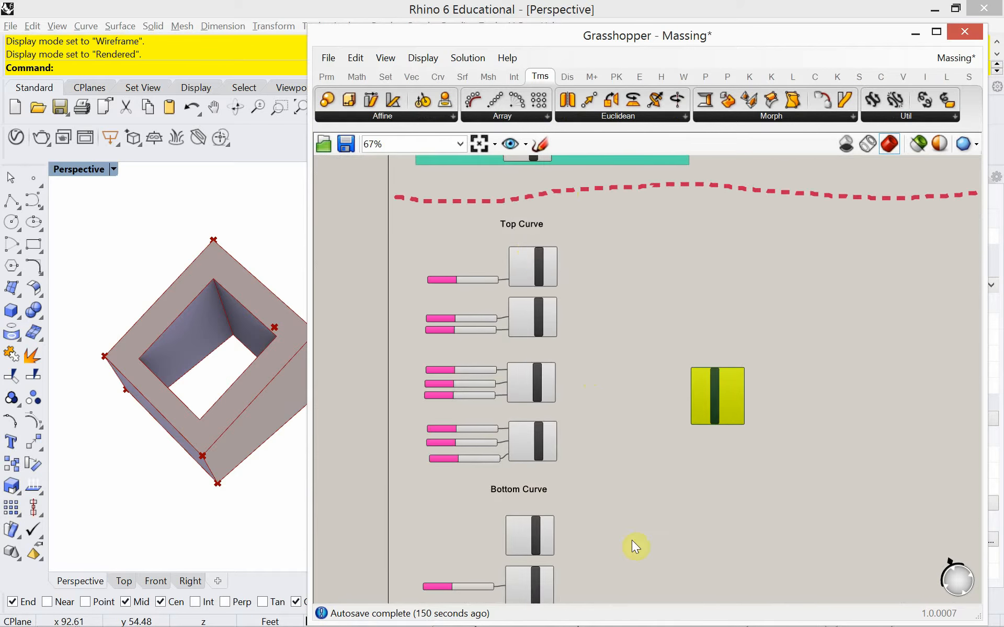
pyautogui.moveTo(634, 544); pyautogui.dragTo(558, 540, button='right')
pyautogui.scroll(3, 493, 270)
pyautogui.moveTo(790, 492); pyautogui.dragTo(694, 334)
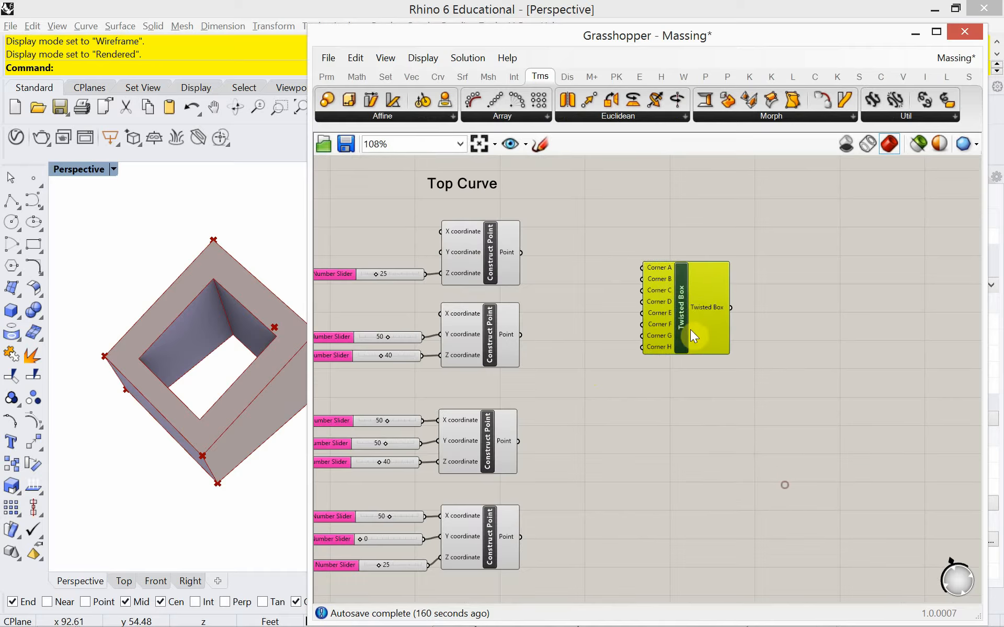
# Step: Turn off the preview of all components in the lofted massing definition between the blue and red dividers
pyautogui.scroll(2, 586, 299)
pyautogui.scroll(-7, 538, 355)
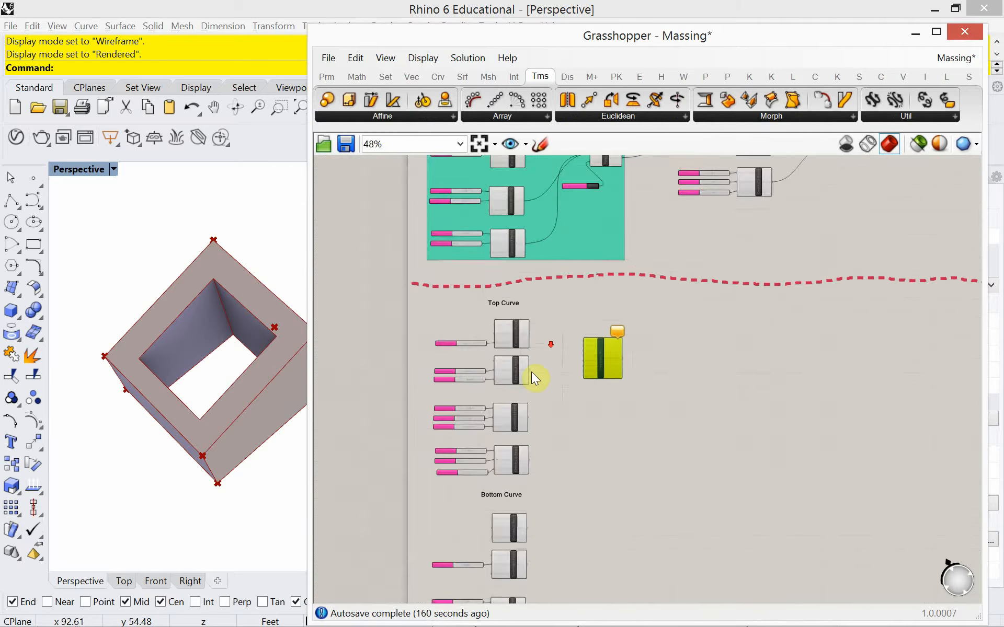
pyautogui.moveTo(536, 361); pyautogui.dragTo(524, 470, button='right')
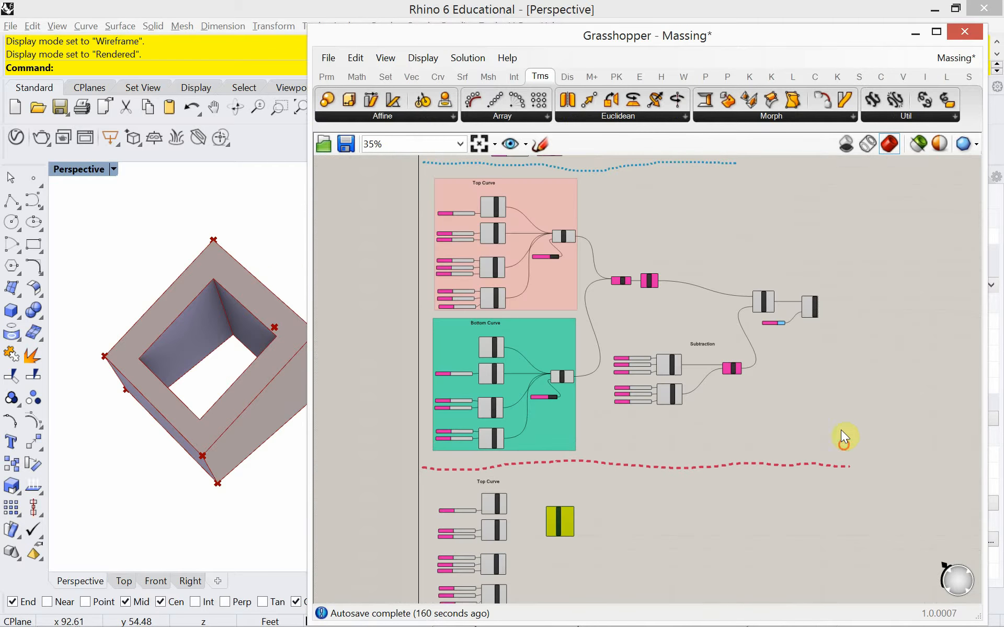
pyautogui.moveTo(844, 445); pyautogui.dragTo(429, 178)
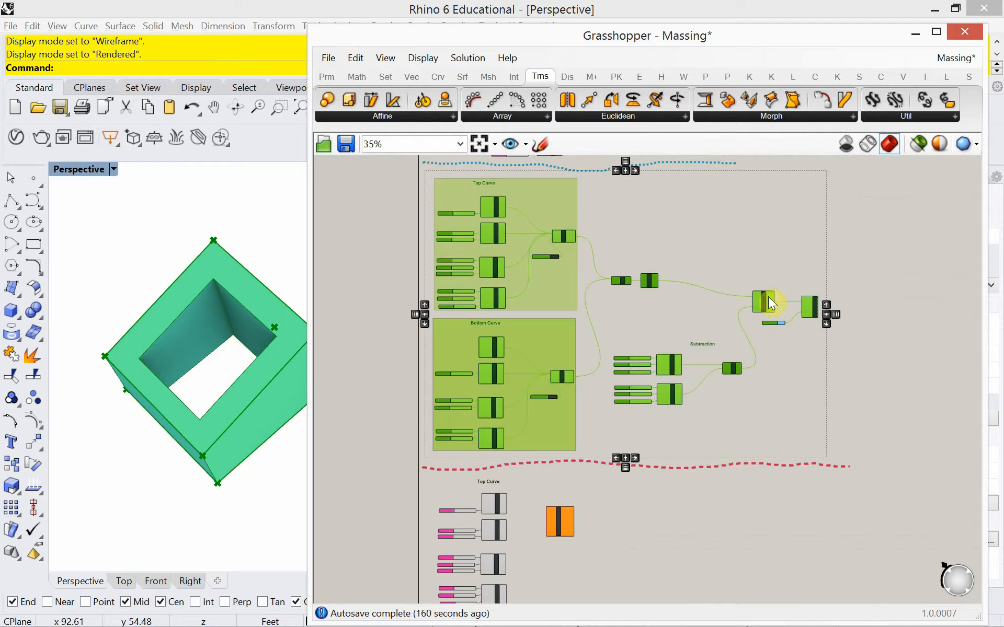
pyautogui.rightClick(851, 374)
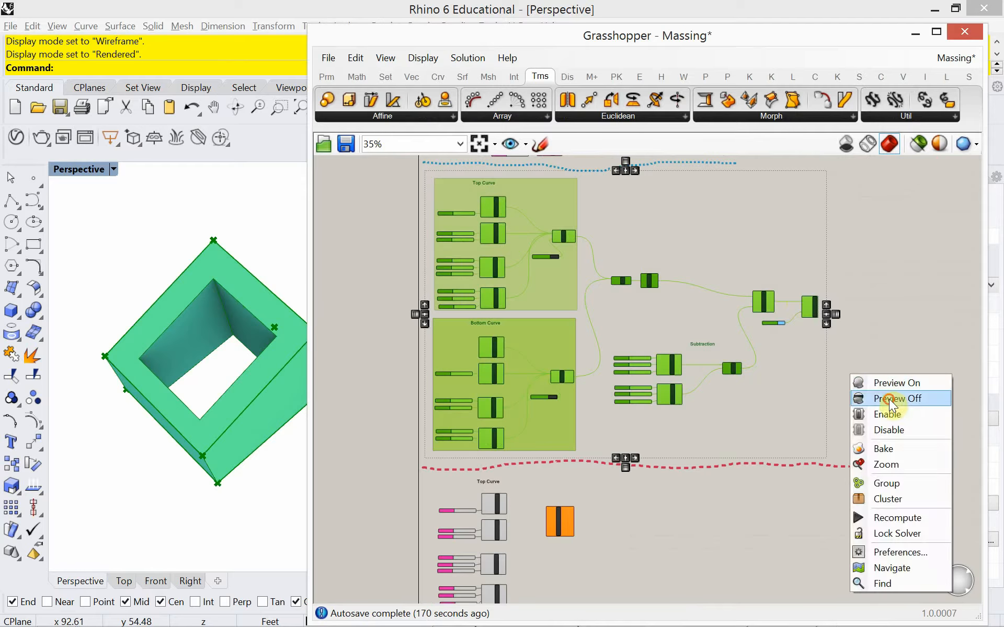
pyautogui.click(889, 399)
pyautogui.click(863, 388)
# Step: Disconnect the Solid Difference result from the Geometry input of the Custom Preview component
pyautogui.scroll(5, 778, 289)
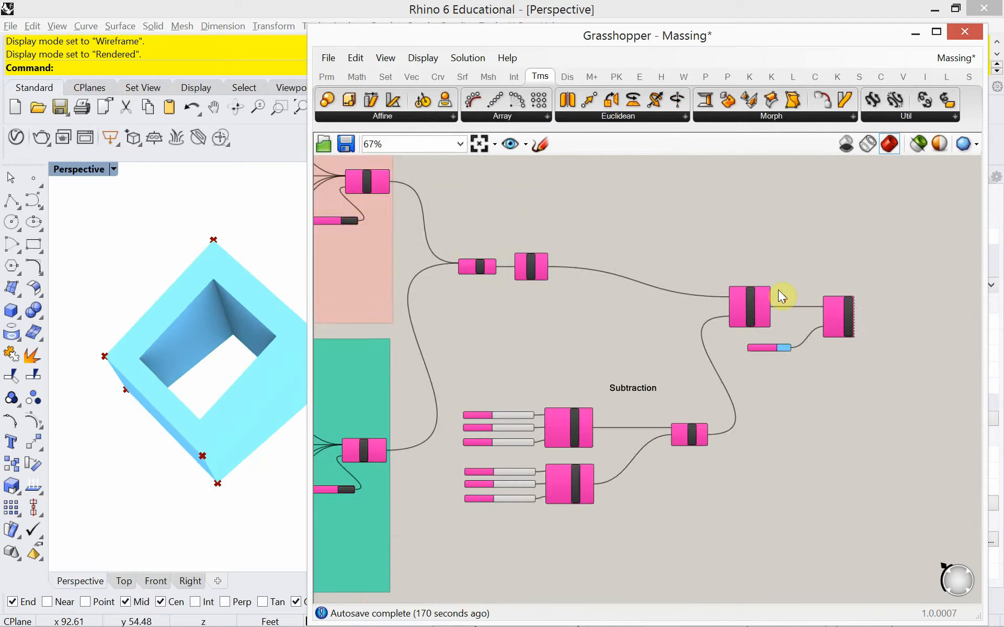
pyautogui.keyDown('ctrl'); pyautogui.moveTo(850, 303); pyautogui.dragTo(758, 309); pyautogui.keyUp('ctrl')
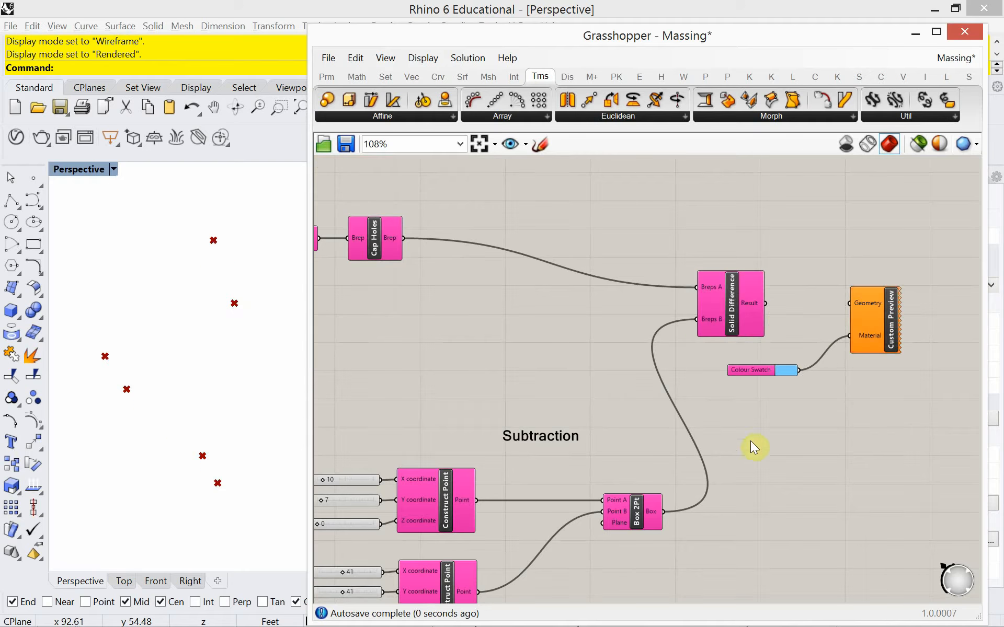
pyautogui.scroll(-6, 751, 442)
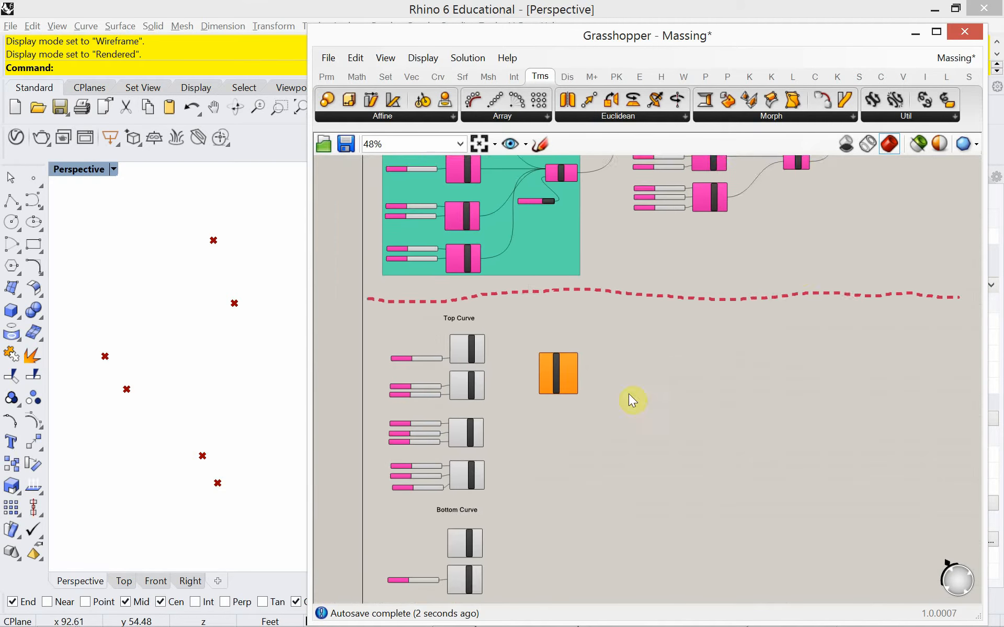
# Step: Connect the four Top Curve Construct Point outputs in order to Corners A, B, C and D of the Twisted Box, moving the component closer
pyautogui.moveTo(148, 468)
pyautogui.mouseDown(button='right')
pyautogui.moveTo(186, 383)
pyautogui.moveTo(110, 457)
pyautogui.moveTo(138, 453)
pyautogui.mouseUp(button='right')
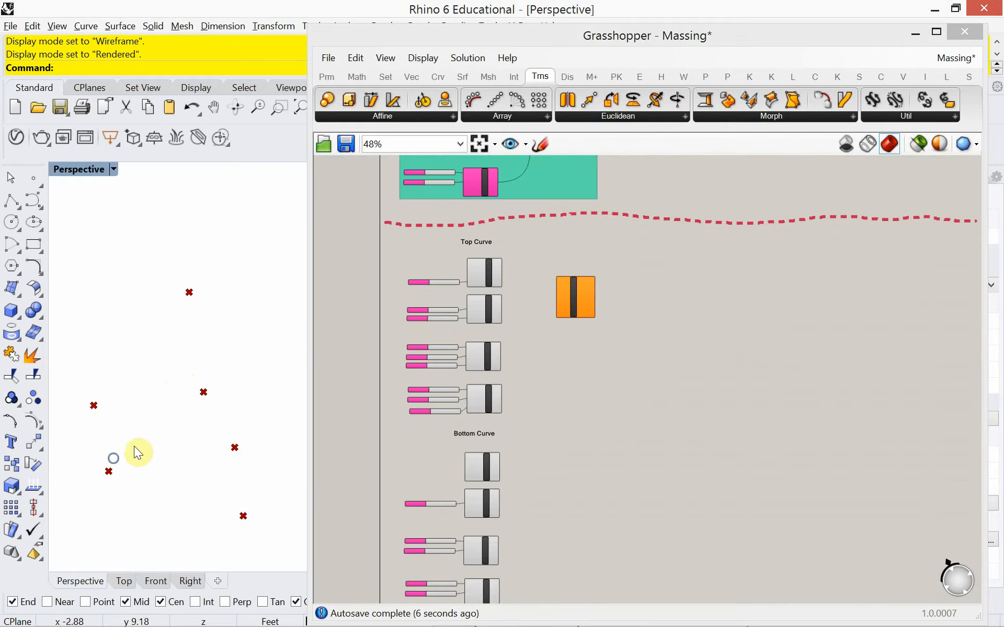
pyautogui.moveTo(180, 417)
pyautogui.mouseDown(button='right')
pyautogui.moveTo(191, 444)
pyautogui.moveTo(178, 423)
pyautogui.mouseUp(button='right')
pyautogui.scroll(4, 544, 490)
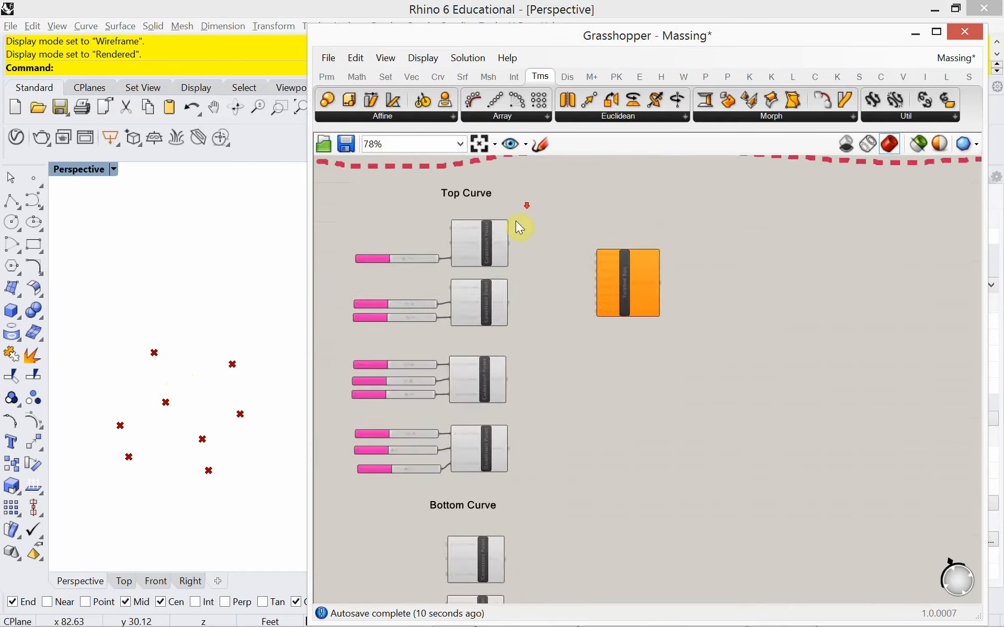
pyautogui.scroll(5, 516, 221)
pyautogui.moveTo(508, 258); pyautogui.dragTo(675, 278)
pyautogui.moveTo(515, 369); pyautogui.dragTo(674, 294)
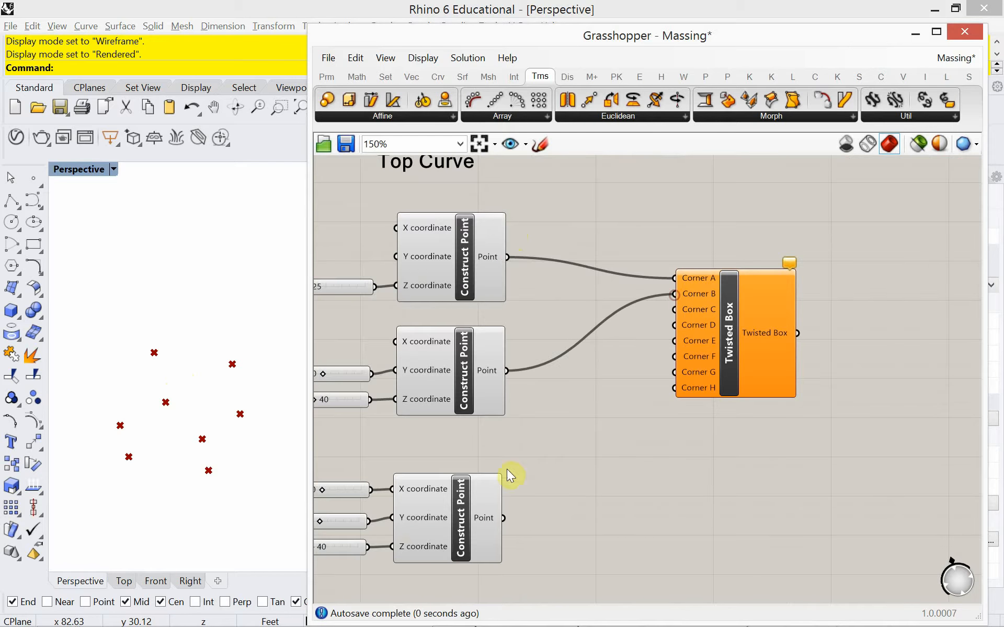
pyautogui.moveTo(503, 519); pyautogui.dragTo(675, 310)
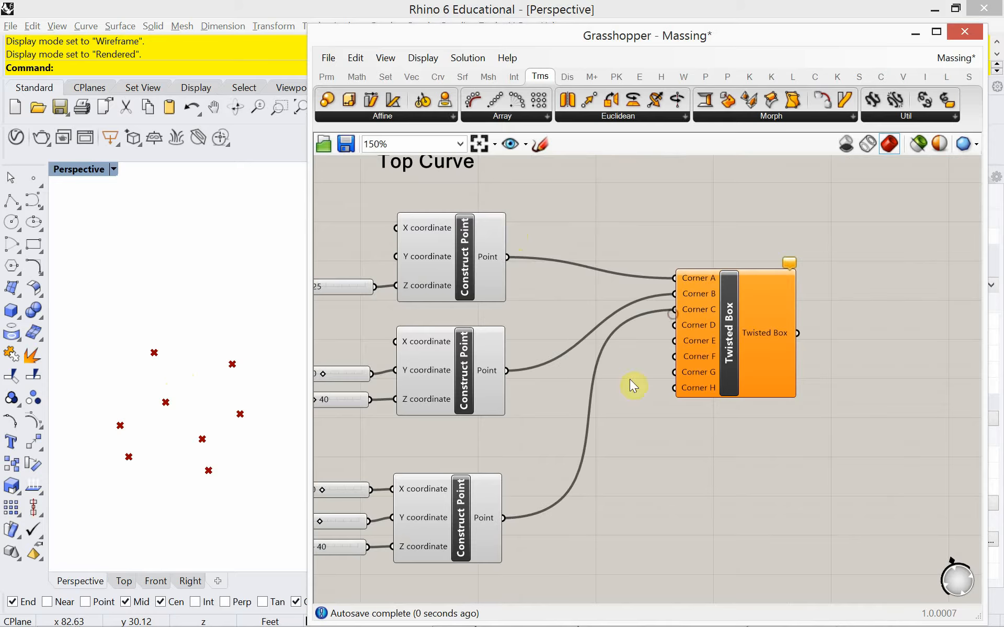
pyautogui.moveTo(587, 465); pyautogui.dragTo(617, 302, button='right')
pyautogui.moveTo(720, 230); pyautogui.dragTo(717, 433)
pyautogui.moveTo(536, 492); pyautogui.dragTo(787, 478)
# Step: Move the Twisted Box beside the Bottom Curve points and connect the four point outputs in order to Corners E, F, G and H
pyautogui.scroll(-3, 791, 523)
pyautogui.moveTo(715, 520); pyautogui.dragTo(643, 272, button='right')
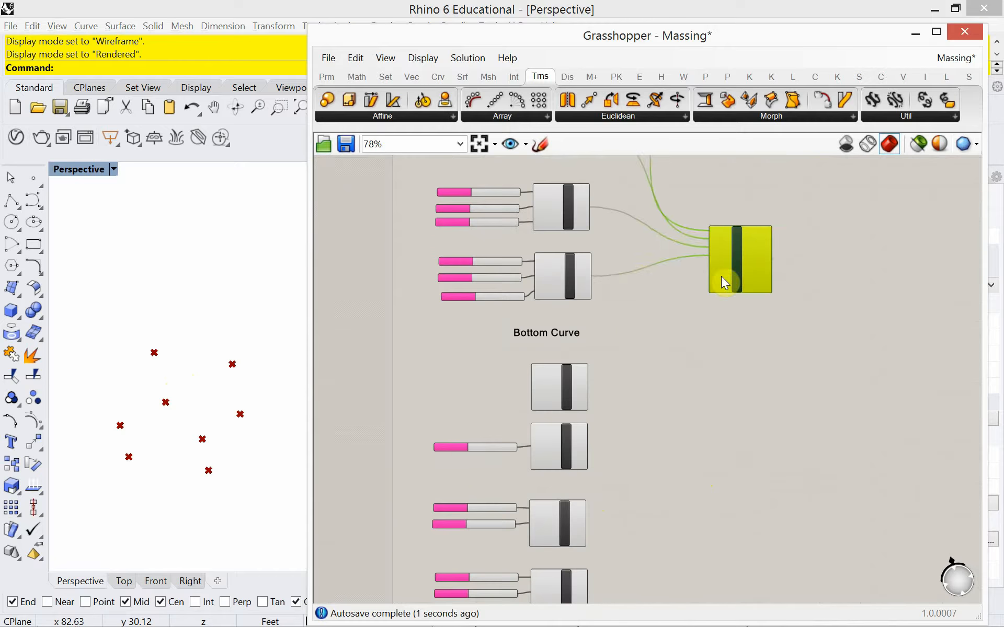
pyautogui.moveTo(730, 270); pyautogui.dragTo(726, 430)
pyautogui.scroll(4, 627, 423)
pyautogui.moveTo(539, 337); pyautogui.dragTo(800, 423)
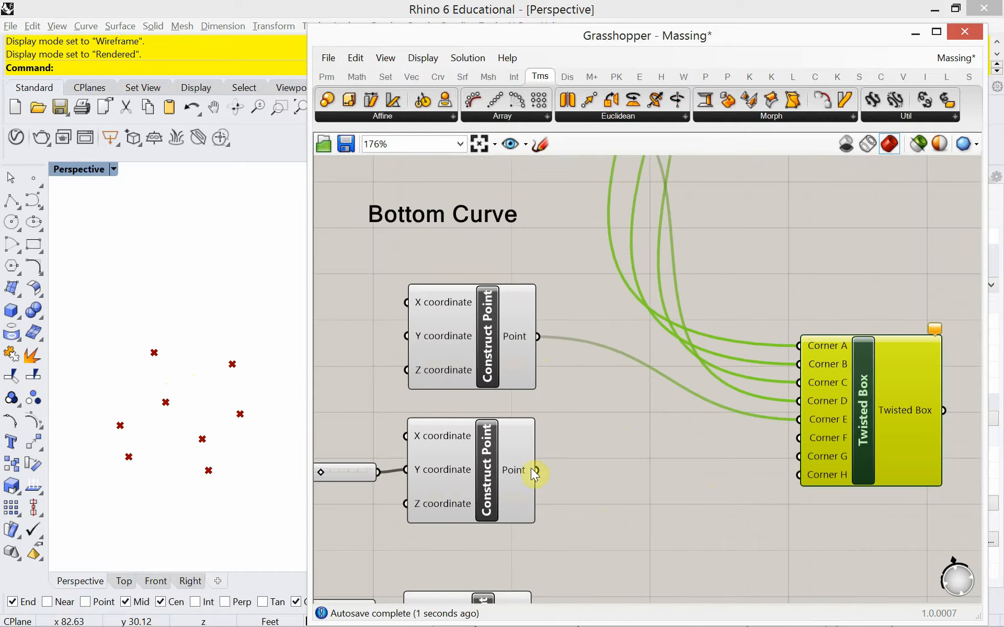
pyautogui.moveTo(538, 470); pyautogui.dragTo(798, 439)
pyautogui.scroll(-3, 698, 505)
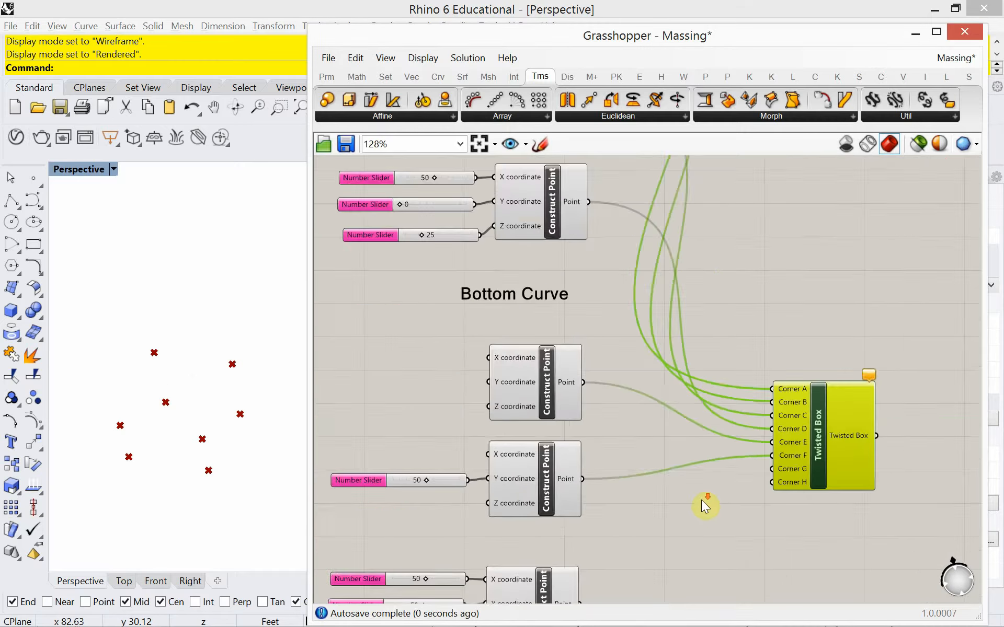
pyautogui.moveTo(674, 511); pyautogui.dragTo(644, 341, button='right')
pyautogui.moveTo(570, 424); pyautogui.dragTo(732, 308)
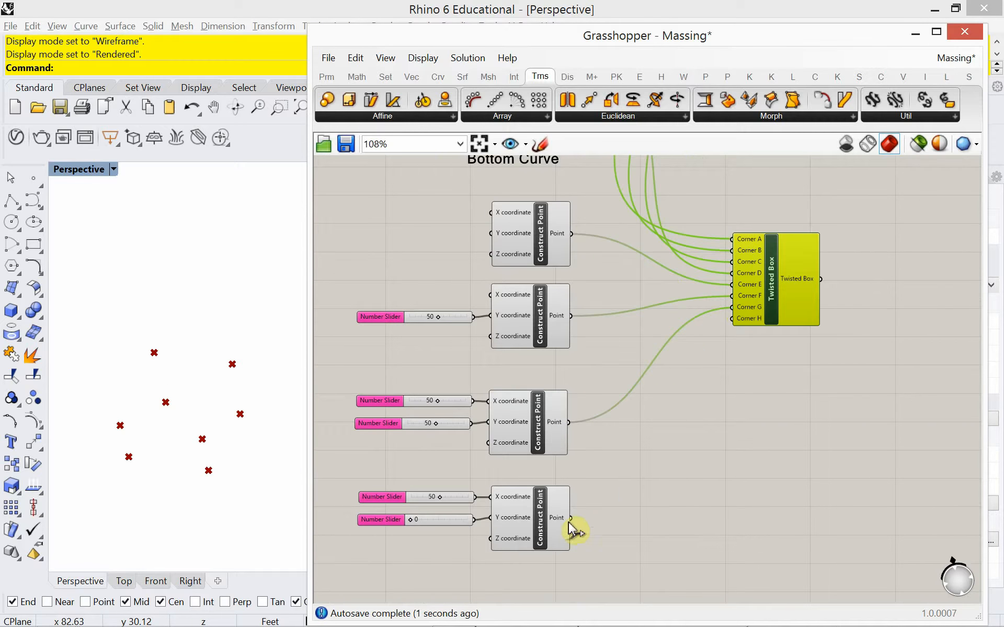
pyautogui.moveTo(571, 518); pyautogui.dragTo(732, 318)
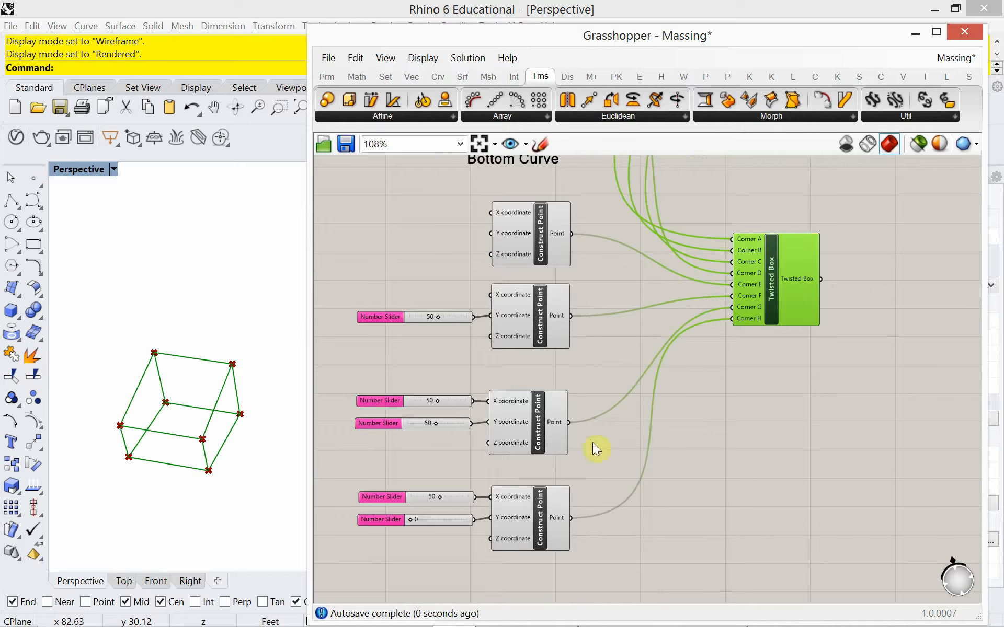
# Step: Reposition the Twisted Box component midway between the Top Curve and Bottom Curve point groups
pyautogui.moveTo(221, 457); pyautogui.dragTo(270, 377, button='right')
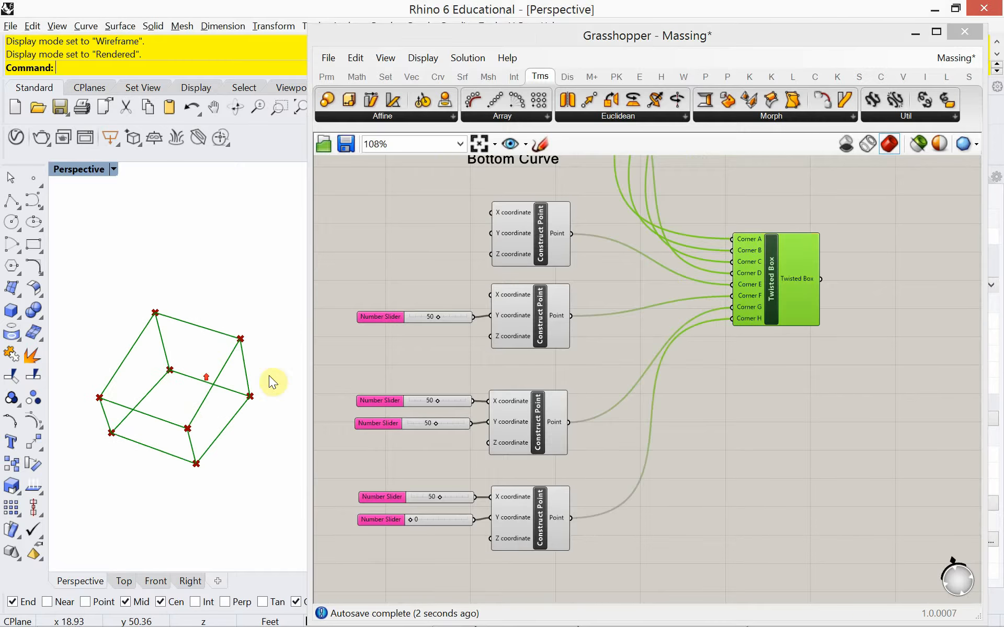
pyautogui.scroll(-1, 740, 421)
pyautogui.scroll(-3, 783, 365)
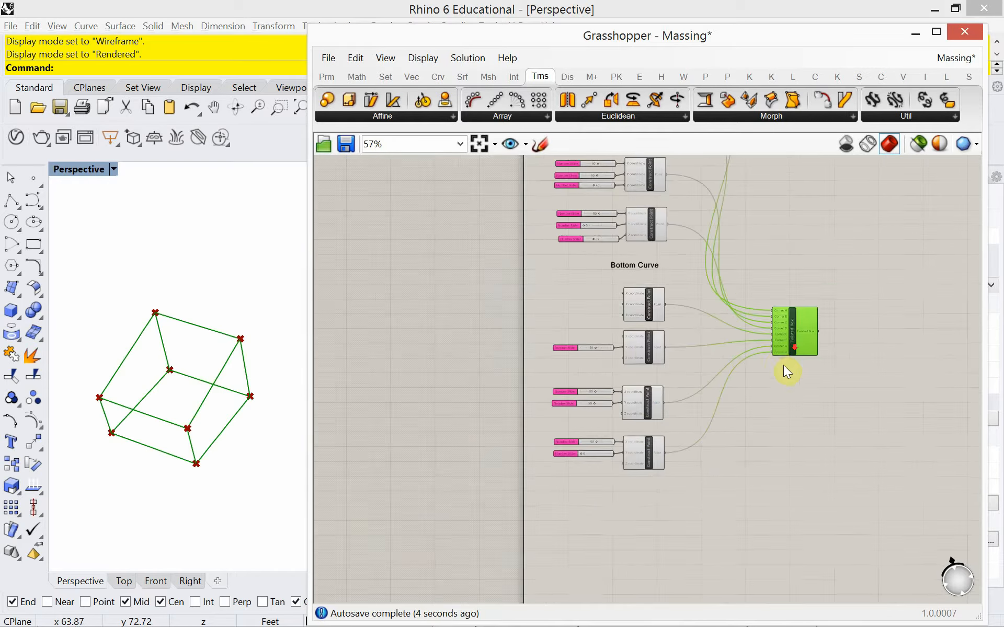
pyautogui.moveTo(783, 365); pyautogui.dragTo(714, 462, button='right')
pyautogui.moveTo(726, 429); pyautogui.dragTo(728, 340)
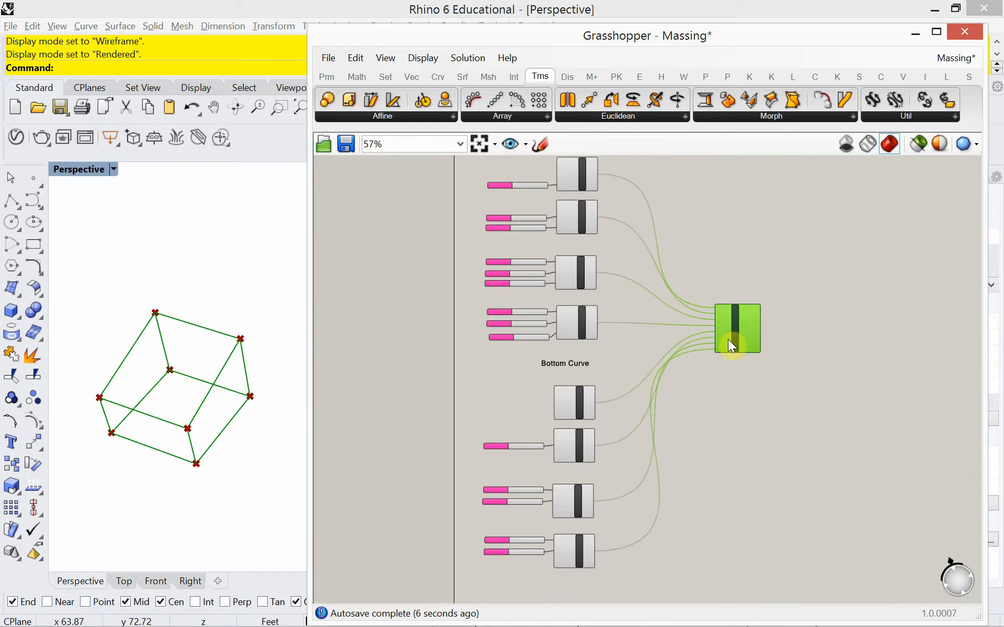
# Step: Add a Custom Preview component beside the Twisted Box and connect the Twisted Box output to its Geometry input
pyautogui.scroll(3, 732, 334)
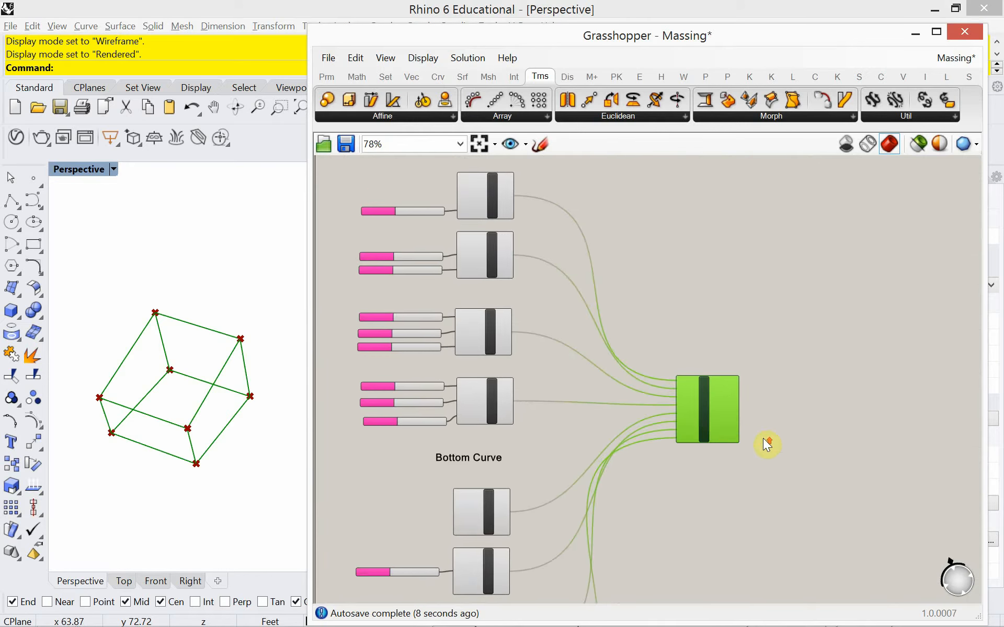
pyautogui.scroll(4, 766, 444)
pyautogui.doubleClick(795, 393)
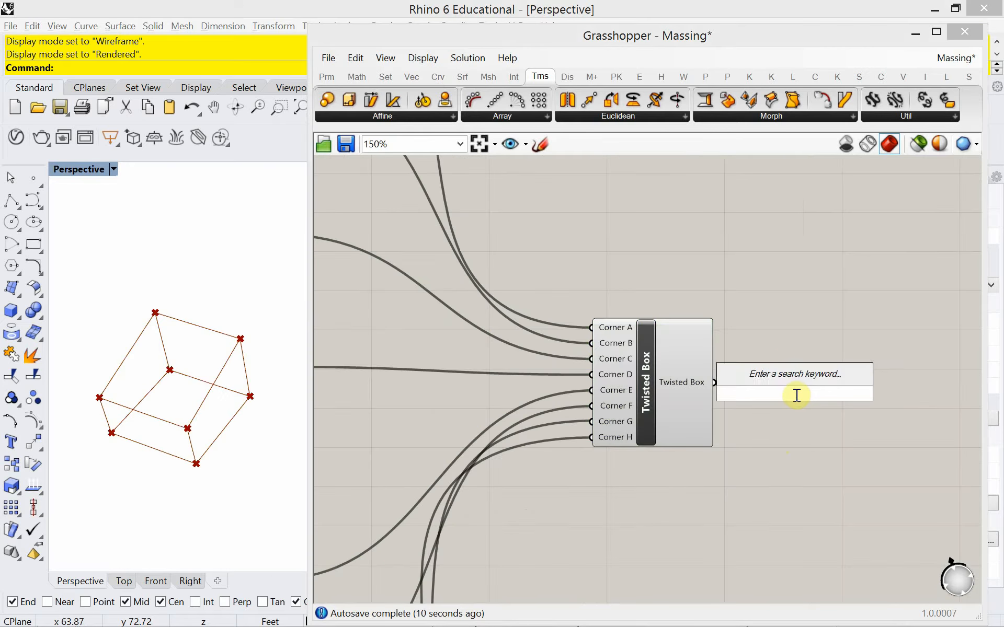
pyautogui.write('custom')
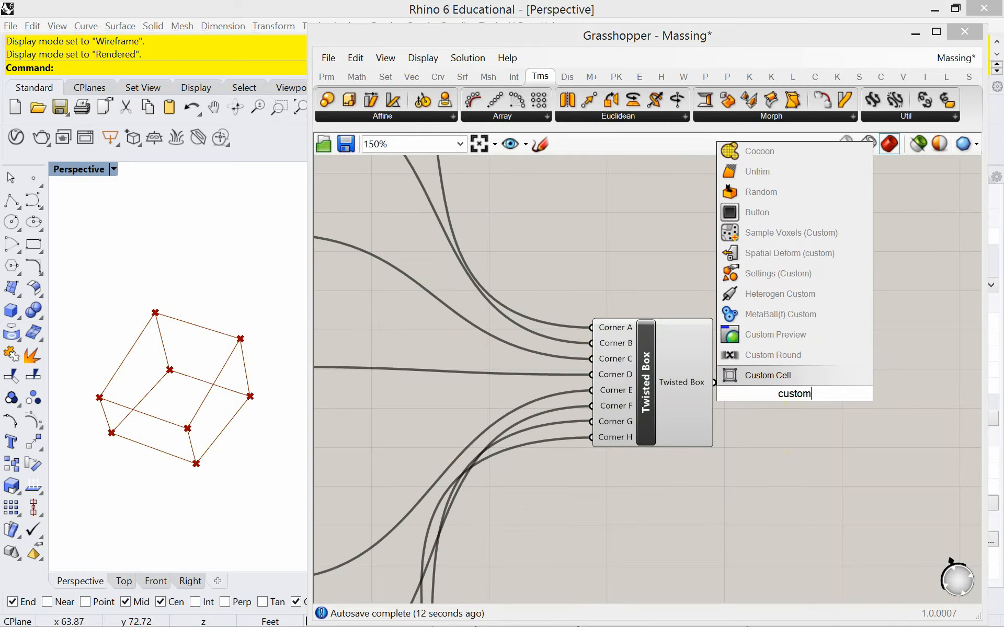
pyautogui.click(775, 335)
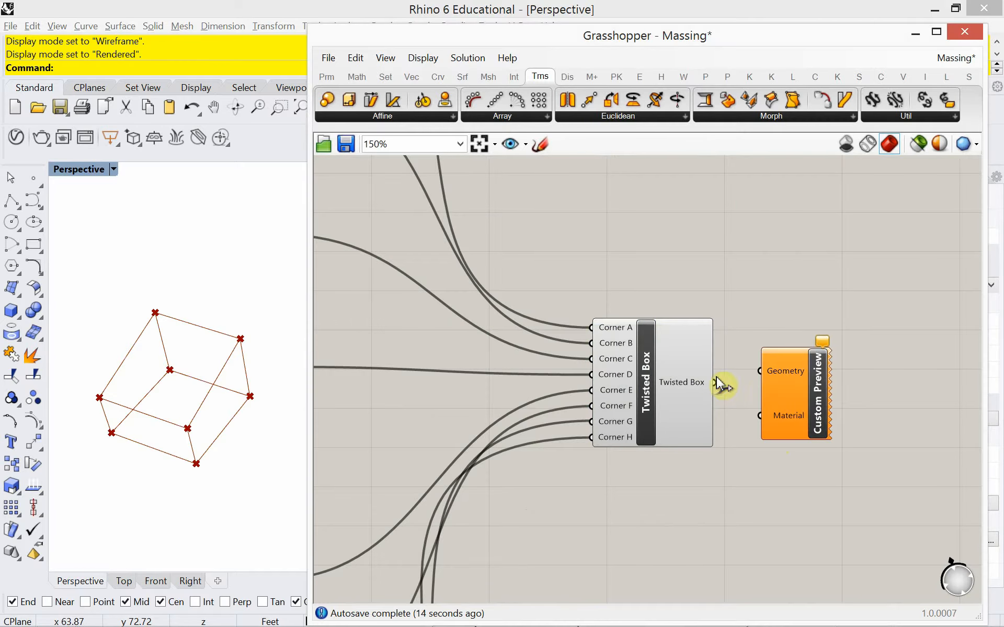
pyautogui.moveTo(715, 384); pyautogui.dragTo(846, 412)
pyautogui.click(792, 456)
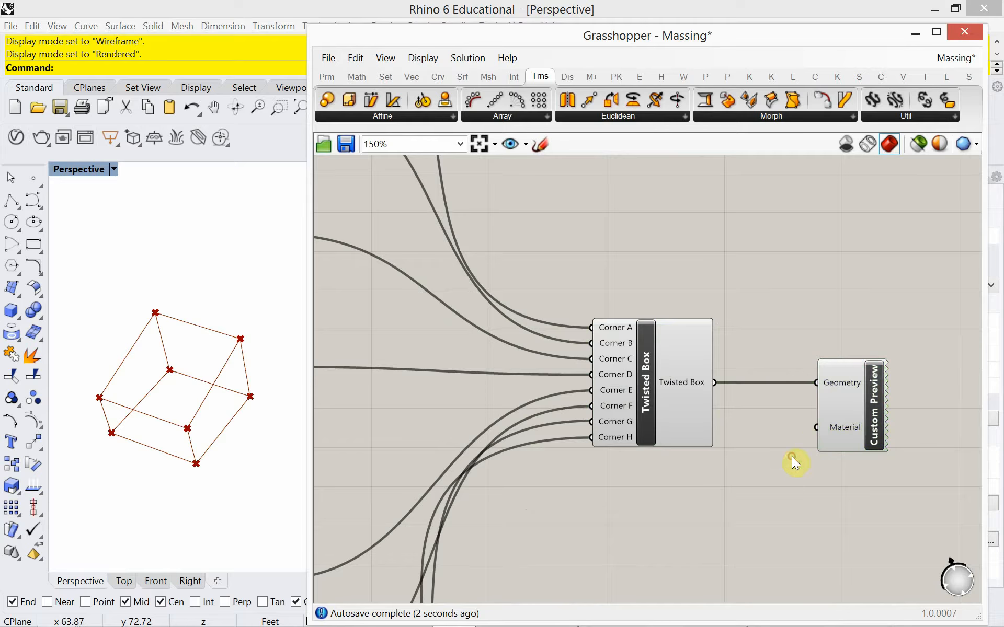
# Step: Try the Shaded display mode in the Perspective viewport and switch back to Rendered
pyautogui.moveTo(224, 444); pyautogui.dragTo(212, 443, button='right')
pyautogui.moveTo(643, 538); pyautogui.dragTo(625, 489, button='right')
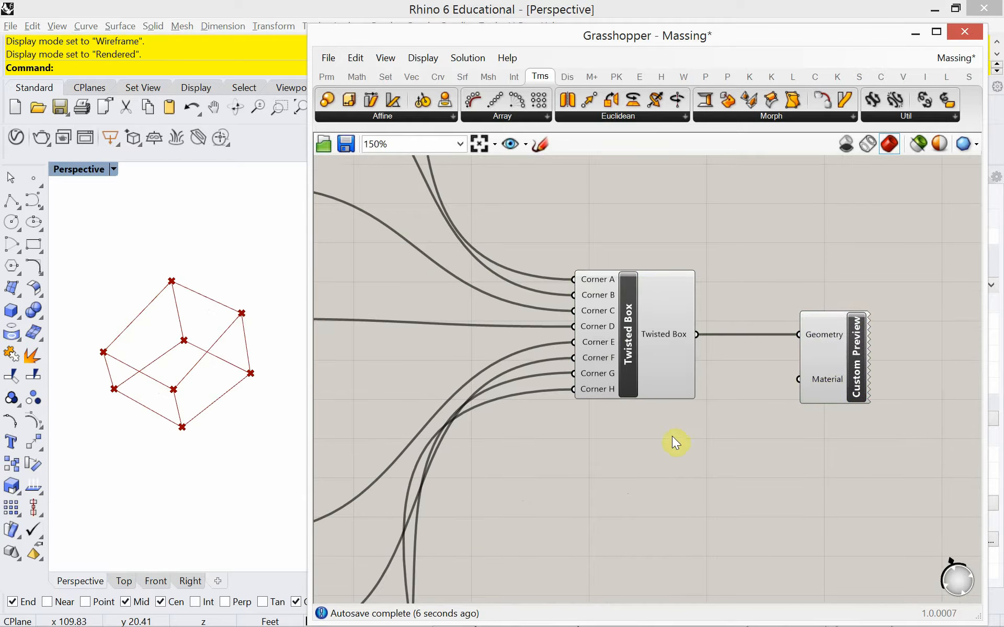
pyautogui.moveTo(669, 327)
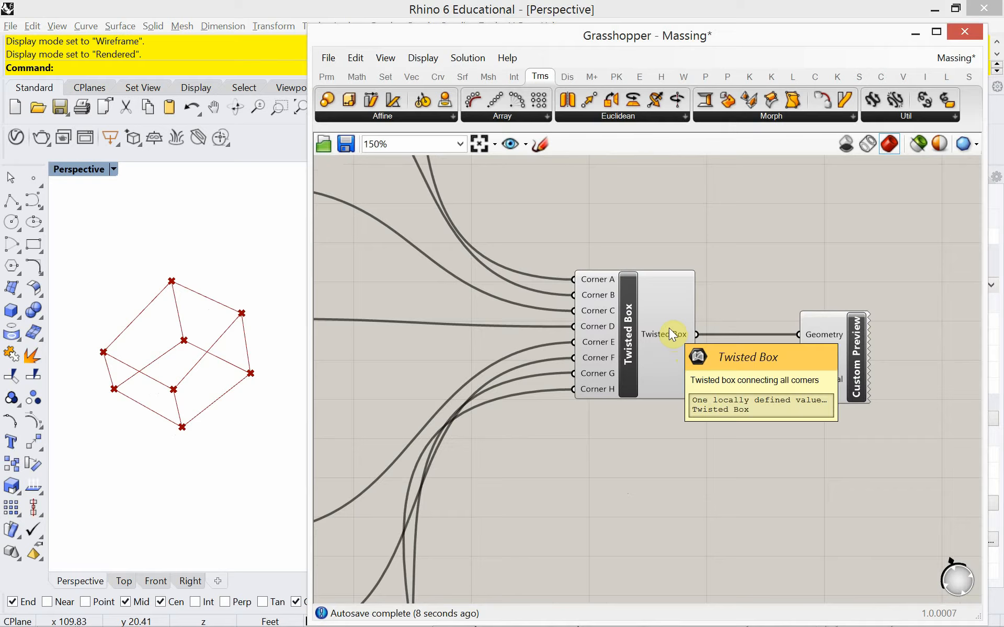
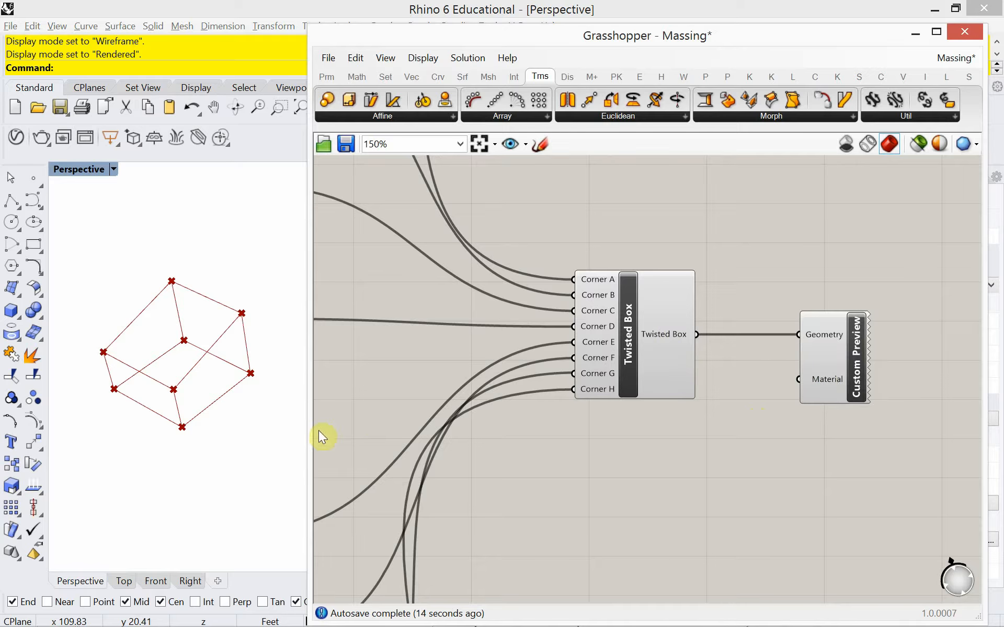
pyautogui.keyDown('shift'); pyautogui.moveTo(230, 416); pyautogui.dragTo(227, 435, button='right'); pyautogui.keyUp('shift')
pyautogui.click(117, 174)
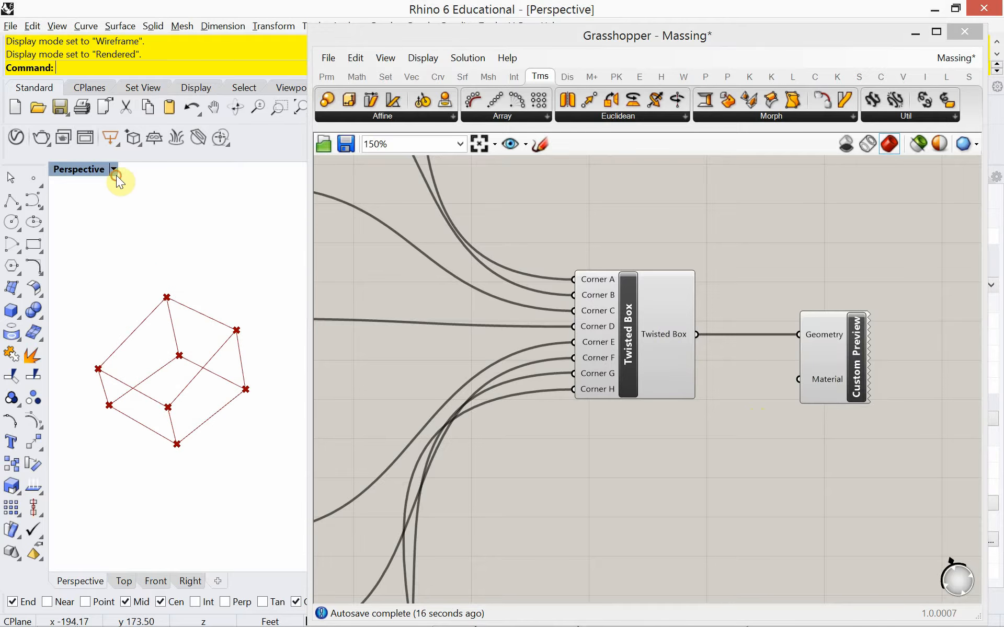
pyautogui.click(146, 172)
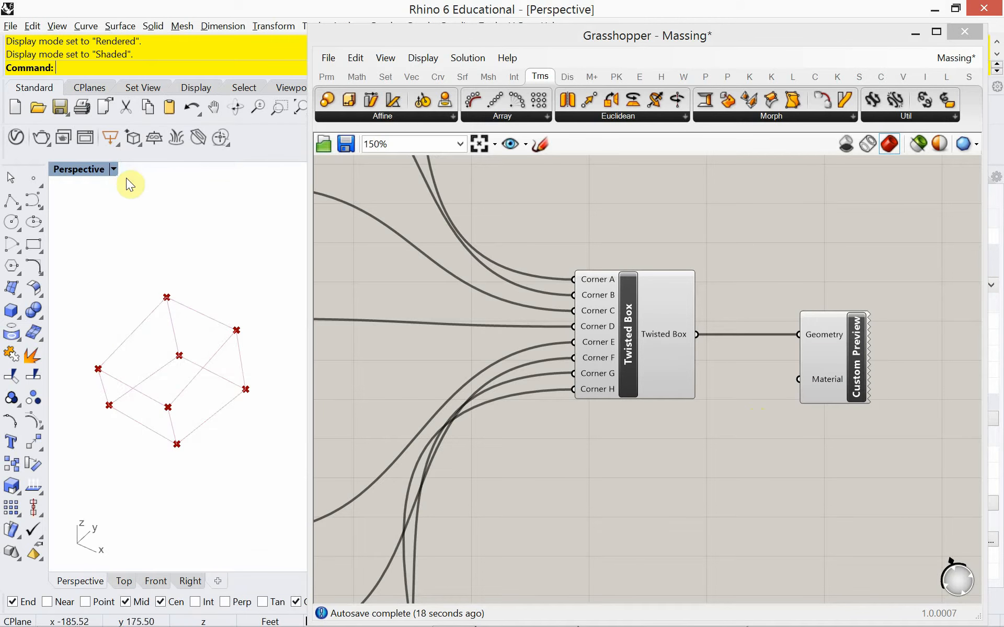
pyautogui.click(115, 169)
pyautogui.click(137, 187)
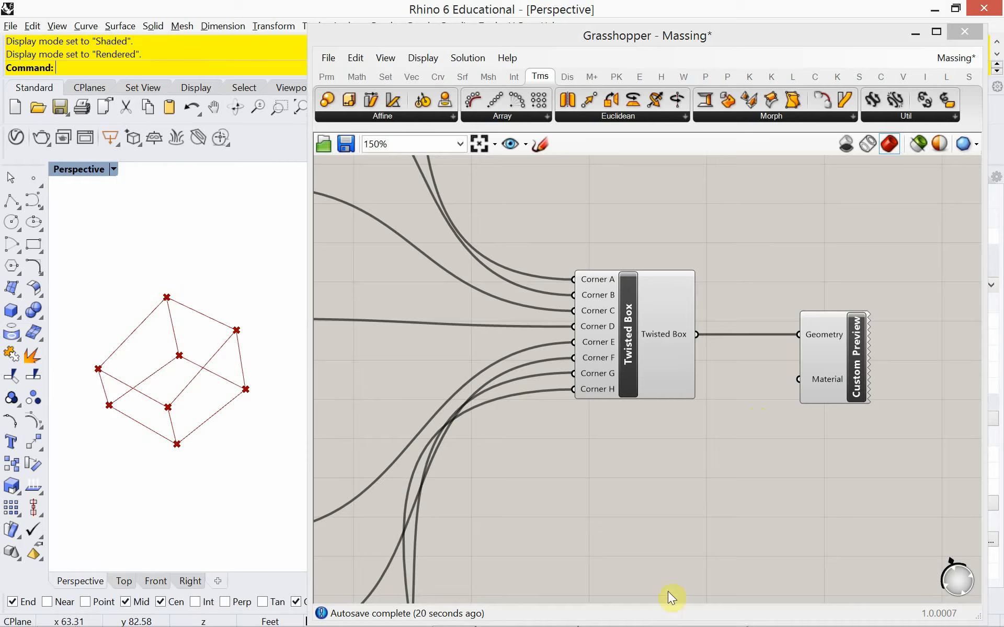
# Step: Try feeding the Twisted Box output into a new Geometry container above the Custom Preview, and delete the container again
pyautogui.scroll(-8, 659, 570)
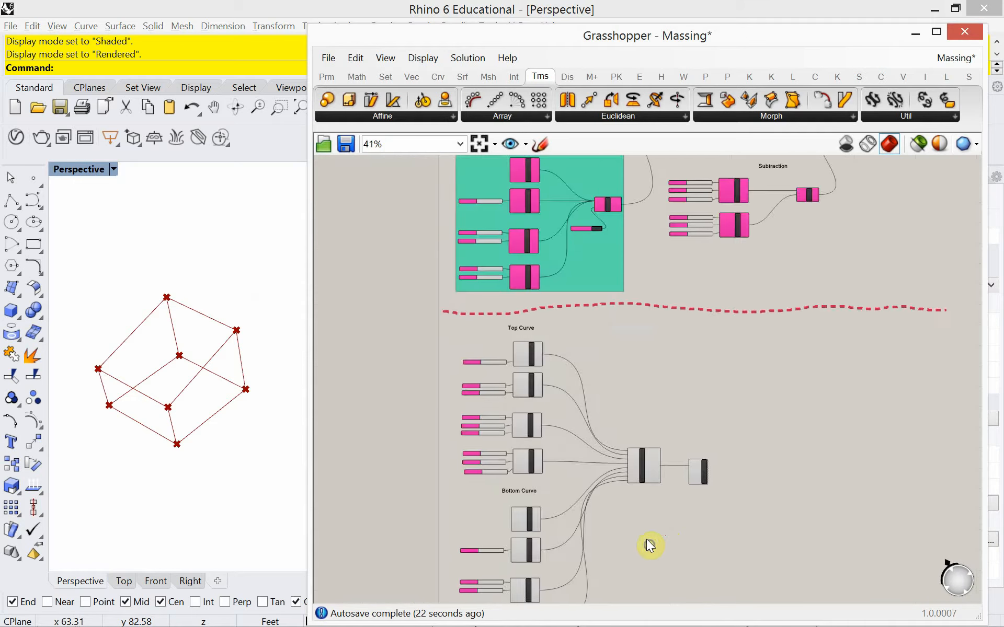
pyautogui.scroll(6, 662, 465)
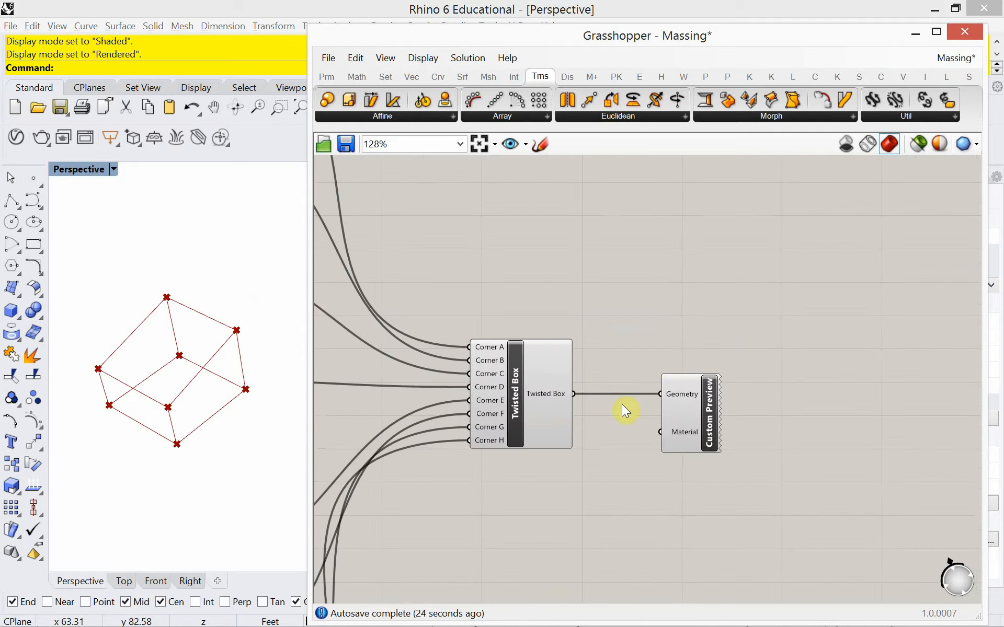
pyautogui.doubleClick(658, 343)
pyautogui.write('geom')
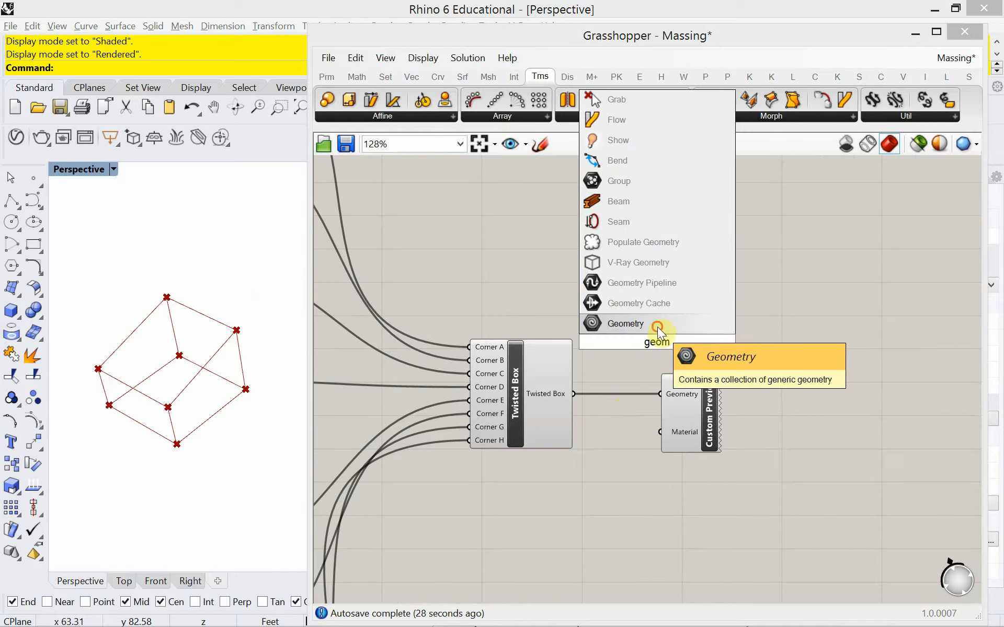
pyautogui.click(657, 326)
pyautogui.moveTo(575, 396); pyautogui.dragTo(674, 343)
pyautogui.click(662, 345)
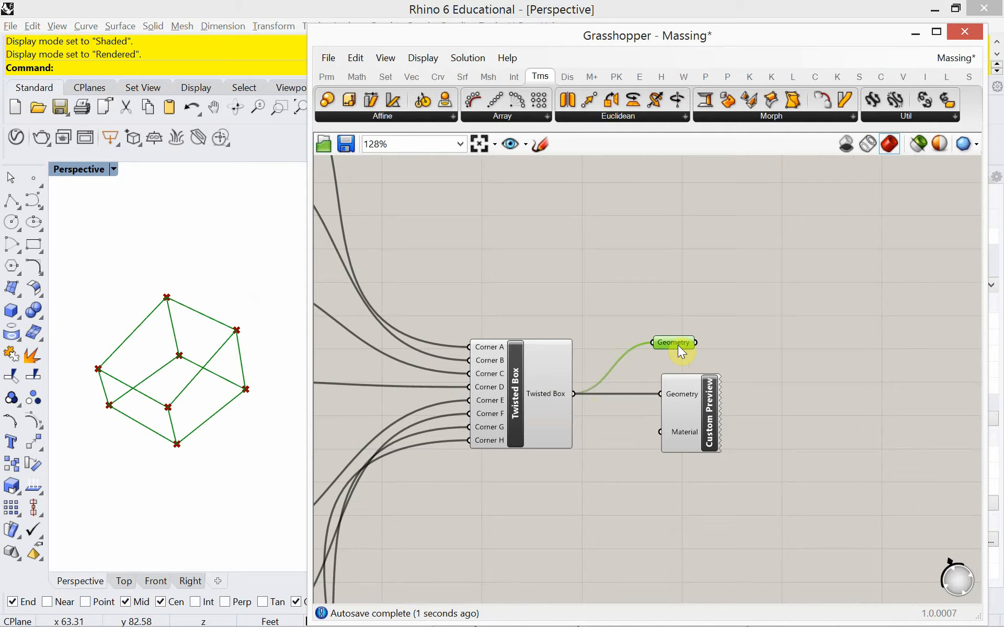
pyautogui.press('Delete')
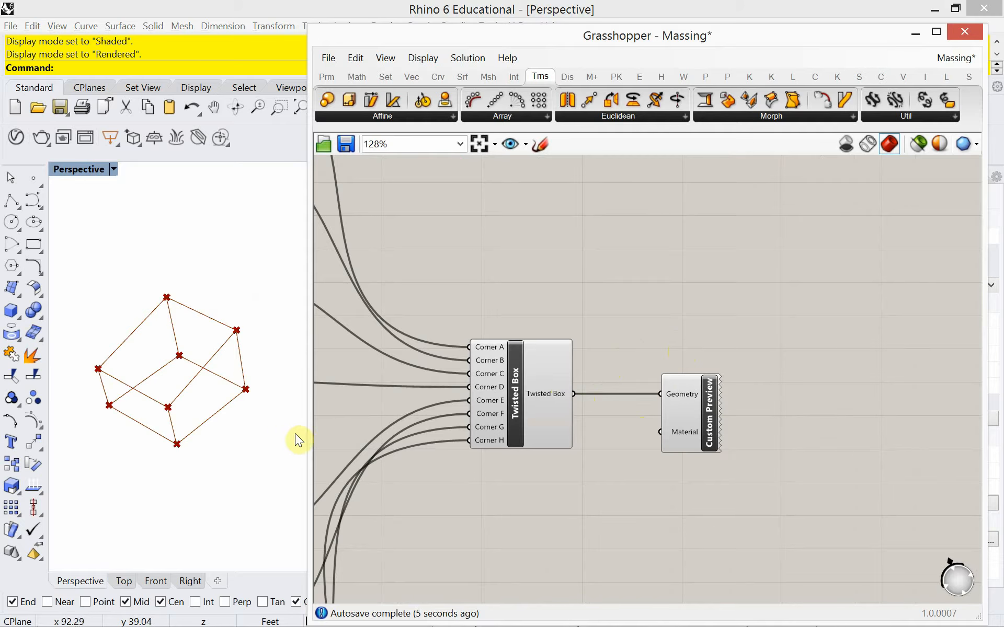
# Step: Narrow the Grasshopper window to enlarge the Perspective viewport and frame the box outline in it
pyautogui.moveTo(309, 434); pyautogui.dragTo(389, 436)
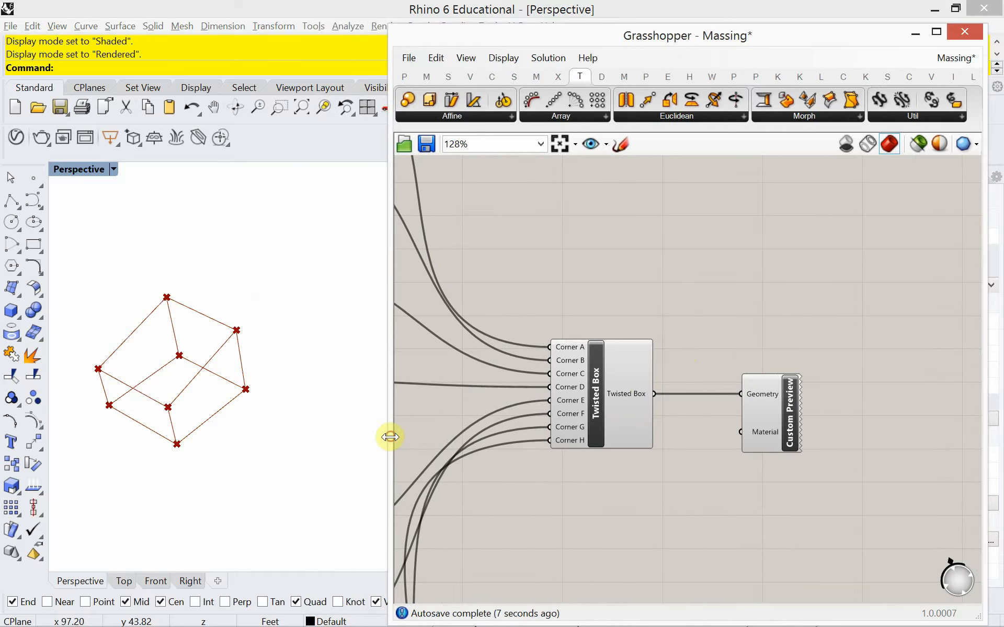
pyautogui.keyDown('shift'); pyautogui.moveTo(208, 409); pyautogui.dragTo(256, 410, button='right'); pyautogui.keyUp('shift')
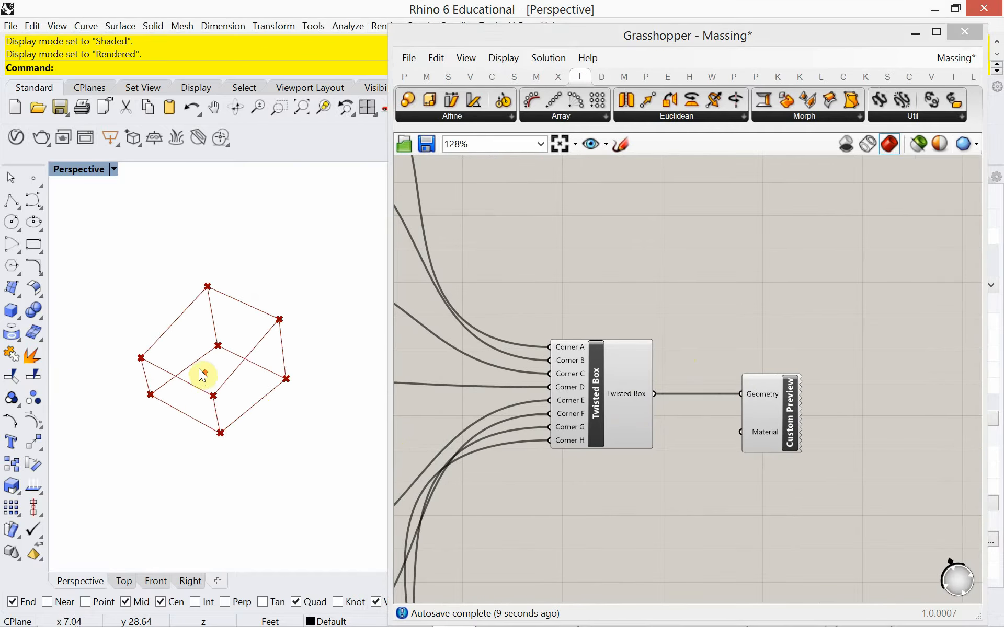
pyautogui.scroll(3, 202, 372)
# Step: Bake the Twisted Box to the Default layer and select the baked geometry in the Perspective viewport
pyautogui.click(750, 410)
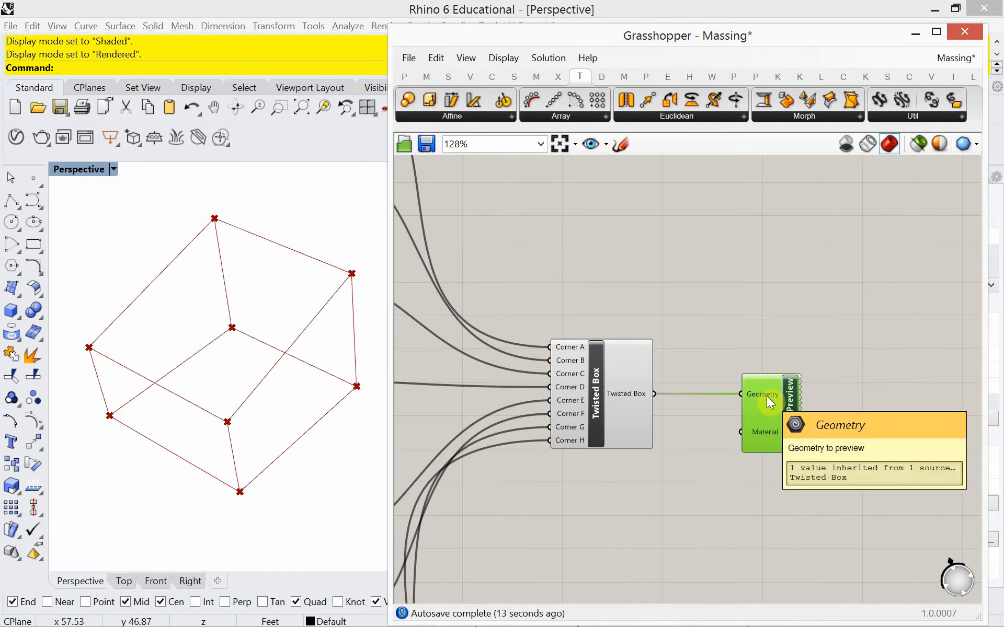
pyautogui.click(630, 392)
pyautogui.rightClick(630, 393)
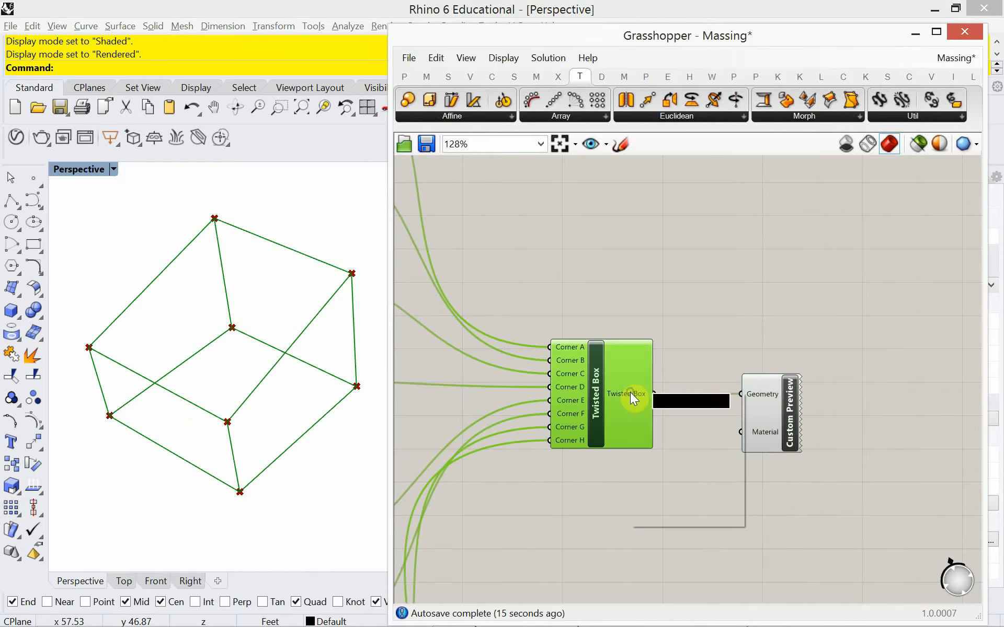
pyautogui.click(654, 417)
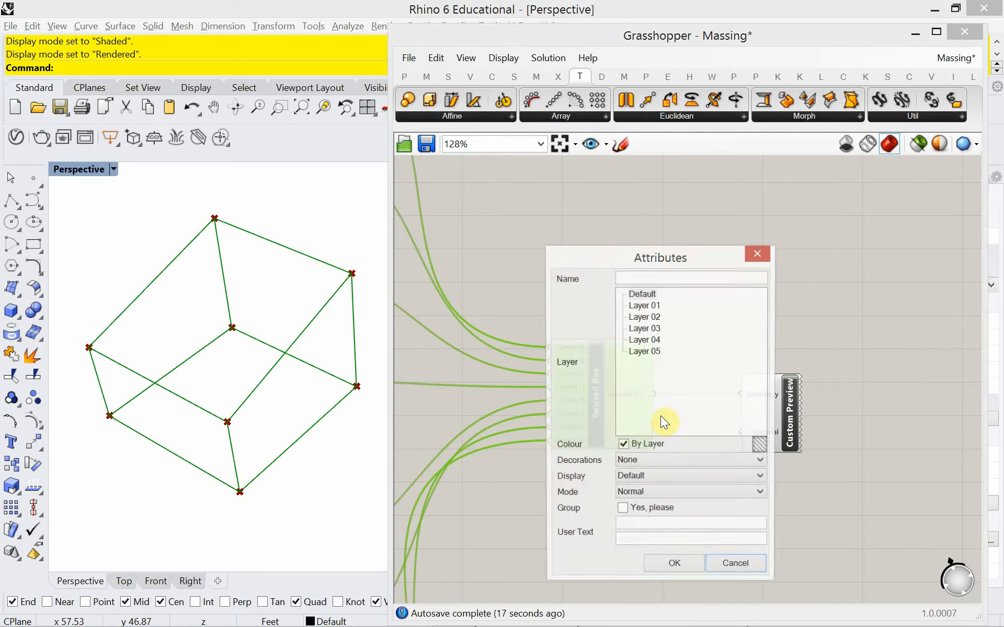
pyautogui.click(654, 294)
pyautogui.click(676, 566)
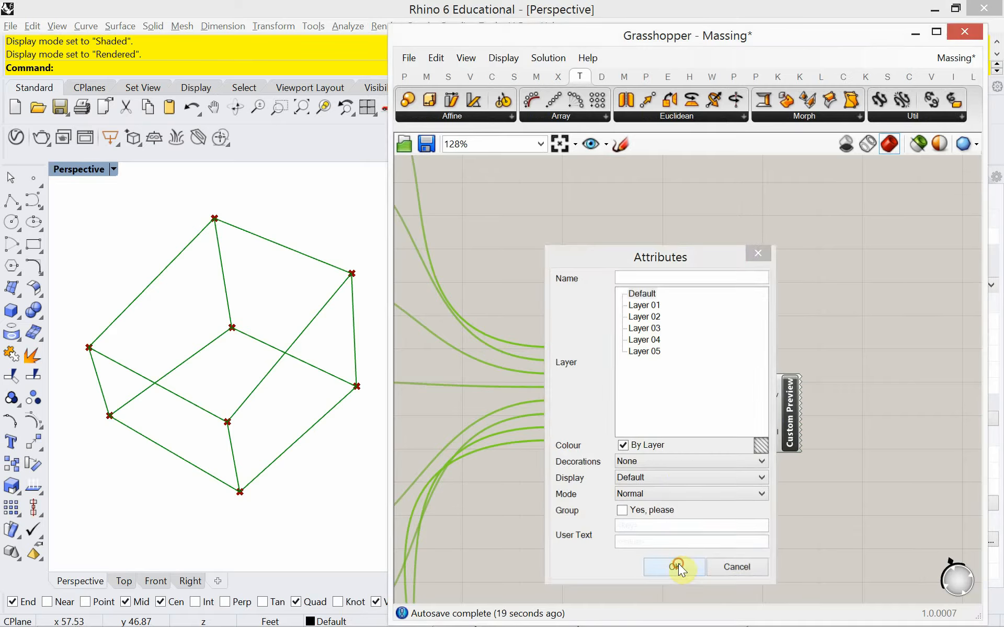
pyautogui.click(250, 355)
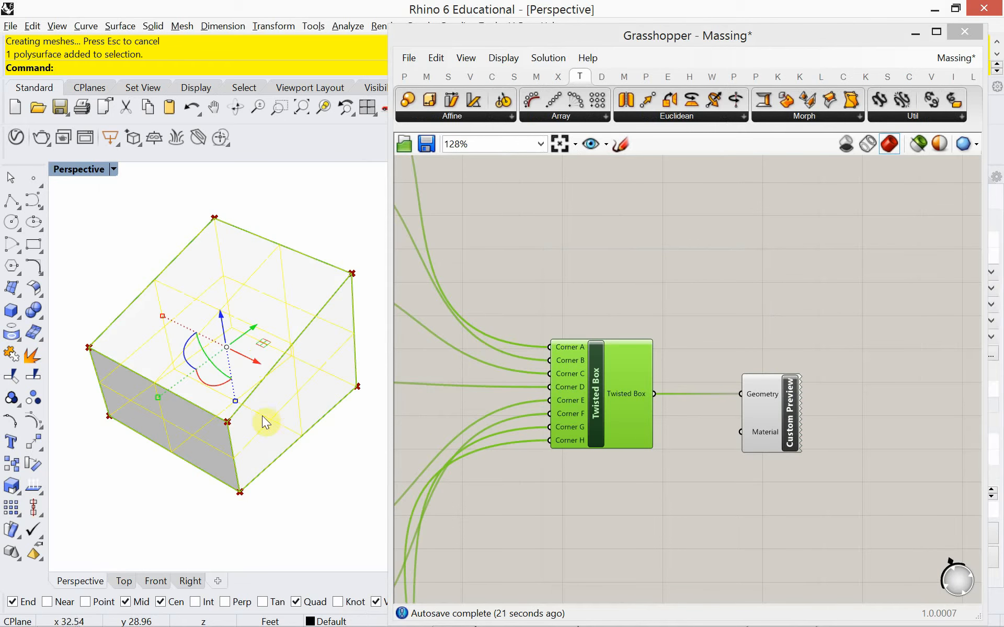
# Step: Switch the Perspective viewport to Shaded display and delete the baked polysurface
pyautogui.click(112, 172)
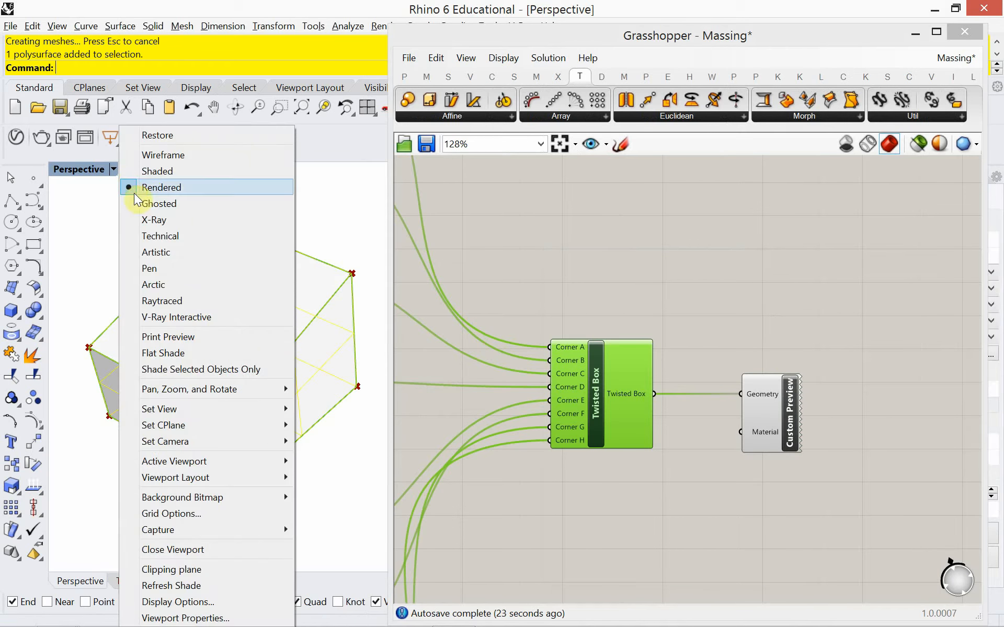
pyautogui.click(150, 171)
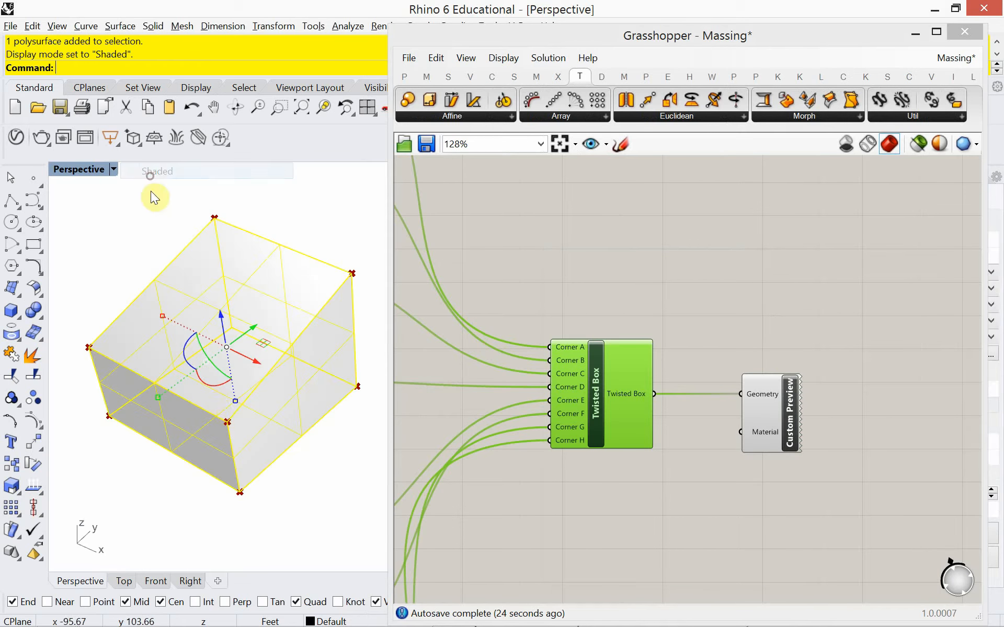
pyautogui.click(311, 460)
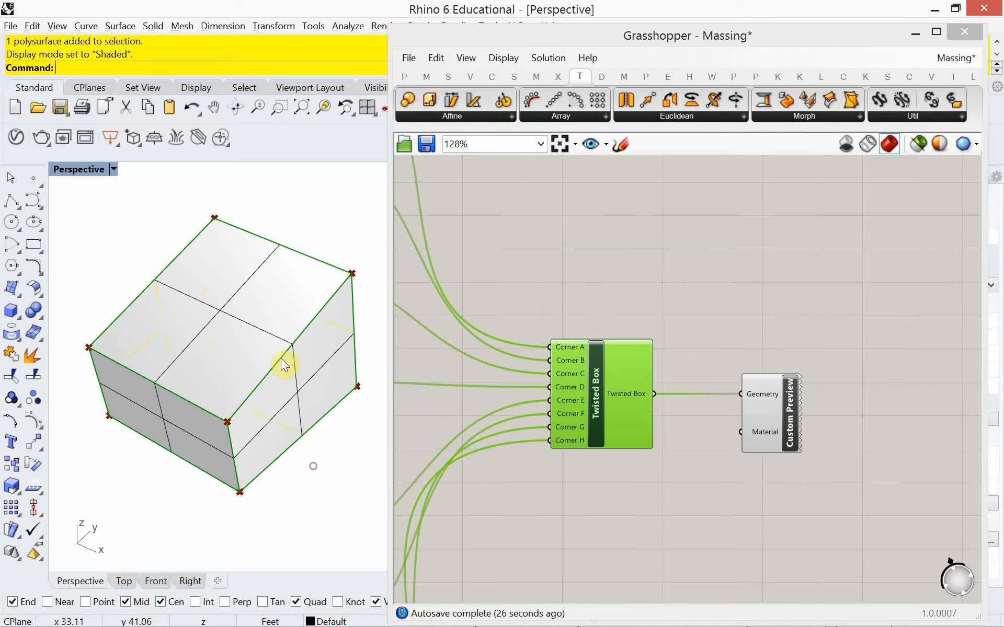
pyautogui.click(296, 394)
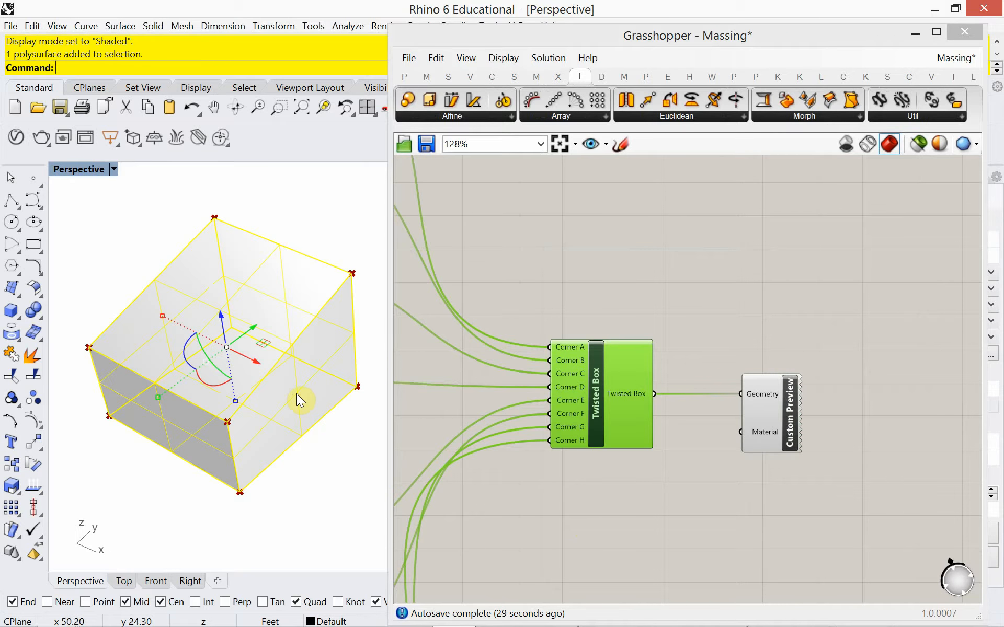
pyautogui.press('Delete')
# Step: Raise the Z coordinate of the second Top Curve point of the Twisted Box definition to 52
pyautogui.moveTo(543, 417); pyautogui.dragTo(572, 394, button='right')
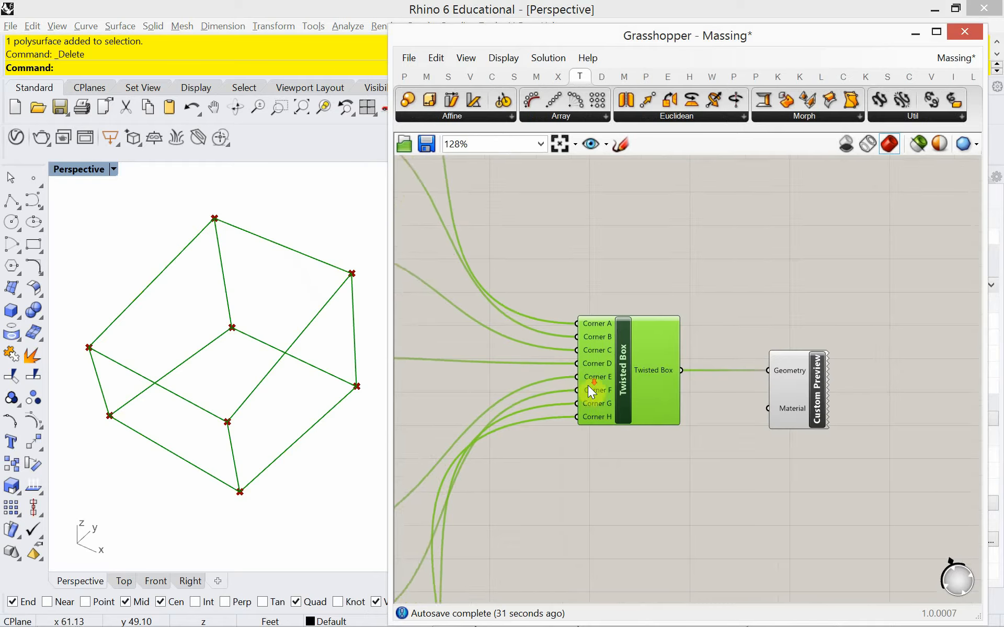
pyautogui.scroll(-3, 558, 409)
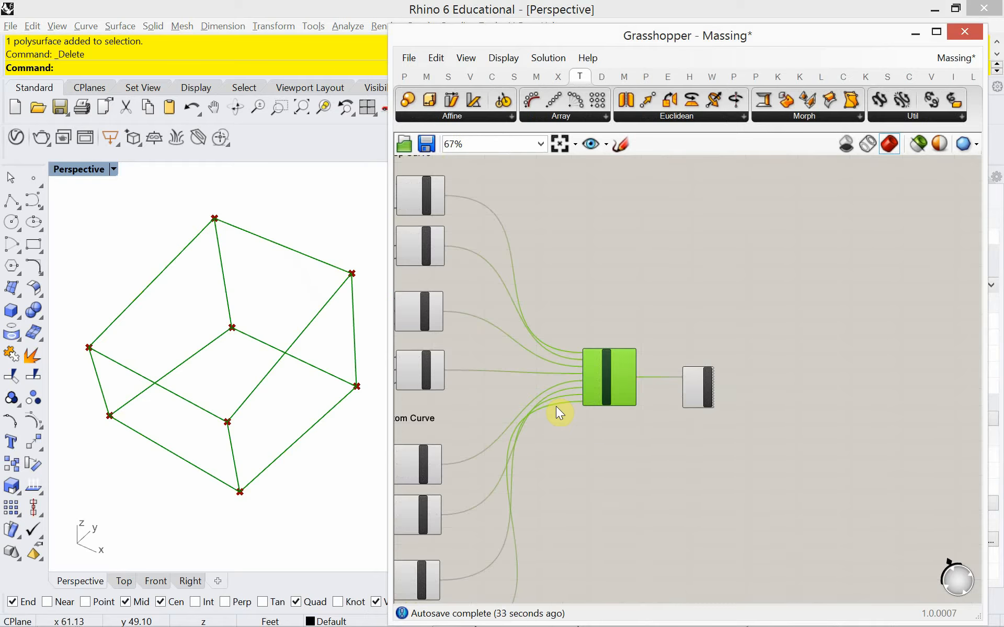
pyautogui.moveTo(556, 407); pyautogui.dragTo(708, 422, button='right')
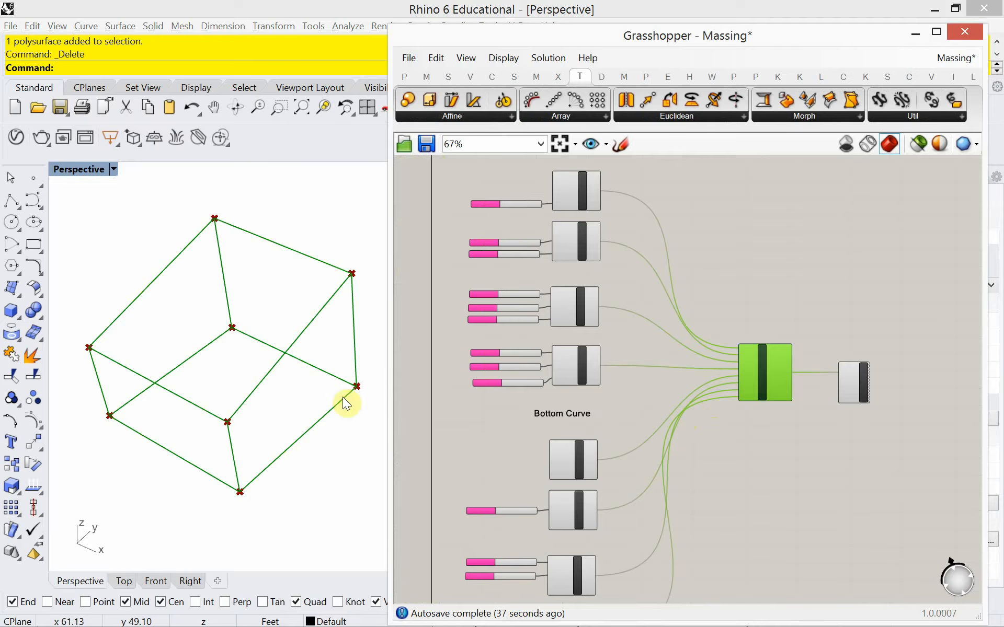
pyautogui.moveTo(343, 397); pyautogui.dragTo(302, 330, button='right')
pyautogui.scroll(5, 278, 286)
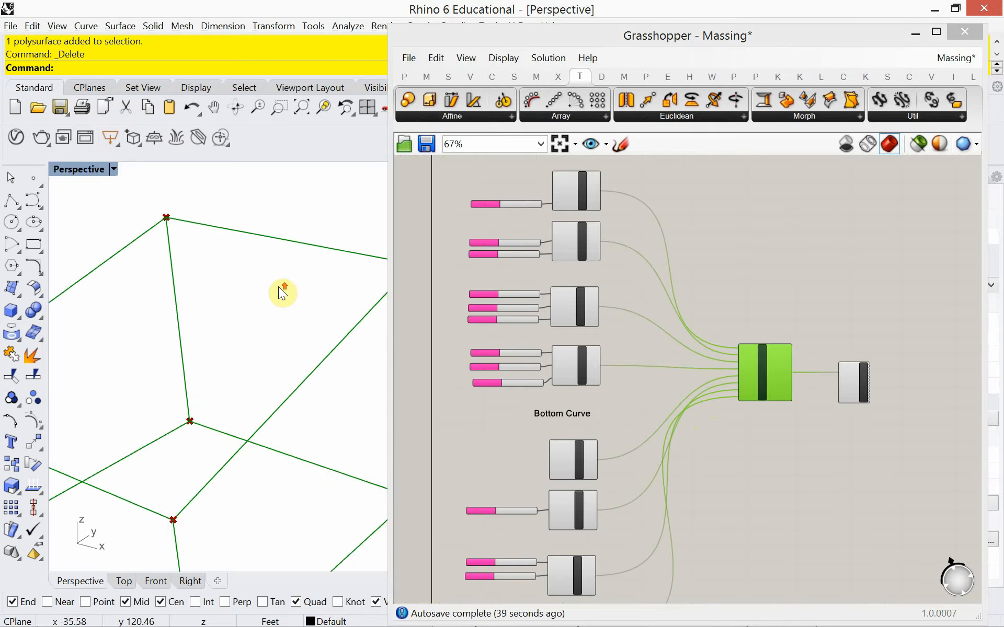
pyautogui.scroll(-5, 278, 285)
pyautogui.scroll(5, 494, 388)
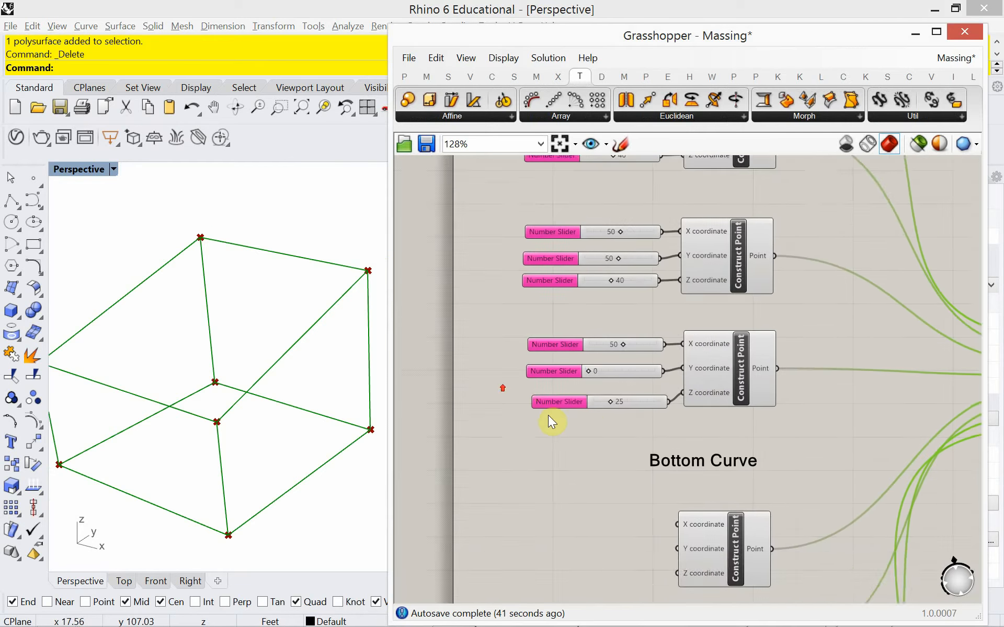
pyautogui.scroll(-3, 587, 420)
pyautogui.scroll(2, 571, 325)
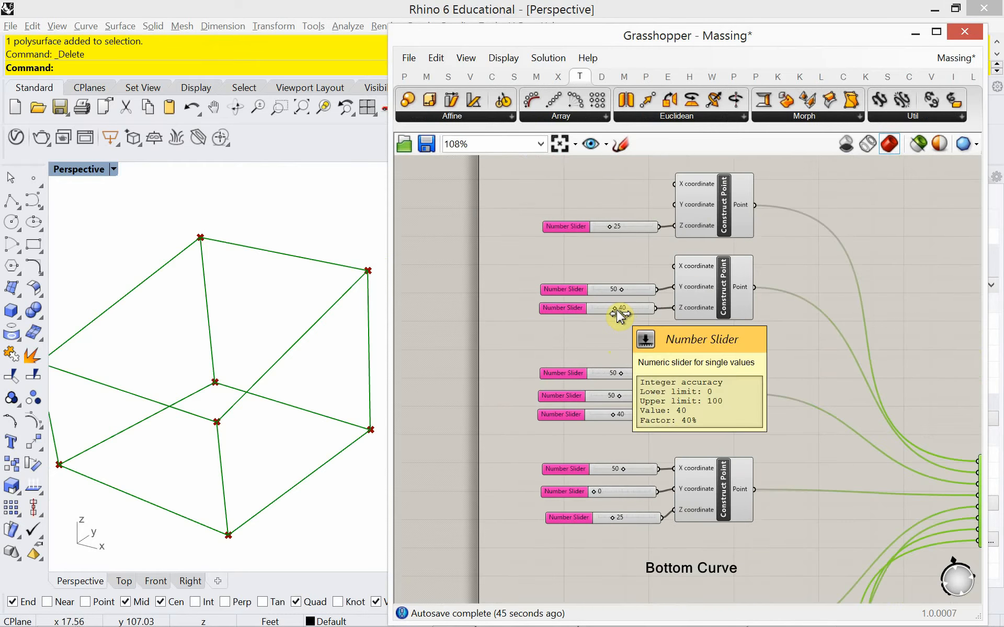
pyautogui.moveTo(617, 312)
pyautogui.mouseDown()
pyautogui.moveTo(629, 311)
pyautogui.moveTo(595, 310)
pyautogui.moveTo(626, 313)
pyautogui.mouseUp()
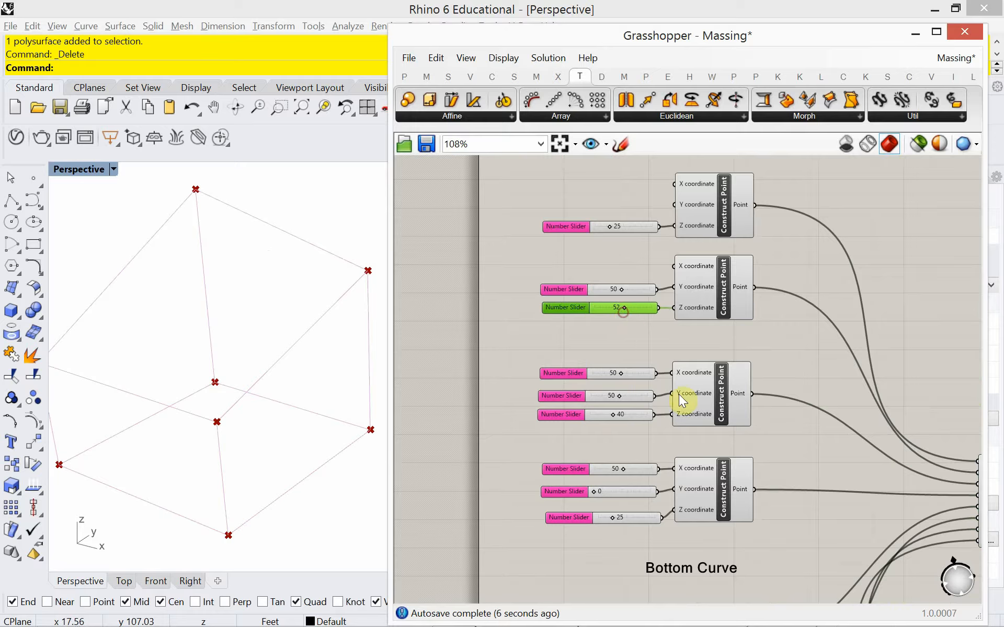
# Step: Duplicate the Subtraction points, sliders, label, Box 2Pt and Solid Difference, and place the copy beside the Twisted Box definition
pyautogui.moveTo(677, 399); pyautogui.dragTo(605, 379, button='right')
pyautogui.scroll(-3, 606, 378)
pyautogui.moveTo(314, 390); pyautogui.dragTo(312, 390, button='right')
pyautogui.scroll(-3, 726, 364)
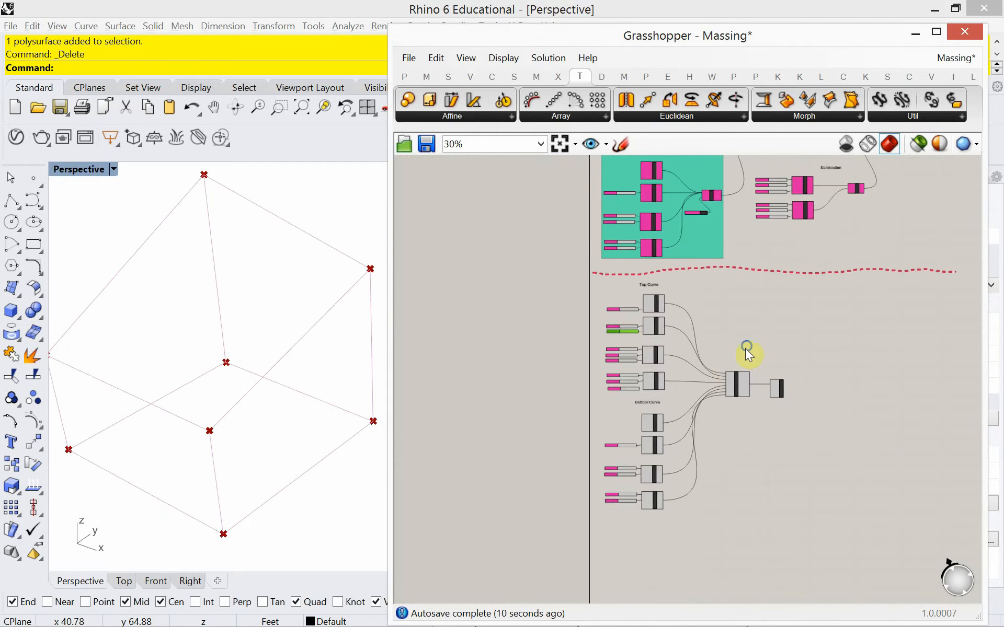
pyautogui.scroll(3, 751, 393)
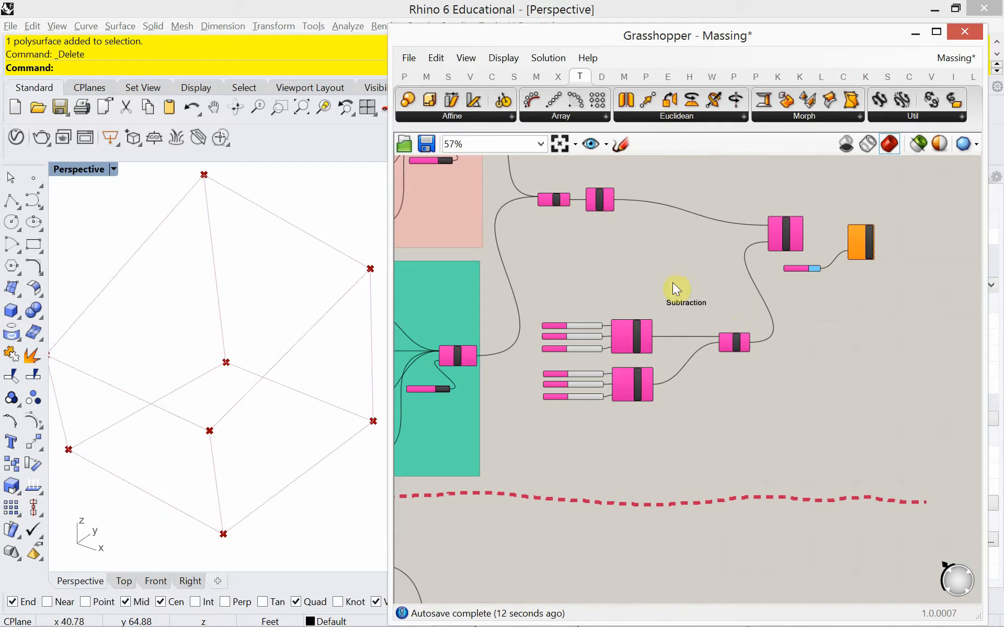
pyautogui.moveTo(675, 289); pyautogui.dragTo(789, 337, button='right')
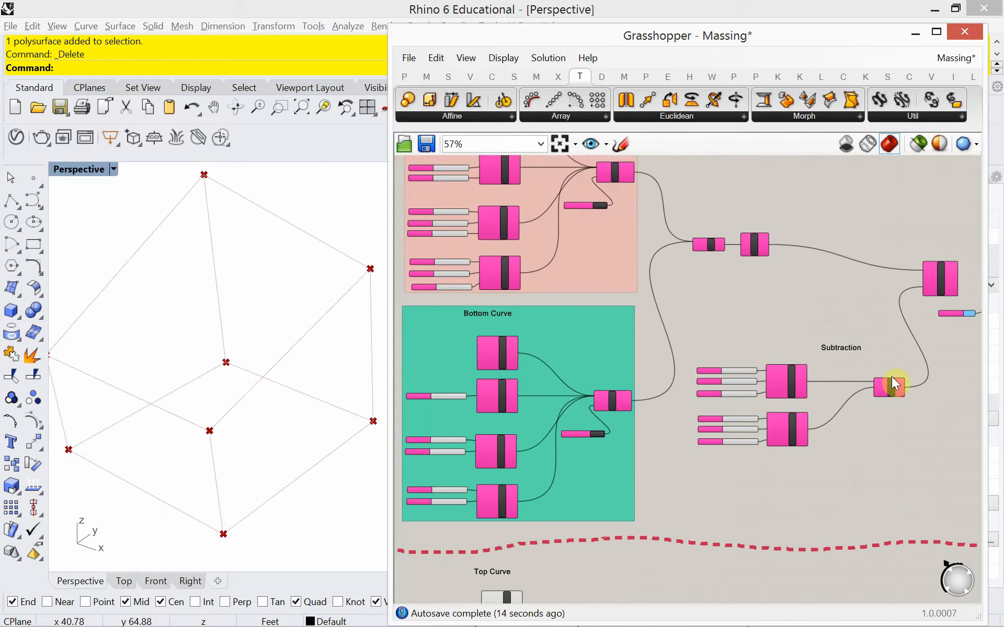
pyautogui.scroll(2, 892, 377)
pyautogui.moveTo(892, 377); pyautogui.dragTo(733, 408, button='right')
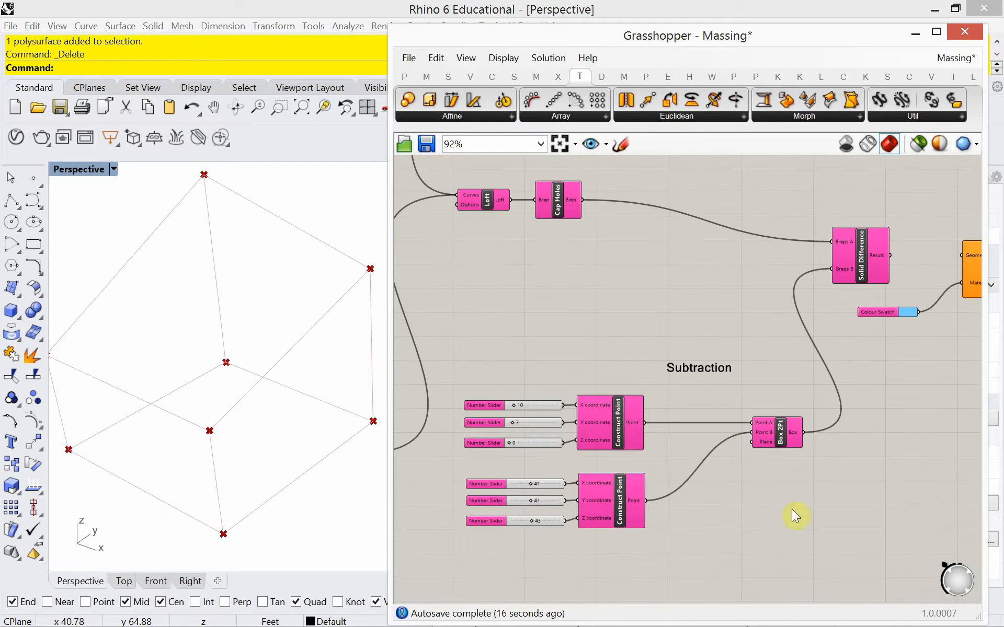
pyautogui.moveTo(840, 571); pyautogui.dragTo(538, 337)
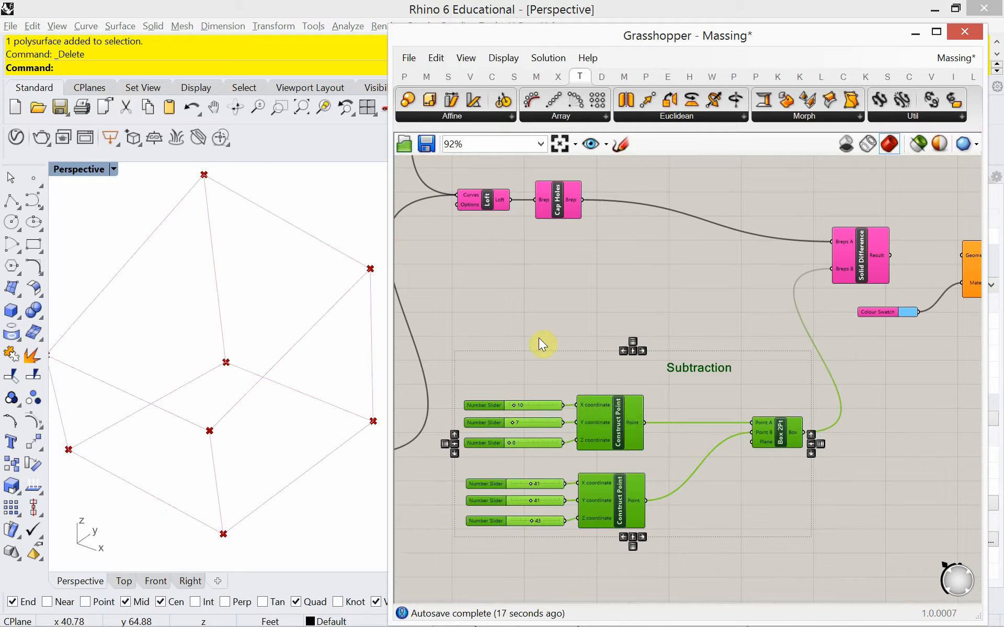
pyautogui.moveTo(886, 203); pyautogui.dragTo(813, 272)
pyautogui.keyDown('shift'); pyautogui.click(867, 246); pyautogui.keyUp('shift')
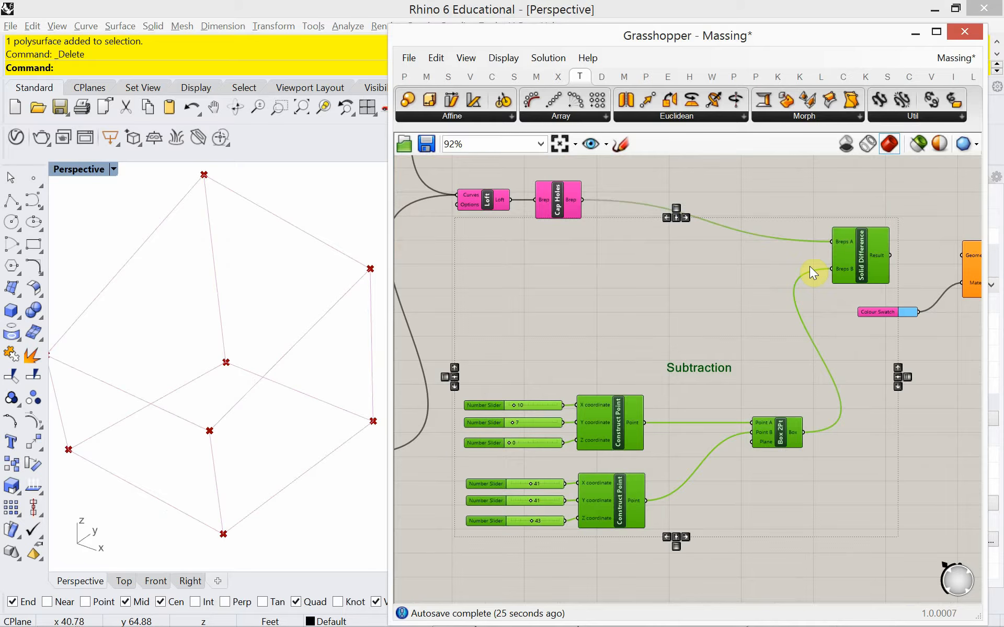
pyautogui.scroll(-5, 810, 266)
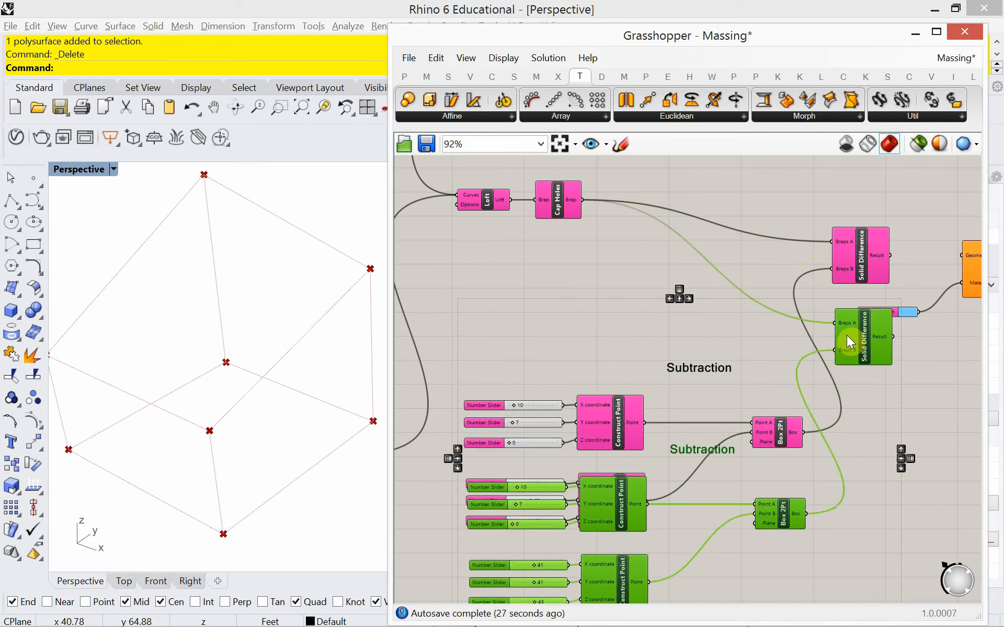
pyautogui.scroll(-4, 814, 293)
pyautogui.moveTo(810, 280); pyautogui.dragTo(809, 451)
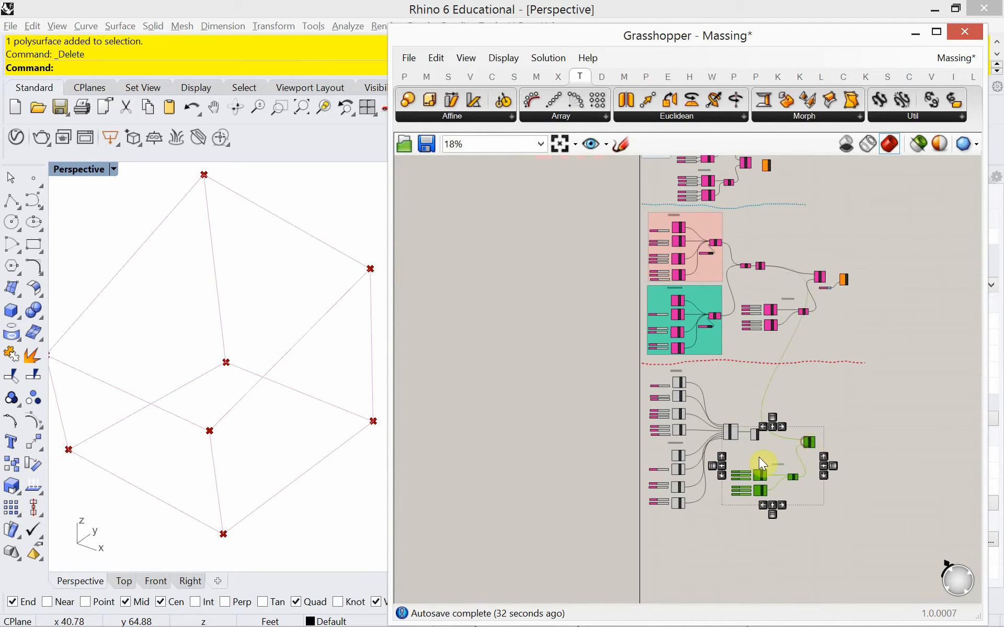
# Step: Deselect the copied Subtraction components and widen the Grasshopper window over the Rhino viewport
pyautogui.scroll(4, 760, 459)
pyautogui.scroll(3, 852, 509)
pyautogui.moveTo(856, 508); pyautogui.dragTo(813, 466, button='right')
pyautogui.click(816, 477)
pyautogui.scroll(2, 783, 451)
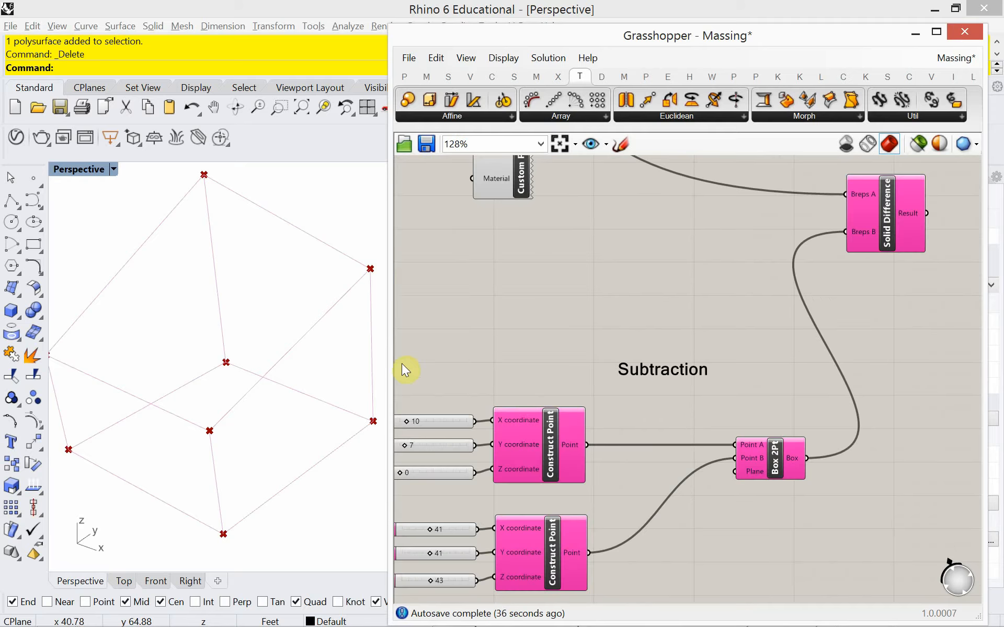
pyautogui.moveTo(390, 363); pyautogui.dragTo(302, 363)
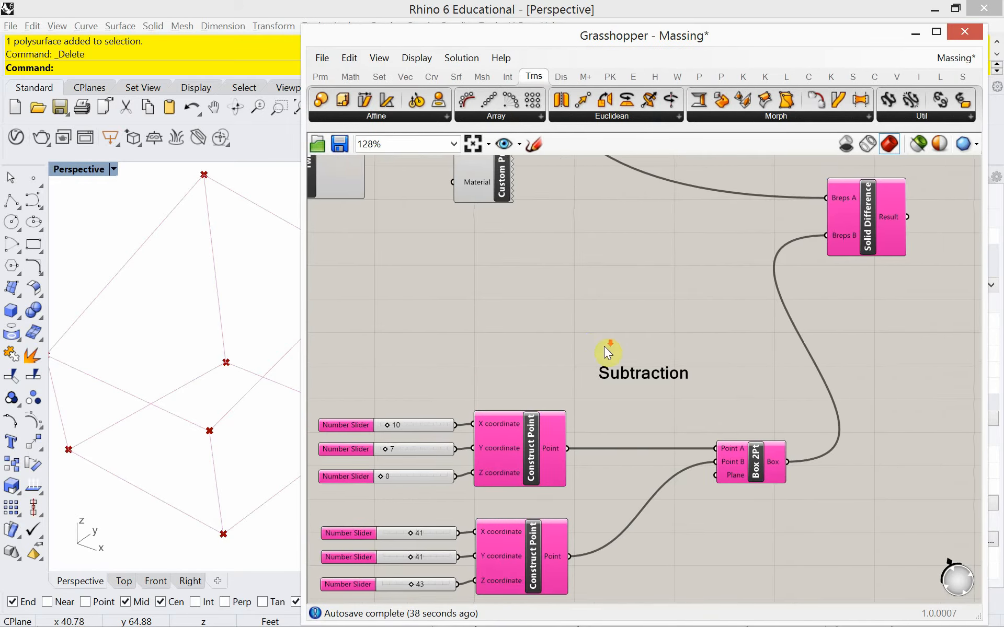
# Step: Shift the Custom Preview out of the way and connect the Twisted Box output to Breps A of the copied Solid Difference
pyautogui.scroll(-2, 607, 350)
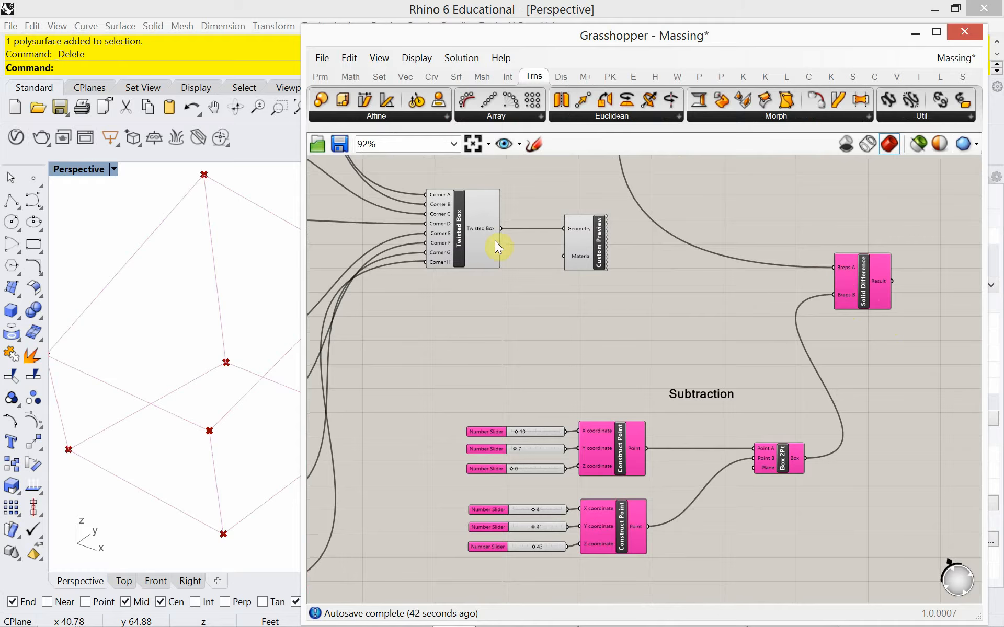
pyautogui.moveTo(603, 238); pyautogui.dragTo(587, 202)
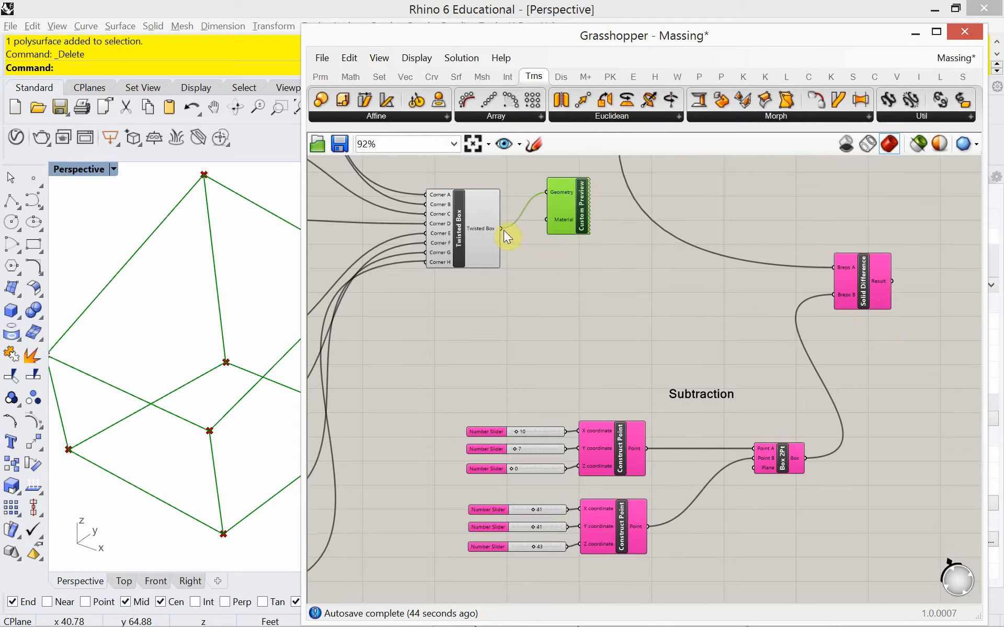
pyautogui.moveTo(502, 230); pyautogui.dragTo(831, 269)
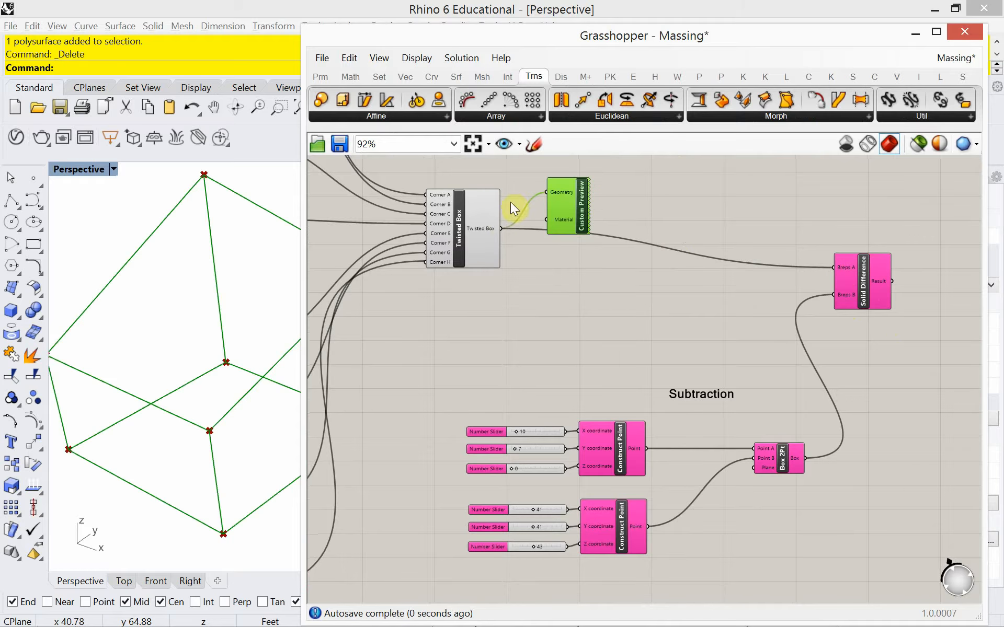
# Step: Move the Custom Preview next to the copied Solid Difference and feed the Result into its Geometry input
pyautogui.moveTo(575, 215); pyautogui.dragTo(961, 253)
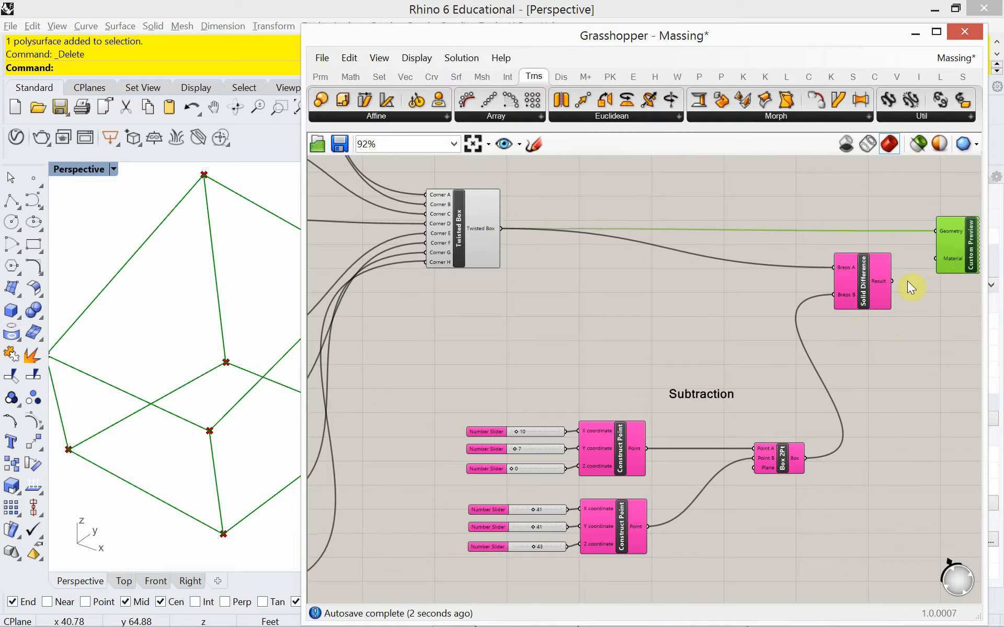
pyautogui.moveTo(893, 283); pyautogui.dragTo(947, 307)
pyautogui.moveTo(947, 307); pyautogui.dragTo(901, 302, button='right')
pyautogui.moveTo(901, 302); pyautogui.dragTo(903, 305)
pyautogui.click(885, 352)
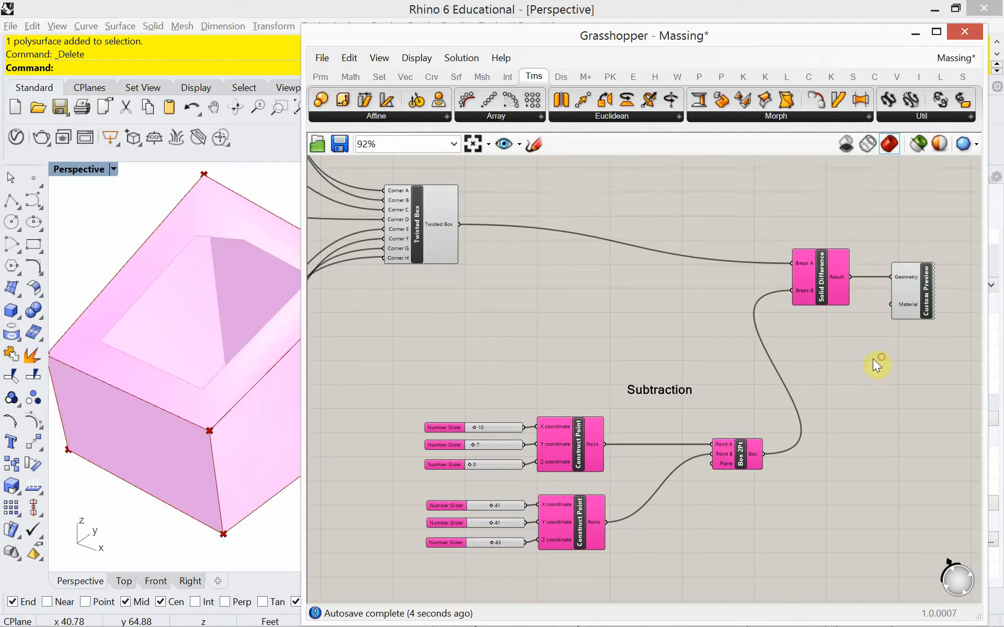
pyautogui.moveTo(236, 396); pyautogui.dragTo(192, 350, button='right')
pyautogui.moveTo(216, 421); pyautogui.dragTo(222, 365, button='right')
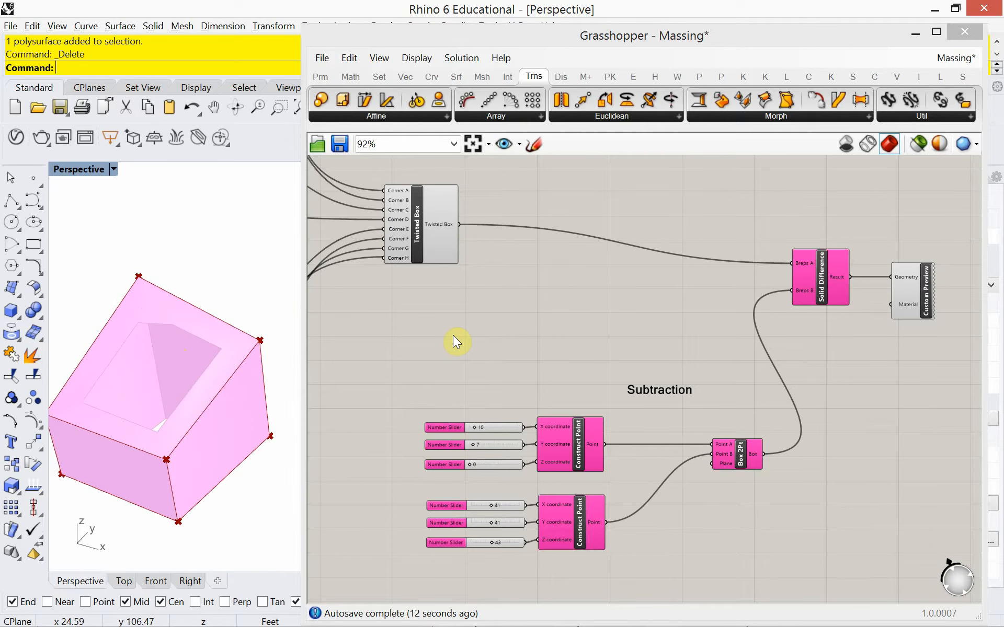
# Step: Set the first corner point of the copied subtraction box to X 13 and Y 4
pyautogui.moveTo(441, 331); pyautogui.dragTo(517, 323, button='right')
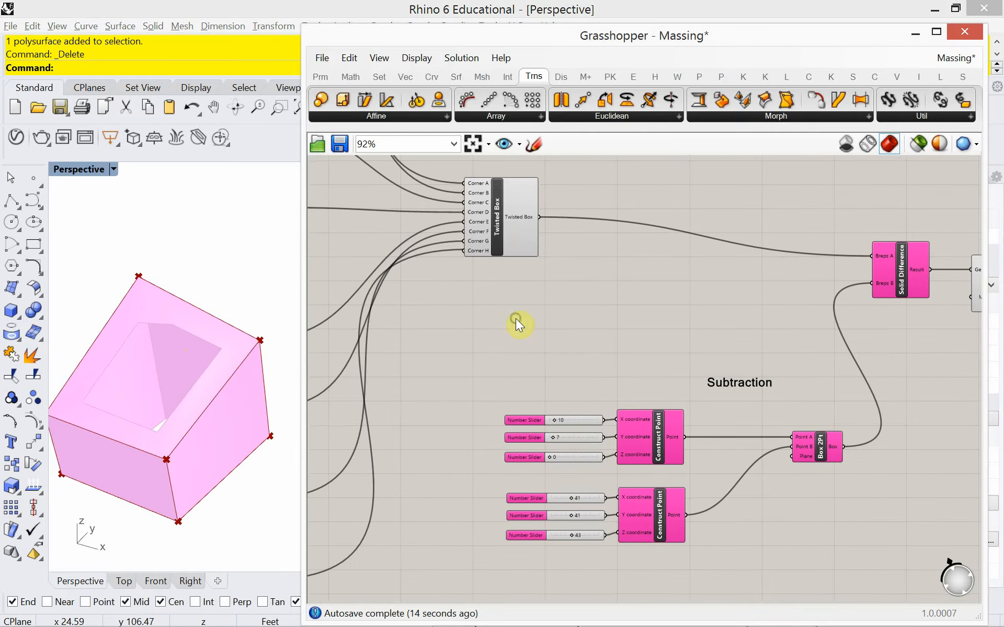
pyautogui.moveTo(614, 331); pyautogui.dragTo(583, 289, button='right')
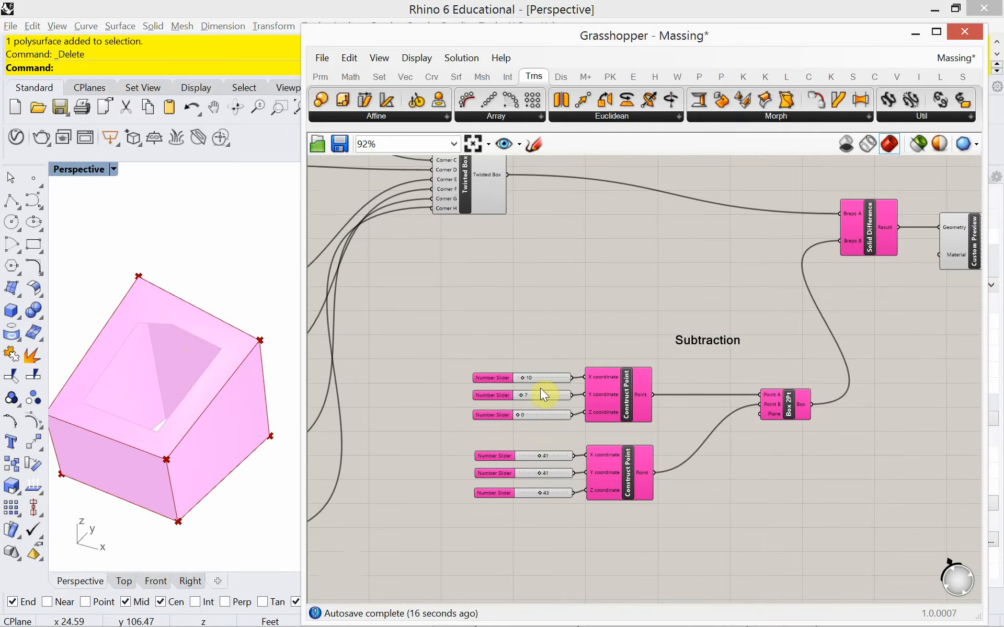
pyautogui.moveTo(531, 387); pyautogui.dragTo(531, 376, button='right')
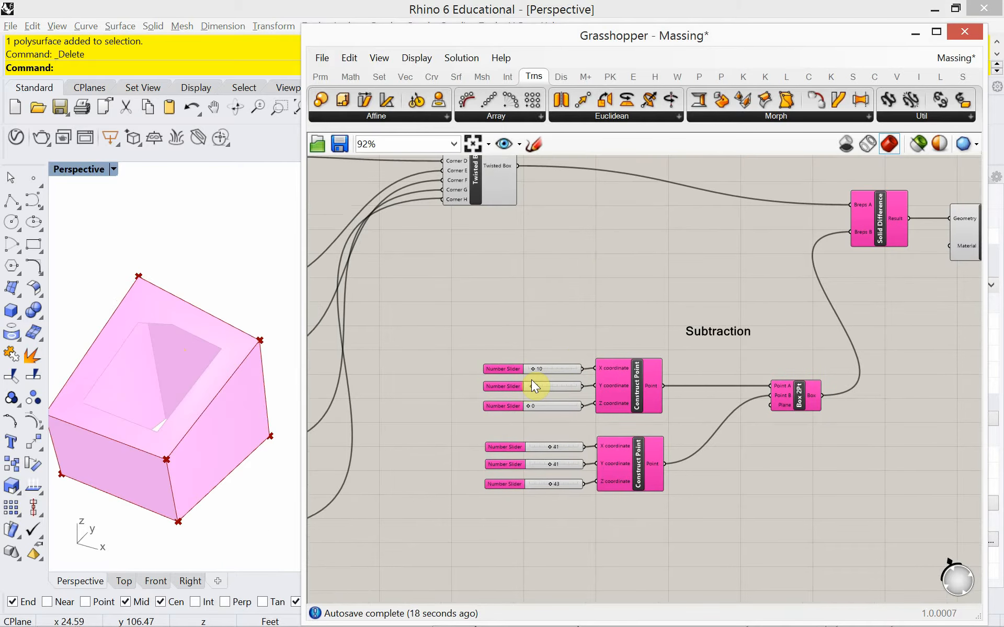
pyautogui.scroll(4, 530, 379)
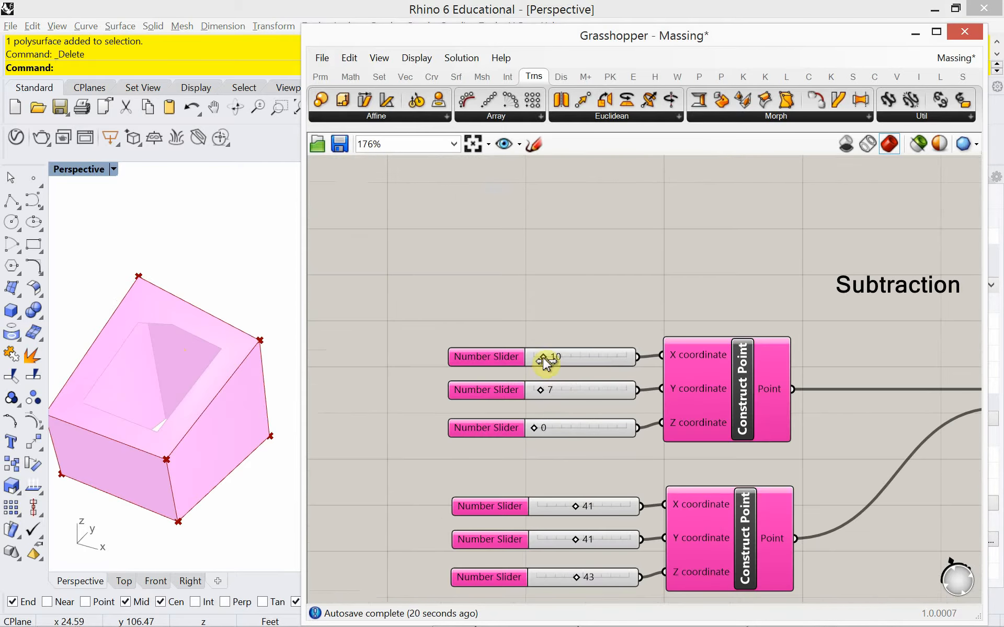
pyautogui.moveTo(544, 360); pyautogui.dragTo(538, 390)
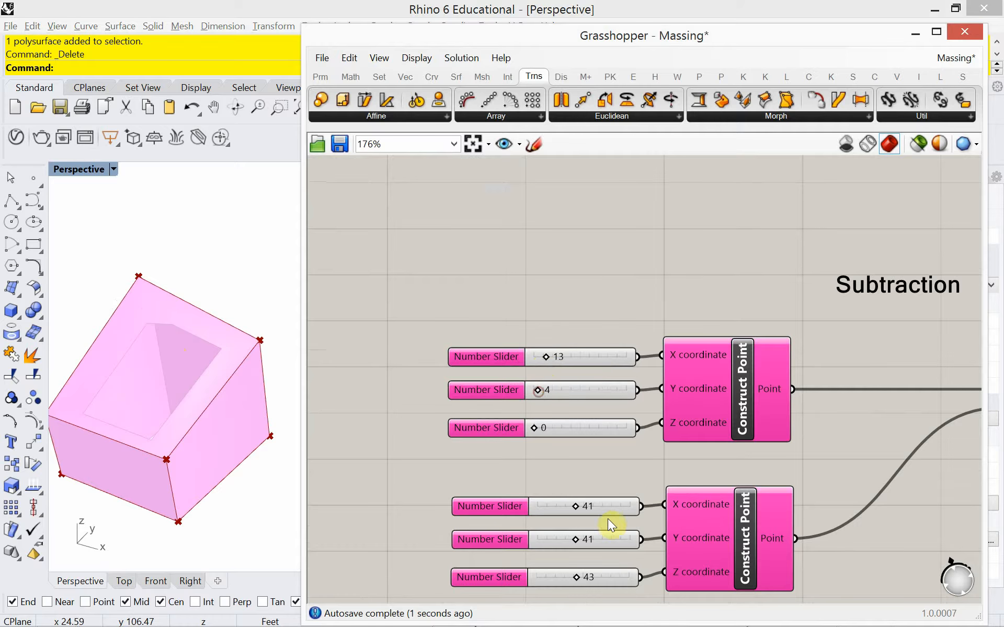
# Step: Set the subtraction box's second corner point to Z 54 and its first corner point to X 8
pyautogui.moveTo(575, 506); pyautogui.dragTo(560, 420, button='right')
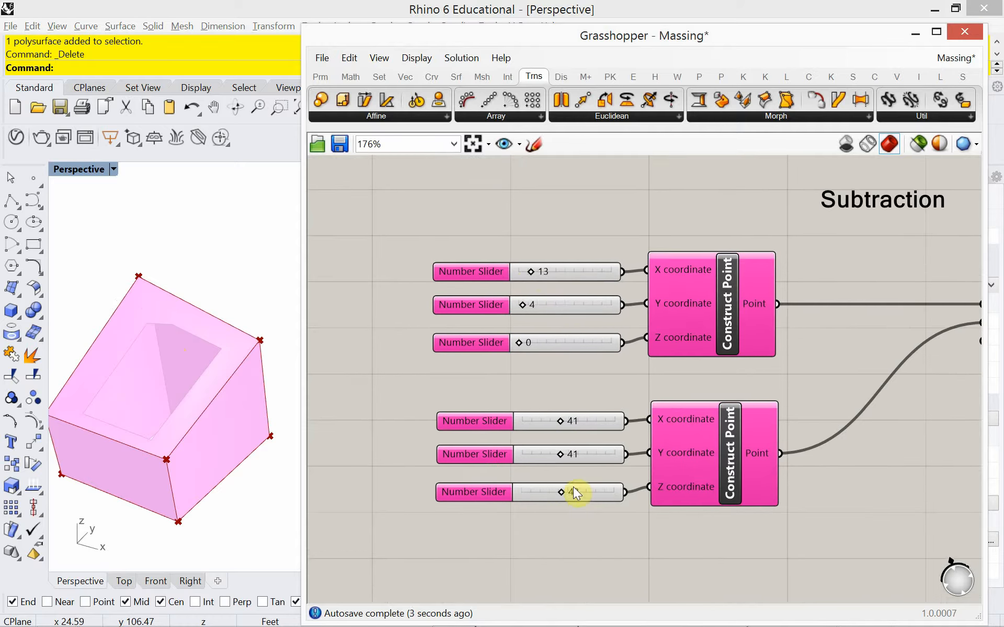
pyautogui.moveTo(562, 497)
pyautogui.mouseDown()
pyautogui.moveTo(570, 499)
pyautogui.moveTo(552, 500)
pyautogui.moveTo(574, 503)
pyautogui.mouseUp()
pyautogui.moveTo(197, 459); pyautogui.dragTo(186, 437, button='right')
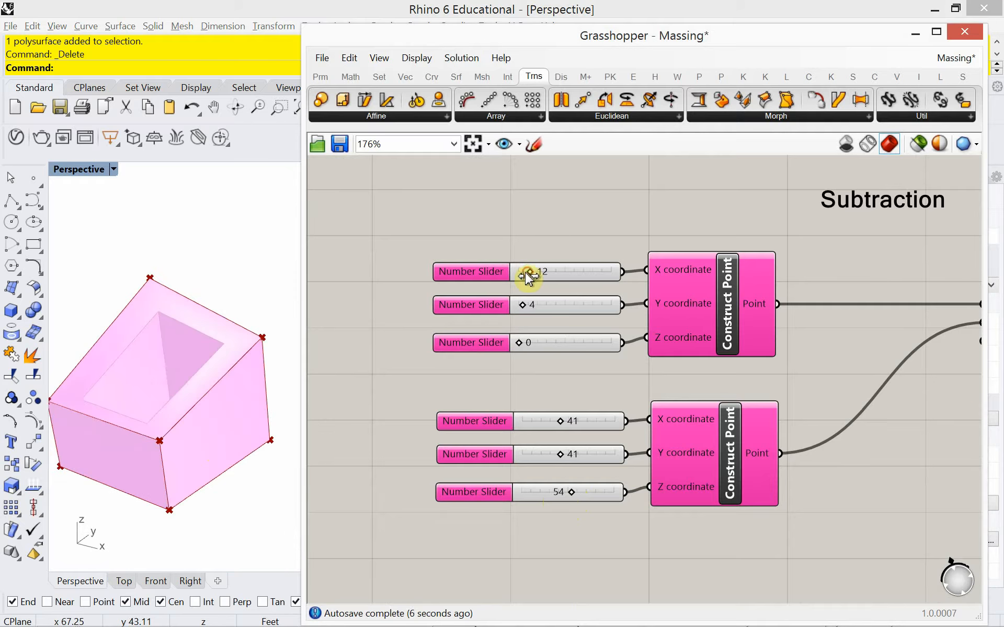
pyautogui.moveTo(533, 273); pyautogui.dragTo(526, 279)
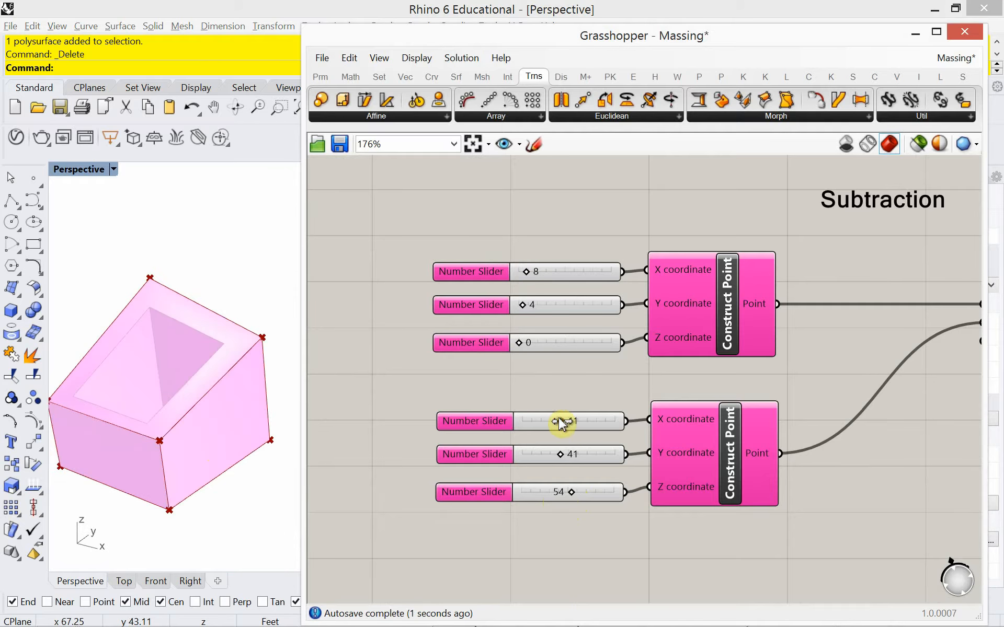
# Step: Set the subtraction box's second corner point to X 36 and Y 42, and its first corner point to X 18 and Z 26
pyautogui.moveTo(562, 424); pyautogui.dragTo(565, 459)
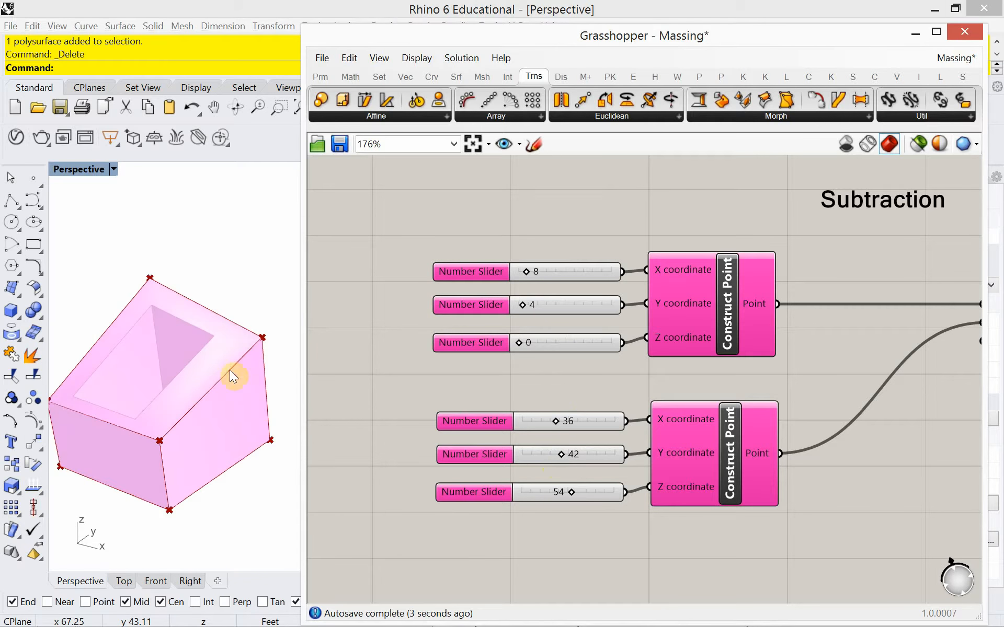
pyautogui.moveTo(233, 376); pyautogui.dragTo(177, 426, button='right')
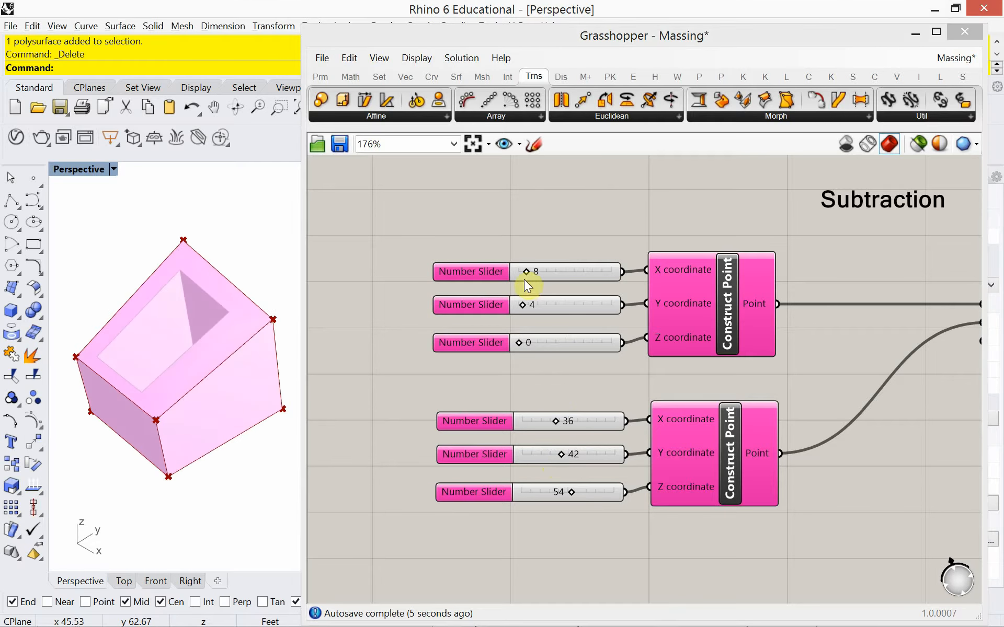
pyautogui.moveTo(526, 272); pyautogui.dragTo(539, 280)
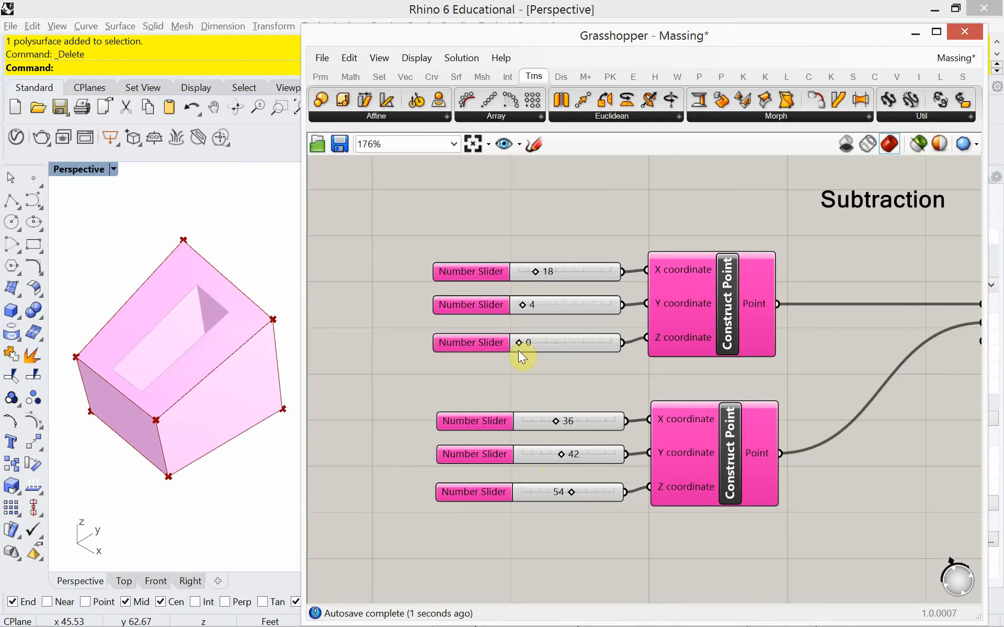
pyautogui.moveTo(520, 346); pyautogui.dragTo(544, 362)
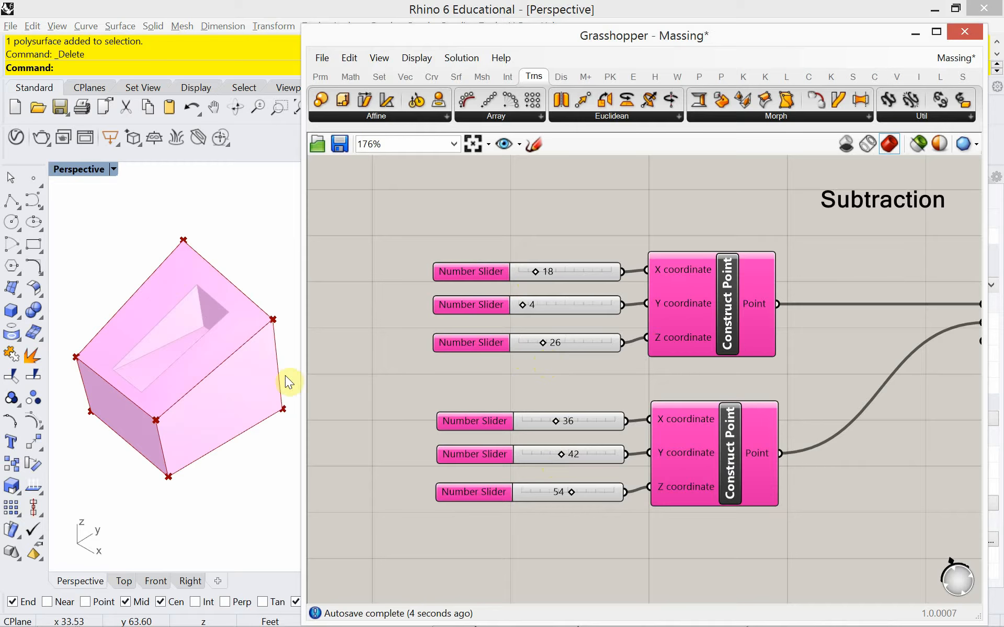
pyautogui.moveTo(286, 376)
pyautogui.mouseDown(button='right')
pyautogui.moveTo(226, 438)
pyautogui.moveTo(240, 442)
pyautogui.moveTo(293, 377)
pyautogui.moveTo(284, 379)
pyautogui.moveTo(298, 383)
pyautogui.mouseUp(button='right')
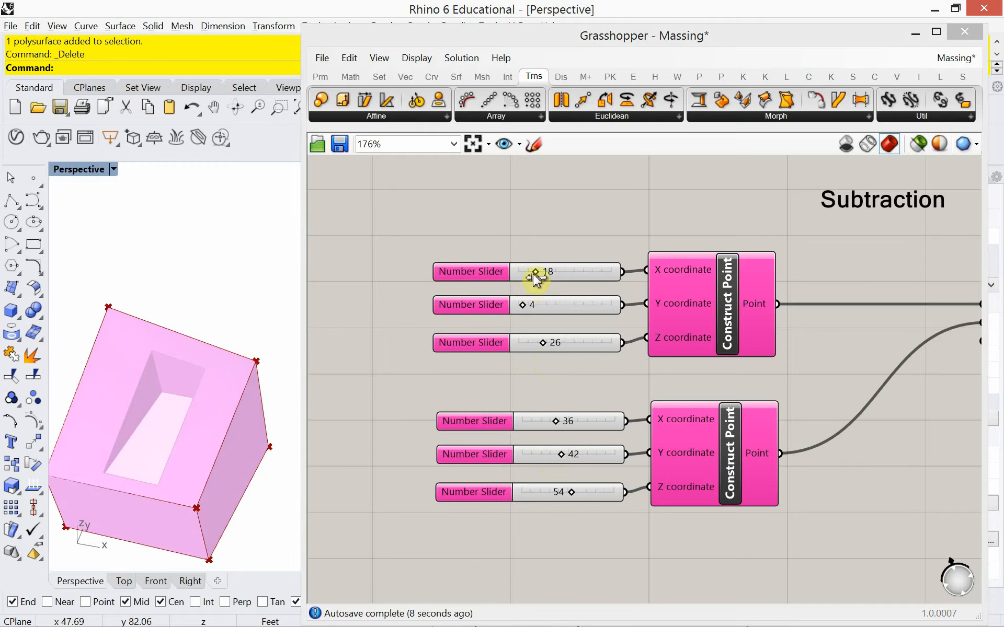
# Step: Set the Y coordinate of the subtraction box's first corner point to 0 and of its second corner point to 43
pyautogui.moveTo(528, 304); pyautogui.dragTo(515, 312)
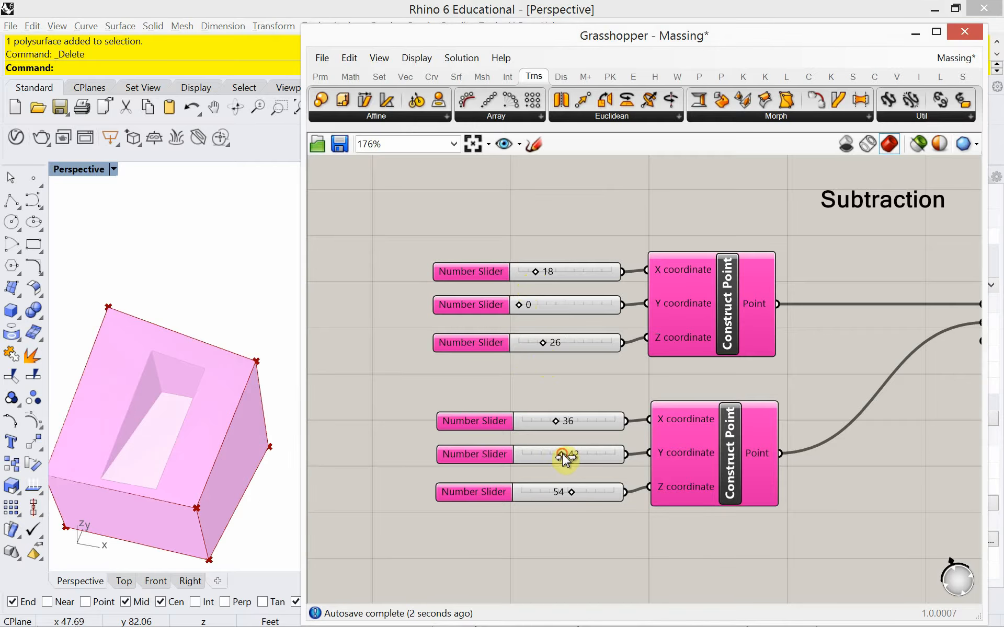
pyautogui.moveTo(564, 456)
pyautogui.mouseDown()
pyautogui.moveTo(546, 460)
pyautogui.moveTo(567, 462)
pyautogui.mouseUp()
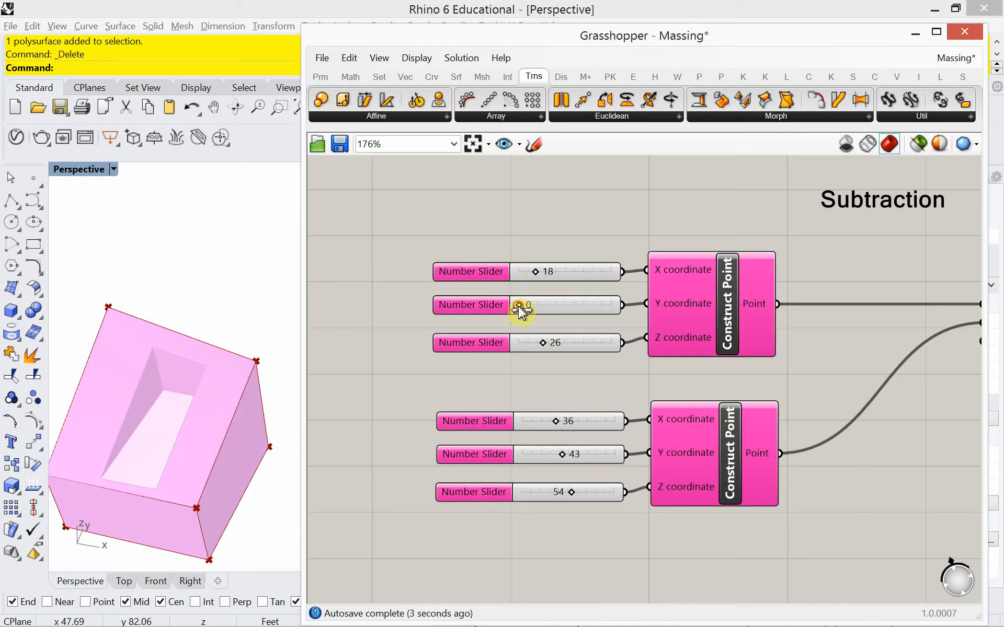
pyautogui.moveTo(521, 310)
pyautogui.mouseDown()
pyautogui.moveTo(544, 314)
pyautogui.moveTo(510, 316)
pyautogui.mouseUp()
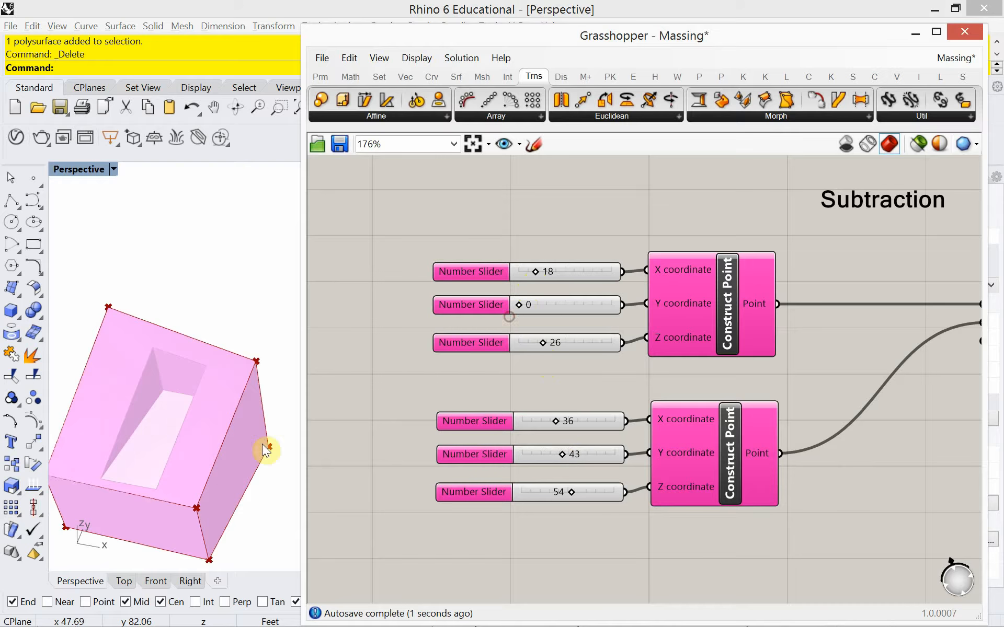
pyautogui.moveTo(267, 451)
pyautogui.mouseDown(button='right')
pyautogui.moveTo(152, 460)
pyautogui.moveTo(105, 439)
pyautogui.moveTo(114, 442)
pyautogui.mouseUp(button='right')
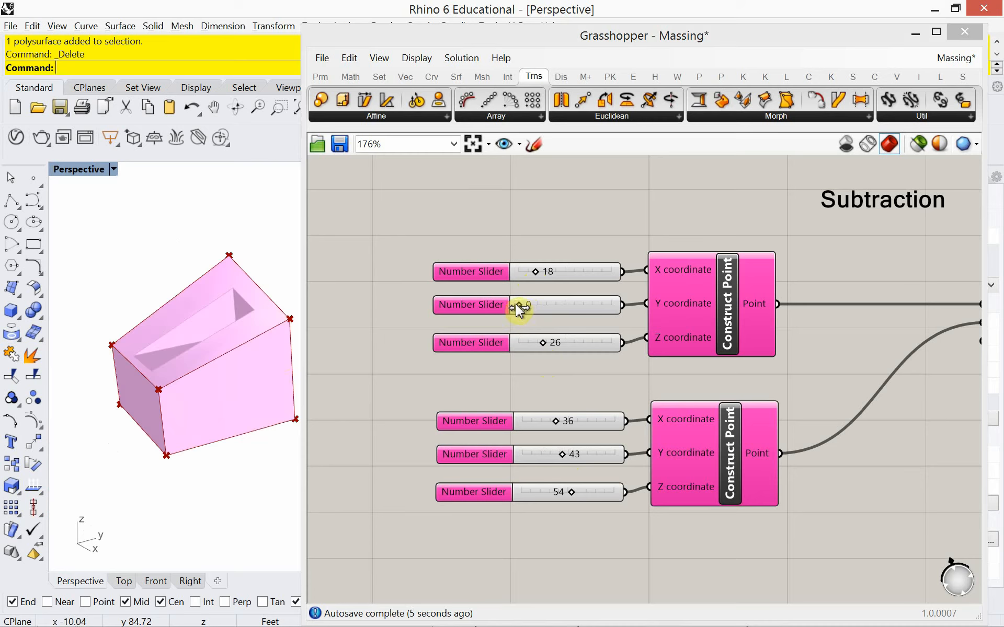
pyautogui.moveTo(520, 308); pyautogui.dragTo(506, 316)
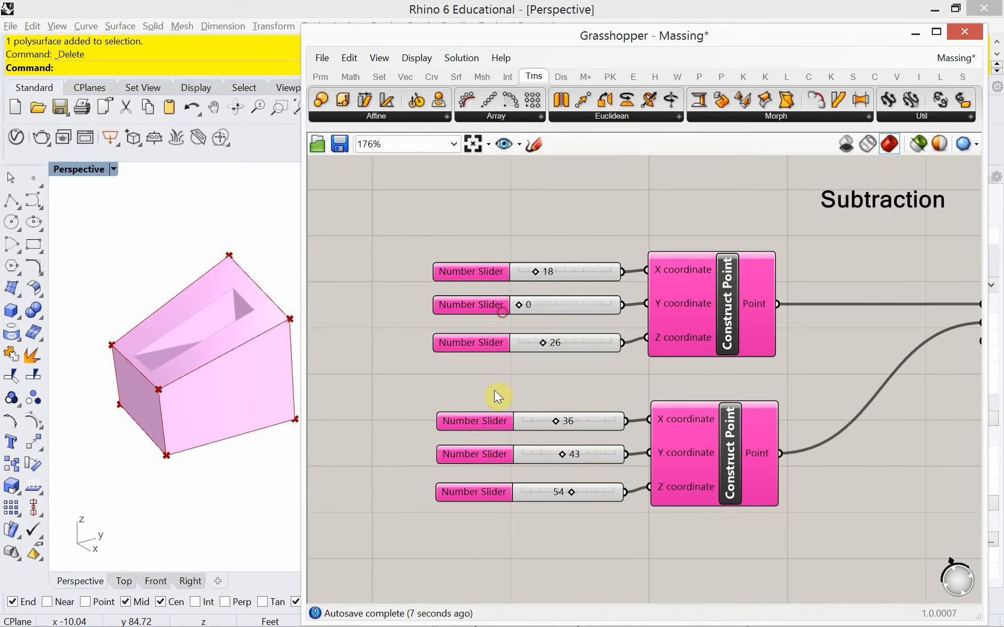
# Step: Examine the Top Curve and Bottom Curve point sliders and select the first Bottom Curve point to locate it on the massing
pyautogui.scroll(-5, 497, 450)
pyautogui.moveTo(472, 405); pyautogui.dragTo(618, 376, button='right')
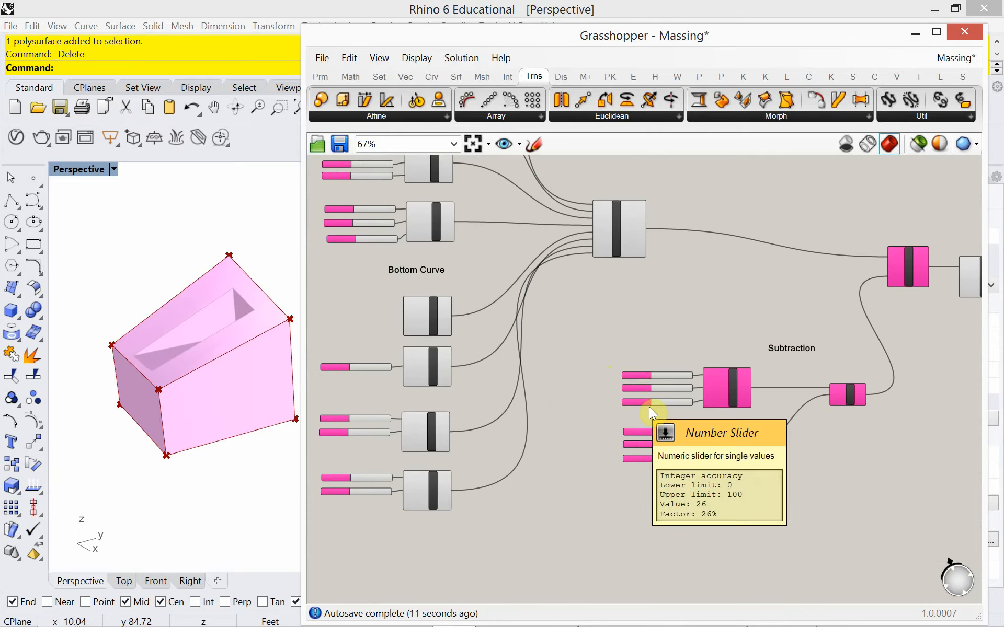
pyautogui.scroll(3, 649, 407)
pyautogui.scroll(-3, 585, 372)
pyautogui.moveTo(507, 350); pyautogui.dragTo(608, 415, button='right')
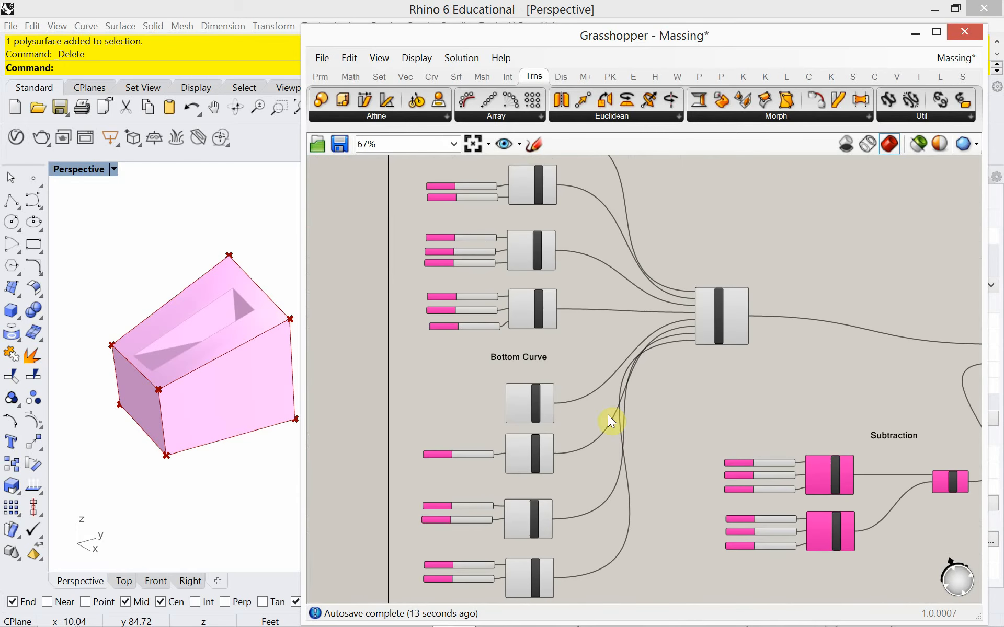
pyautogui.scroll(3, 462, 213)
pyautogui.moveTo(475, 225); pyautogui.dragTo(500, 268, button='right')
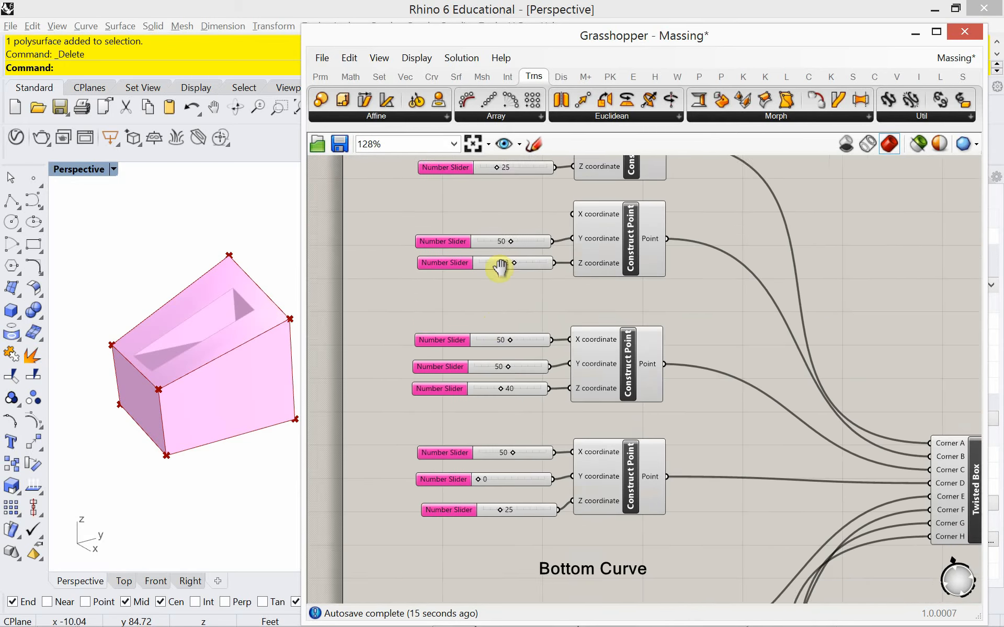
pyautogui.scroll(-3, 512, 288)
pyautogui.moveTo(547, 468); pyautogui.dragTo(559, 339, button='right')
pyautogui.scroll(5, 529, 362)
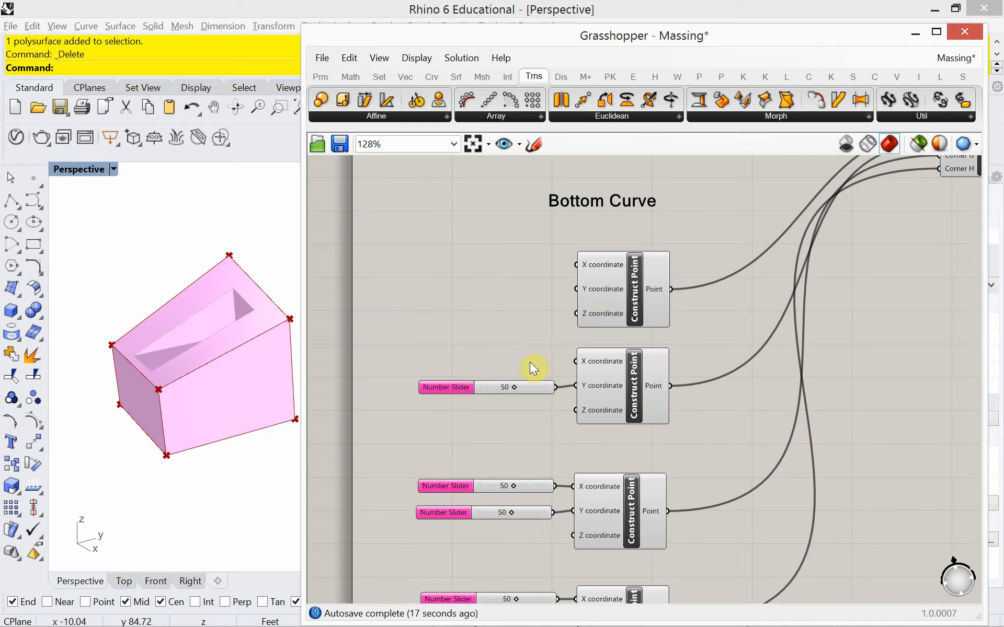
pyautogui.moveTo(183, 366); pyautogui.dragTo(209, 428, button='right')
pyautogui.moveTo(528, 448)
pyautogui.mouseDown(button='right')
pyautogui.moveTo(534, 319)
pyautogui.moveTo(522, 439)
pyautogui.mouseUp(button='right')
pyautogui.scroll(-2, 539, 350)
pyautogui.scroll(3, 515, 455)
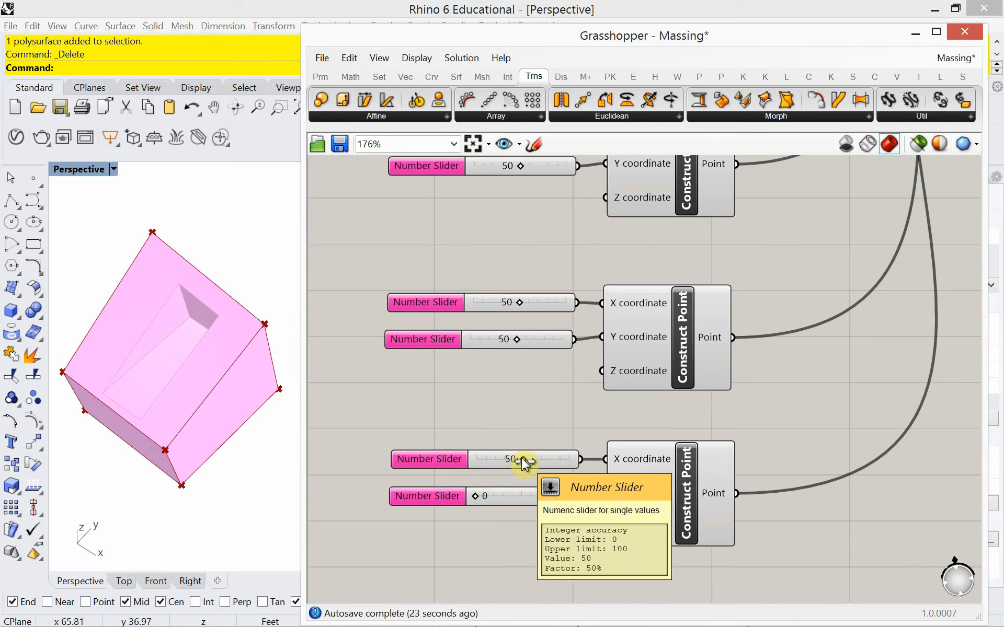
pyautogui.scroll(-1, 525, 463)
pyautogui.scroll(-1, 525, 462)
pyautogui.moveTo(545, 292); pyautogui.dragTo(538, 347, button='right')
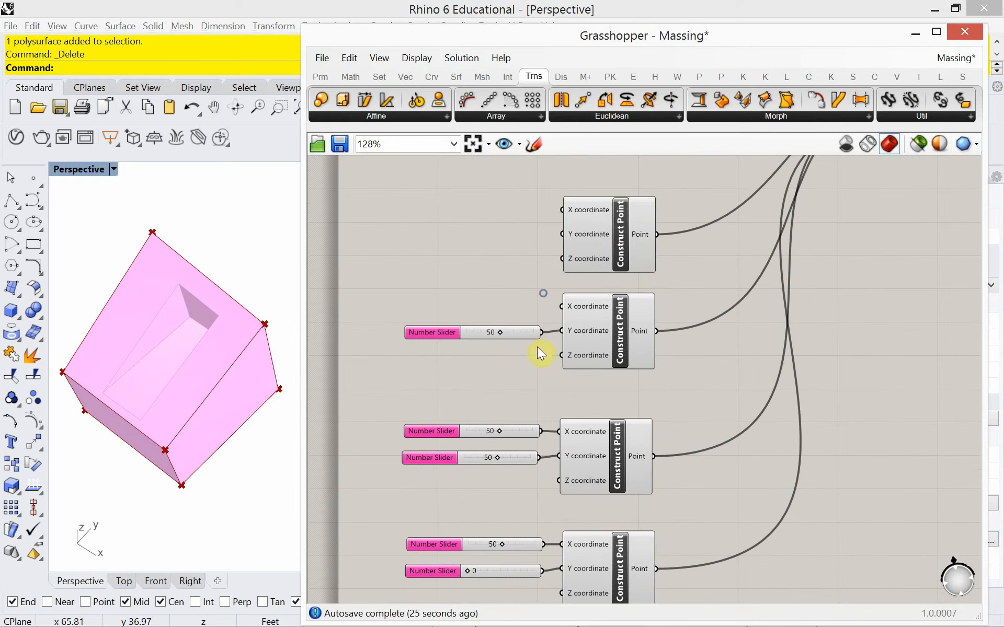
pyautogui.click(611, 224)
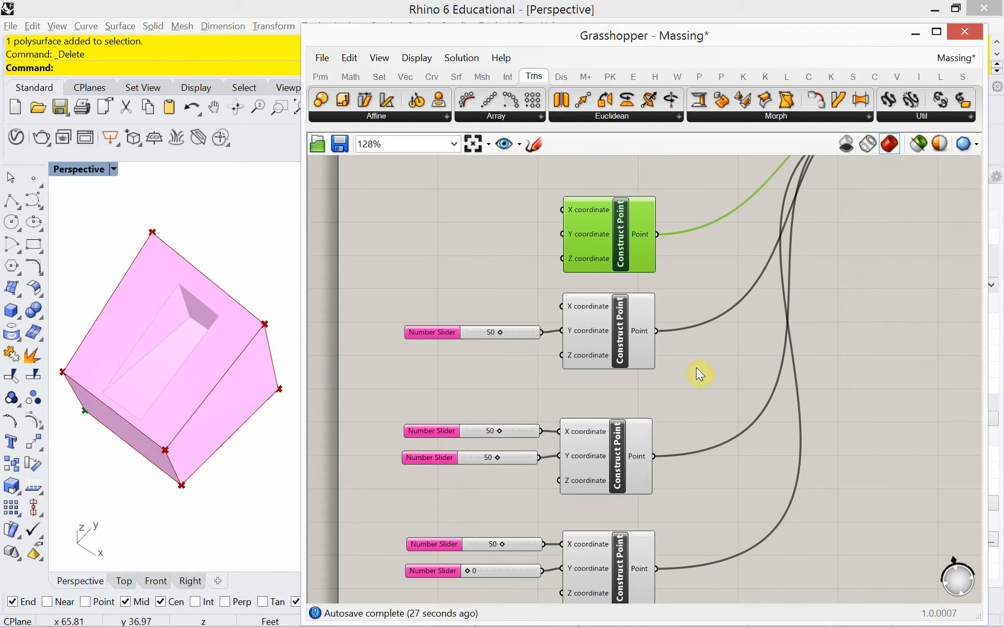
# Step: Set the subtraction box's second corner point to Y 37 and its first corner point to X 20
pyautogui.moveTo(696, 368); pyautogui.dragTo(626, 361, button='right')
pyautogui.scroll(-4, 642, 356)
pyautogui.moveTo(830, 434); pyautogui.dragTo(681, 396, button='right')
pyautogui.scroll(5, 748, 344)
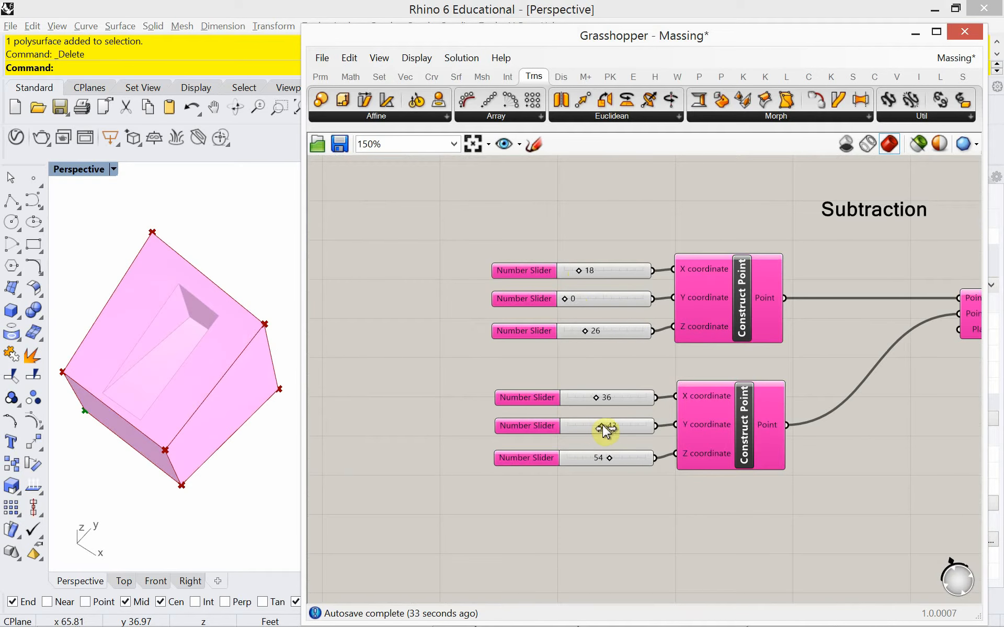
pyautogui.moveTo(605, 430)
pyautogui.mouseDown()
pyautogui.moveTo(596, 426)
pyautogui.moveTo(602, 433)
pyautogui.mouseUp()
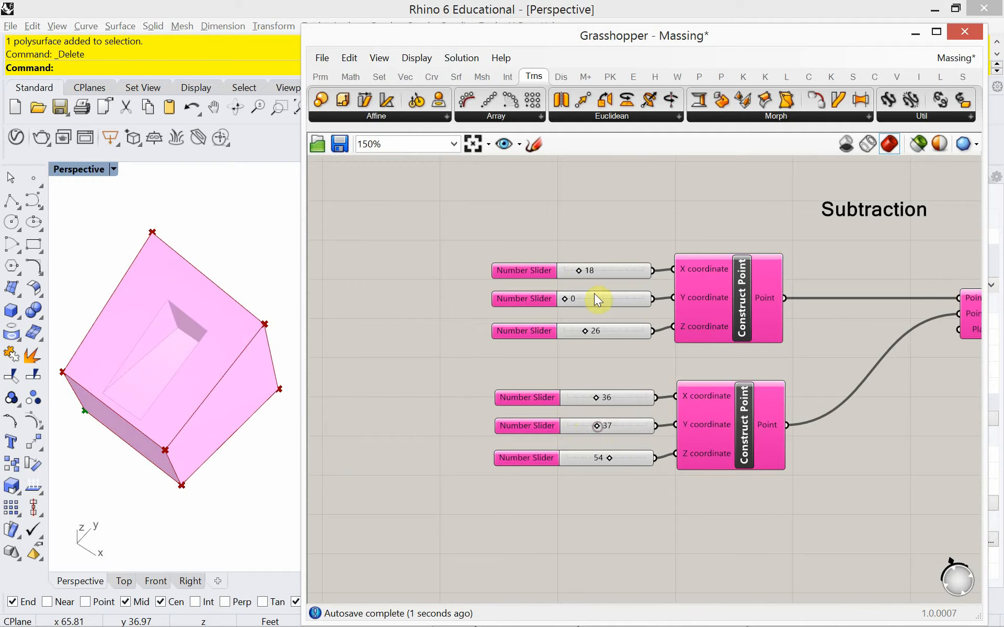
pyautogui.moveTo(581, 276); pyautogui.dragTo(565, 300)
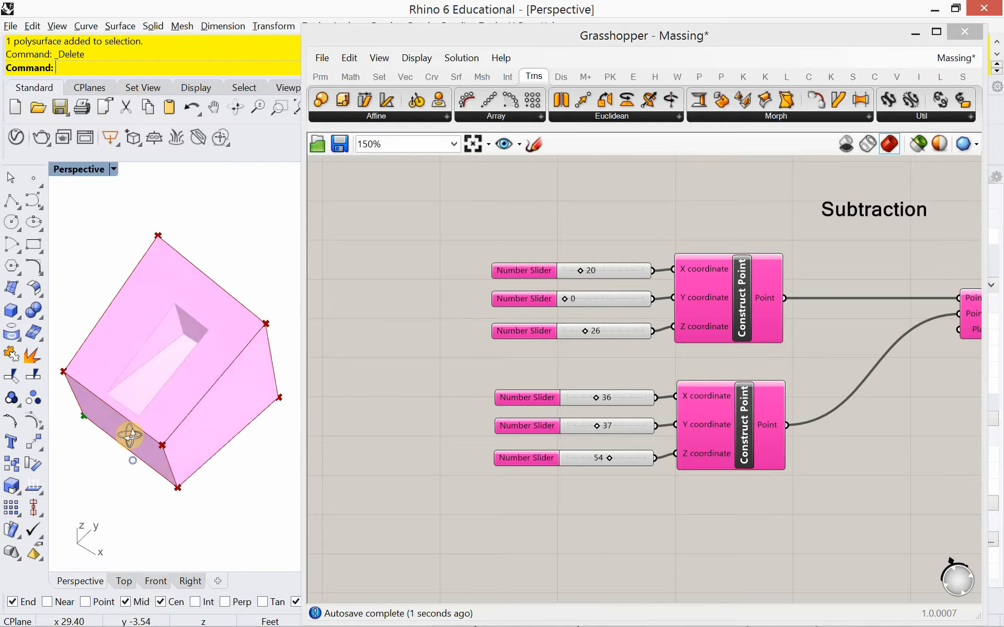
pyautogui.moveTo(126, 433); pyautogui.dragTo(157, 403, button='right')
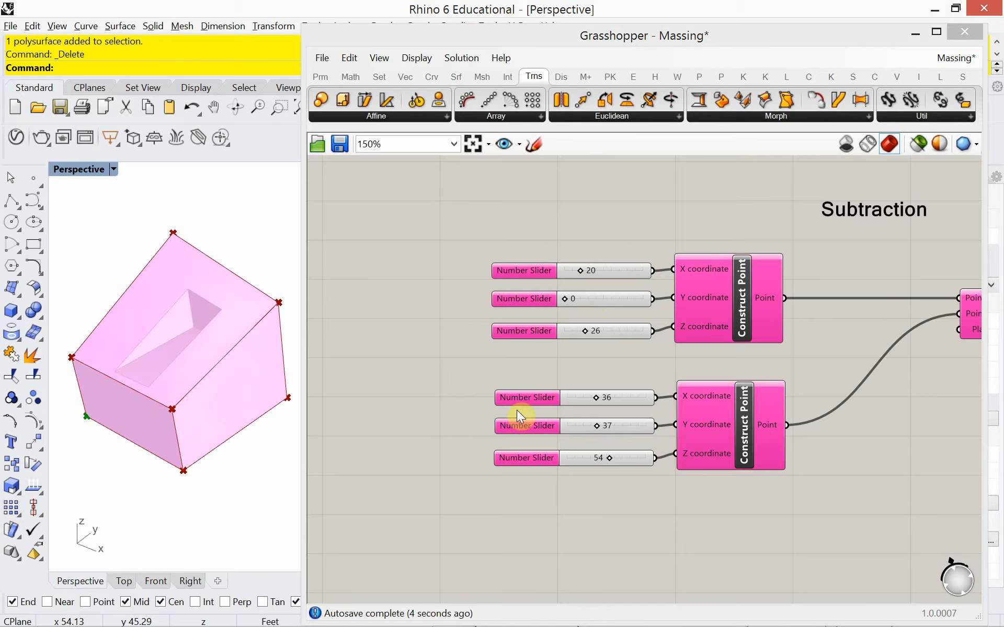
# Step: Turn on the preview of the Box 2Pt component to show the subtraction box in the massing
pyautogui.moveTo(740, 394); pyautogui.dragTo(627, 413, button='right')
pyautogui.scroll(-1, 628, 415)
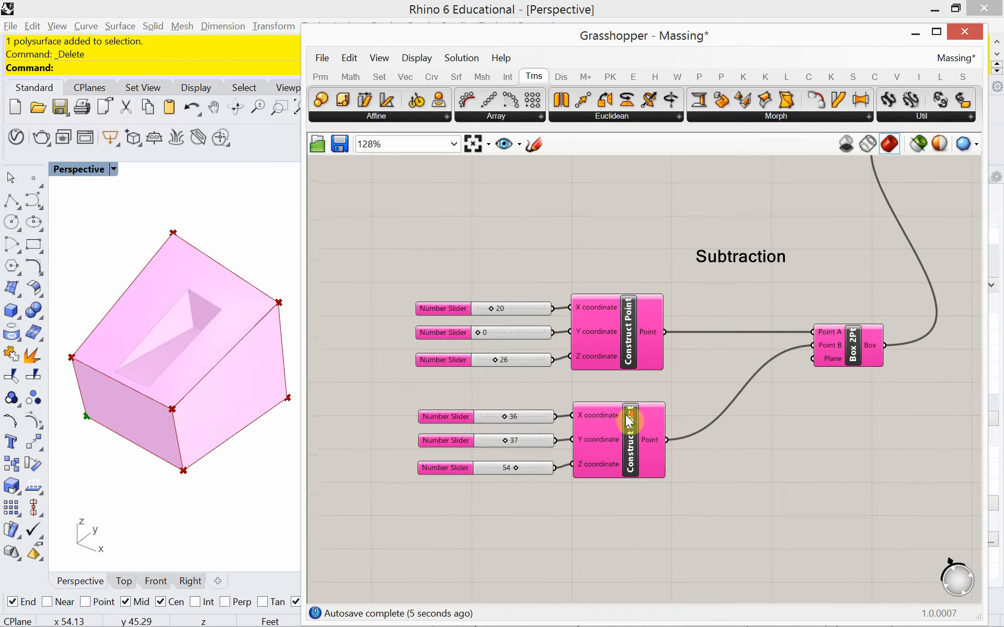
pyautogui.click(859, 348)
pyautogui.rightClick(855, 350)
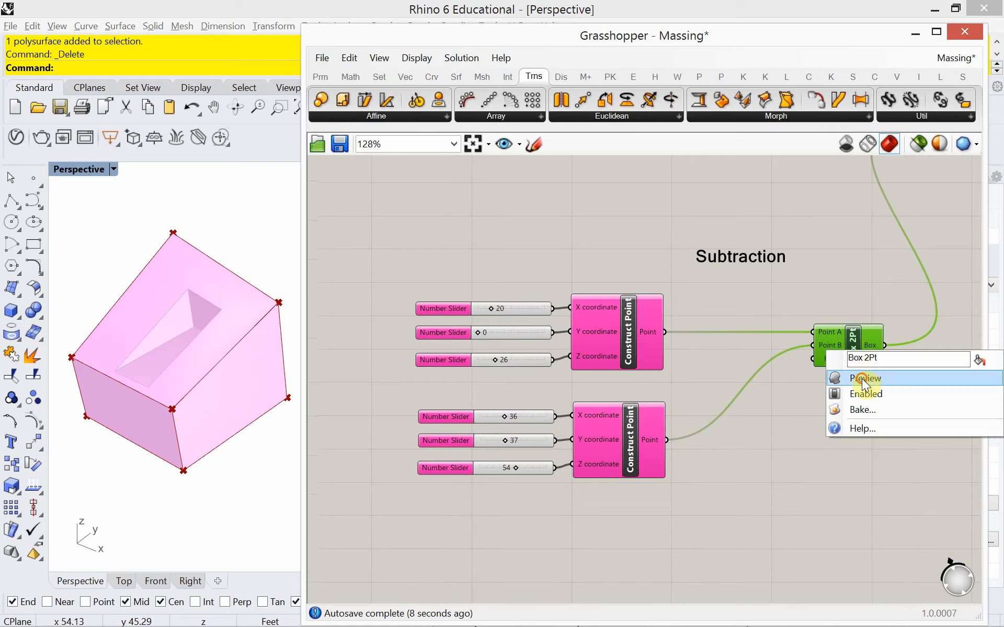
pyautogui.click(863, 380)
pyautogui.moveTo(198, 461); pyautogui.dragTo(188, 425, button='right')
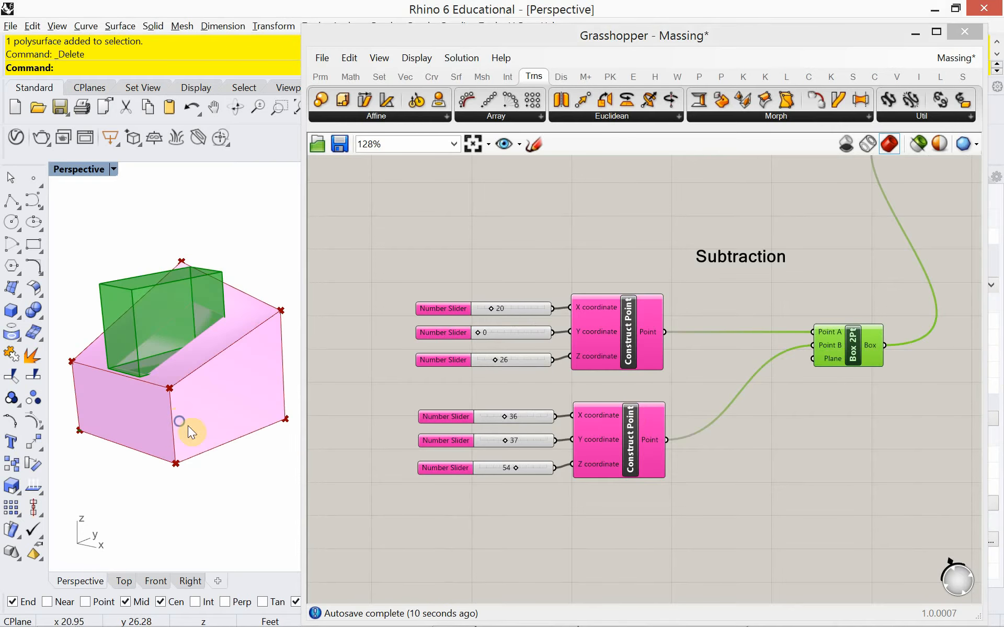
# Step: Set the Z coordinate of the subtraction box's second corner point to 45 and of its first corner point to 0
pyautogui.scroll(2, 418, 437)
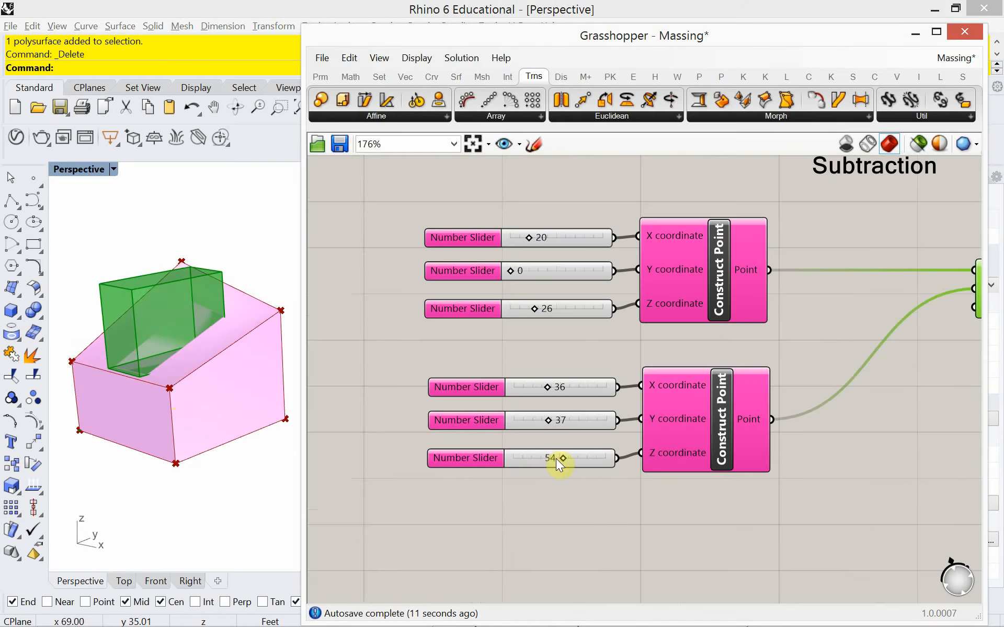
pyautogui.moveTo(562, 462); pyautogui.dragTo(556, 462)
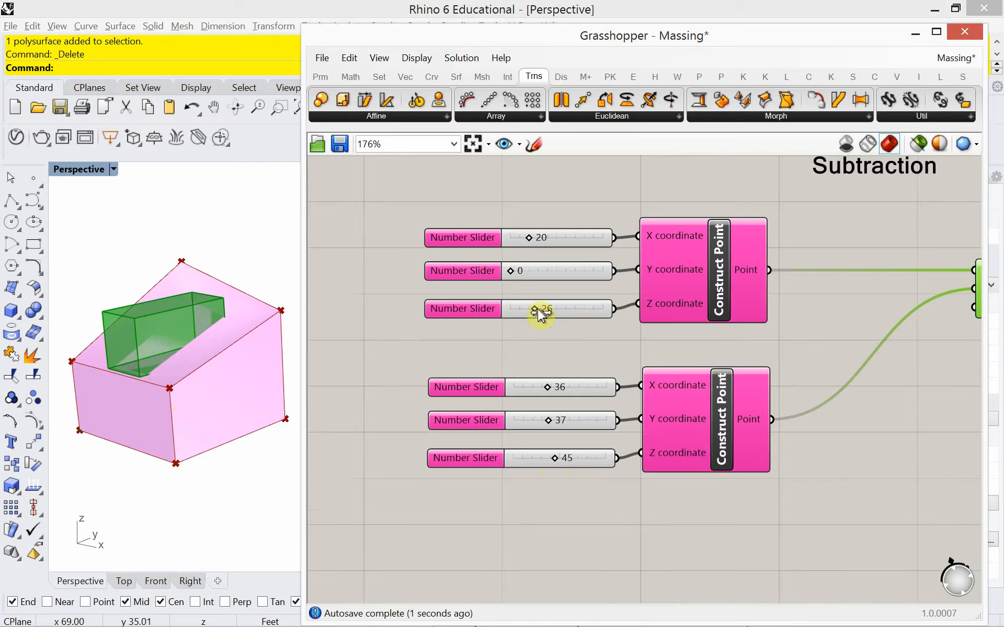
pyautogui.moveTo(532, 317); pyautogui.dragTo(506, 329)
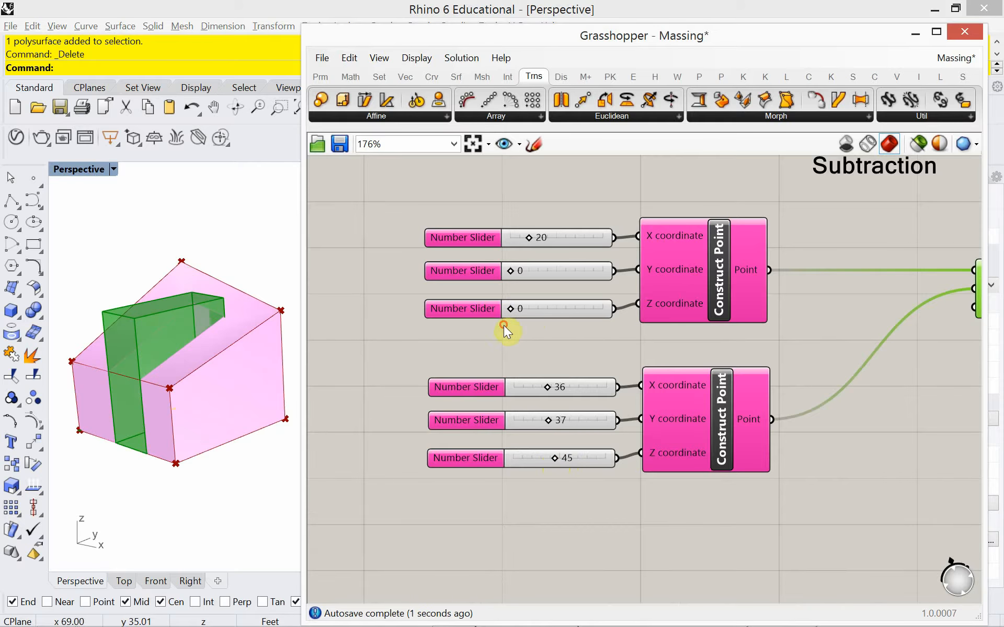
# Step: Turn off the preview of the Box 2Pt component so only the subtracted massing is displayed
pyautogui.scroll(-1, 486, 361)
pyautogui.scroll(-1, 674, 395)
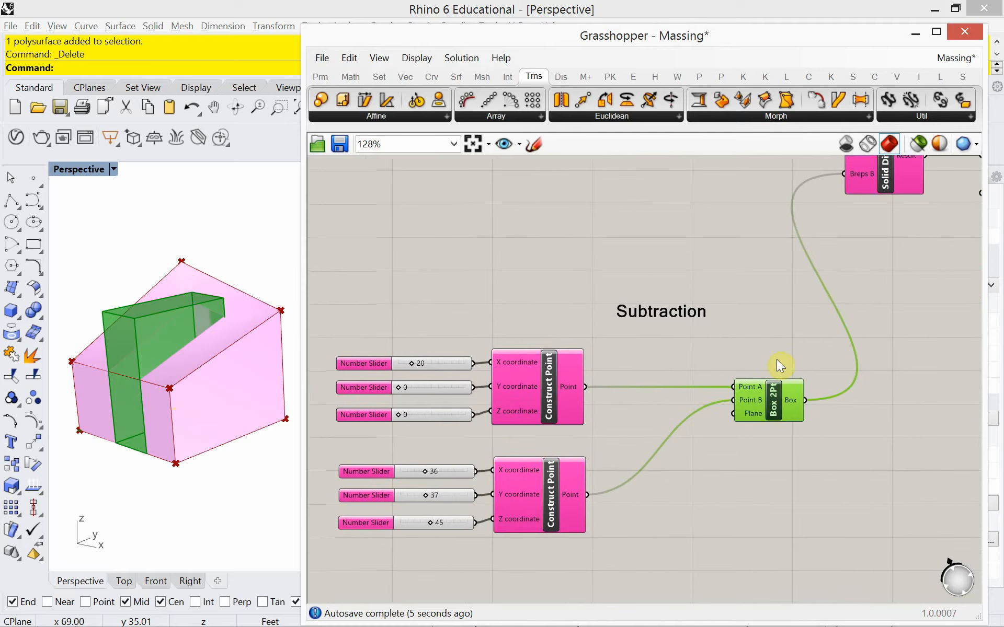
pyautogui.rightClick(779, 354)
pyautogui.click(792, 366)
pyautogui.rightClick(788, 390)
pyautogui.click(802, 417)
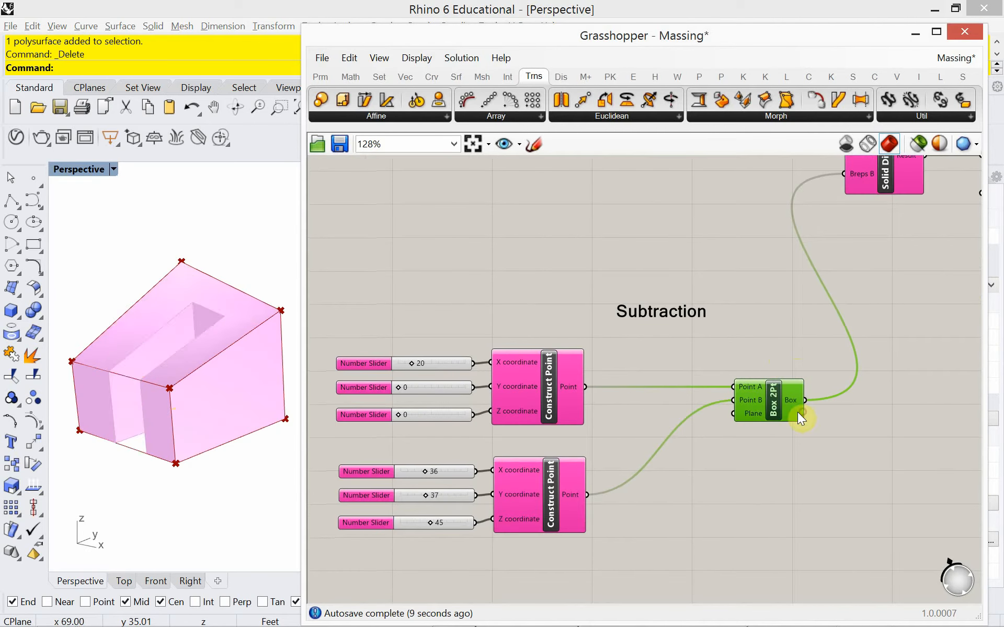
# Step: Inspect the channel cut through the massing from several angles and review the complete Grasshopper definition
pyautogui.moveTo(128, 354); pyautogui.dragTo(175, 349, button='right')
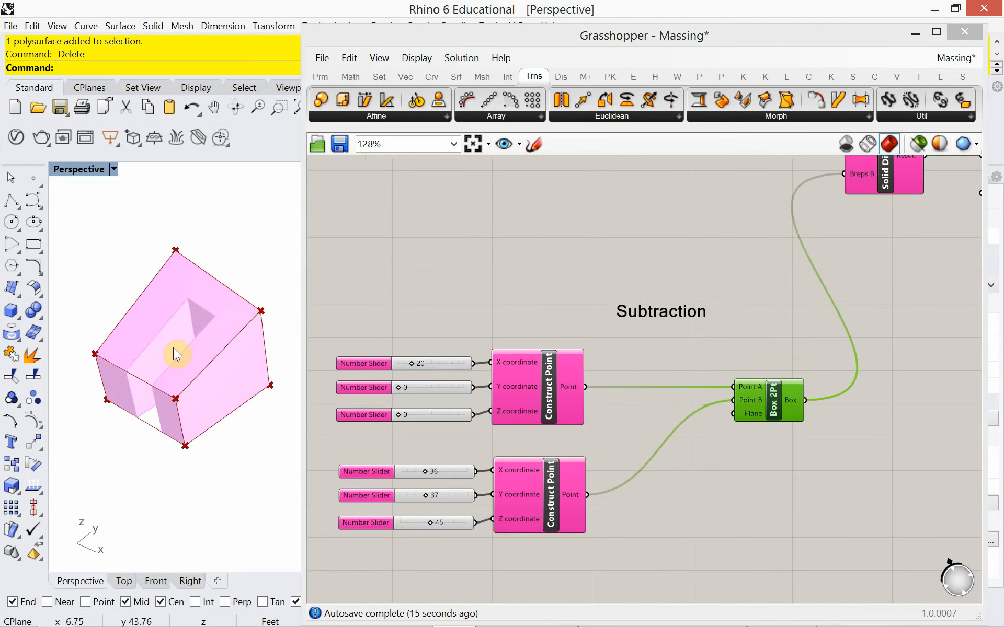
pyautogui.moveTo(206, 387); pyautogui.dragTo(298, 352, button='right')
pyautogui.scroll(-4, 473, 323)
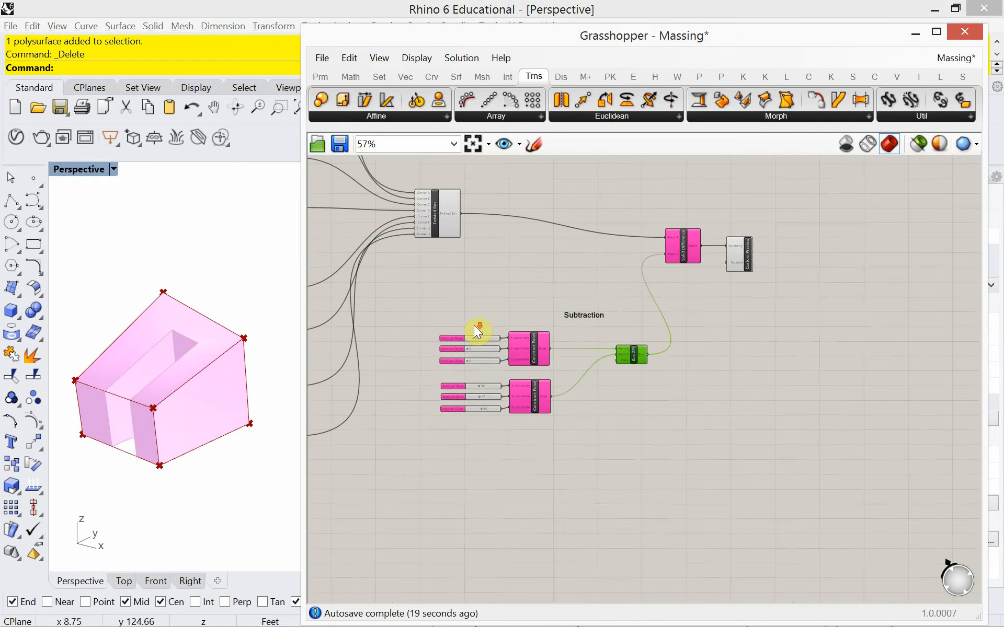
pyautogui.moveTo(481, 325); pyautogui.dragTo(665, 356, button='right')
pyautogui.scroll(-3, 674, 337)
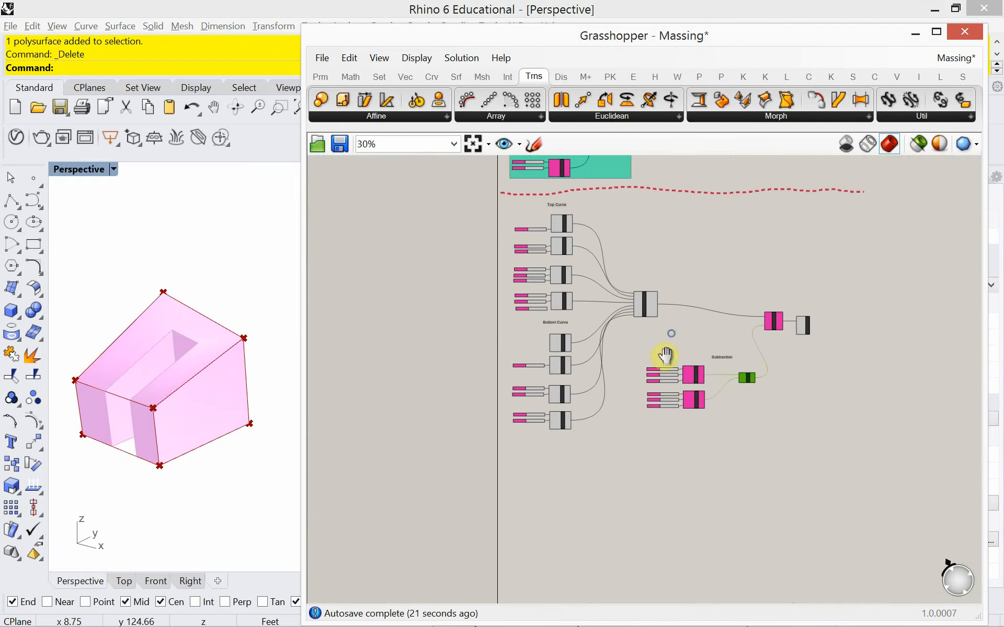
pyautogui.moveTo(162, 410); pyautogui.dragTo(192, 432, button='right')
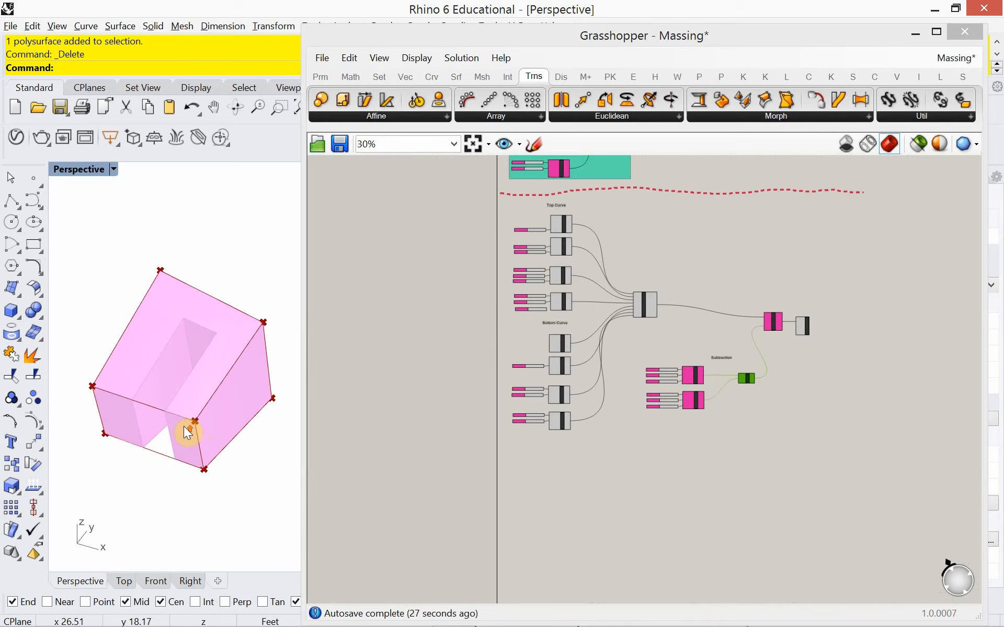
pyautogui.scroll(3, 183, 426)
pyautogui.scroll(-2, 187, 433)
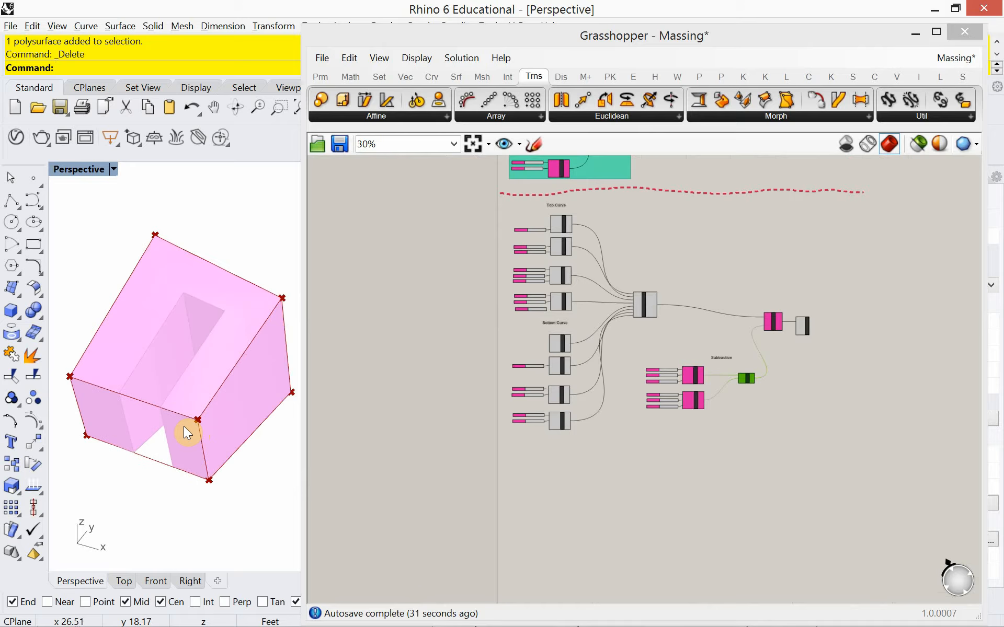
pyautogui.moveTo(184, 427); pyautogui.dragTo(202, 402, button='right')
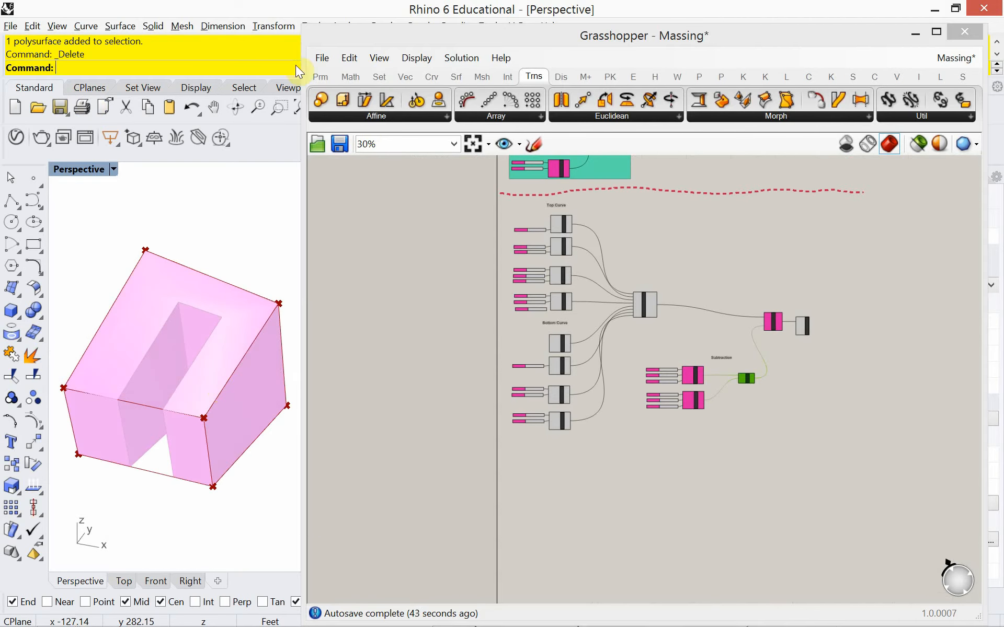
# Step: Align the Solid Difference end of the Twisted Box definition and turn off the preview of all its components
pyautogui.click(320, 76)
pyautogui.moveTo(233, 406)
pyautogui.mouseDown(button='right')
pyautogui.moveTo(209, 448)
pyautogui.moveTo(209, 410)
pyautogui.moveTo(226, 389)
pyautogui.mouseUp(button='right')
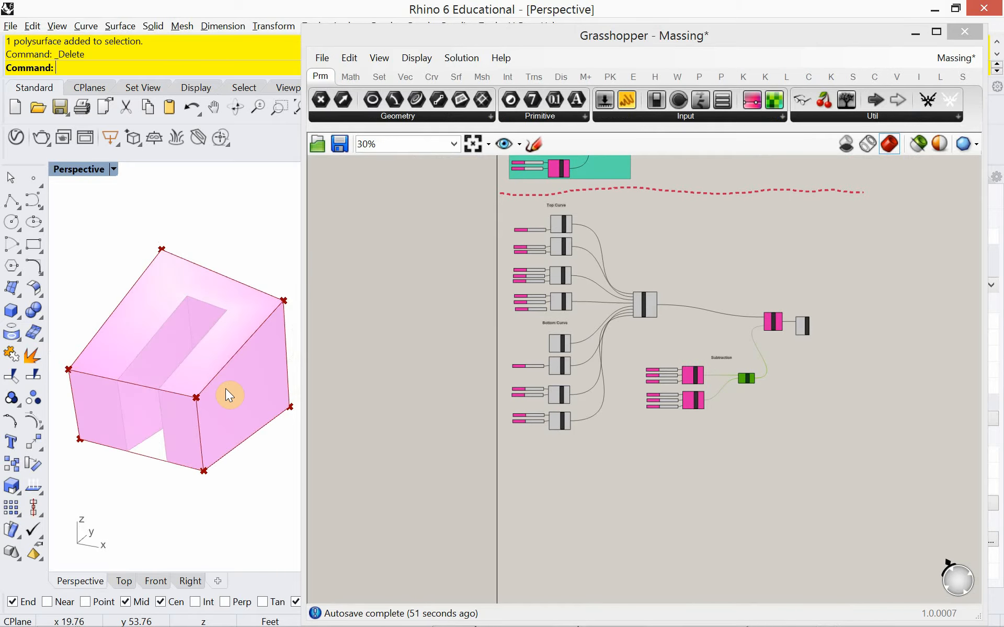
pyautogui.moveTo(225, 390); pyautogui.dragTo(228, 428, button='right')
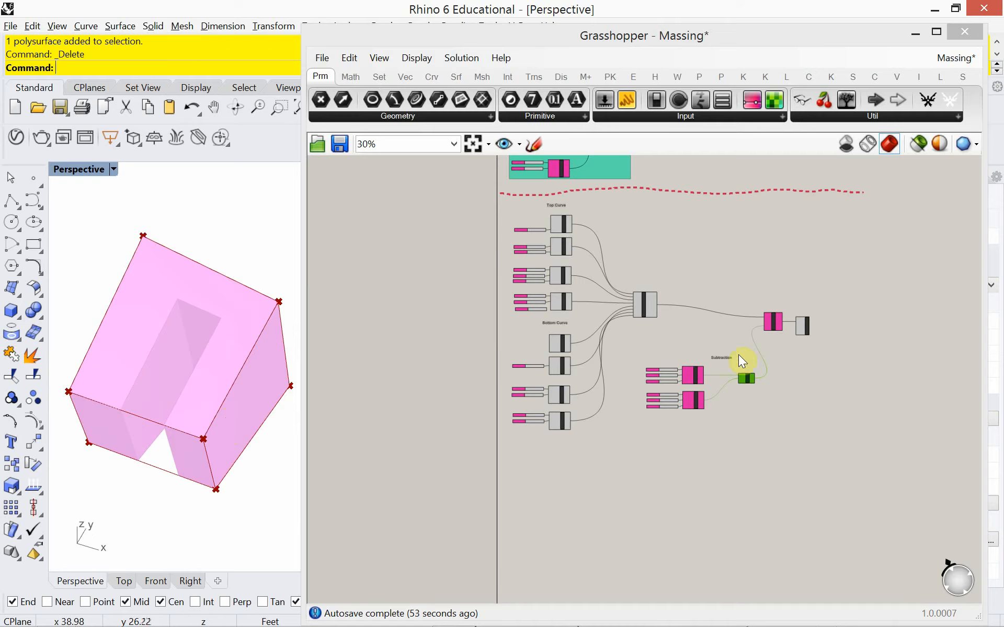
pyautogui.moveTo(840, 360); pyautogui.dragTo(779, 315)
pyautogui.moveTo(867, 426); pyautogui.dragTo(444, 205)
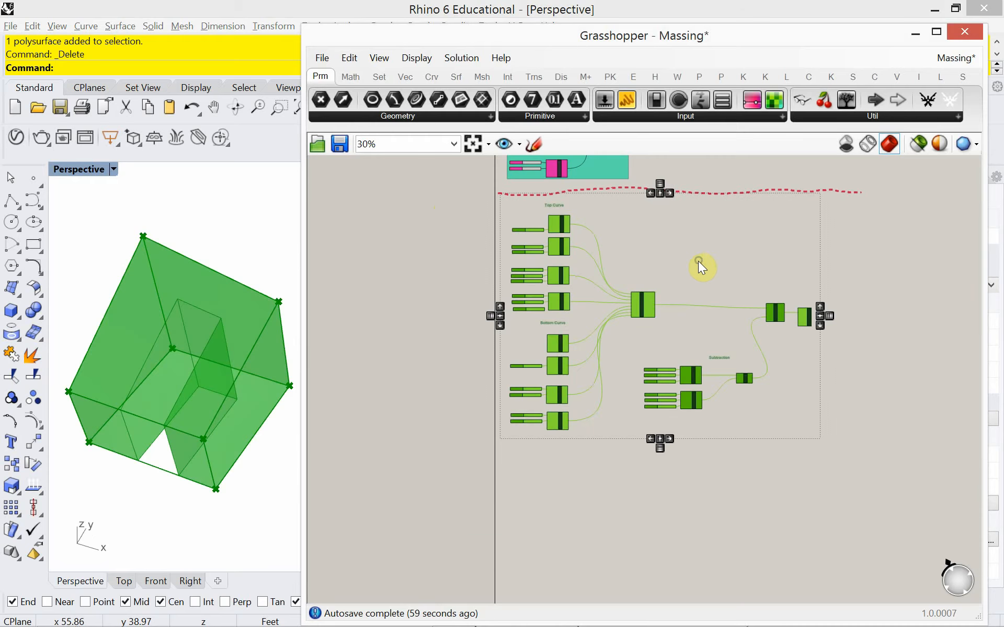
pyautogui.rightClick(698, 261)
pyautogui.click(730, 287)
pyautogui.click(758, 481)
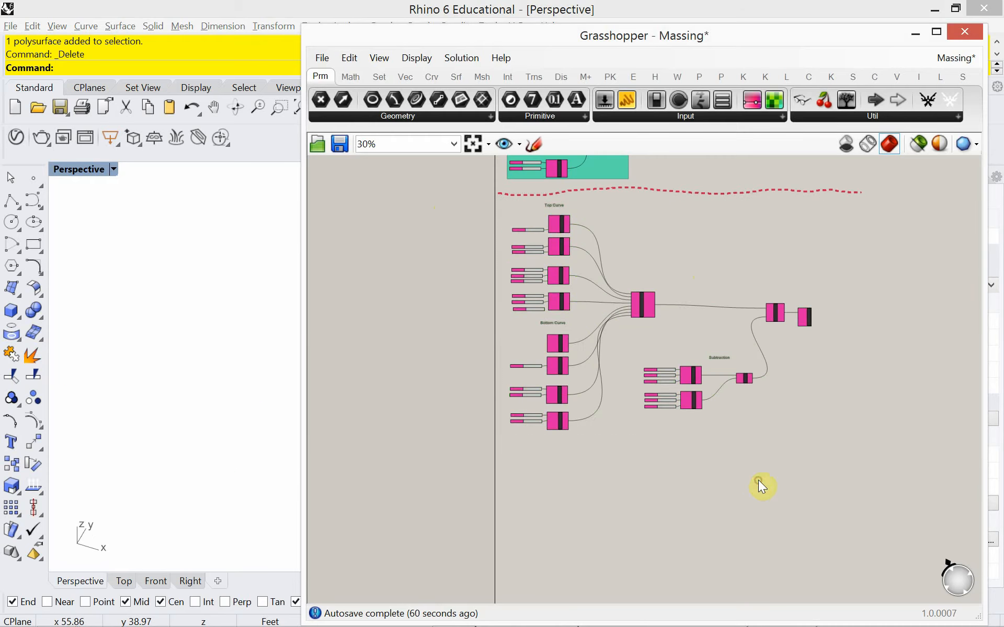
# Step: Copy the red dashed divider line to below the Twisted Box definition
pyautogui.moveTo(639, 423); pyautogui.dragTo(600, 517, button='right')
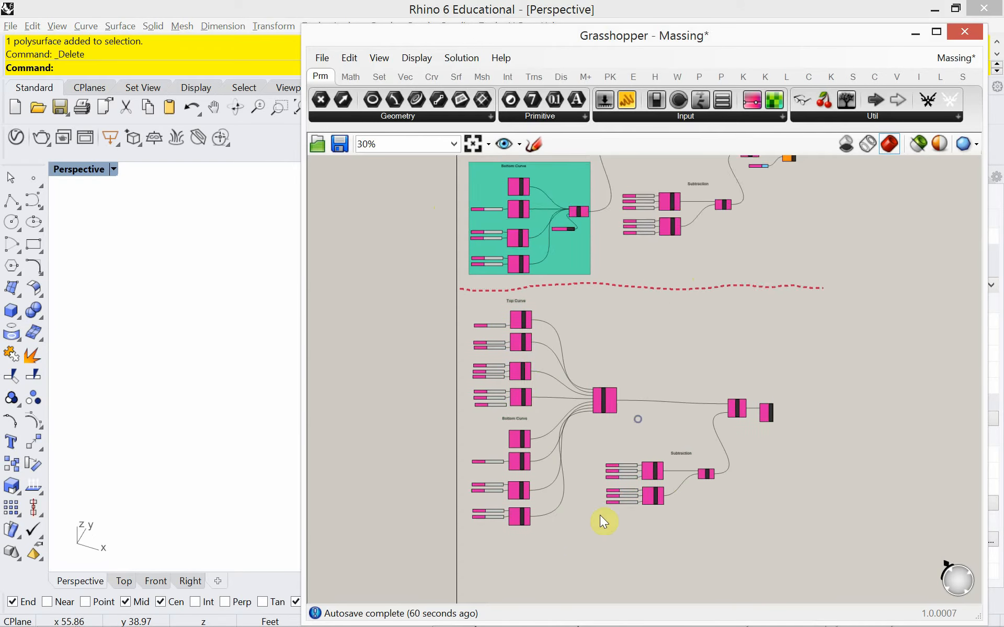
pyautogui.scroll(-2, 602, 515)
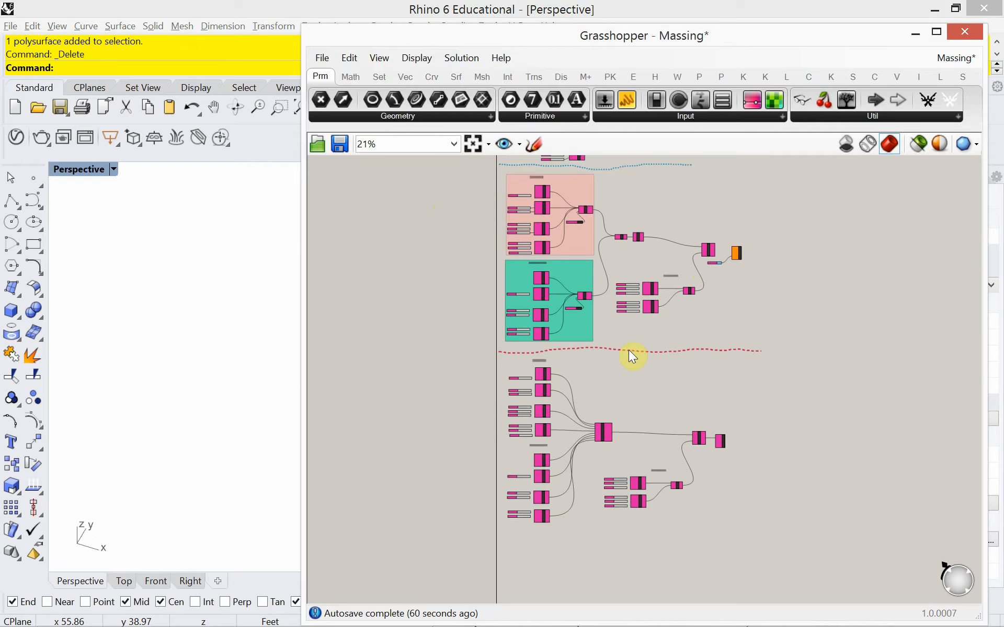
pyautogui.scroll(2, 630, 350)
pyautogui.scroll(5, 638, 353)
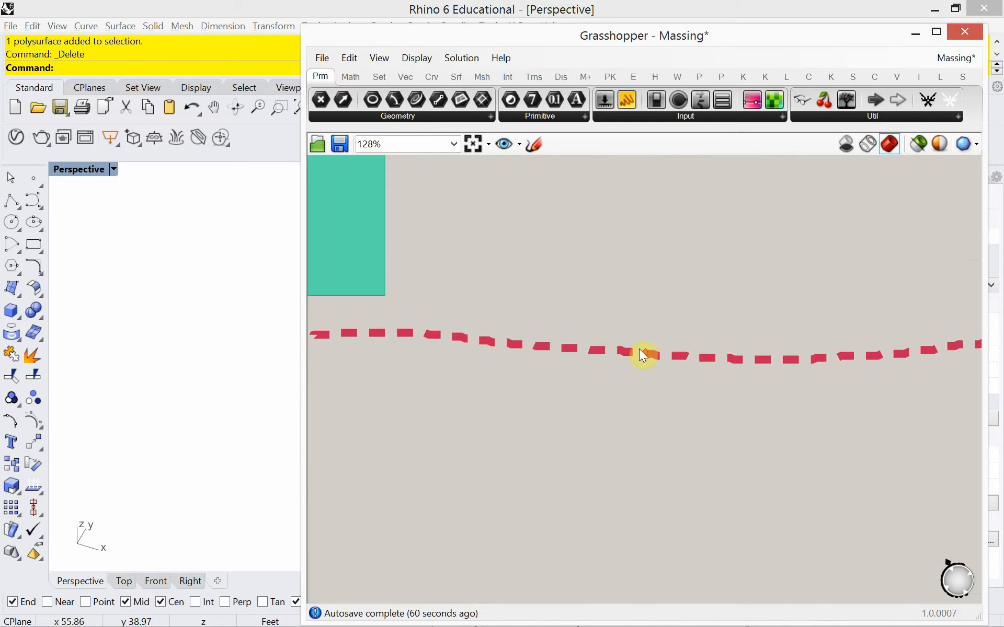
pyautogui.scroll(-2, 638, 343)
pyautogui.scroll(-5, 638, 342)
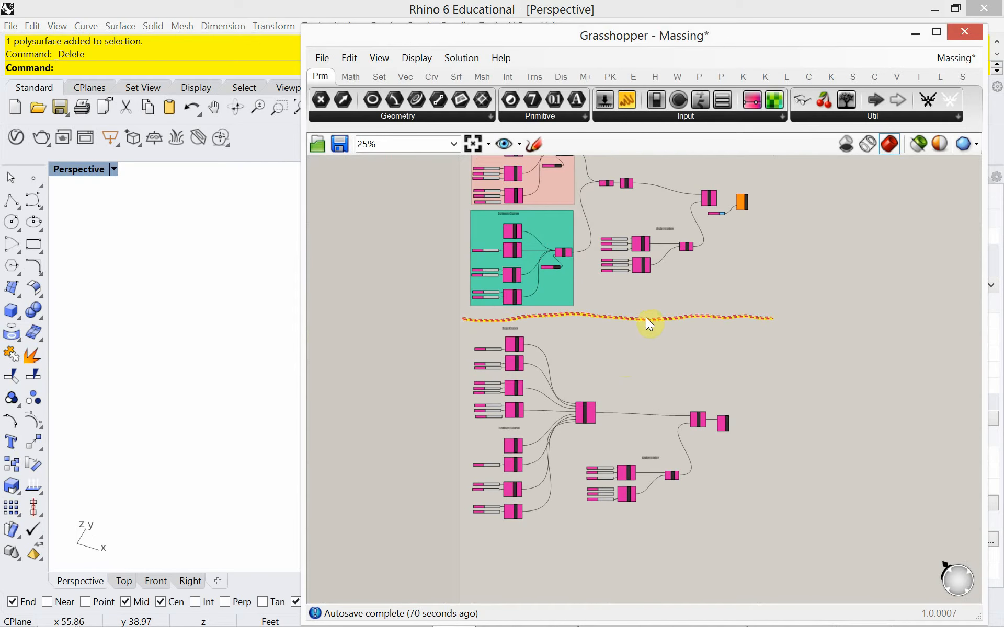
pyautogui.keyDown('alt'); pyautogui.moveTo(645, 318); pyautogui.dragTo(644, 541); pyautogui.keyUp('alt')
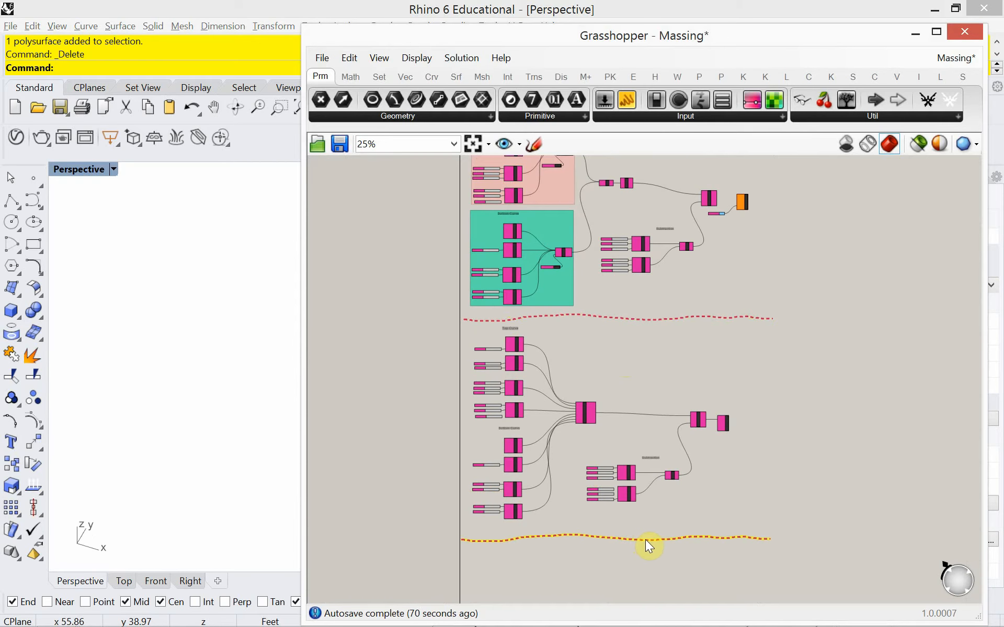
# Step: Duplicate the Bottom Curve label with its four Construct Point components and sliders, and place the copy below the new divider
pyautogui.scroll(-2, 591, 492)
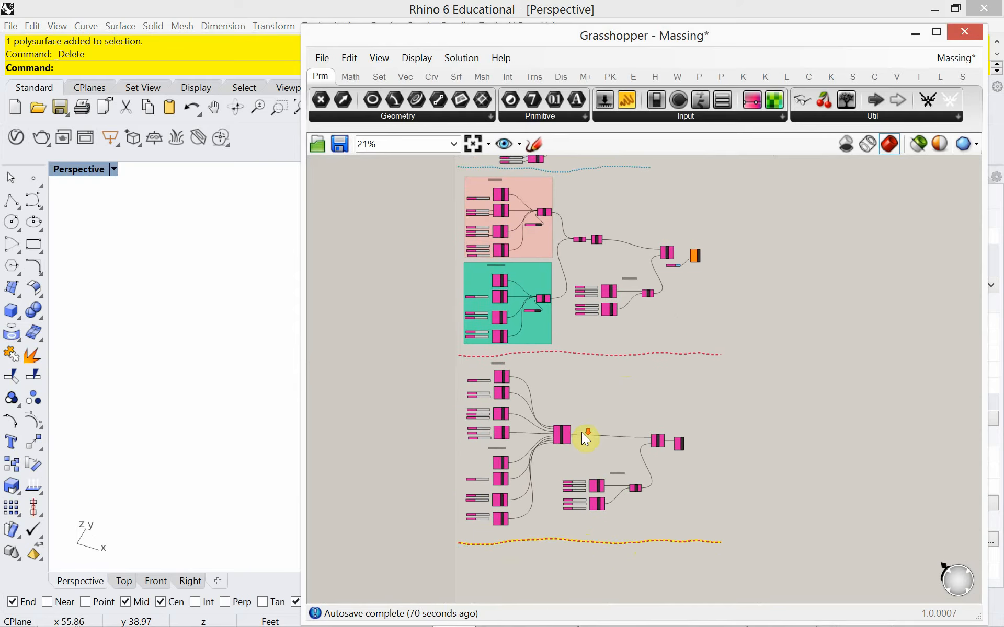
pyautogui.moveTo(575, 444); pyautogui.dragTo(584, 414, button='right')
pyautogui.scroll(5, 516, 385)
pyautogui.scroll(3, 569, 334)
pyautogui.moveTo(569, 335); pyautogui.dragTo(623, 390, button='right')
pyautogui.scroll(-1, 630, 399)
pyautogui.scroll(-1, 629, 399)
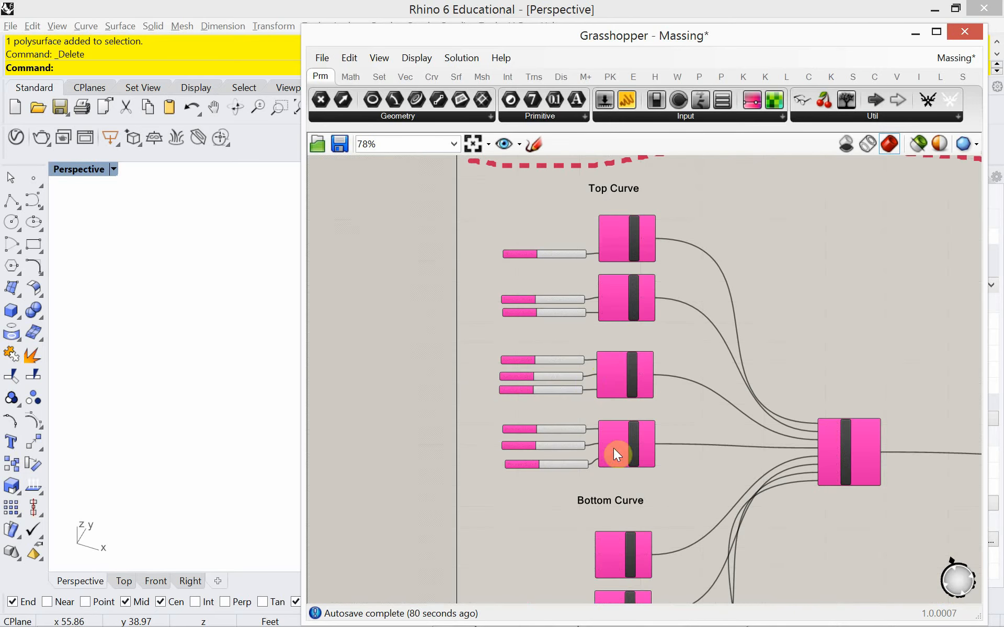
pyautogui.moveTo(613, 447); pyautogui.dragTo(621, 337, button='right')
pyautogui.scroll(-2, 621, 337)
pyautogui.scroll(2, 602, 432)
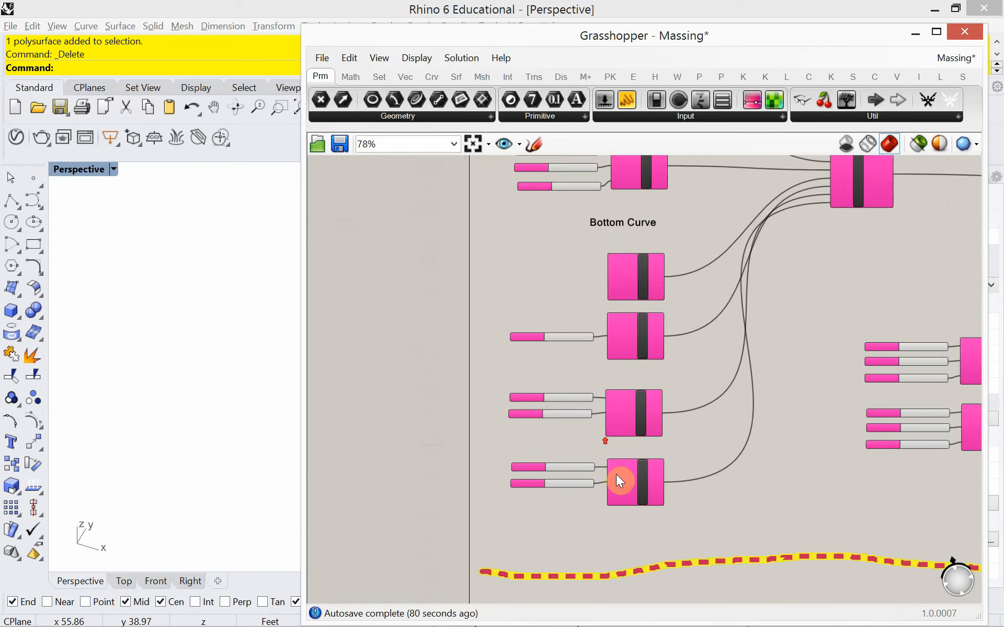
pyautogui.moveTo(650, 544); pyautogui.dragTo(449, 172)
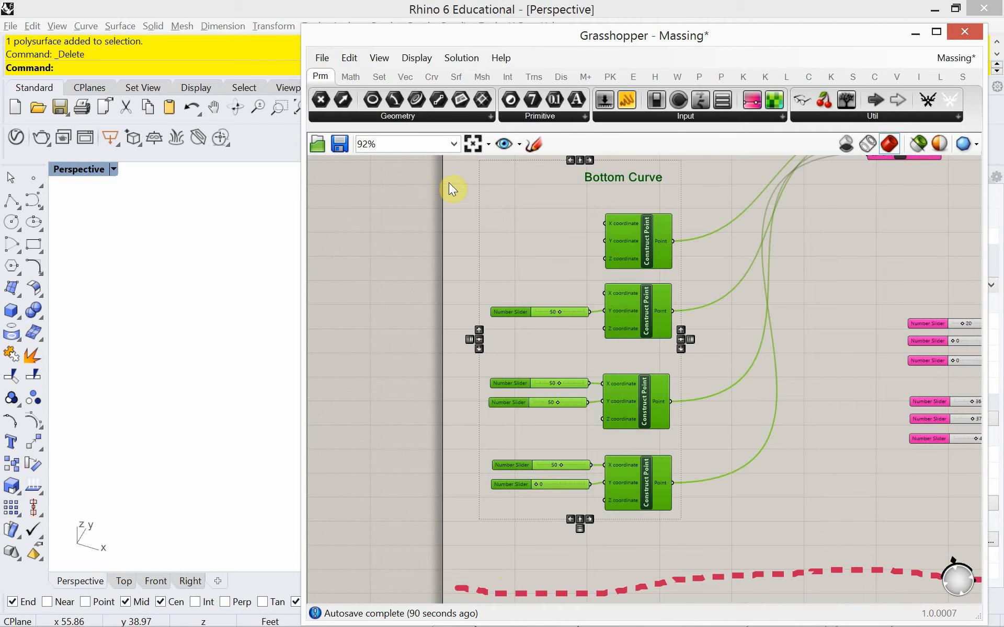
pyautogui.hotkey('ctrl', 'c')
pyautogui.hotkey('ctrl', 'v')
pyautogui.moveTo(650, 317); pyautogui.dragTo(638, 403)
pyautogui.scroll(-5, 626, 267)
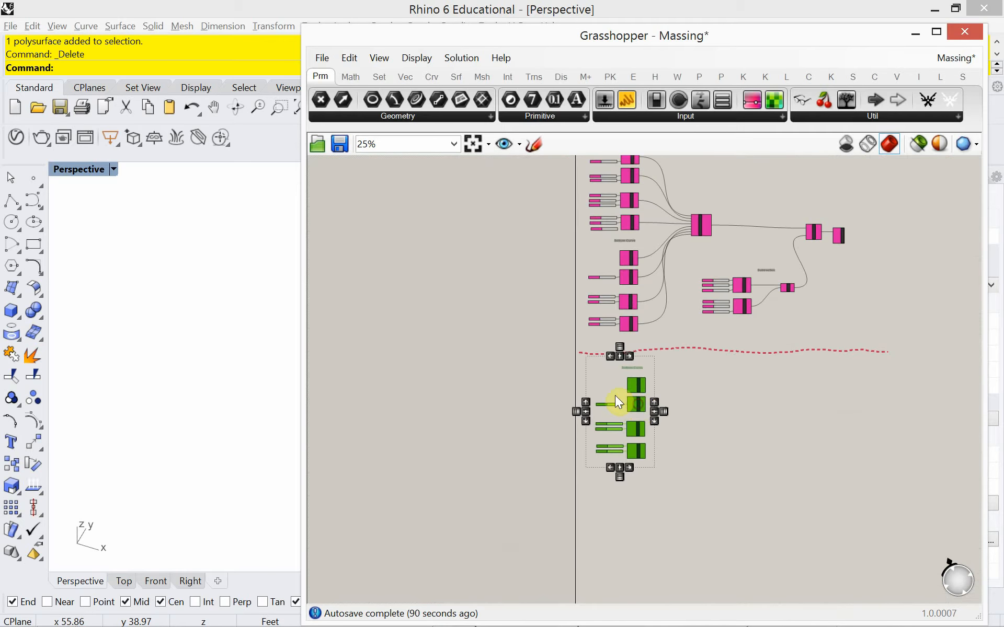
# Step: Add a PolyLine component beside the copied Bottom Curve points
pyautogui.scroll(3, 626, 396)
pyautogui.scroll(2, 626, 396)
pyautogui.moveTo(783, 432); pyautogui.dragTo(679, 367, button='right')
pyautogui.click(679, 367)
pyautogui.doubleClick(708, 371)
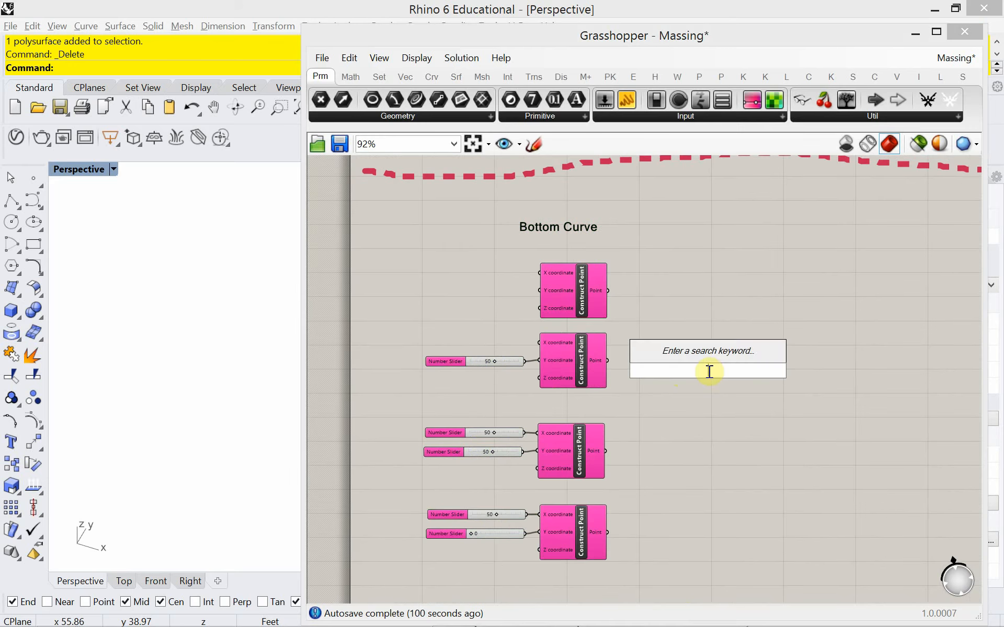
pyautogui.write('poly')
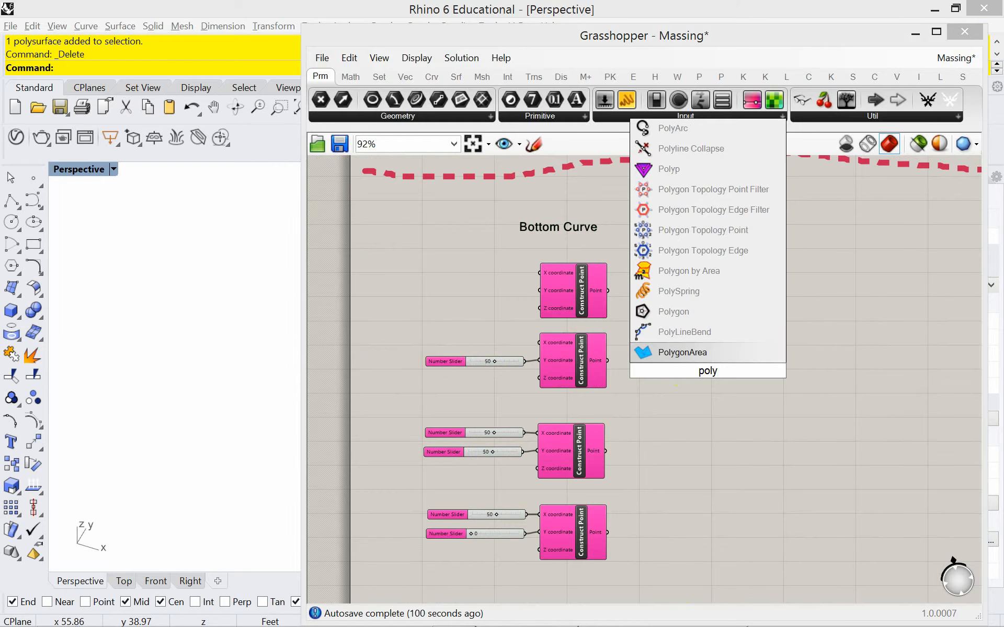
pyautogui.write('line')
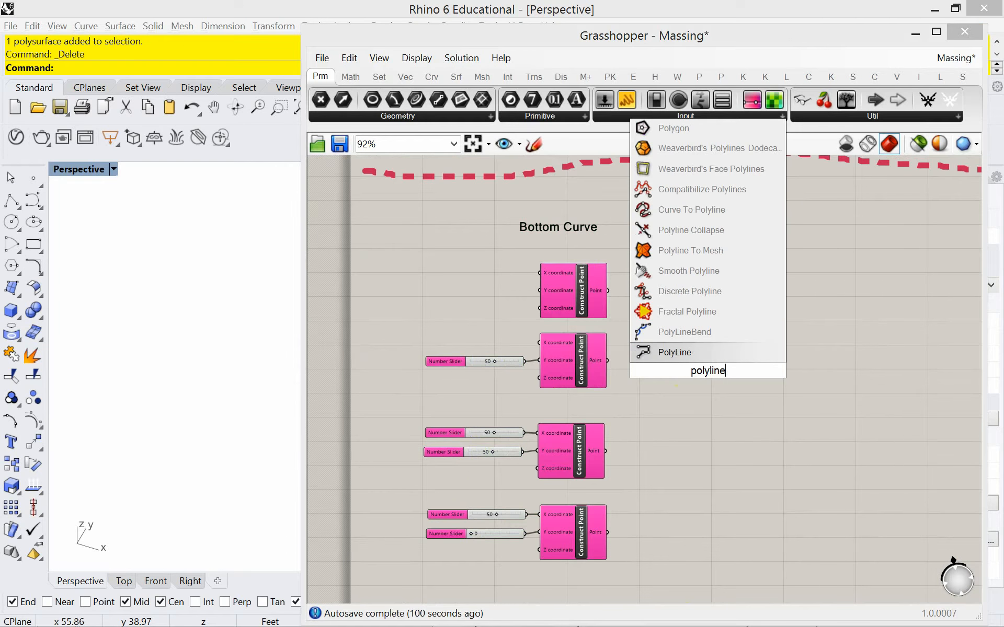
pyautogui.press('Return')
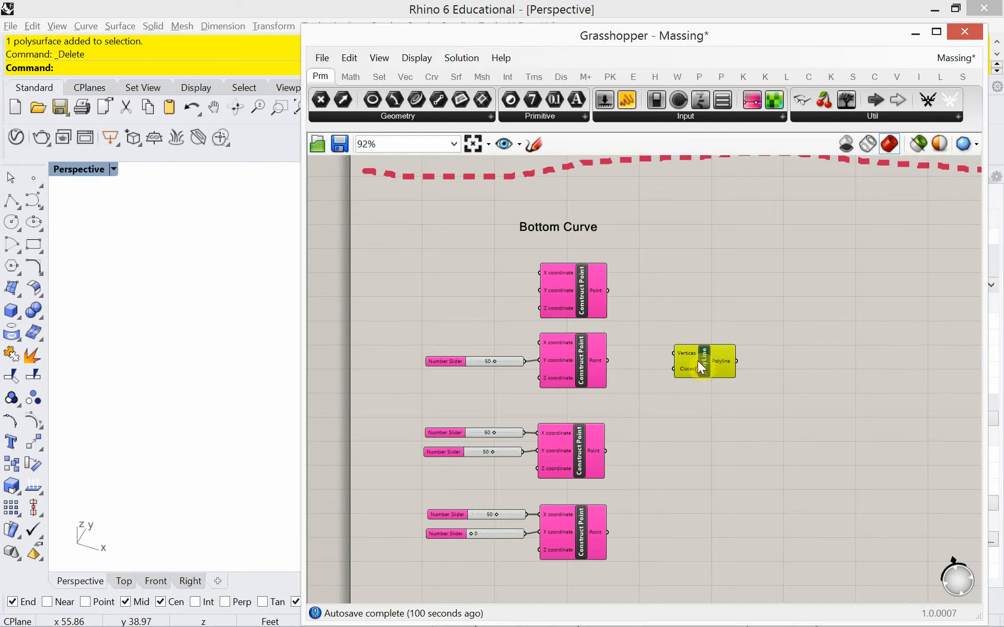
# Step: Connect the four Construct Point outputs, in order from first to last, to the PolyLine's Vertices input
pyautogui.scroll(2, 614, 397)
pyautogui.moveTo(614, 396); pyautogui.dragTo(589, 361, button='right')
pyautogui.scroll(-2, 610, 358)
pyautogui.moveTo(584, 255); pyautogui.dragTo(649, 317)
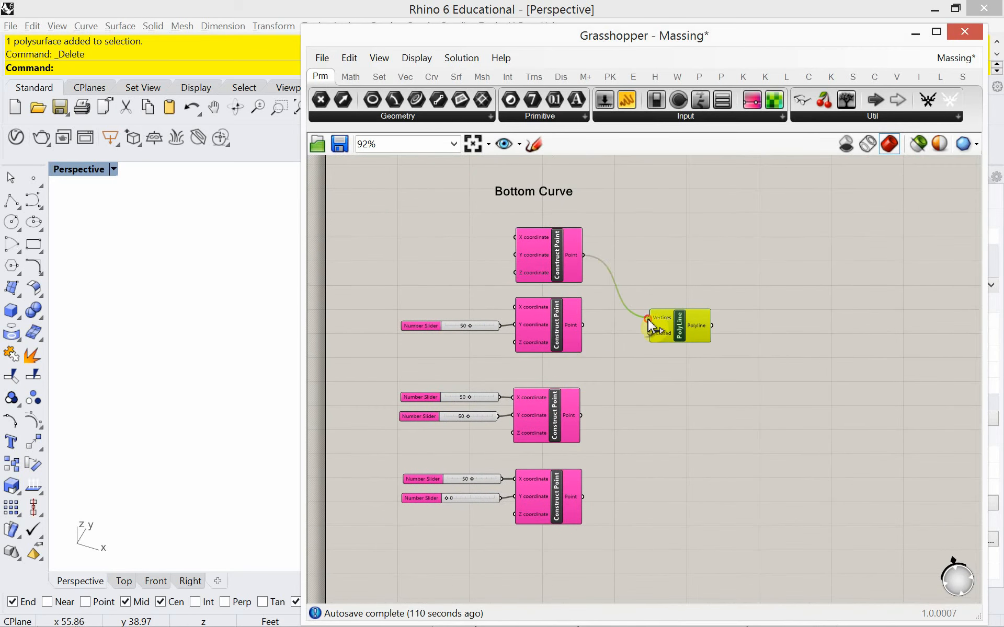
pyautogui.moveTo(583, 325); pyautogui.dragTo(649, 318)
pyautogui.moveTo(581, 415); pyautogui.dragTo(649, 317)
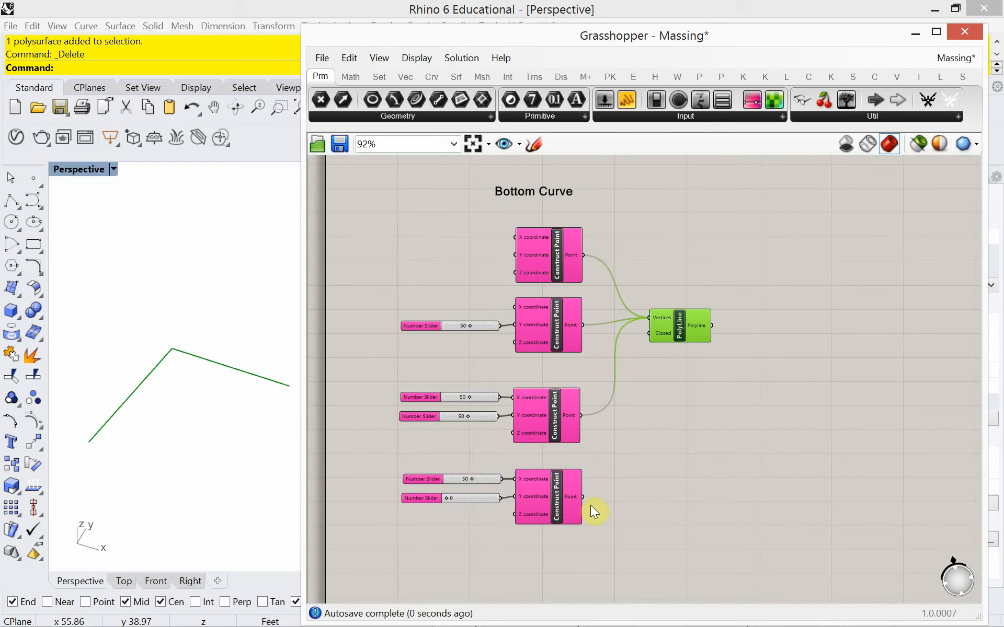
pyautogui.keyDown('shift'); pyautogui.moveTo(584, 497); pyautogui.dragTo(680, 364); pyautogui.keyUp('shift')
# Step: Widen the visible Rhino viewport, frame the open polyline and move the PolyLine component farther from the points
pyautogui.moveTo(132, 461); pyautogui.dragTo(180, 401, button='right')
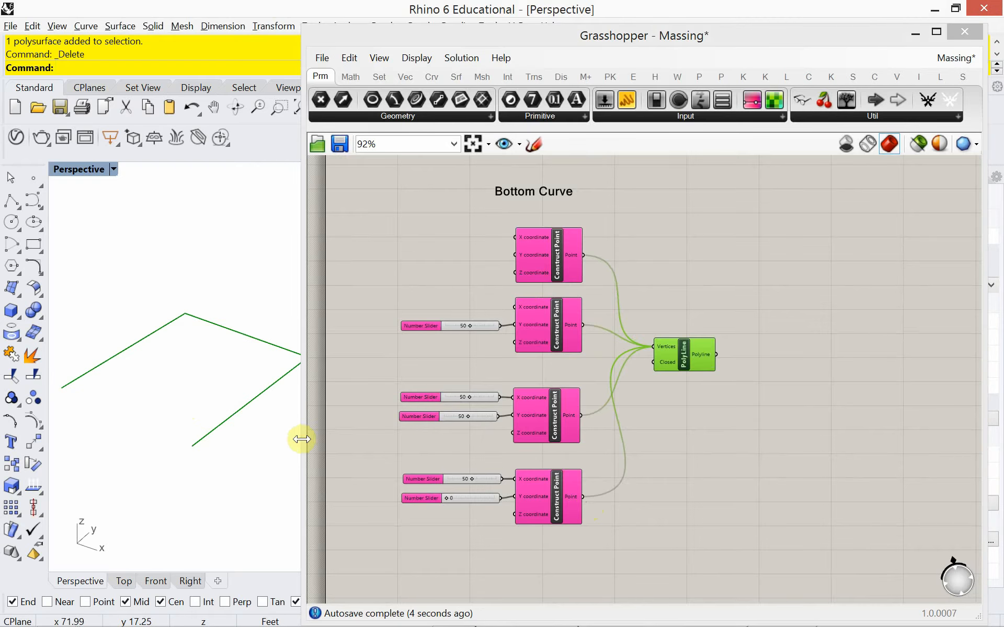
pyautogui.moveTo(302, 439); pyautogui.dragTo(350, 442)
pyautogui.keyDown('shift'); pyautogui.moveTo(145, 384); pyautogui.dragTo(176, 382, button='right'); pyautogui.keyUp('shift')
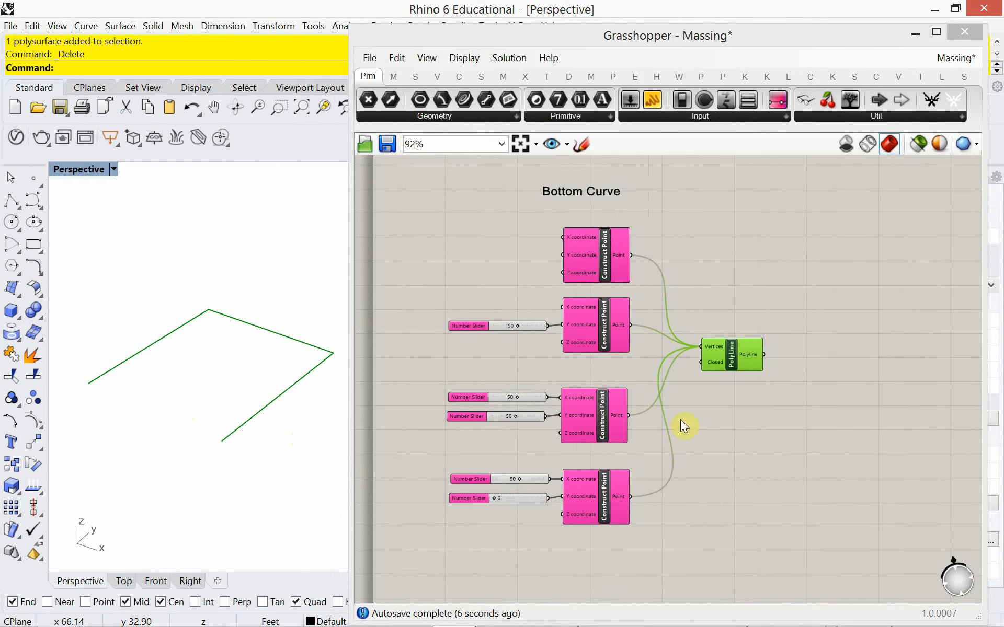
pyautogui.moveTo(732, 369); pyautogui.dragTo(745, 346)
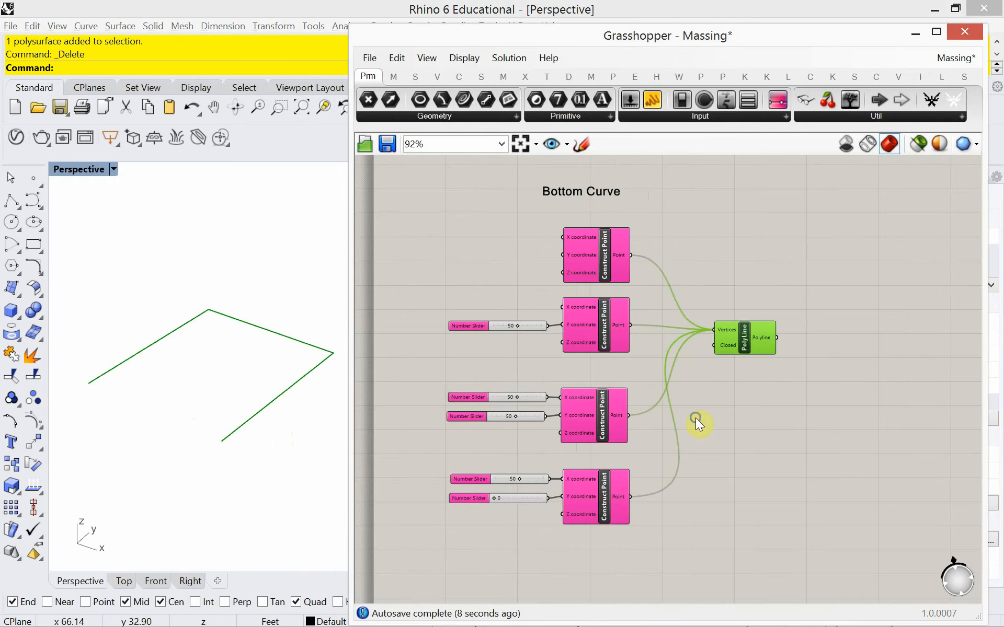
pyautogui.moveTo(704, 402); pyautogui.dragTo(715, 384, button='right')
pyautogui.moveTo(748, 320); pyautogui.dragTo(756, 318)
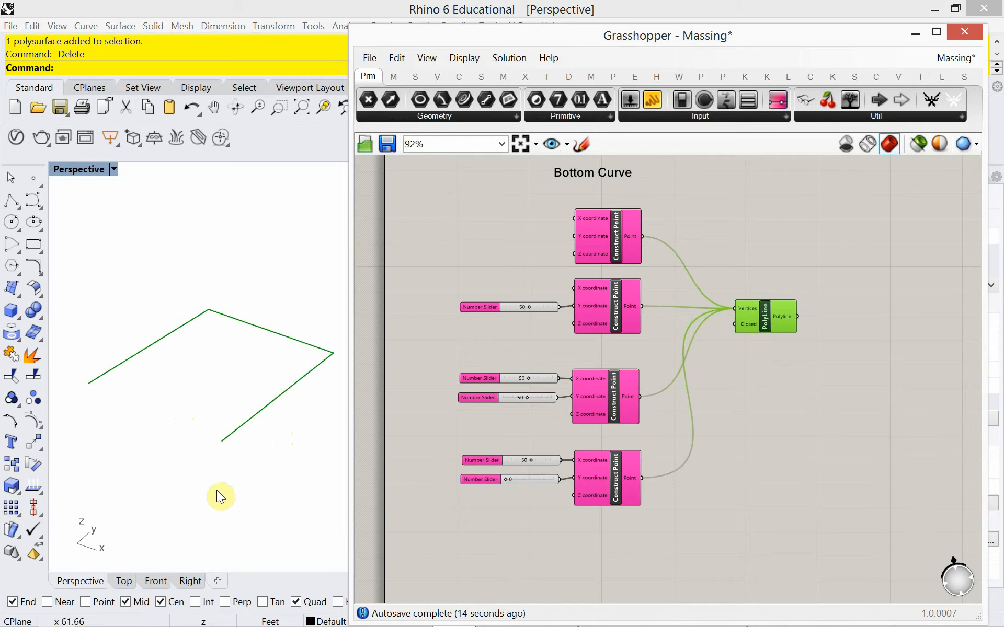
pyautogui.moveTo(752, 320); pyautogui.dragTo(756, 319)
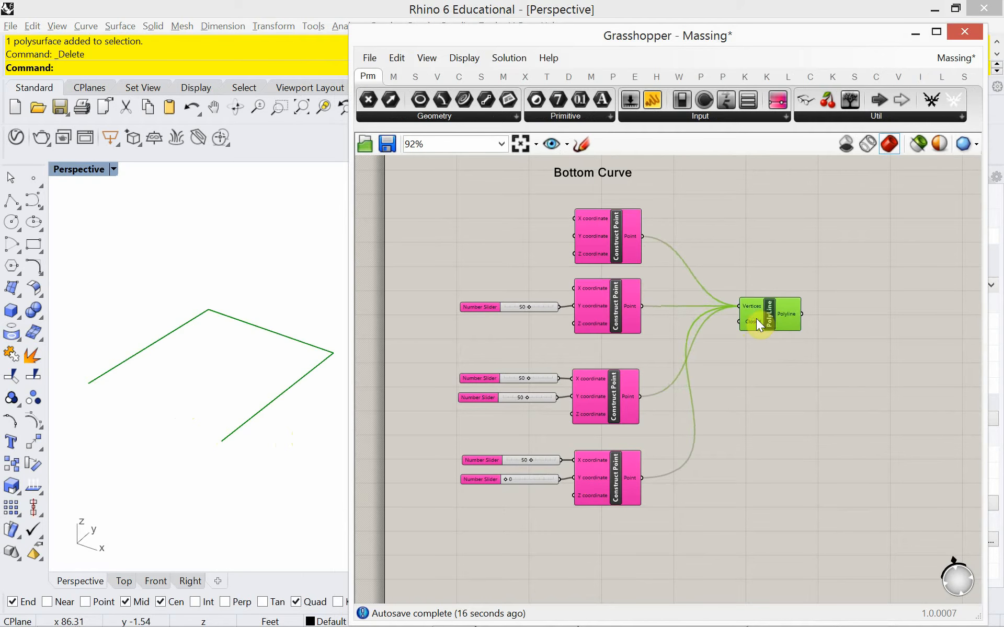
# Step: Turn on the preview of the four copied Construct Point components
pyautogui.click(589, 249)
pyautogui.click(613, 322)
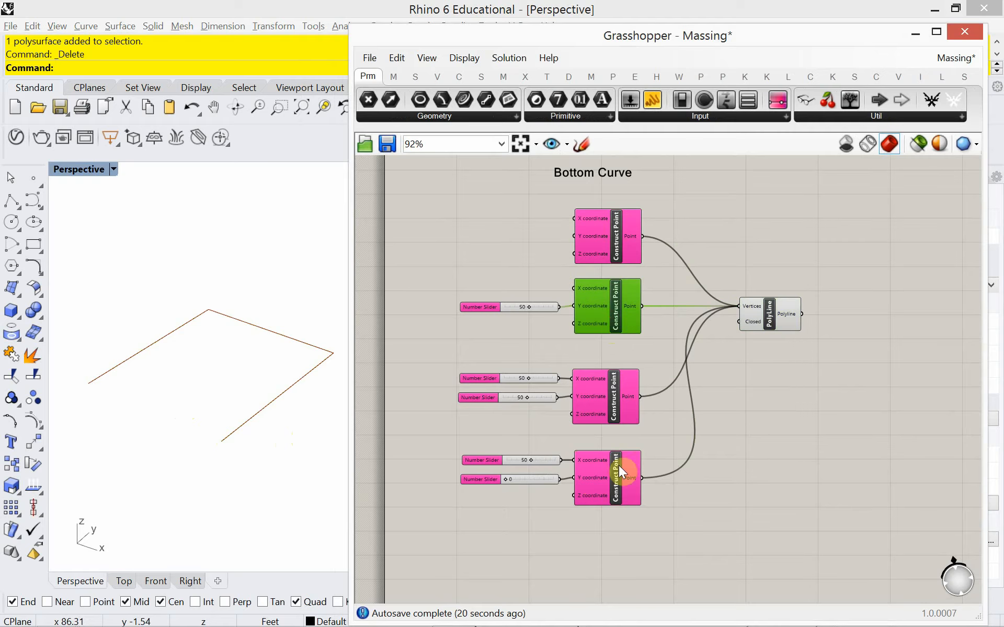
pyautogui.moveTo(615, 537); pyautogui.dragTo(578, 220)
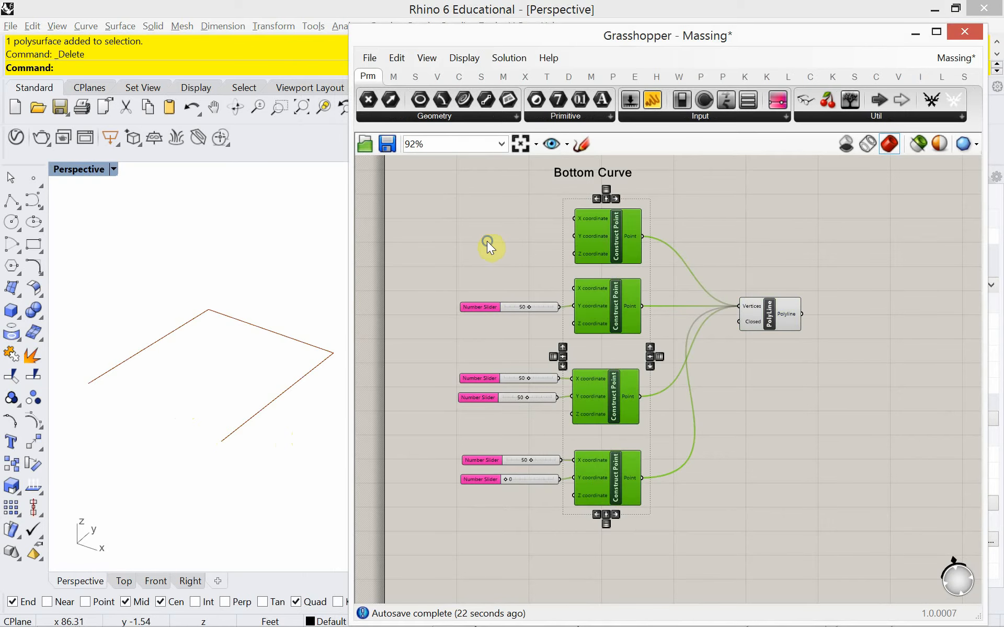
pyautogui.rightClick(487, 243)
pyautogui.click(520, 269)
pyautogui.rightClick(680, 224)
pyautogui.click(704, 233)
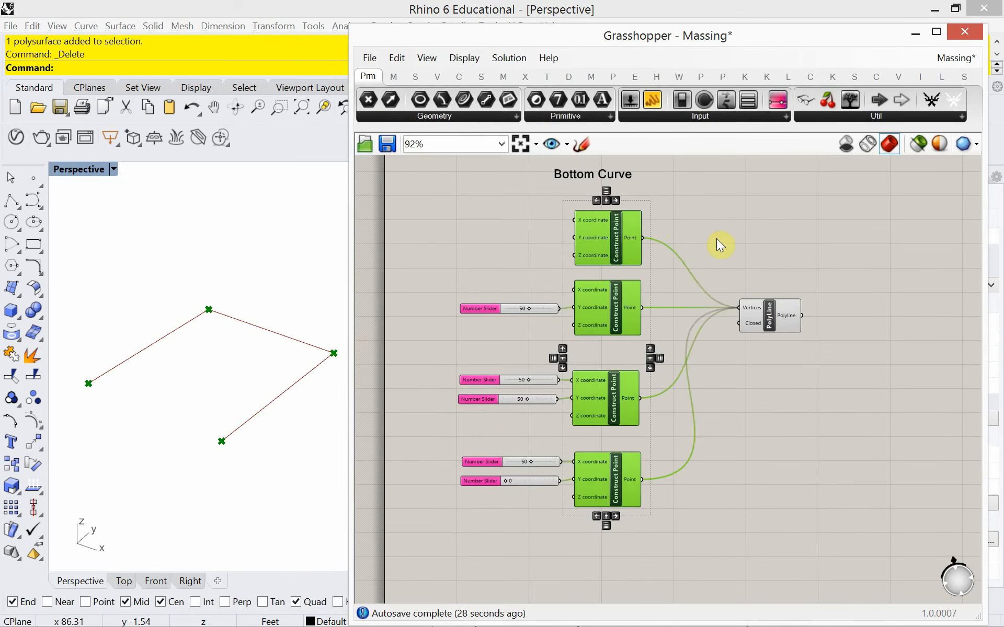
# Step: Highlight each of the four Construct Point components in turn to examine the polyline's vertex order
pyautogui.click(711, 248)
pyautogui.click(611, 233)
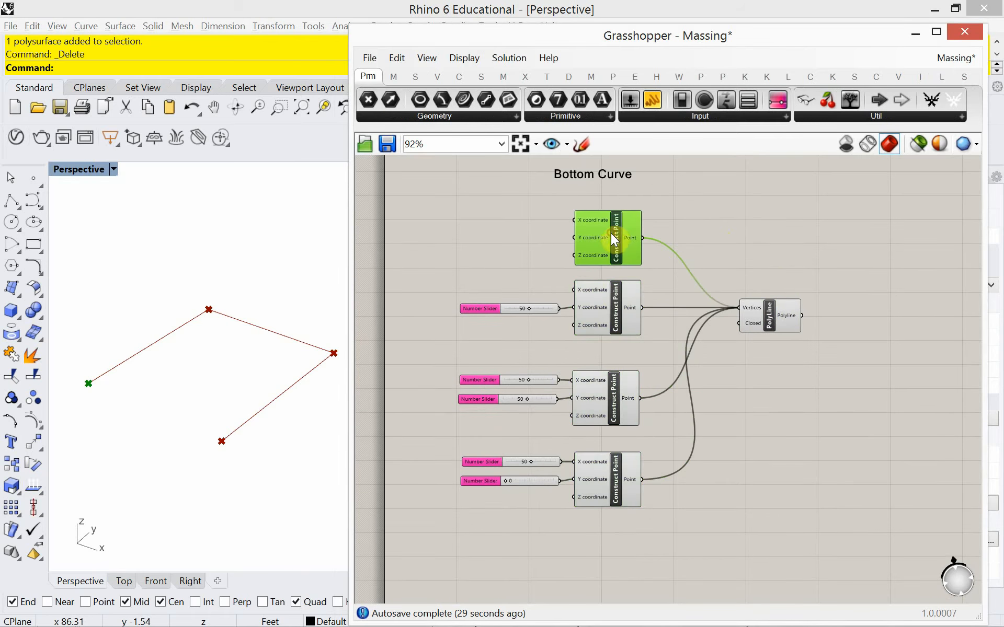
pyautogui.click(608, 319)
pyautogui.click(616, 398)
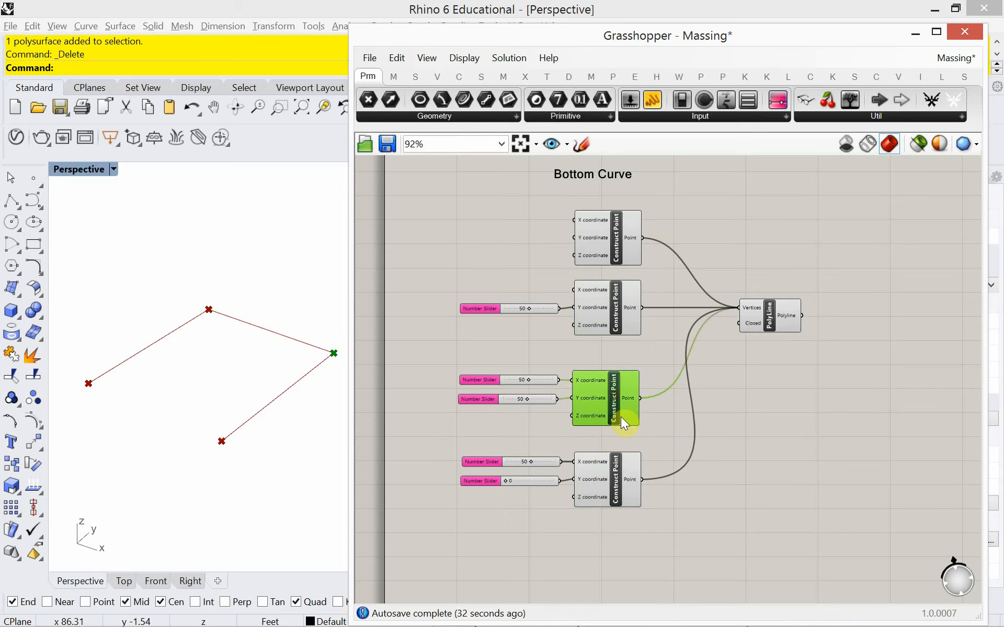
pyautogui.click(606, 469)
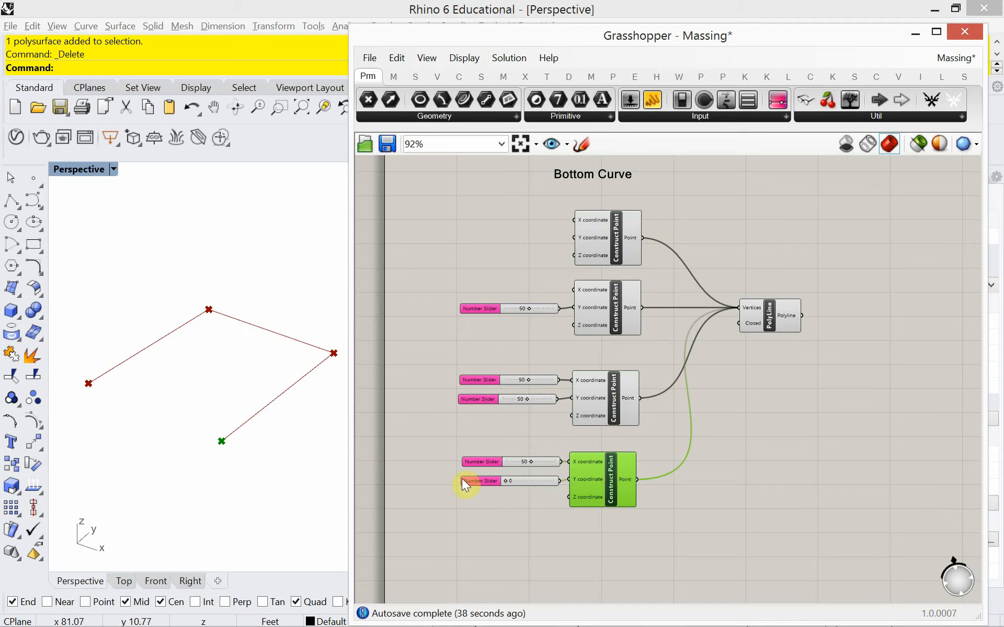
# Step: Rewire the four points to the PolyLine's Vertices input in reverse order, starting with the last Construct Point
pyautogui.moveTo(639, 481); pyautogui.dragTo(743, 315)
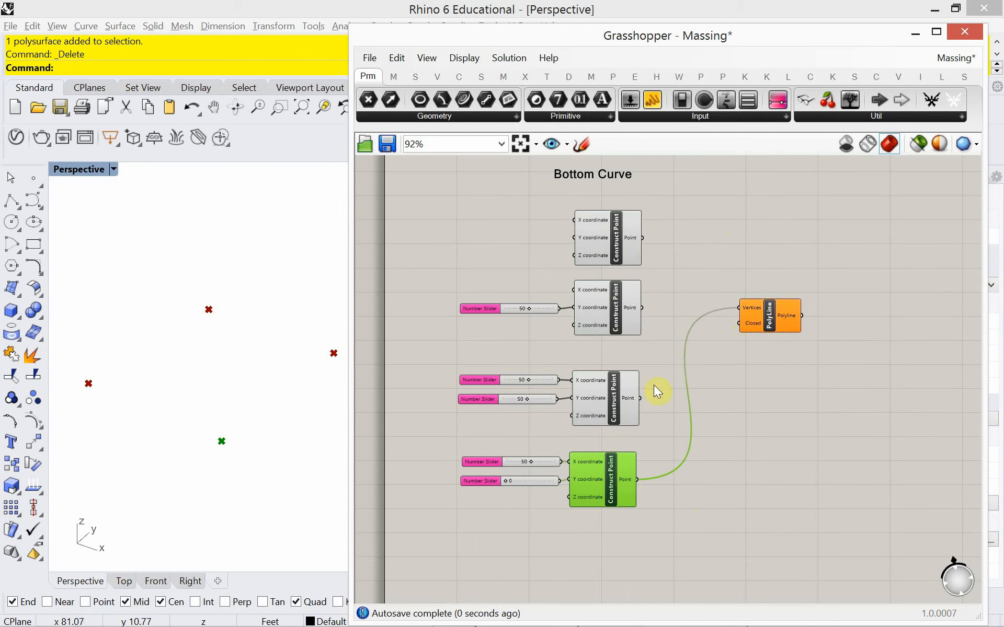
pyautogui.moveTo(640, 399); pyautogui.dragTo(738, 308)
pyautogui.keyDown('shift'); pyautogui.moveTo(642, 308); pyautogui.dragTo(738, 308); pyautogui.keyUp('shift')
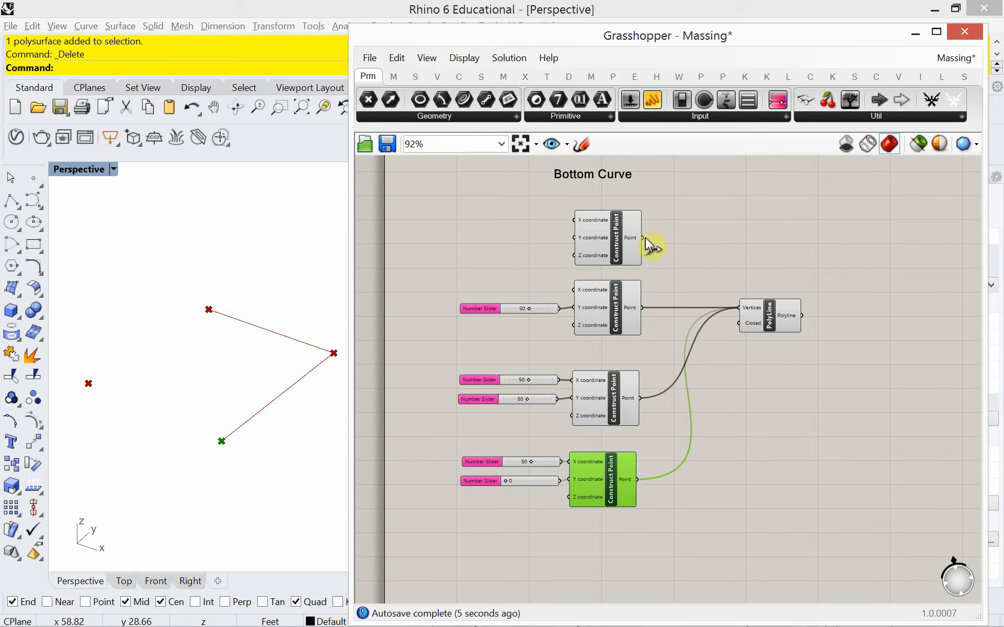
pyautogui.keyDown('shift'); pyautogui.moveTo(643, 238); pyautogui.dragTo(738, 308); pyautogui.keyUp('shift')
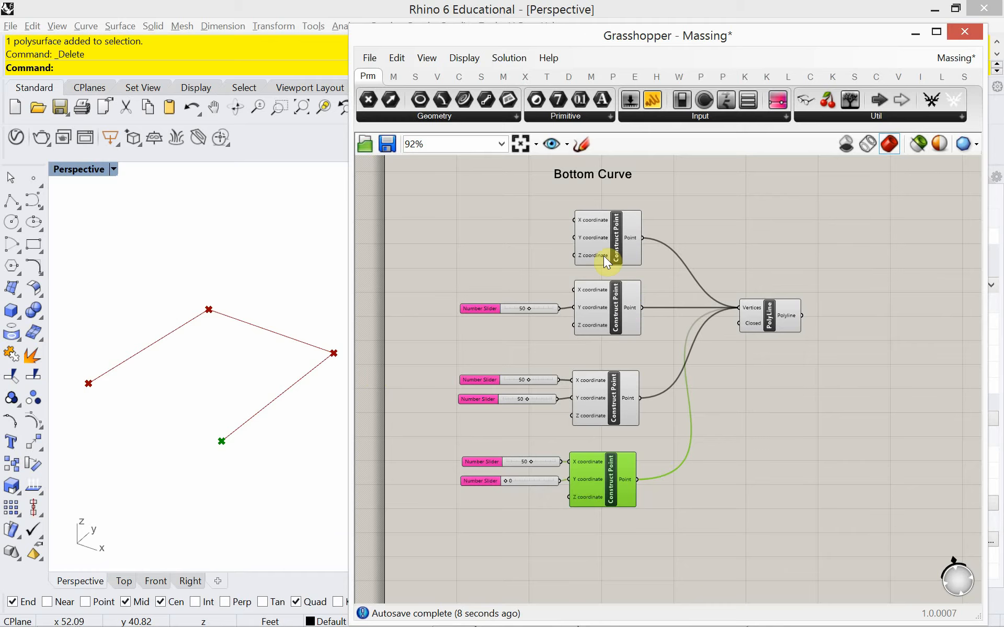
# Step: Disconnect all four Construct Points from the PolyLine's Vertices input
pyautogui.moveTo(603, 256)
pyautogui.rightClick(744, 308)
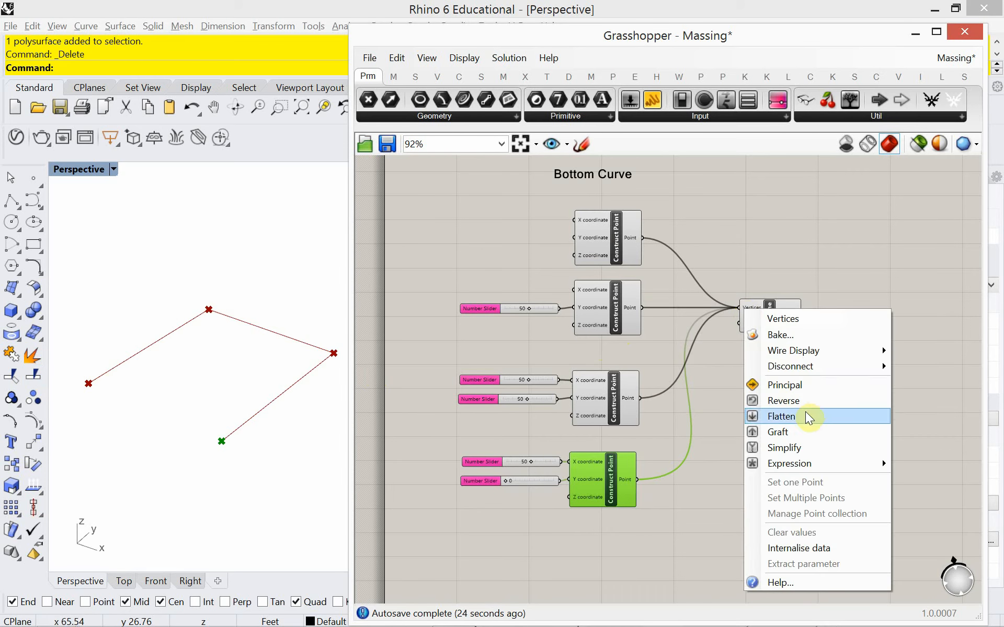
pyautogui.moveTo(817, 367)
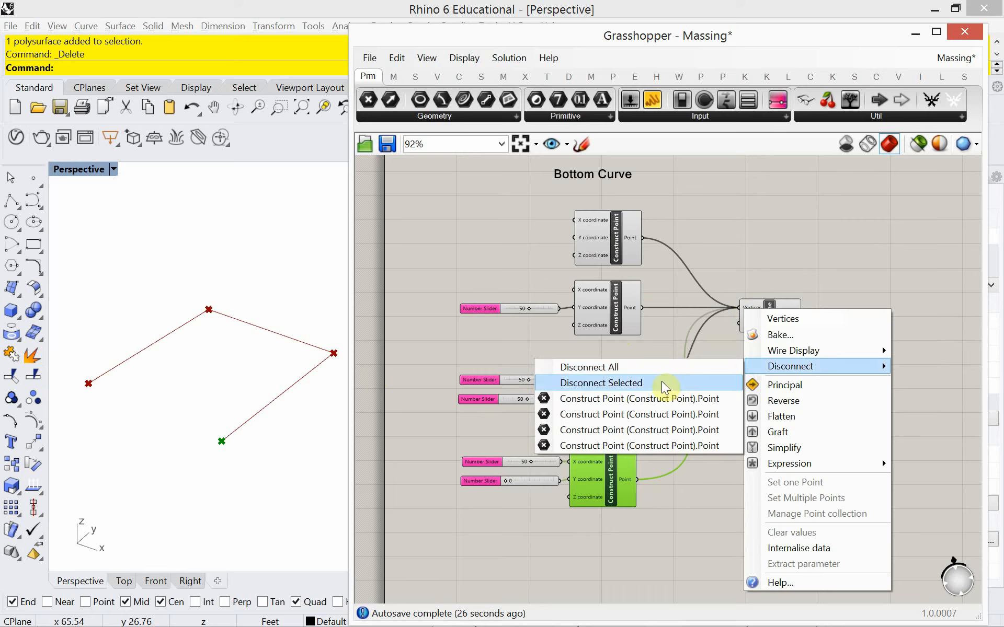
pyautogui.click(654, 369)
pyautogui.click(713, 402)
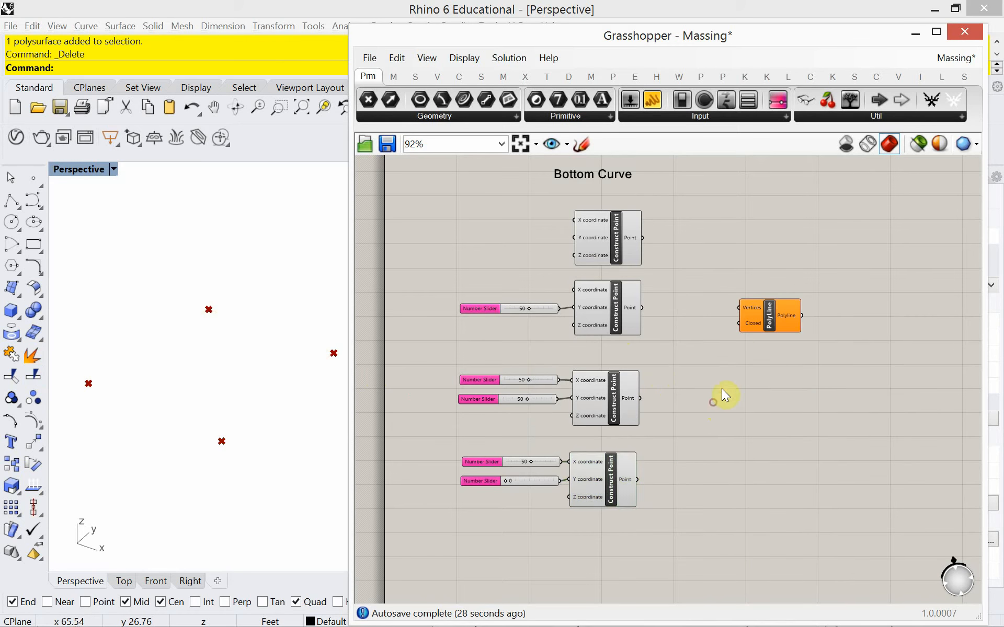
# Step: Wire the Construct Points to the PolyLine's Vertices input in the order second, third, fourth, first
pyautogui.click(615, 315)
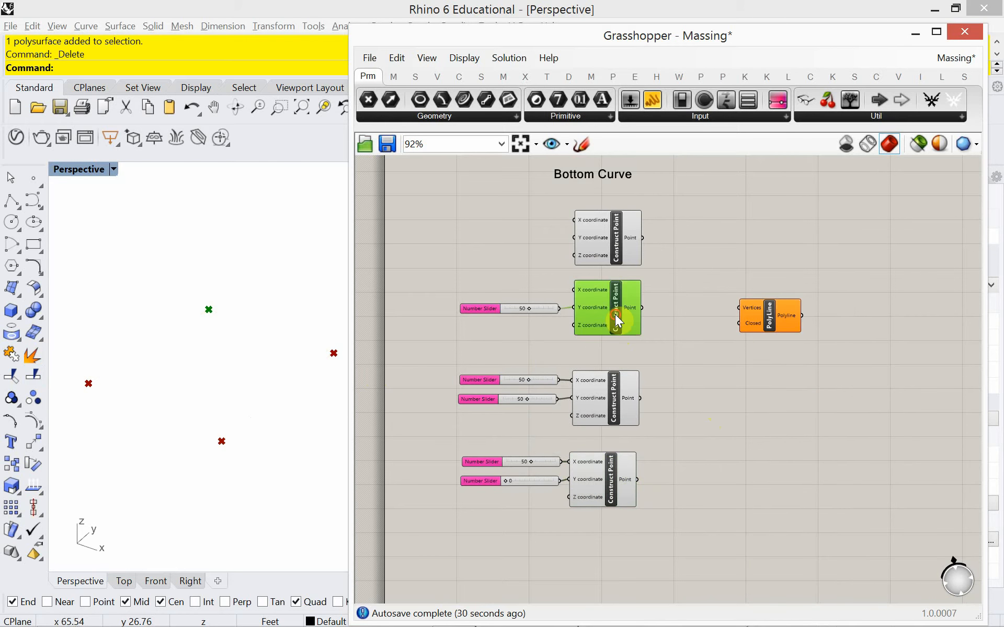
pyautogui.click(590, 410)
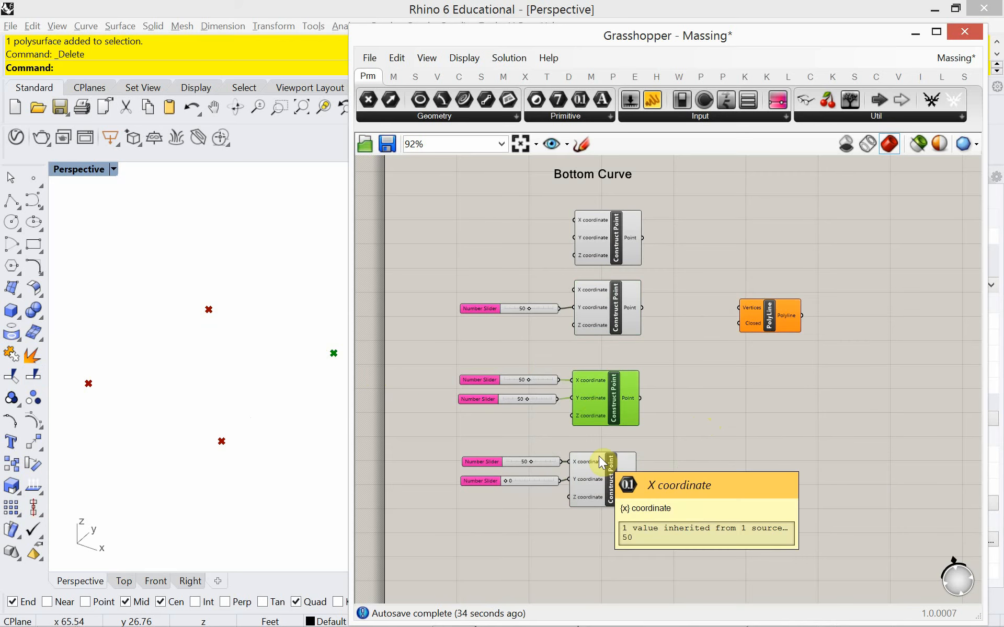
pyautogui.click(597, 313)
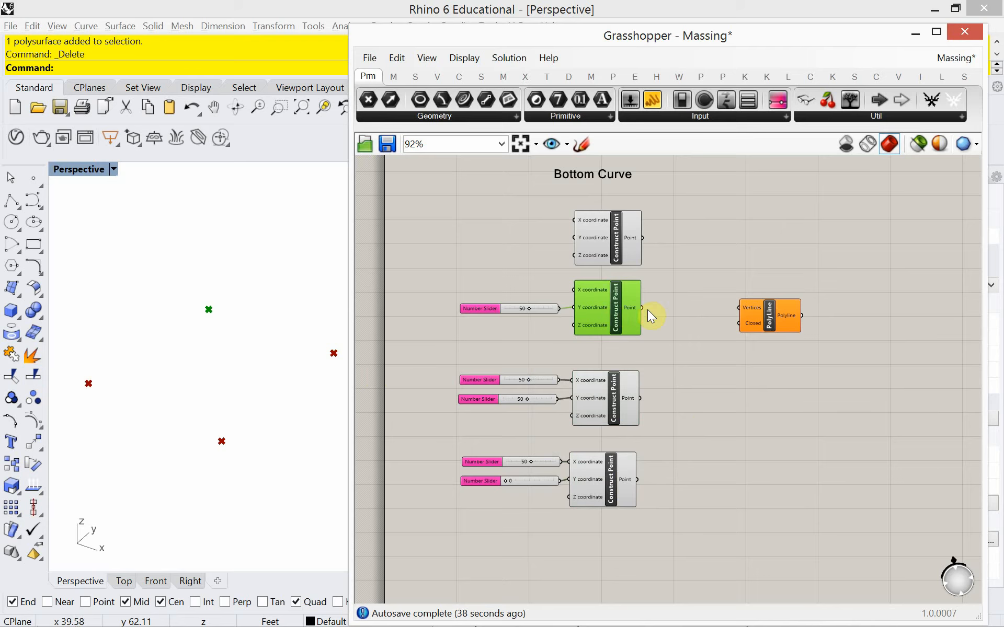
pyautogui.moveTo(644, 313); pyautogui.dragTo(739, 308)
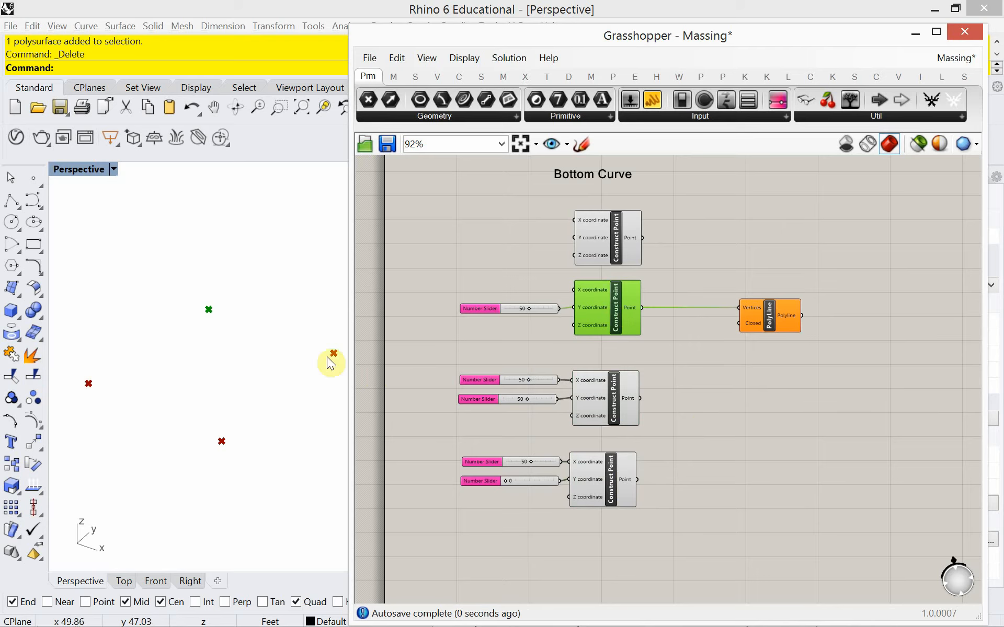
pyautogui.click(599, 403)
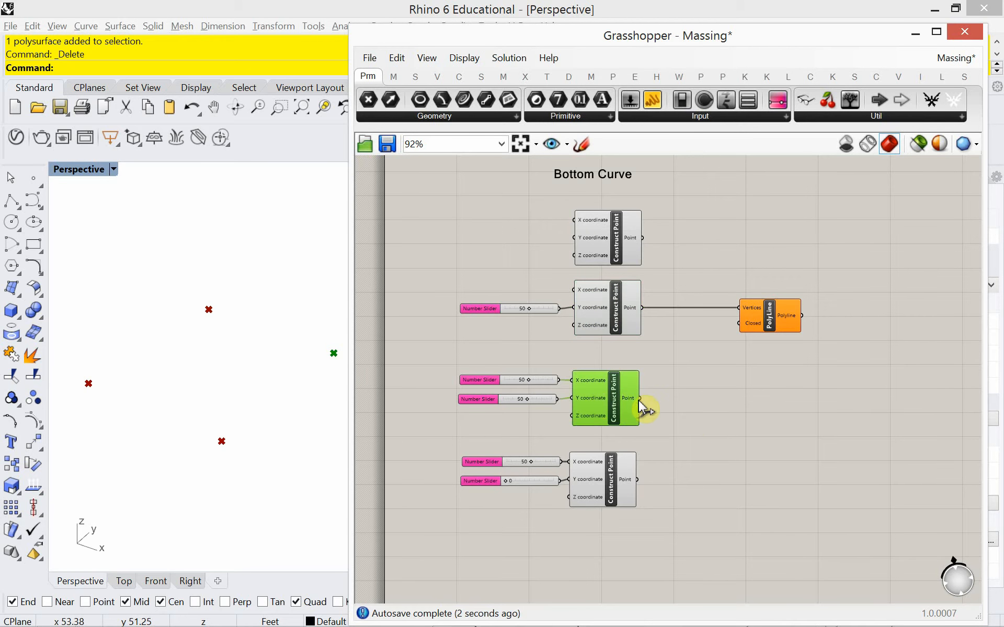
pyautogui.keyDown('shift'); pyautogui.moveTo(640, 400); pyautogui.dragTo(736, 308); pyautogui.keyUp('shift')
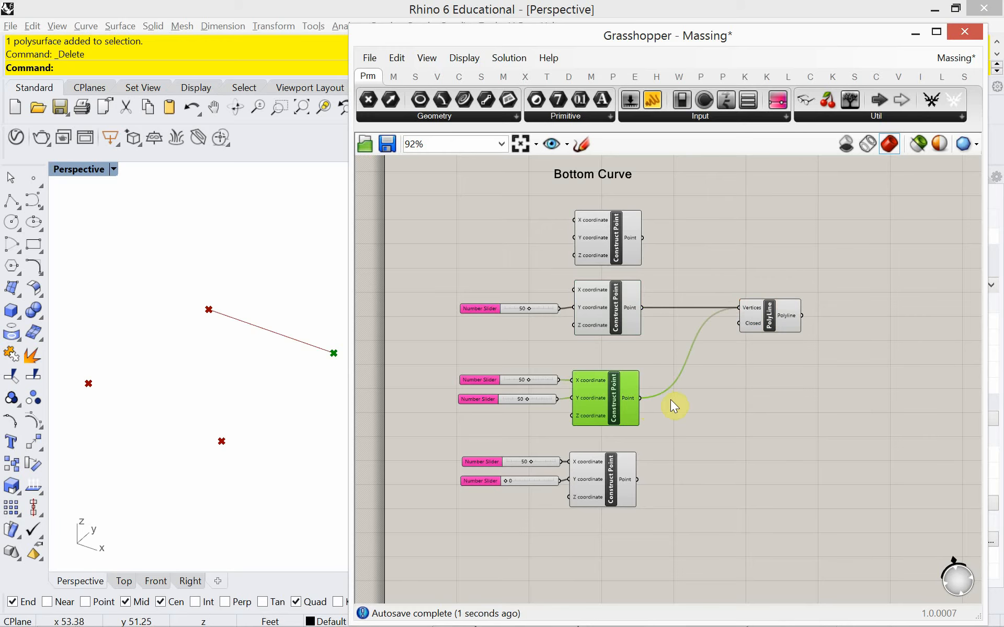
pyautogui.click(605, 476)
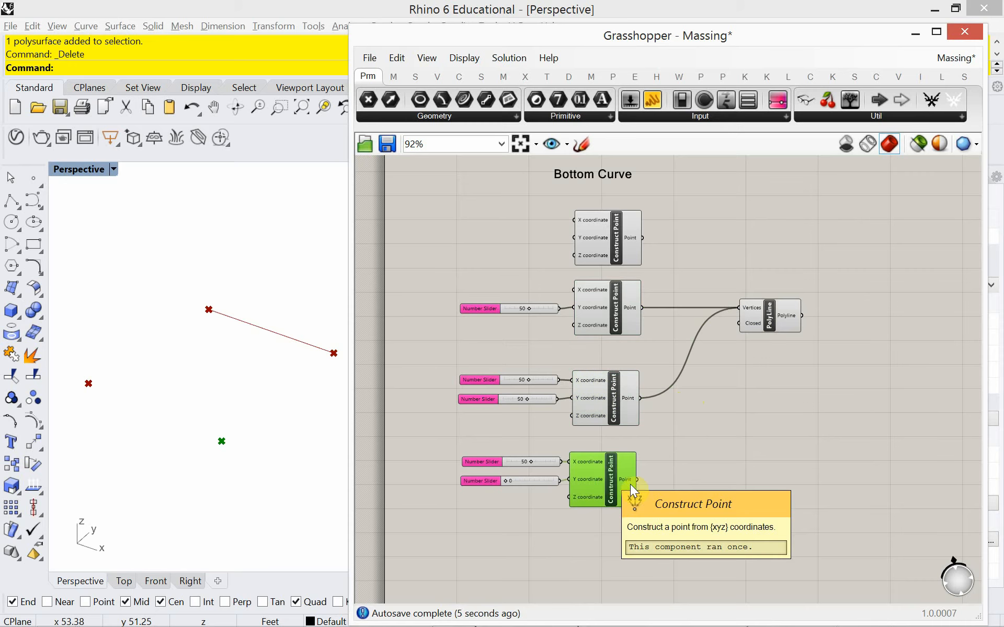
pyautogui.moveTo(638, 481); pyautogui.dragTo(740, 312)
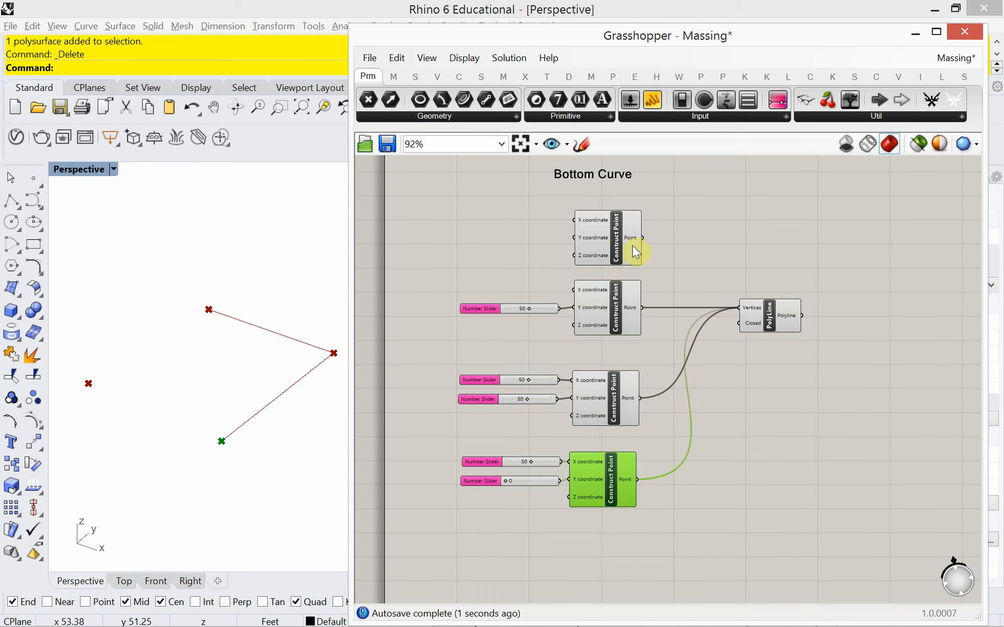
pyautogui.keyDown('shift'); pyautogui.moveTo(641, 239); pyautogui.dragTo(740, 308); pyautogui.keyUp('shift')
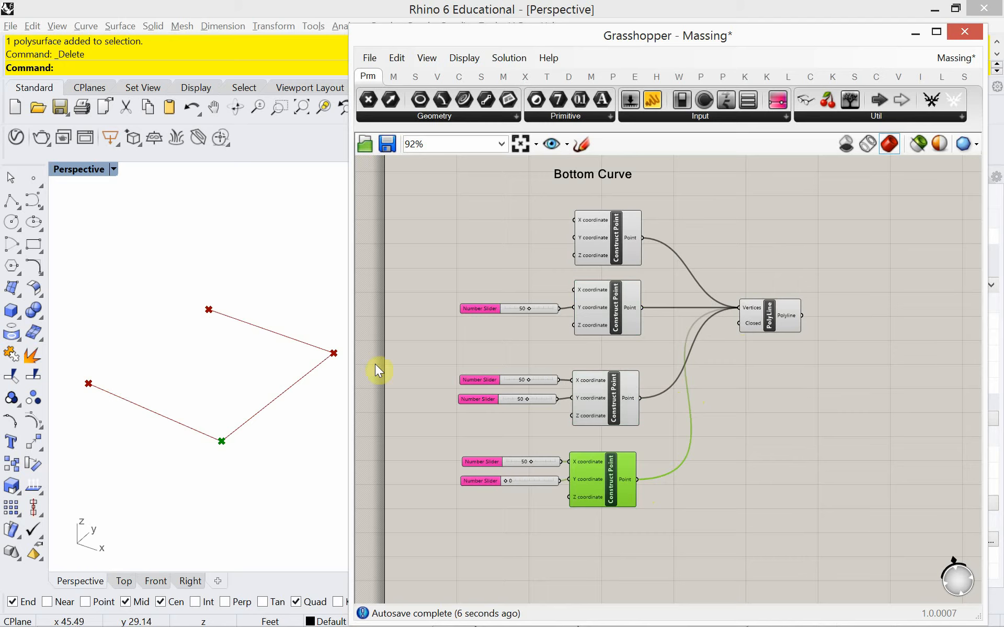
# Step: Rewire the four Construct Points to the PolyLine's Vertices input in order from the first to the fourth
pyautogui.moveTo(643, 237); pyautogui.dragTo(739, 308)
pyautogui.moveTo(648, 310); pyautogui.dragTo(706, 311)
pyautogui.moveTo(645, 309); pyautogui.dragTo(739, 308)
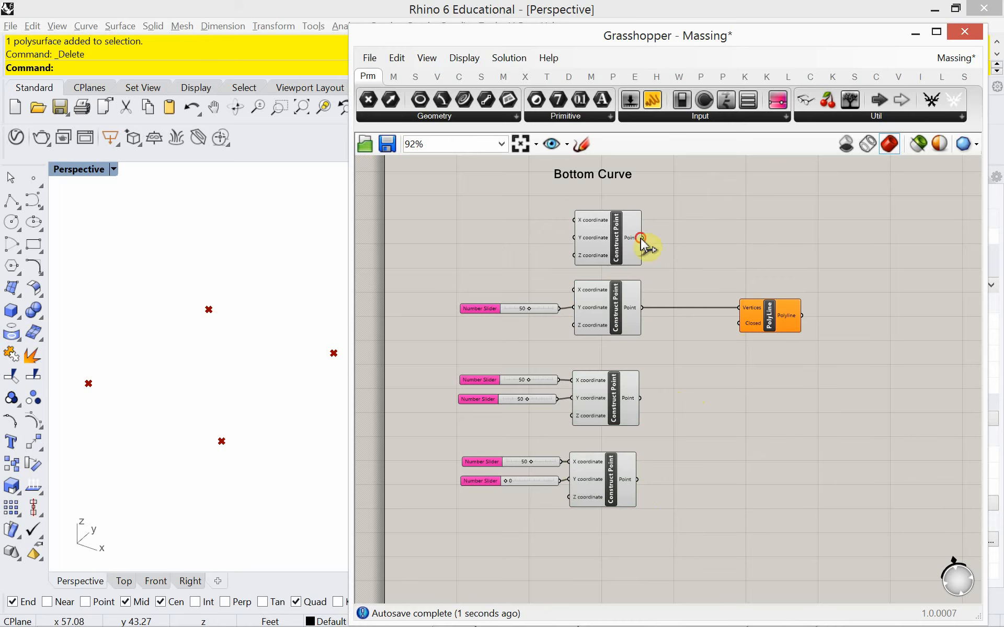
pyautogui.moveTo(643, 239); pyautogui.dragTo(739, 308)
pyautogui.keyDown('shift'); pyautogui.moveTo(644, 310); pyautogui.dragTo(739, 308); pyautogui.keyUp('shift')
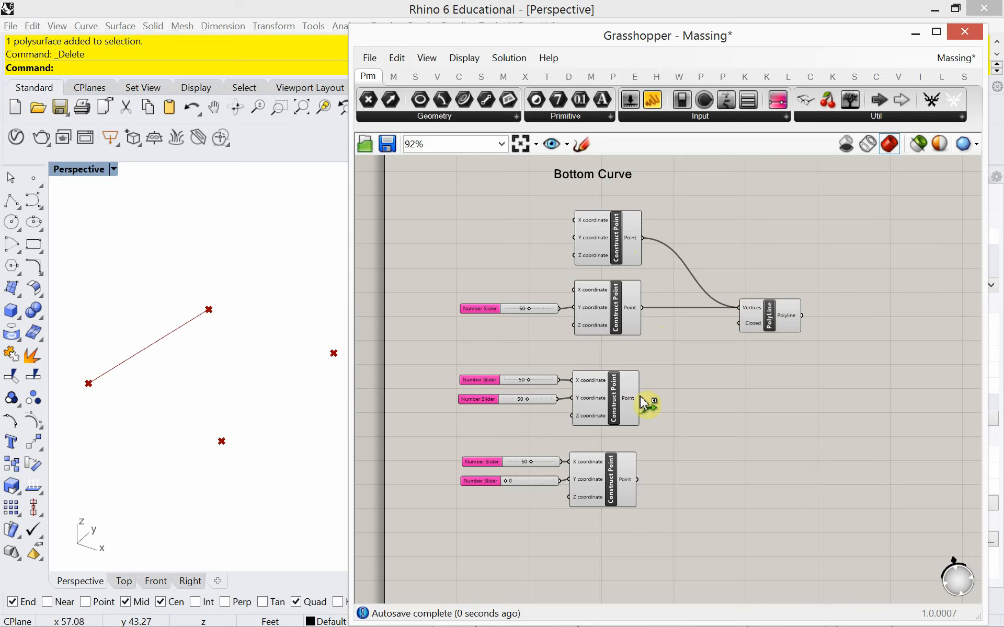
pyautogui.keyDown('shift'); pyautogui.moveTo(640, 398); pyautogui.dragTo(739, 308); pyautogui.keyUp('shift')
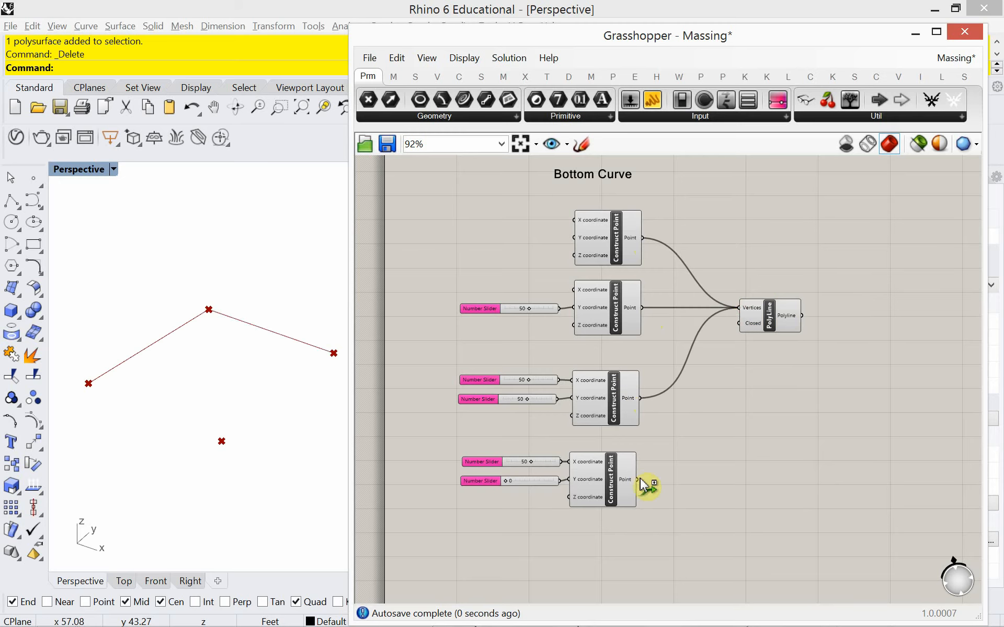
pyautogui.keyDown('shift'); pyautogui.moveTo(644, 485); pyautogui.dragTo(739, 308); pyautogui.keyUp('shift')
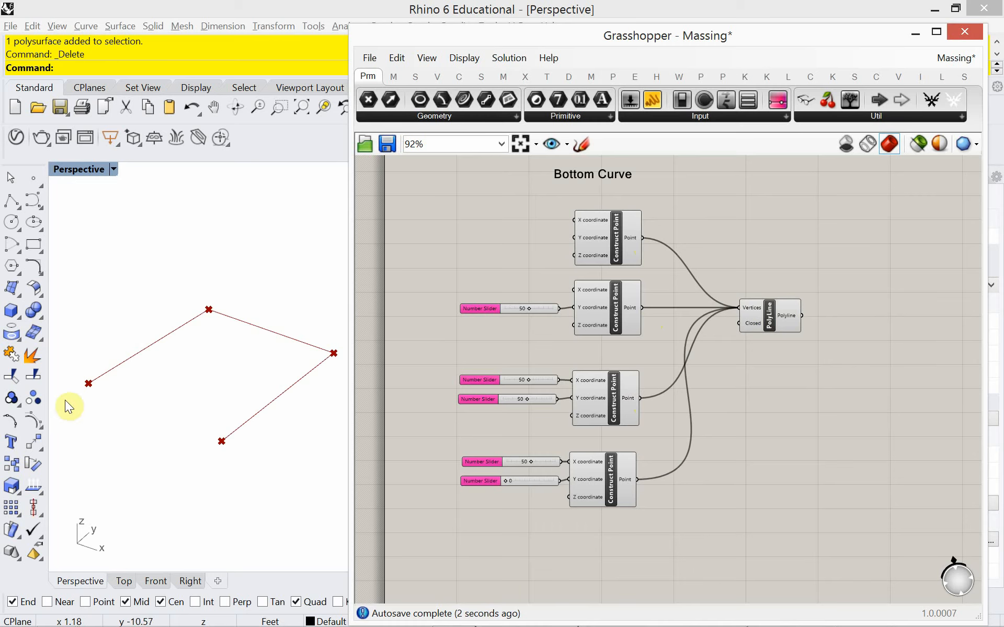
# Step: Add an Arc SED component to the canvas and place it below the PolyLine component
pyautogui.doubleClick(766, 393)
pyautogui.write('a')
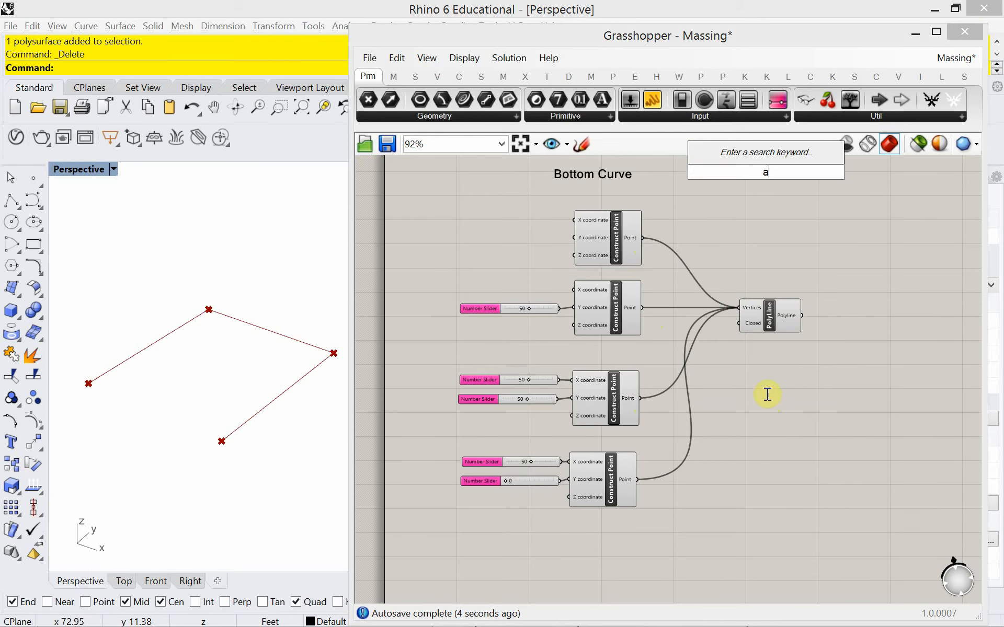
pyautogui.write('RC')
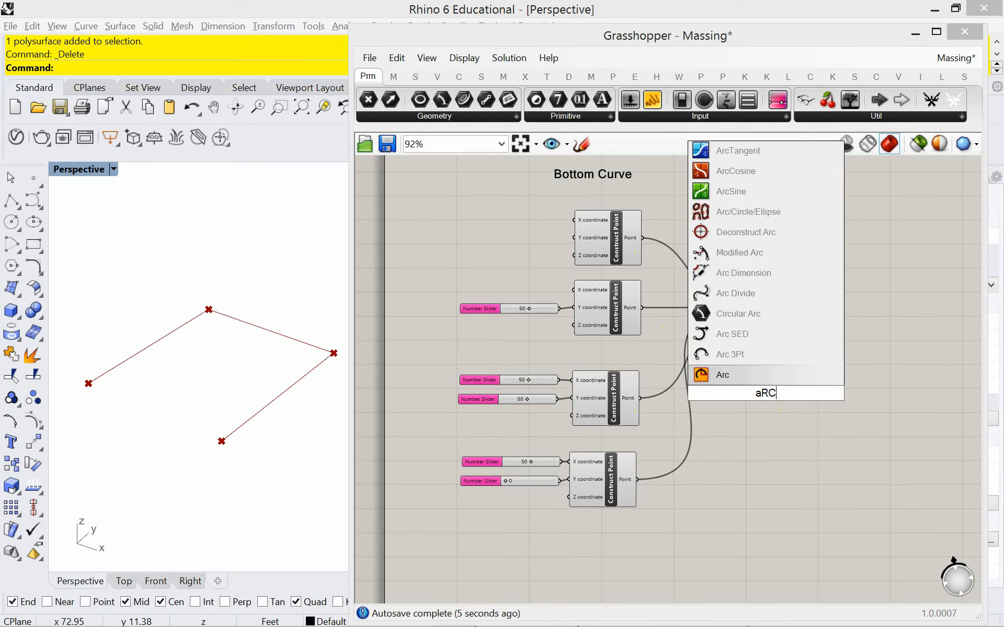
pyautogui.click(734, 337)
pyautogui.moveTo(767, 394); pyautogui.dragTo(830, 375)
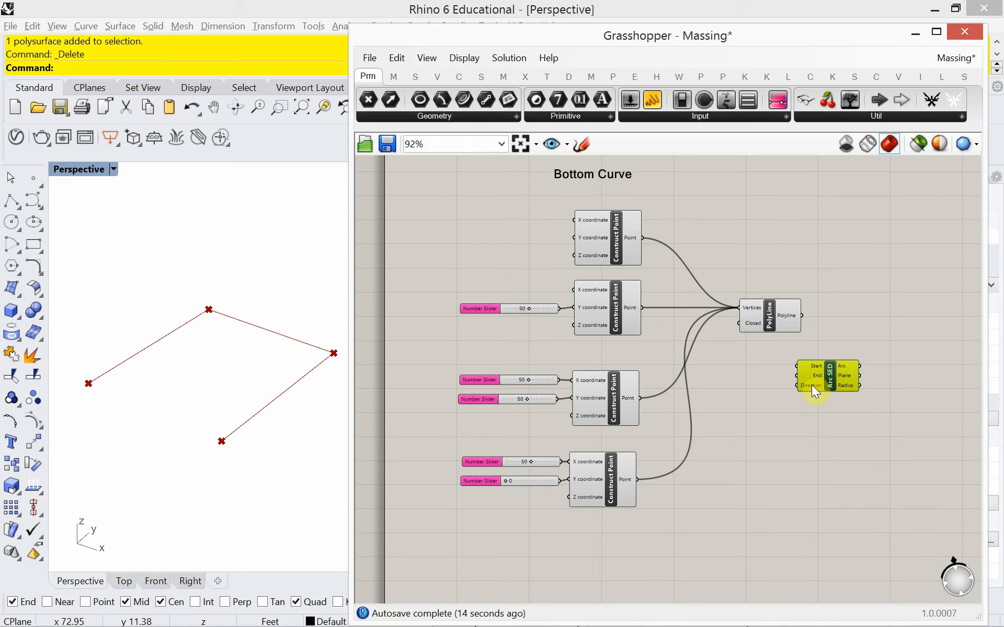
# Step: Connect the first Construct Point to Arc SED's Start and the fourth to its End, keeping the component below the PolyLine
pyautogui.click(604, 404)
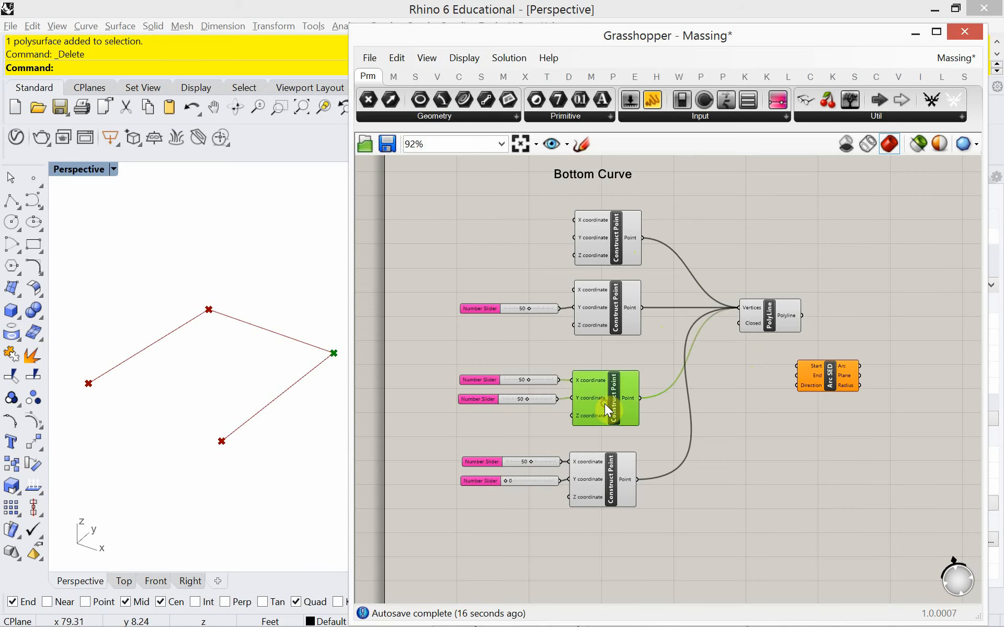
pyautogui.click(611, 319)
pyautogui.click(600, 477)
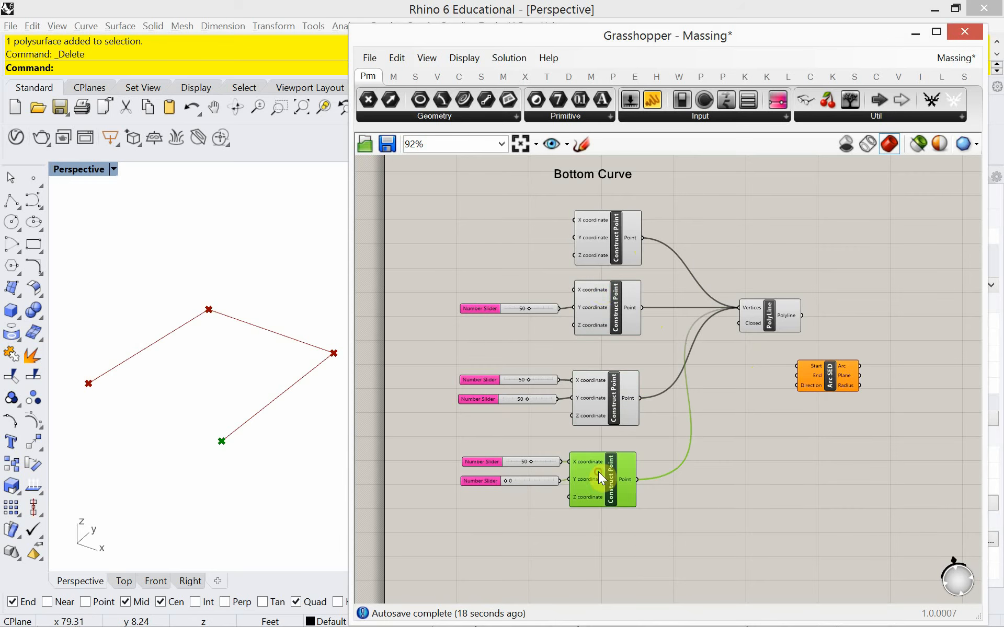
pyautogui.click(601, 262)
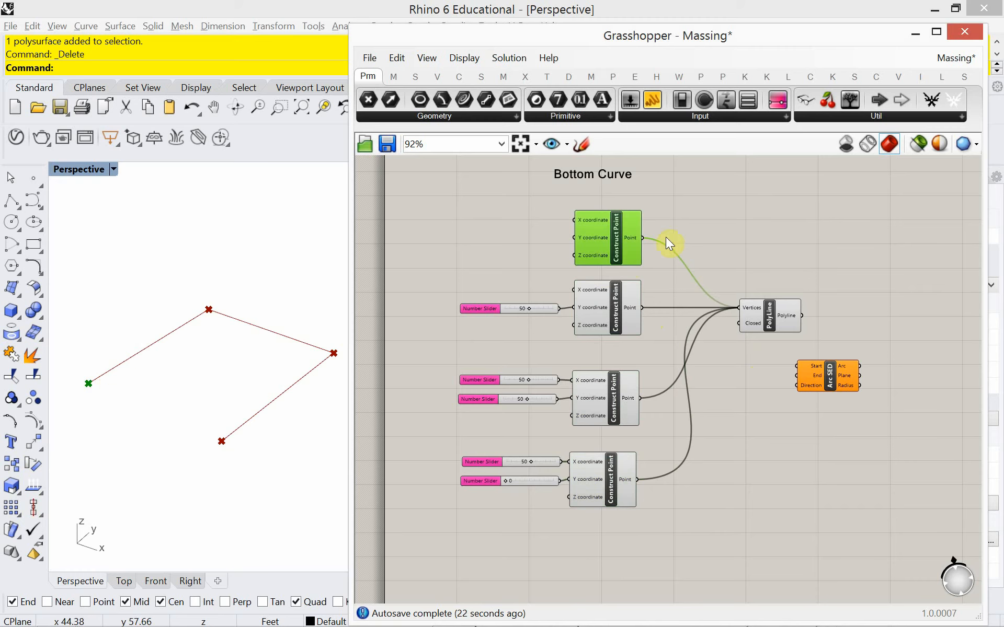
pyautogui.moveTo(815, 378); pyautogui.dragTo(758, 255)
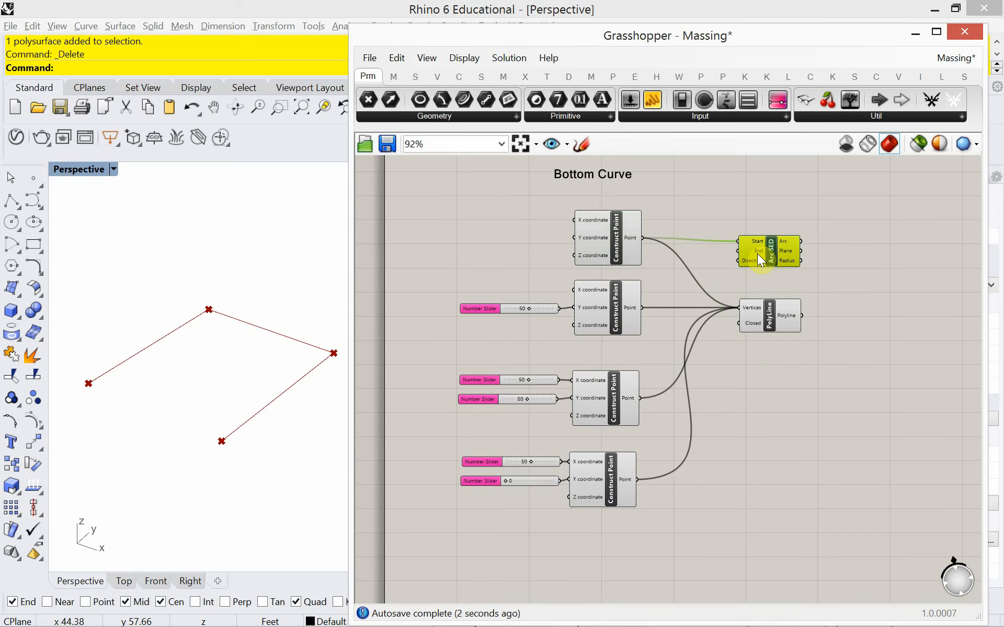
pyautogui.click(611, 246)
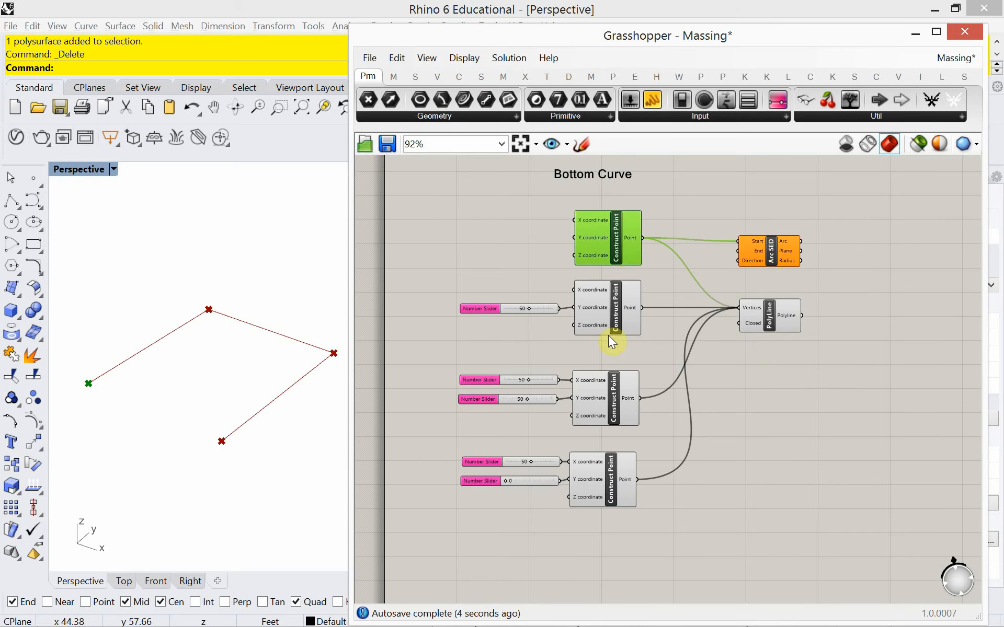
pyautogui.click(603, 481)
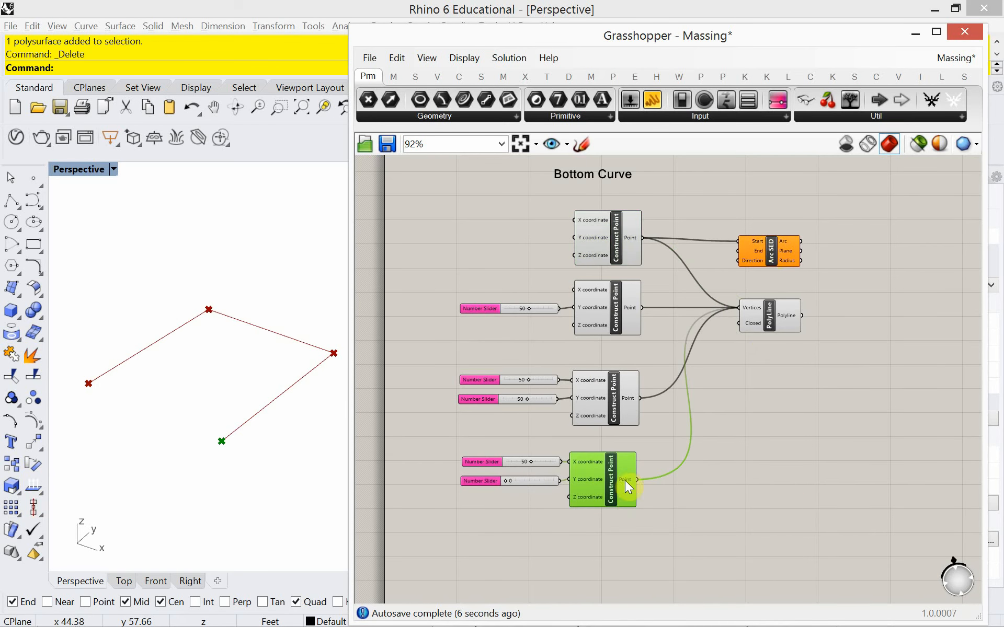
pyautogui.moveTo(637, 480); pyautogui.dragTo(830, 412)
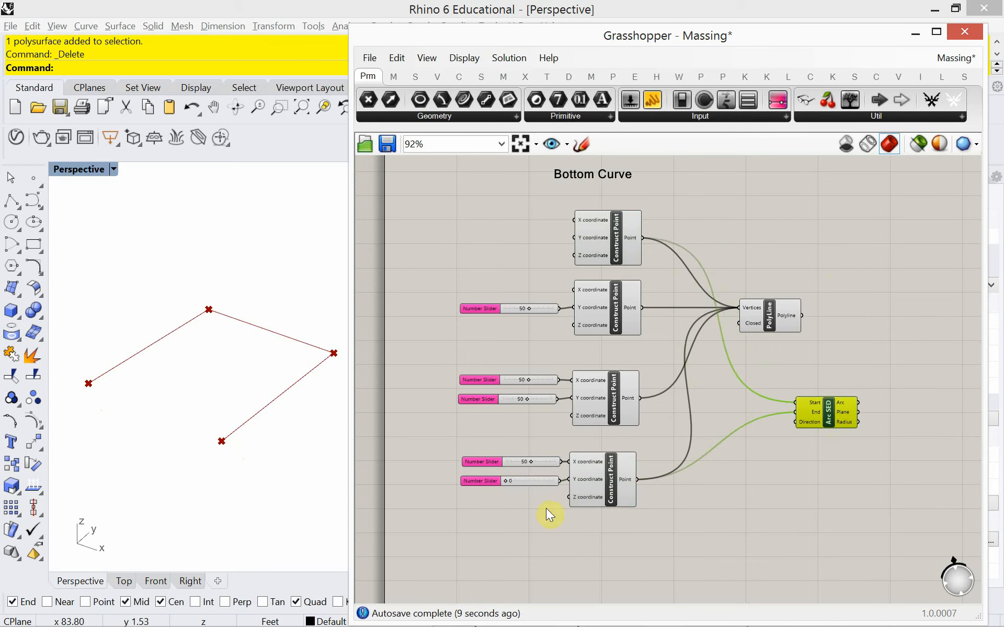
# Step: Add a Unit Y vector, connect it to Arc SED's Direction input and place it below the arc component
pyautogui.doubleClick(740, 477)
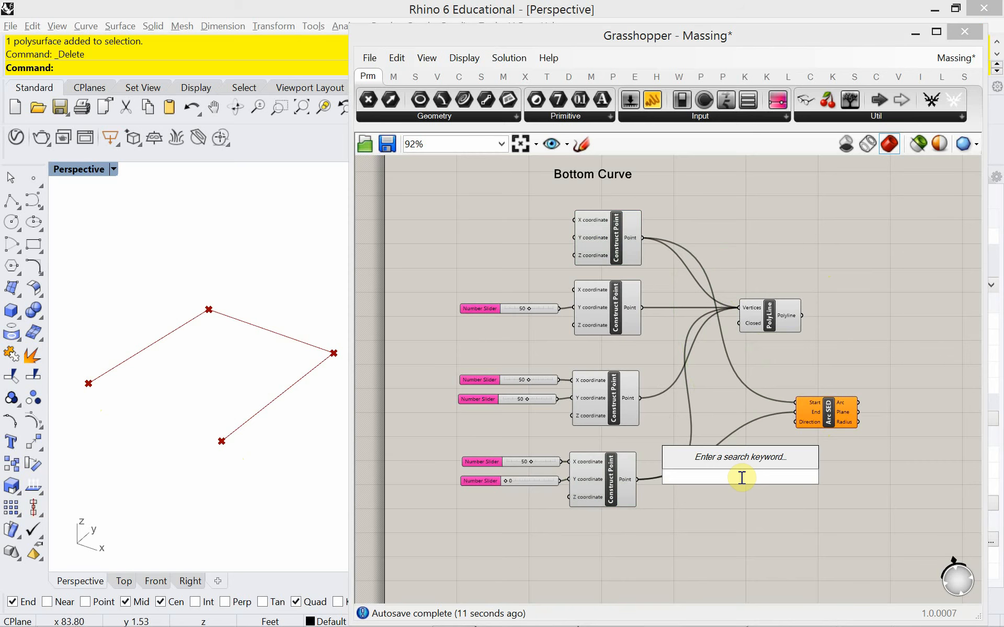
pyautogui.write('y')
pyautogui.press('Return')
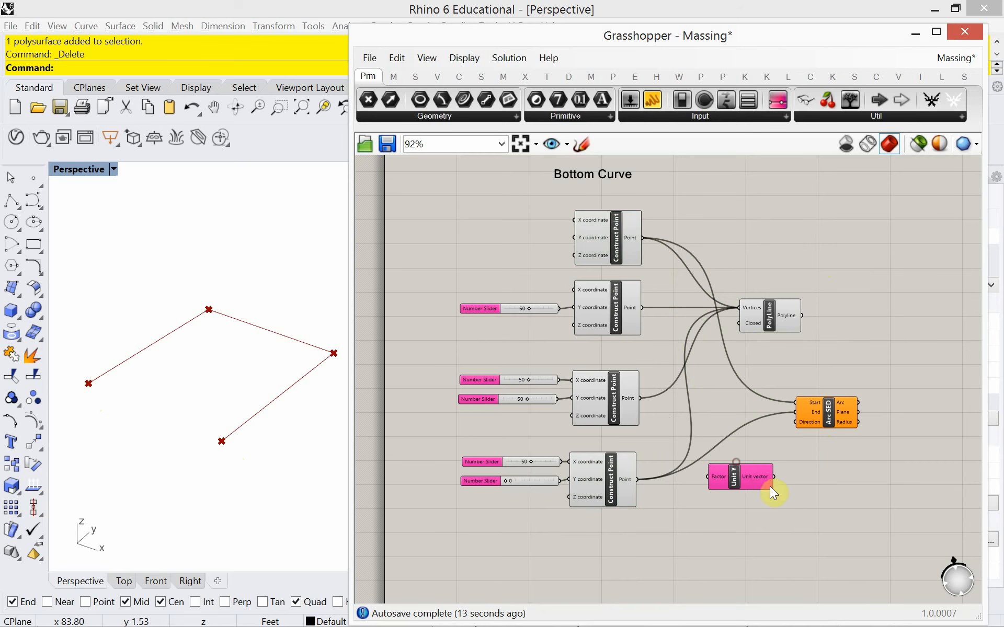
pyautogui.moveTo(774, 477); pyautogui.dragTo(796, 422)
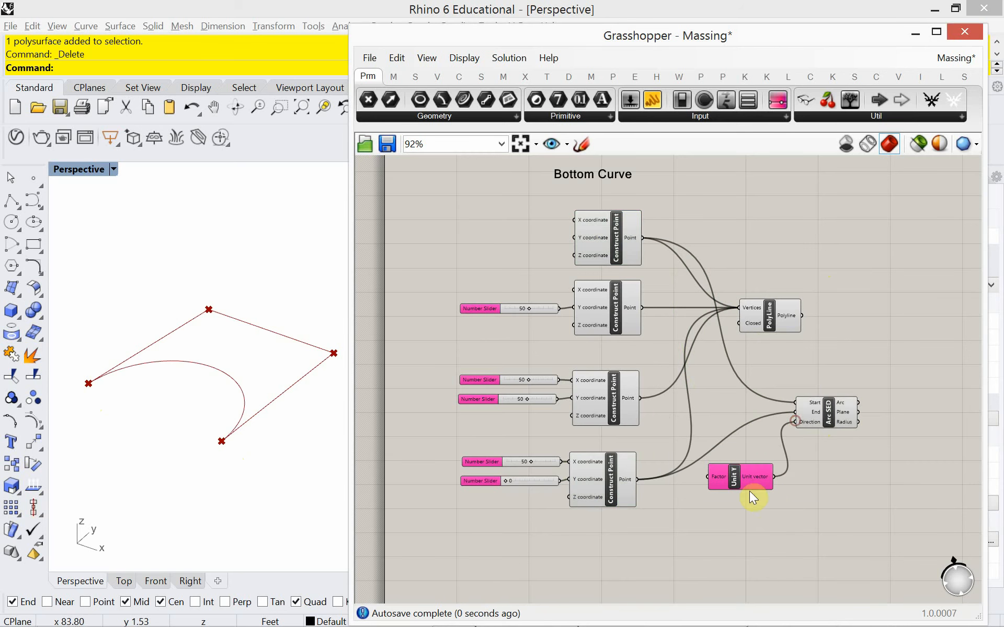
pyautogui.moveTo(745, 486); pyautogui.dragTo(748, 499)
pyautogui.moveTo(164, 378)
pyautogui.mouseDown(button='right')
pyautogui.moveTo(161, 406)
pyautogui.moveTo(166, 391)
pyautogui.mouseUp(button='right')
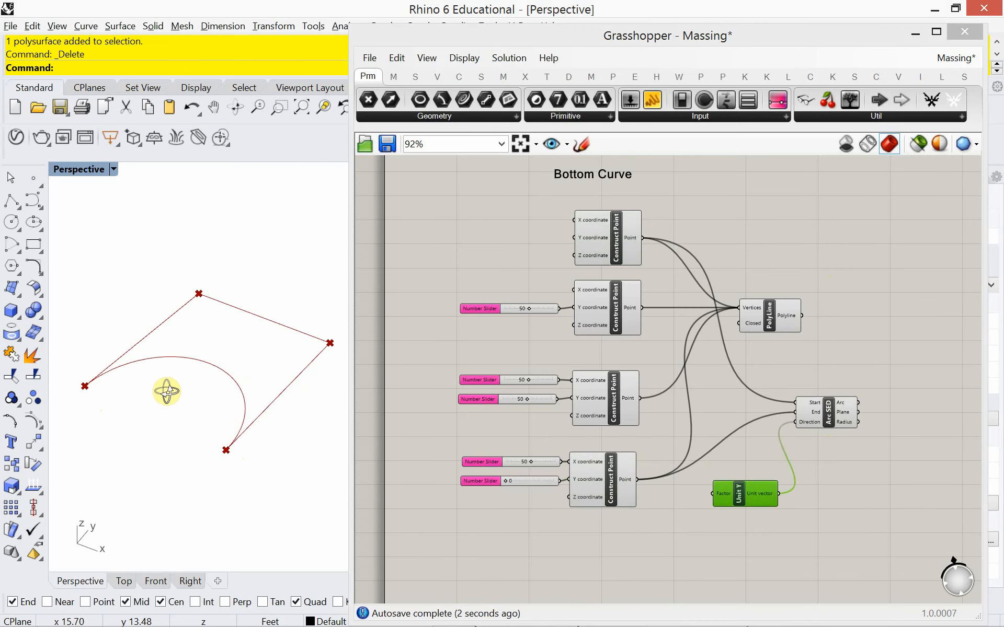
# Step: Add a number slider ranging from -20 to 0 below the Unit Y component
pyautogui.click(661, 551)
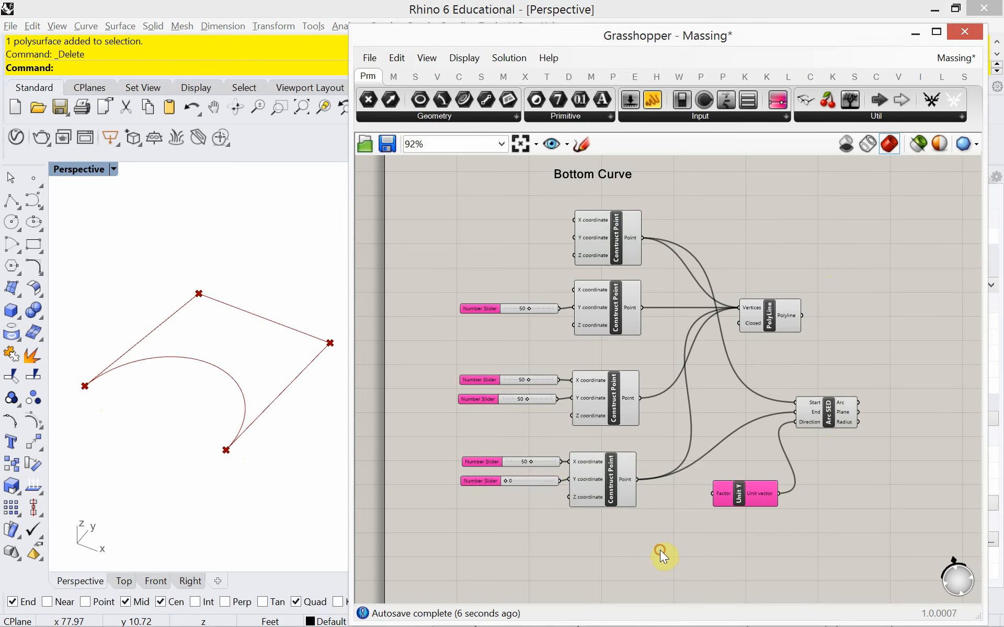
pyautogui.doubleClick(661, 550)
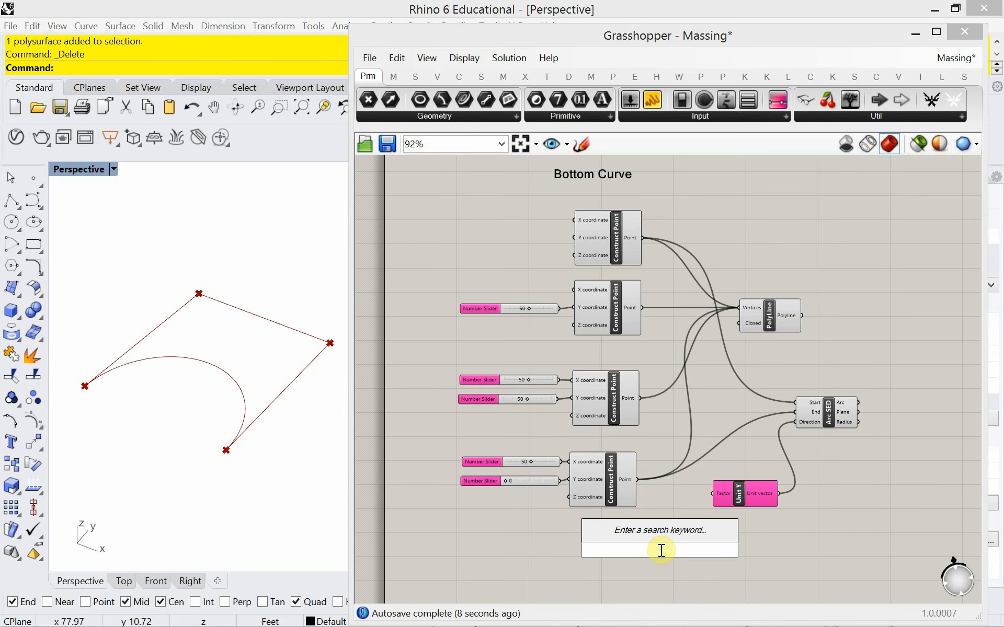
pyautogui.write('-70')
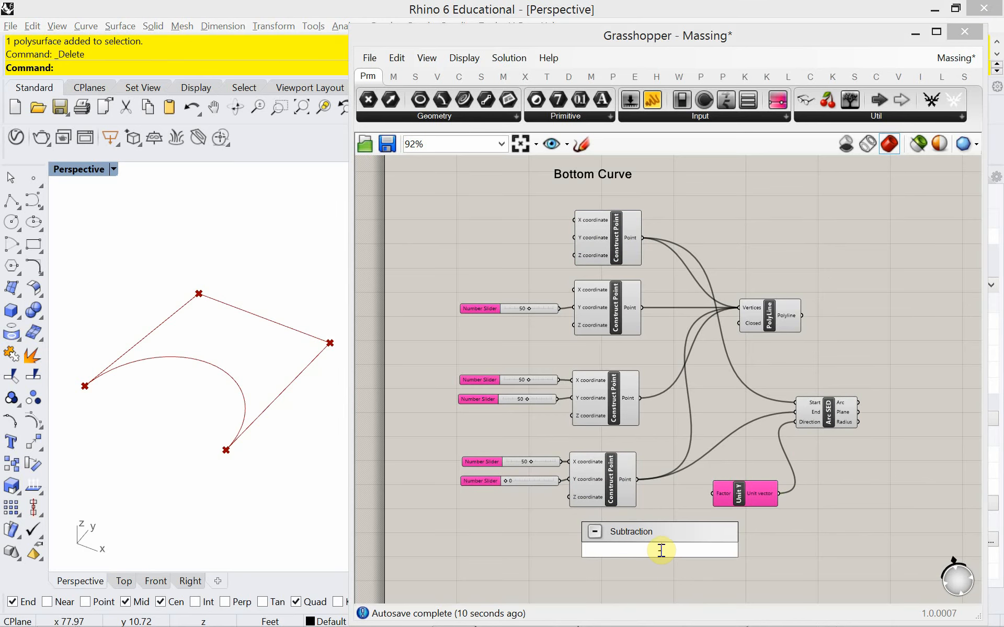
pyautogui.press('BackSpace')
pyautogui.press('BackSpace')
pyautogui.press('BackSpace')
pyautogui.write('-20<0')
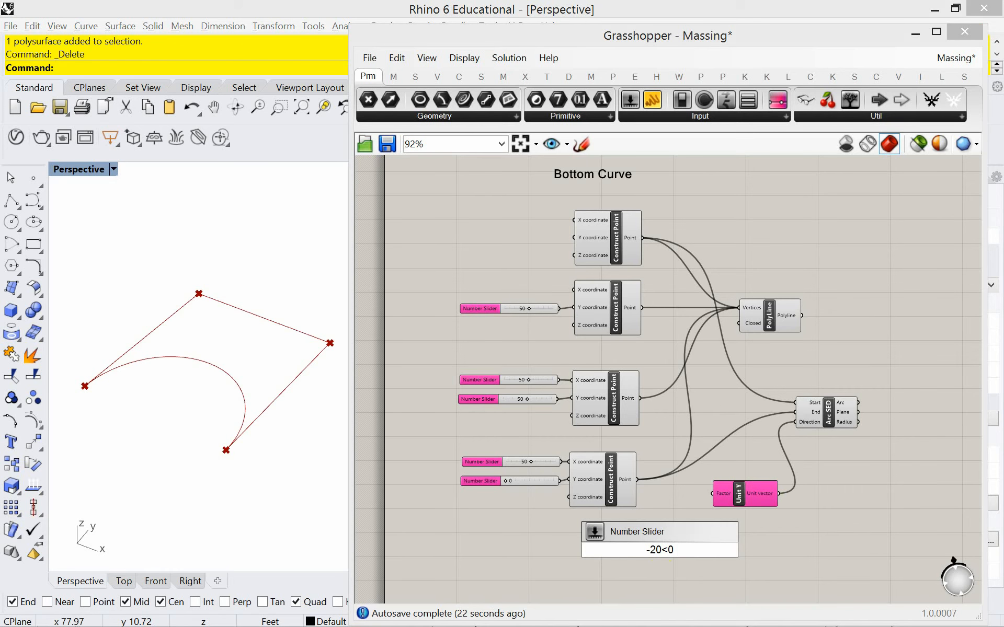
pyautogui.press('Return')
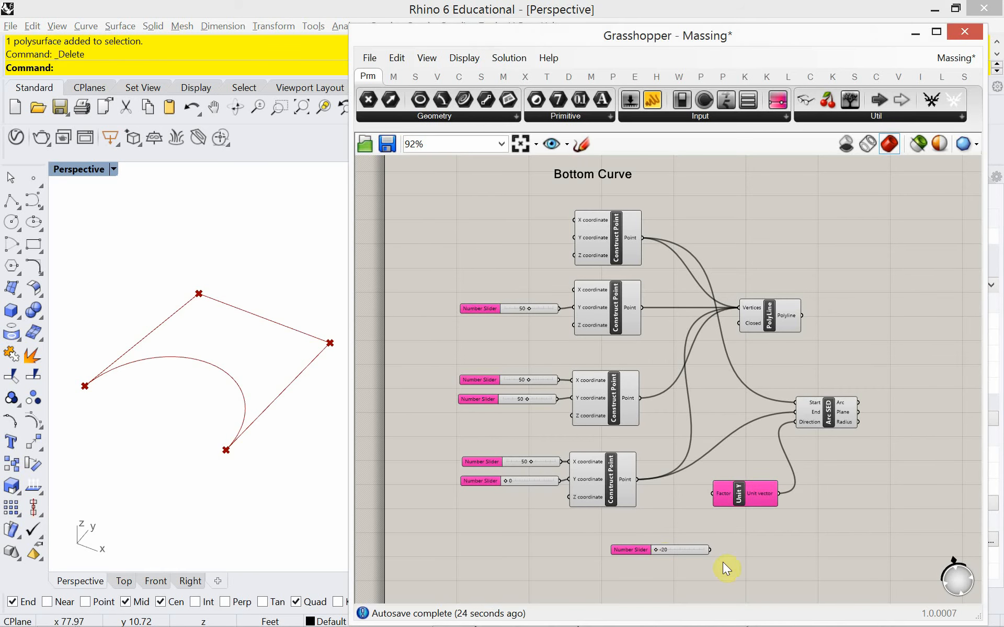
# Step: Connect the -20 to 0 slider to Unit Y's Factor input and set the slider to -9
pyautogui.moveTo(710, 551); pyautogui.dragTo(711, 499)
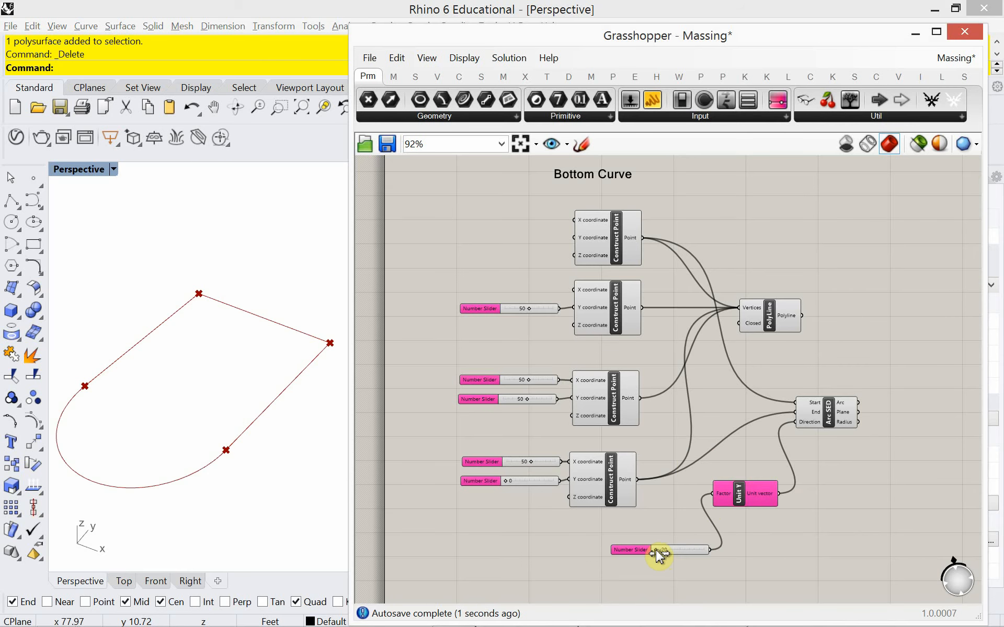
pyautogui.moveTo(656, 551); pyautogui.dragTo(685, 570)
pyautogui.moveTo(192, 334); pyautogui.dragTo(257, 352, button='right')
# Step: Add an Extrude component, connect Arc SED's Arc output to its Base and place it beyond the arc component
pyautogui.moveTo(670, 420); pyautogui.dragTo(625, 390, button='right')
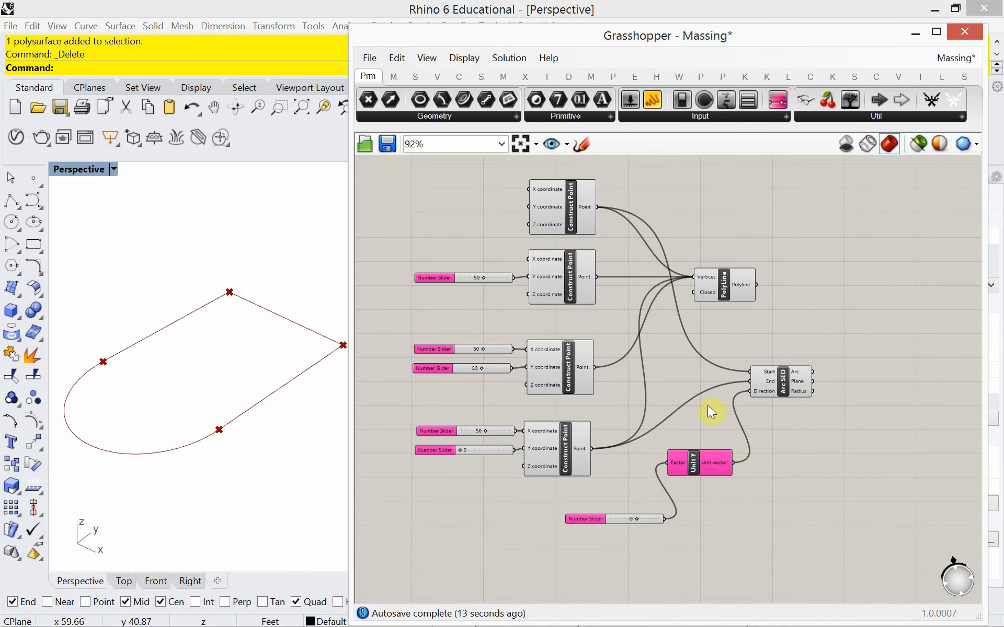
pyautogui.doubleClick(874, 388)
pyautogui.write('EX')
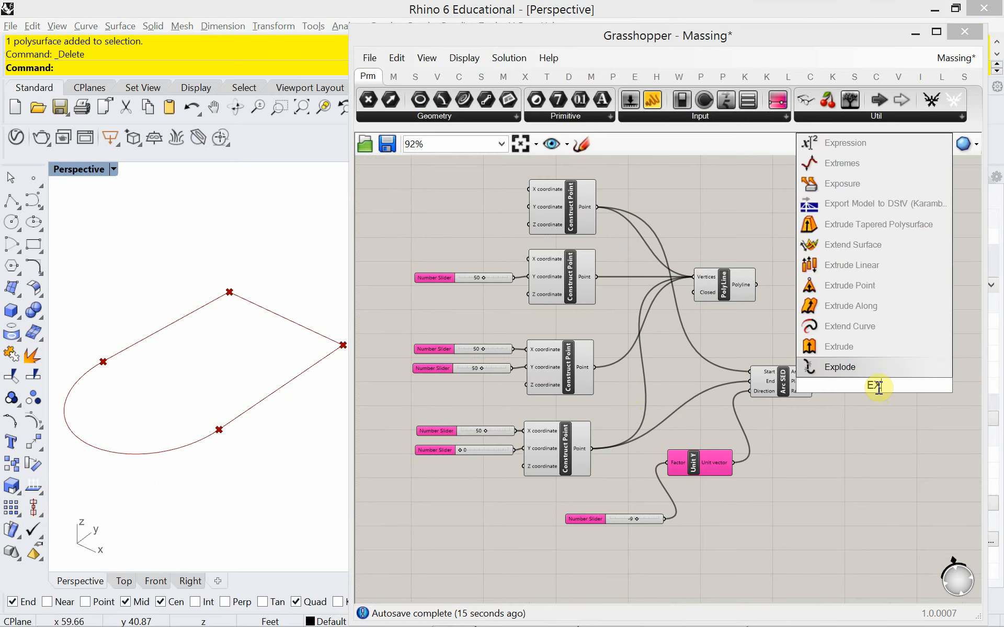
pyautogui.write('TUDE')
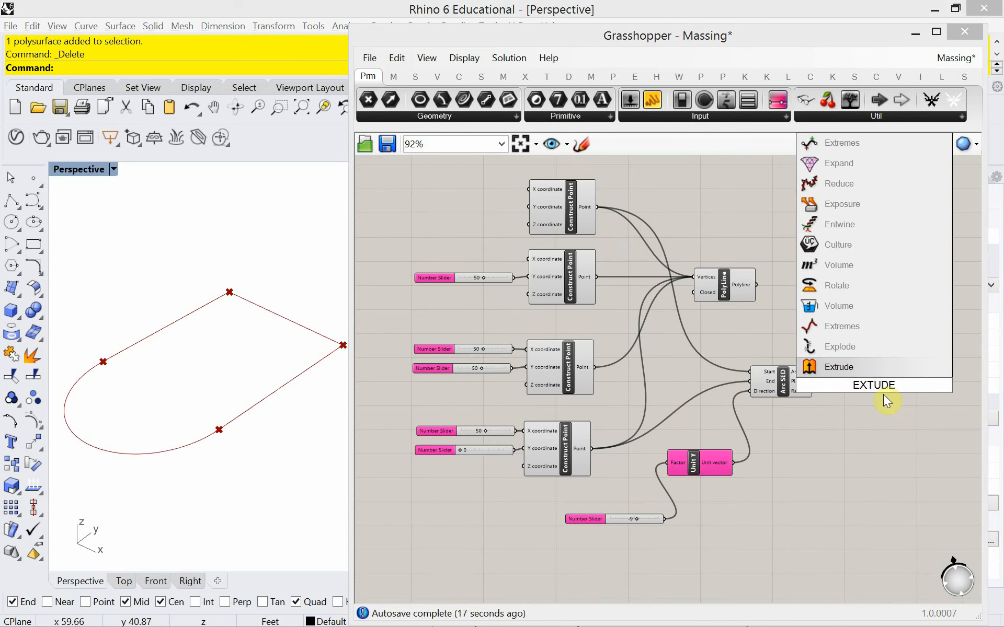
pyautogui.click(851, 368)
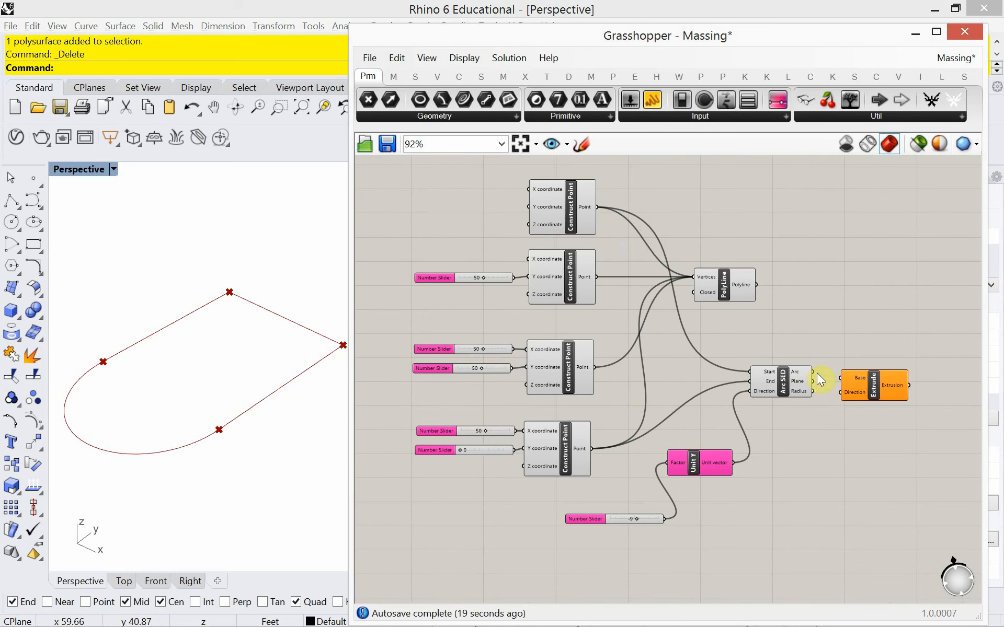
pyautogui.moveTo(815, 375); pyautogui.dragTo(917, 388)
pyautogui.moveTo(872, 399); pyautogui.dragTo(834, 395, button='right')
pyautogui.moveTo(874, 389); pyautogui.dragTo(908, 380)
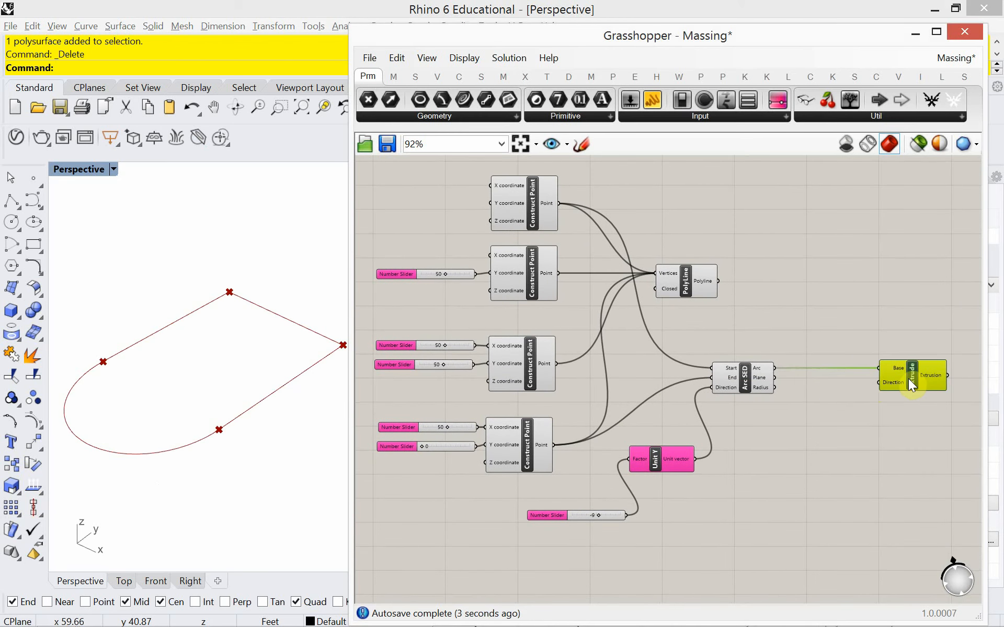
# Step: Add a Unit Z vector and connect it to the Extrude component's Direction input
pyautogui.doubleClick(833, 410)
pyautogui.write('z')
pyautogui.press('Return')
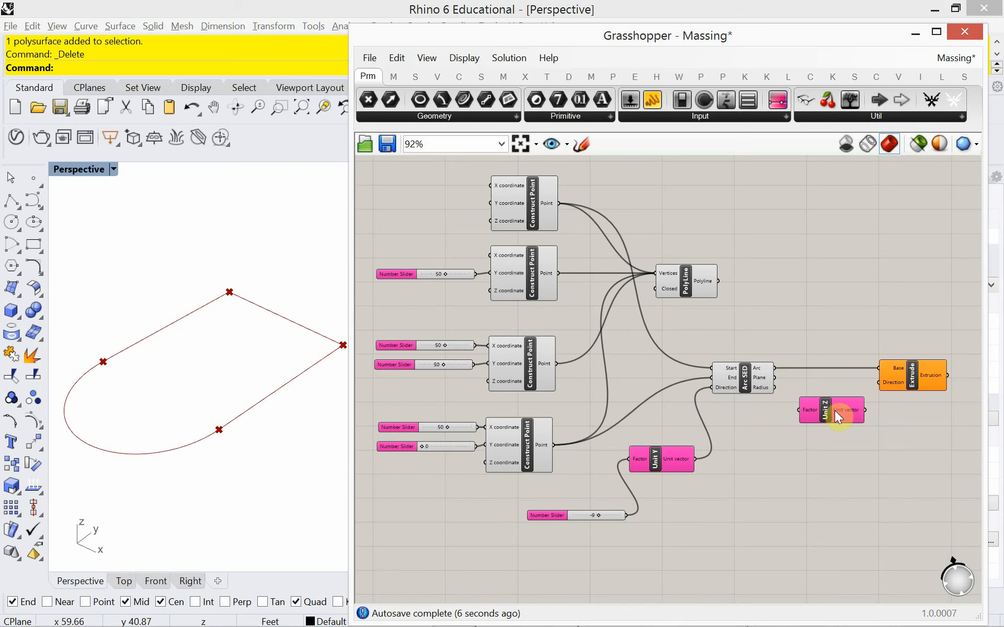
pyautogui.moveTo(866, 410); pyautogui.dragTo(879, 384)
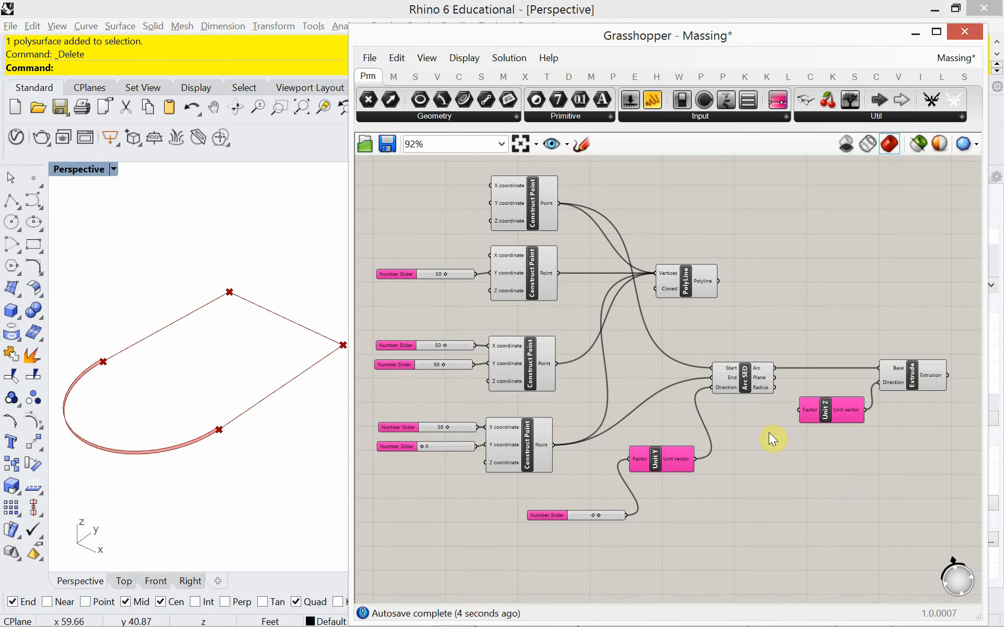
pyautogui.moveTo(220, 363); pyautogui.dragTo(223, 432, button='right')
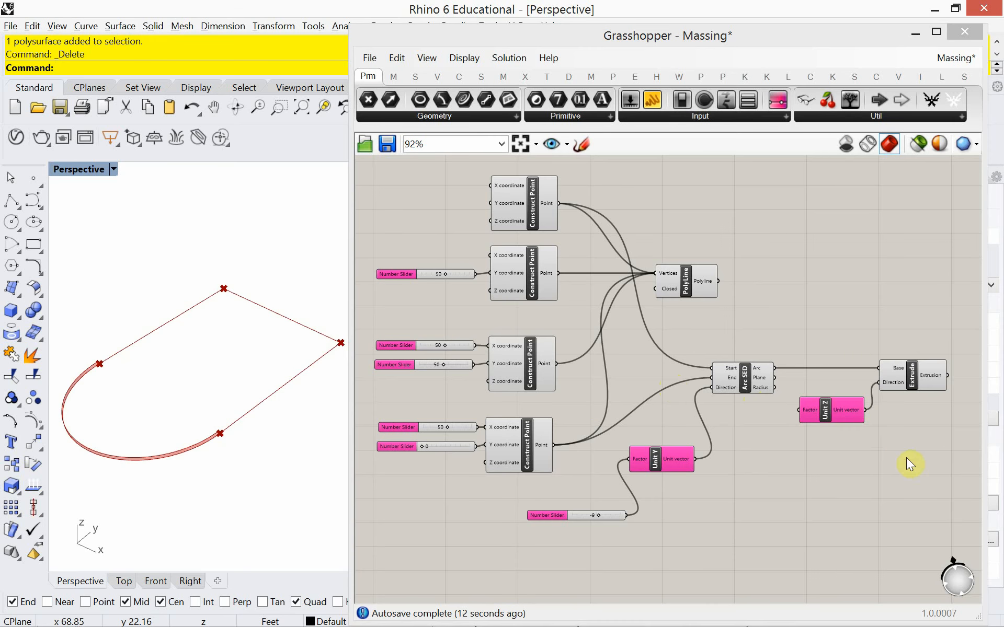
# Step: Add a Join Curves component, feed it the Polyline and the Arc, and connect the joined curve to Extrude's Base instead of the arc
pyautogui.doubleClick(824, 291)
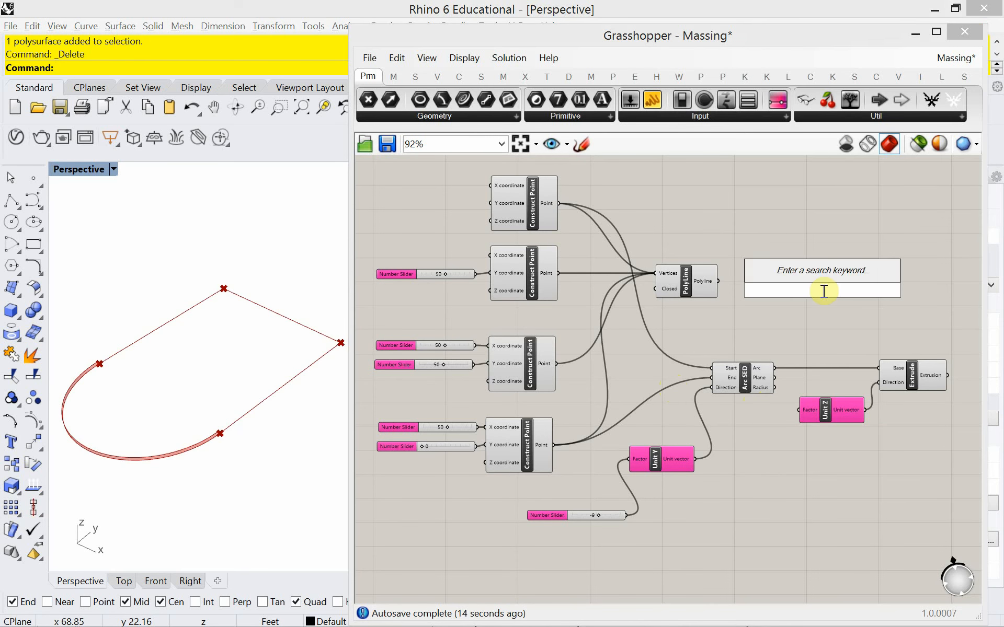
pyautogui.write('JOIN')
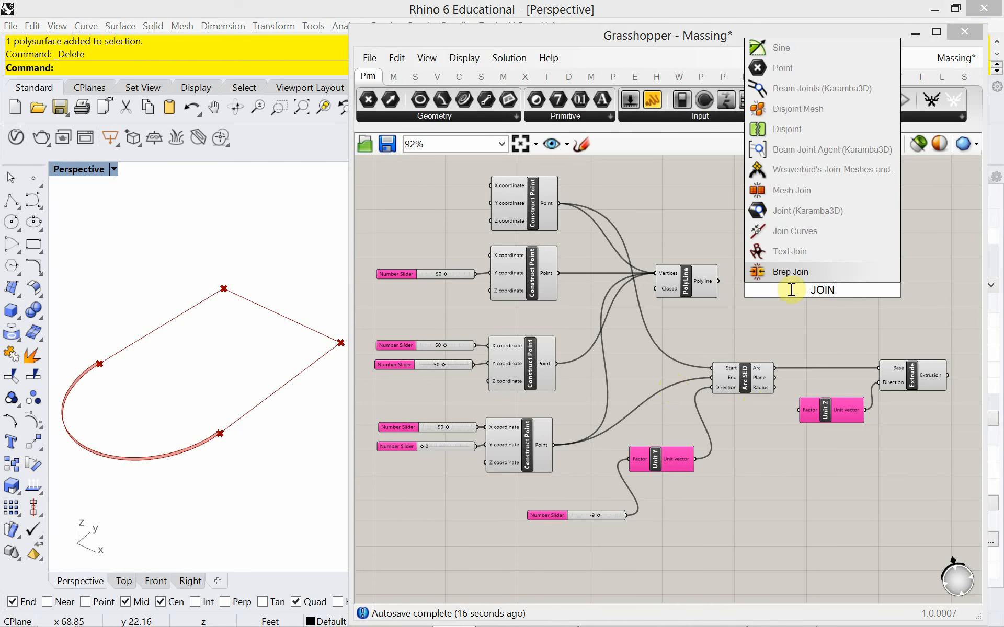
pyautogui.click(798, 235)
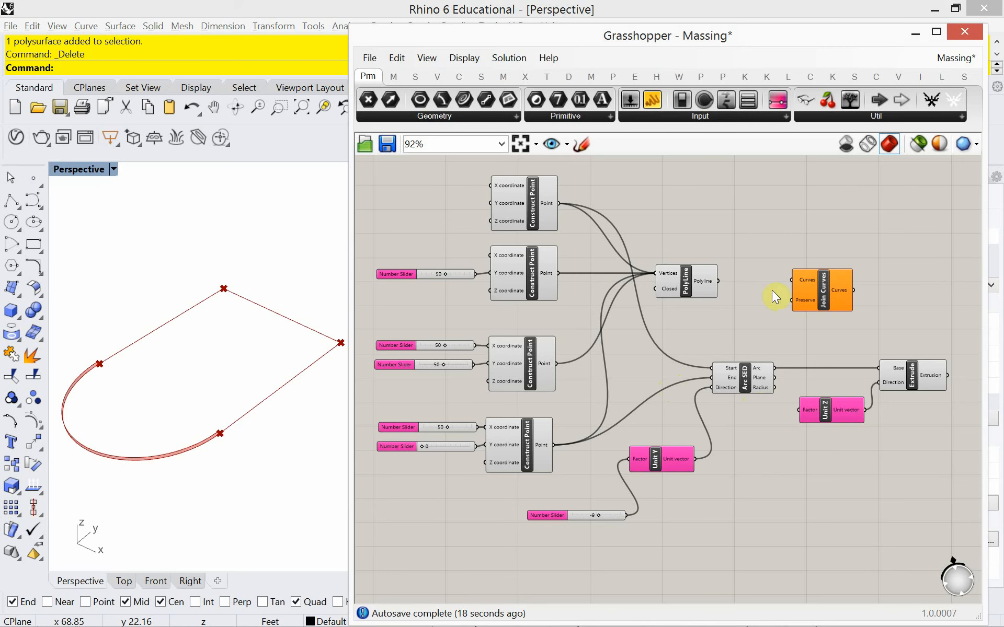
pyautogui.moveTo(719, 280); pyautogui.dragTo(791, 280)
pyautogui.moveTo(774, 368); pyautogui.dragTo(925, 379)
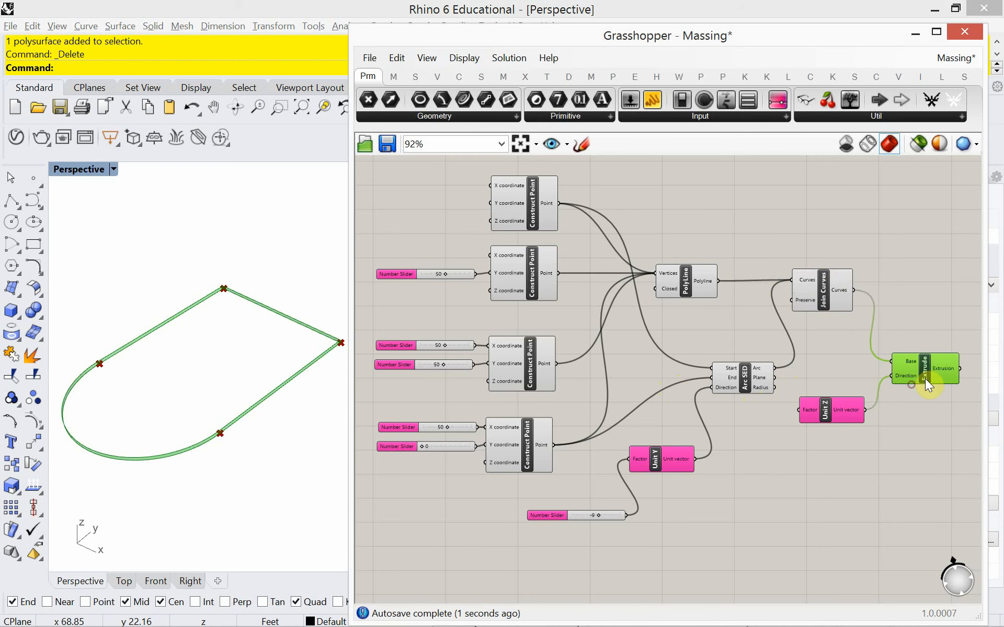
pyautogui.moveTo(833, 434); pyautogui.dragTo(733, 427, button='right')
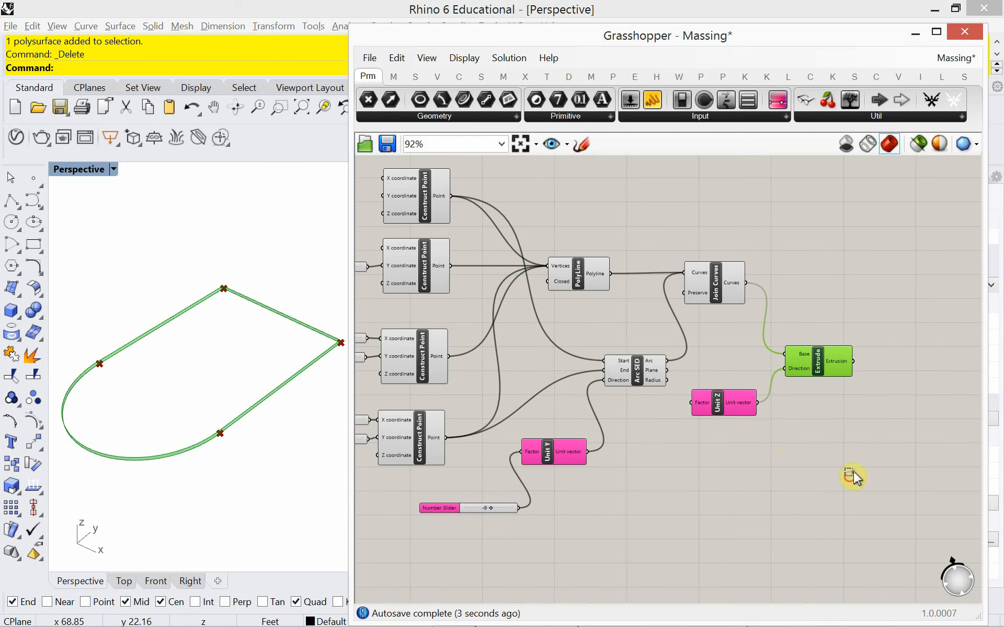
# Step: Move Extrude and Unit Z farther along the canvas and drive Unit Z's Factor with a new number slider set to 25
pyautogui.moveTo(851, 476); pyautogui.dragTo(838, 381)
pyautogui.click(748, 426)
pyautogui.doubleClick(748, 426)
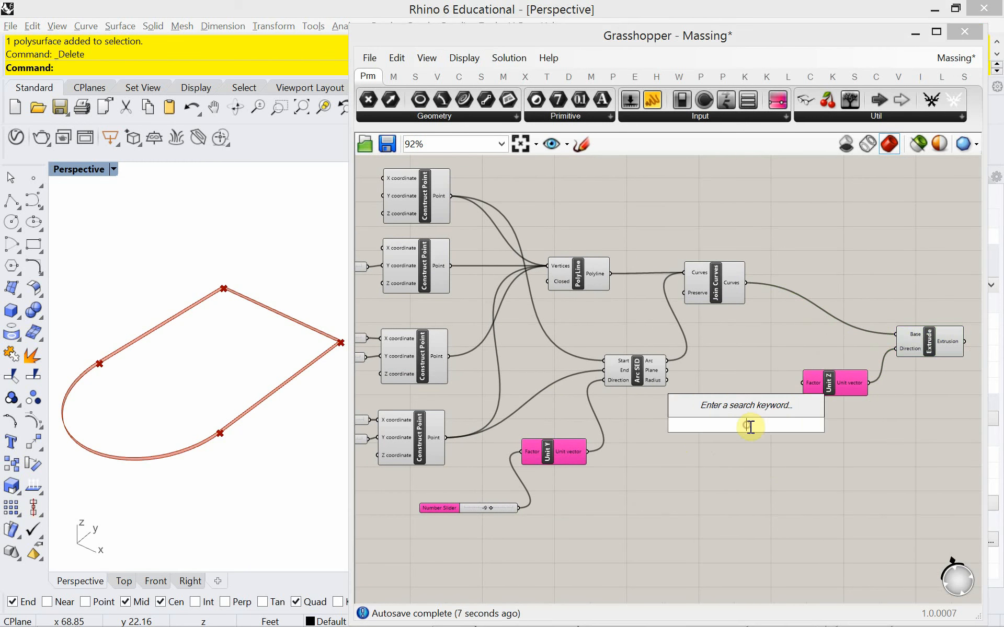
pyautogui.write('25')
pyautogui.press('Return')
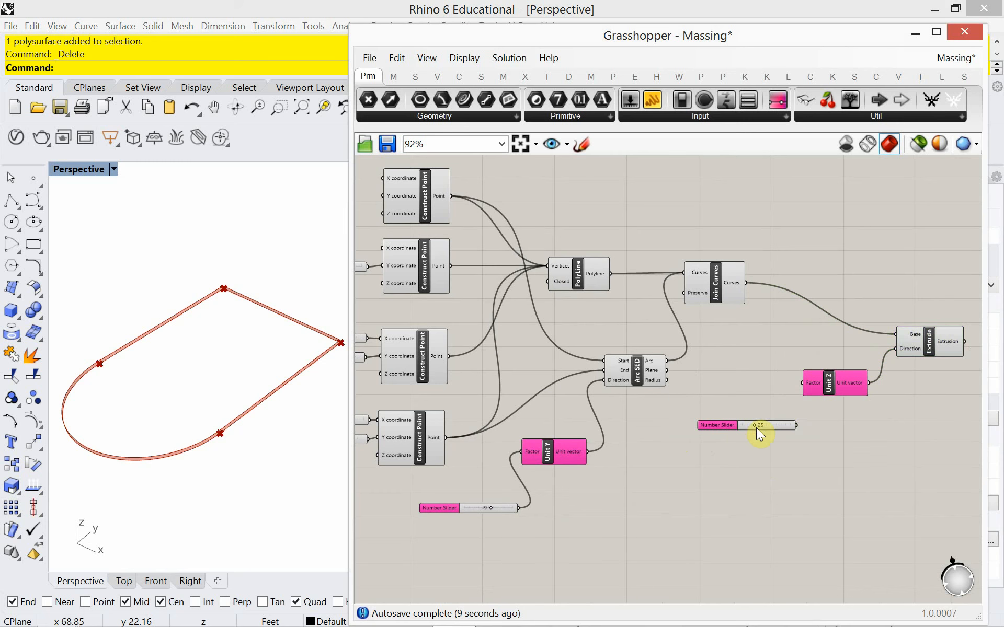
pyautogui.moveTo(797, 425); pyautogui.dragTo(777, 388)
pyautogui.moveTo(781, 404); pyautogui.dragTo(642, 386, button='right')
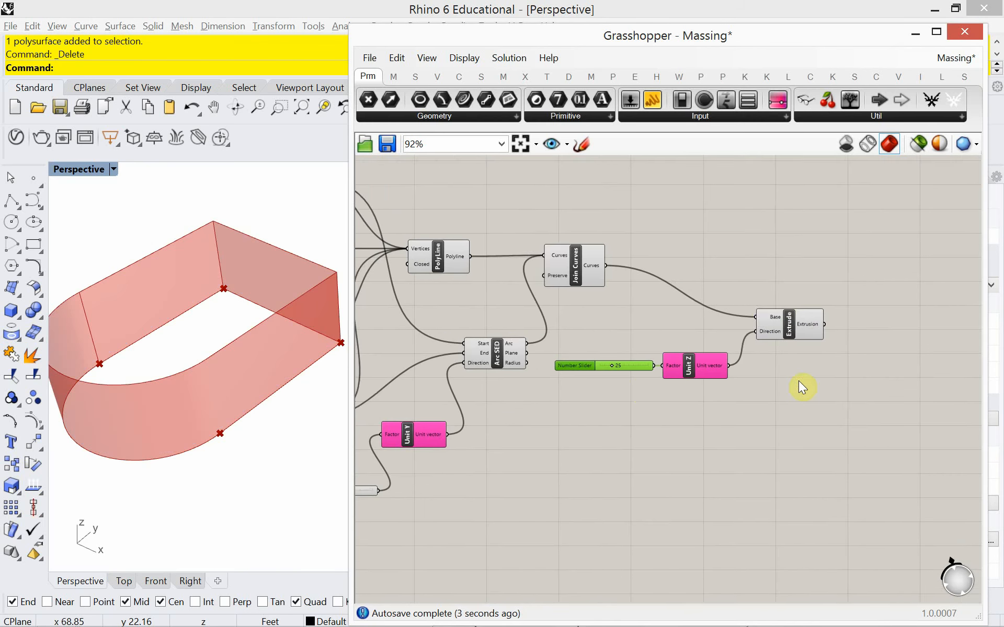
# Step: Add a Cap Holes component beside Extrude and connect the Extrusion output to its Brep input
pyautogui.moveTo(804, 367); pyautogui.dragTo(719, 357, button='right')
pyautogui.doubleClick(774, 312)
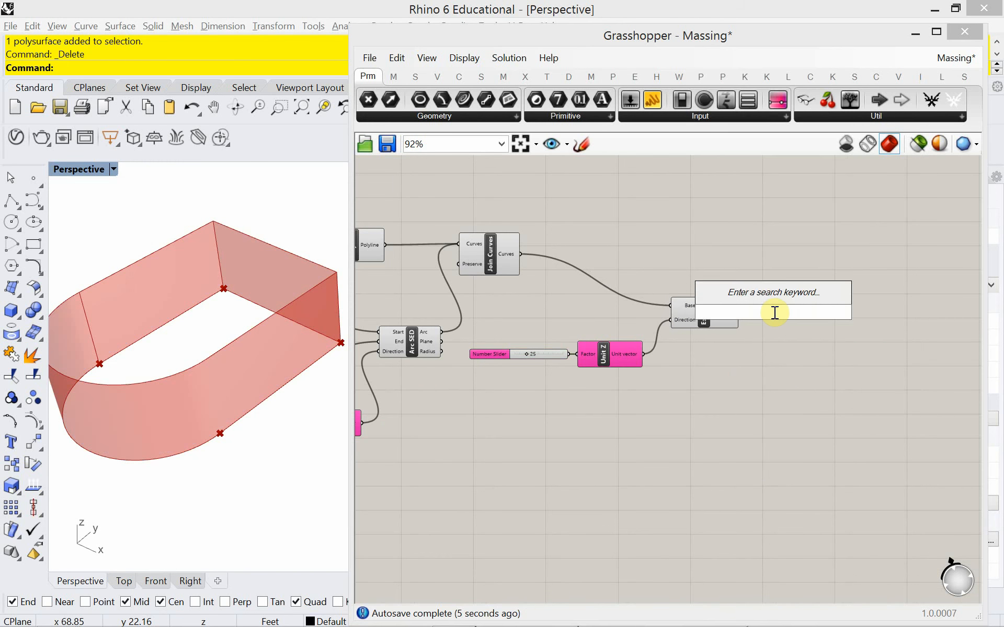
pyautogui.write('cap')
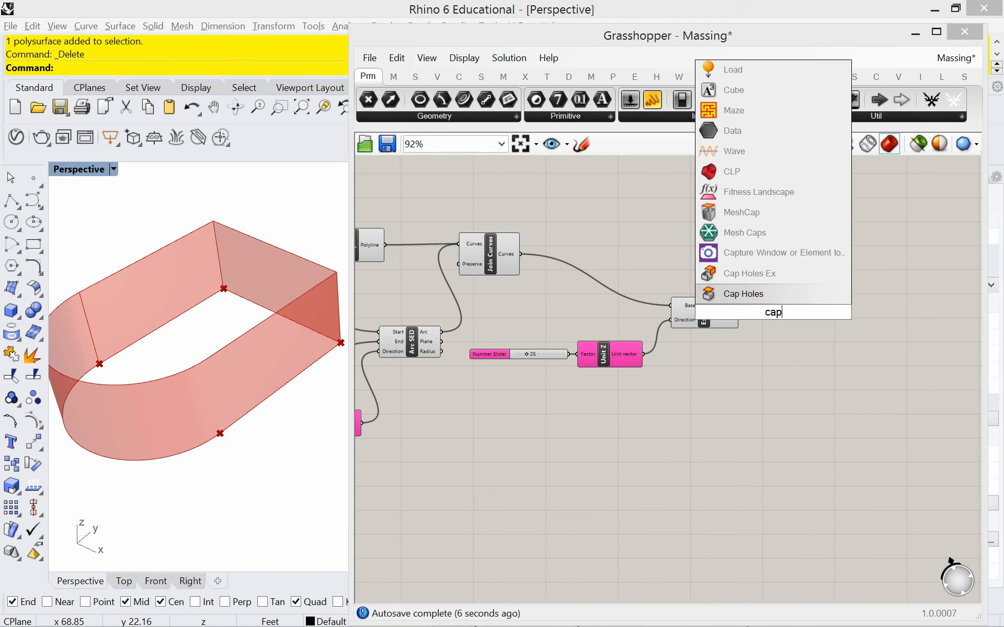
pyautogui.click(770, 291)
pyautogui.moveTo(743, 322); pyautogui.dragTo(751, 312)
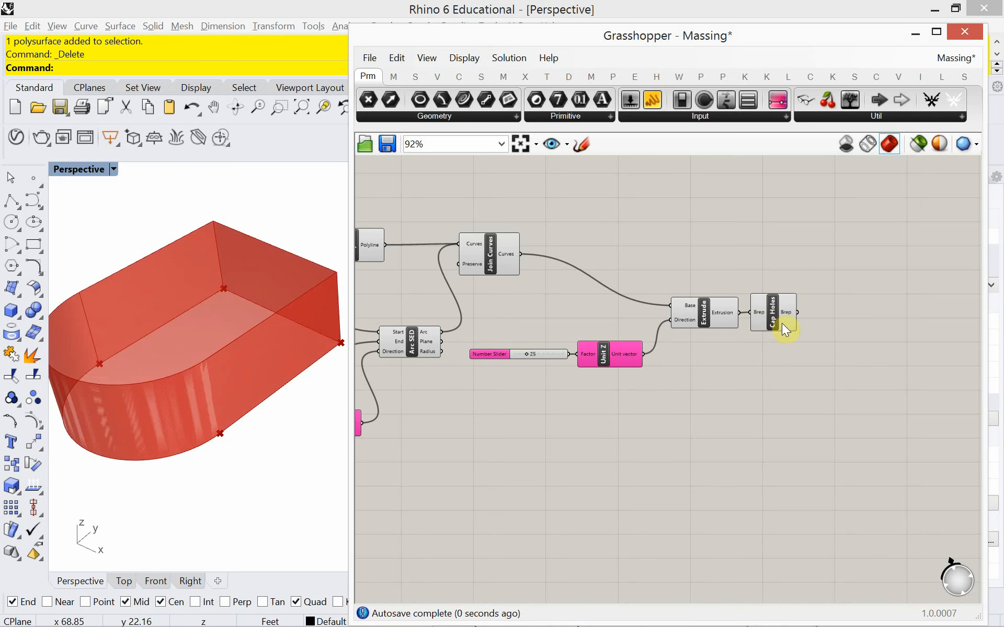
# Step: Examine the Cap Holes output and review the Bottom Curve definition from the Construct Points to the capped extrusion
pyautogui.moveTo(784, 317)
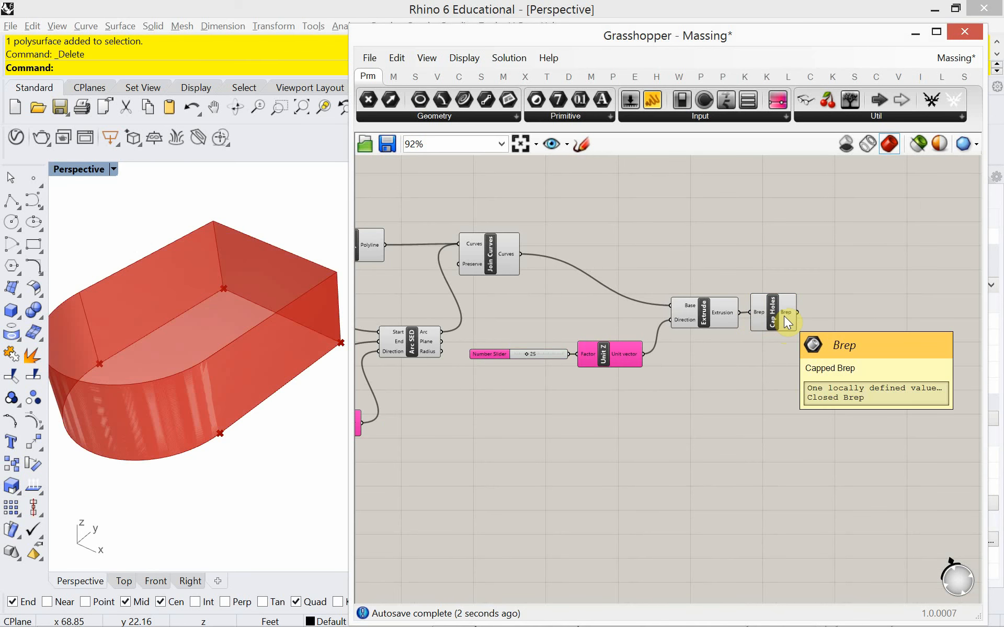
pyautogui.moveTo(101, 451)
pyautogui.mouseDown(button='right')
pyautogui.moveTo(101, 420)
pyautogui.moveTo(91, 438)
pyautogui.moveTo(105, 453)
pyautogui.mouseUp(button='right')
pyautogui.moveTo(562, 477); pyautogui.dragTo(767, 483, button='right')
pyautogui.scroll(-2, 756, 487)
pyautogui.moveTo(696, 479); pyautogui.dragTo(721, 473, button='right')
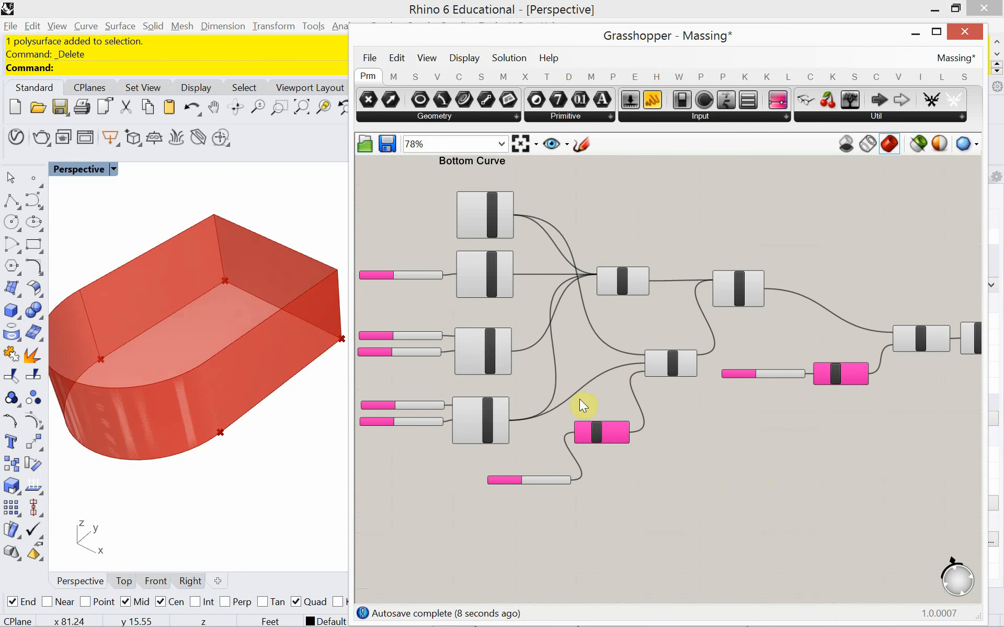
pyautogui.moveTo(847, 463); pyautogui.dragTo(716, 429, button='right')
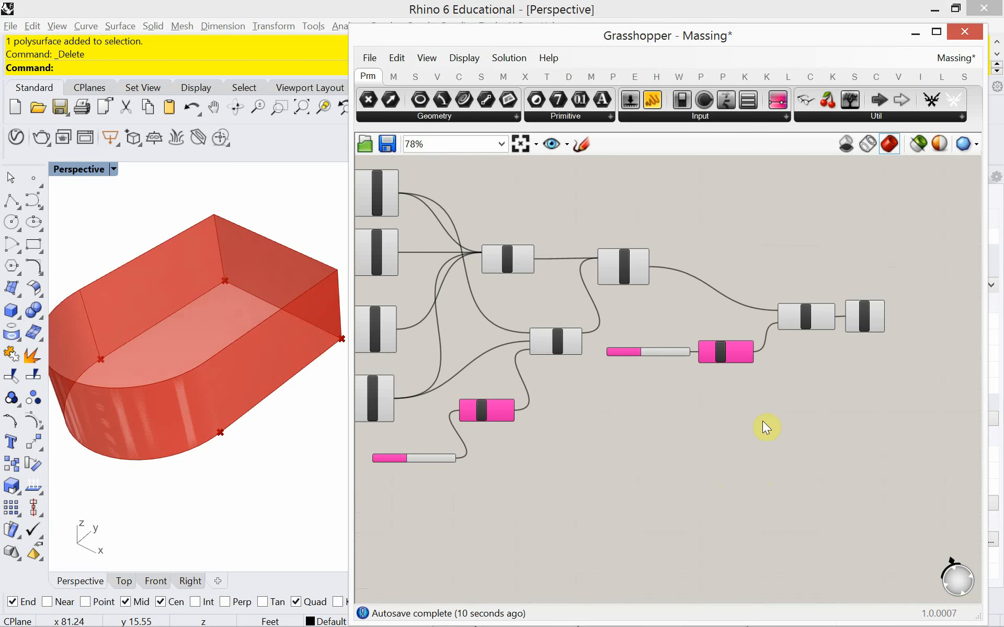
pyautogui.scroll(2, 762, 422)
pyautogui.scroll(-2, 762, 421)
pyautogui.scroll(-2, 762, 422)
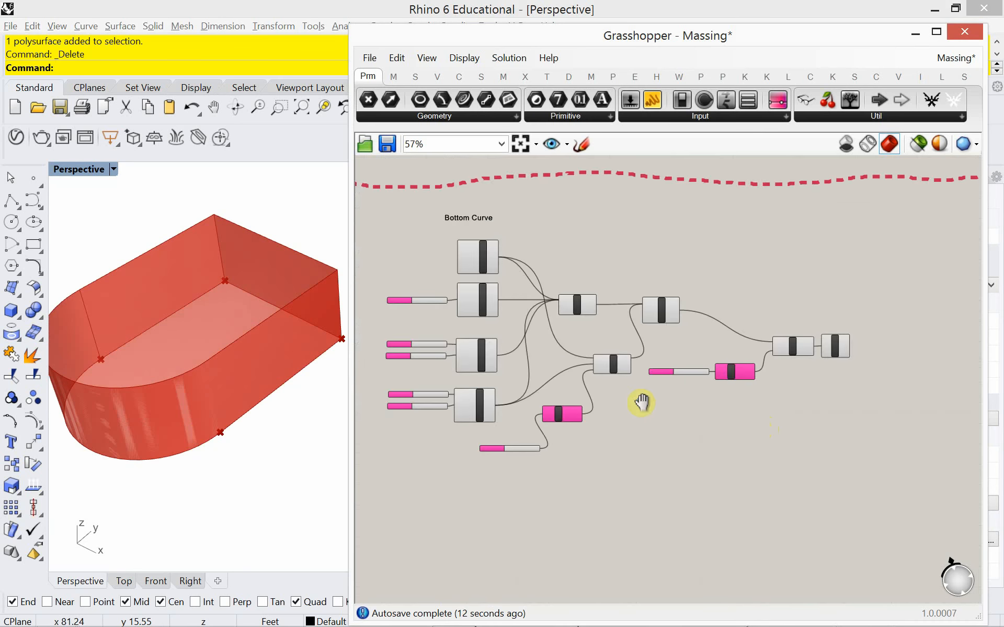
pyautogui.scroll(2, 459, 329)
pyautogui.scroll(1, 459, 327)
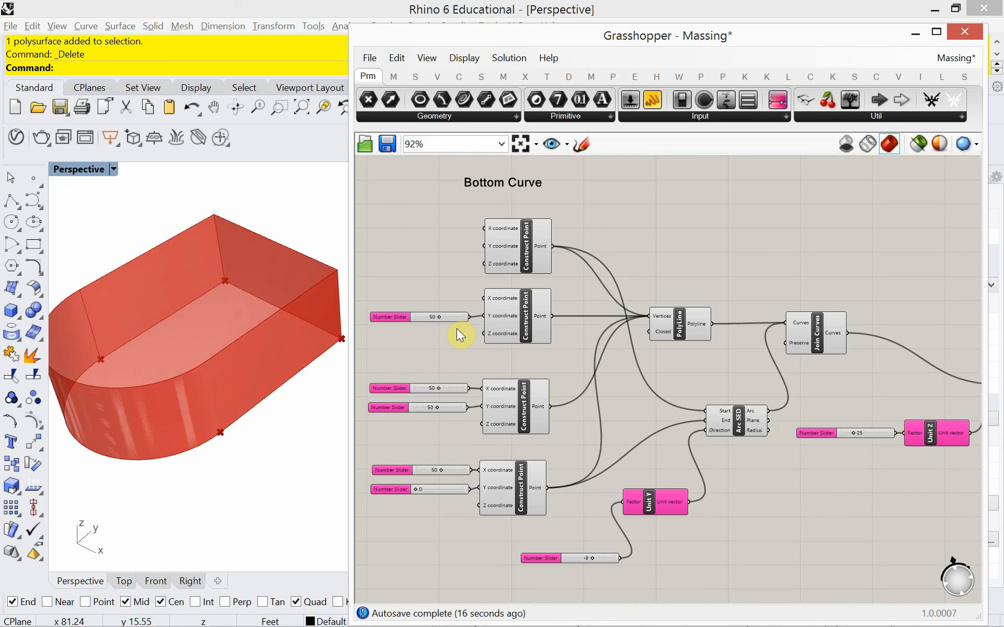
pyautogui.scroll(-1, 457, 328)
# Step: Limit the viewport preview to selected components and inspect the PolyLine component's curve
pyautogui.click(638, 330)
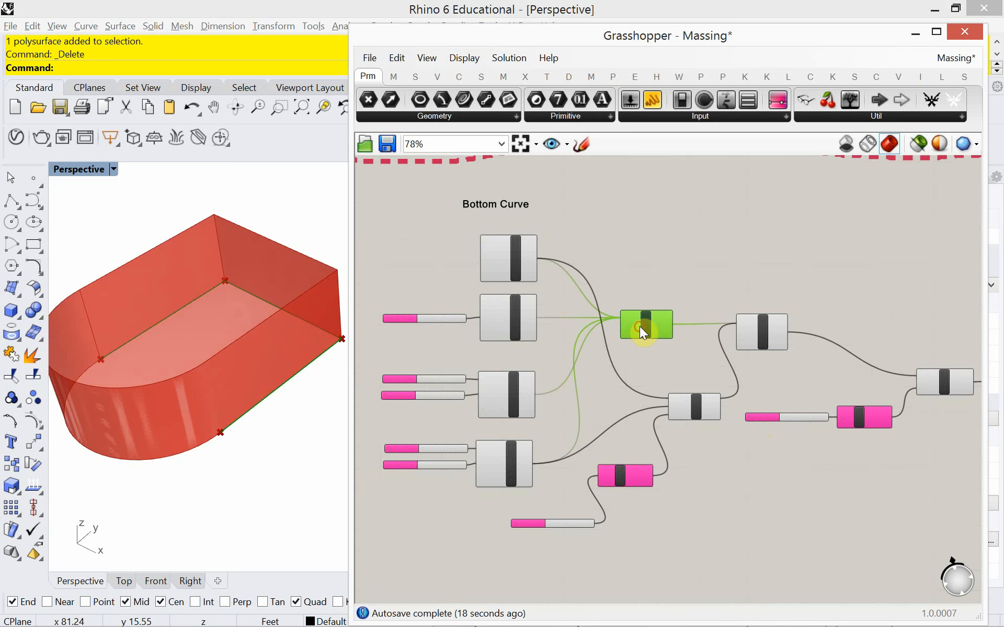
pyautogui.click(915, 143)
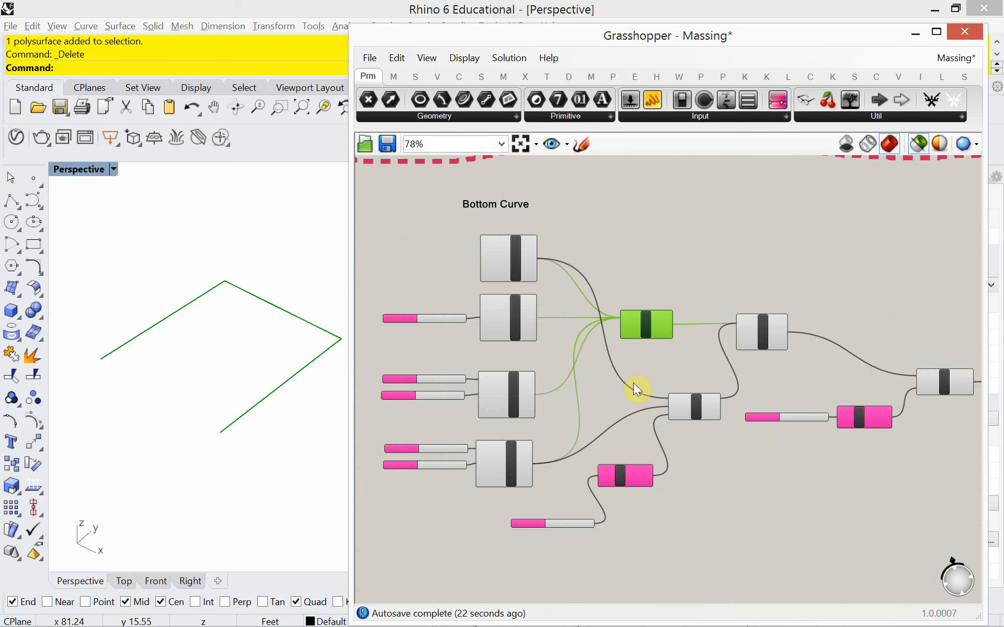
pyautogui.scroll(-2, 630, 389)
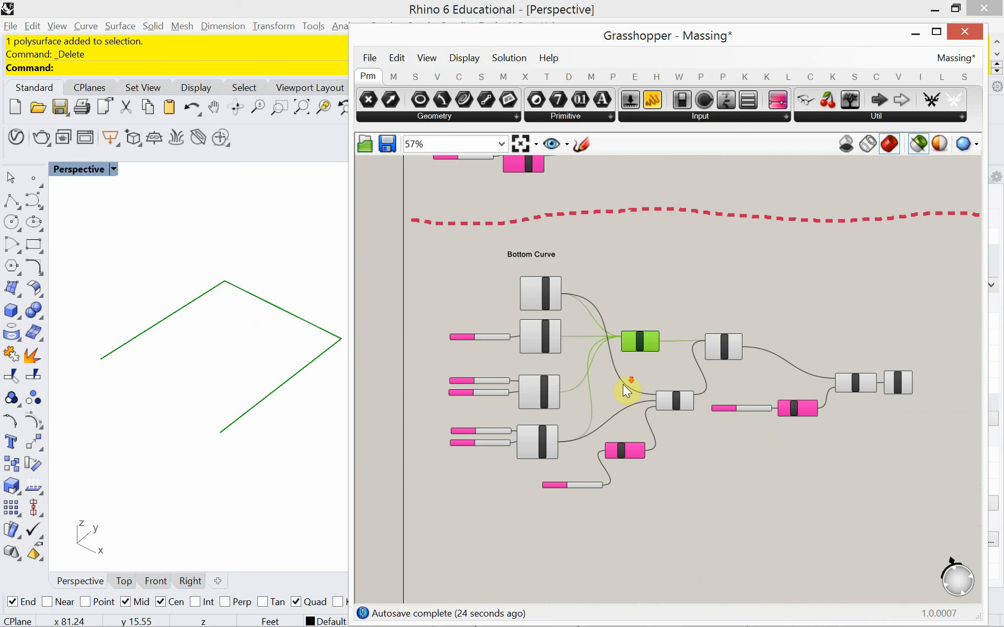
# Step: Turn off the preview of everything after the Construct Points and switch off the selected-only preview mode
pyautogui.moveTo(911, 516); pyautogui.dragTo(594, 297)
pyautogui.rightClick(679, 270)
pyautogui.click(699, 289)
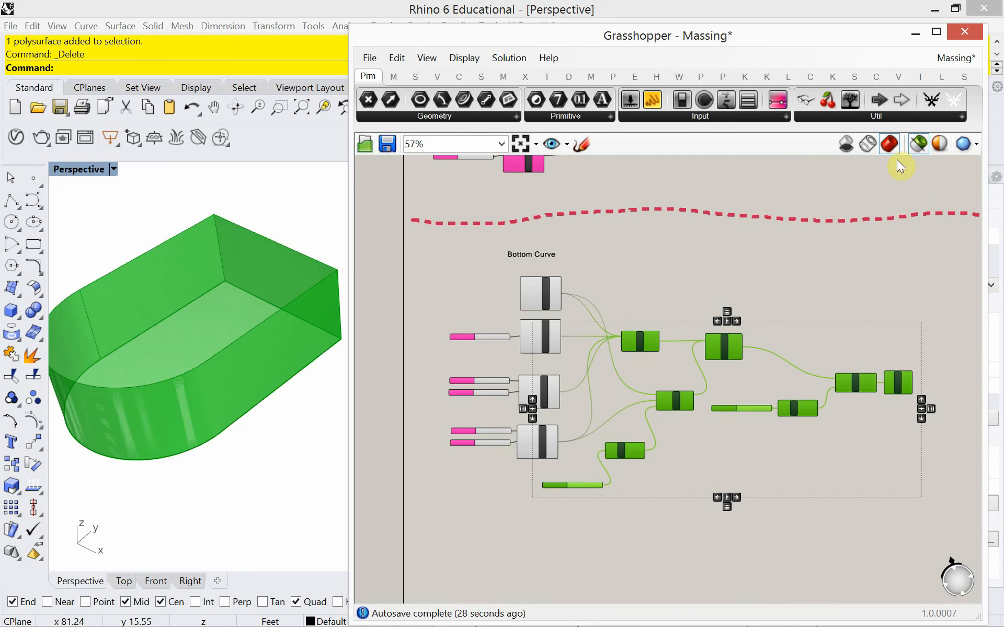
pyautogui.click(912, 143)
pyautogui.moveTo(696, 263); pyautogui.dragTo(669, 277, button='right')
pyautogui.scroll(3, 590, 308)
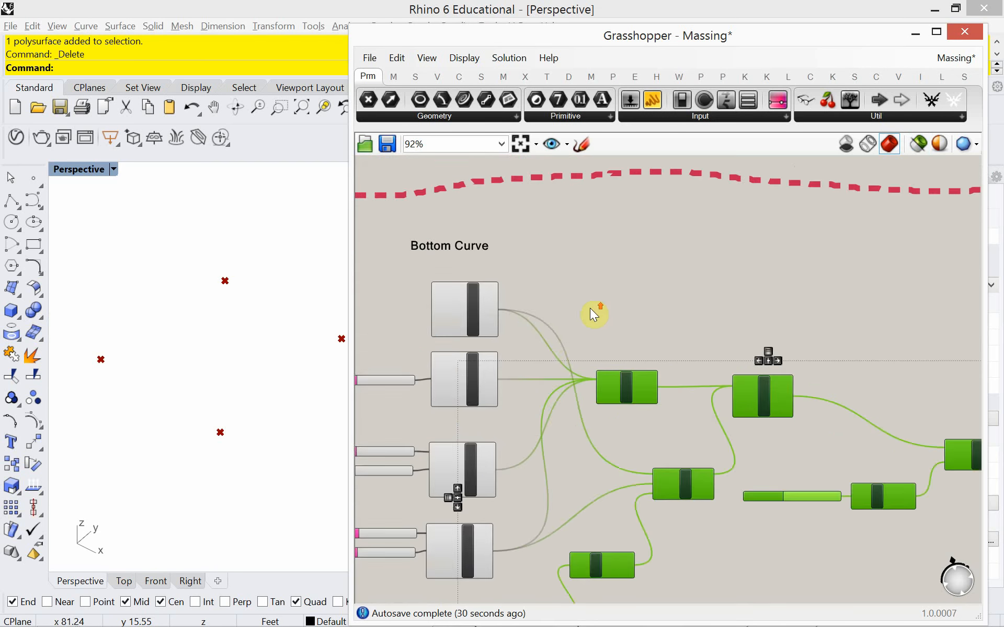
pyautogui.click(656, 278)
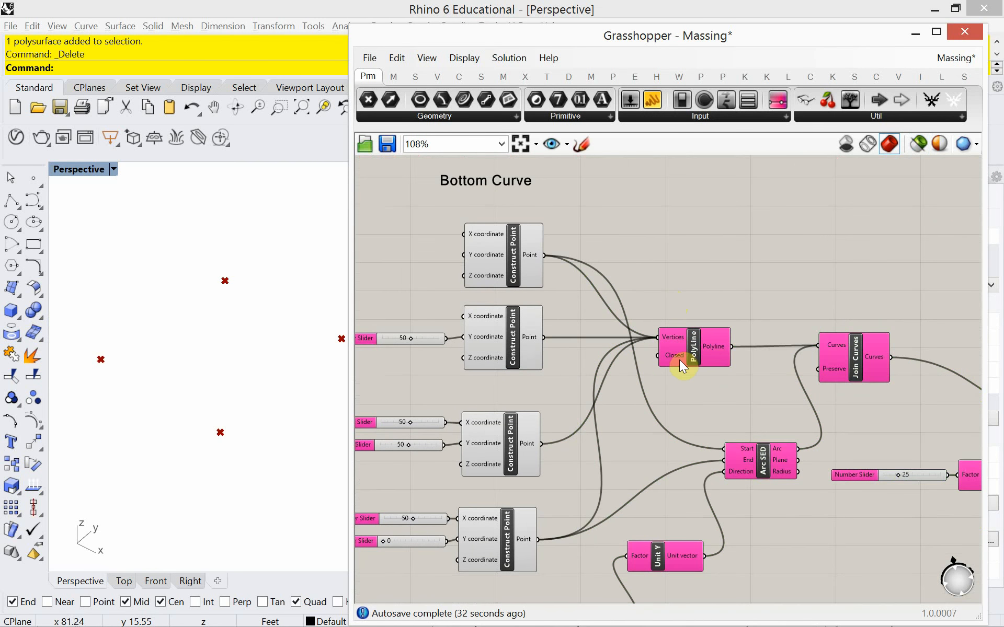
# Step: Add an Interpolate curve component above the PolyLine component in the Bottom Curve definition
pyautogui.moveTo(679, 361); pyautogui.dragTo(711, 345, button='right')
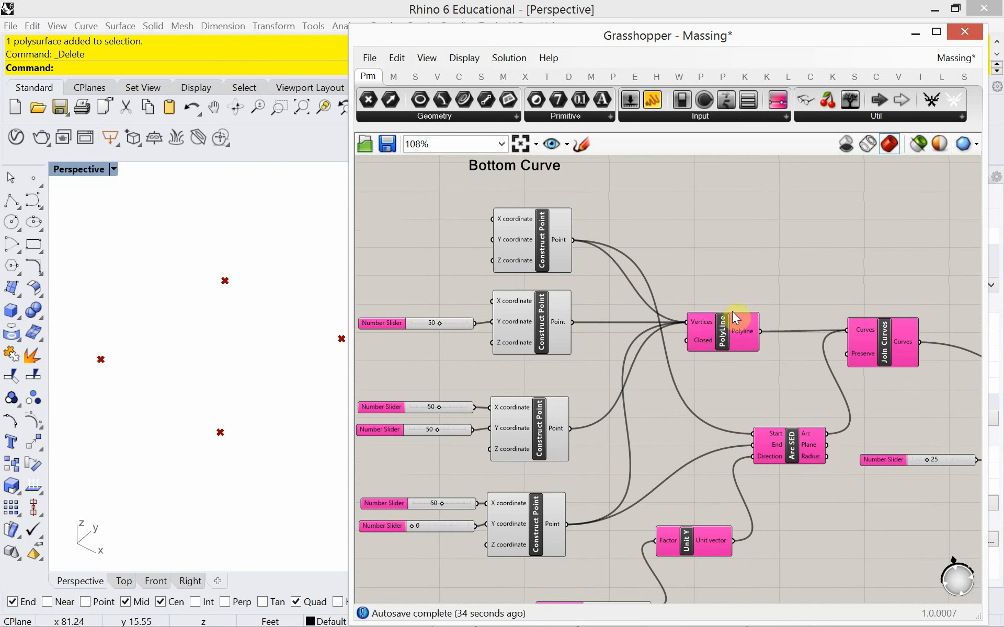
pyautogui.doubleClick(728, 247)
pyautogui.write('int')
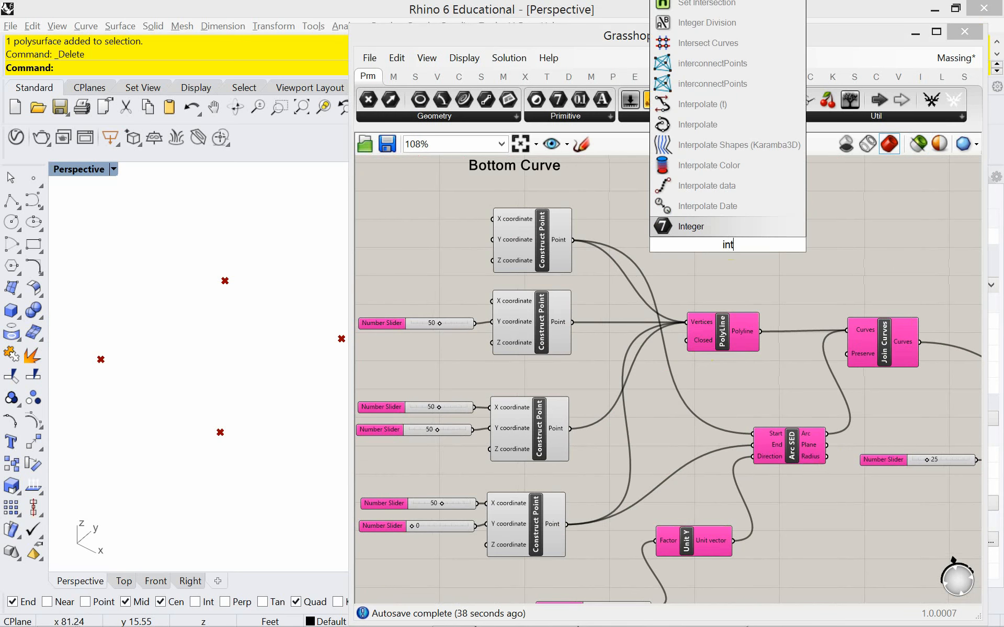
pyautogui.write('er')
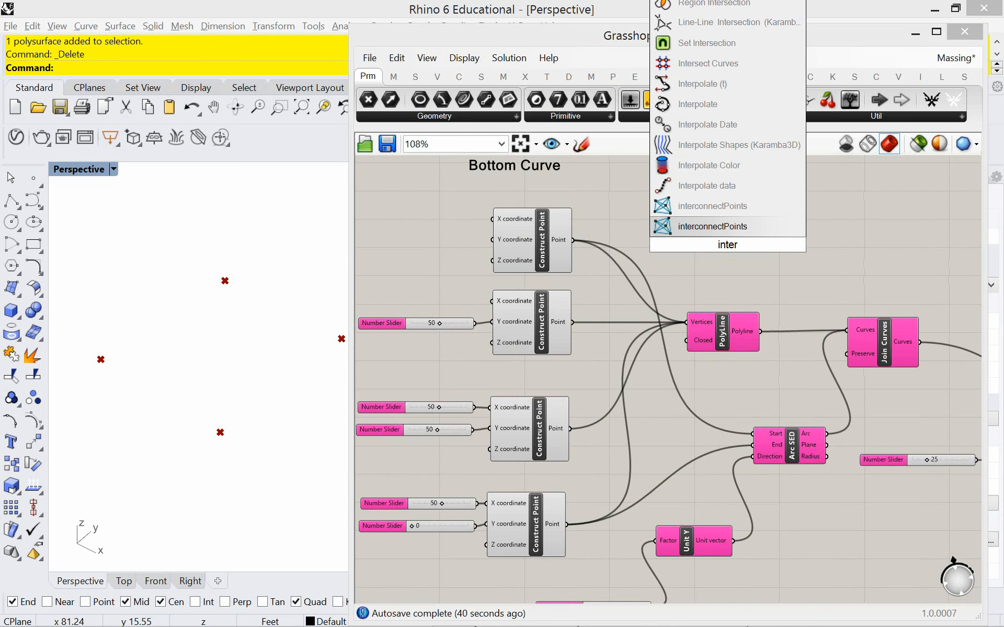
pyautogui.write('p')
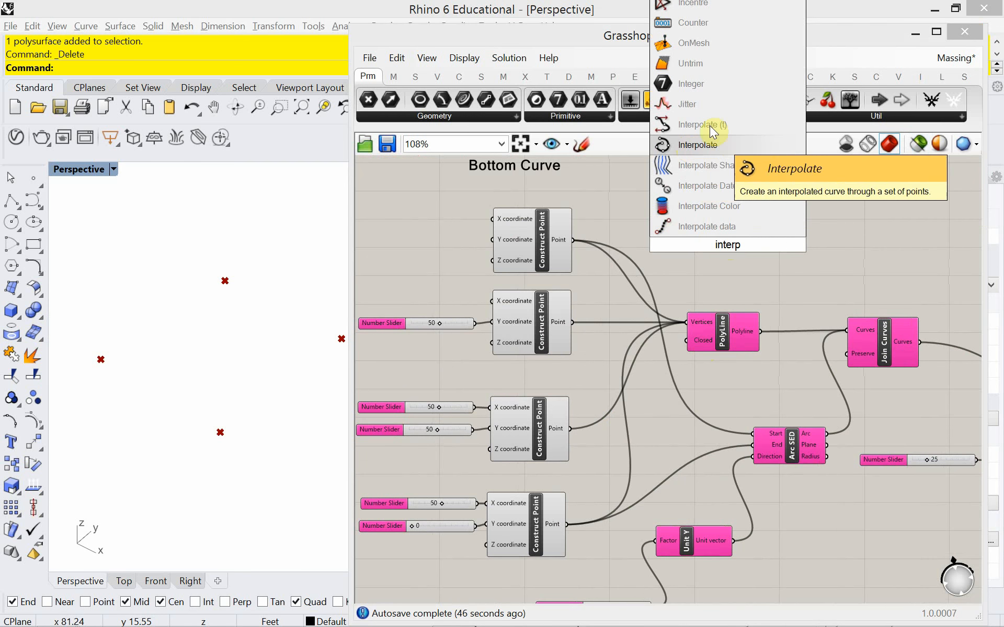
pyautogui.click(707, 143)
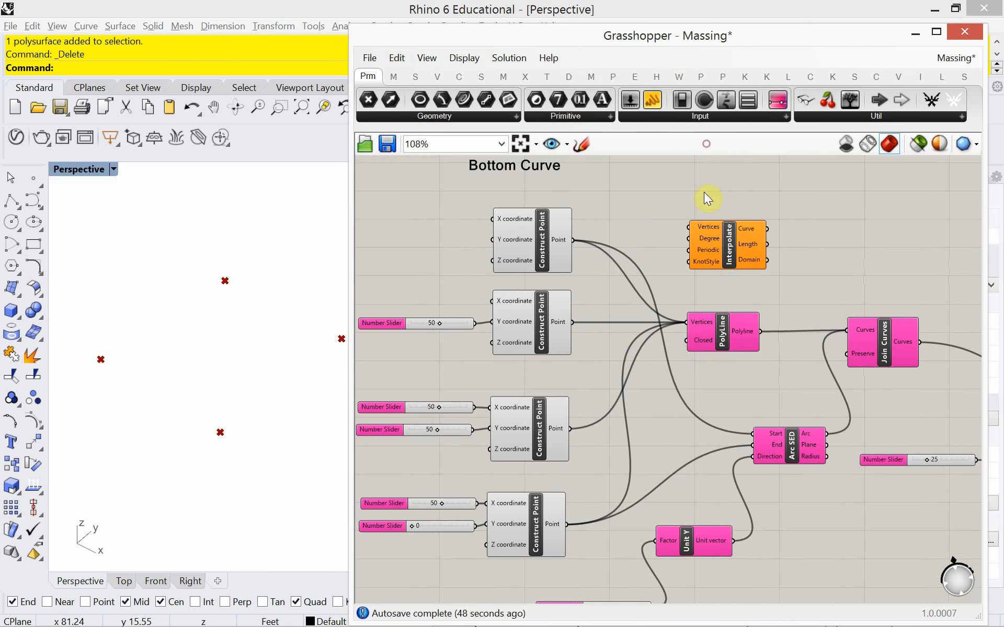
# Step: Connect the Point outputs of all four Construct Points, in order from first to fourth, to the Interpolate component's Vertices input
pyautogui.moveTo(575, 241); pyautogui.dragTo(688, 228)
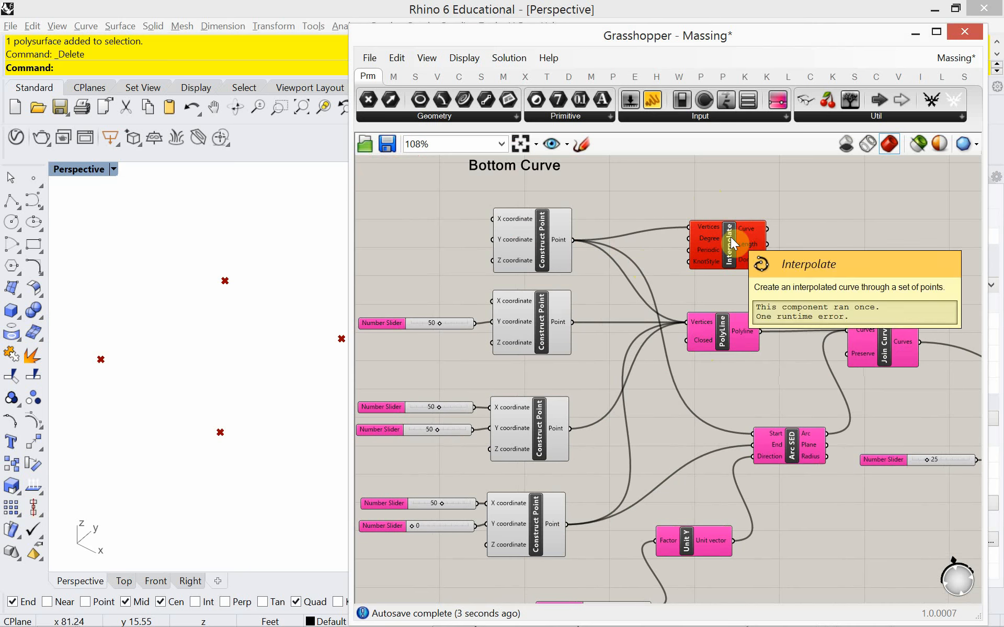
pyautogui.moveTo(573, 323); pyautogui.dragTo(689, 229)
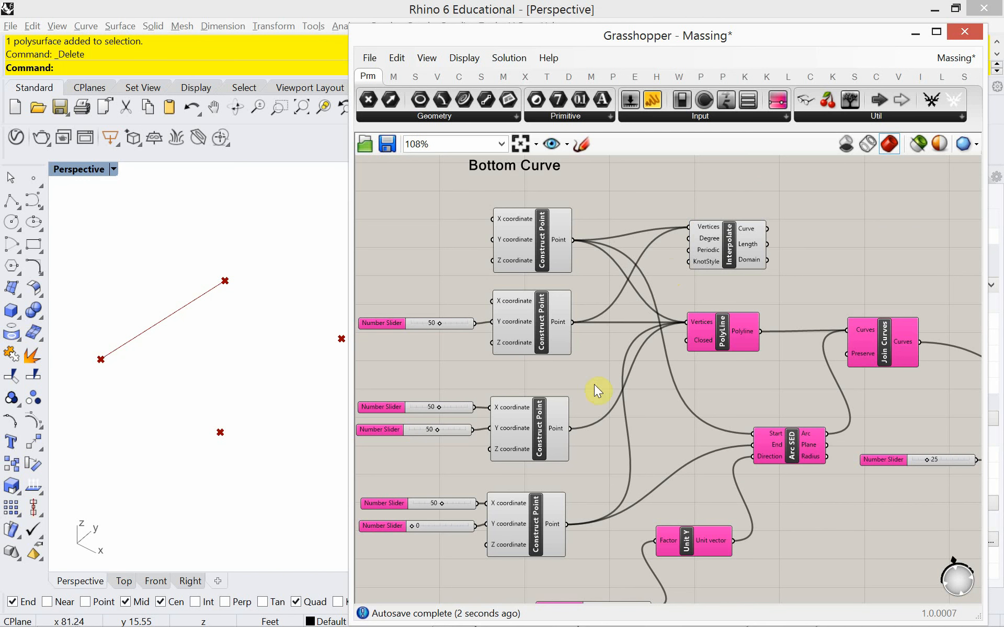
pyautogui.keyDown('shift'); pyautogui.moveTo(573, 429); pyautogui.dragTo(687, 230); pyautogui.keyUp('shift')
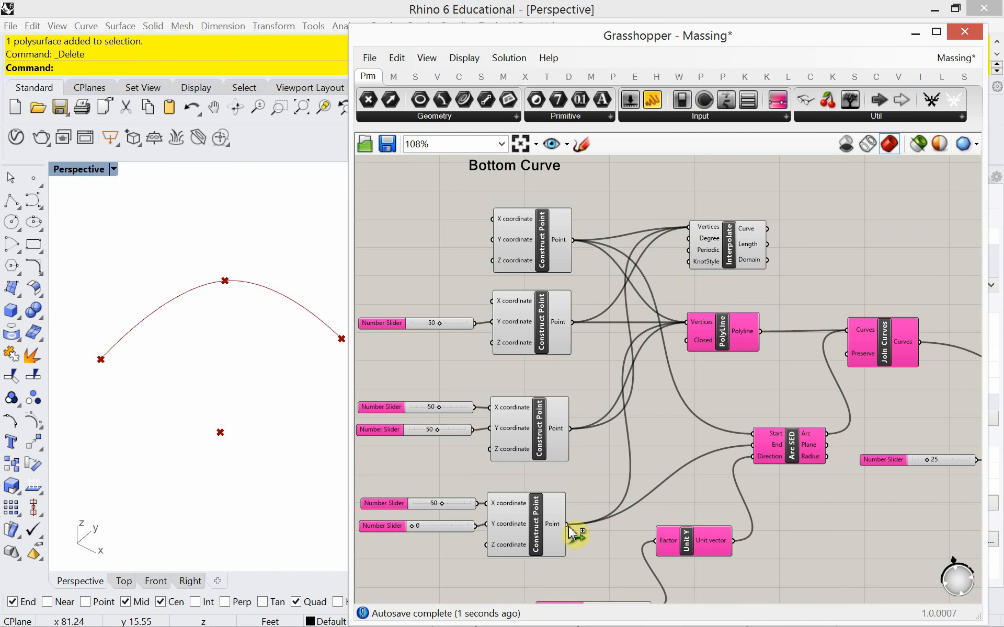
pyautogui.keyDown('shift'); pyautogui.moveTo(570, 528); pyautogui.dragTo(687, 243); pyautogui.keyUp('shift')
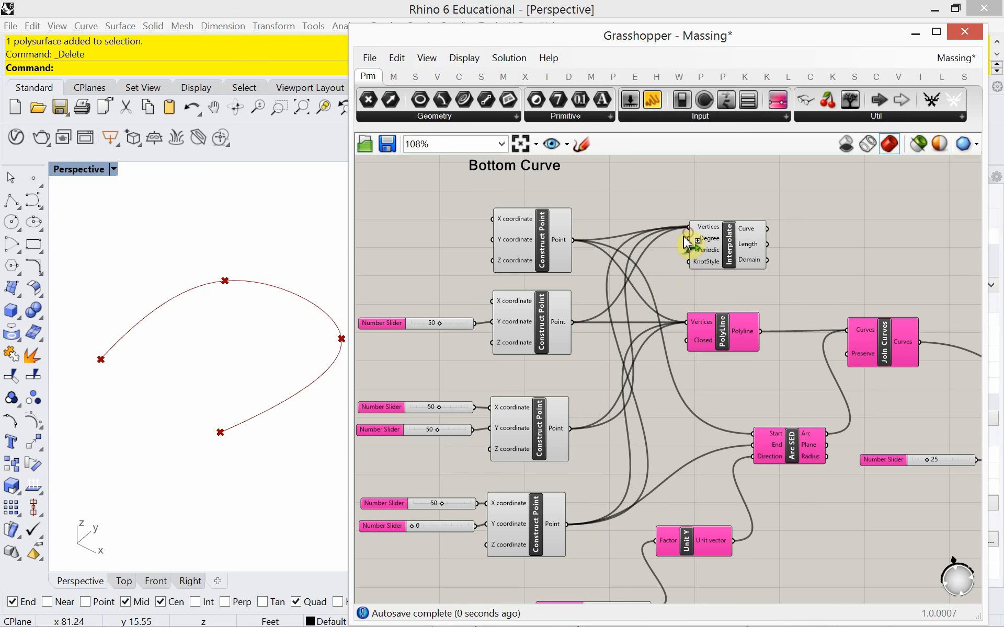
pyautogui.moveTo(201, 405); pyautogui.dragTo(225, 397, button='right')
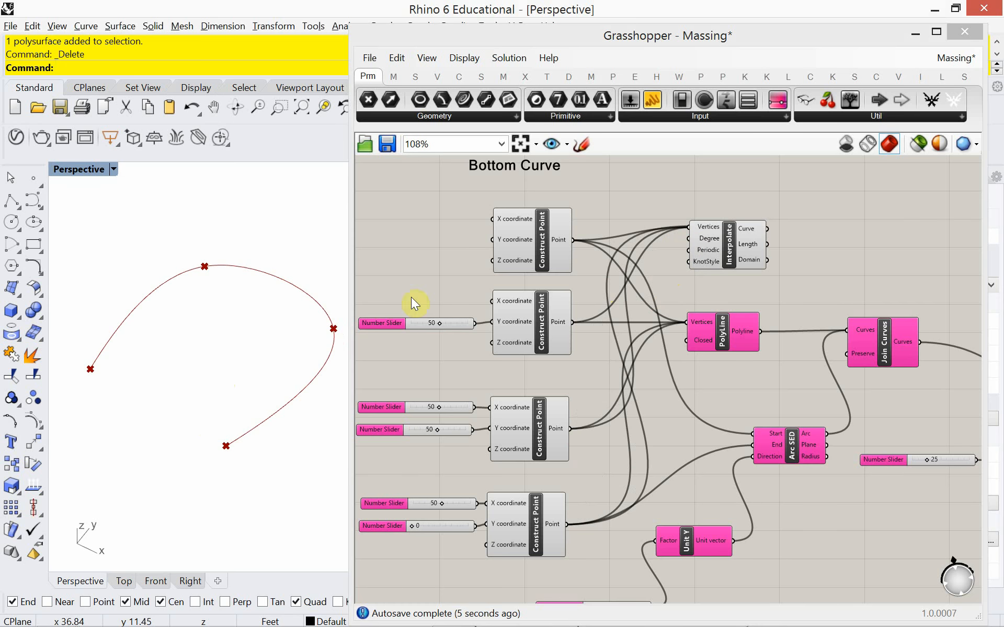
# Step: Review the Massing Models topic list and the Massing and Subtraction definitions at the start of the canvas
pyautogui.scroll(-4, 629, 256)
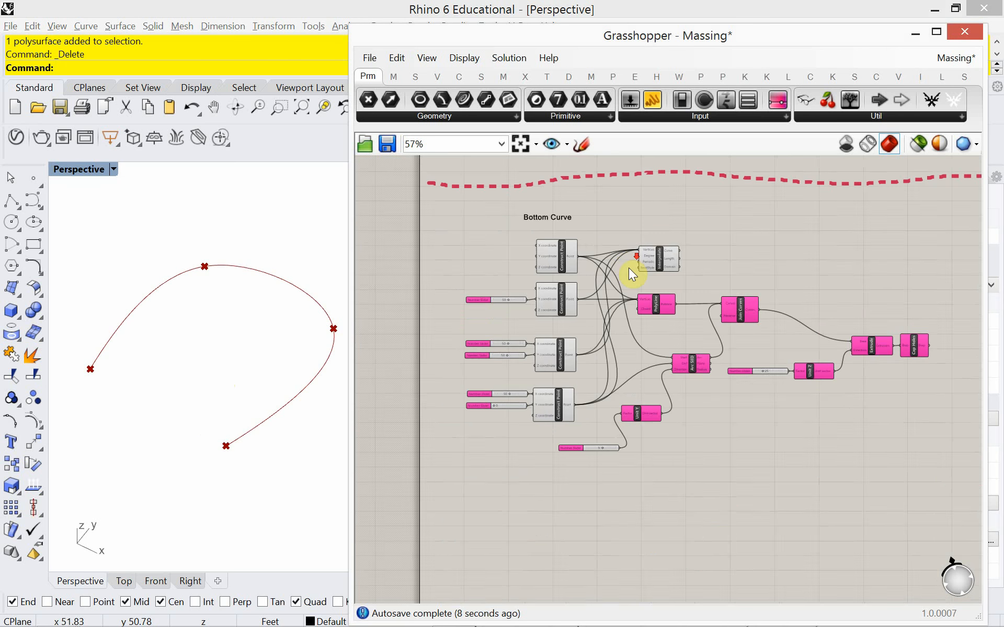
pyautogui.moveTo(629, 268); pyautogui.dragTo(565, 487, button='right')
pyautogui.scroll(-5, 588, 406)
pyautogui.moveTo(587, 308); pyautogui.dragTo(583, 424, button='right')
pyautogui.moveTo(564, 296); pyautogui.dragTo(529, 481, button='right')
pyautogui.scroll(-3, 518, 308)
pyautogui.moveTo(530, 262); pyautogui.dragTo(512, 378, button='right')
pyautogui.scroll(9, 494, 316)
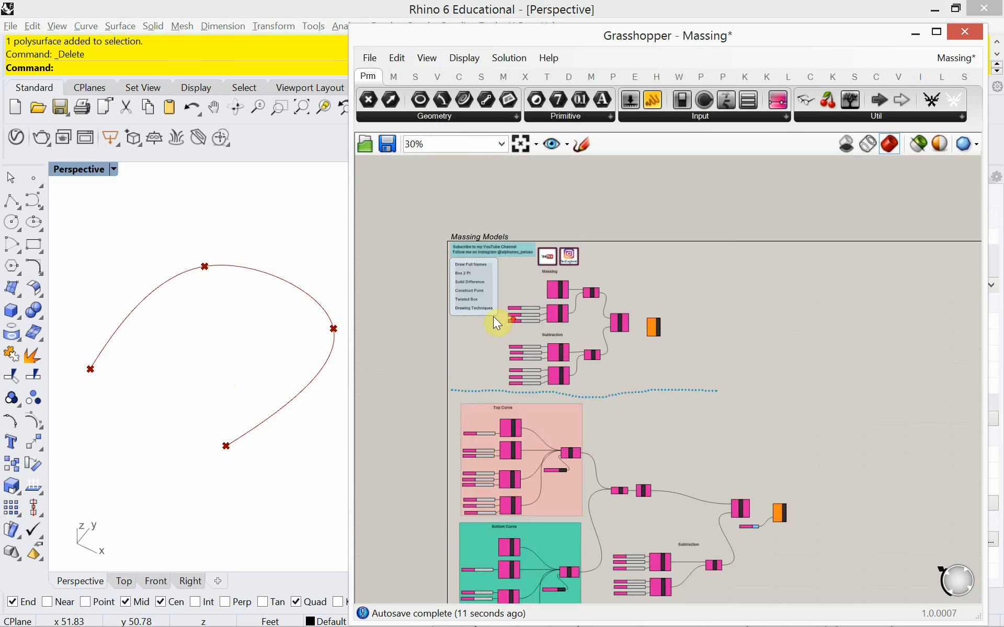
pyautogui.moveTo(492, 313); pyautogui.dragTo(517, 382, button='right')
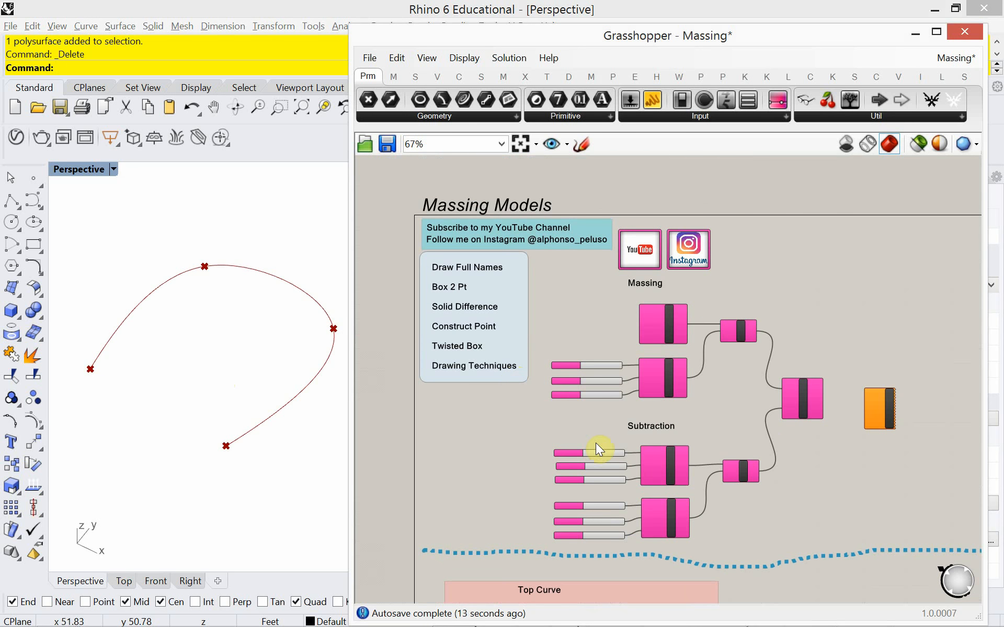
pyautogui.scroll(1, 715, 437)
pyautogui.moveTo(665, 403); pyautogui.dragTo(671, 406, button='right')
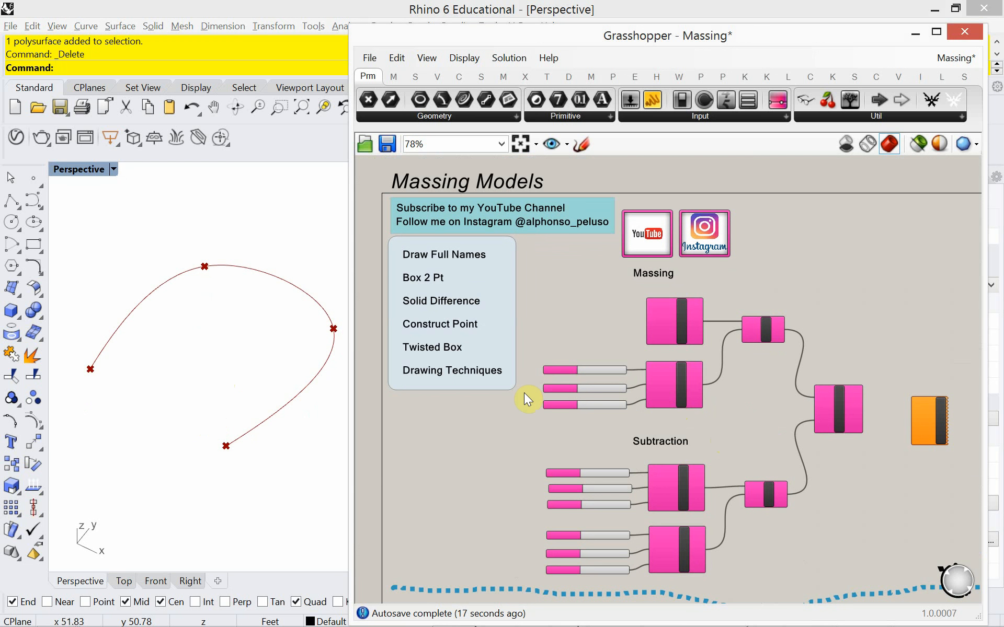